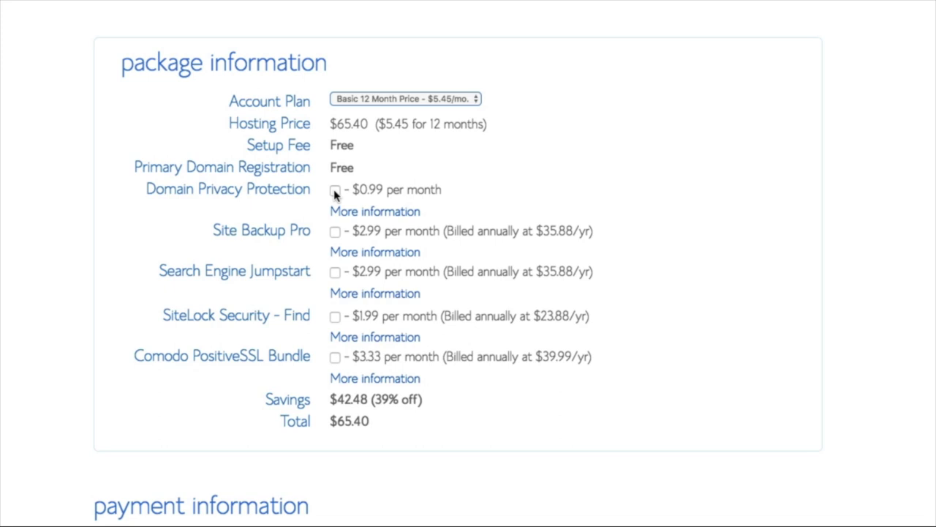
Add Domain Privacy Protection and the Comodo PositiveSSL Bundle, bringing the total to $117.27
click(335, 192)
click(335, 359)
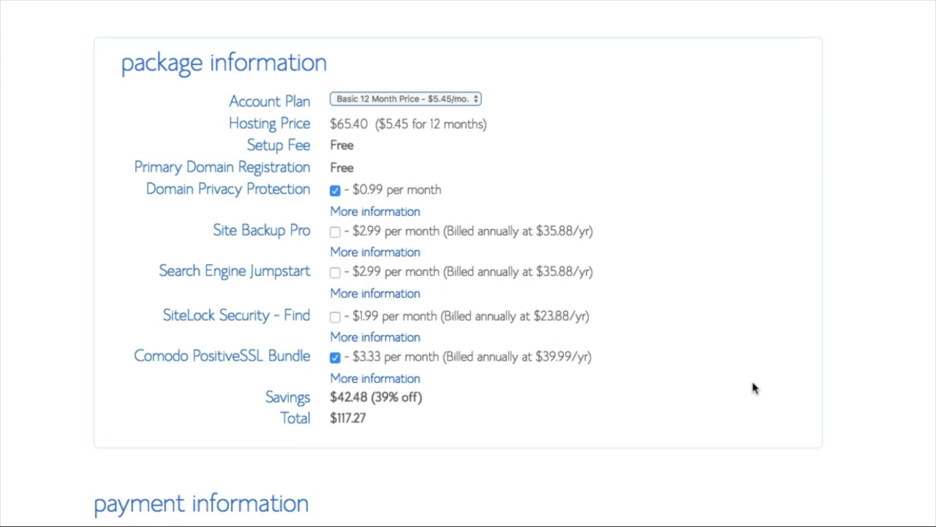
scroll(755, 387, down, 3)
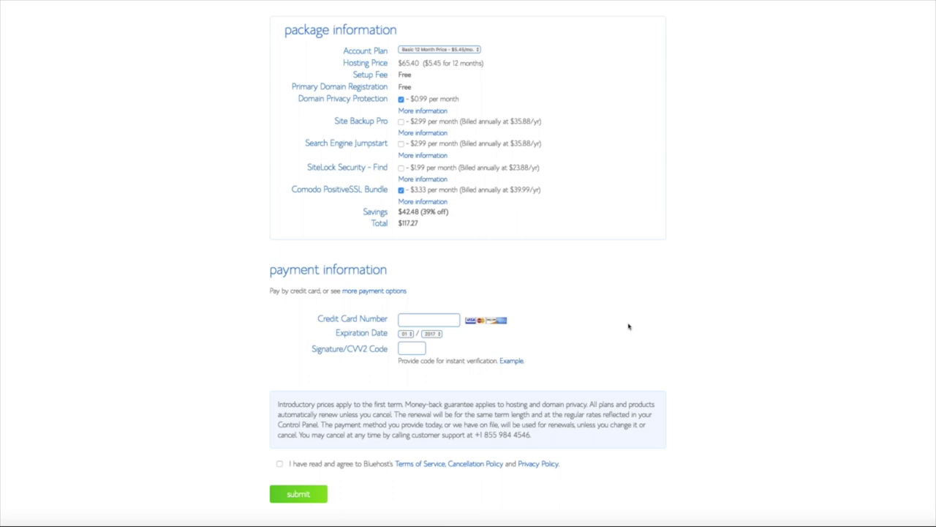
Enter the credit card details, accept the terms of service and submit the hosting order
click(407, 320)
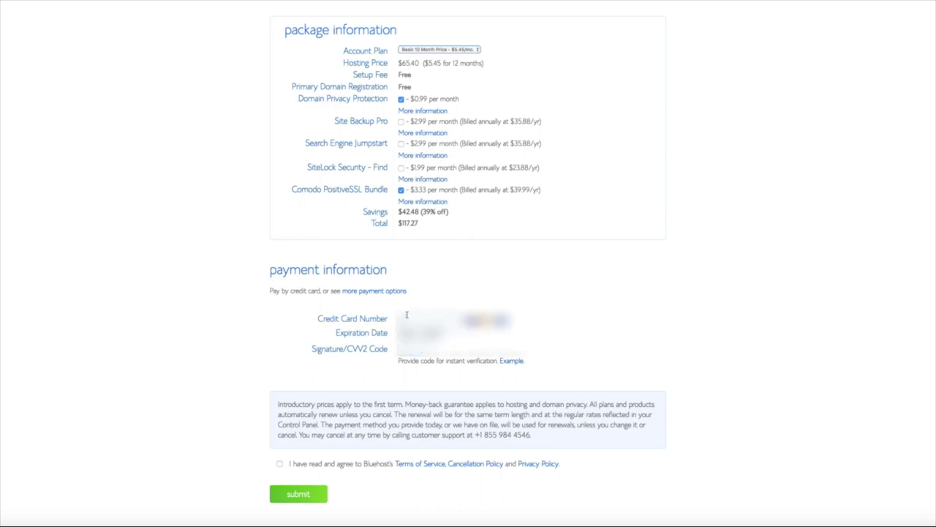
text(4111)
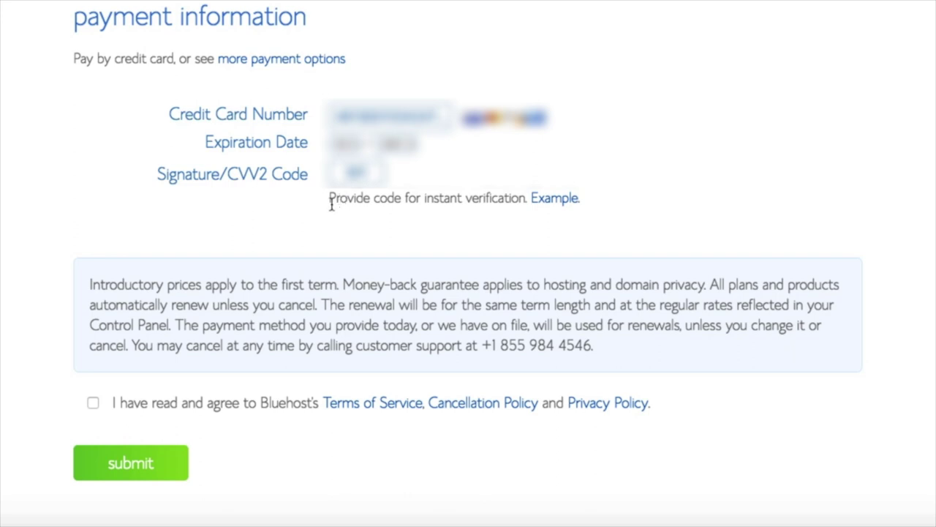
click(93, 402)
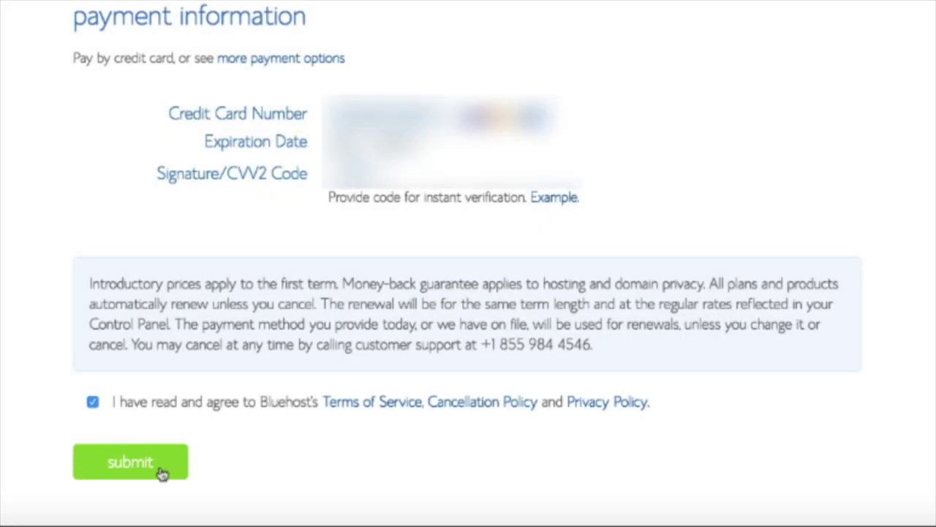
click(162, 473)
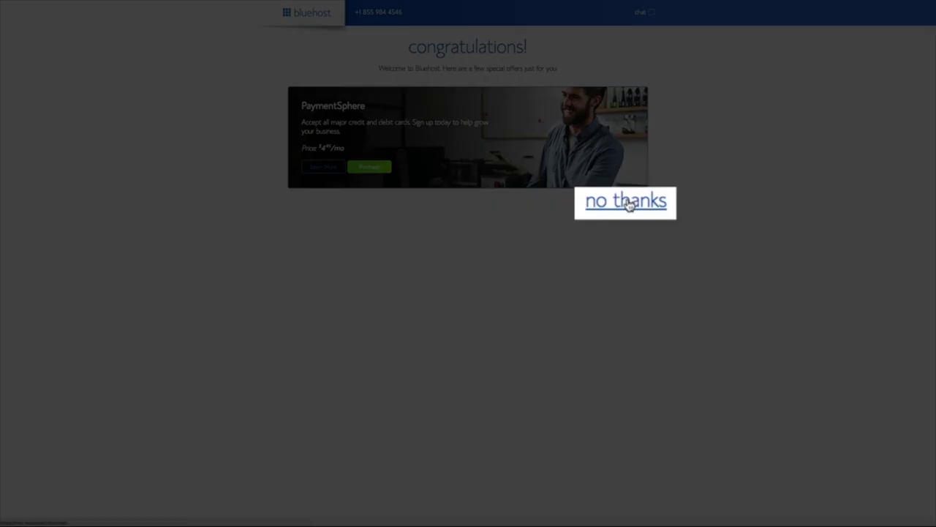
Decline the special offers and begin creating the new account's password
click(627, 202)
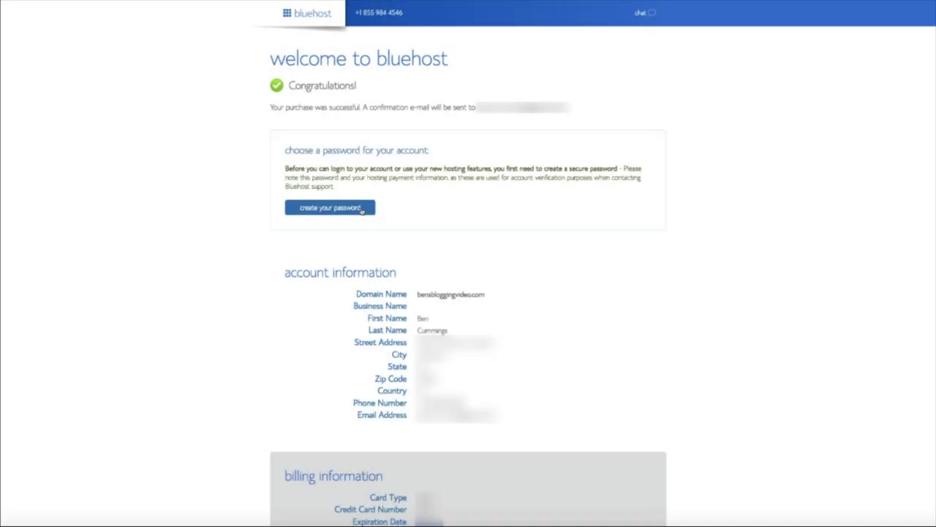
click(361, 210)
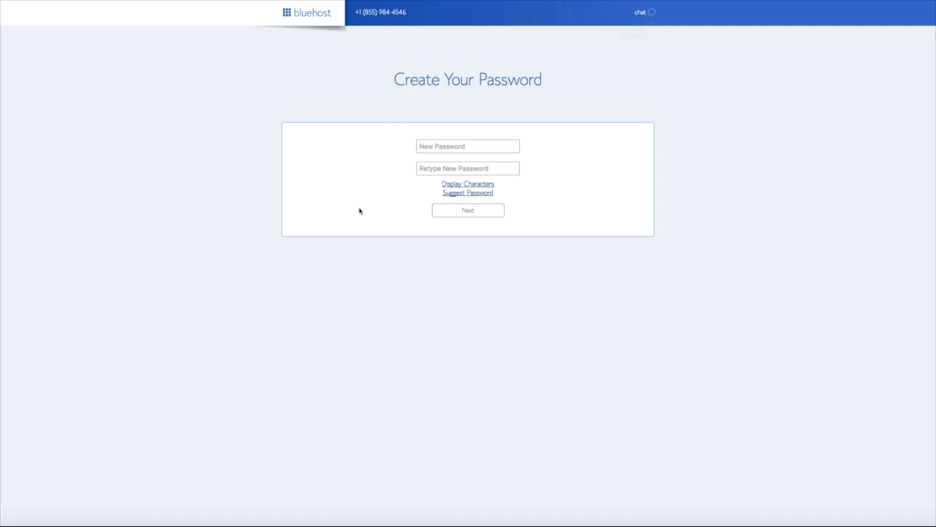
Use a generated suggested password, agree to the privacy policy and terms, and save it
click(453, 194)
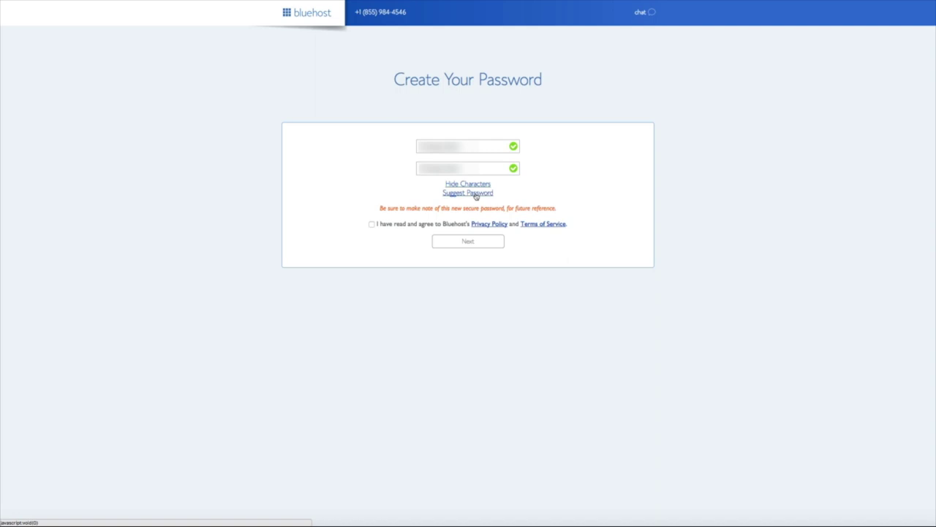
click(476, 194)
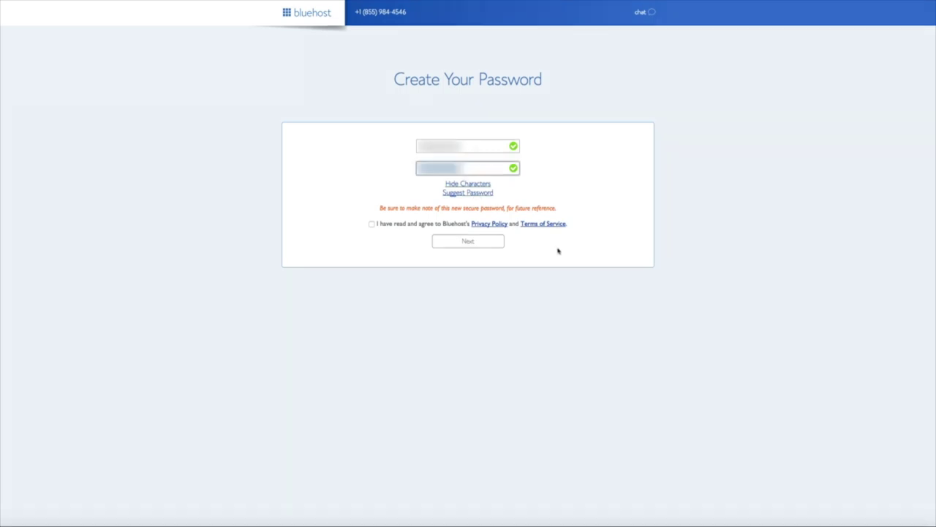
click(372, 225)
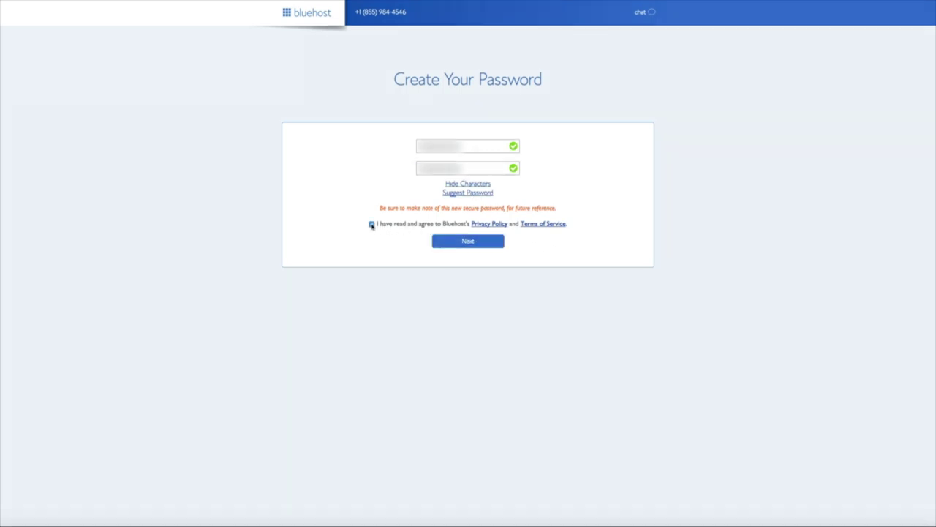
click(455, 242)
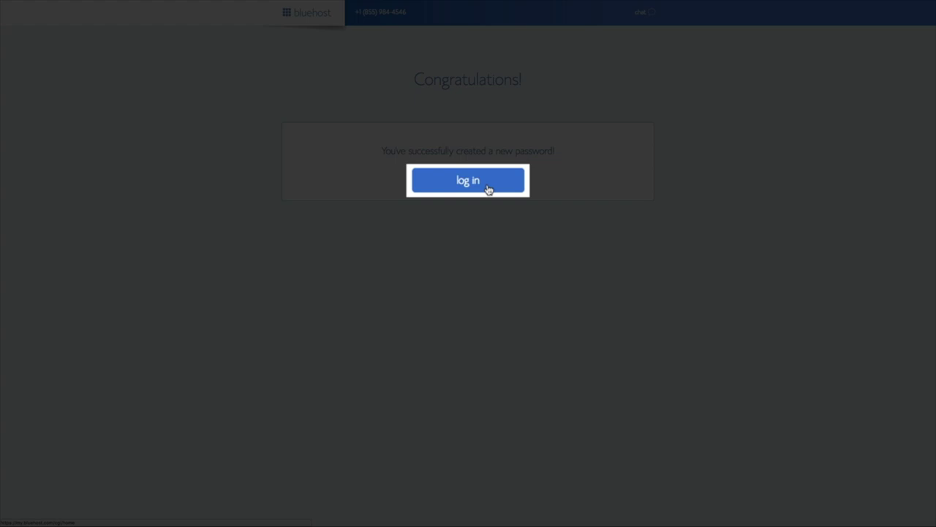
Log in to the new Bluehost account and go to the website-building options page
click(488, 189)
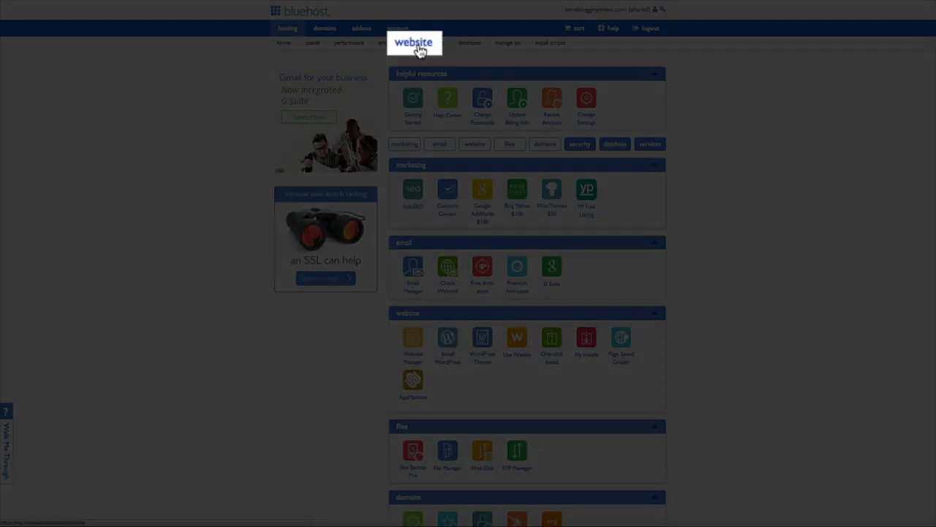
click(414, 44)
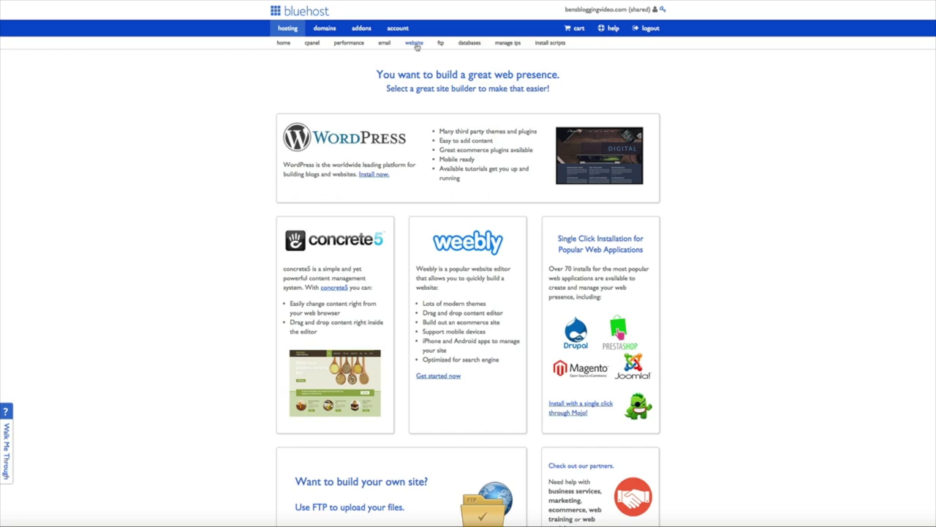
Start the WordPress install and continue past the Bluehost Marketplace page
click(381, 178)
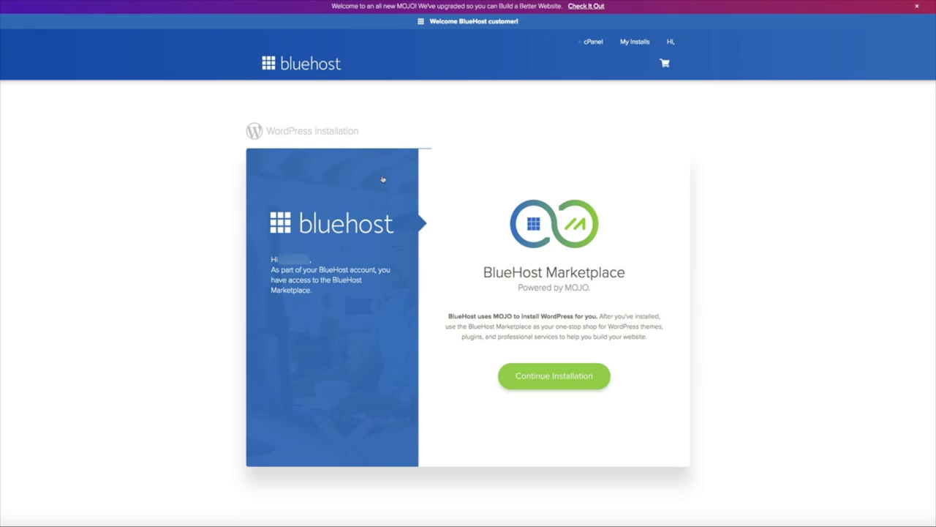
click(564, 387)
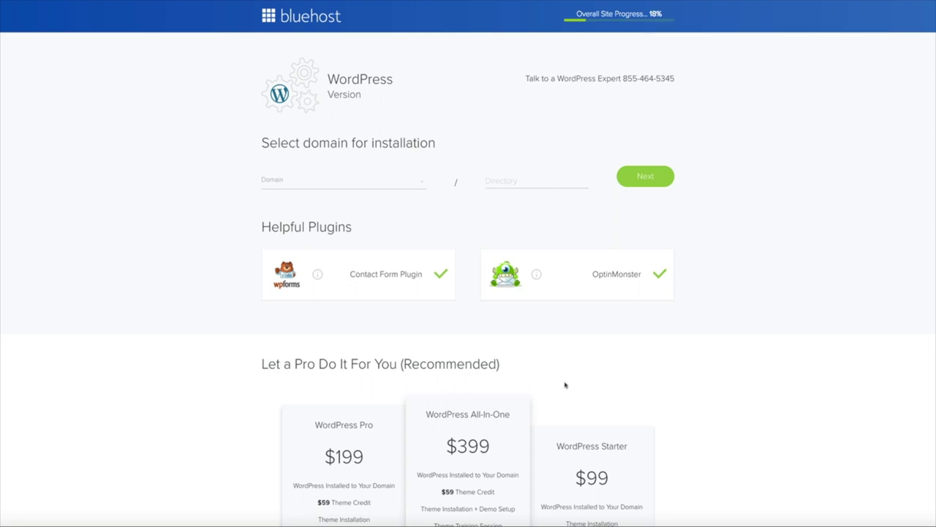
scroll(728, 410, down, 2)
scroll(728, 409, down, 3)
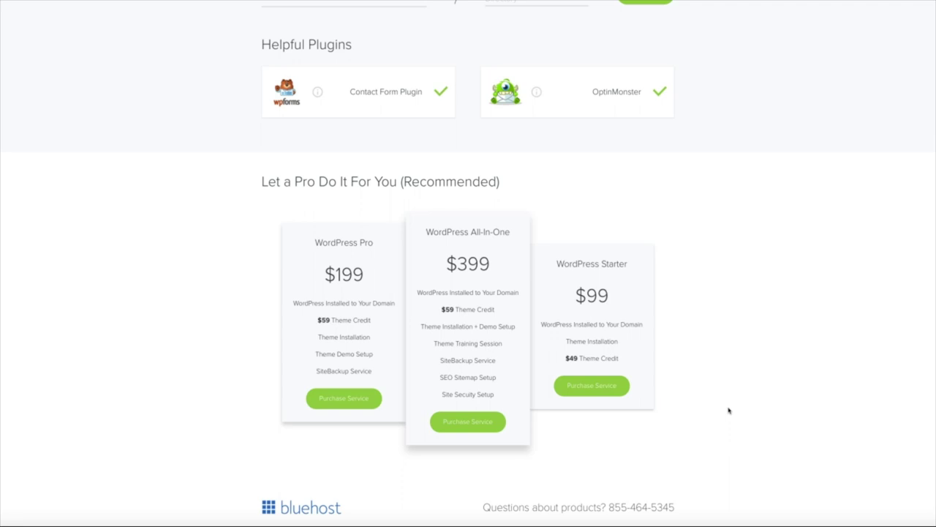
scroll(729, 410, up, 3)
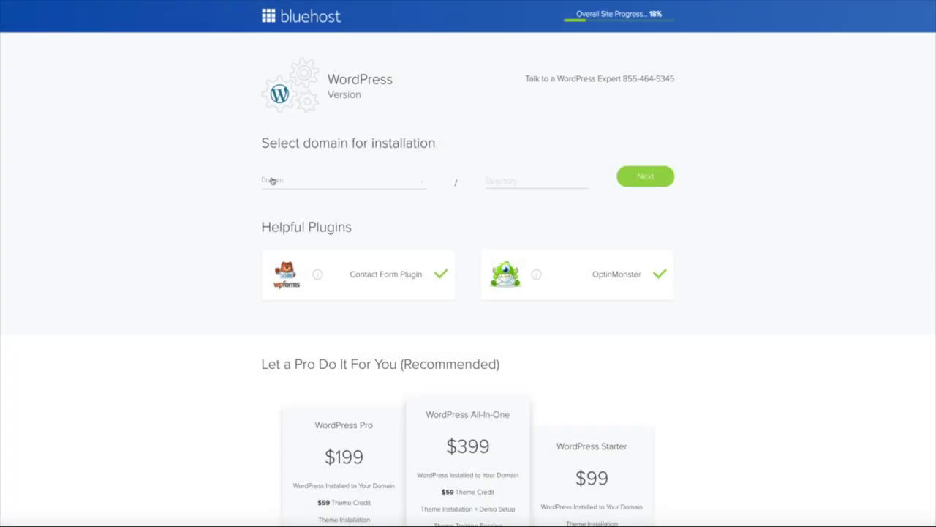
click(344, 174)
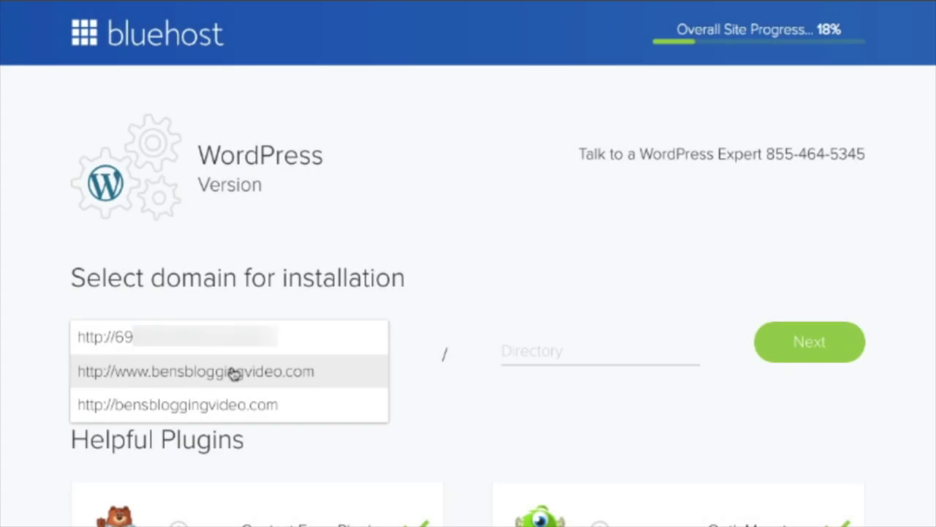
click(234, 371)
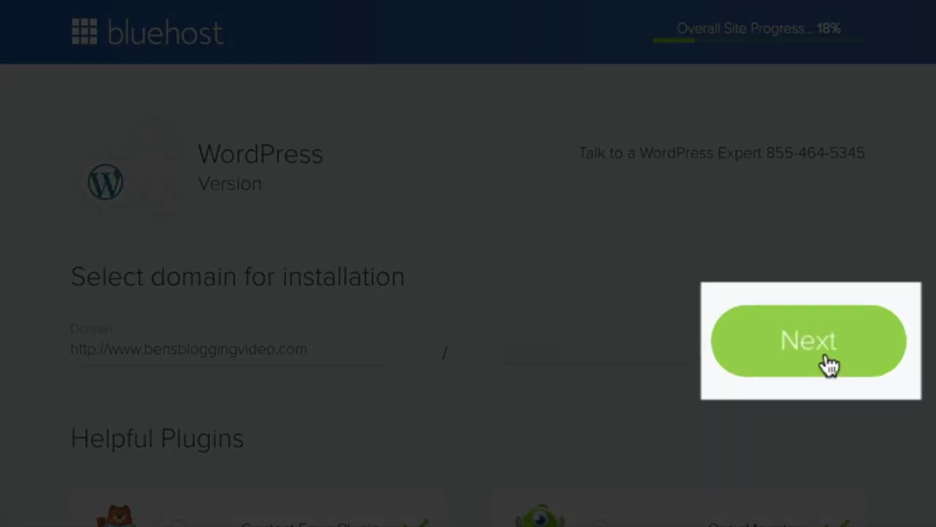
click(828, 361)
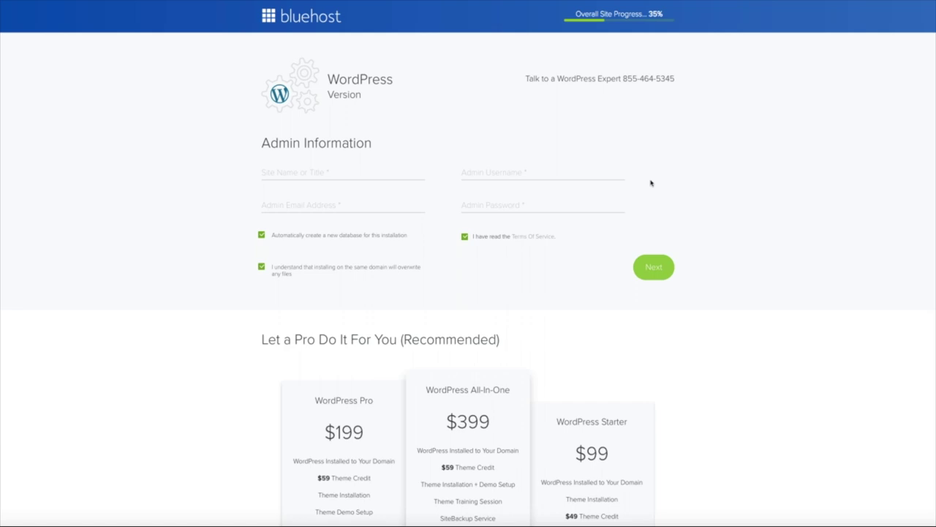
Enter the site title 'Bens Blogging Video' and the admin username
click(278, 171)
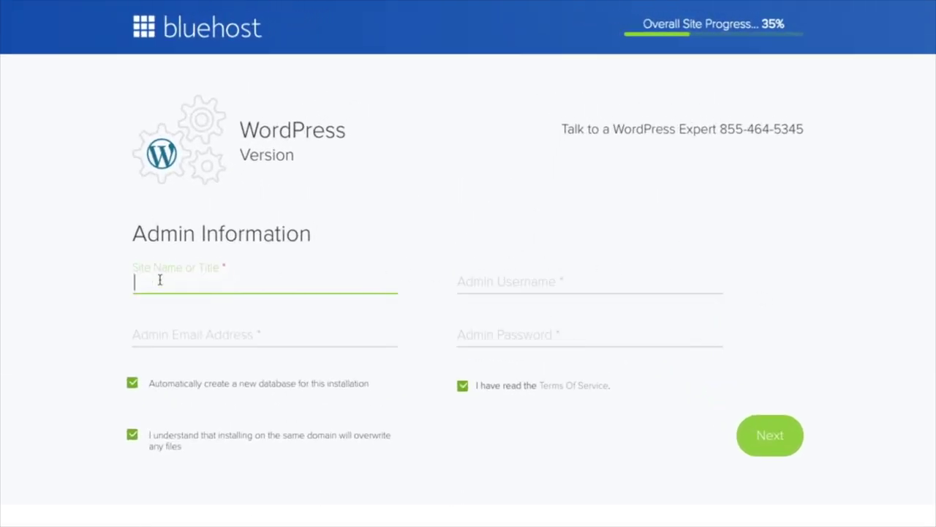
text(Bens Blogging Video)
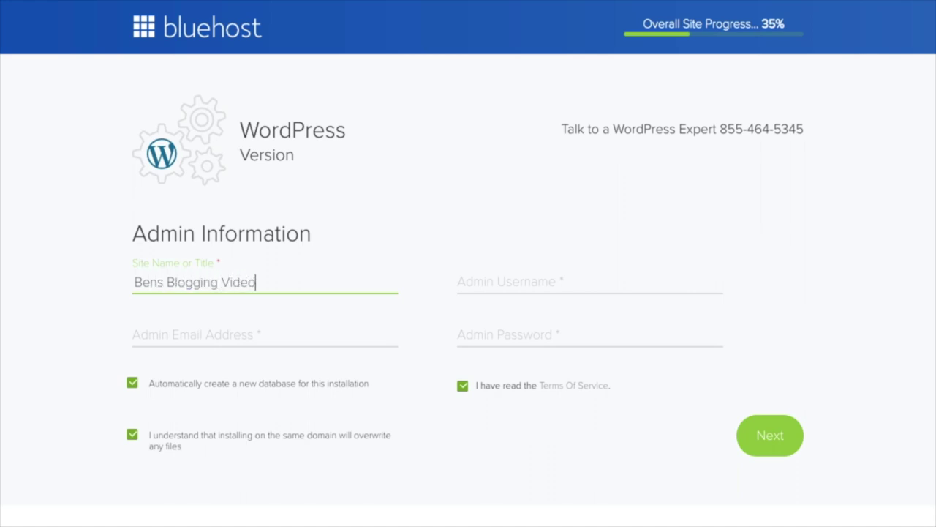
click(497, 282)
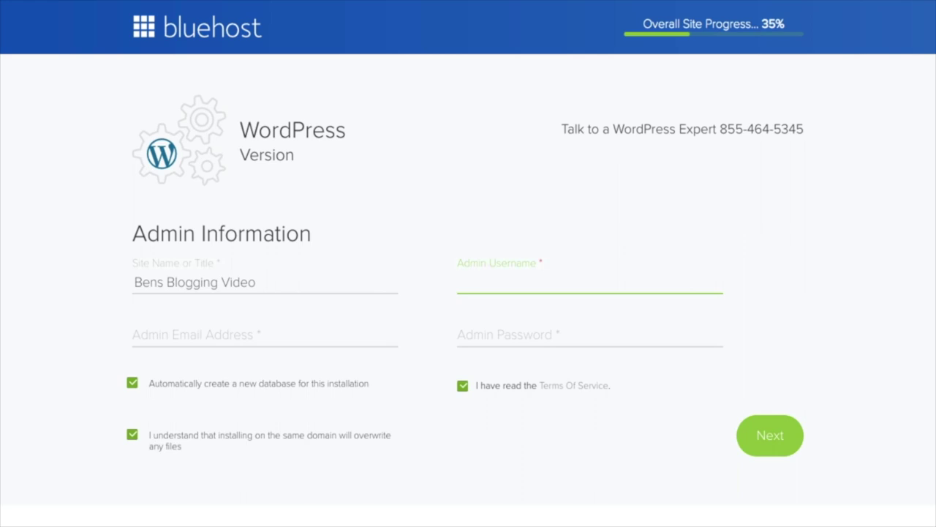
text(ben)
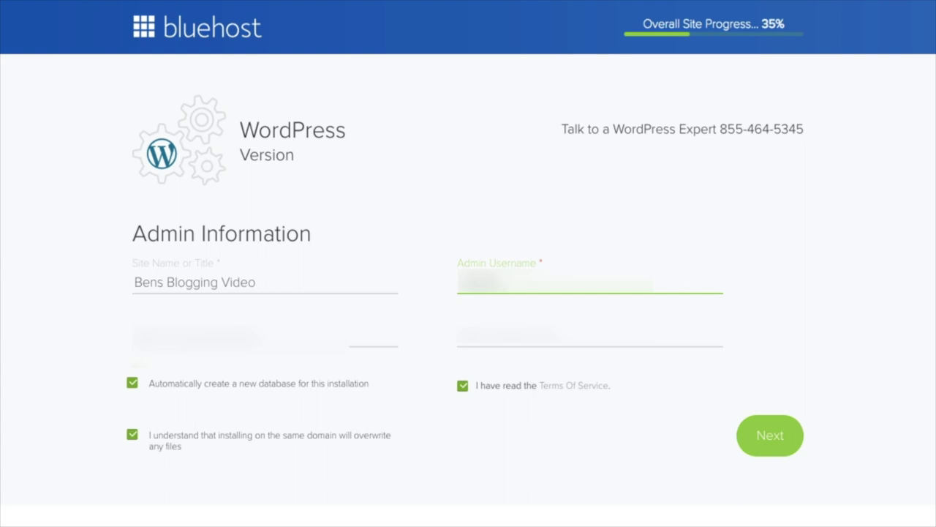
text(blog)
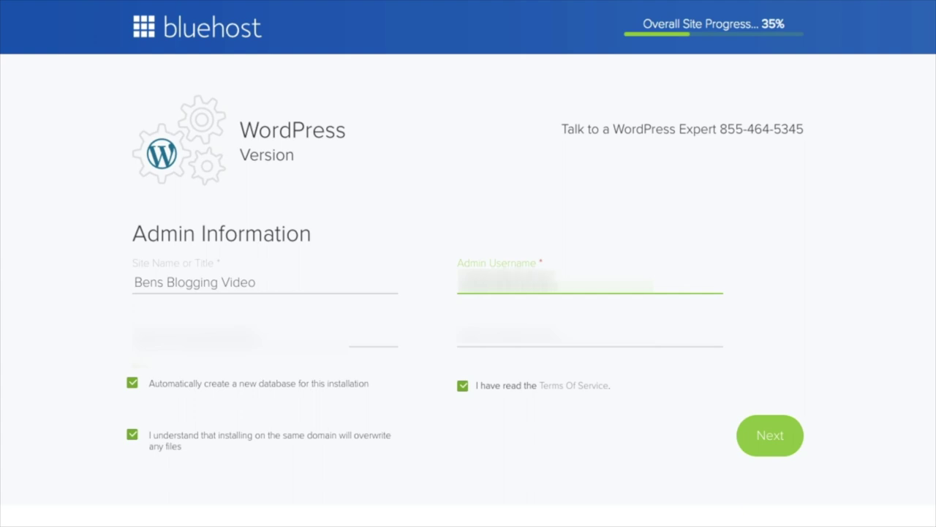
Fill in the admin e-mail and password, then submit to start the installation
click(158, 330)
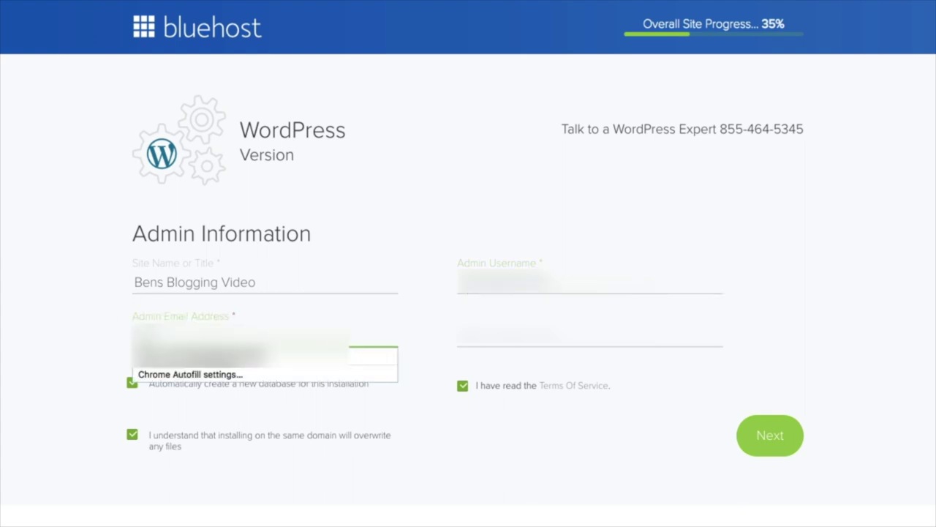
click(194, 365)
click(525, 334)
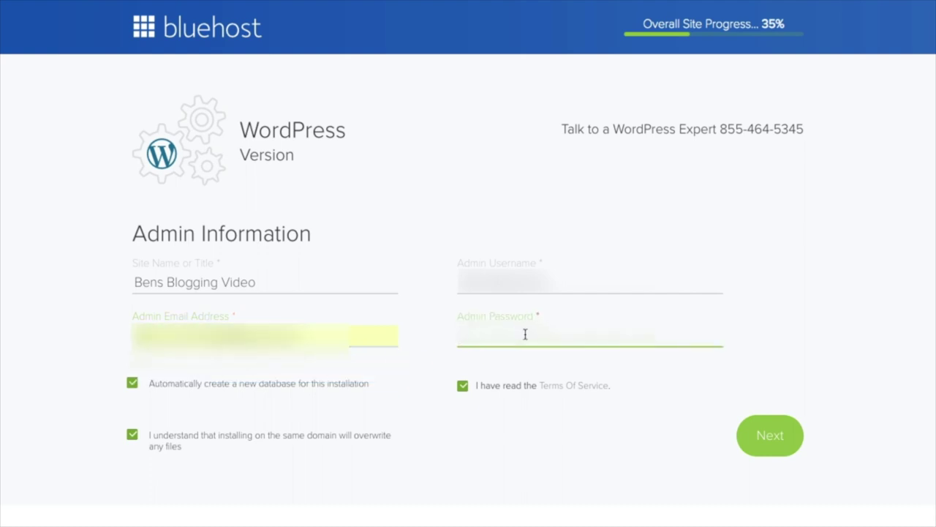
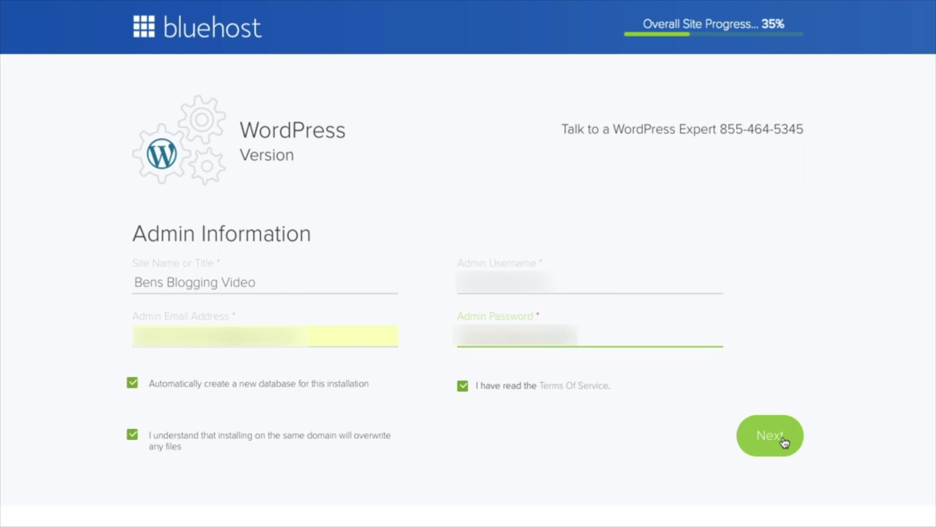
click(784, 442)
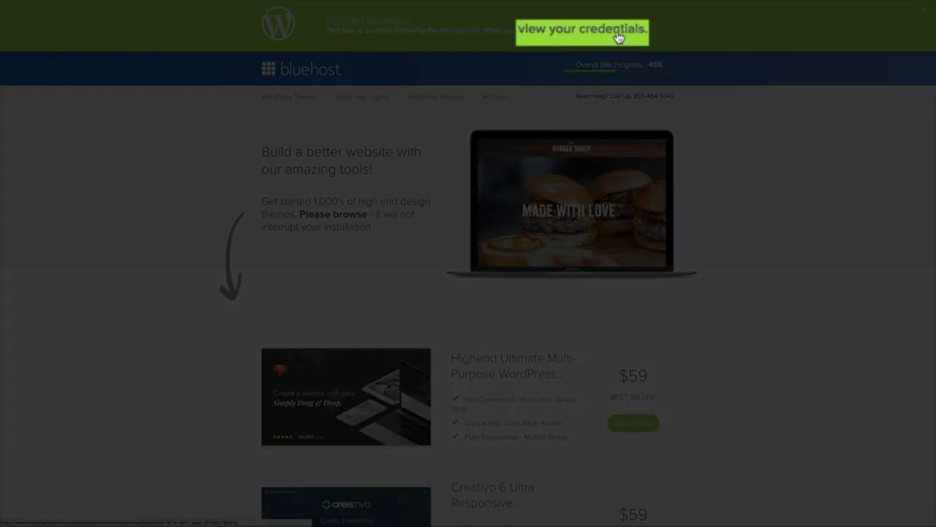
Open the new site's credentials from the green banner once installation progresses
click(618, 38)
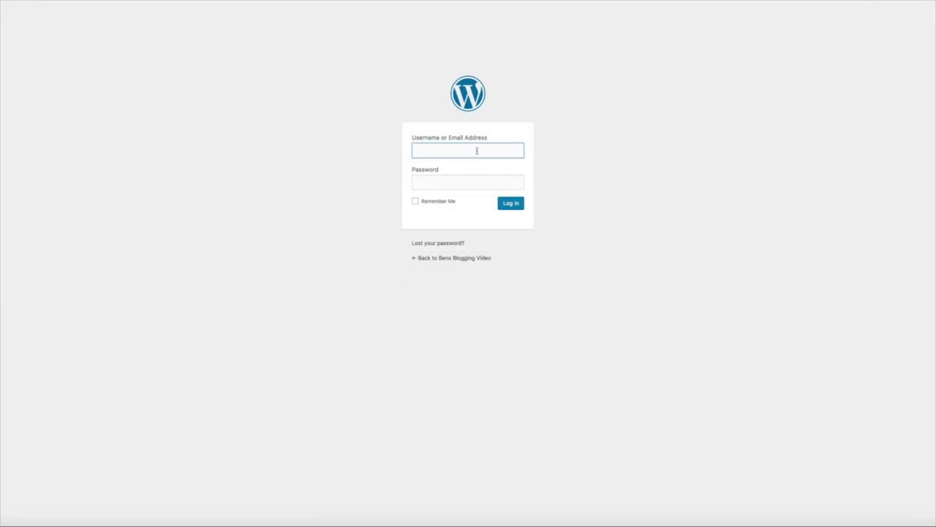
Paste the admin username and password and log in to the WordPress dashboard
key(ctrl+v)
click(467, 183)
key(ctrl+v)
text(••••••)
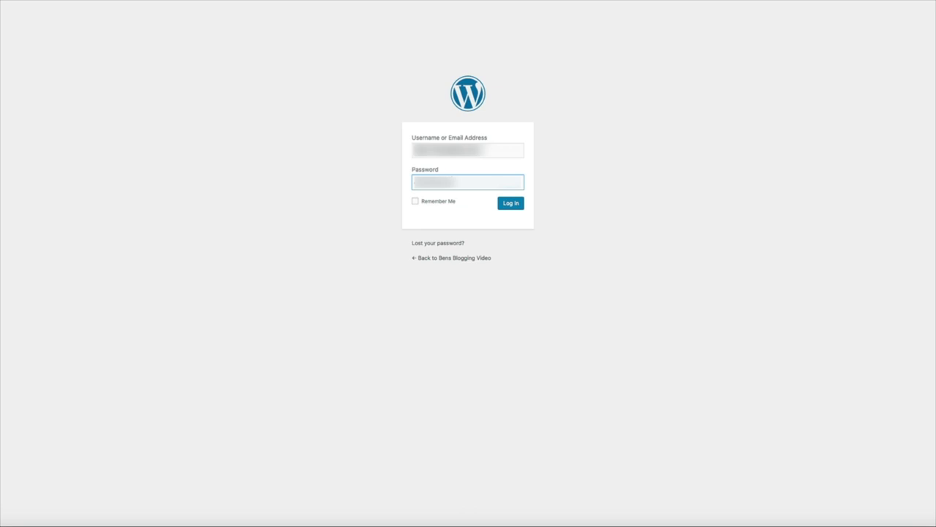
text(•••••)
click(510, 206)
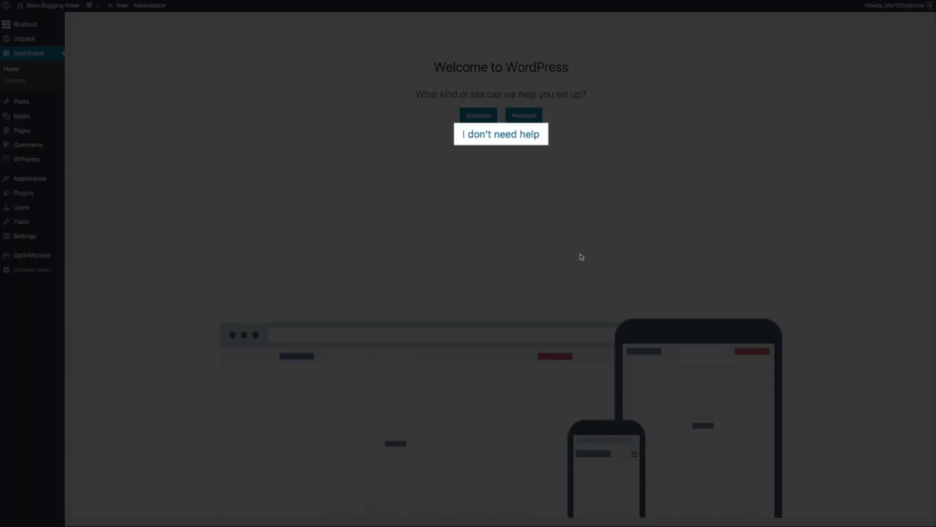
Decline the Welcome to WordPress setup wizard with "I don't need help", skipping site-type selection
click(514, 135)
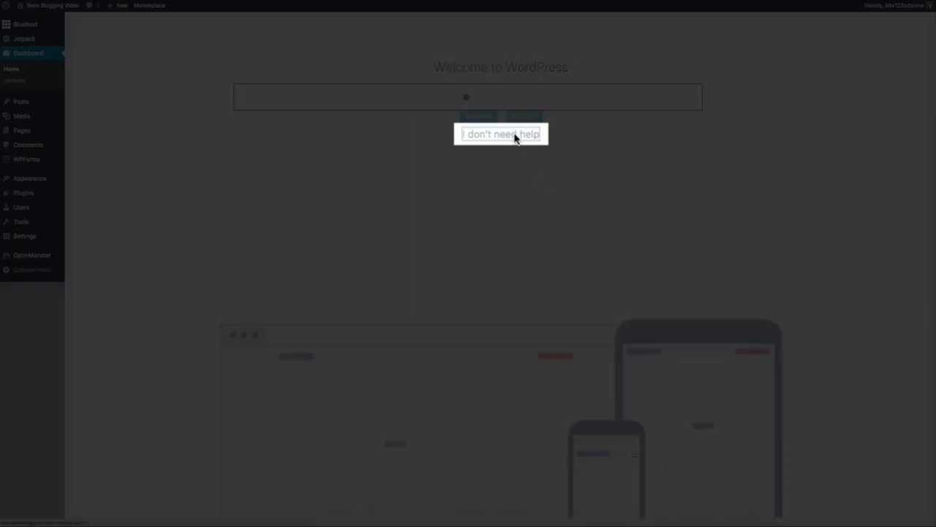
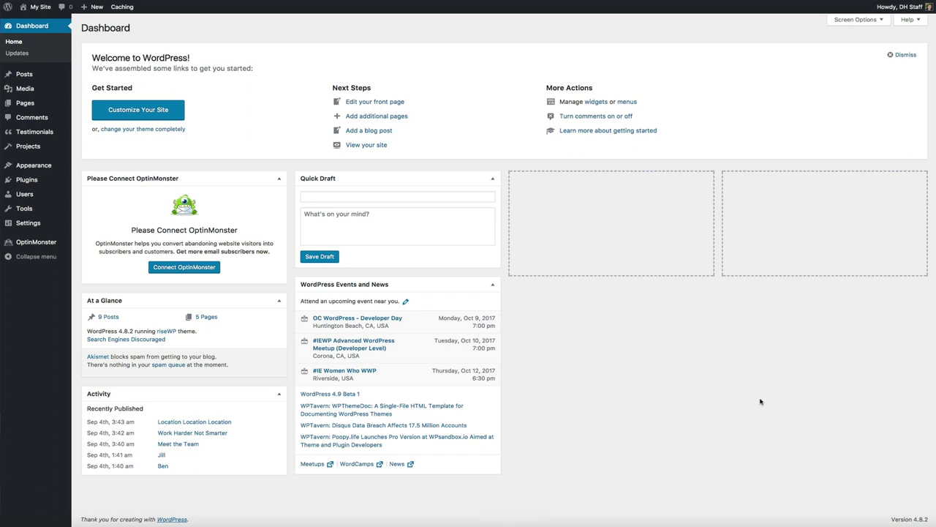
Open the Hello world! post for editing from the All Posts list
mouse_move(24, 73)
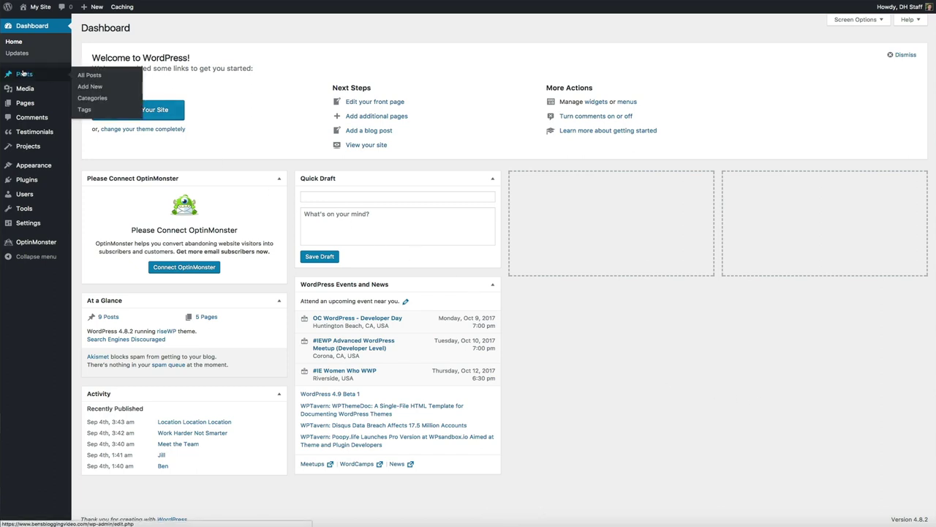
click(96, 76)
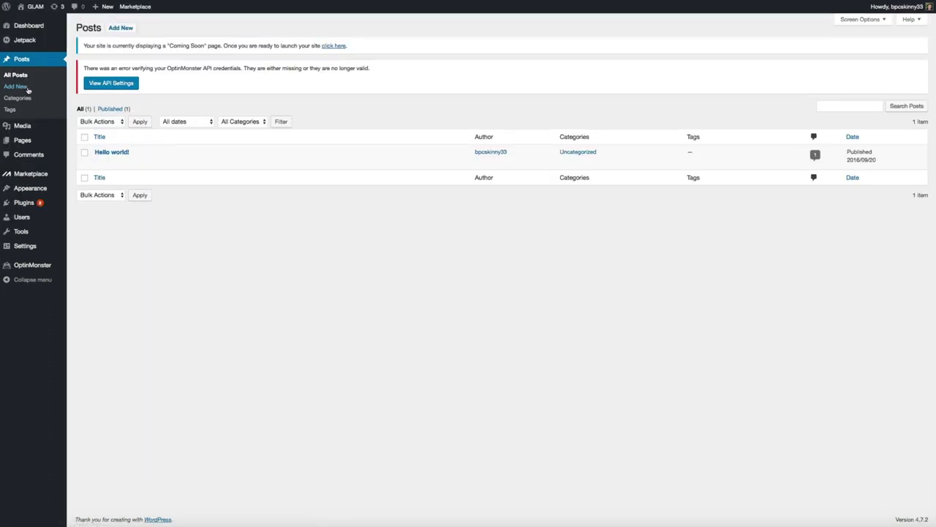
click(99, 162)
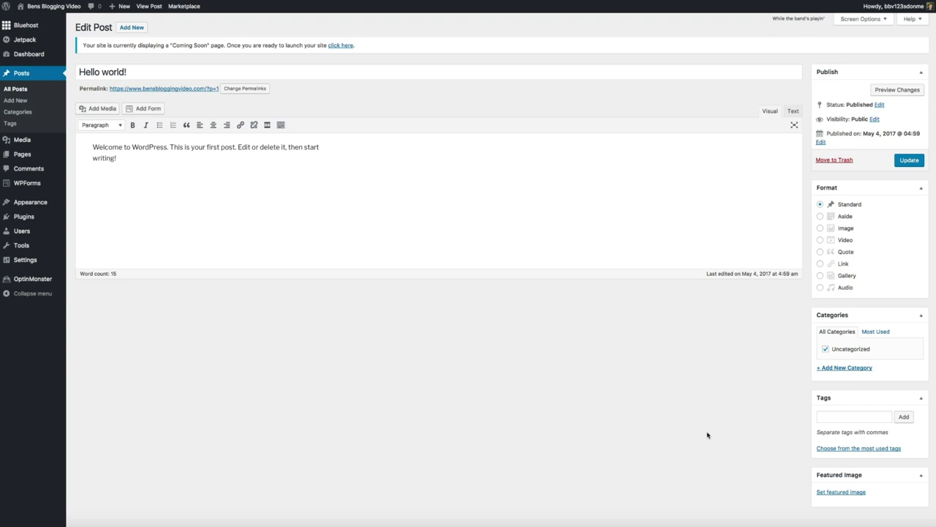
Save permalinks as Post name (/%postname%/), then return to the All Posts list
mouse_move(37, 262)
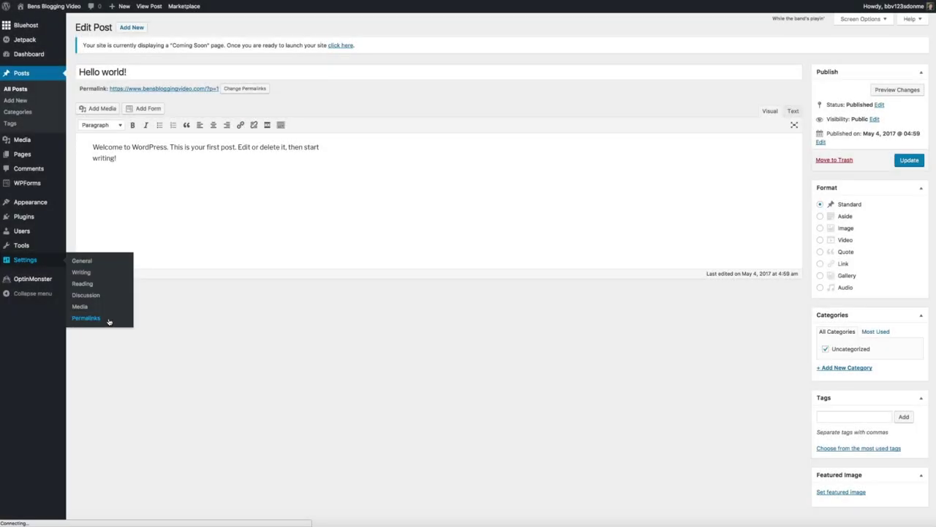
click(109, 320)
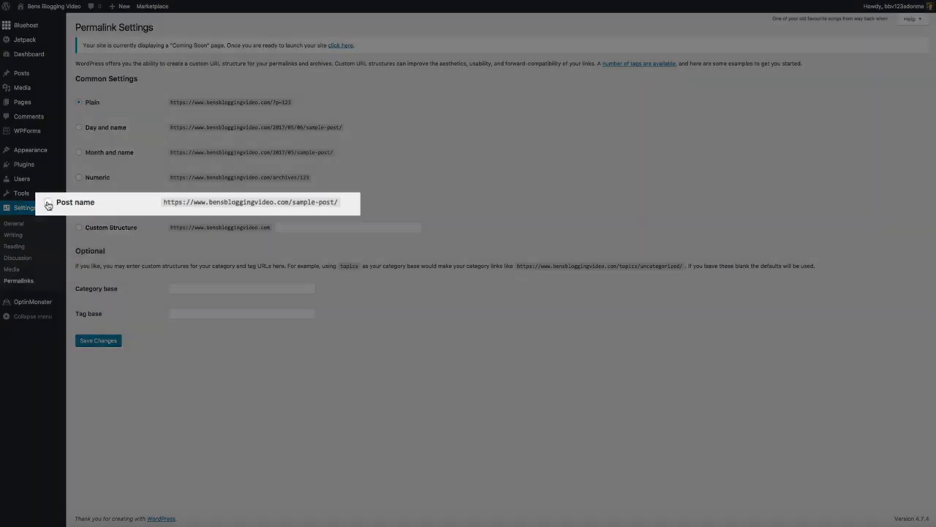
click(48, 204)
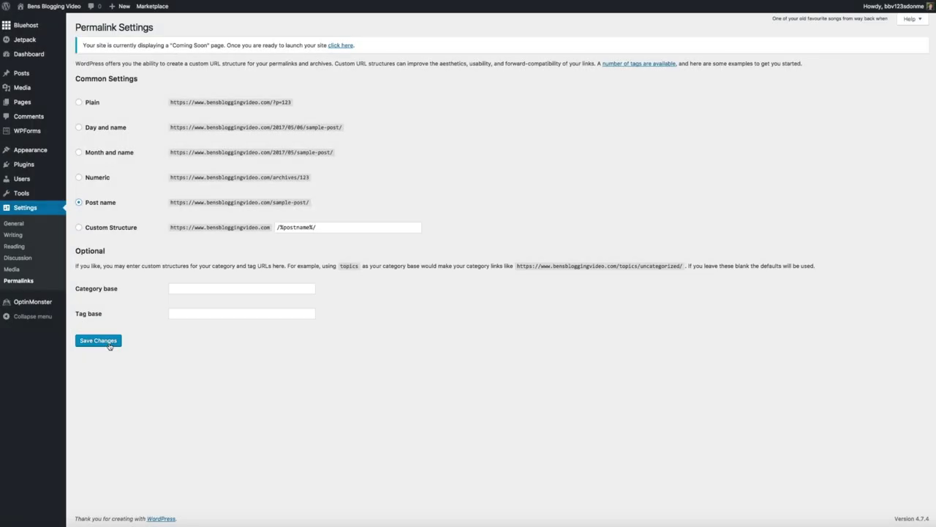
click(98, 341)
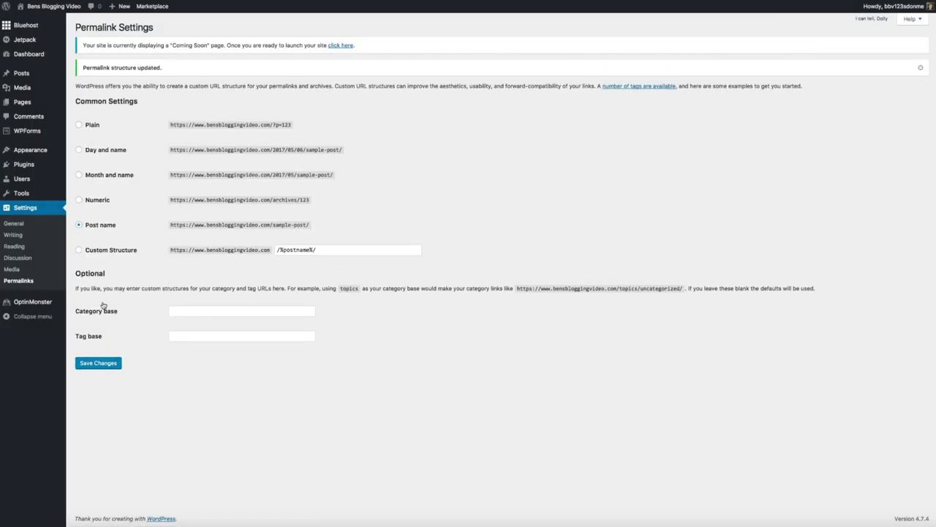
mouse_move(24, 74)
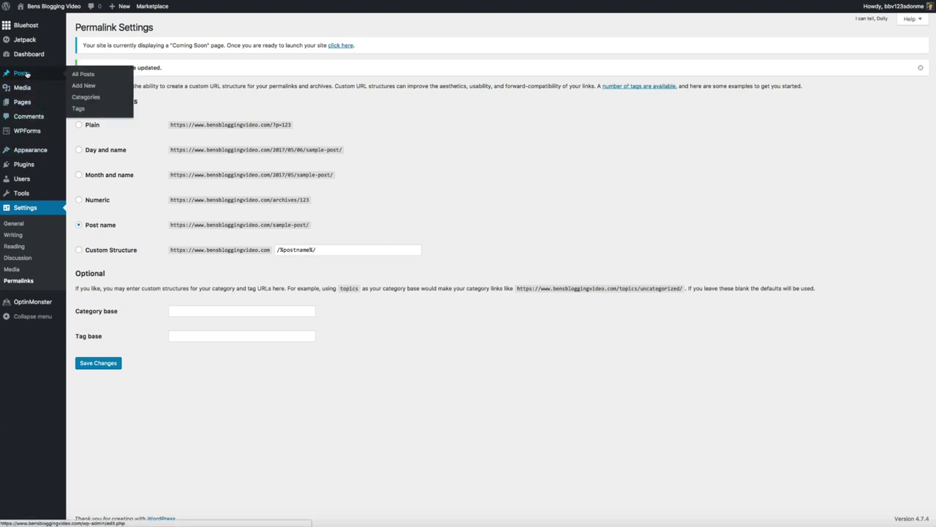
click(107, 74)
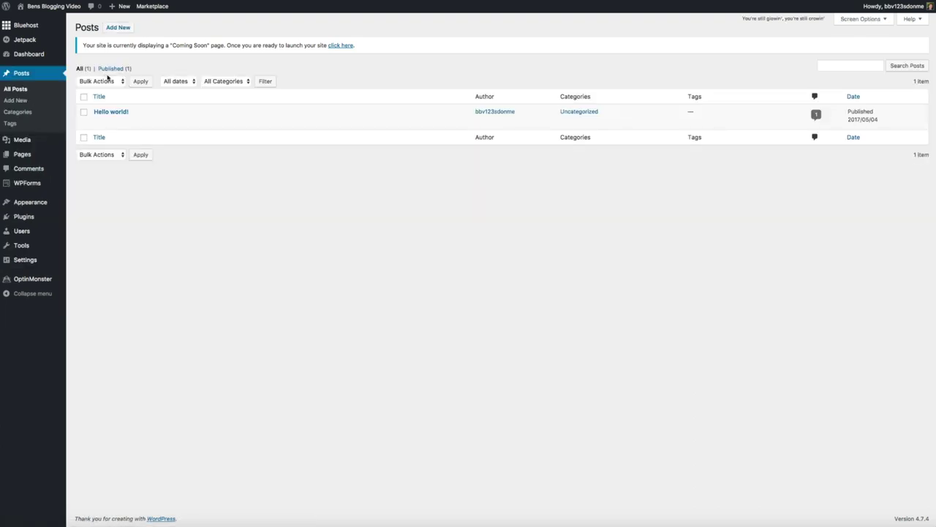
Open Hello world! to check its new post-name permalink, then leave the editor
click(99, 122)
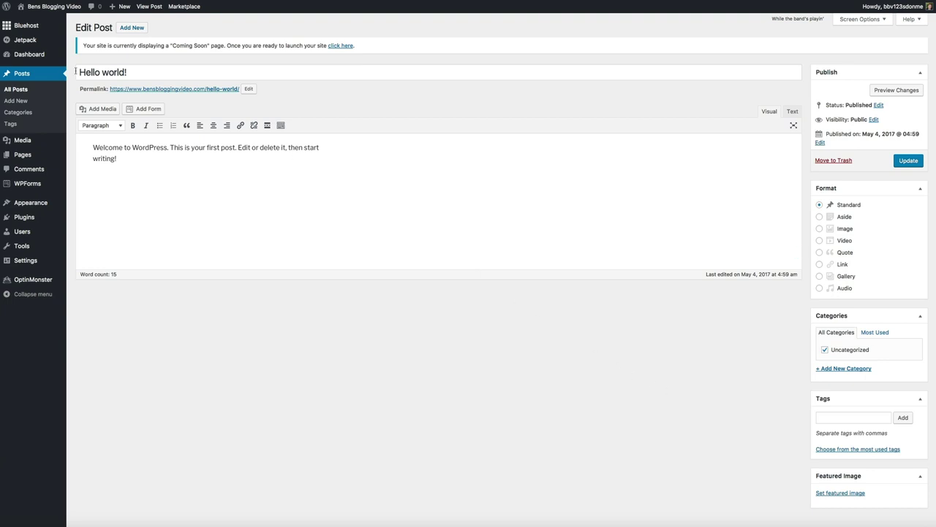
click(33, 57)
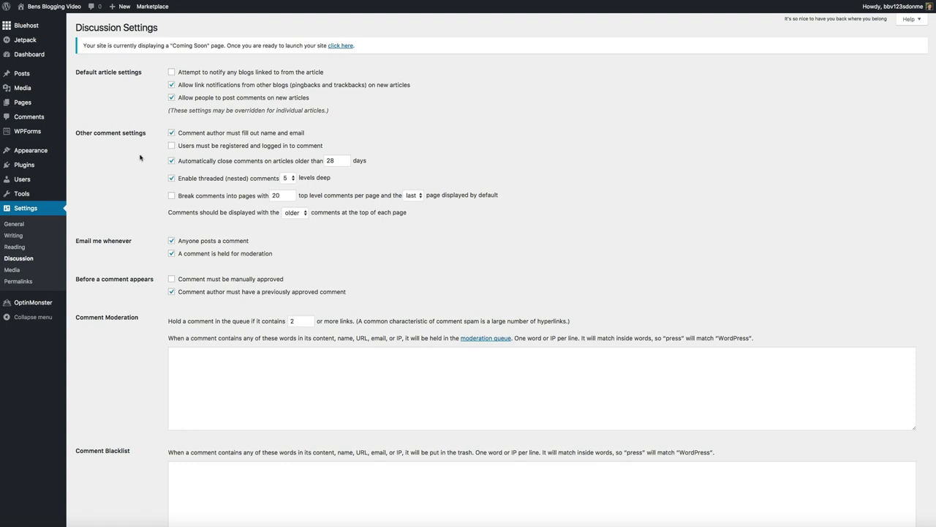
Turn off link notifications, comments, threading, comment e-mails and prior-approval in Discussion, then save
click(171, 85)
click(171, 97)
click(171, 132)
click(171, 161)
click(171, 178)
click(171, 240)
click(171, 254)
click(171, 292)
click(172, 291)
scroll(148, 305, down, 5)
scroll(148, 305, down, 3)
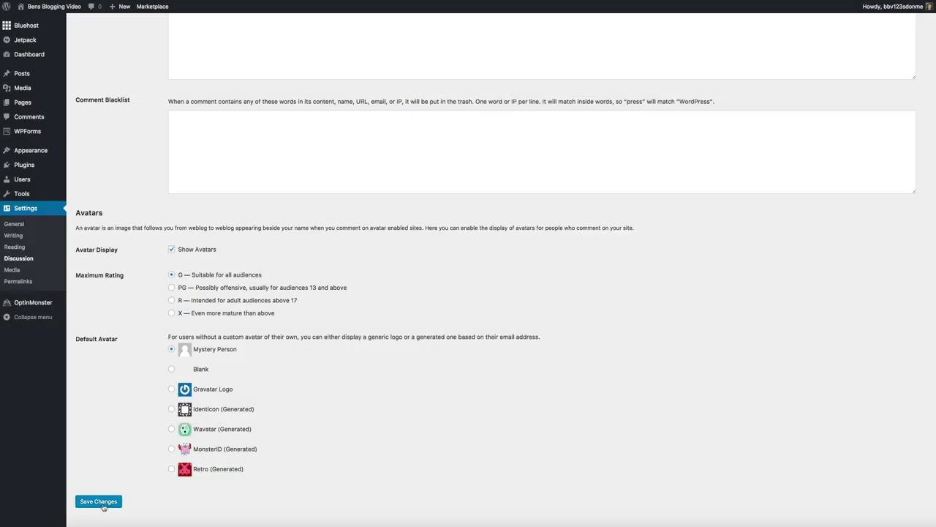
click(103, 504)
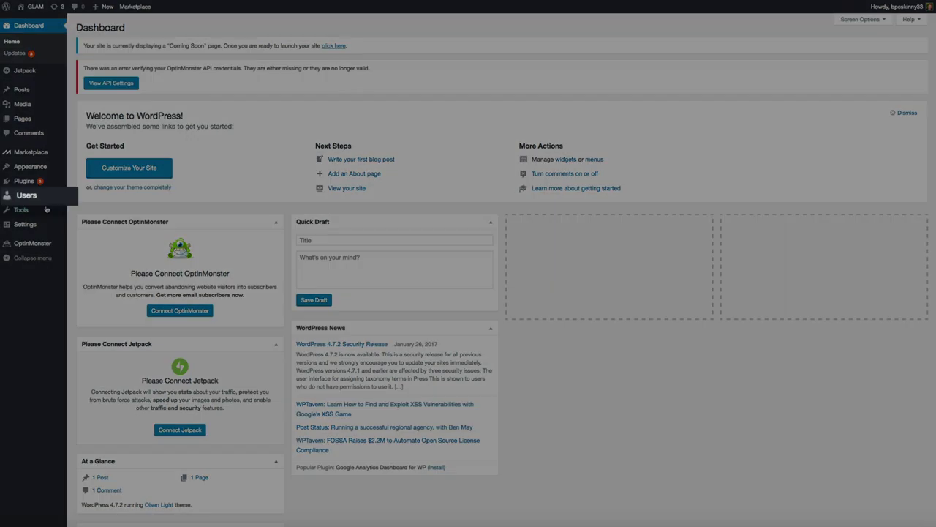
Open Your Profile and scroll down to the Profile Picture section's Gravatar link
mouse_move(38, 201)
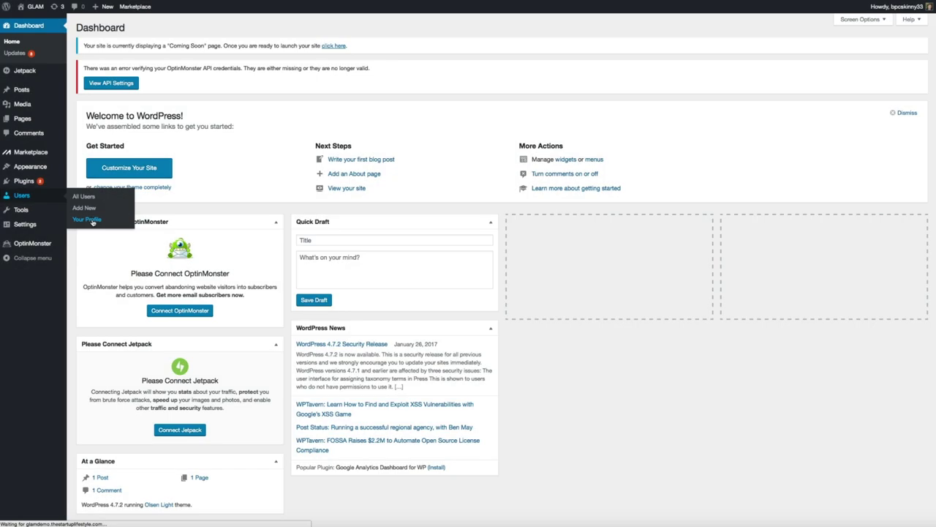
click(89, 221)
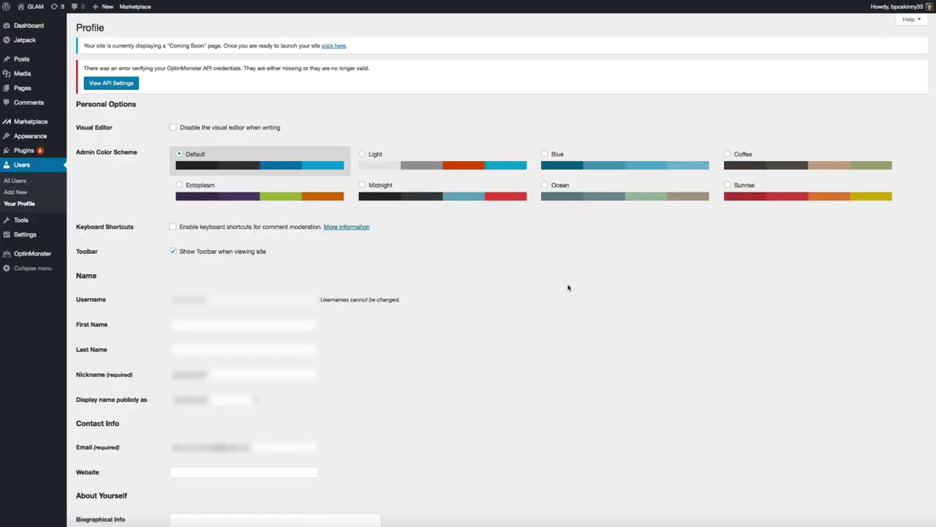
scroll(615, 289, down, 5)
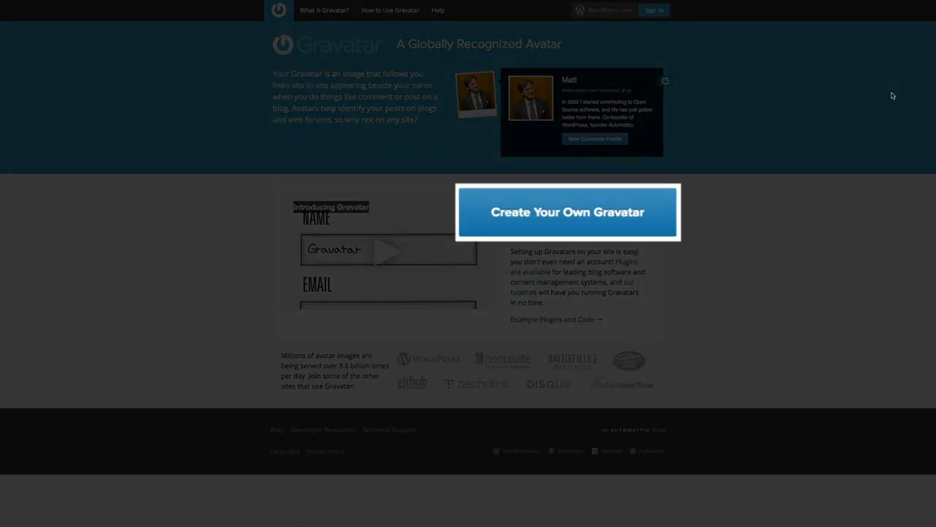
Start creating your own Gravatar from the Gravatar homepage
click(564, 213)
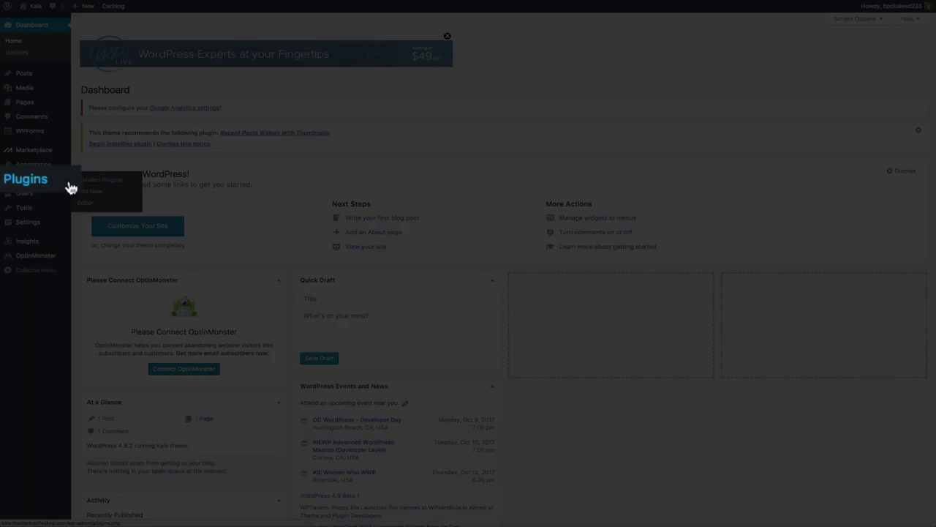
Deactivate WPForms Lite on the Plugins page, giving 'Other' as the feedback reason
click(67, 185)
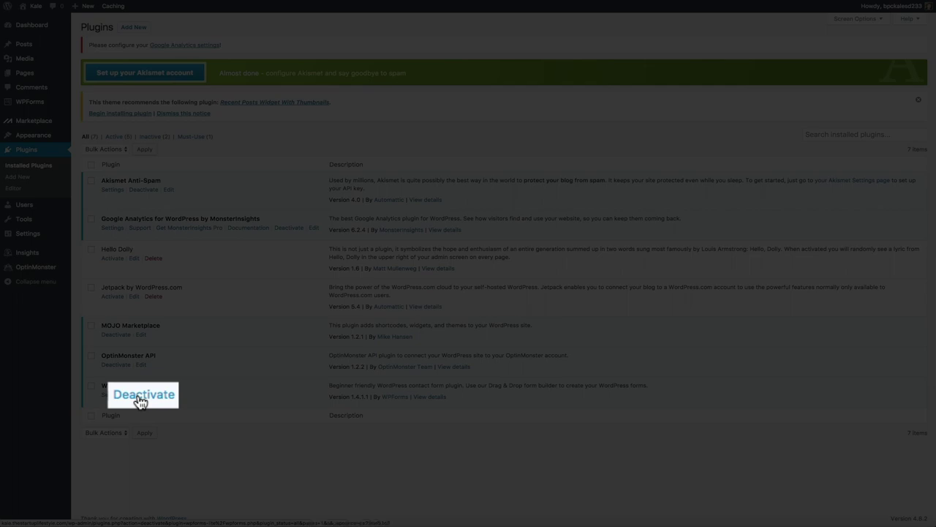
click(142, 397)
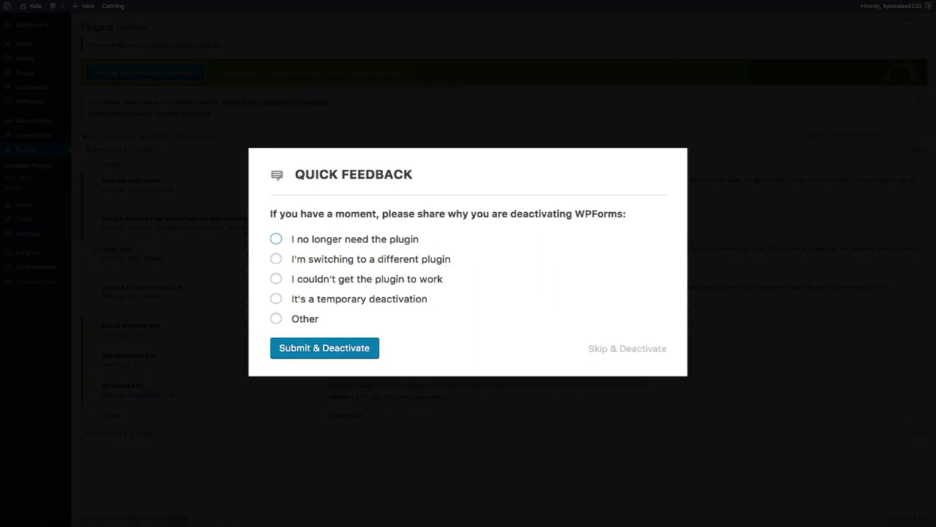
click(276, 318)
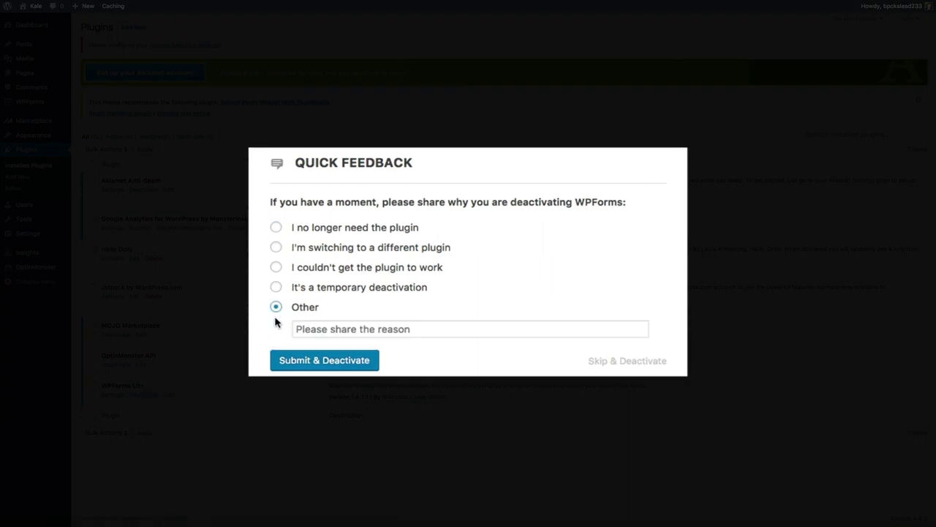
click(299, 369)
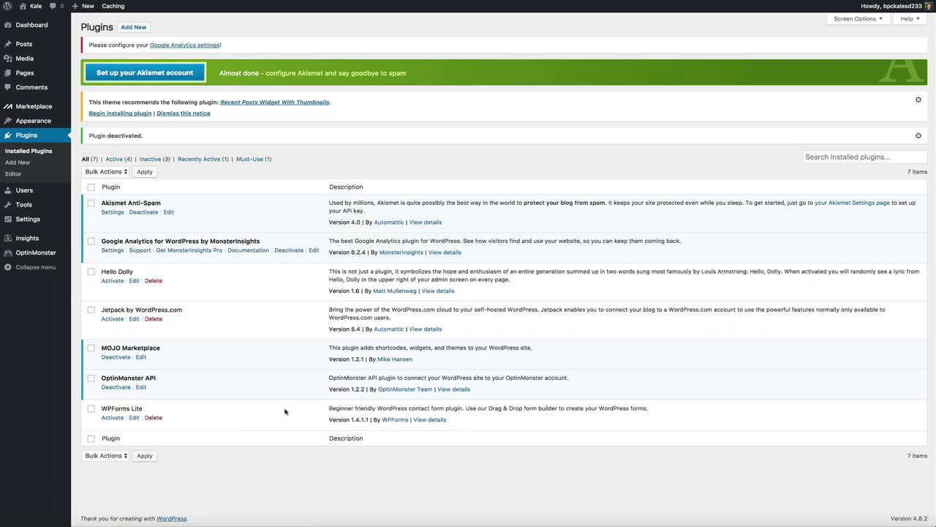
Deactivate OptinMonster API, MOJO Marketplace and MonsterInsights, giving 'Other' as MonsterInsights feedback
click(109, 391)
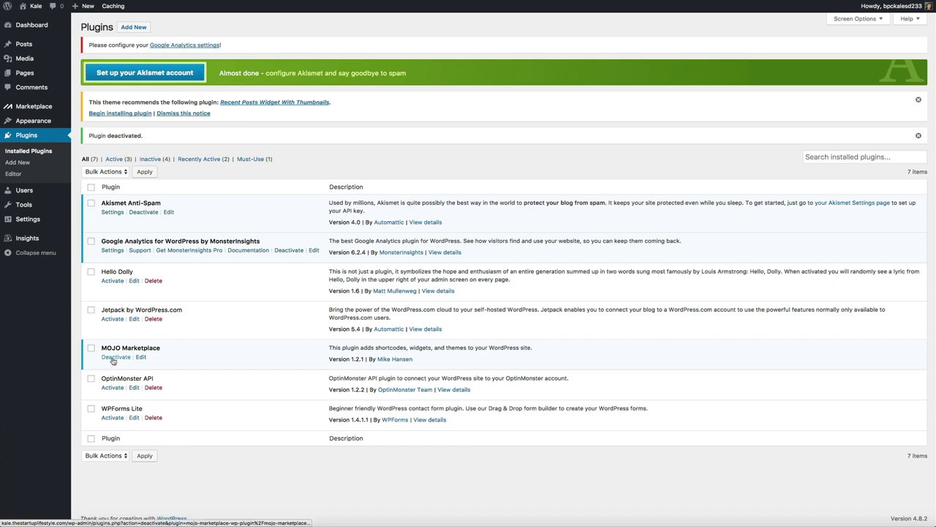
click(114, 360)
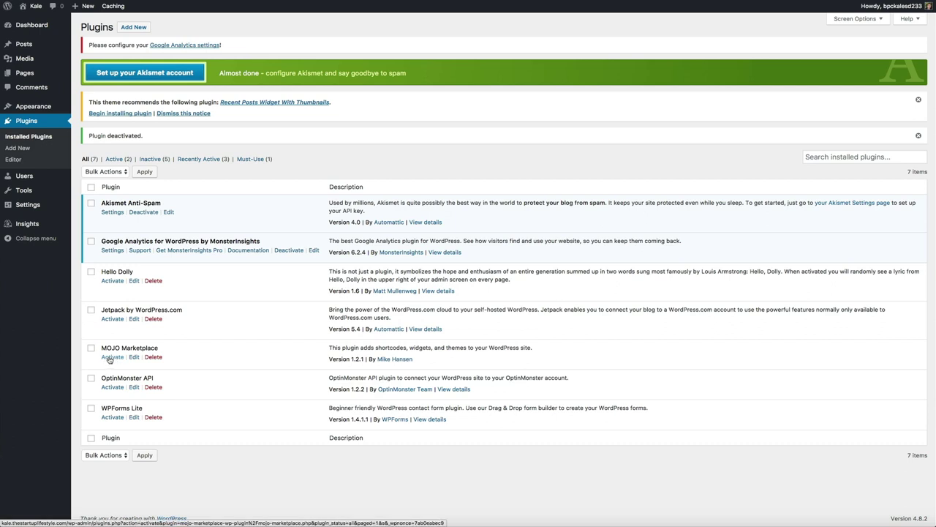
click(289, 250)
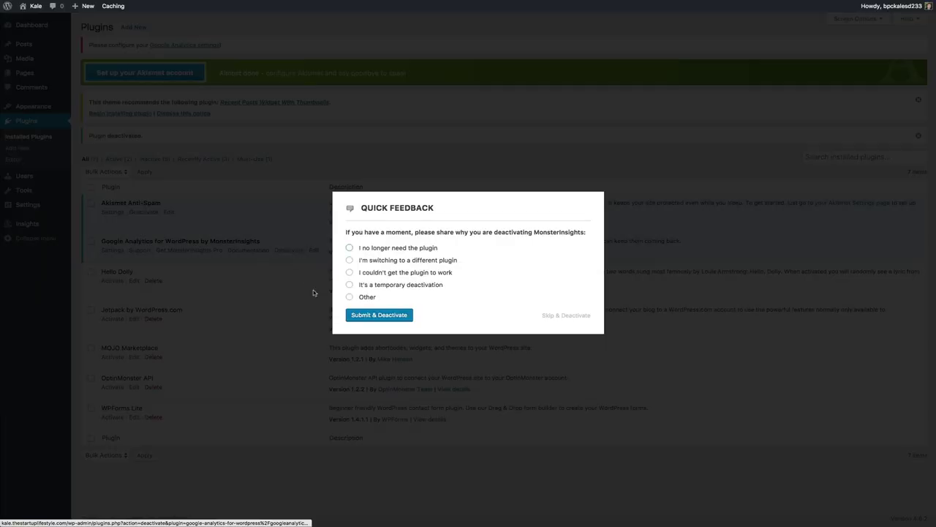
click(349, 296)
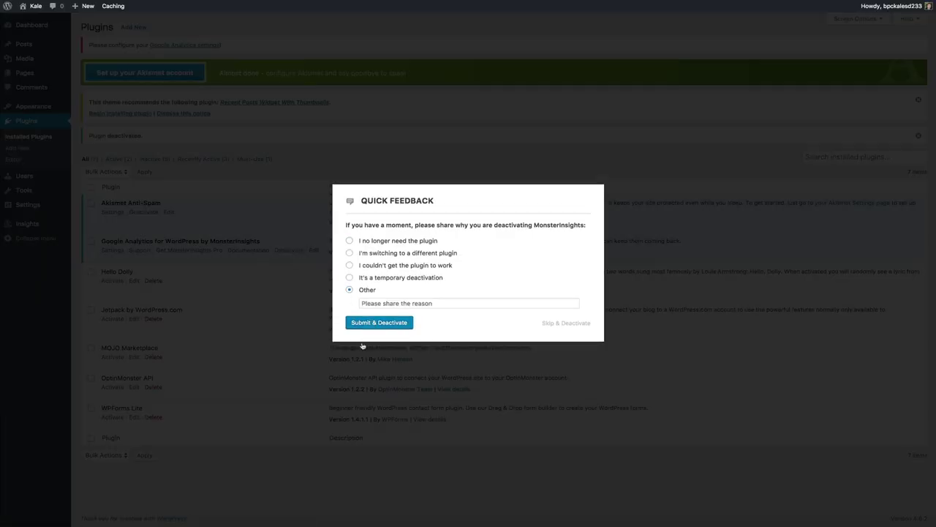
click(373, 323)
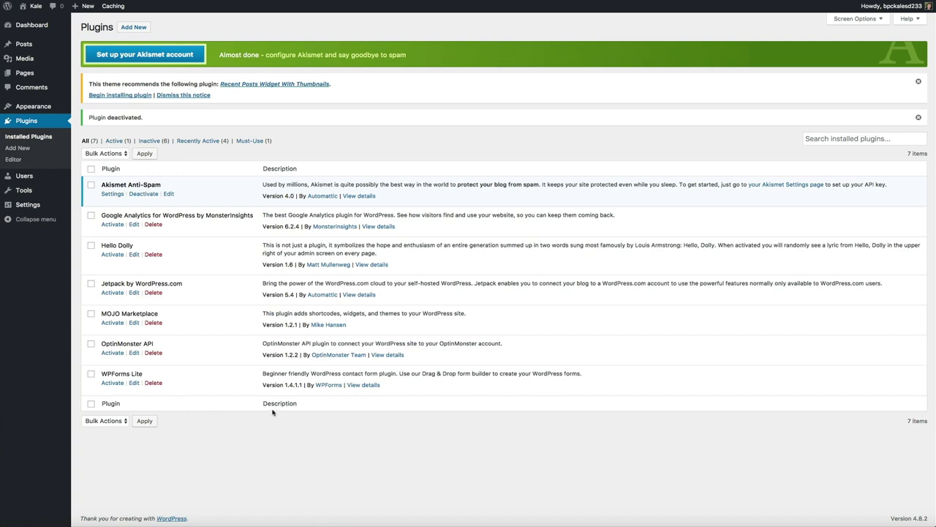
Bulk-delete Hello Dolly, Jetpack, MOJO Marketplace, OptinMonster API and WPForms Lite, confirming the deletion
click(90, 246)
click(91, 284)
click(90, 314)
click(91, 345)
click(91, 374)
click(123, 153)
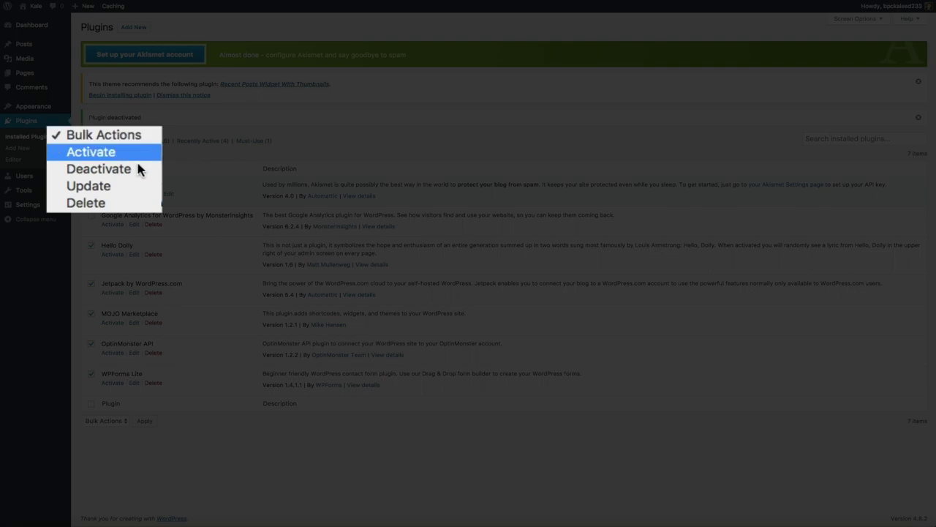
click(130, 210)
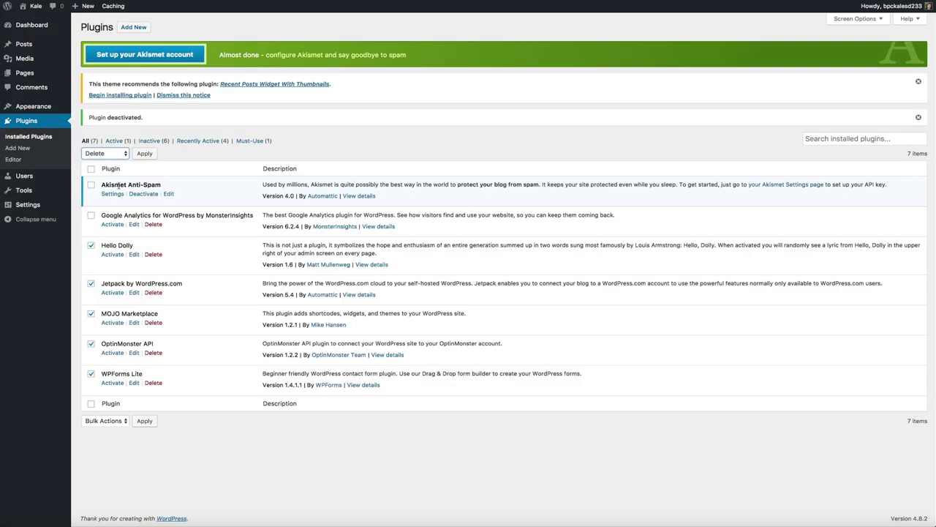
click(144, 154)
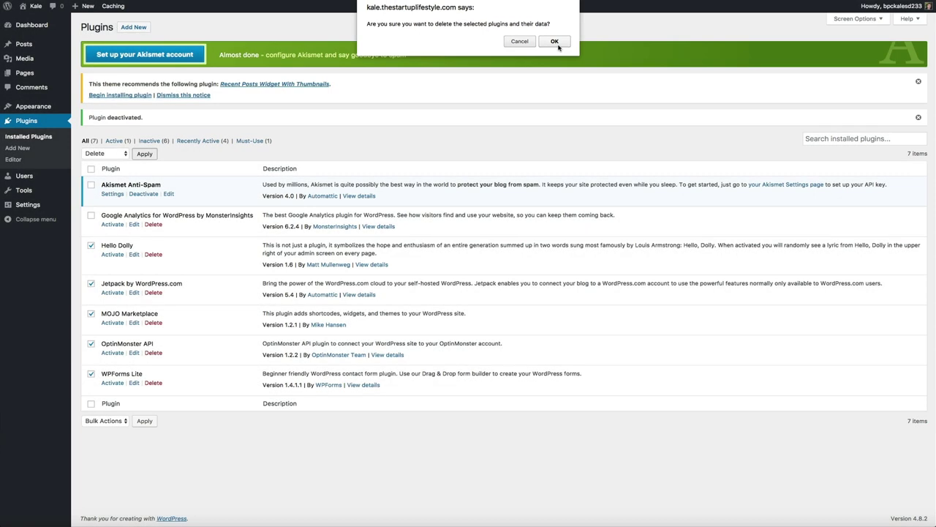
click(559, 43)
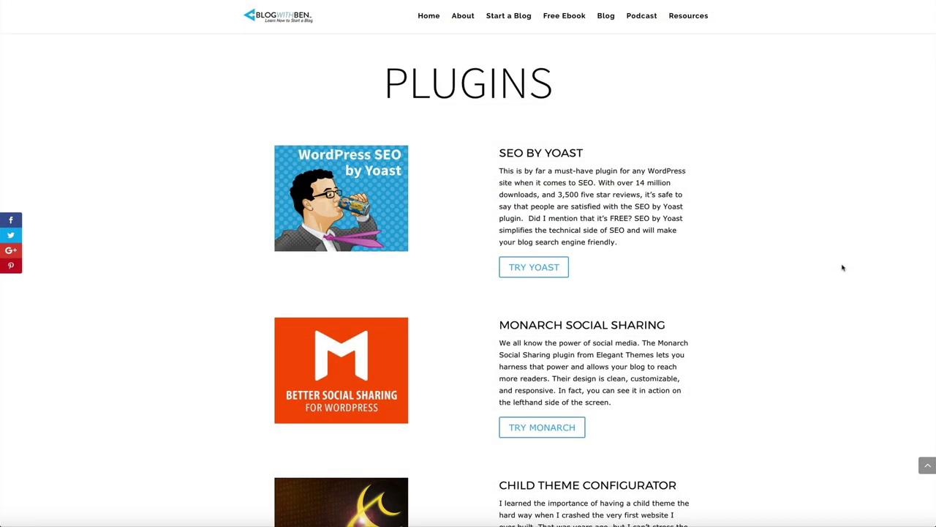
scroll(842, 268, down, 5)
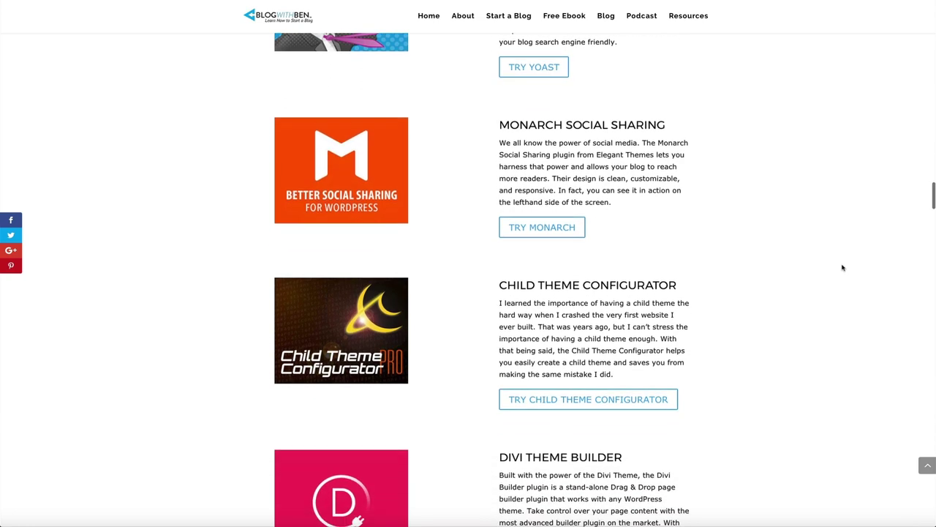
scroll(842, 268, down, 5)
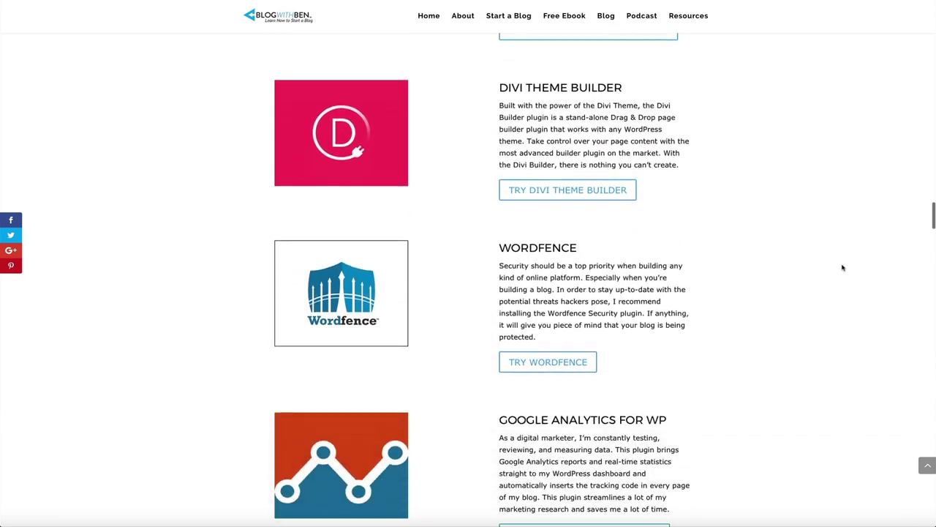
scroll(842, 267, down, 5)
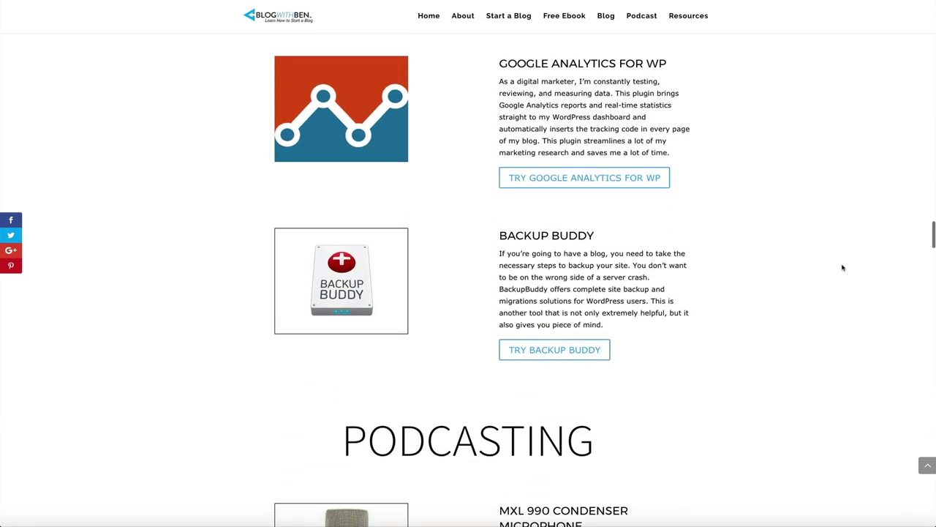
scroll(842, 268, up, 10)
scroll(842, 268, up, 3)
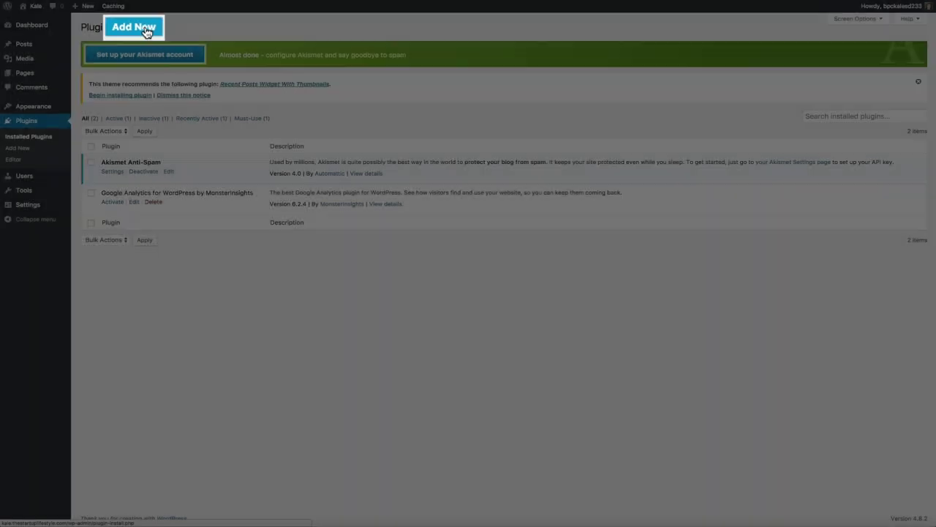
Search Add New plugins for 'yoast', then install and activate Yoast SEO
click(141, 30)
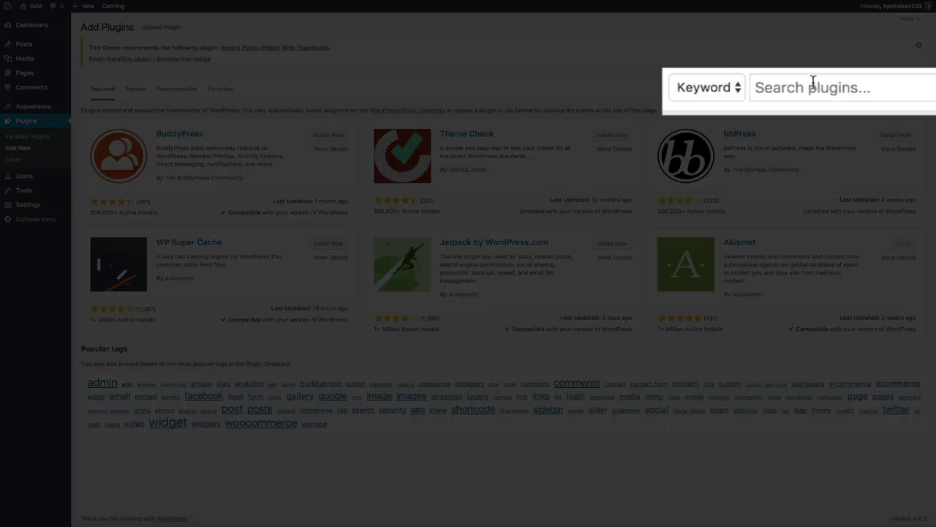
click(820, 86)
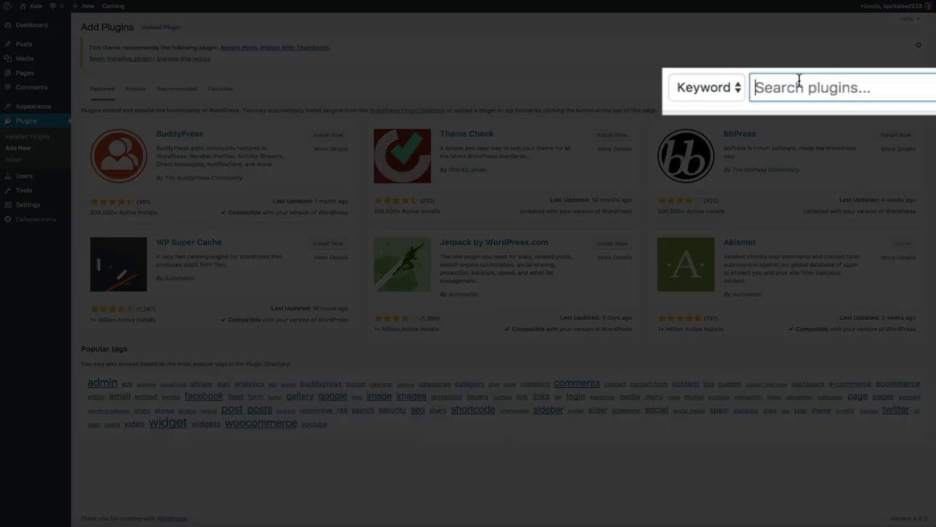
text(yoast)
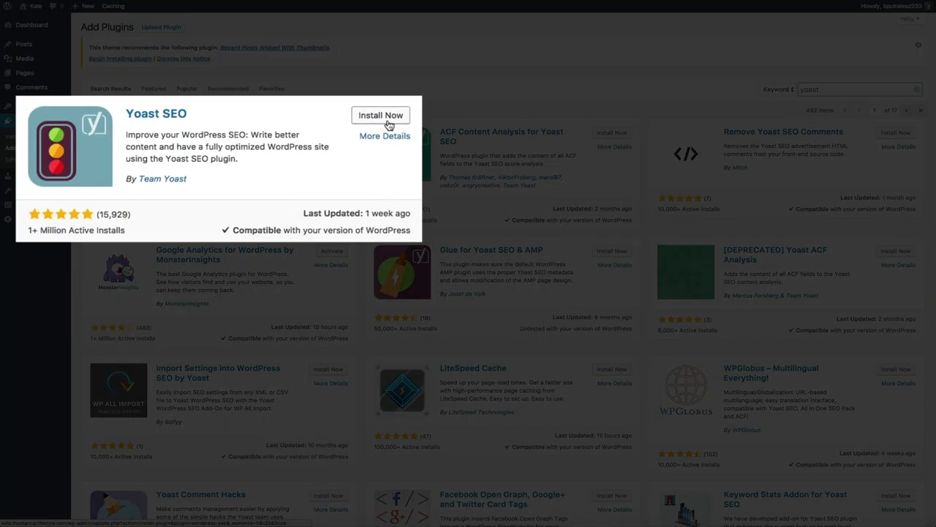
click(330, 135)
click(388, 125)
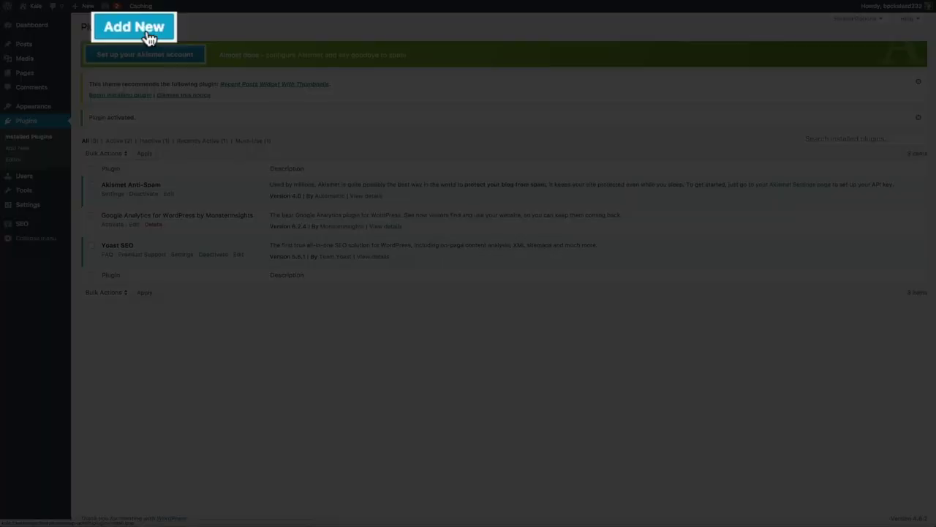
Search Add New plugins for 'simple social icons' and install Simple Social Icons
click(142, 31)
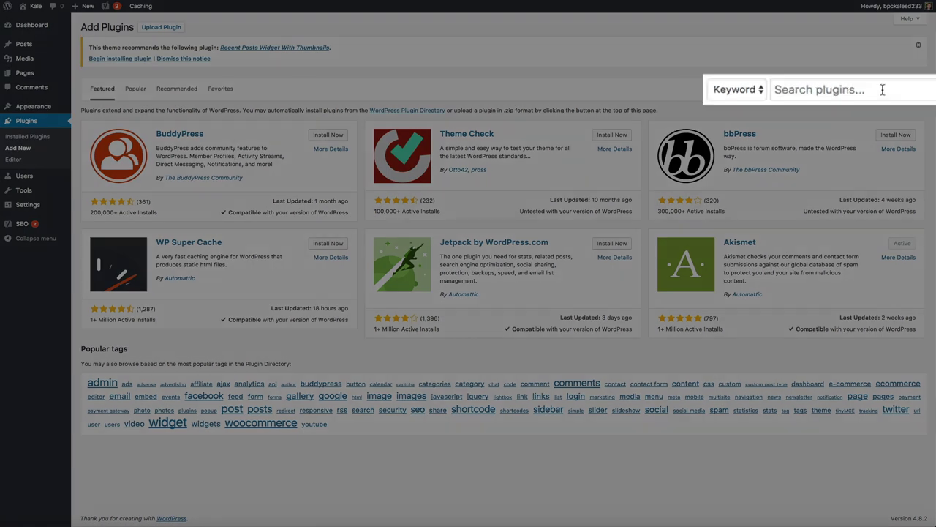
click(882, 90)
text(simple soci)
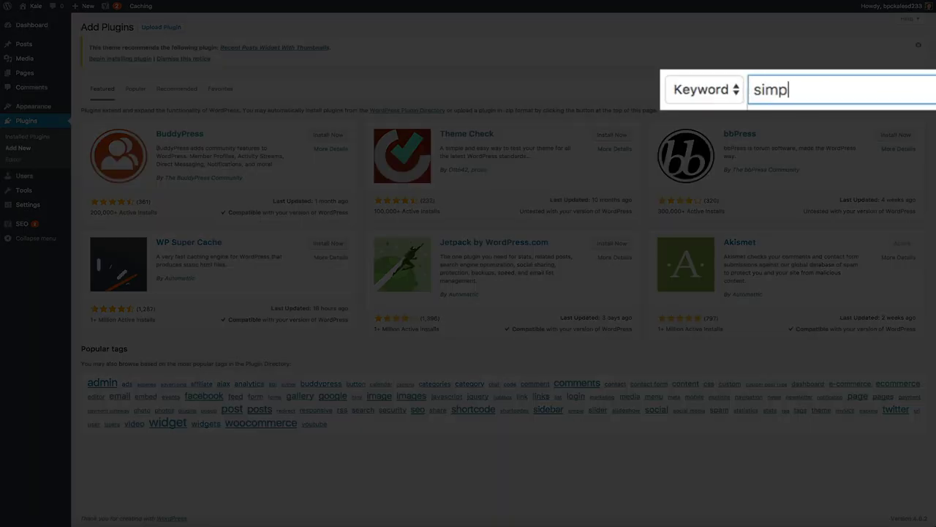
text(al icons)
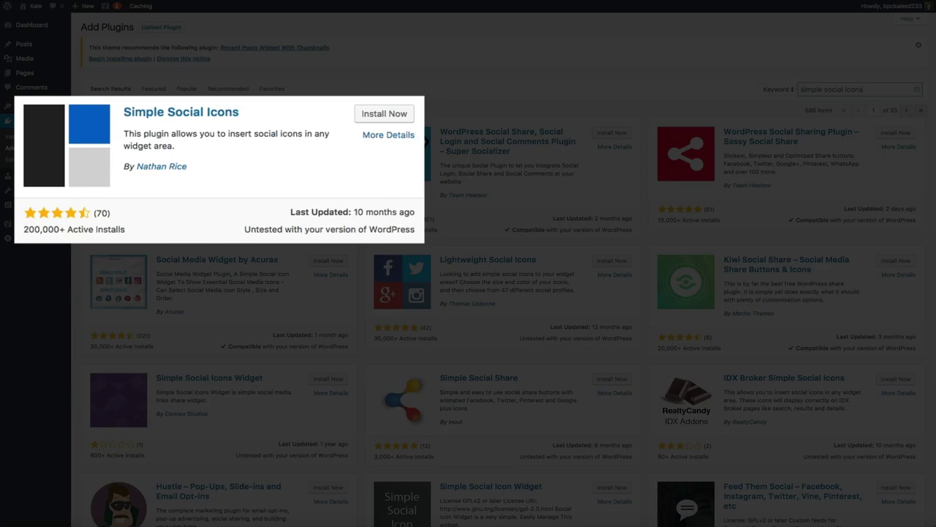
click(389, 117)
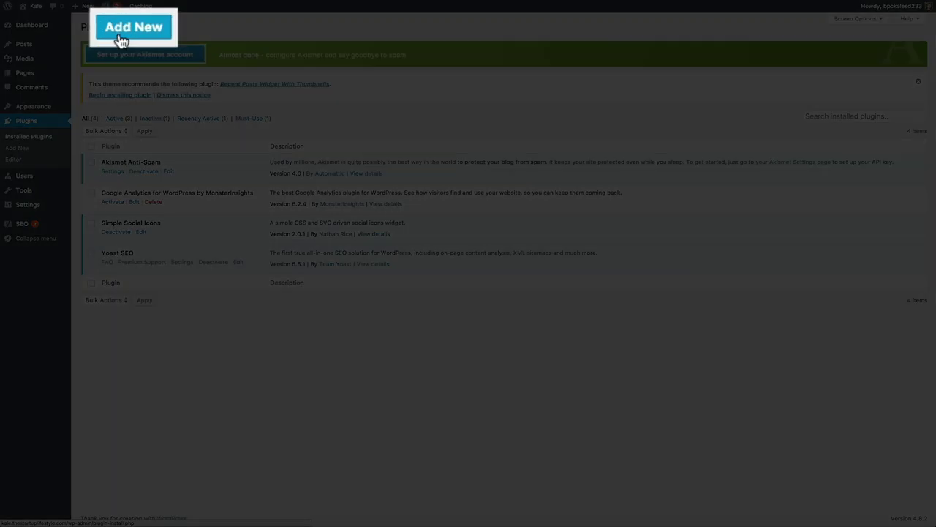
Find Recent Posts Widget With Thumbnails by searching 'recent post', then install and activate it
click(121, 38)
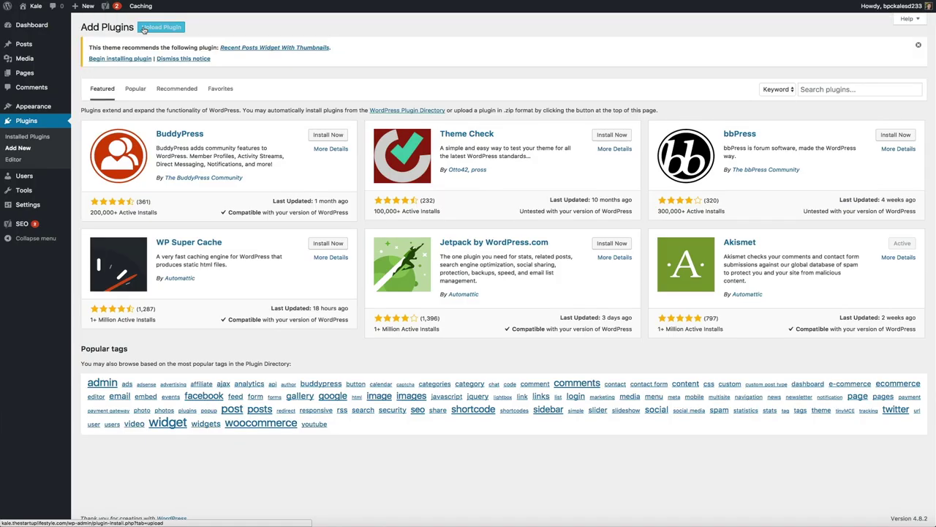
click(832, 89)
text(recent po)
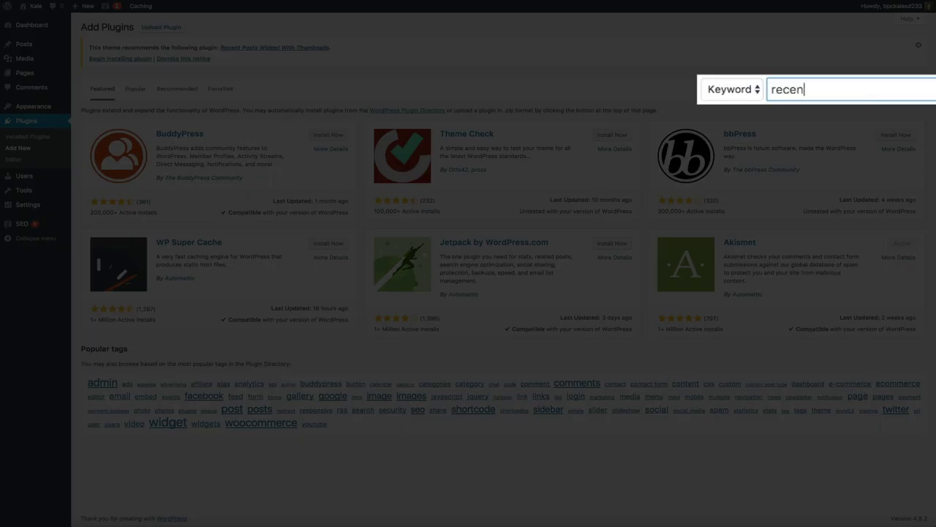
text(st)
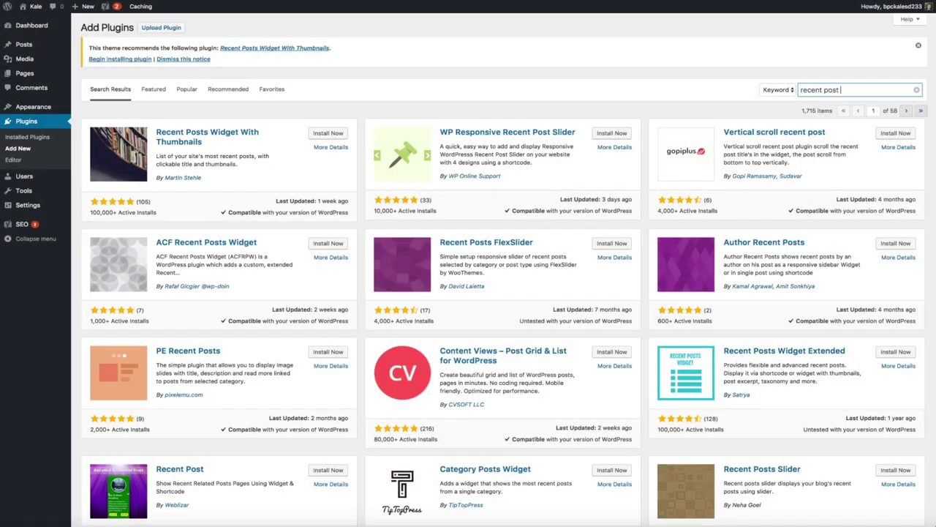
click(329, 135)
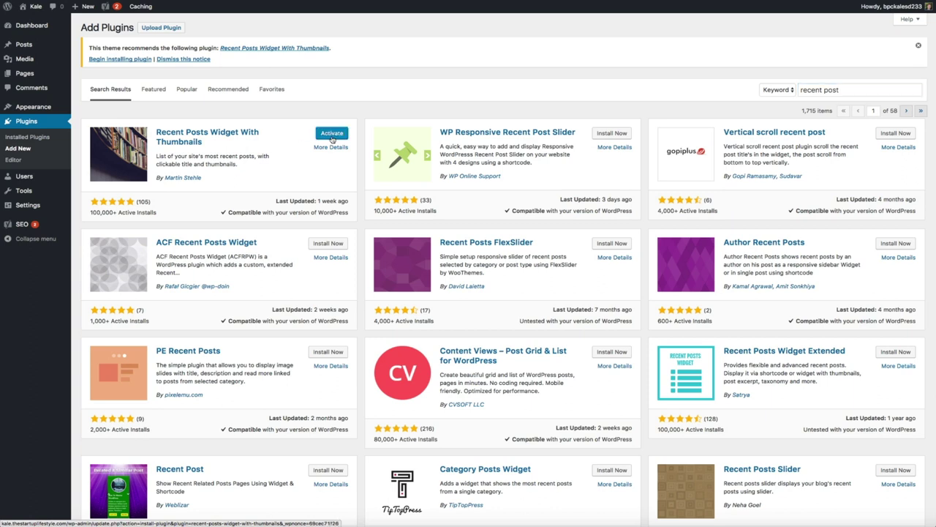
click(332, 135)
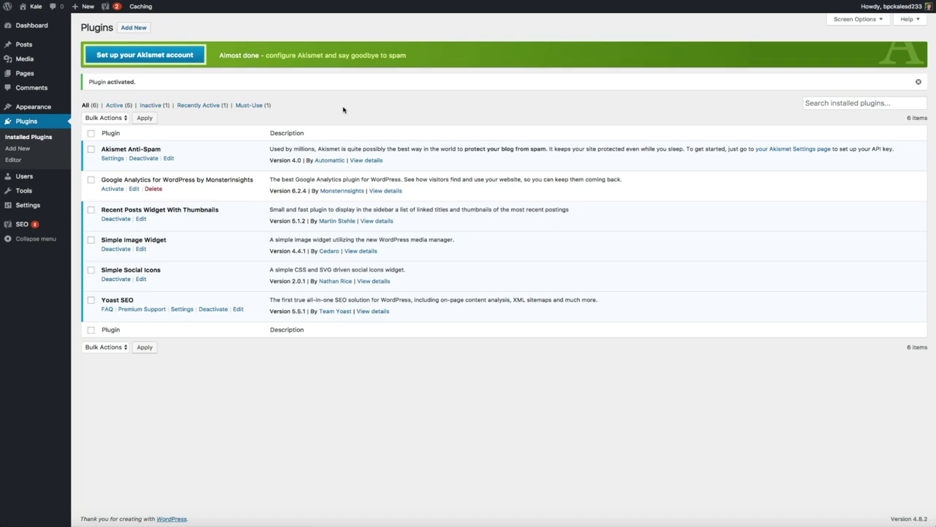
click(140, 27)
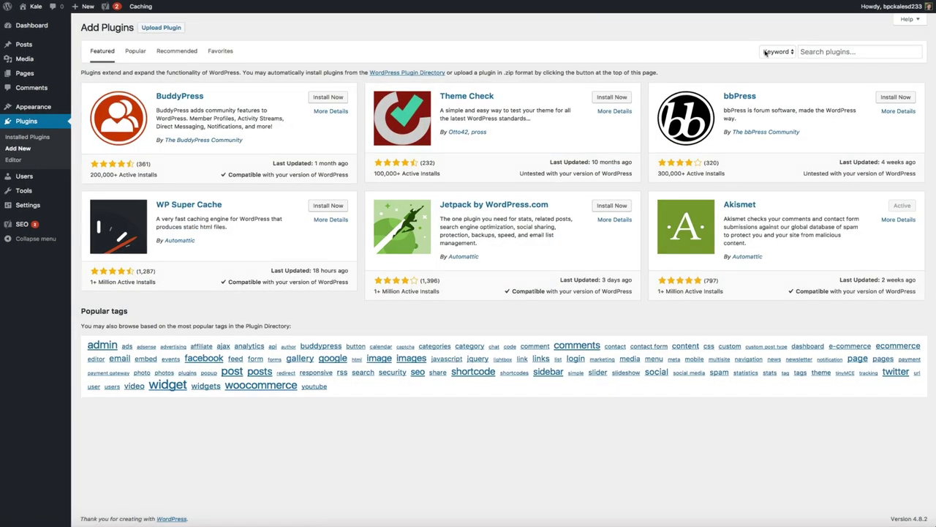
click(834, 51)
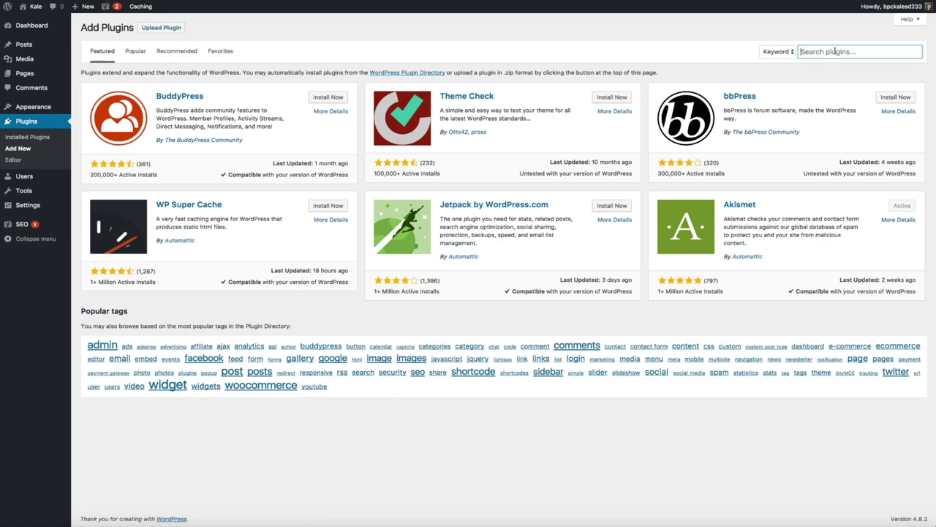
Search for 'WP recipe maker', then install and activate WP Recipe Maker 1.24.0
text(WP recipe maker)
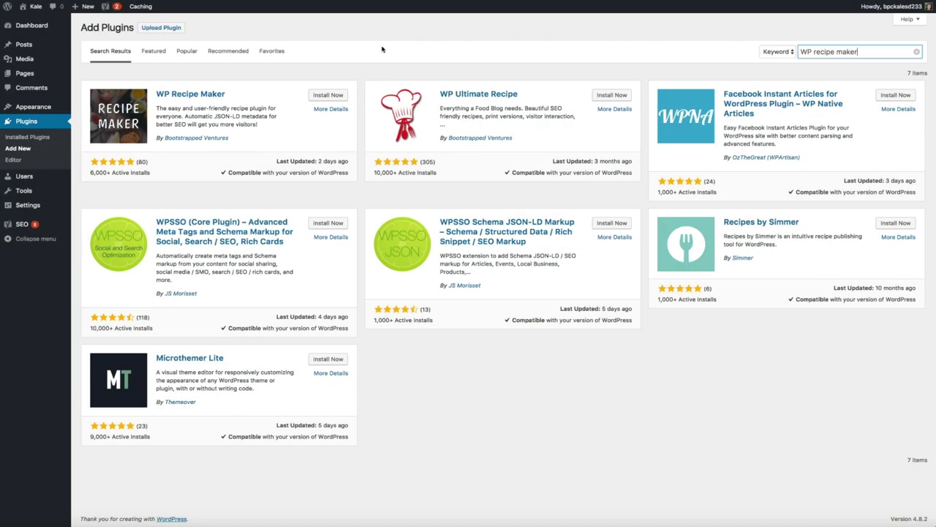
click(326, 97)
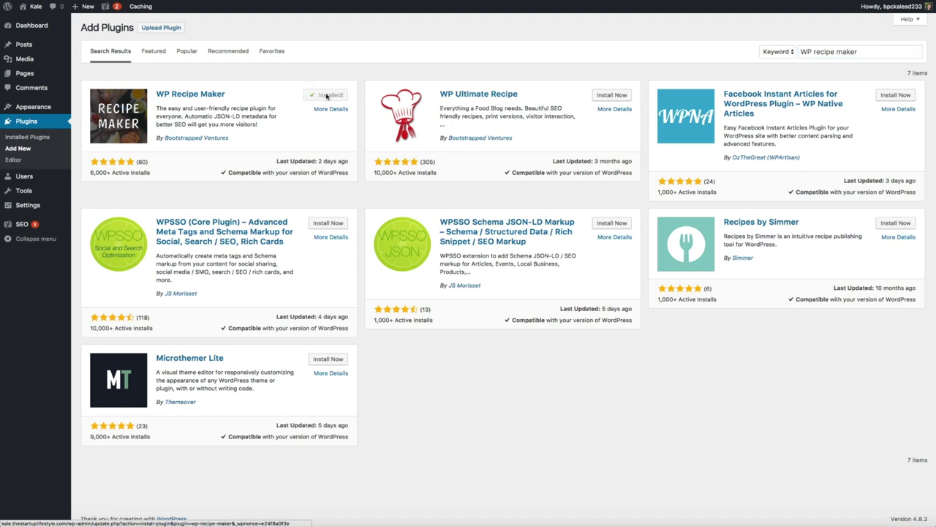
click(329, 98)
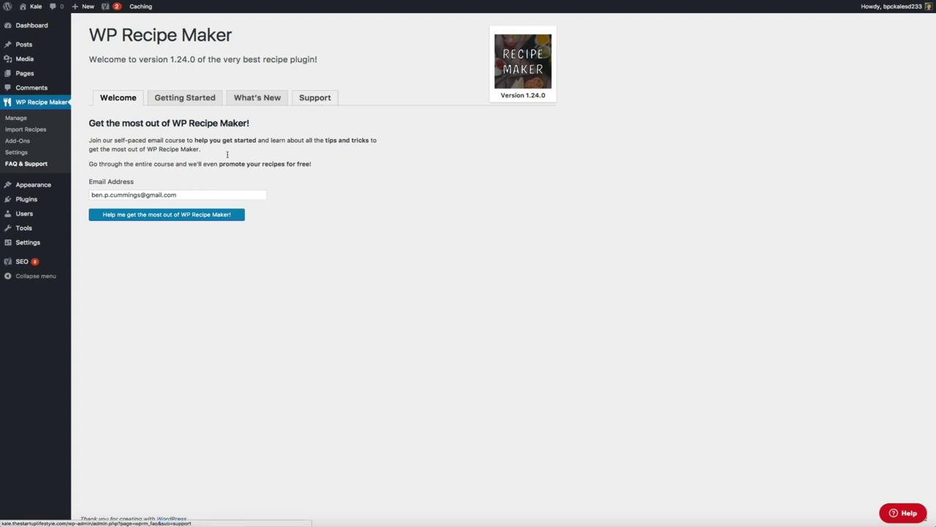
mouse_move(59, 204)
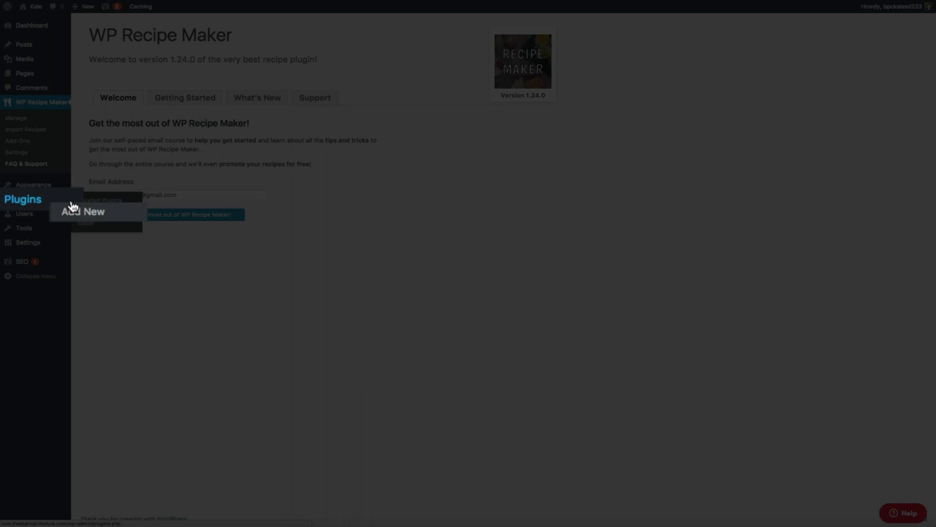
Search plugins for 'query', then install and activate jQuery Pin It Button for Images Lite 2.3.3
click(116, 215)
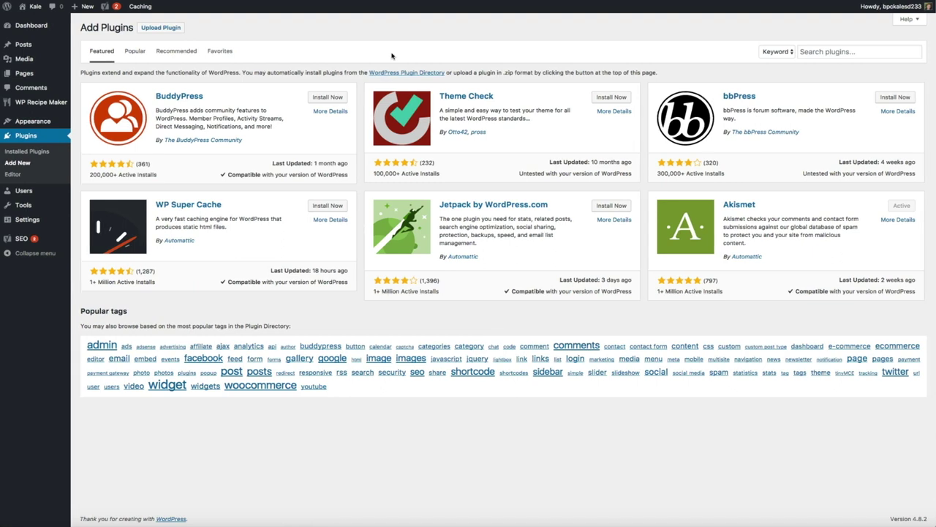
click(830, 51)
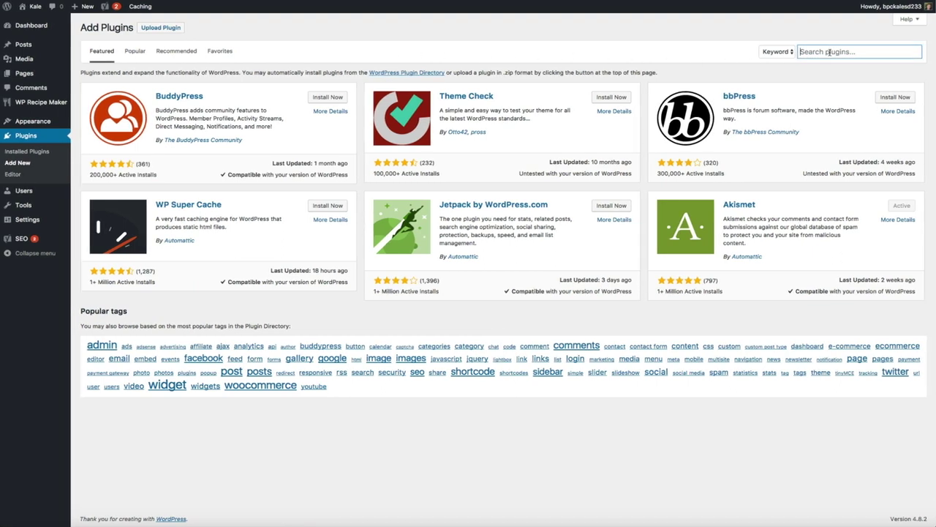
text(query)
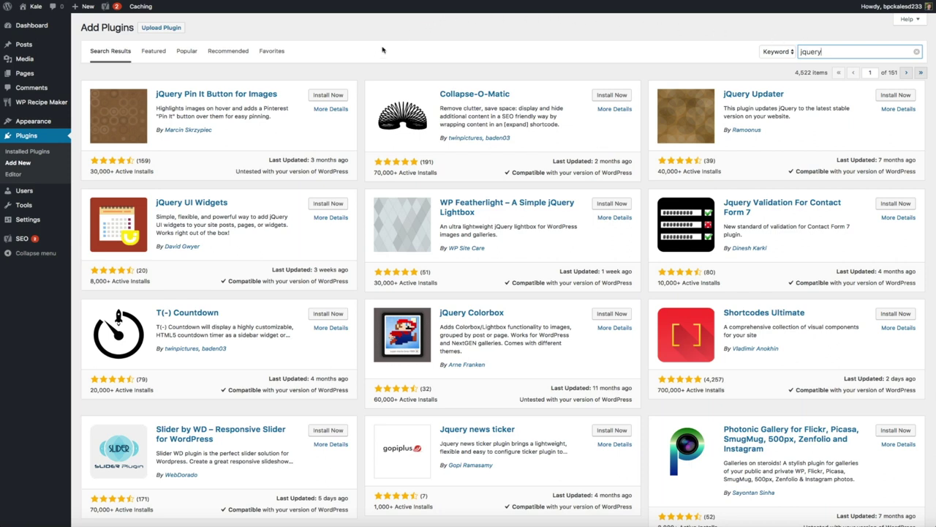
click(330, 96)
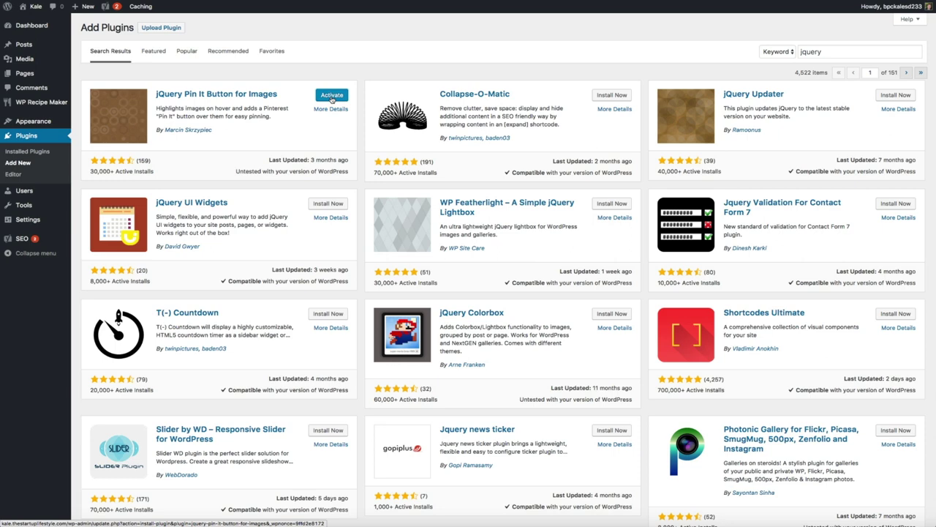
click(332, 96)
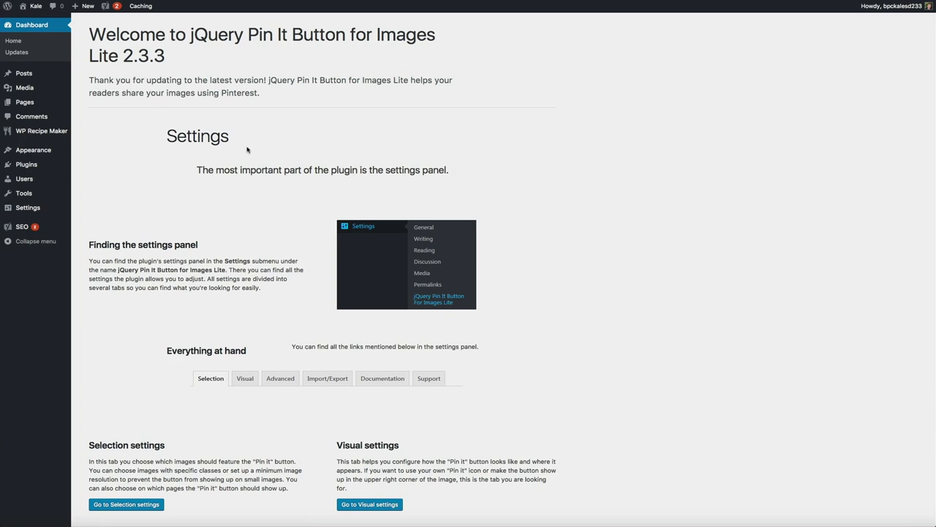
mouse_move(35, 173)
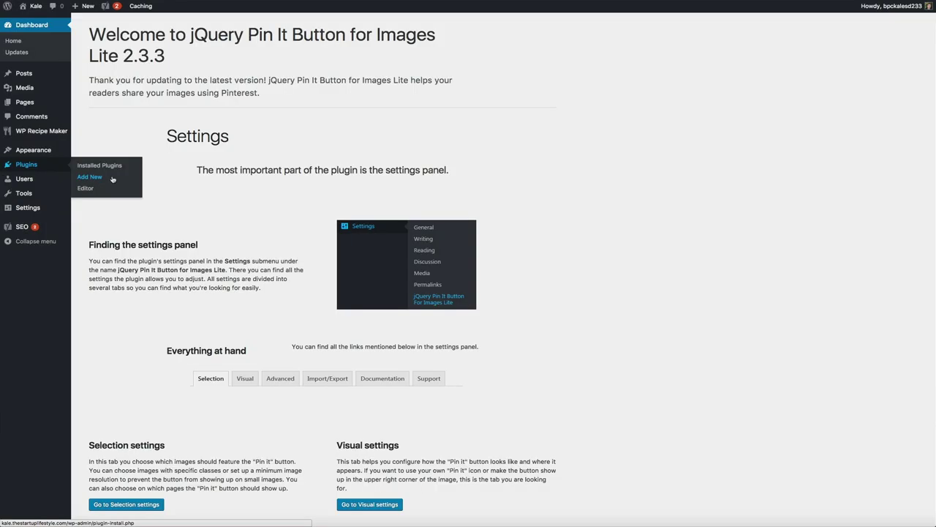
Search plugins for 'contact form', then install and activate Contact Form 7 version 4.9
click(113, 180)
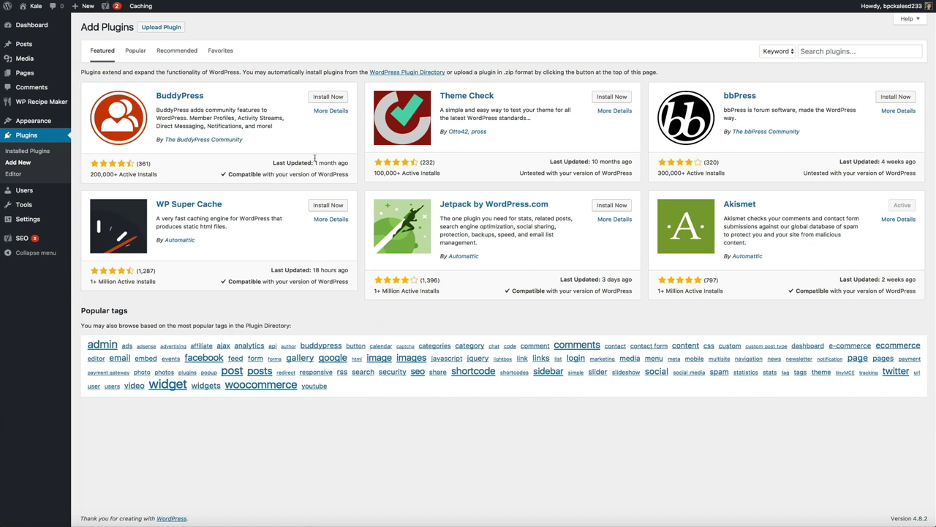
click(832, 51)
text(contact form)
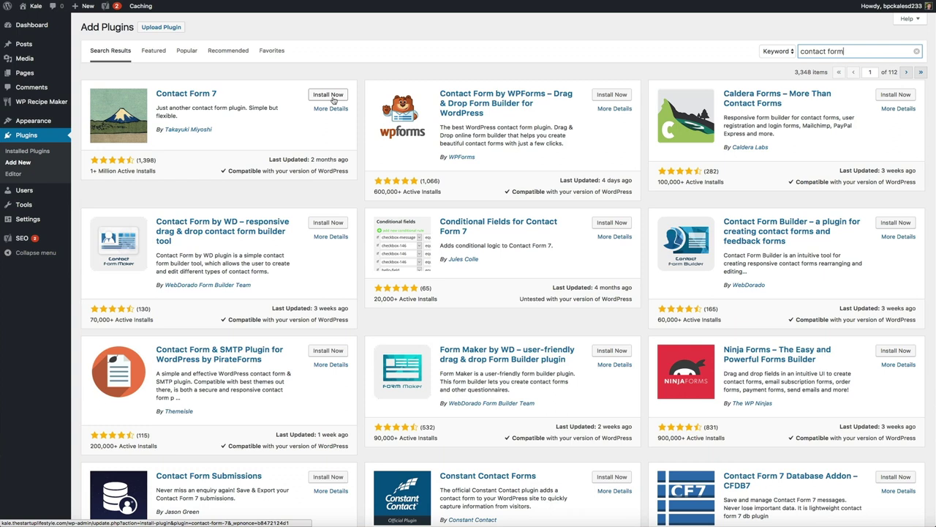
click(331, 96)
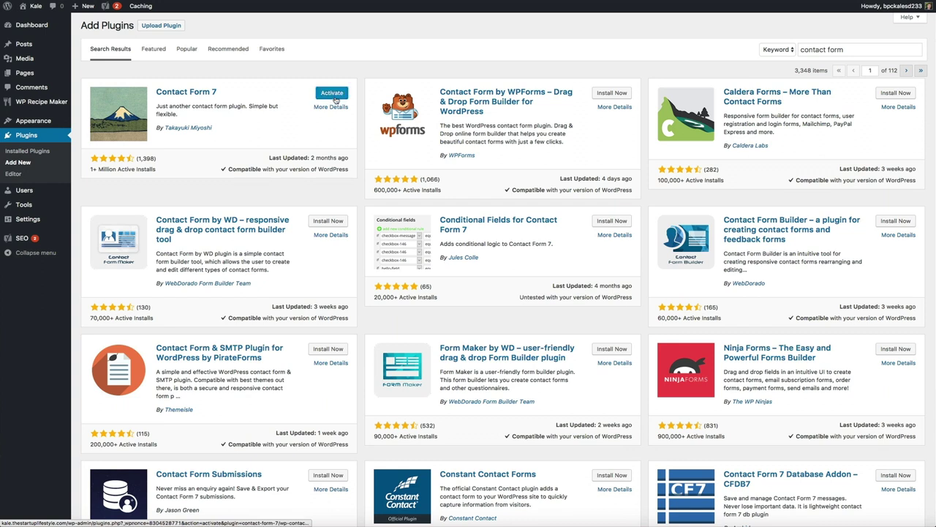
click(334, 95)
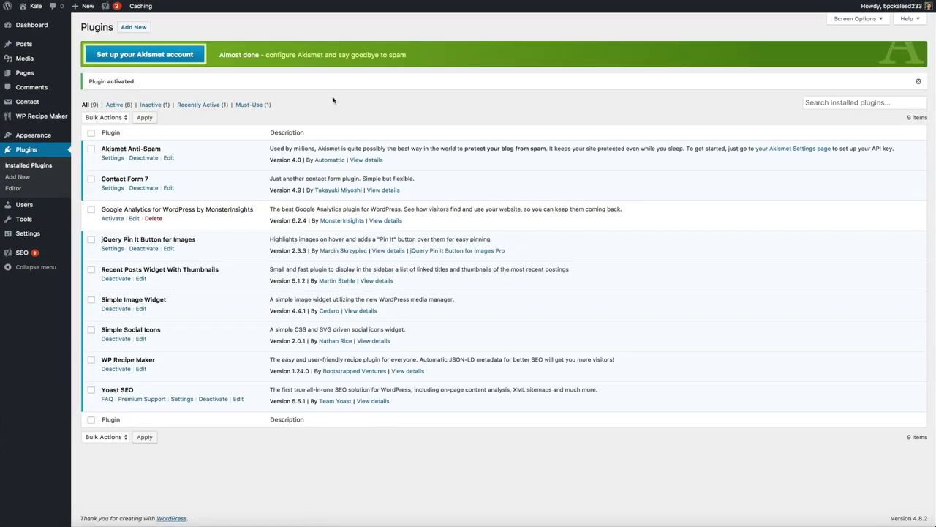
Search plugins for 'child theme', then install and activate Child Theme Configurator
click(135, 29)
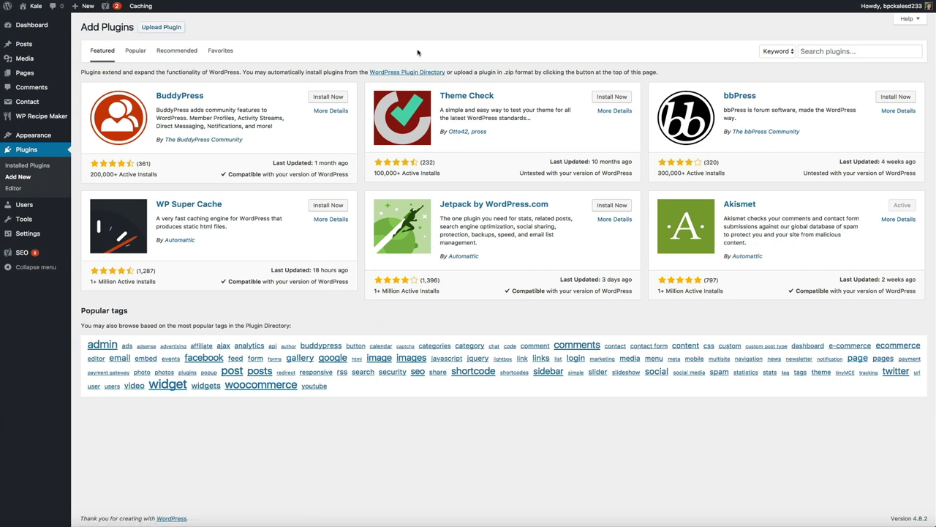
click(834, 51)
text(child theme)
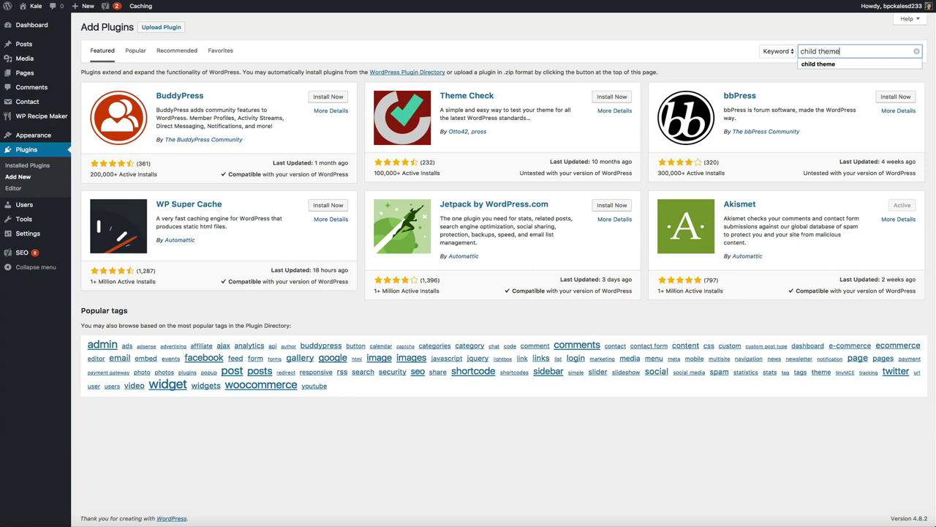
key(Return)
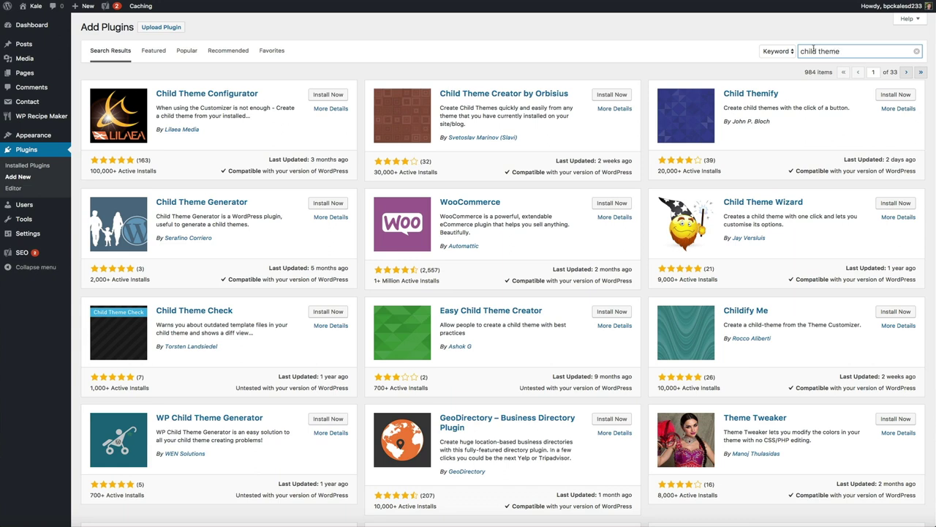
click(327, 95)
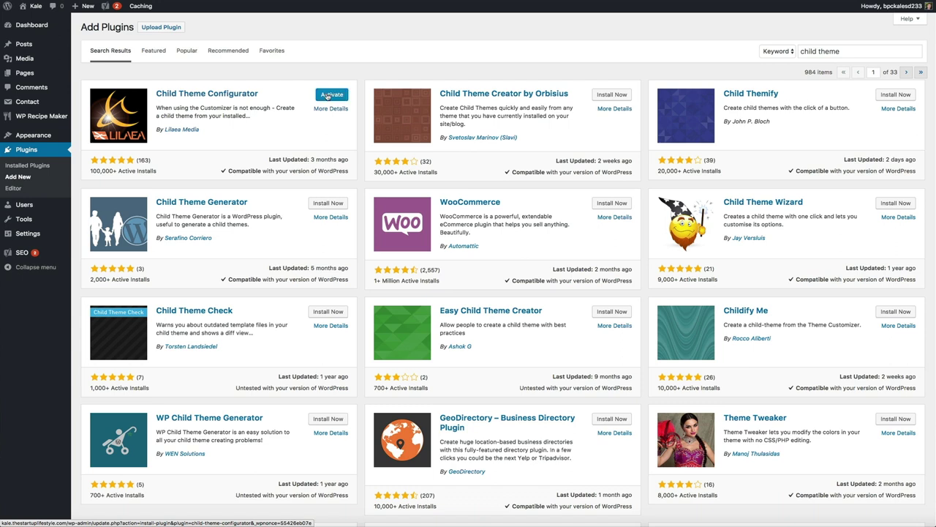
scroll(331, 95, down, 1)
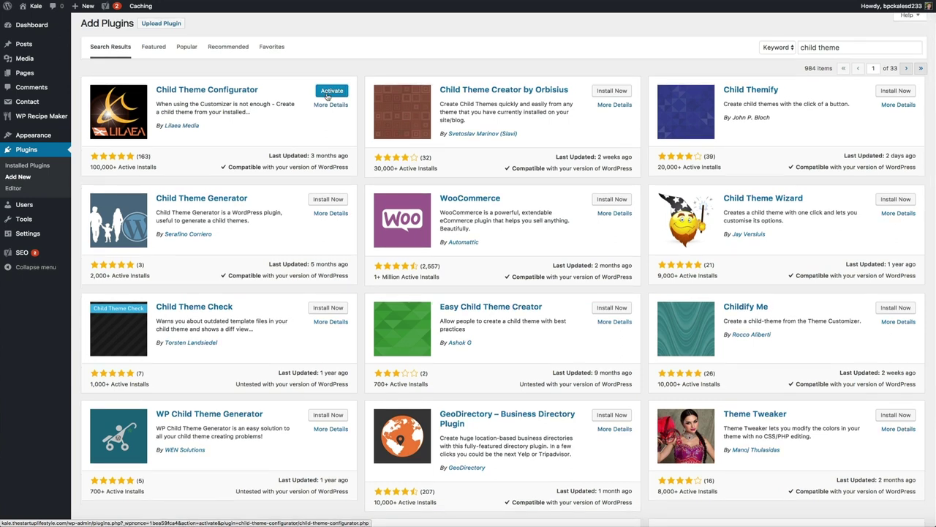
click(329, 93)
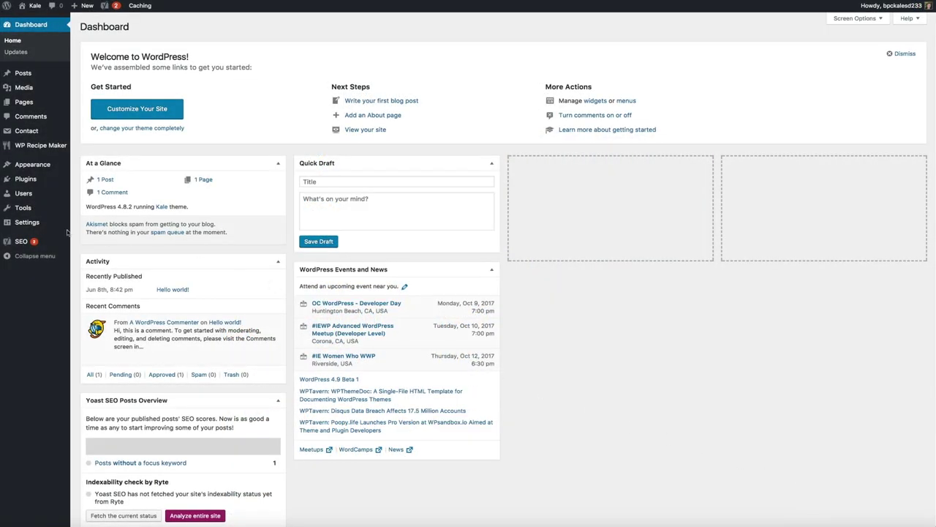
In General Settings, replace the tagline with 'the best food blog' and save the changes
mouse_move(37, 225)
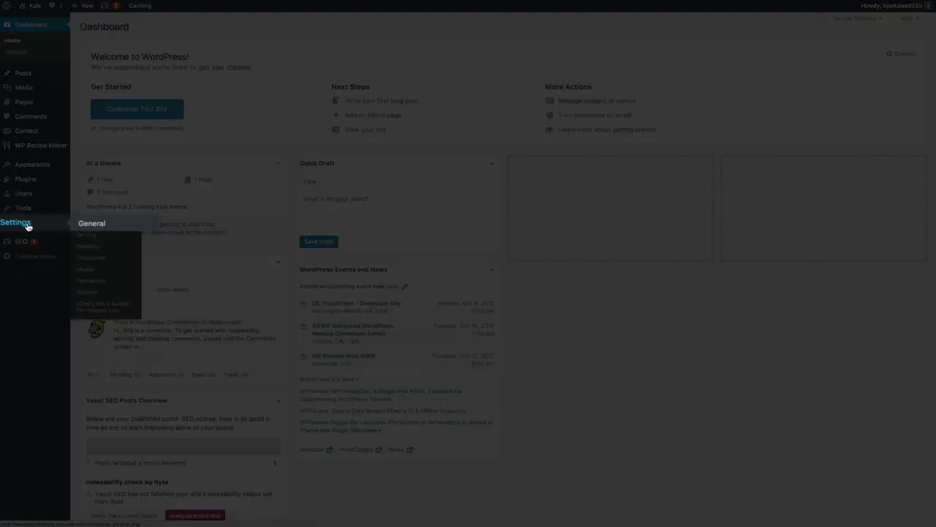
click(128, 227)
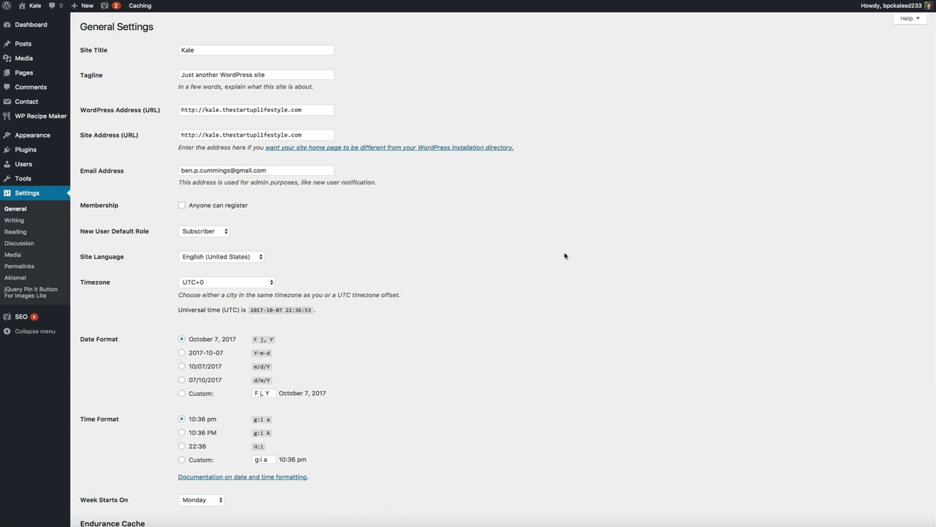
drag(180, 75, 262, 76)
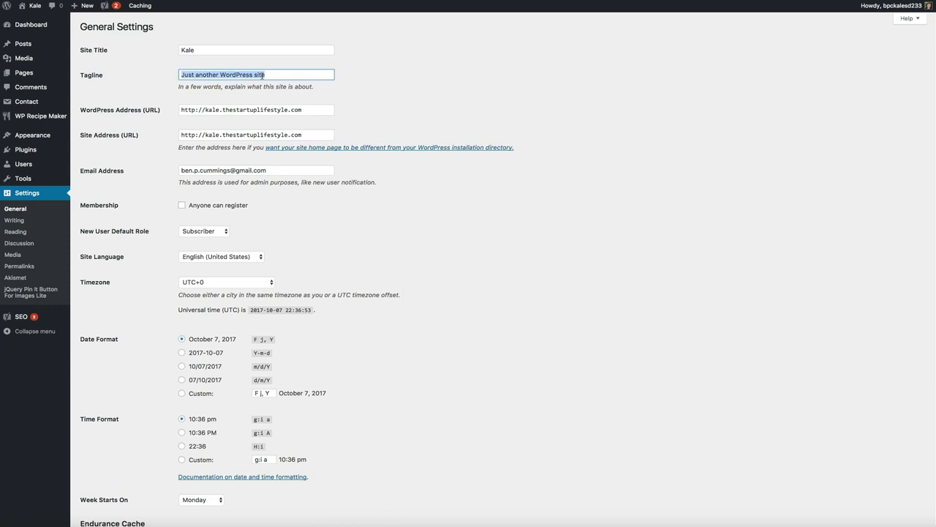
key(BackSpace)
text(the best food blo)
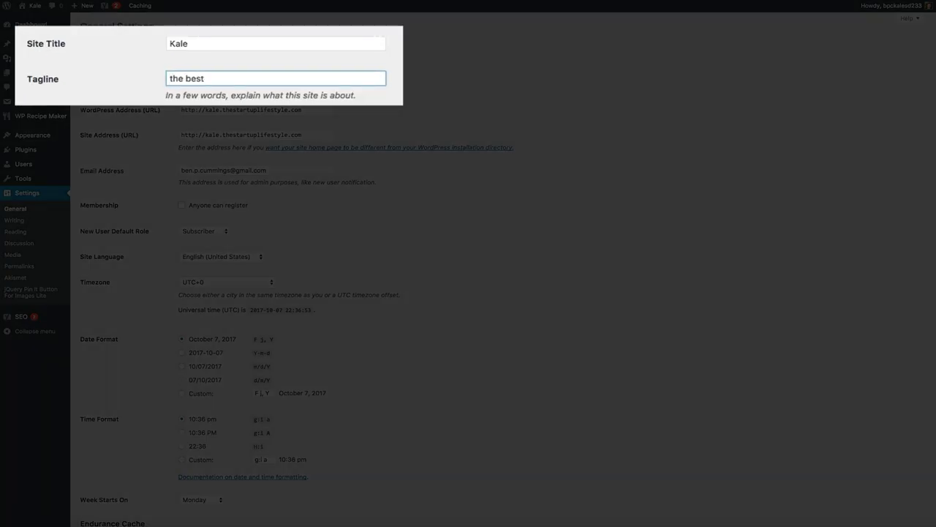
text(g)
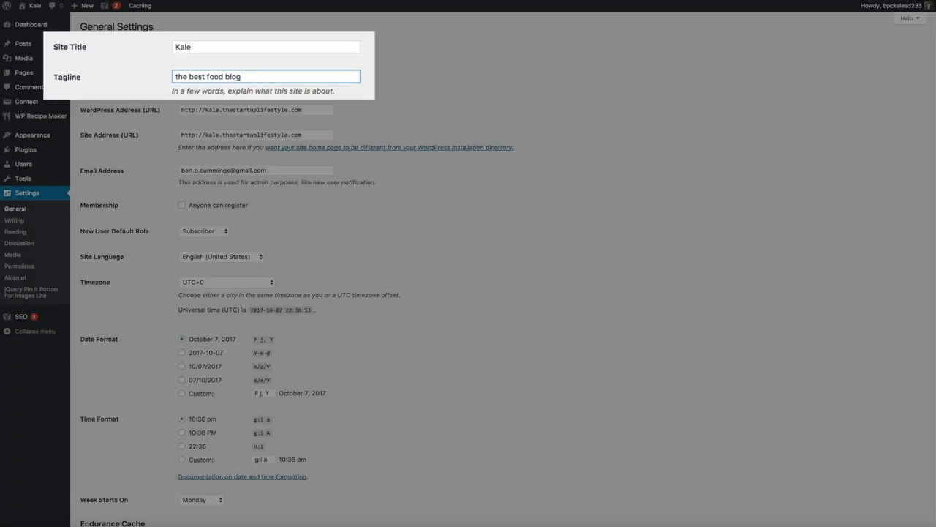
scroll(454, 329, down, 3)
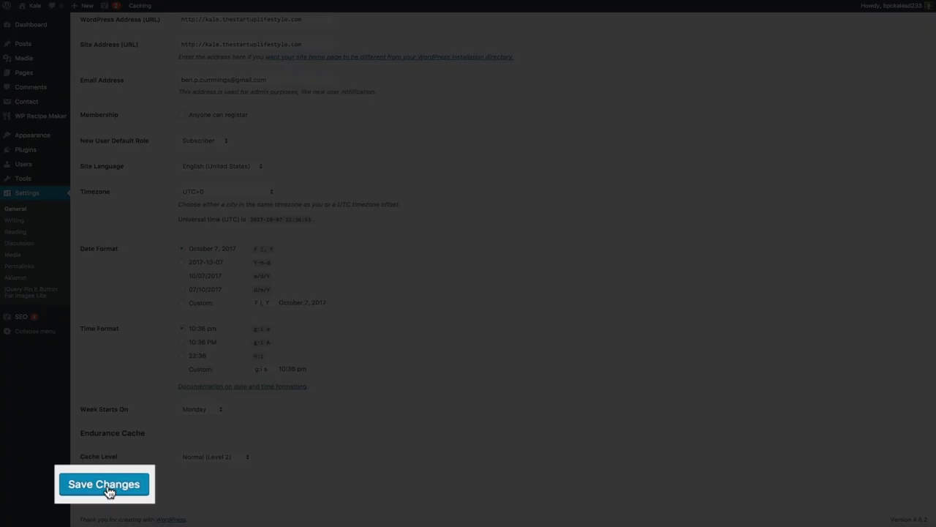
click(107, 487)
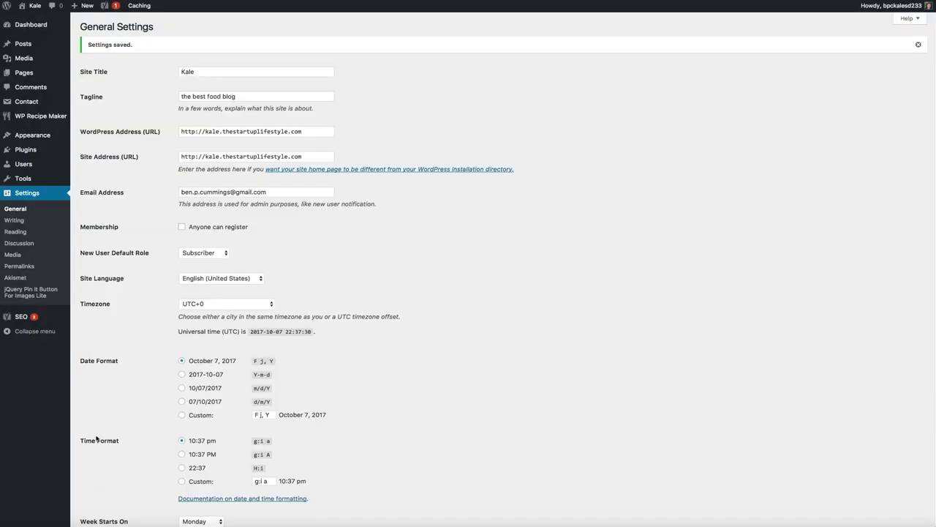
mouse_move(34, 12)
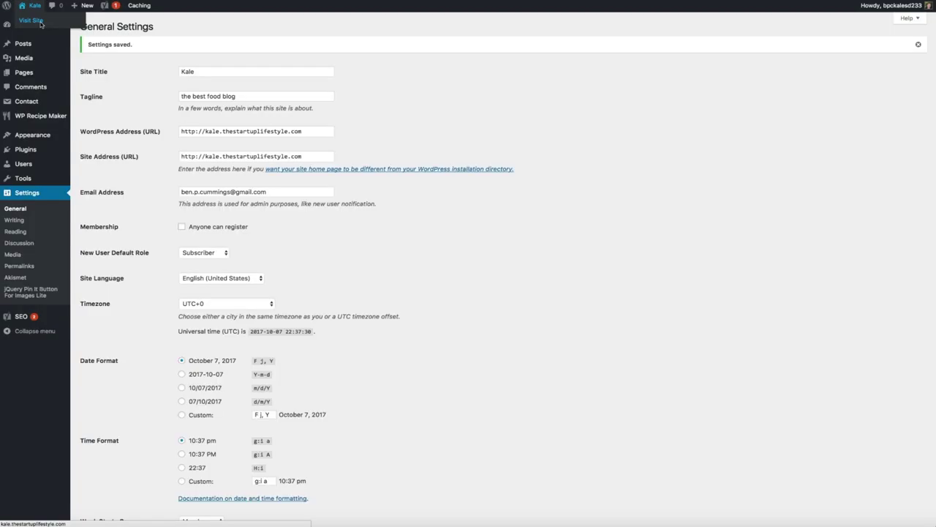
Visit the live Kale site to see 'the best food blog' under its title
click(41, 24)
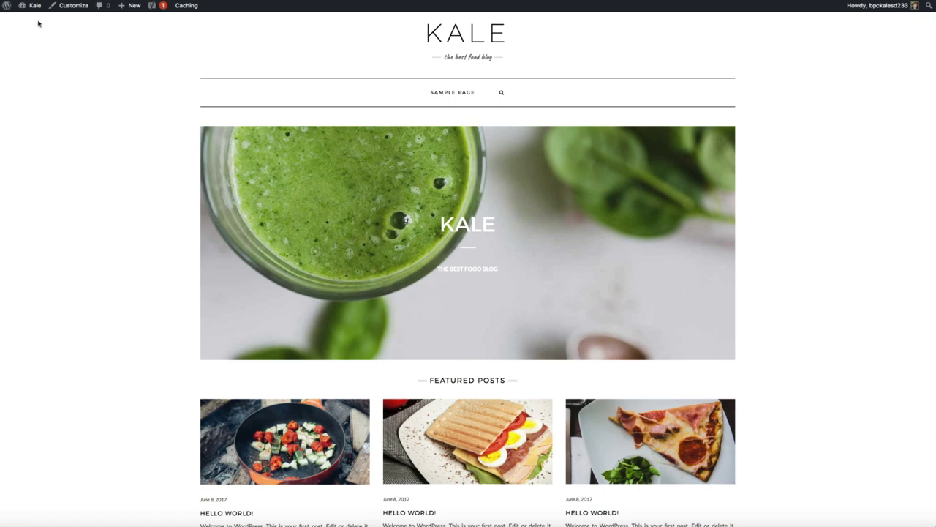
mouse_move(34, 6)
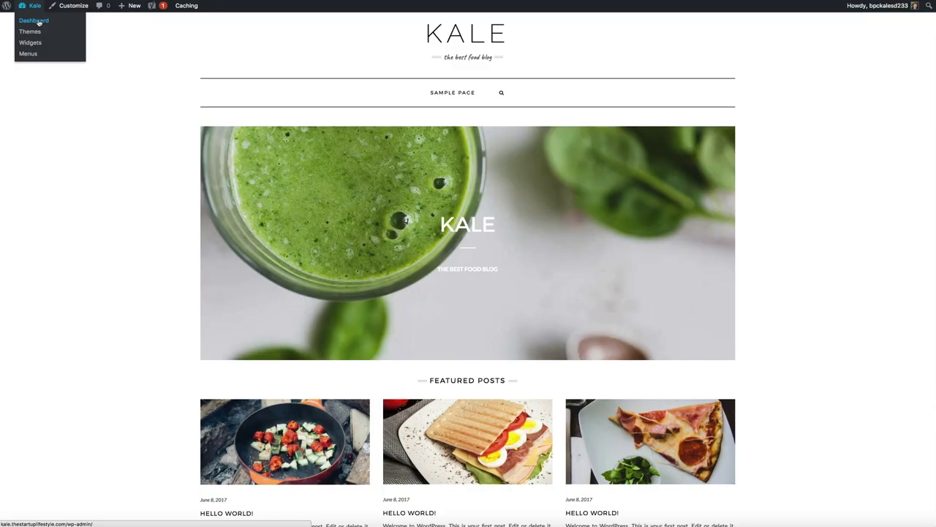
Go from the live site back to the admin Dashboard and reload it
click(43, 36)
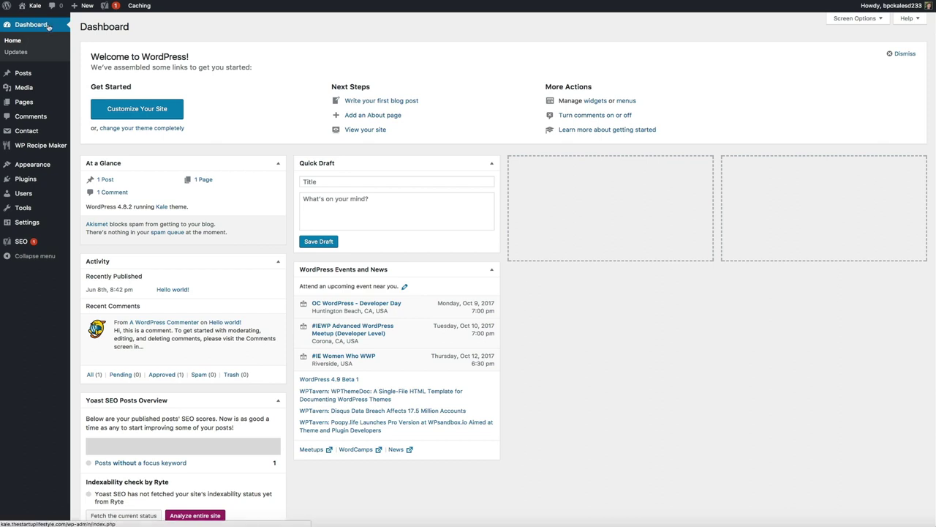
click(46, 25)
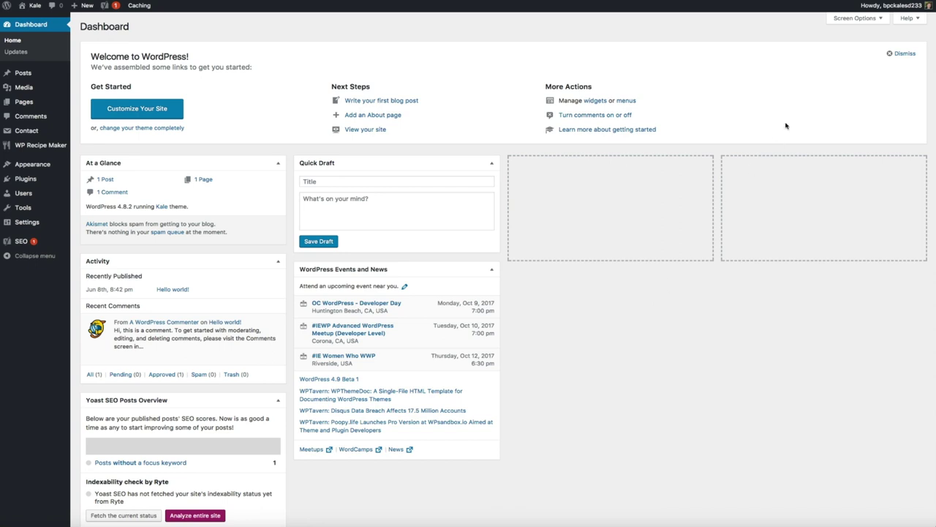
mouse_move(898, 9)
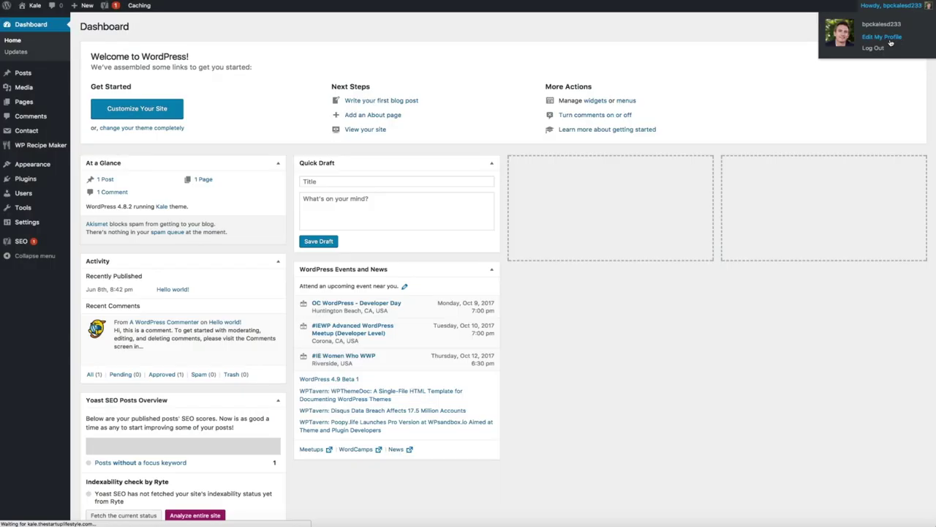
Set the profile nickname and public display name to 'Kale Staff', then update the profile
click(892, 43)
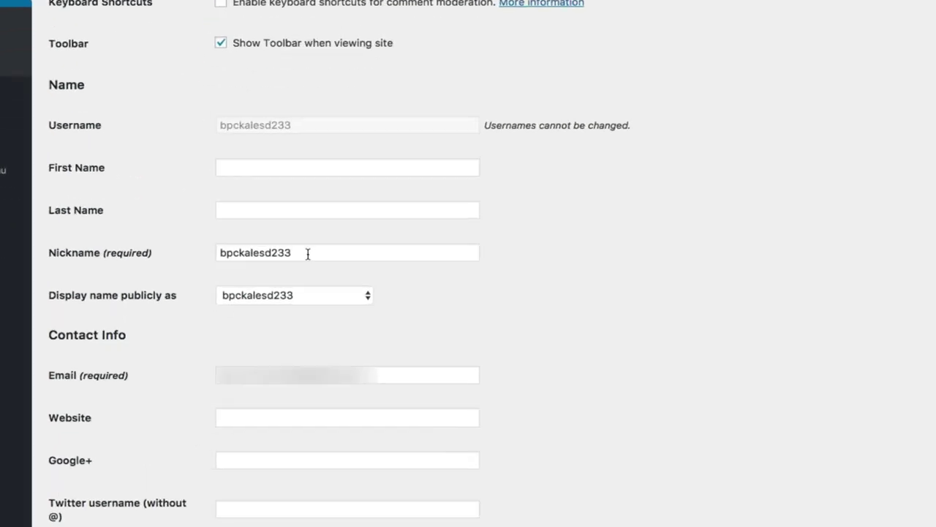
double_click(308, 253)
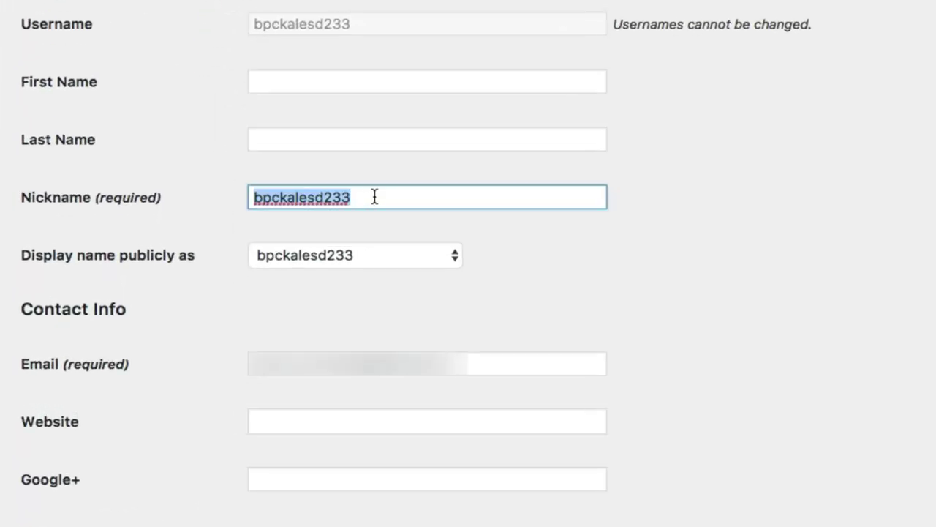
text(Kale Staff)
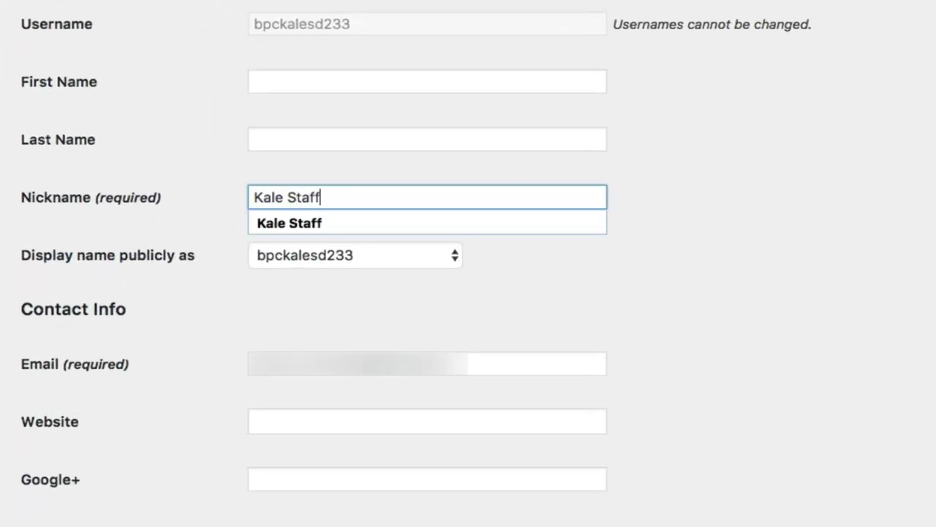
click(867, 205)
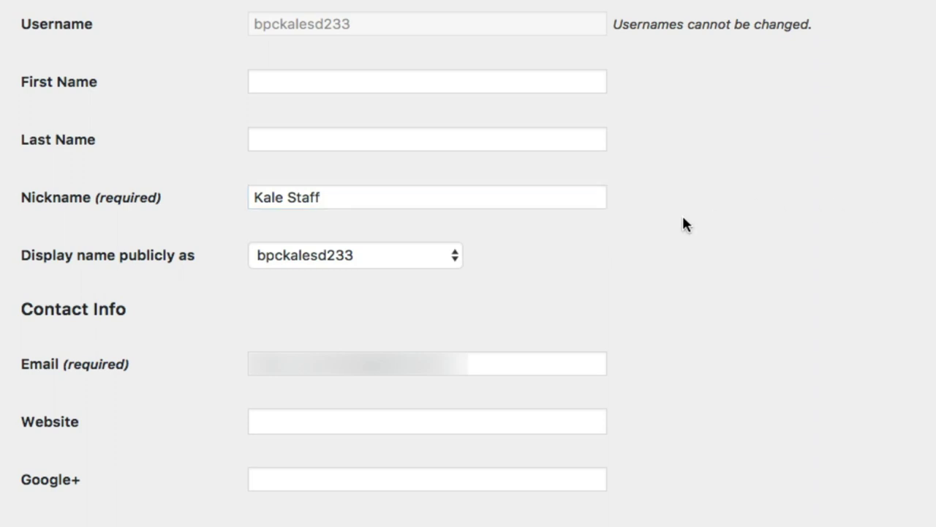
click(452, 257)
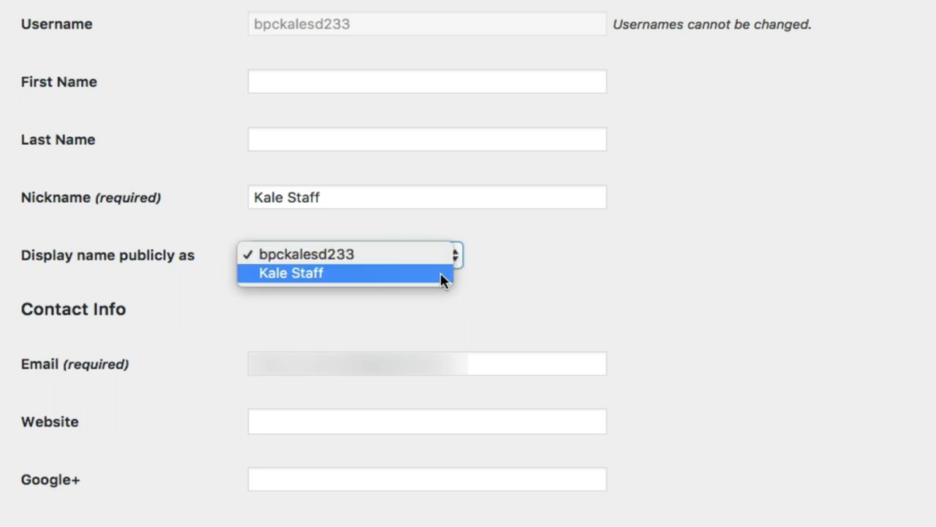
click(443, 275)
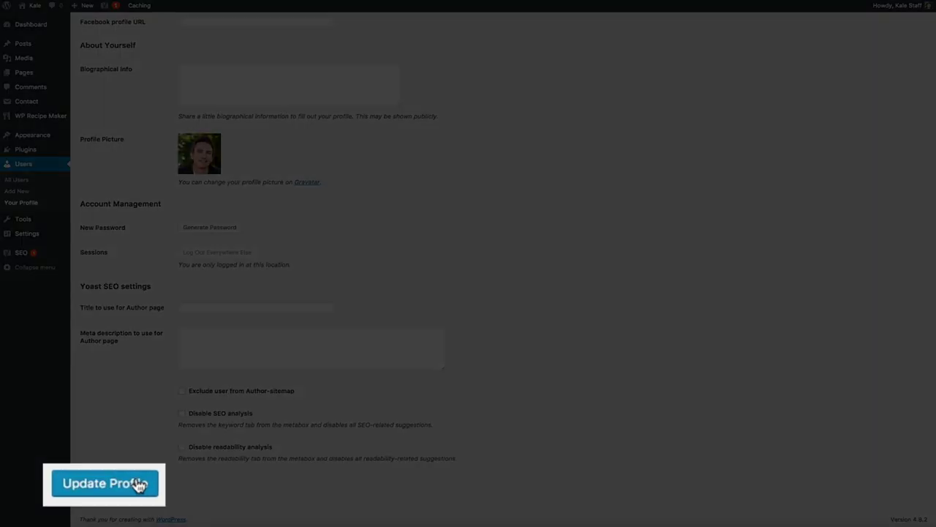
click(139, 485)
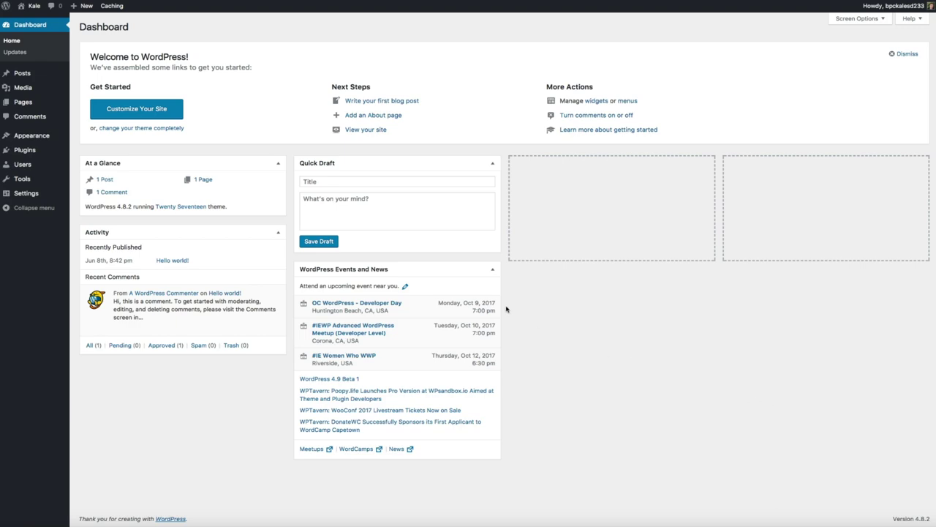
Bring up the Appearance menu in the Dashboard sidebar
mouse_move(54, 137)
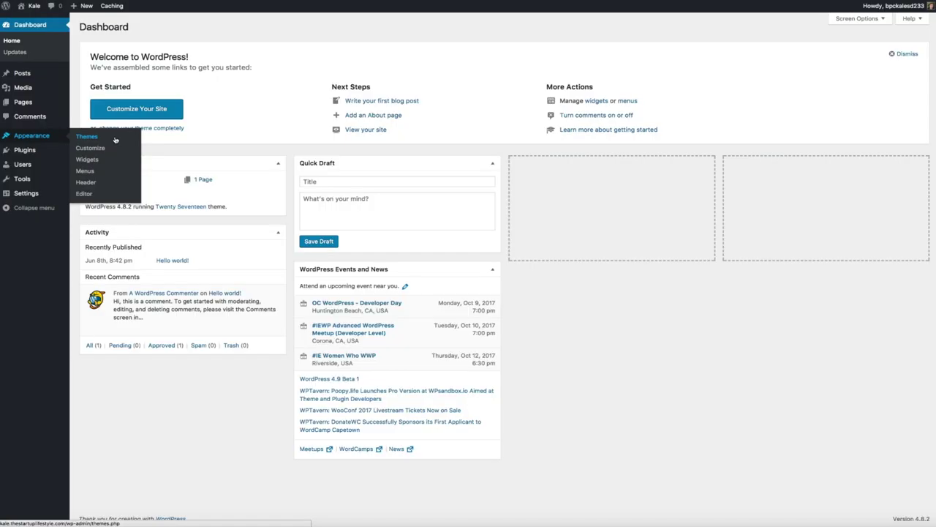
Go to Add Themes, check the Feature Filter, return to Featured themes, and begin a theme search
click(115, 139)
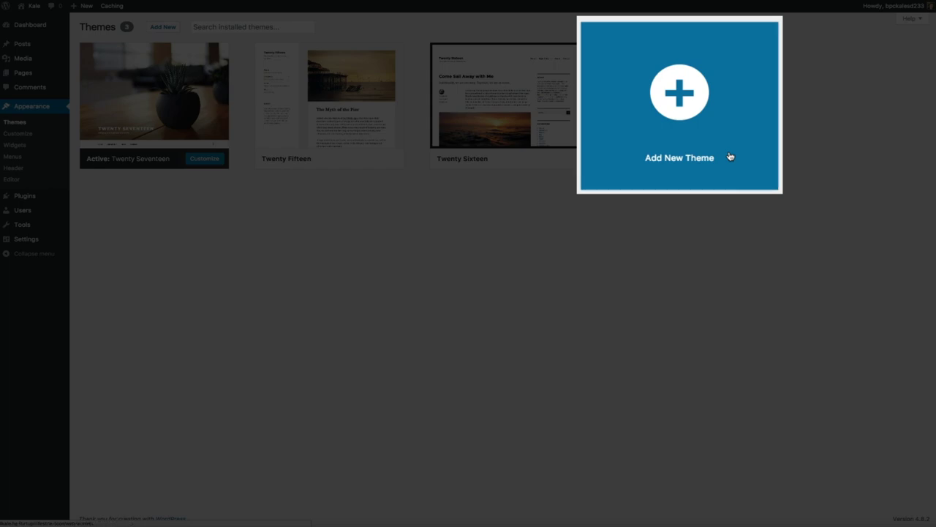
click(729, 156)
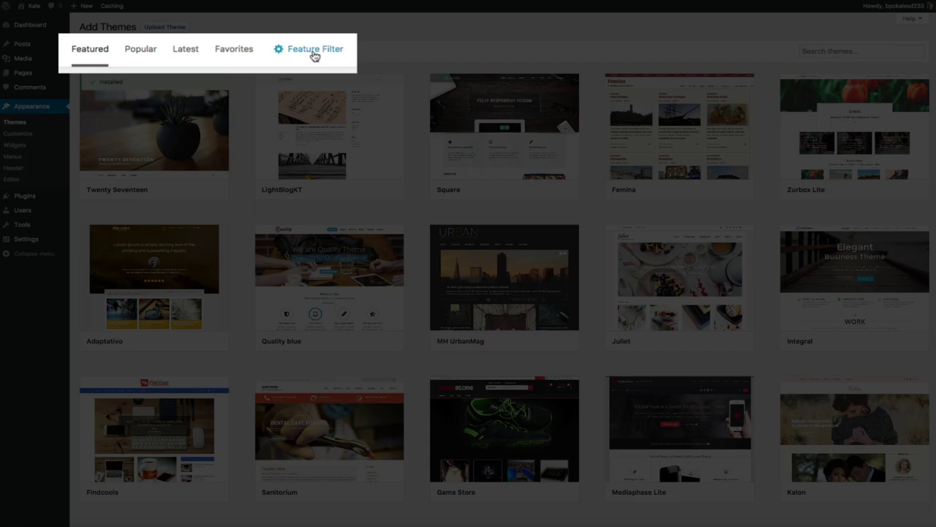
click(276, 51)
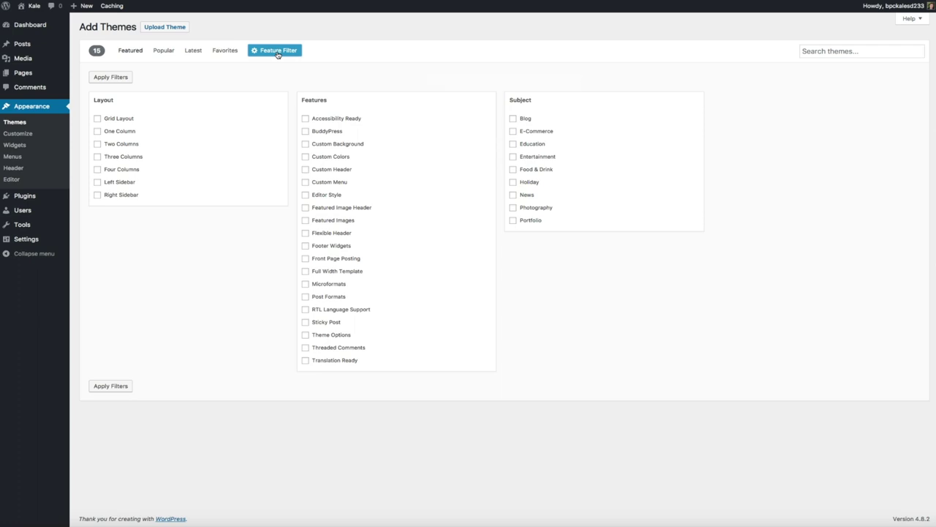
click(130, 50)
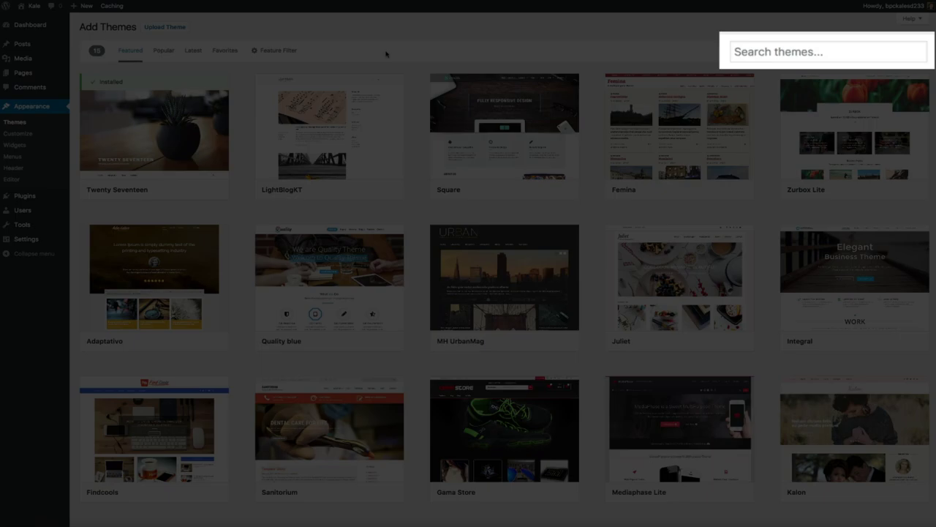
click(752, 50)
text(kale)
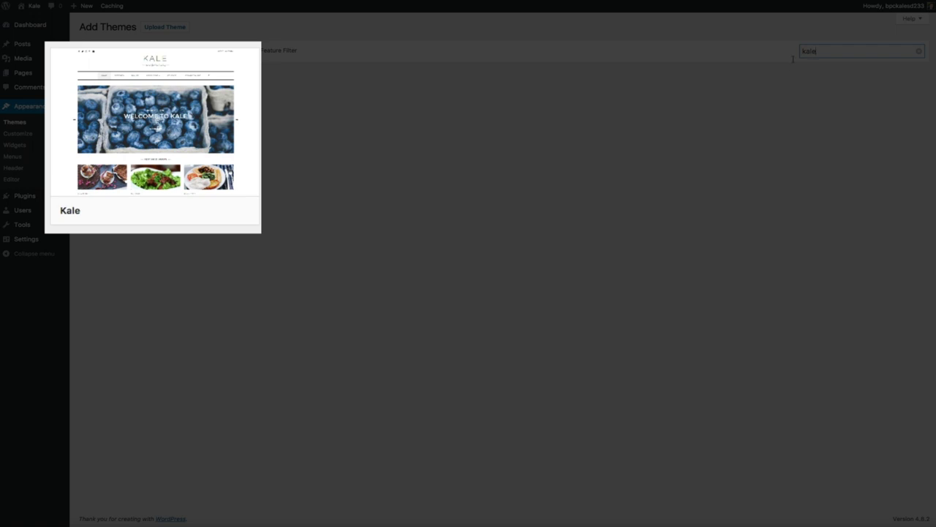
mouse_move(167, 162)
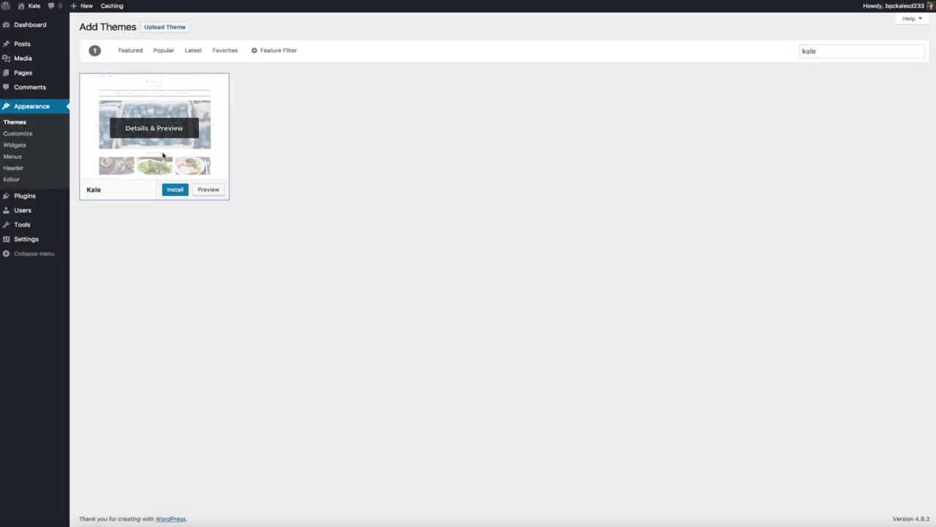
click(163, 155)
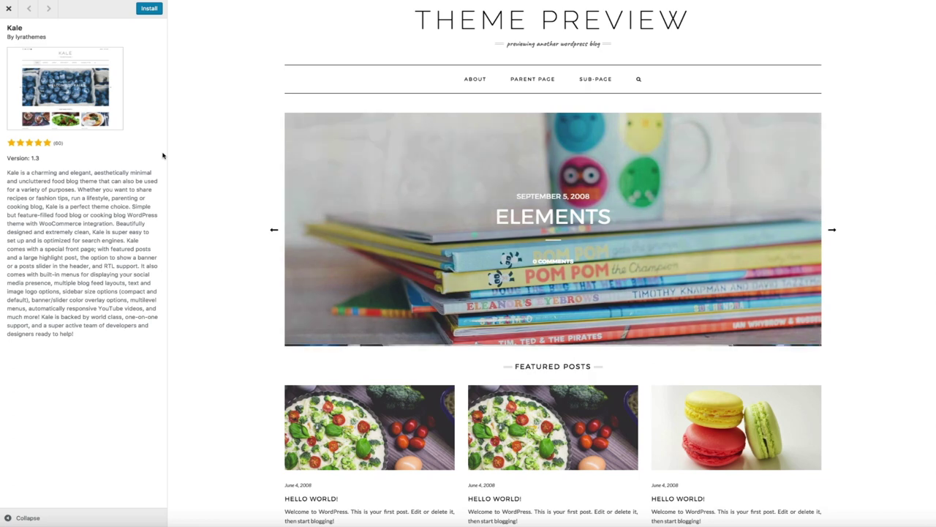
scroll(503, 316, down, 3)
scroll(503, 316, down, 10)
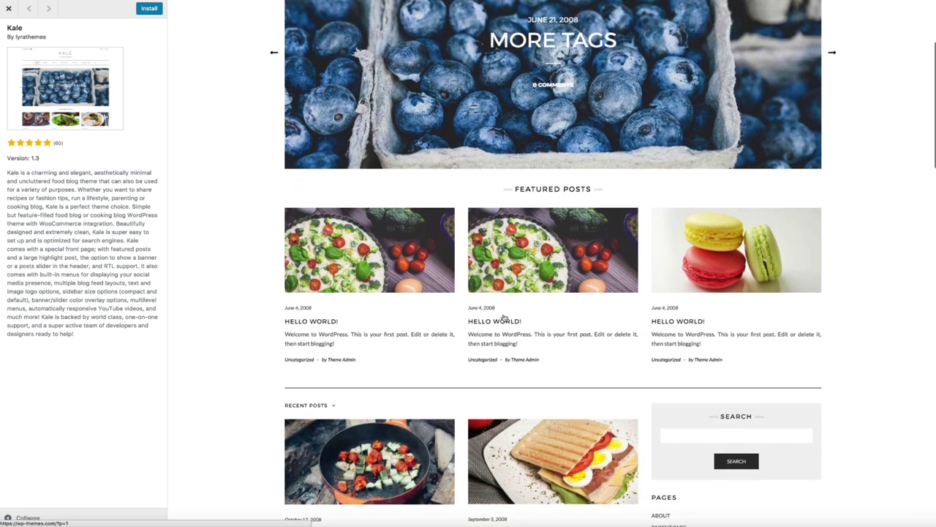
scroll(504, 318, down, 20)
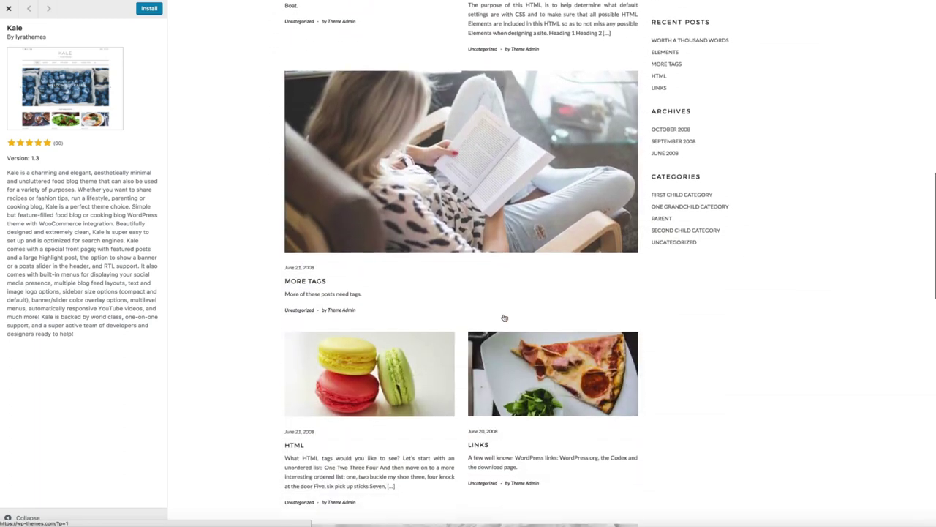
scroll(504, 317, down, 12)
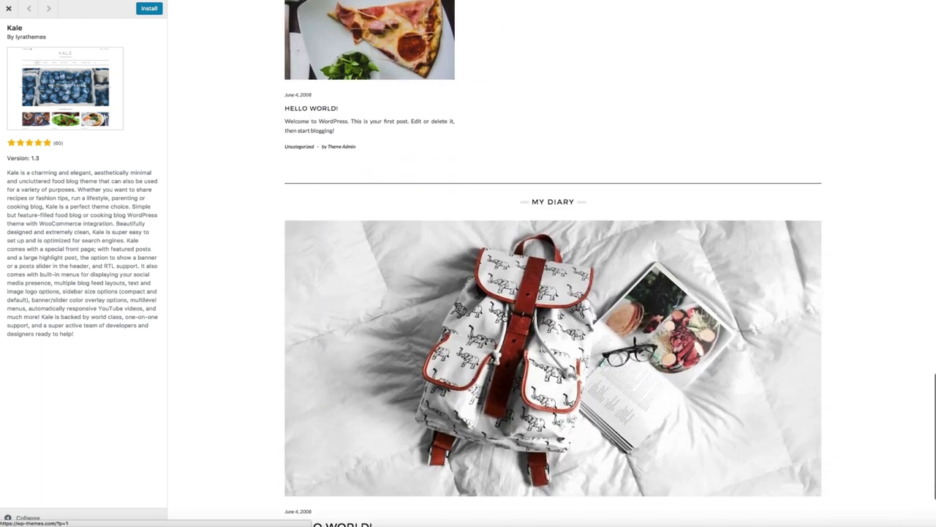
scroll(504, 317, up, 10)
scroll(504, 318, up, 20)
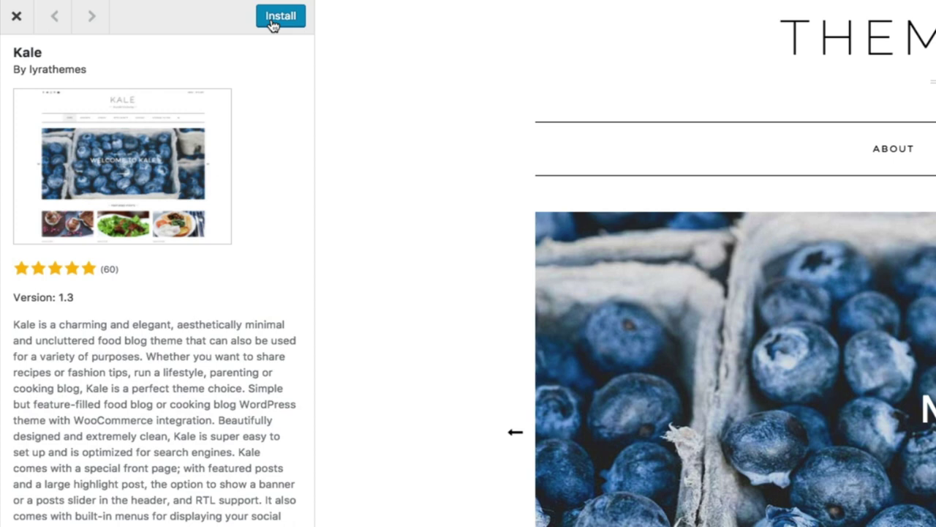
Install and activate the Kale theme, then visit the live site
click(272, 24)
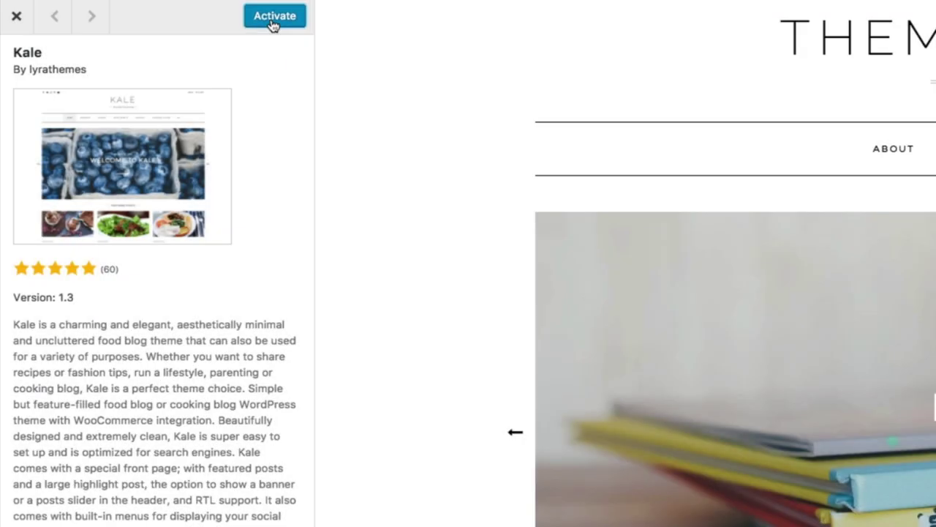
click(272, 22)
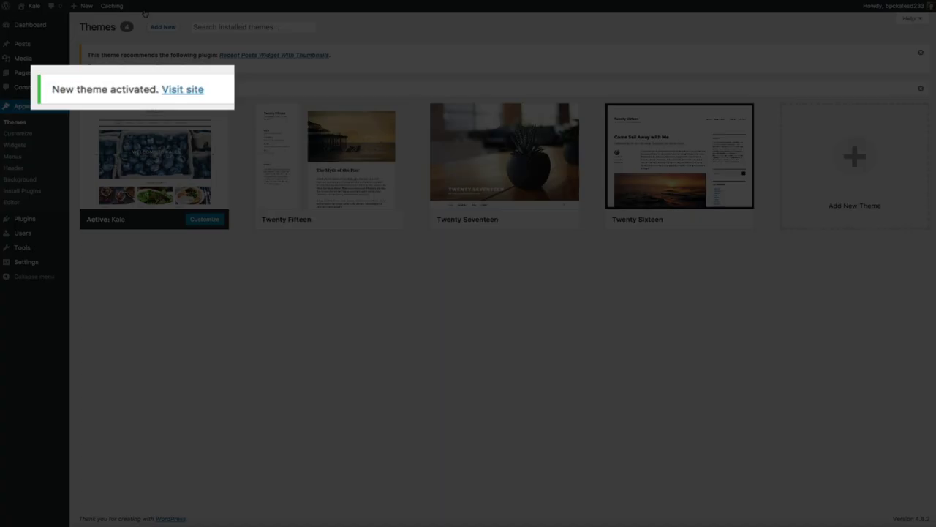
click(181, 91)
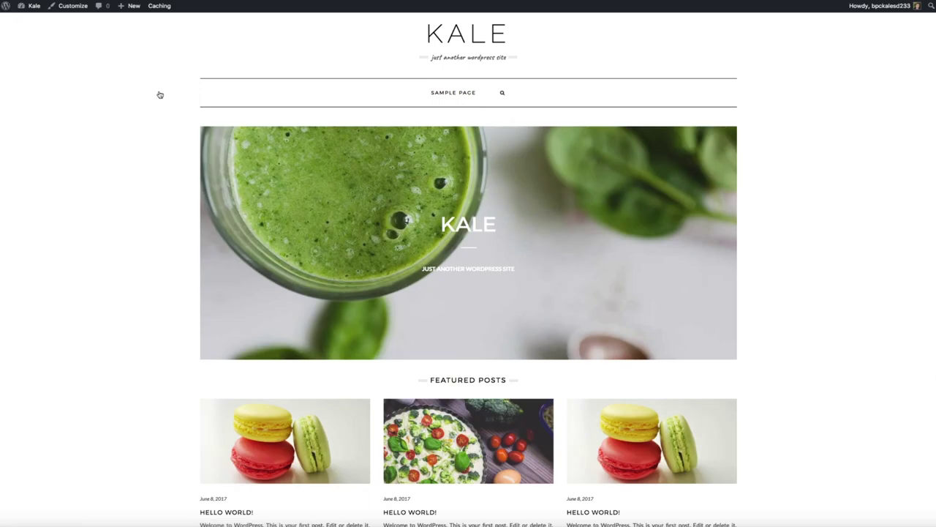
Scroll through the site's front page to review the Kale design
scroll(160, 96, down, 3)
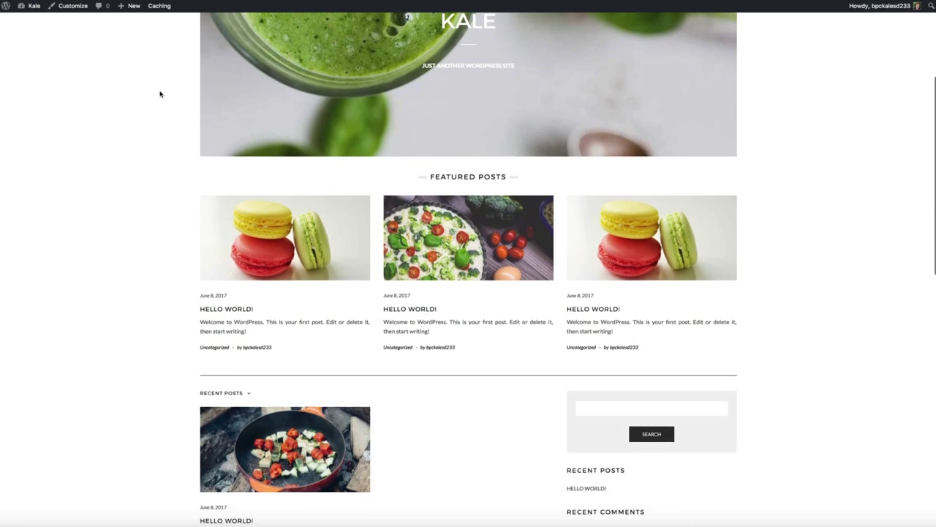
scroll(160, 93, down, 5)
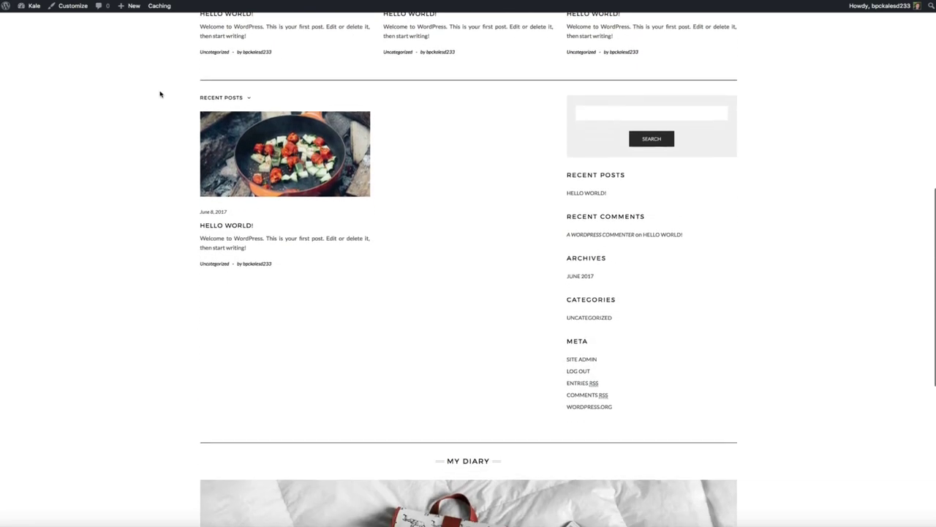
scroll(160, 94, down, 6)
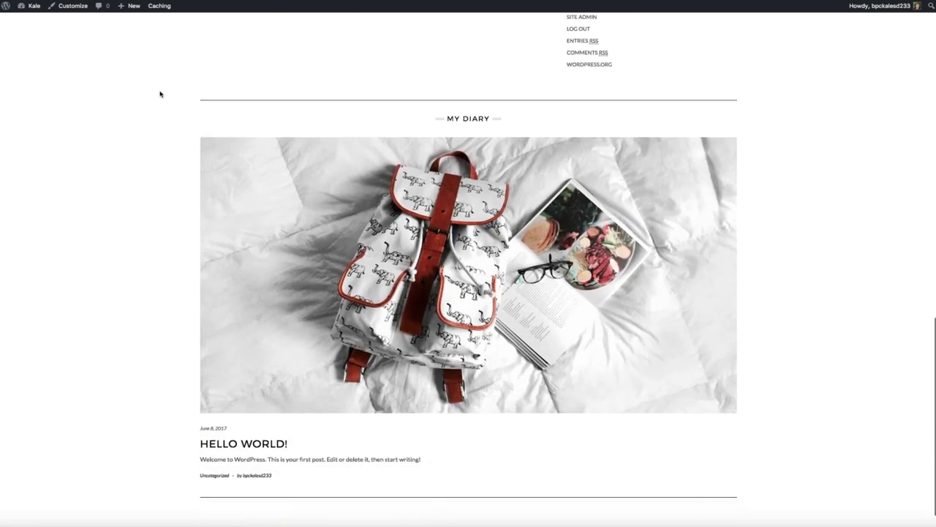
scroll(160, 94, up, 9)
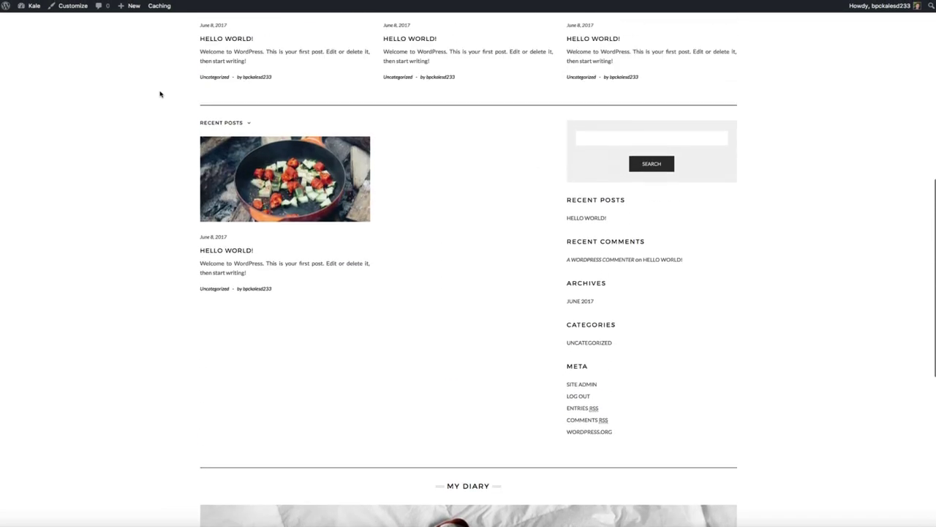
scroll(160, 94, up, 6)
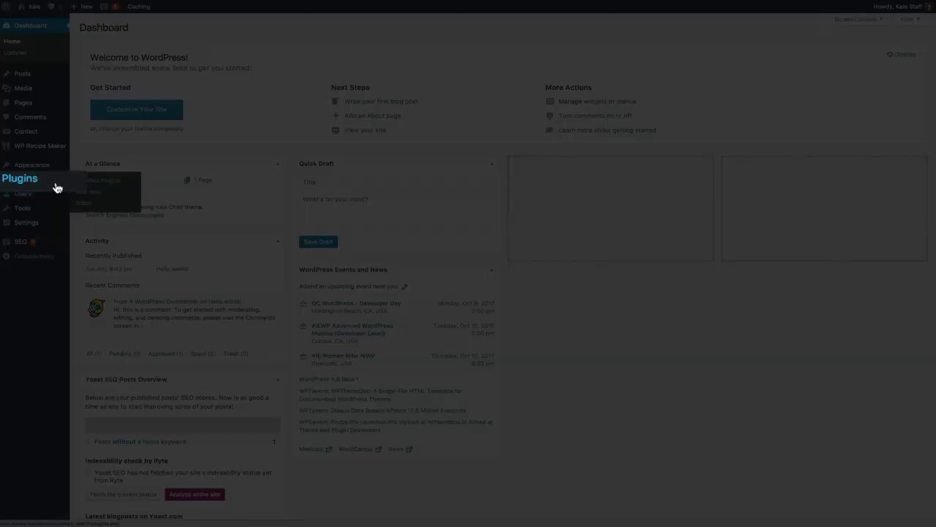
Activate the Akismet Anti-Spam plugin and go from its settings to getting an API key
click(57, 187)
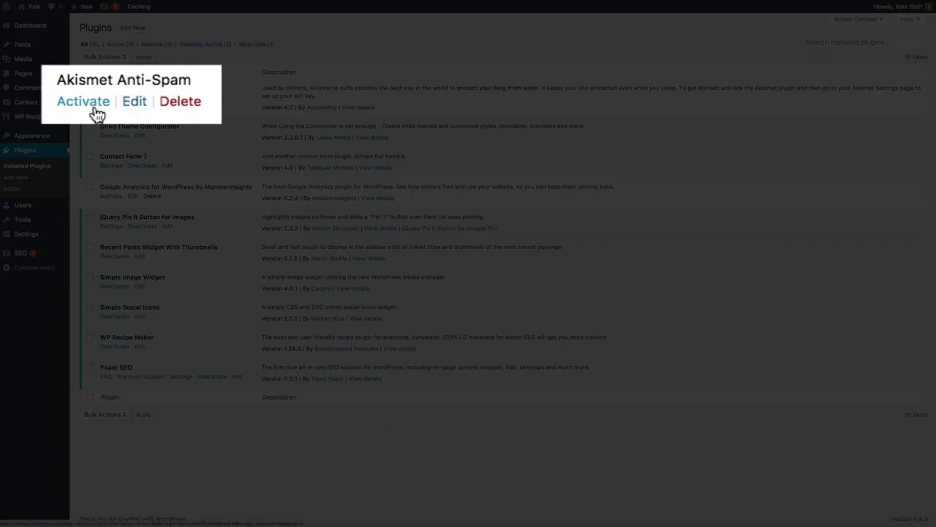
click(95, 109)
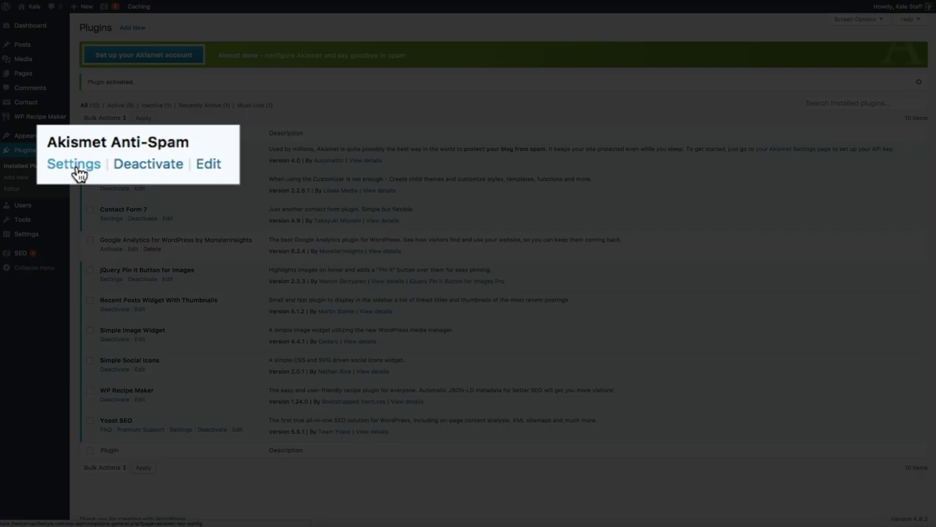
click(112, 159)
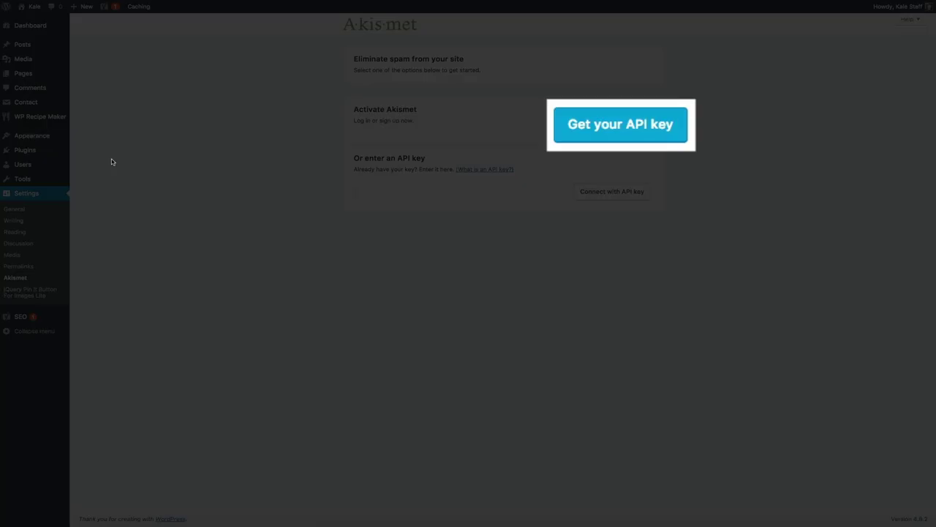
click(627, 148)
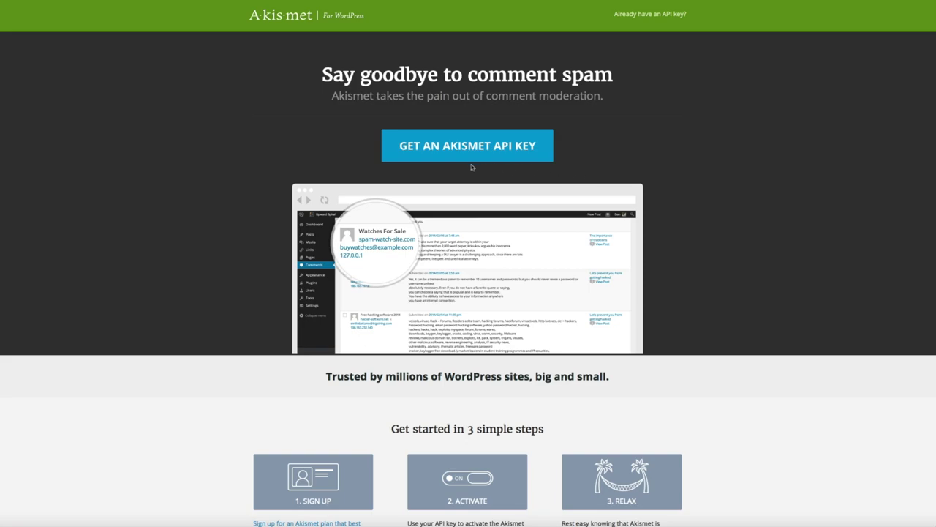
Request an Akismet API key by logging in with the existing WordPress.com account
click(501, 166)
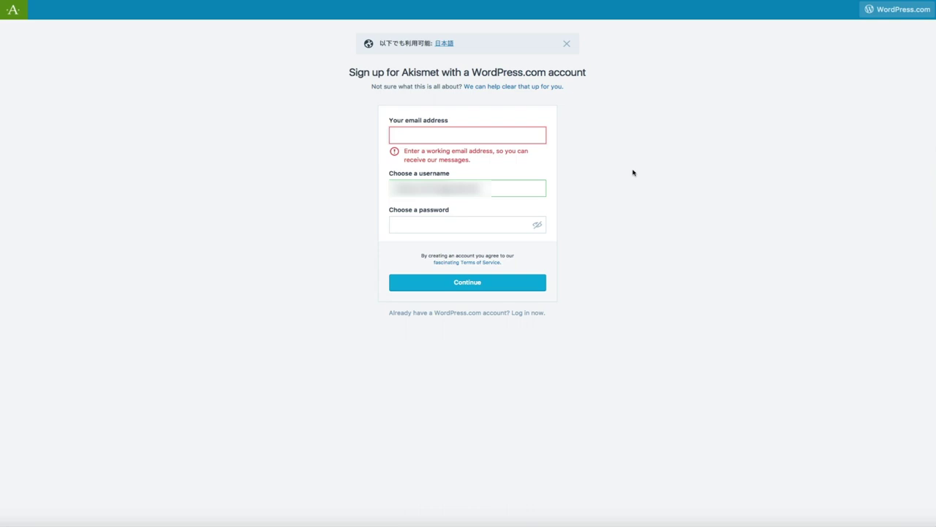
click(530, 313)
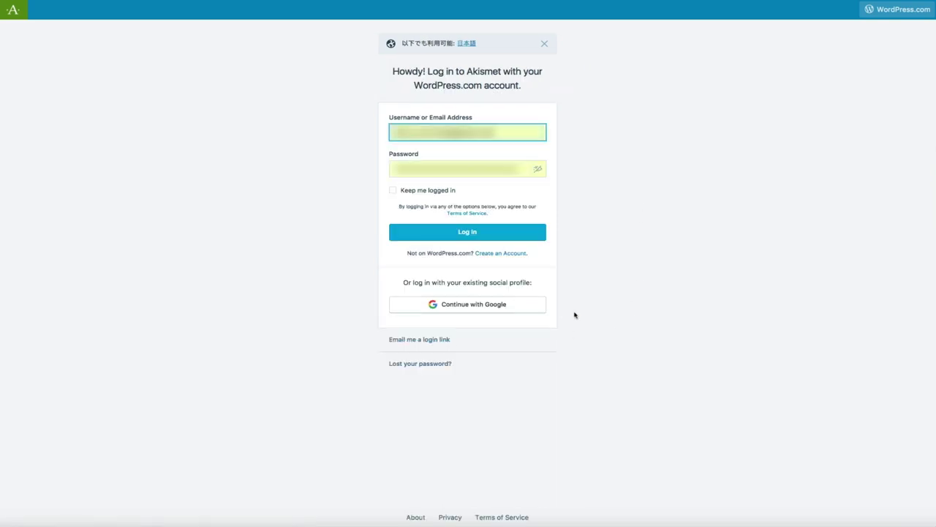
click(505, 236)
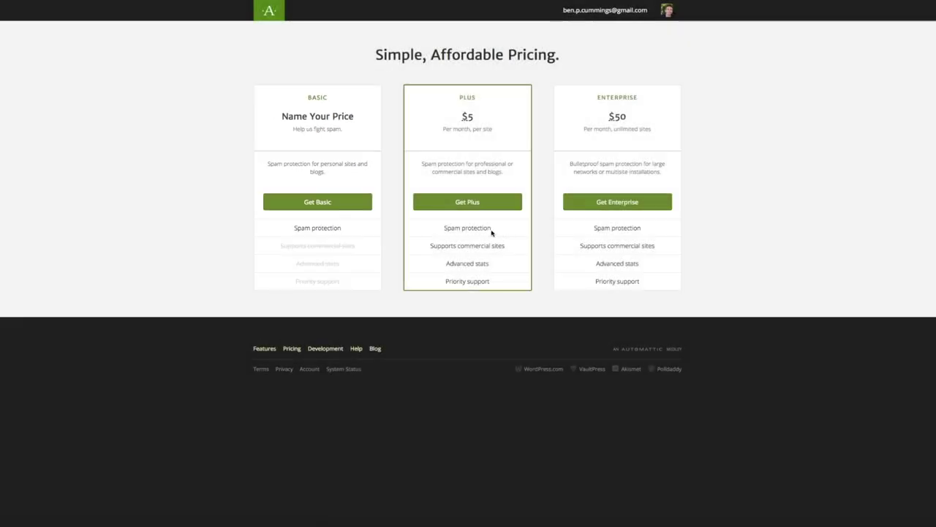
Choose the Akismet Basic plan at $0/year and activate it for the Kale site
click(329, 206)
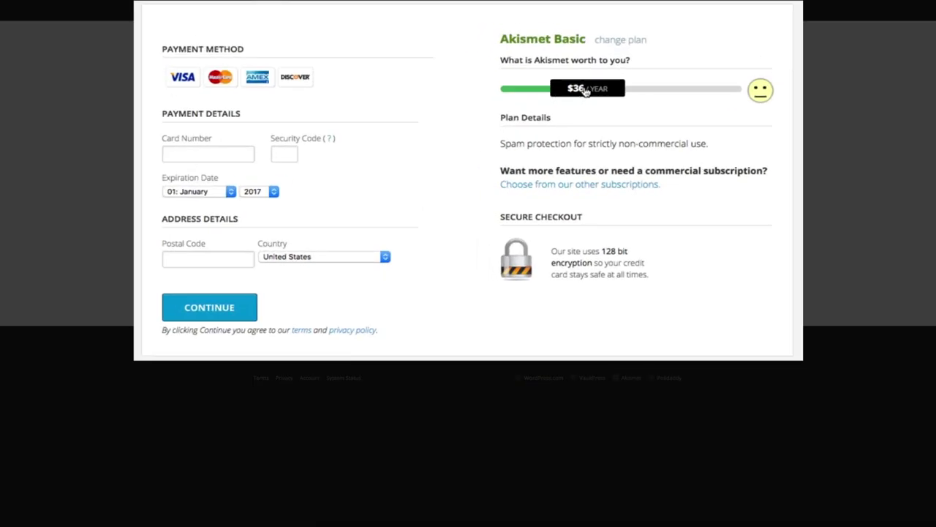
drag(585, 91, 508, 91)
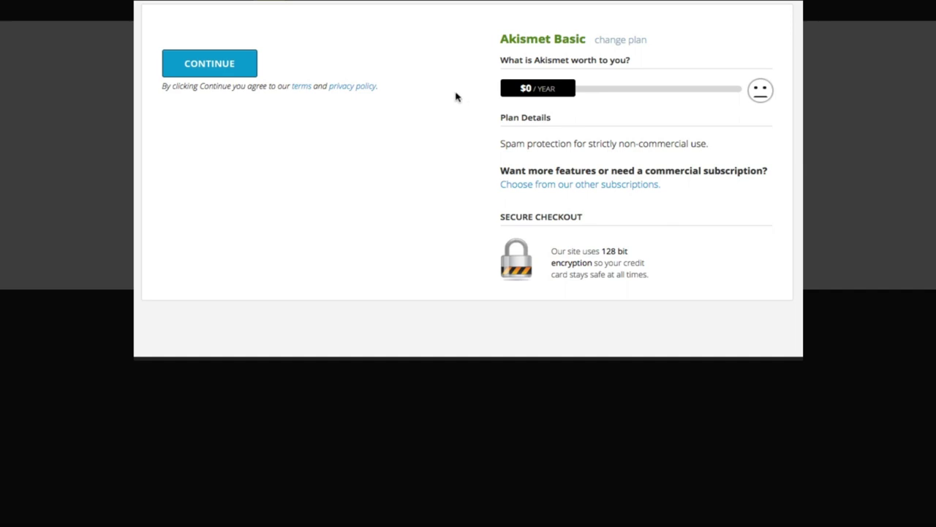
click(210, 69)
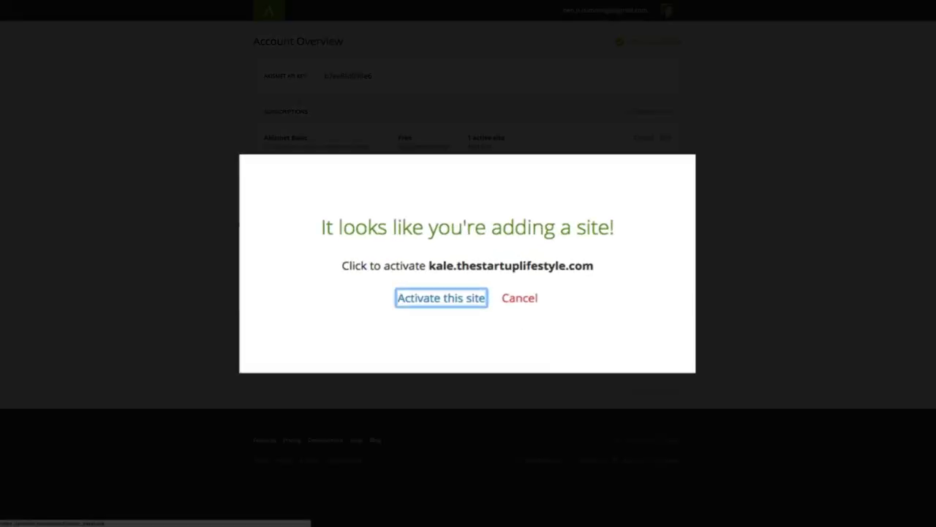
click(425, 300)
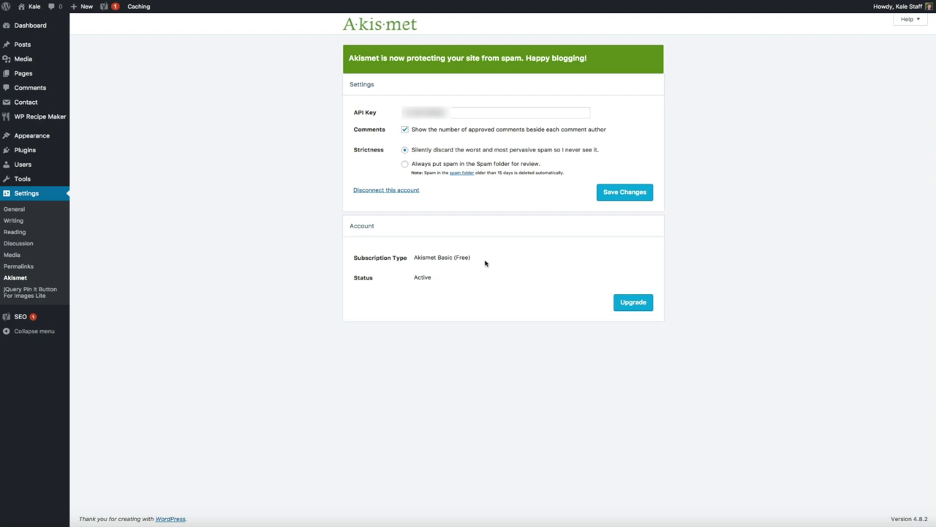
Save the Akismet settings and return to the admin Dashboard
click(635, 193)
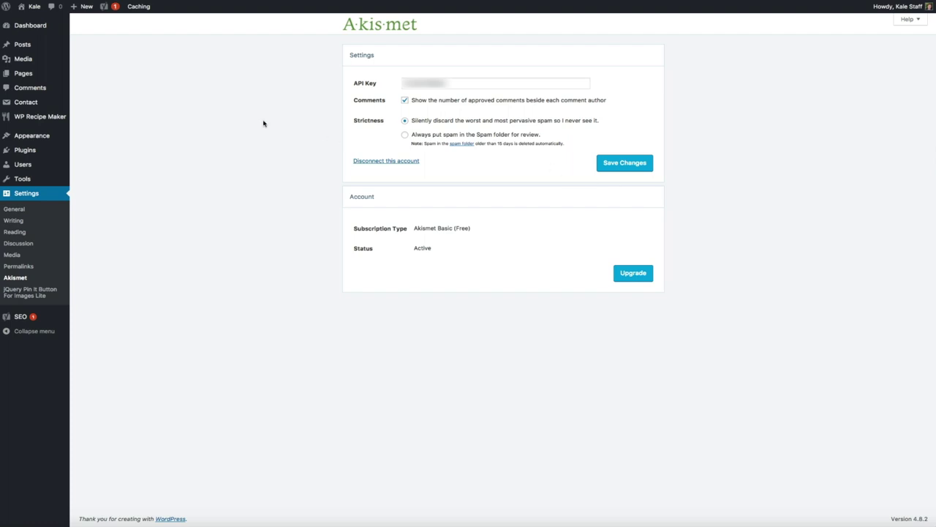
click(29, 27)
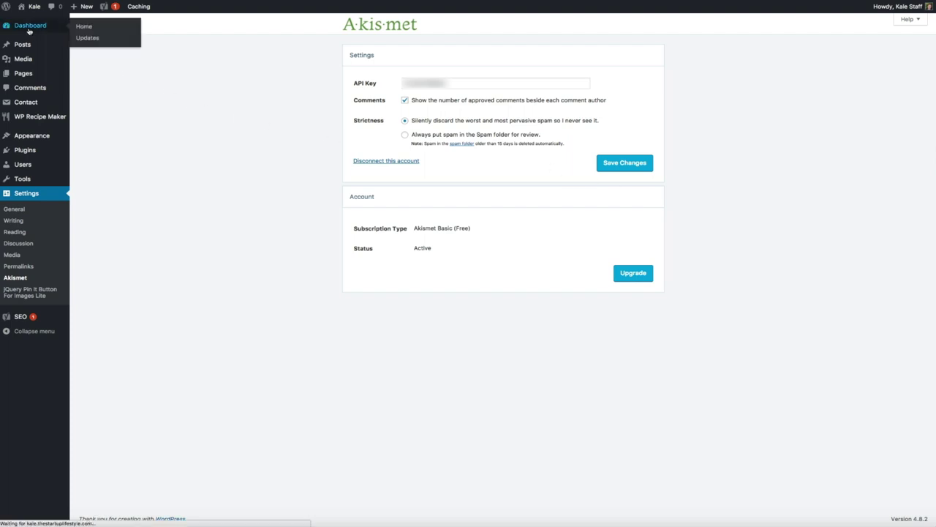
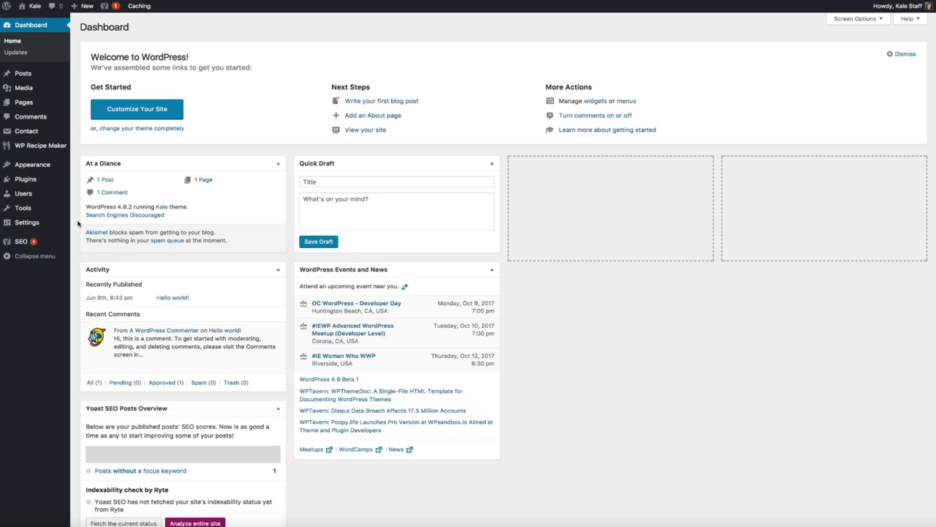
Open the Child Theme Configurator from Tools > Child Themes
mouse_move(27, 209)
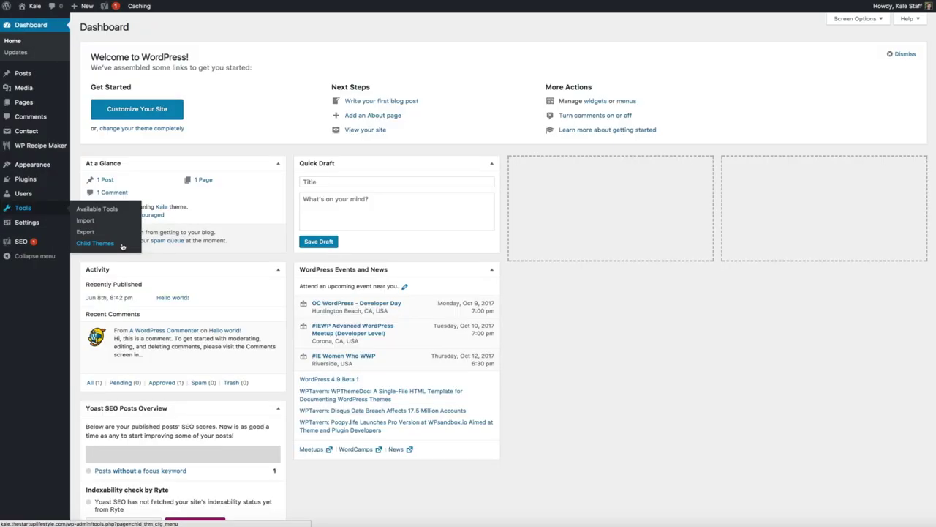
click(123, 246)
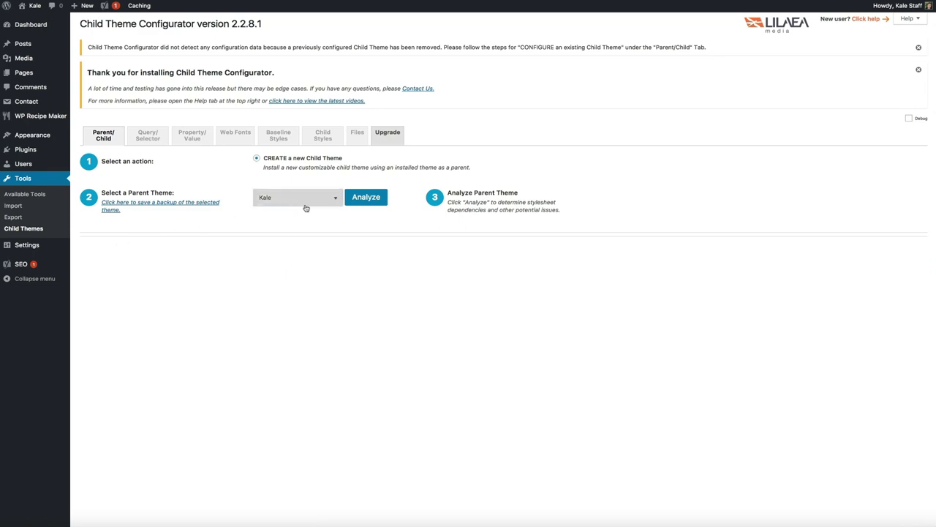
Analyze Kale as the parent theme and reveal the kale-child theme attributes
click(335, 199)
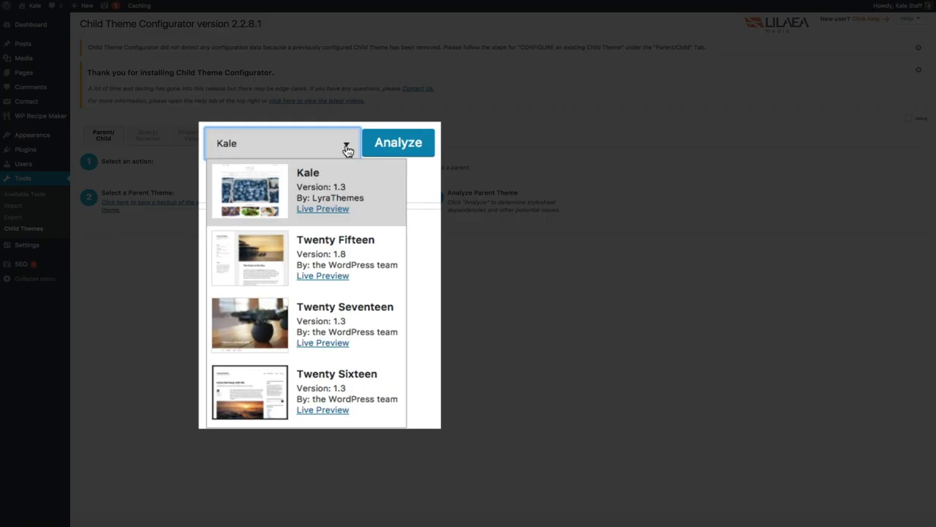
click(335, 199)
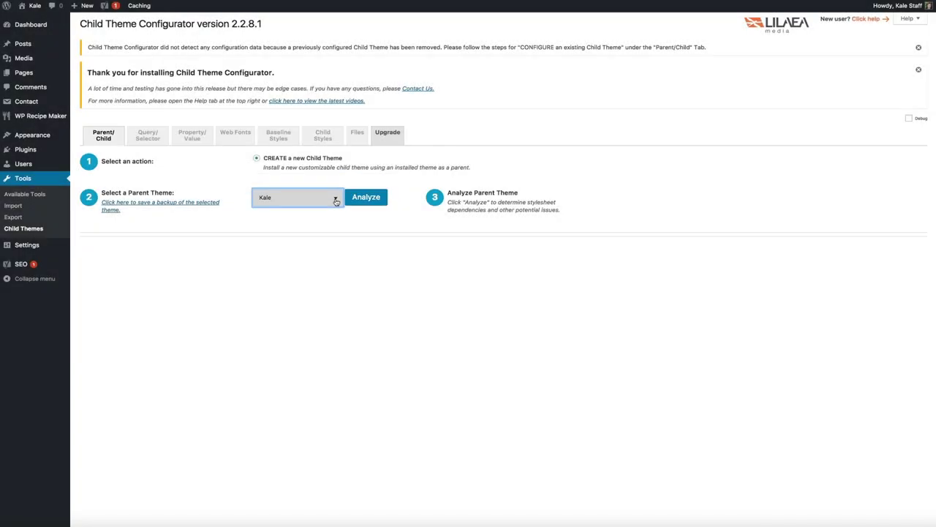
click(375, 203)
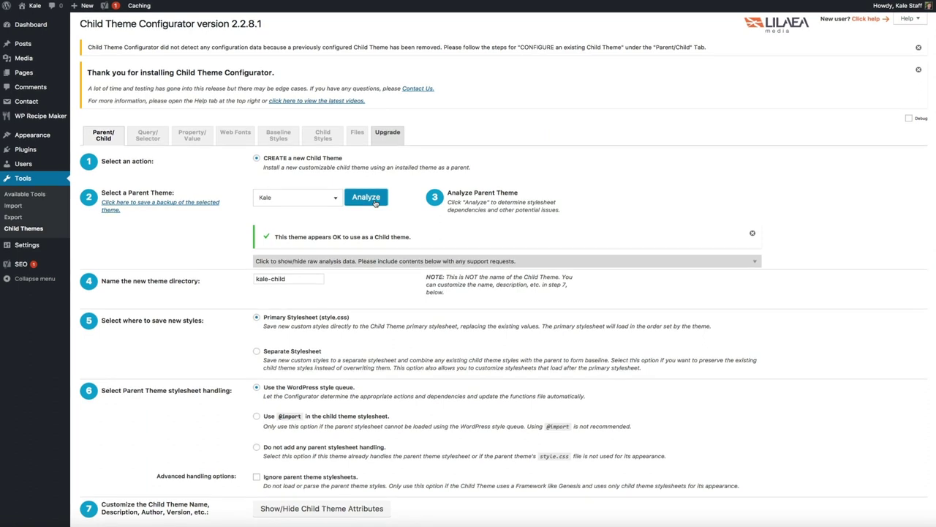
scroll(836, 317, down, 3)
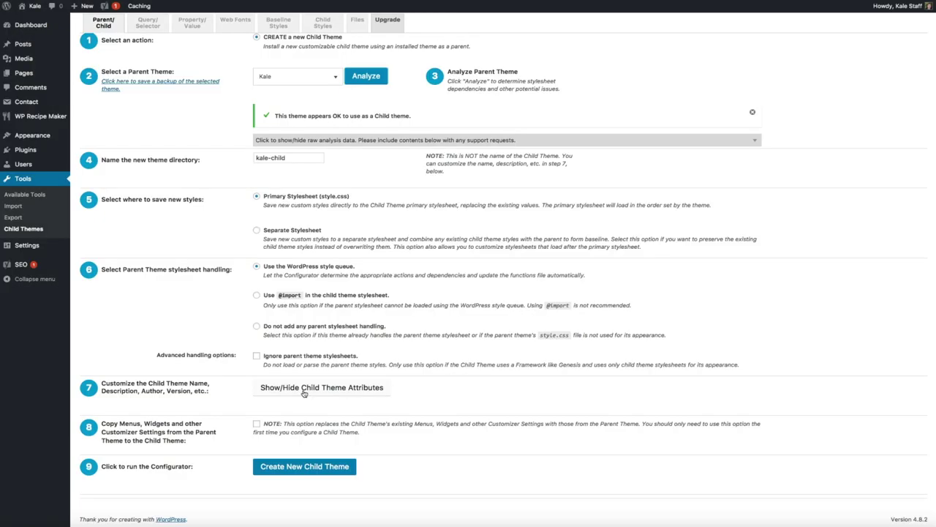
click(304, 390)
Create the new Kale Child theme from the configurator
scroll(859, 411, down, 2)
scroll(859, 412, down, 5)
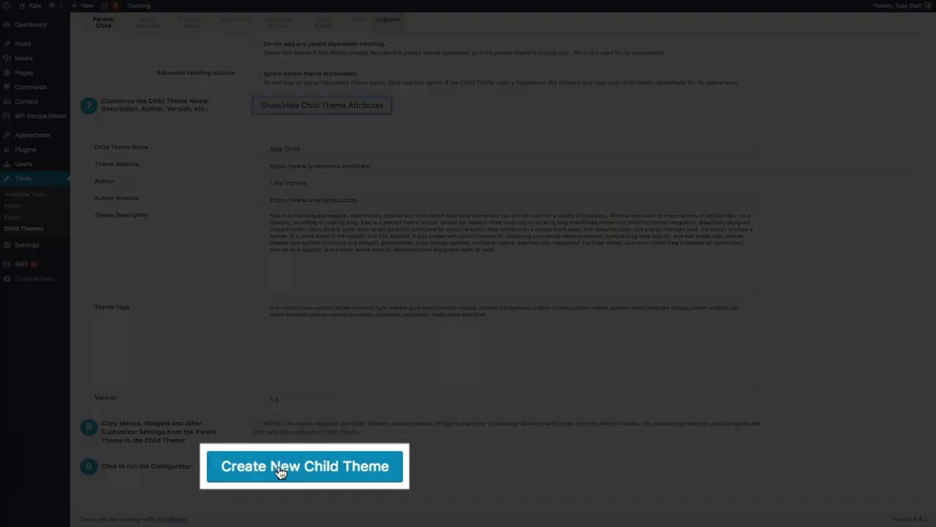
click(281, 471)
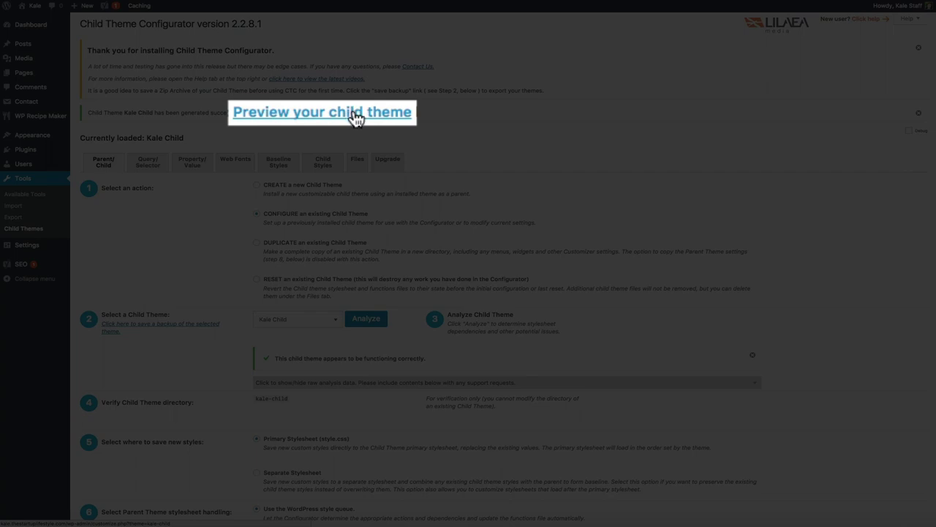
Preview the Kale Child theme, then save and activate it as the live theme
click(356, 117)
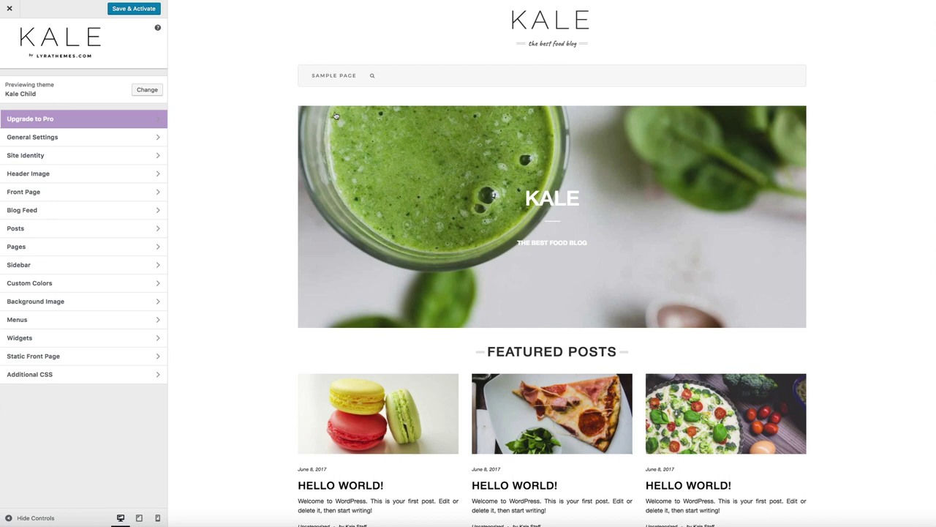
scroll(207, 226, down, 10)
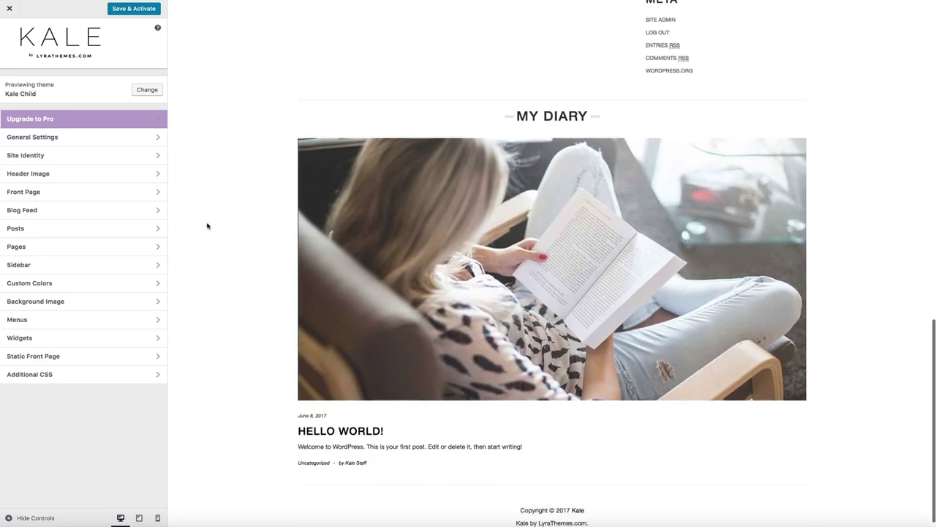
scroll(207, 226, up, 10)
scroll(207, 226, up, 4)
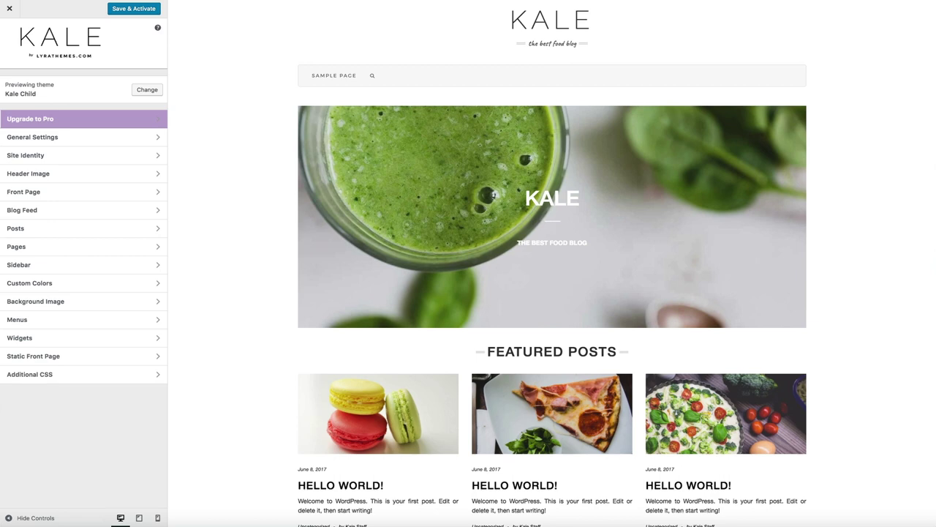
click(133, 11)
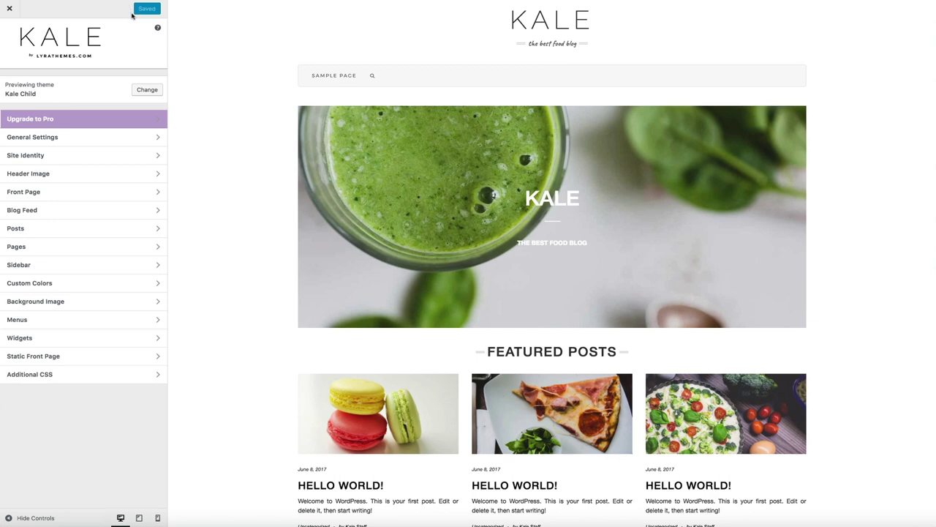
Close the Customizer and select all the kale-child-theme-functions gist code, <?php to ?>
click(7, 14)
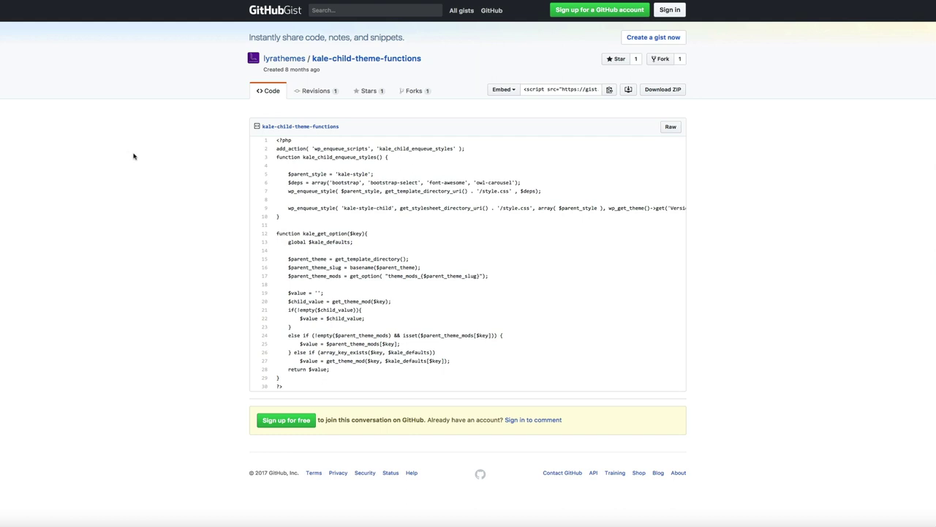
drag(277, 139, 344, 389)
key(ctrl+c)
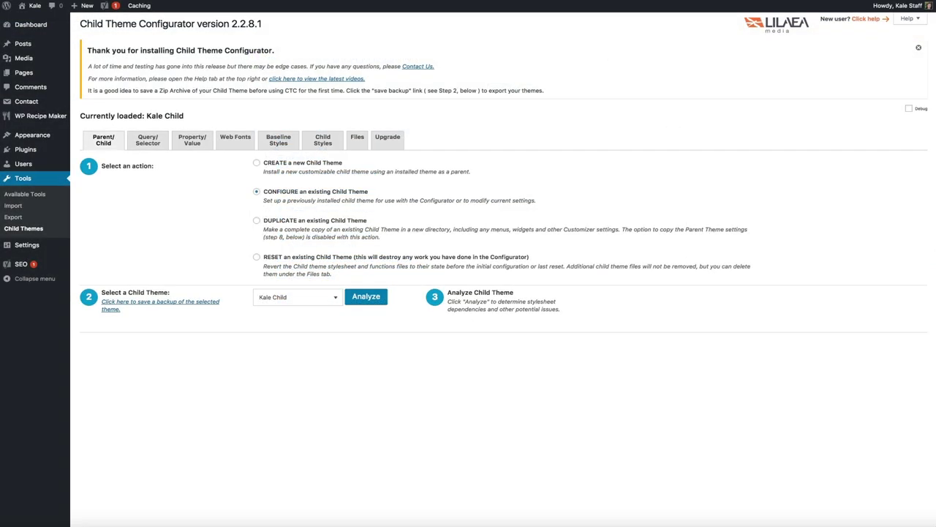
Open Kale Child's functions.php in the Appearance theme editor
mouse_move(40, 137)
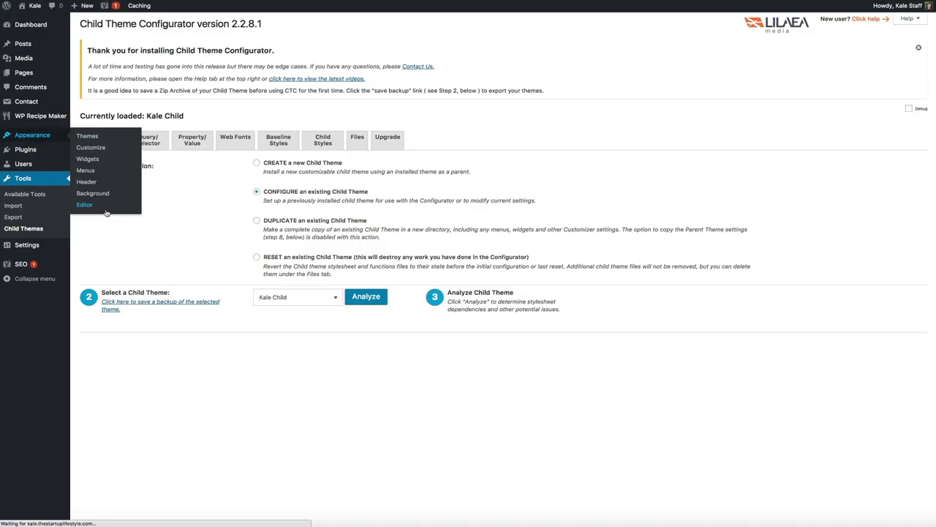
click(108, 211)
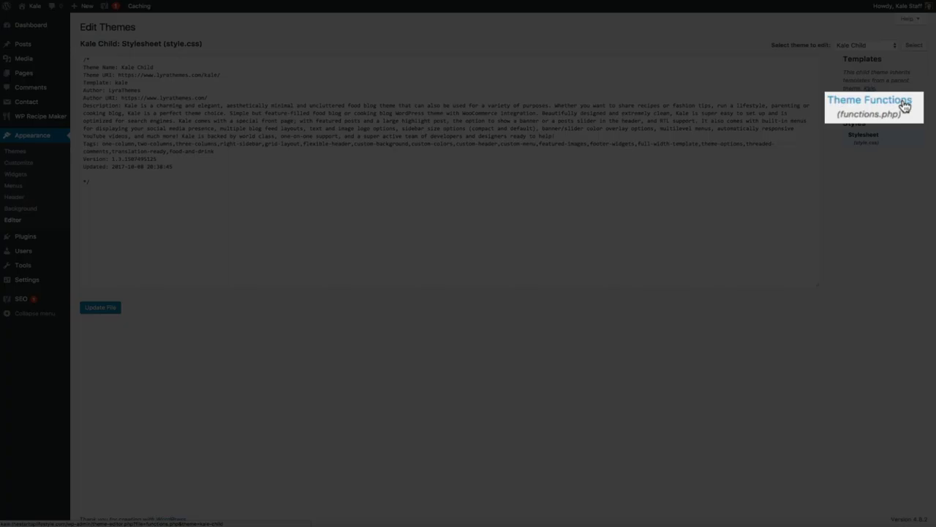
click(887, 111)
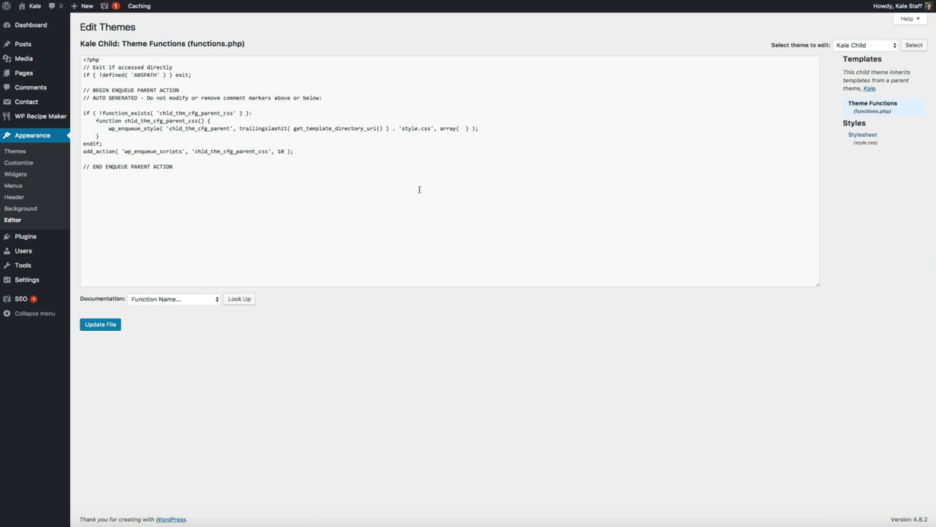
Replace the functions.php contents with the copied gist code and save the file
click(173, 186)
key(ctrl+a)
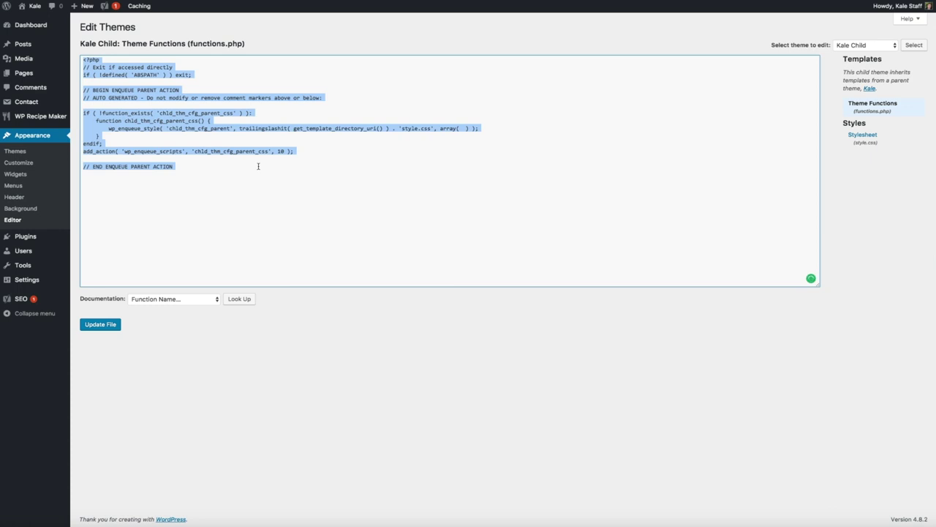
key(ctrl+v)
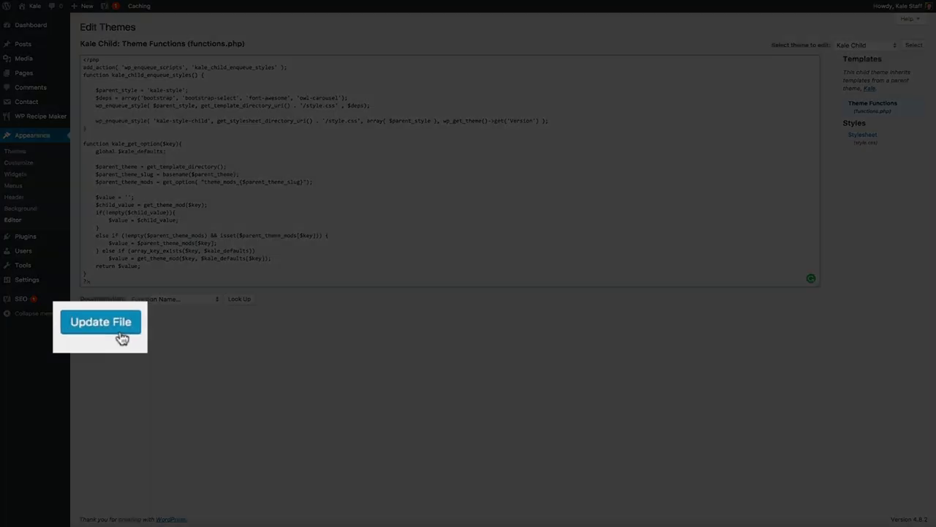
click(121, 333)
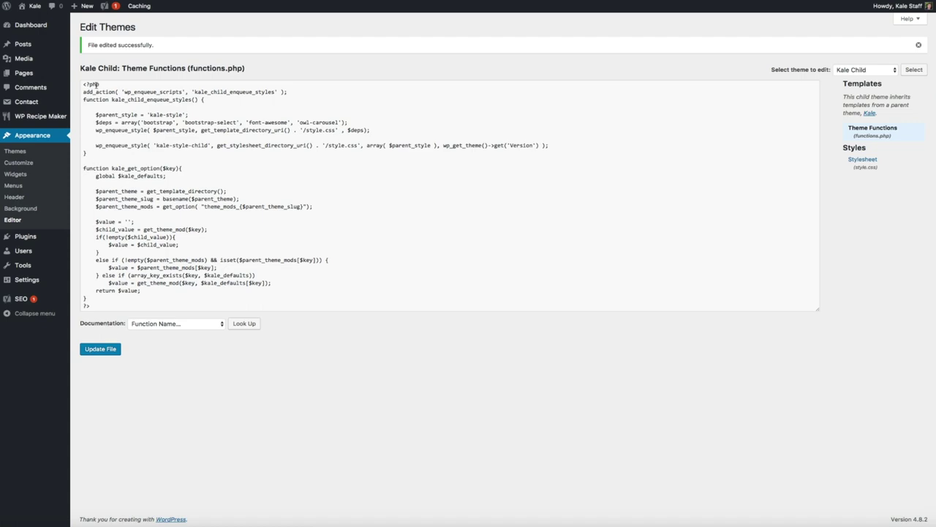
View the live Kale front page, scrolling down and back up
mouse_move(35, 6)
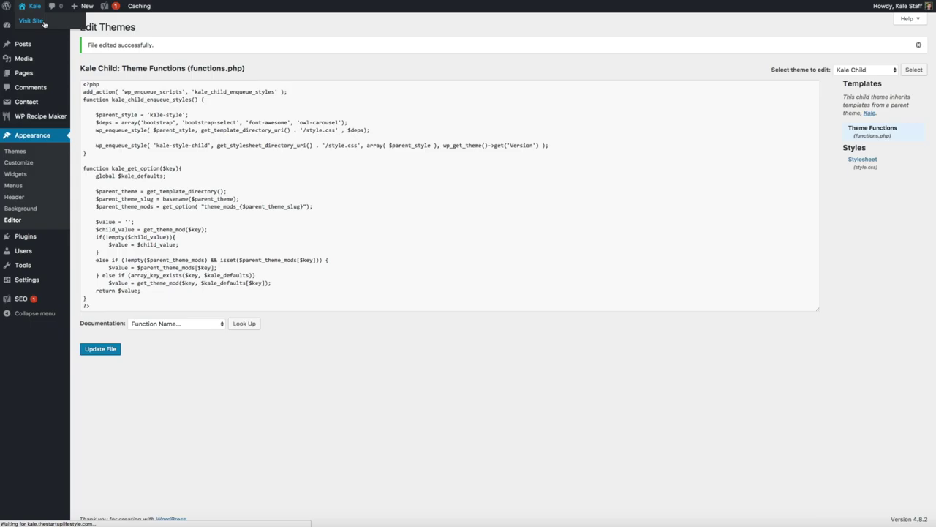
click(44, 24)
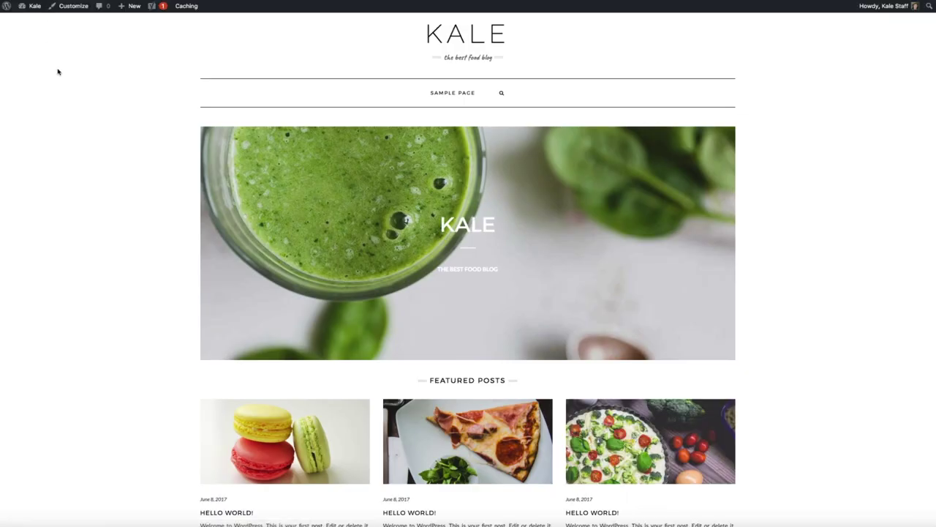
scroll(93, 146, down, 2)
scroll(93, 147, down, 5)
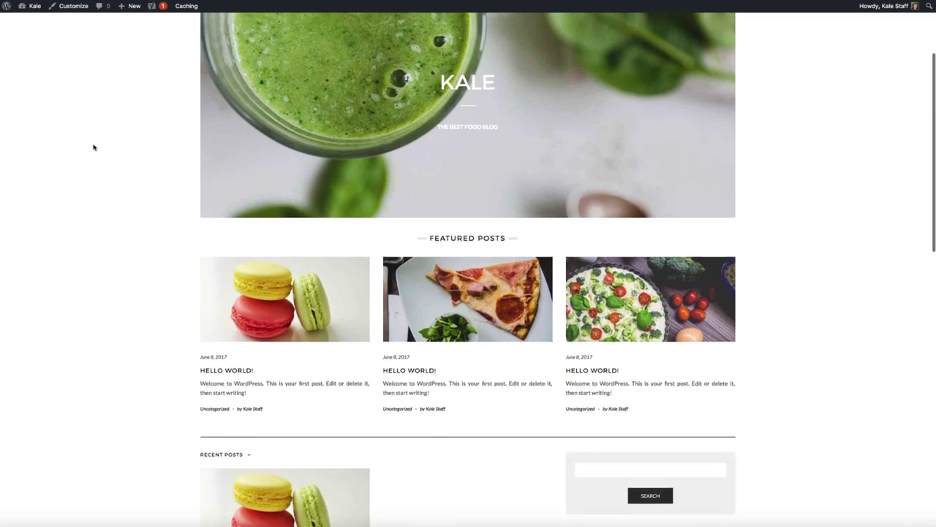
scroll(91, 147, down, 7)
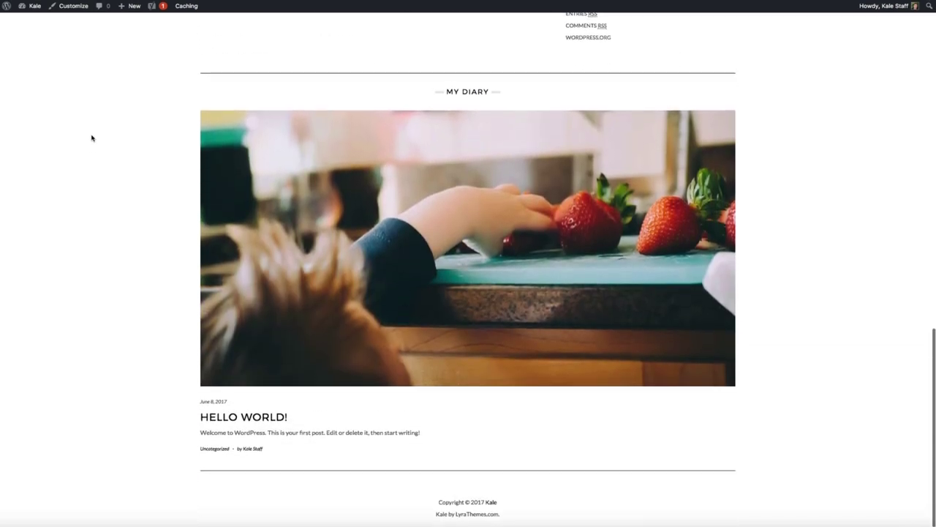
scroll(92, 143, up, 9)
scroll(91, 138, up, 3)
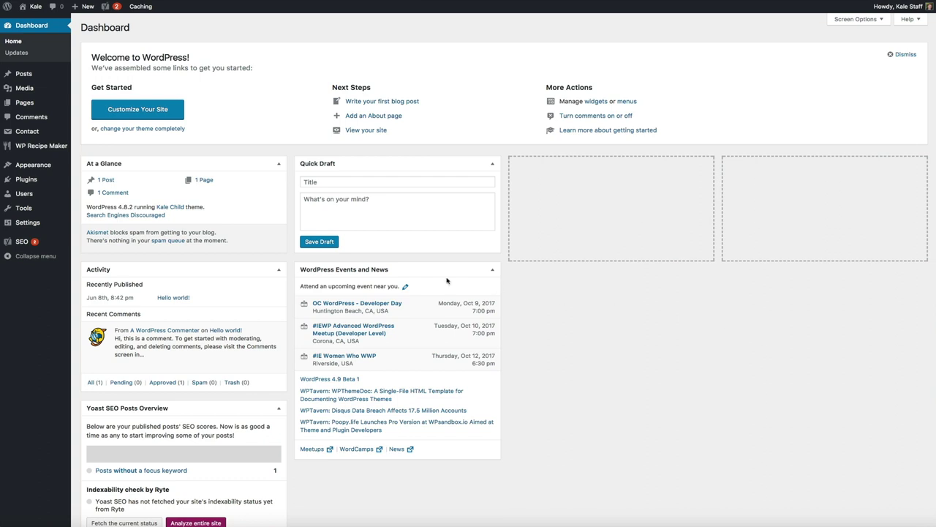
Launch the Yoast SEO configuration wizard from the SEO dashboard's General settings
mouse_move(20, 243)
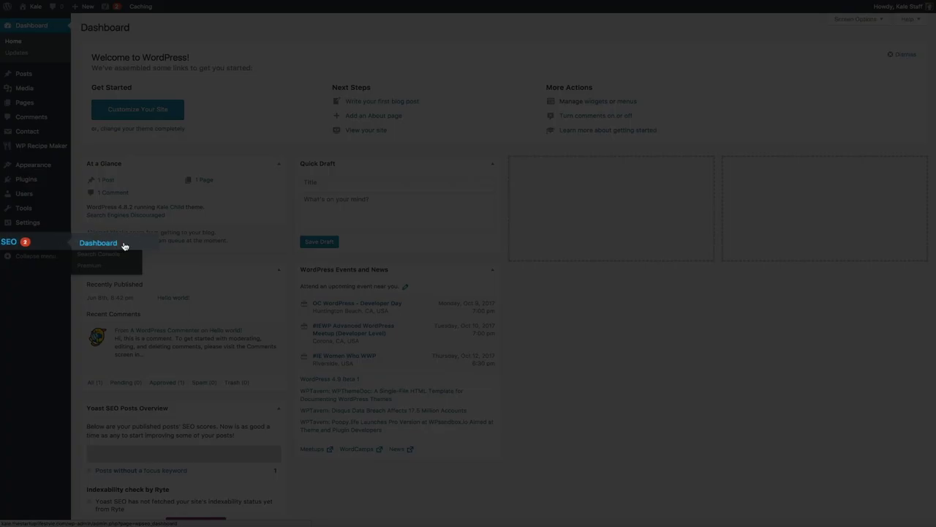
click(98, 243)
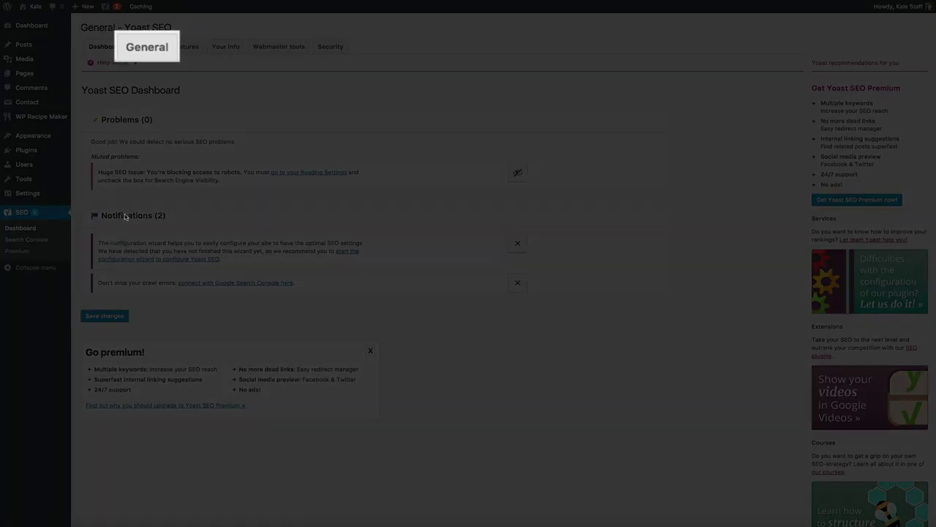
click(146, 48)
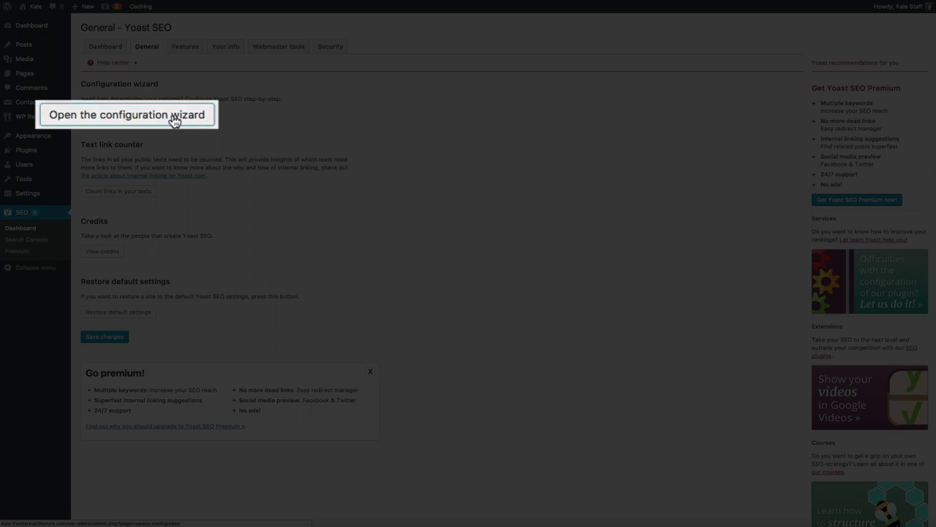
click(174, 120)
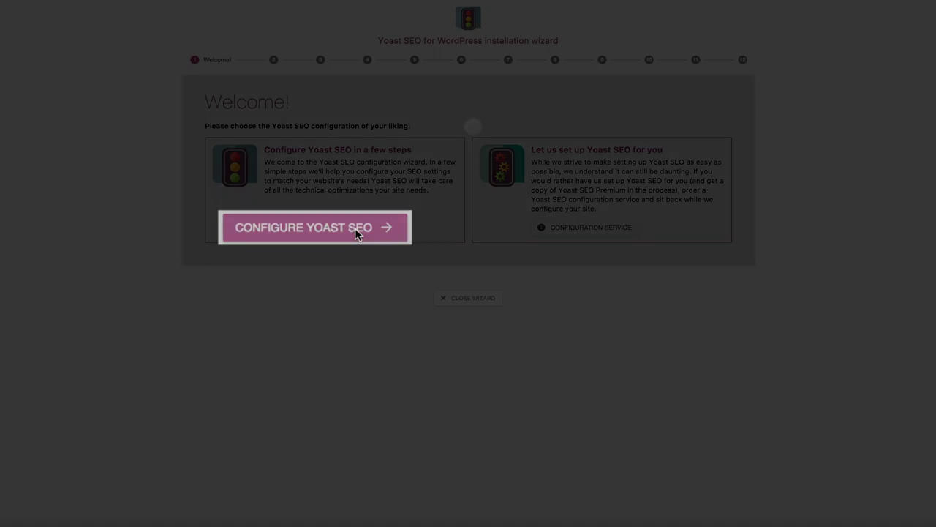
Pass the Environment and Site type steps, then set the site to represent a person and enter their name
click(338, 232)
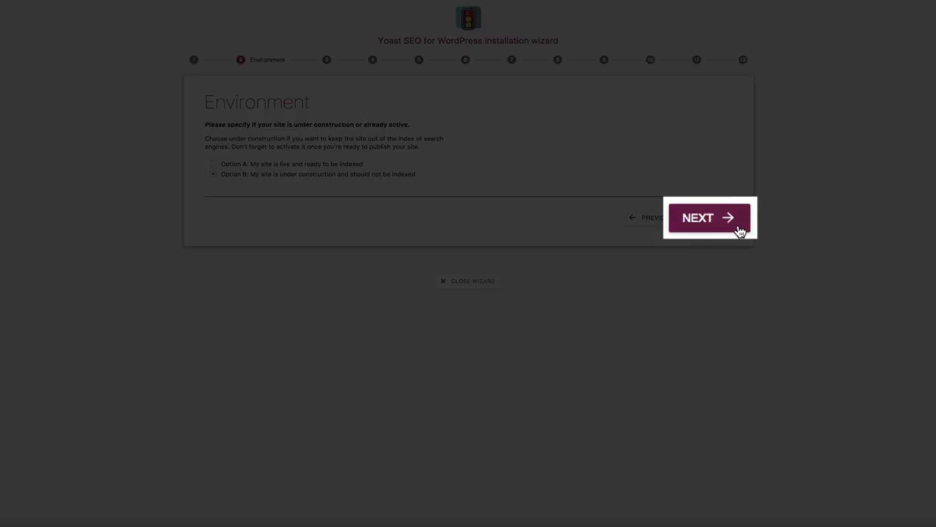
click(726, 221)
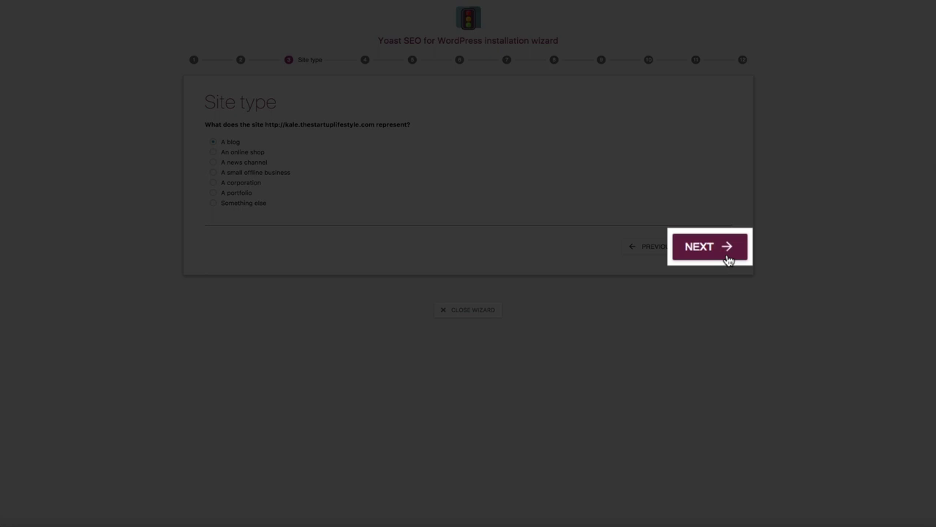
click(720, 252)
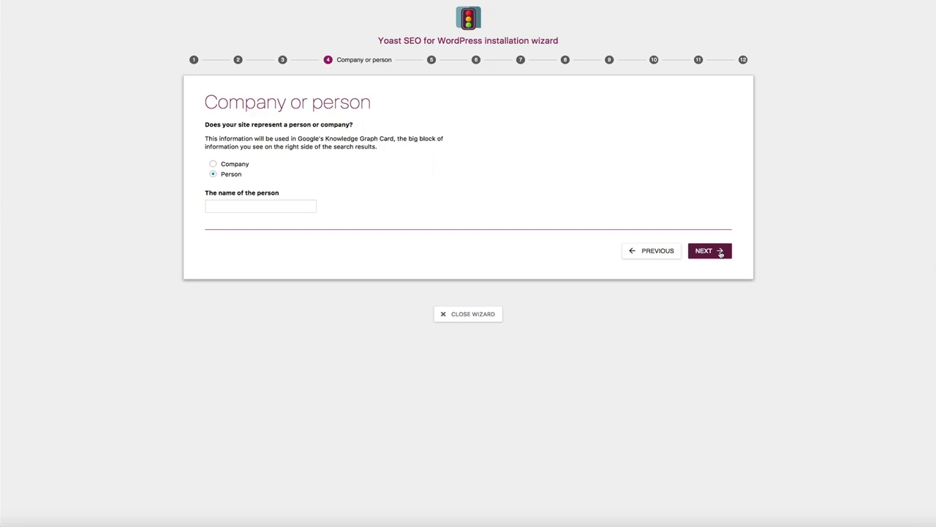
click(217, 206)
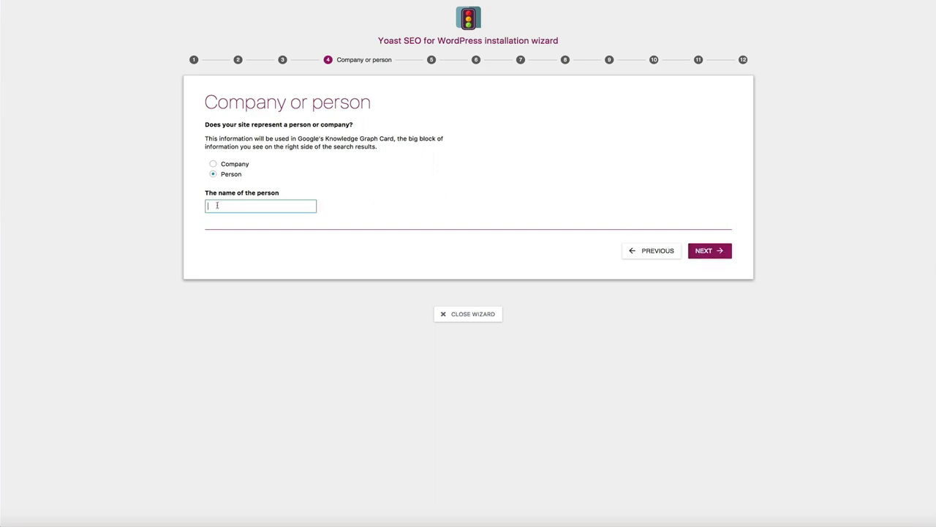
text(Ben)
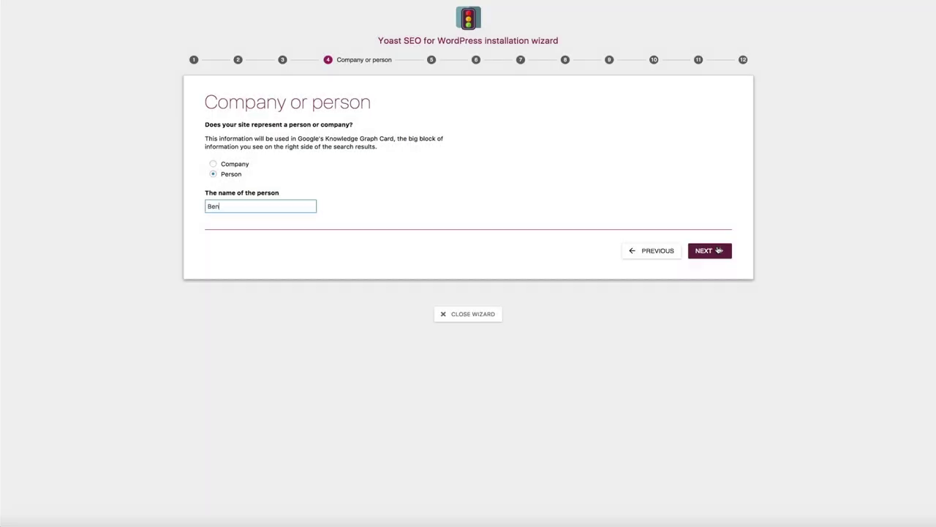
click(719, 250)
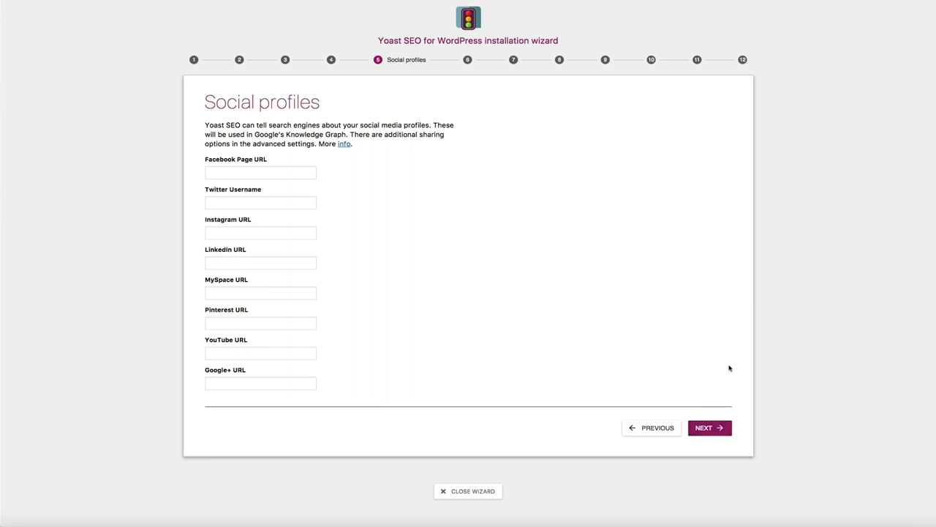
Accept defaults for social profiles, post type visibility, multiple authors and Search Console
click(716, 435)
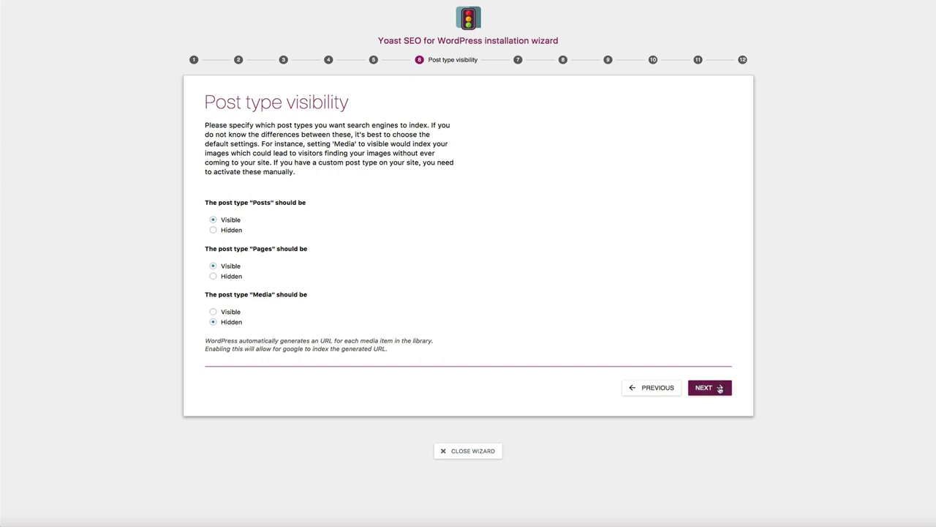
click(720, 389)
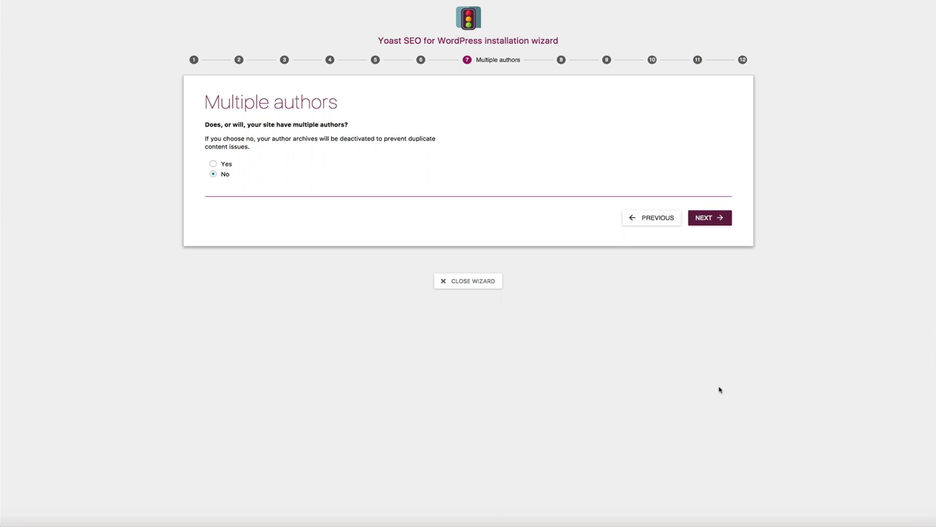
click(719, 218)
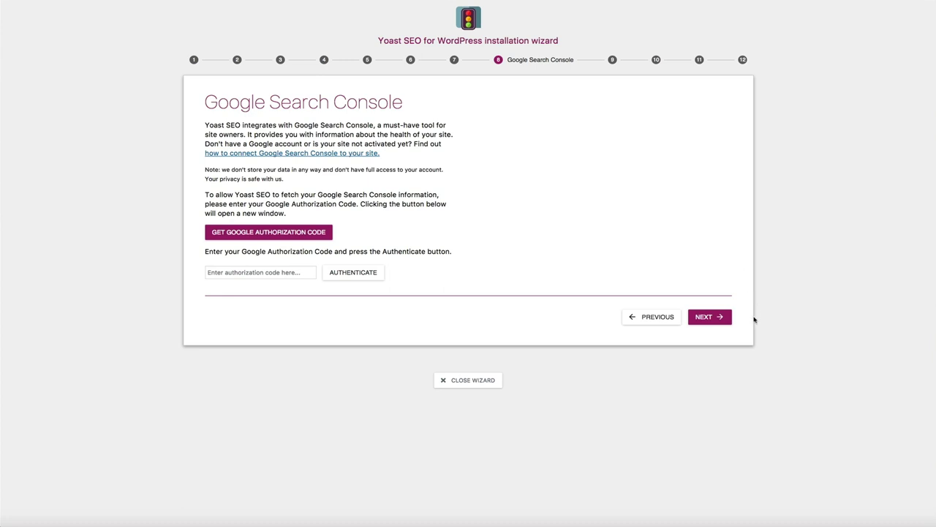
click(718, 320)
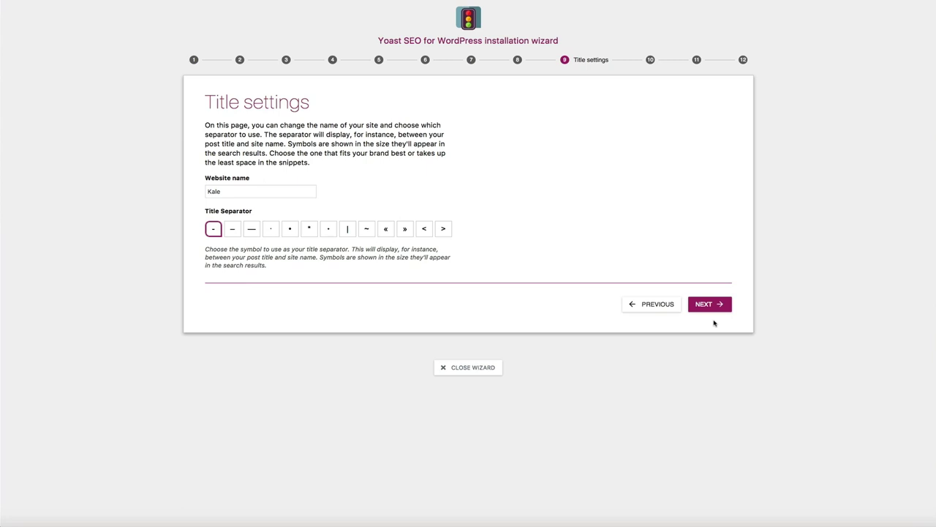
Skip through Yoast's Title settings, Newsletter and suggestions pages, then close the finished wizard
click(718, 305)
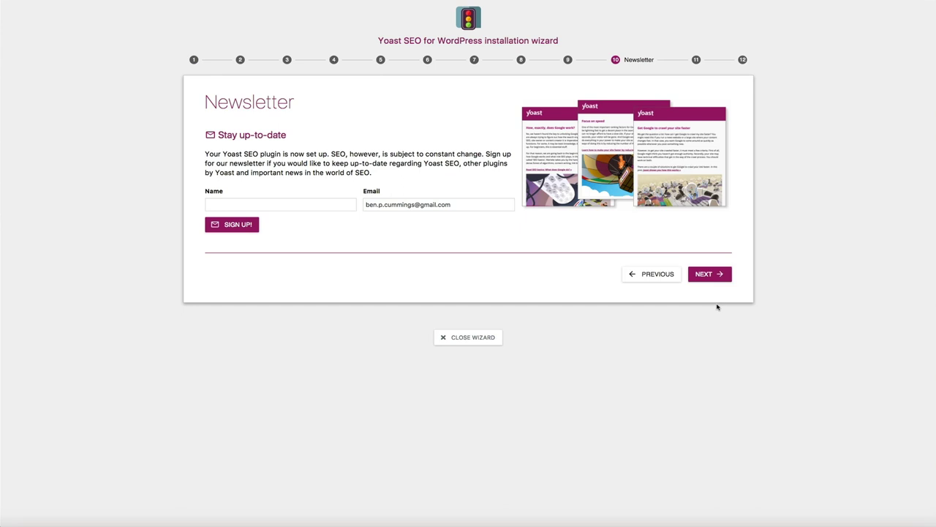
click(716, 279)
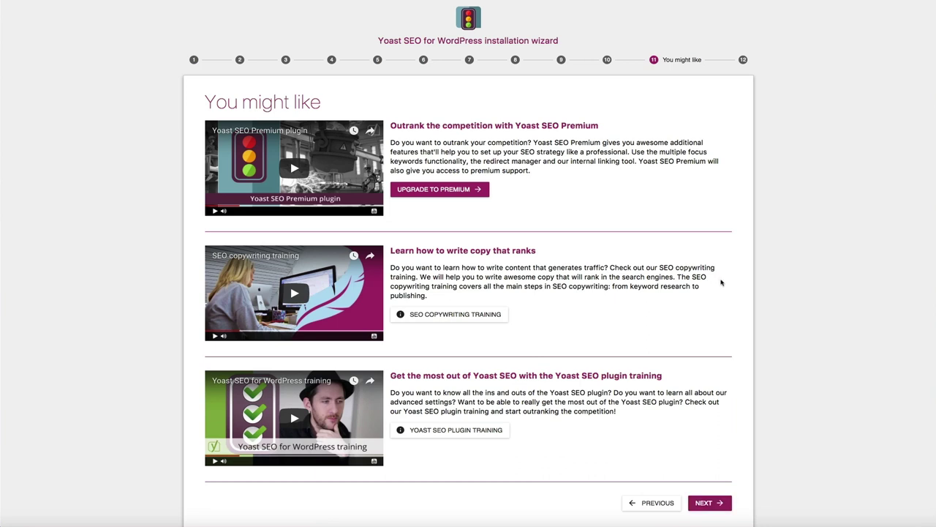
click(721, 506)
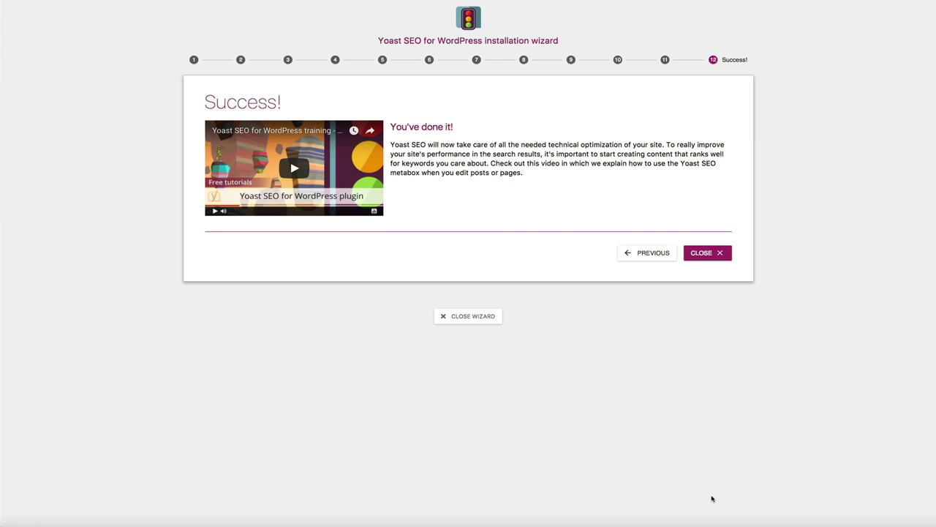
click(719, 253)
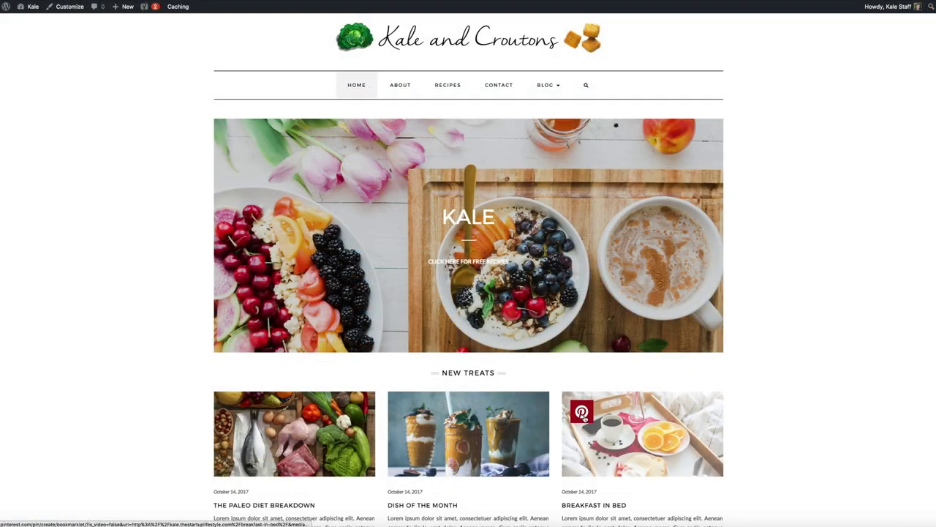
click(583, 414)
drag(57, 0, 171, 32)
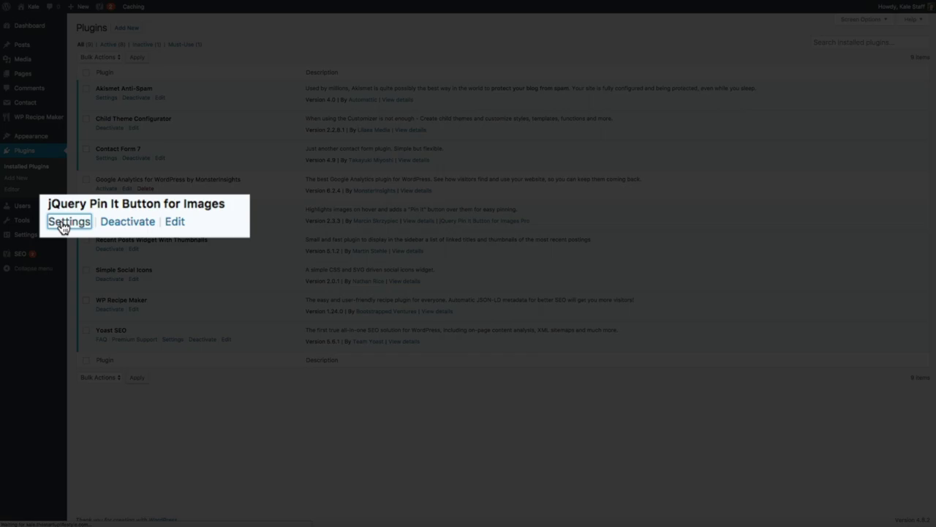
Open the Pin It plugin's Visual settings and set the pin image to Default mode
click(104, 221)
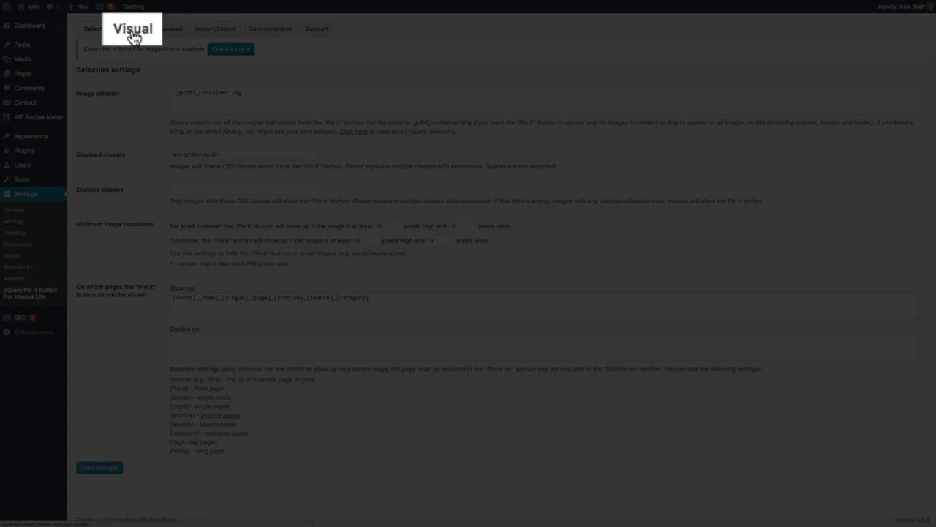
click(132, 30)
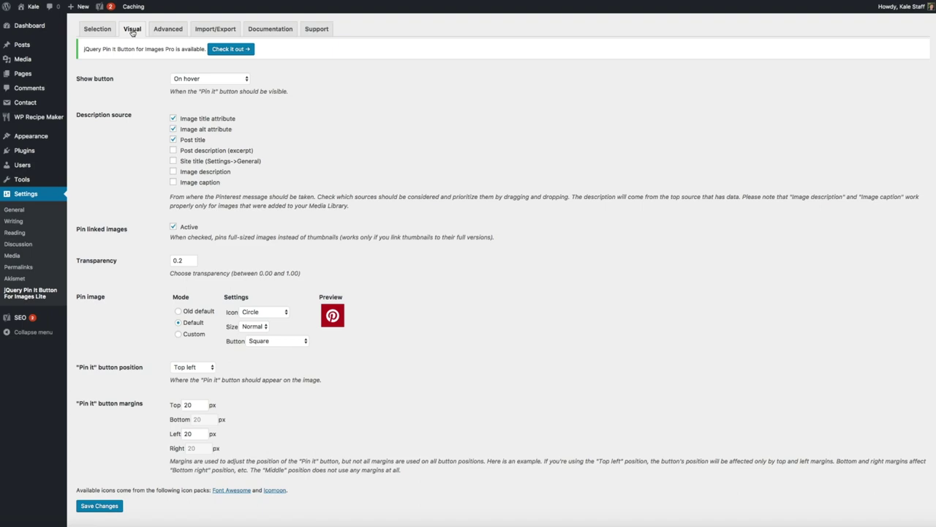
click(178, 311)
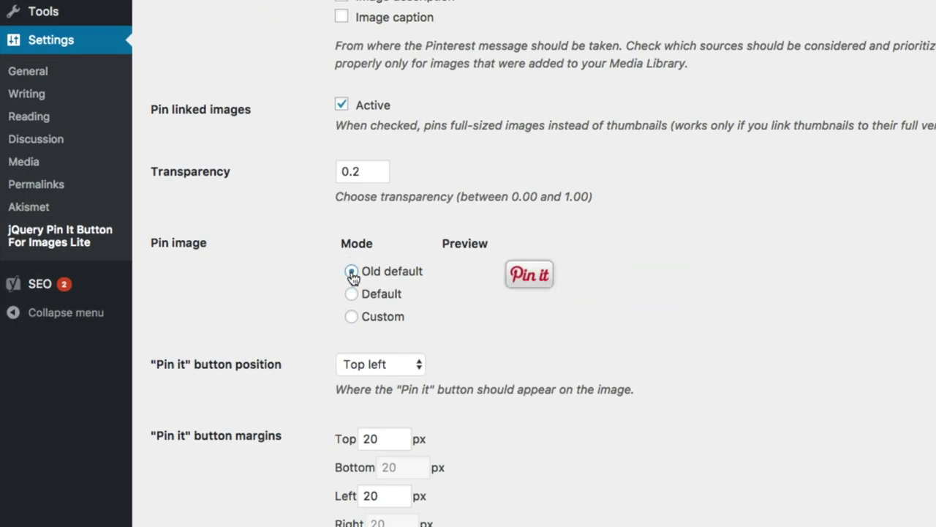
click(352, 295)
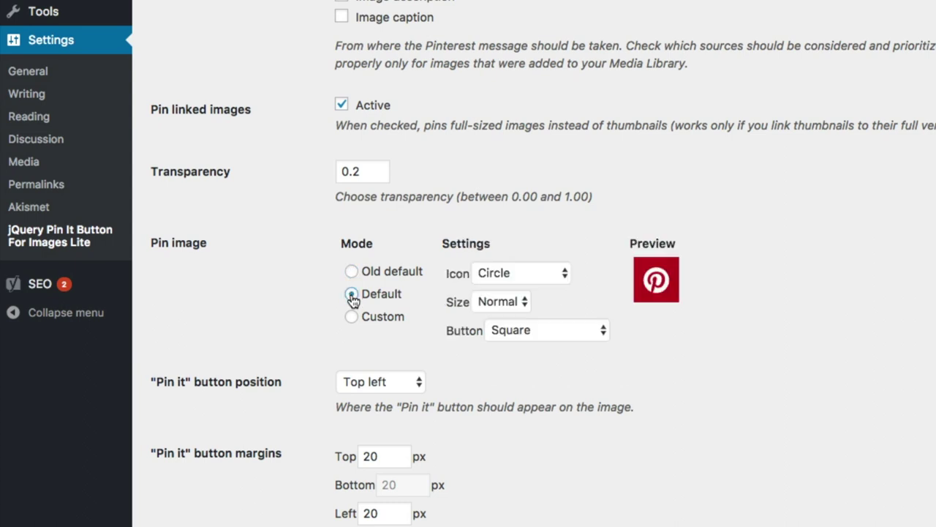
Try the Rounded square, Round, Rectangle and Rounded rectangle button shapes, then settle on Square
key(Tab)
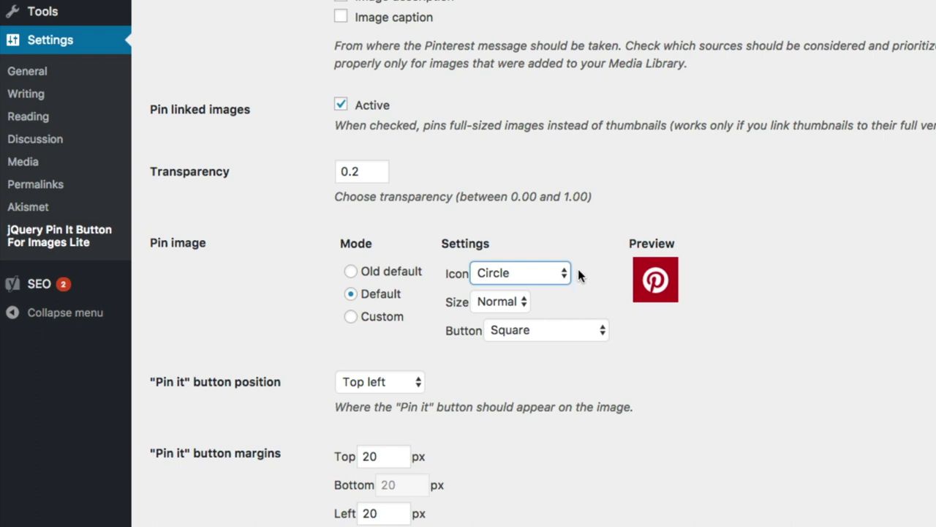
click(599, 330)
key(Escape)
key(Down)
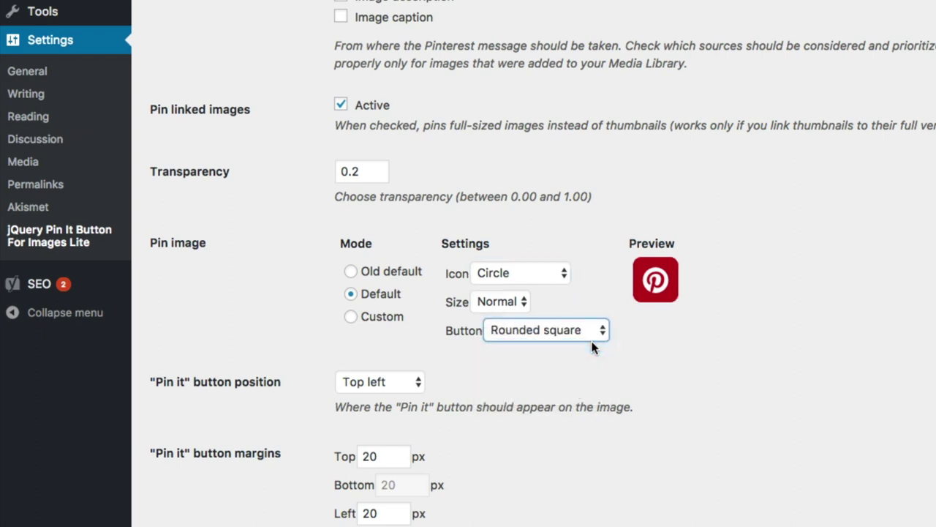
click(604, 329)
click(598, 342)
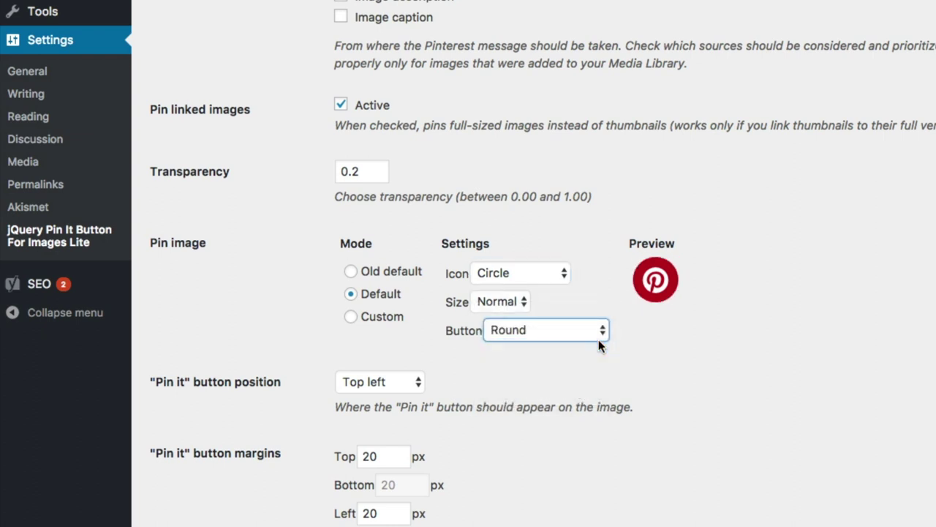
click(603, 330)
click(599, 342)
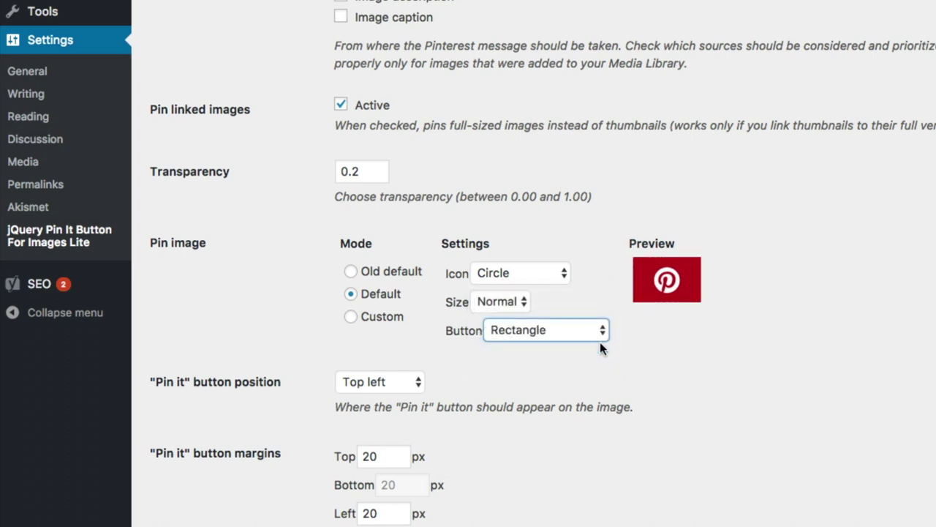
click(602, 330)
click(597, 340)
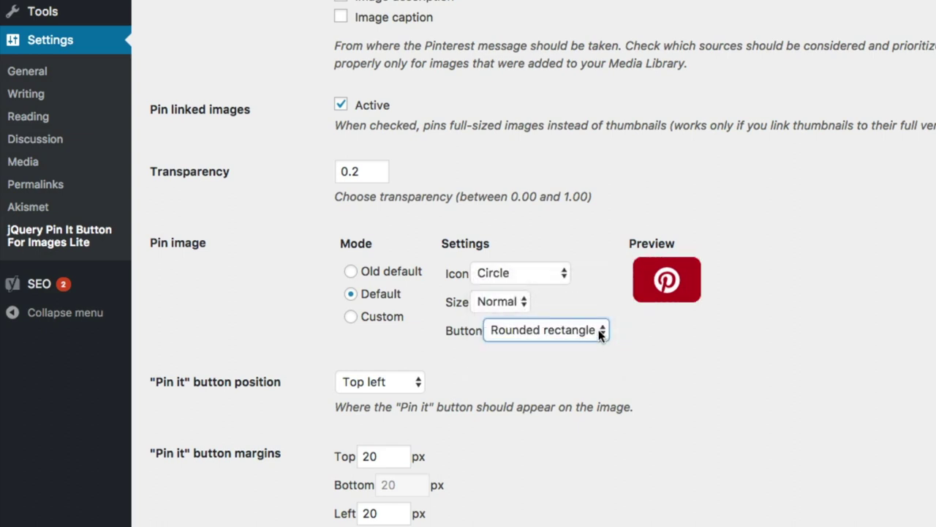
click(602, 330)
click(567, 265)
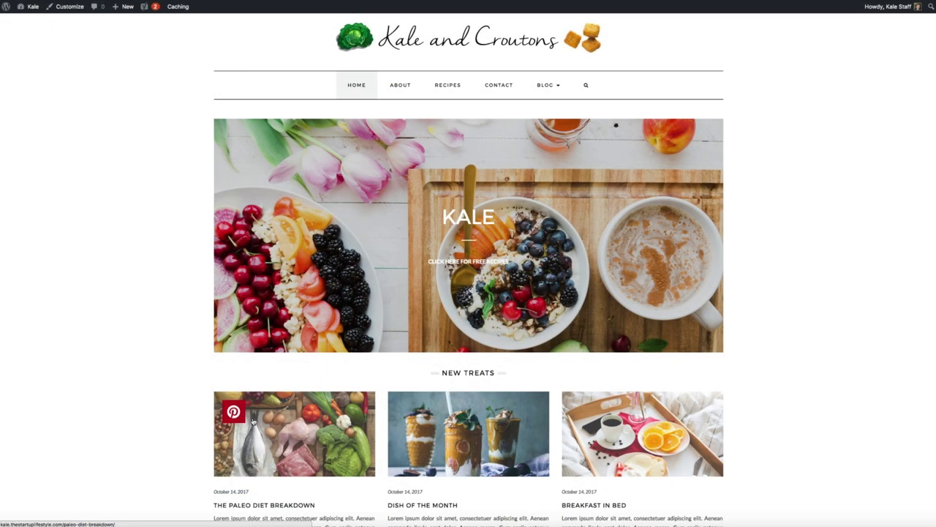
Pin the Breakfast in Bed post thumbnail to Pinterest from the home page
mouse_move(408, 441)
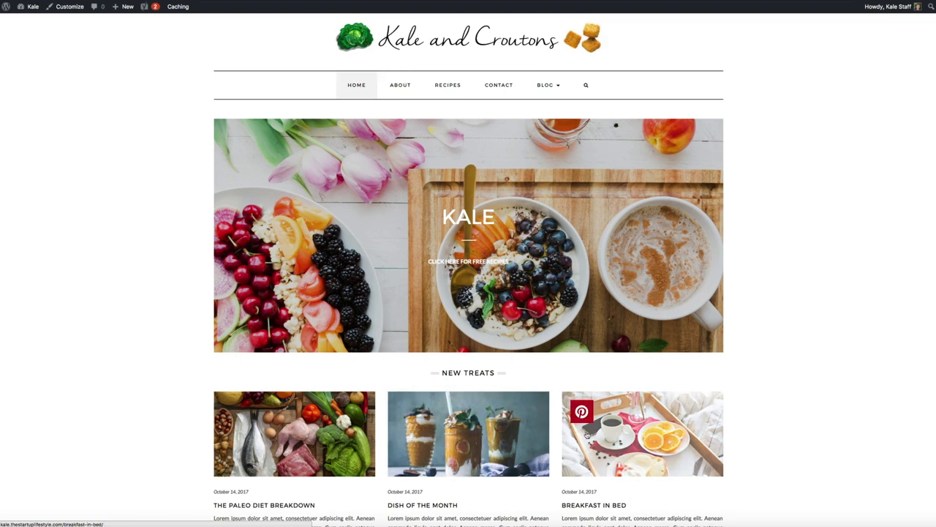
click(582, 414)
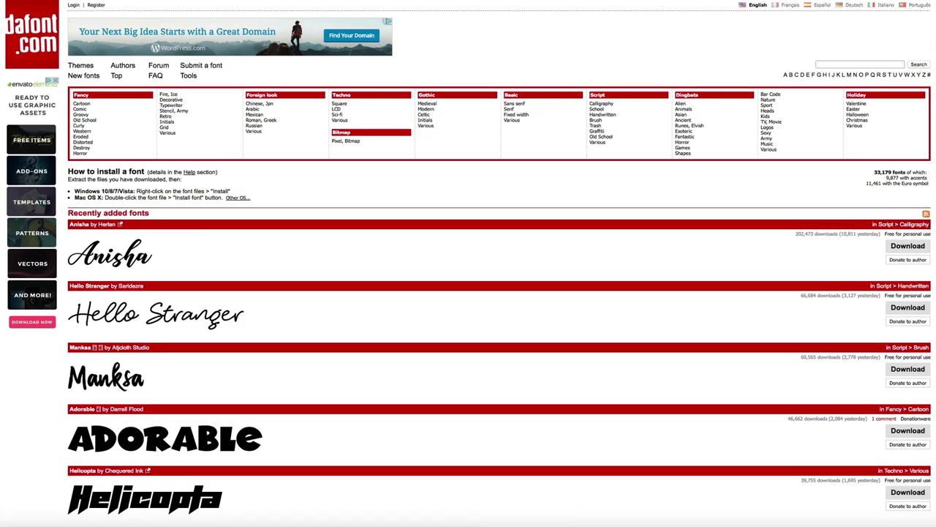
Browse DaFont's Script > Handwritten fonts, then bring up the Kale and Croutons logo image
click(611, 117)
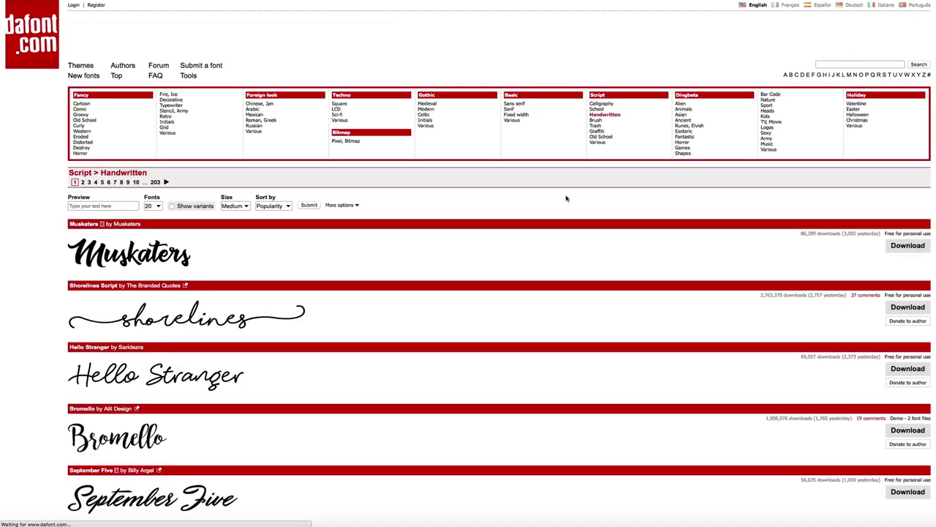
scroll(566, 198, down, 5)
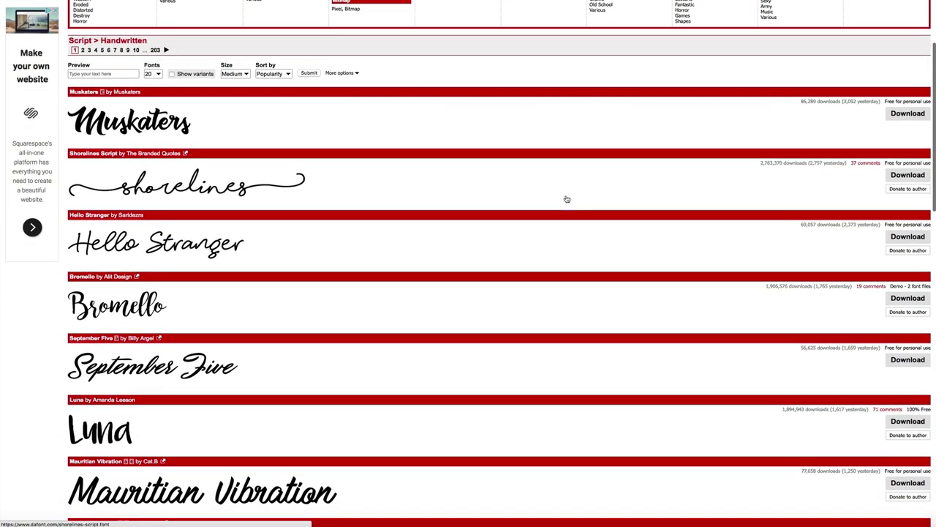
scroll(566, 198, down, 5)
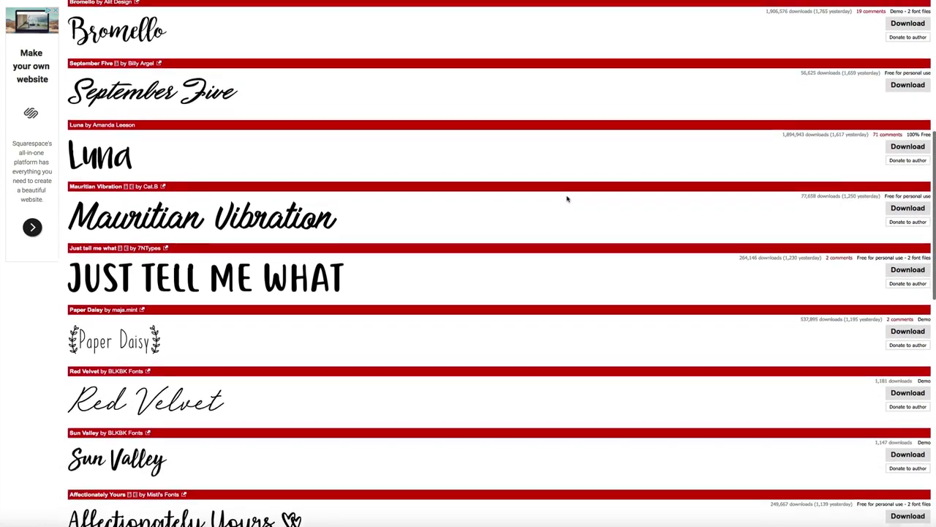
scroll(566, 198, down, 2)
scroll(566, 198, down, 10)
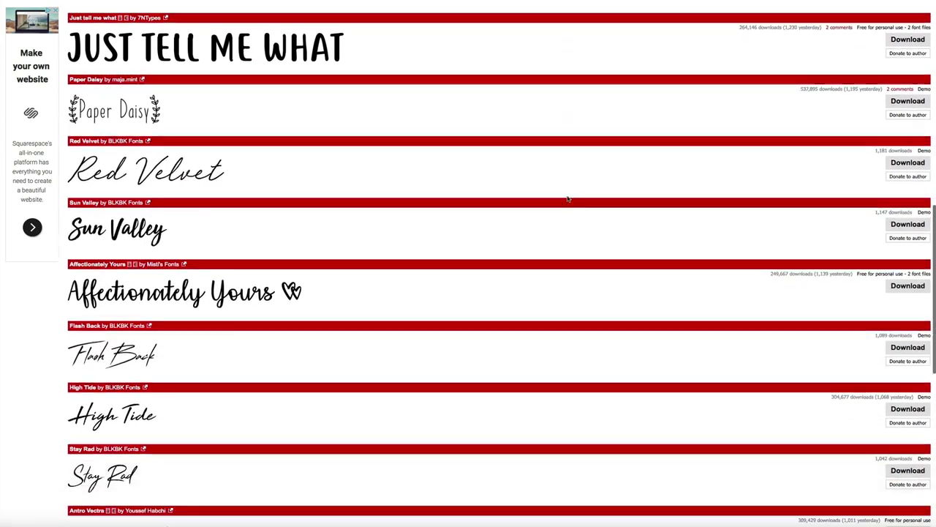
scroll(566, 198, down, 4)
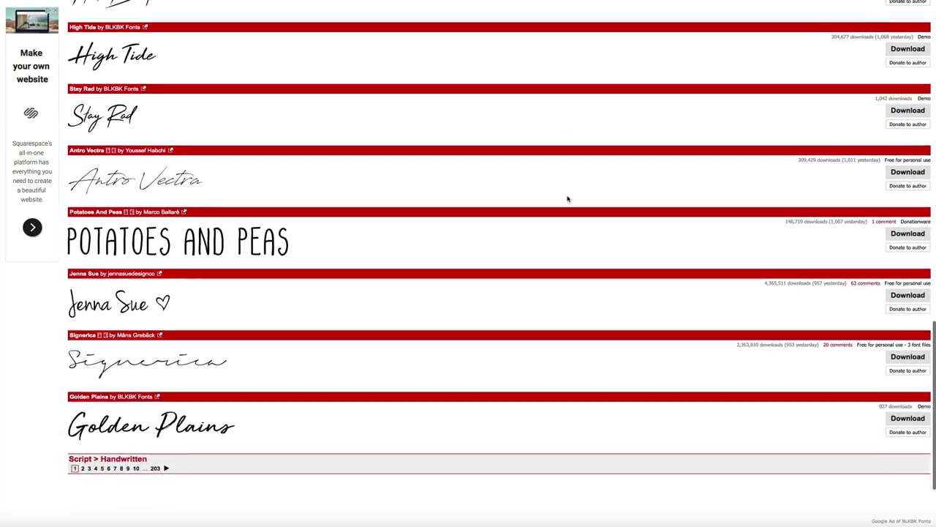
scroll(566, 198, up, 5)
scroll(567, 199, up, 11)
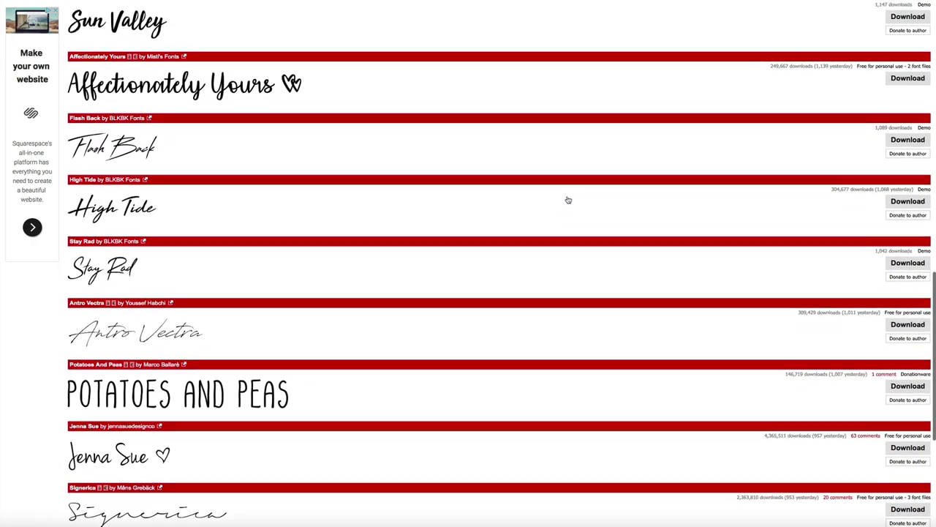
scroll(568, 198, up, 10)
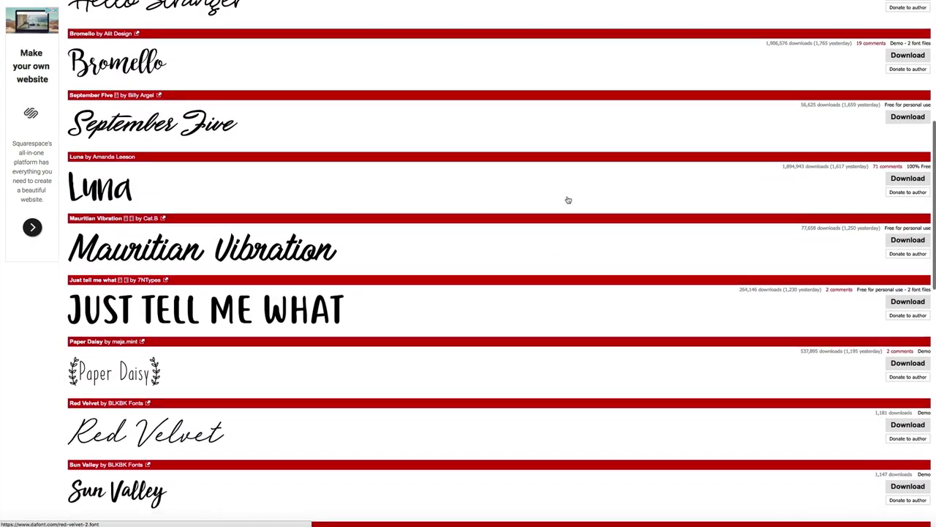
scroll(568, 199, up, 4)
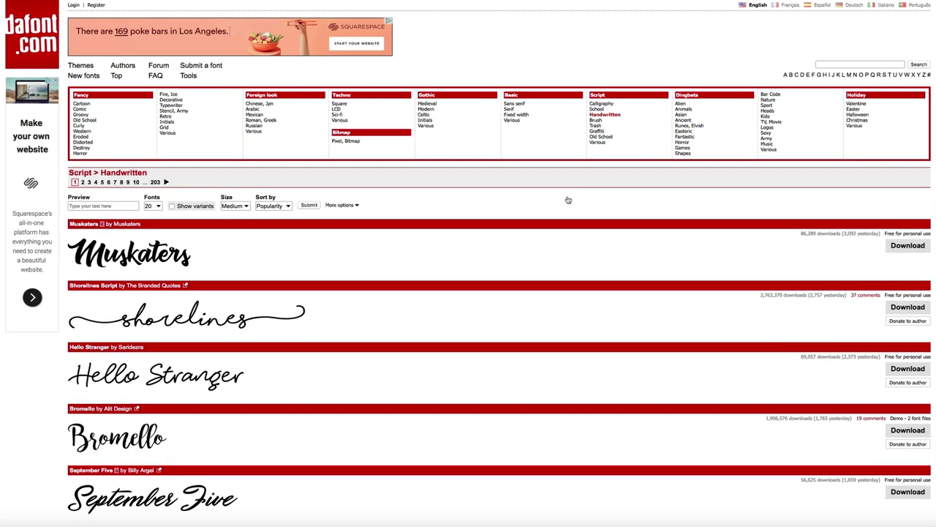
click(560, 521)
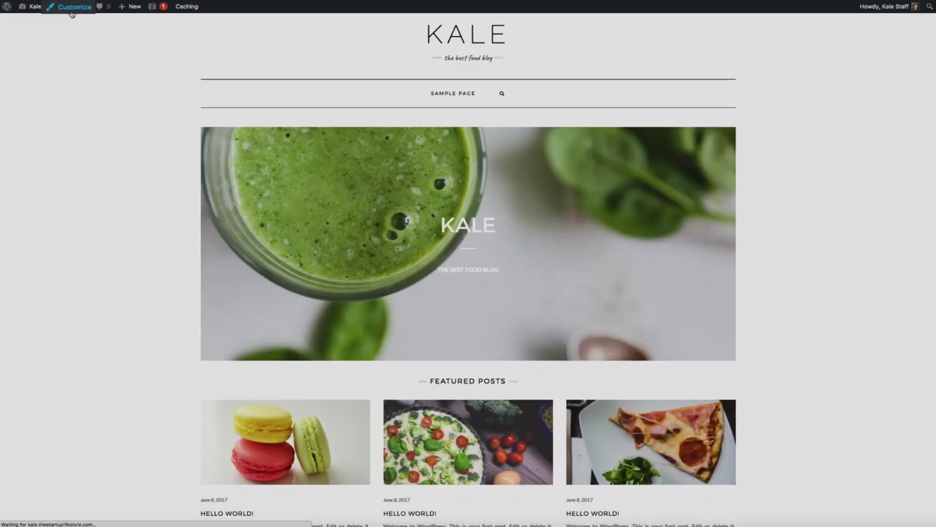
Open the Customizer for the Kale Child theme from the admin bar
click(72, 8)
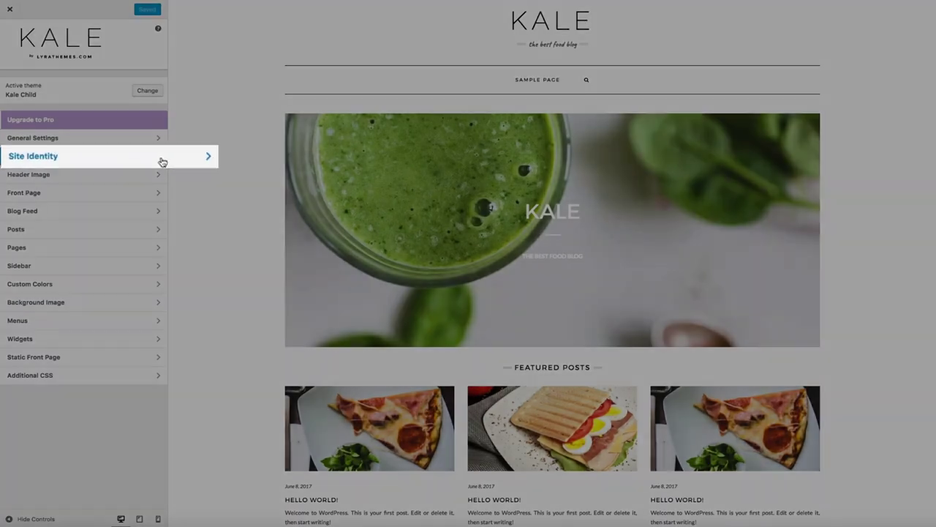
Open the Customizer's Site Identity section
click(123, 158)
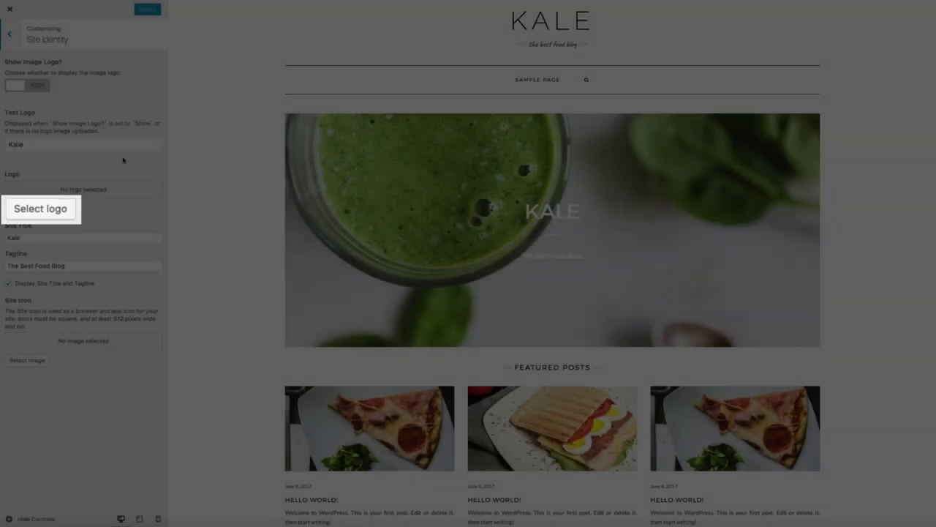
Upload the kale and croutons logo file and use it uncropped as the site logo
click(22, 212)
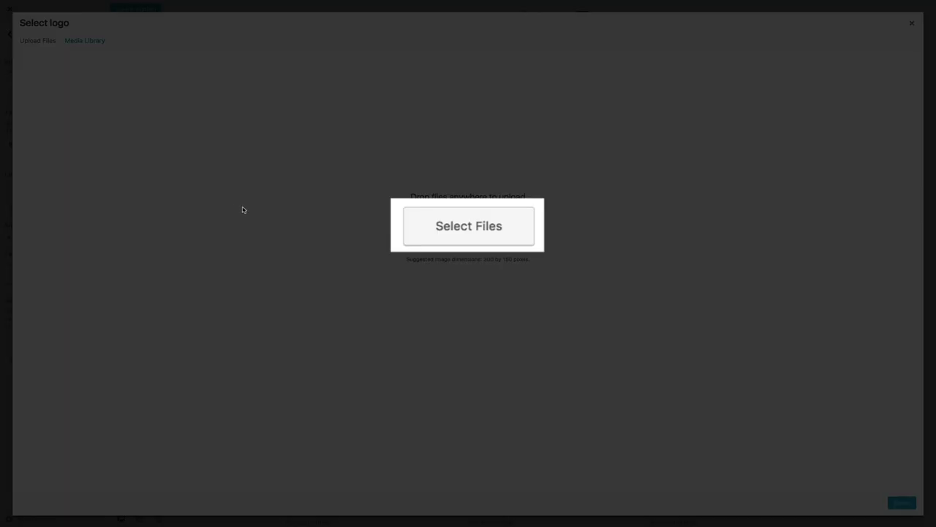
click(472, 240)
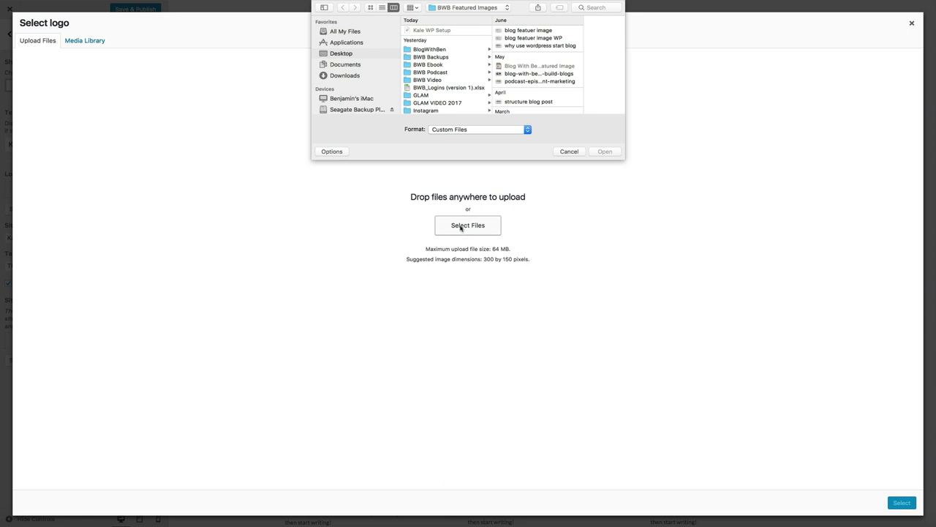
click(344, 31)
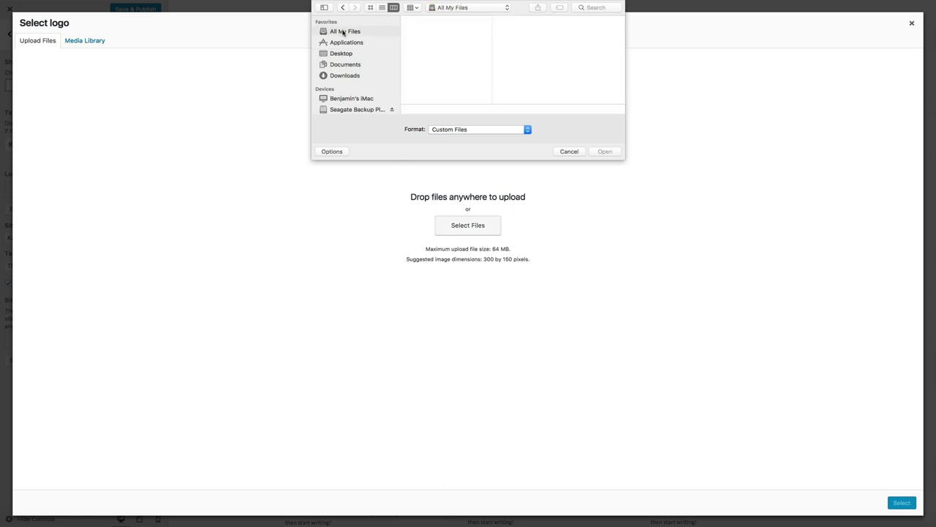
click(594, 7)
text(kale)
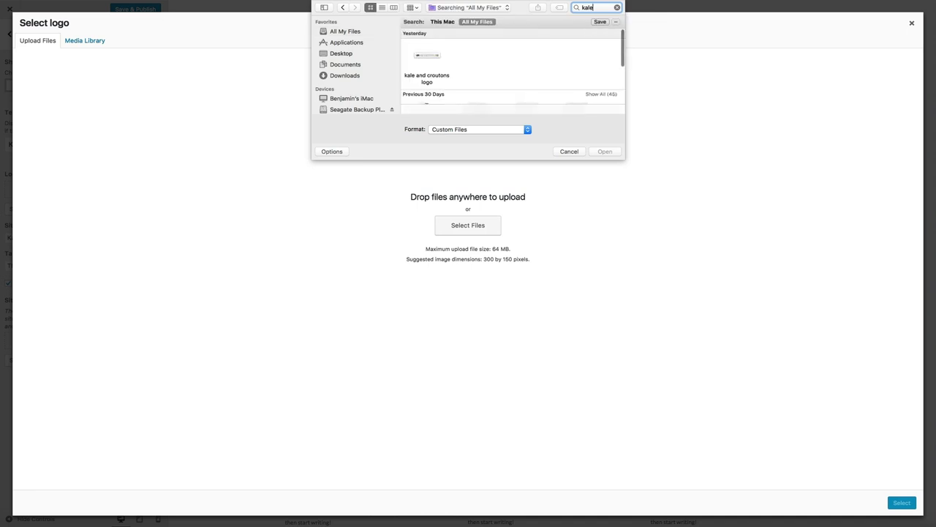
click(430, 81)
click(607, 151)
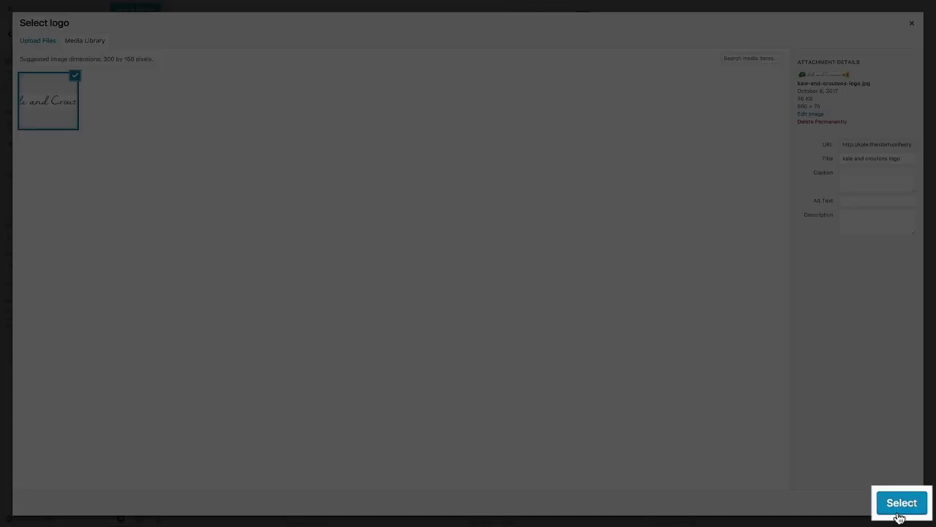
click(900, 512)
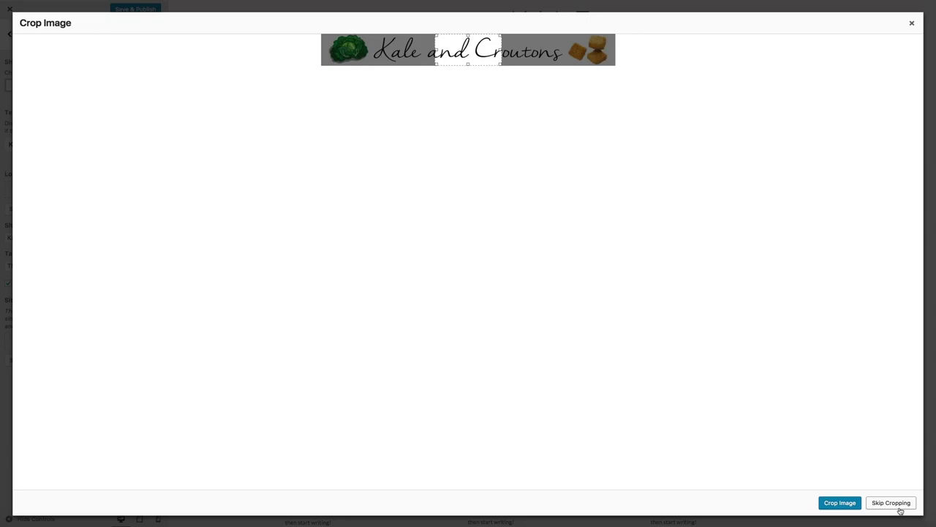
click(901, 509)
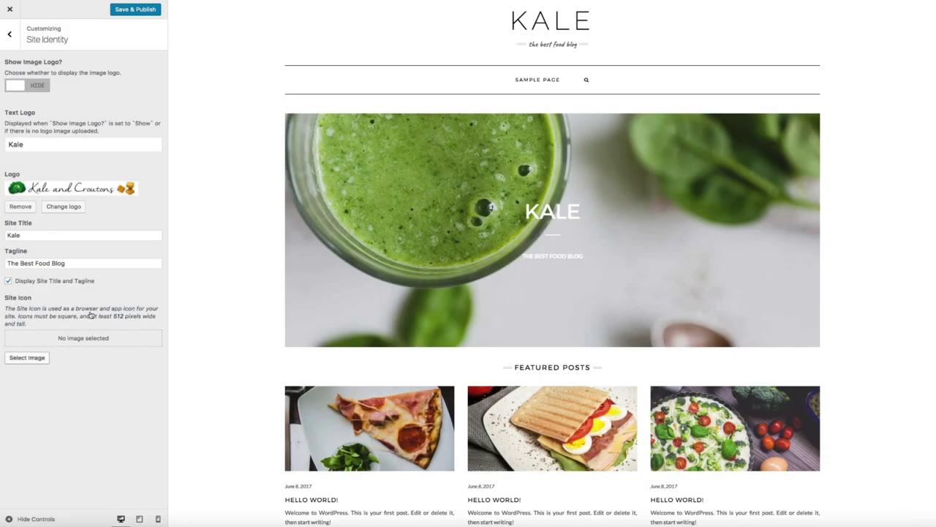
Hide the site title and tagline, show the image logo, and begin choosing a site icon
click(9, 282)
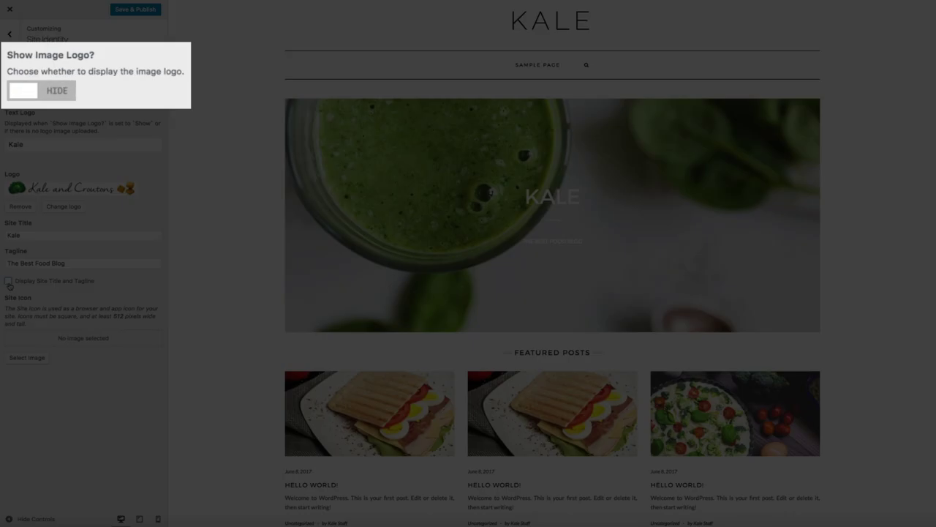
click(52, 96)
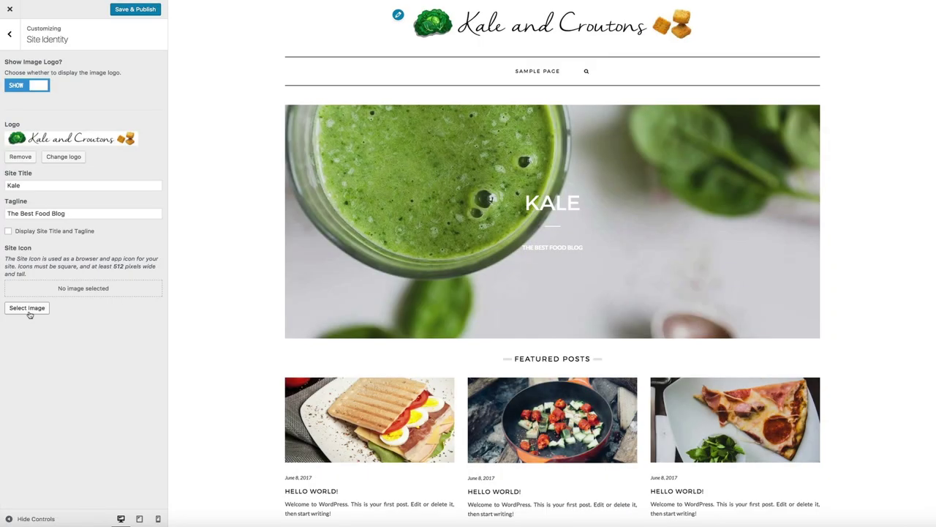
click(27, 308)
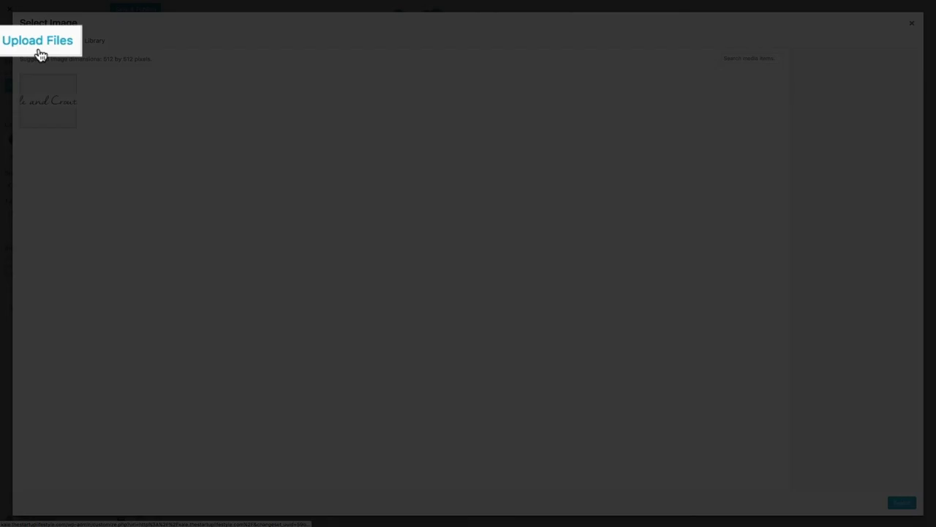
Upload kale icon.jpg from the computer and select it as the site icon
click(38, 42)
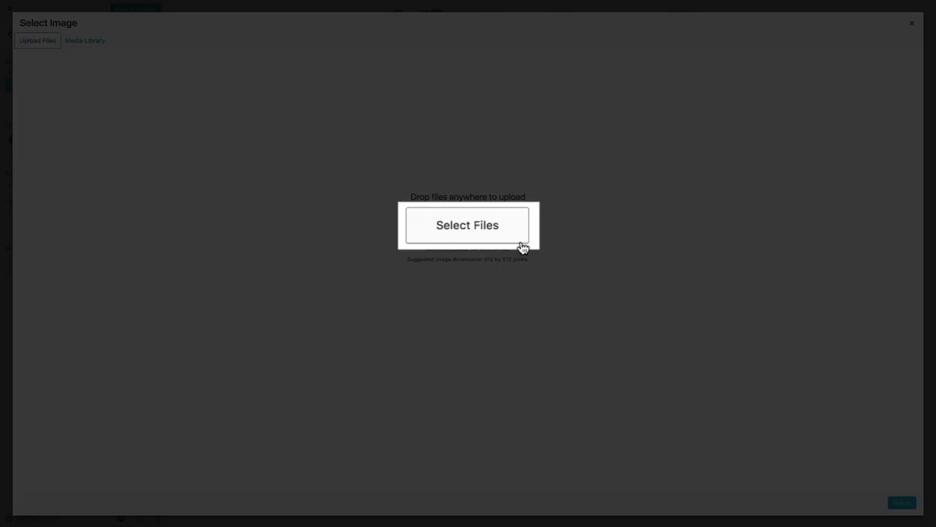
click(520, 243)
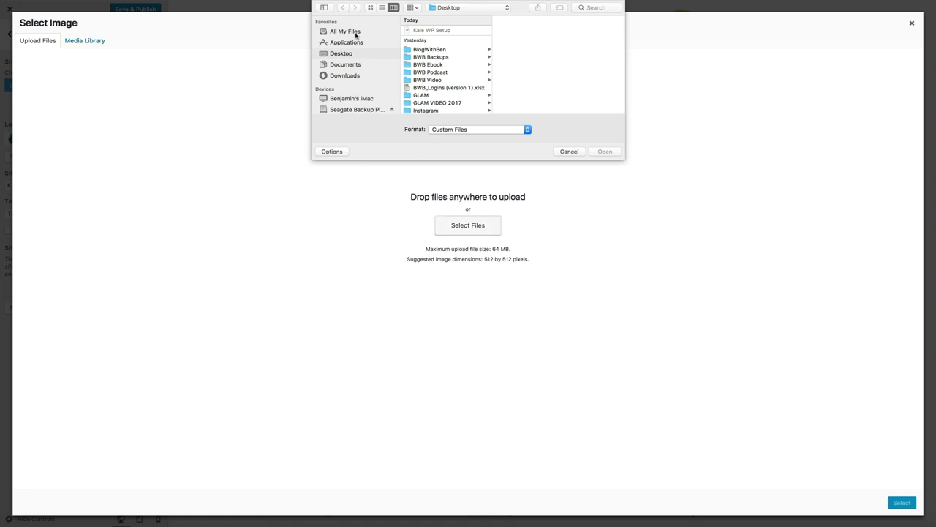
click(357, 33)
click(594, 7)
text(kale icon)
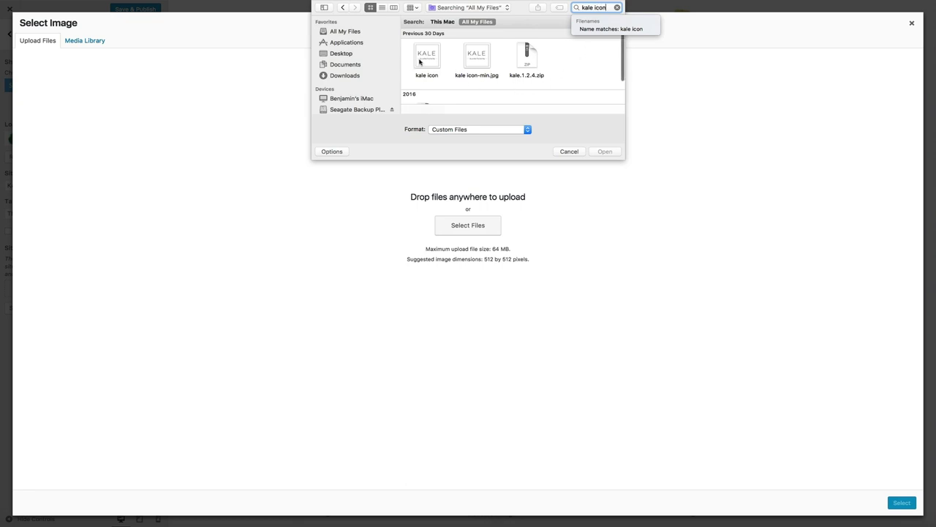
click(422, 63)
click(605, 152)
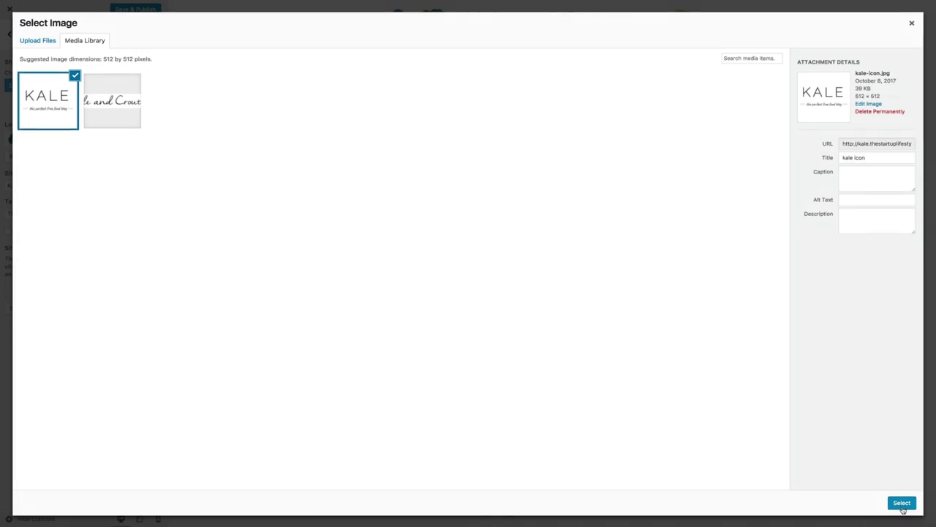
click(904, 511)
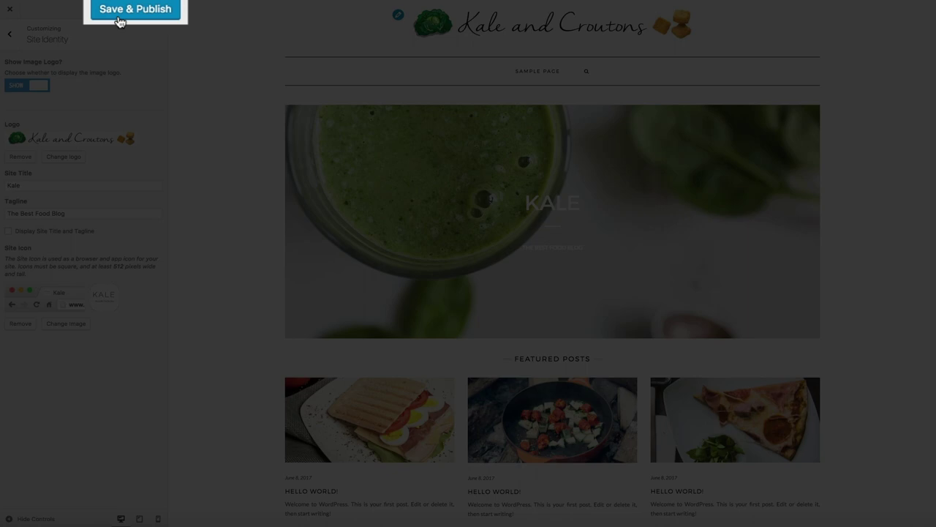
Save & Publish the logo and site icon changes, then exit the Customizer to the Dashboard
click(118, 17)
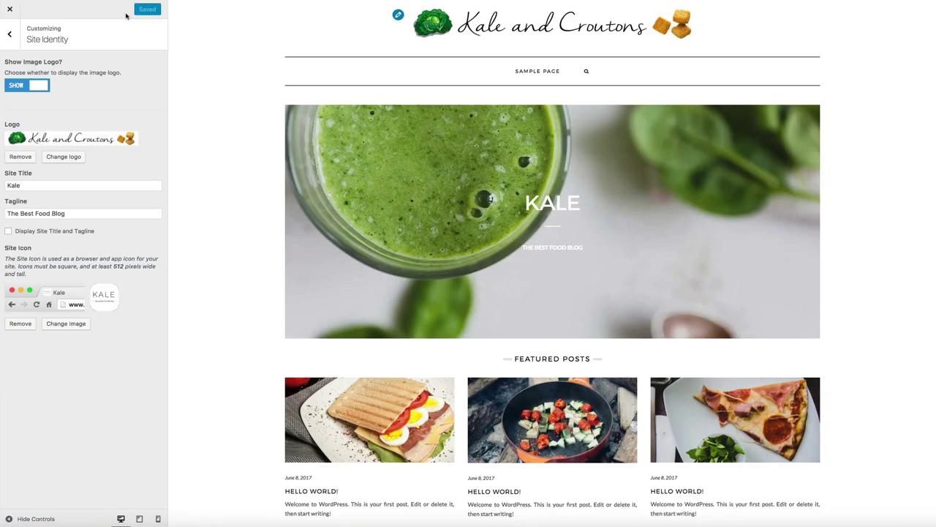
click(10, 9)
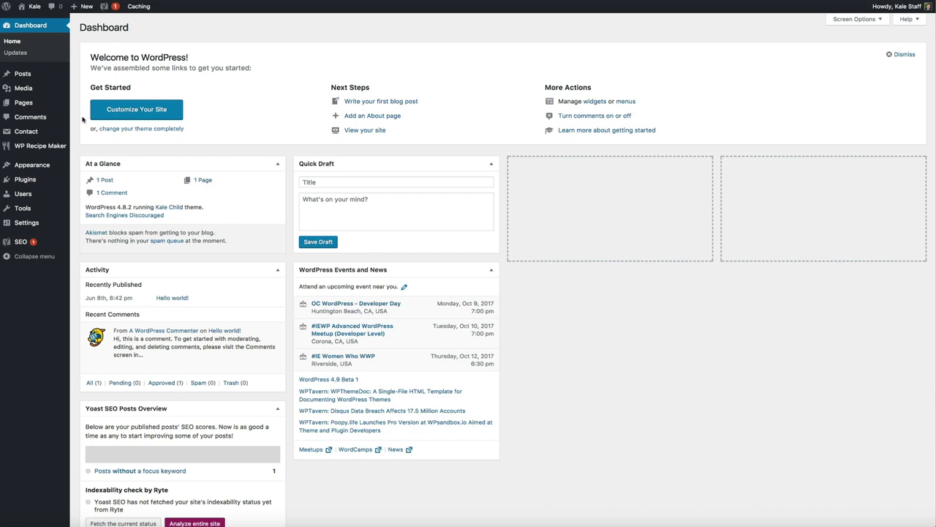
mouse_move(38, 108)
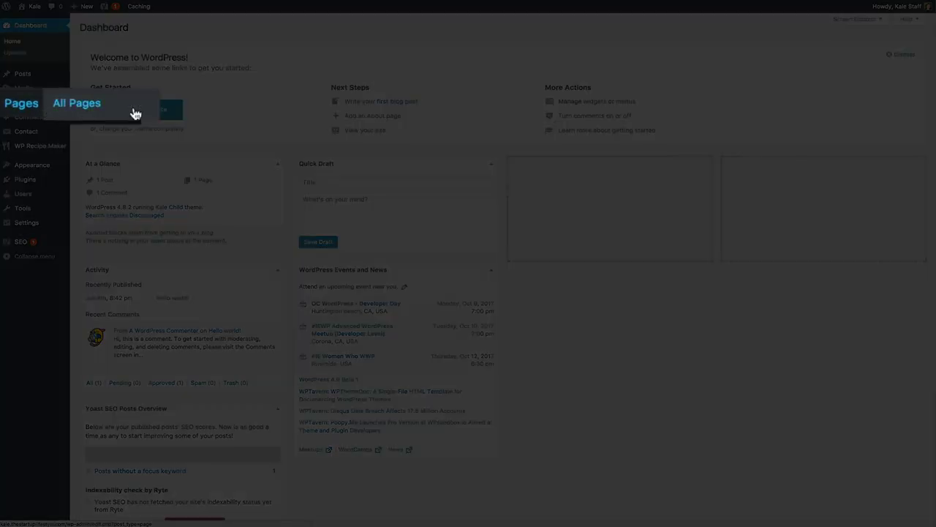
Move the Sample Page and WPForms Preview pages to the Trash with the Move to Trash bulk action
click(135, 113)
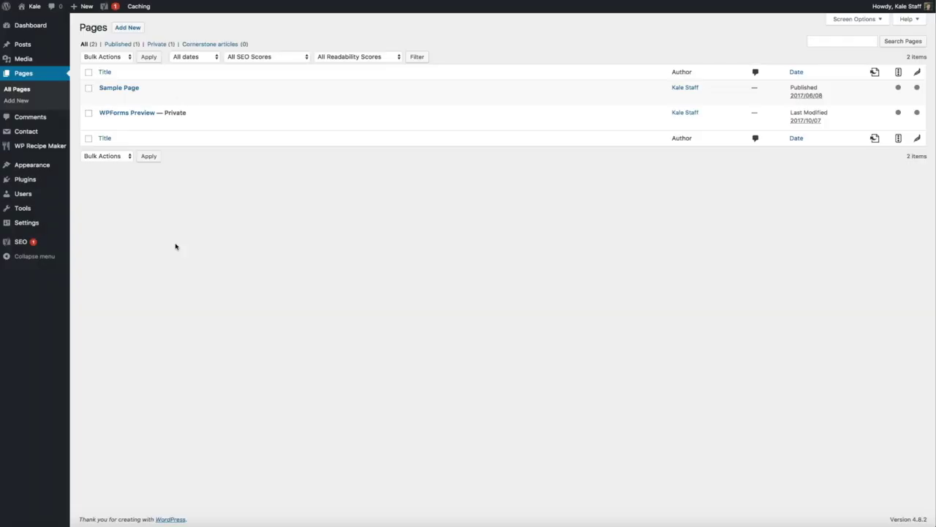
click(88, 88)
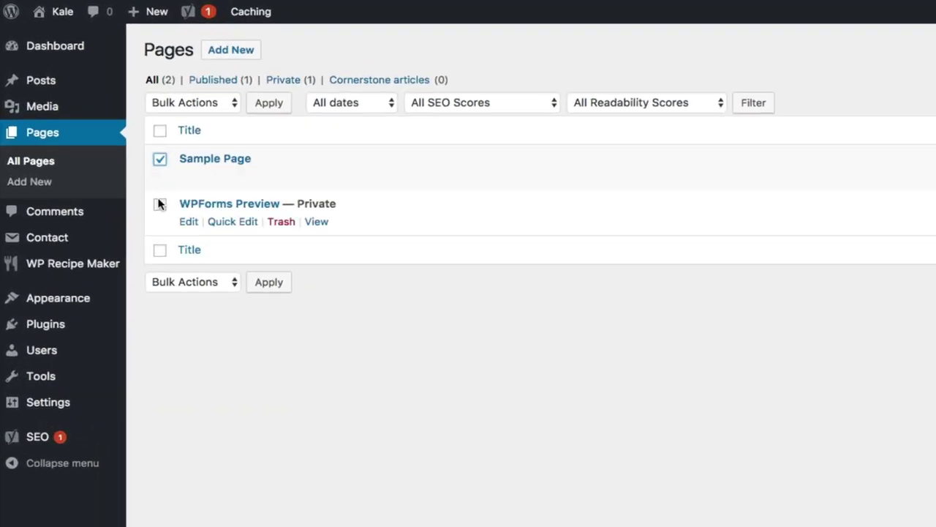
click(159, 203)
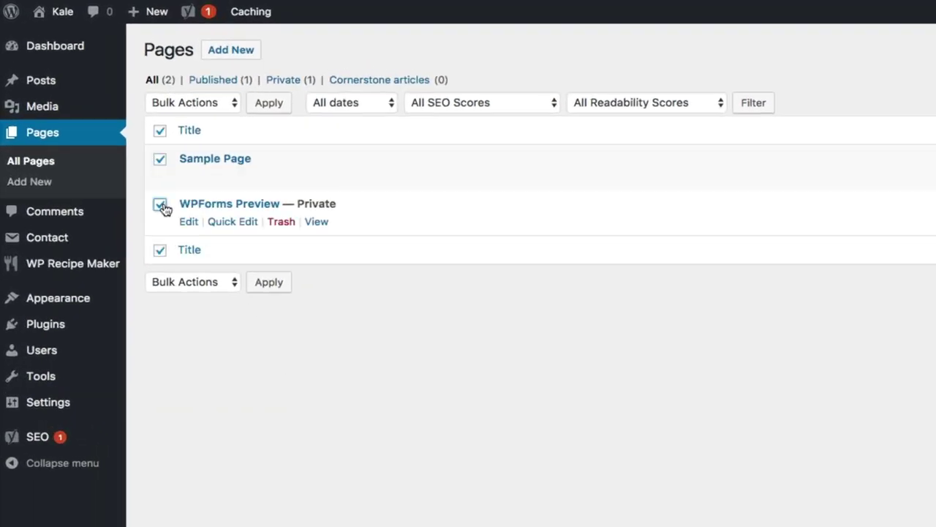
click(233, 104)
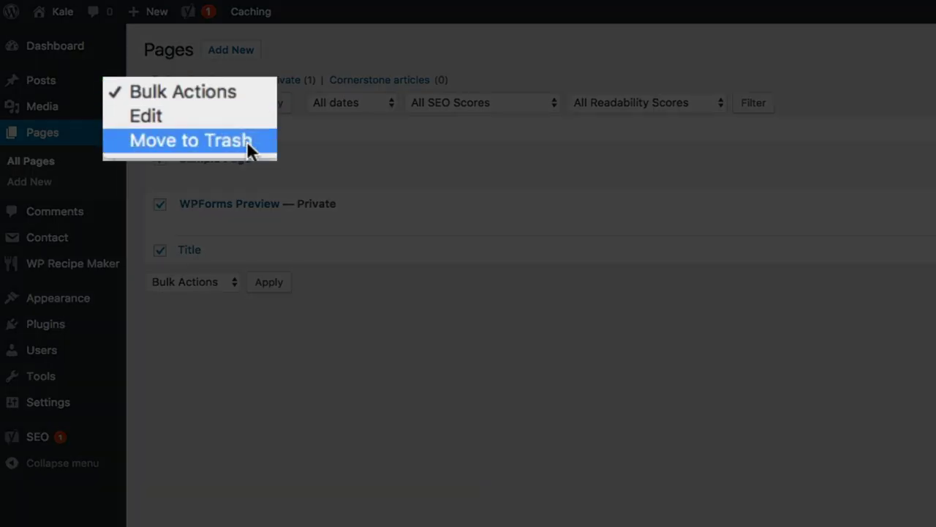
click(249, 146)
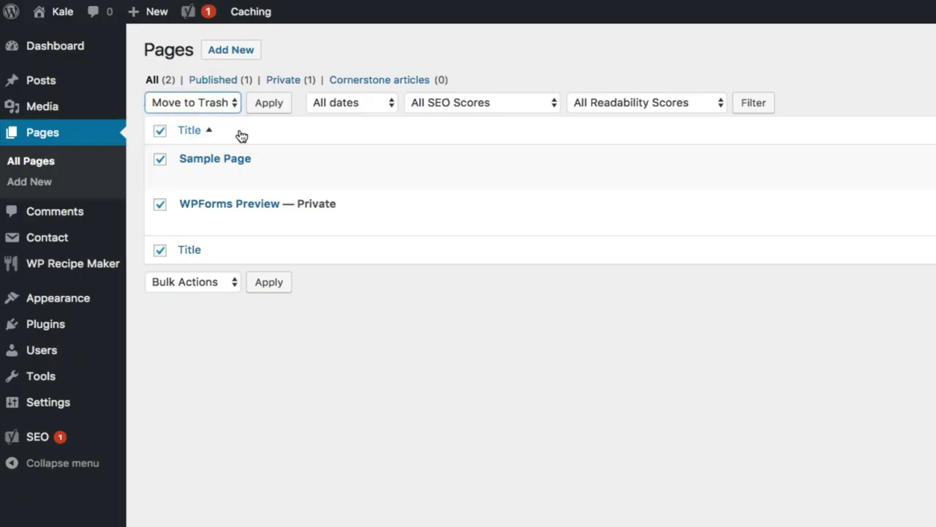
click(269, 104)
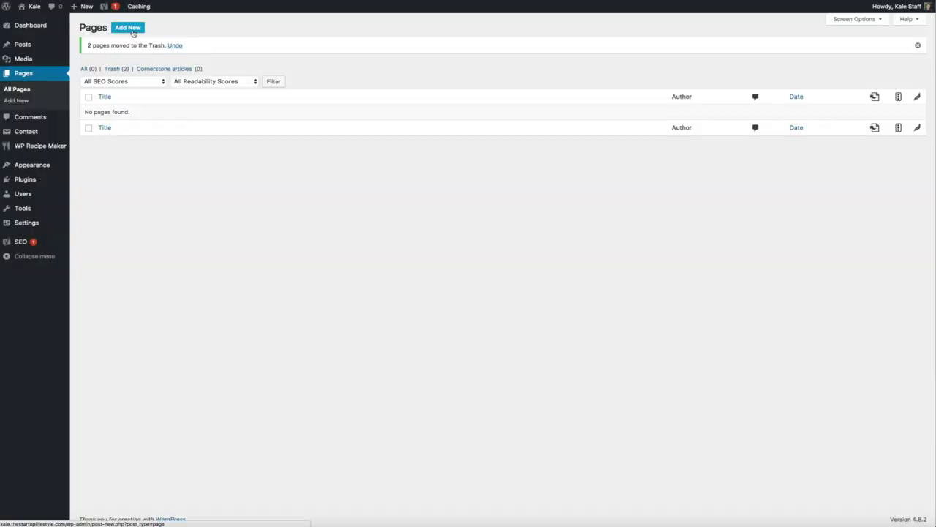
Create a new empty page titled 'About' and publish it at the /about/ permalink
click(133, 33)
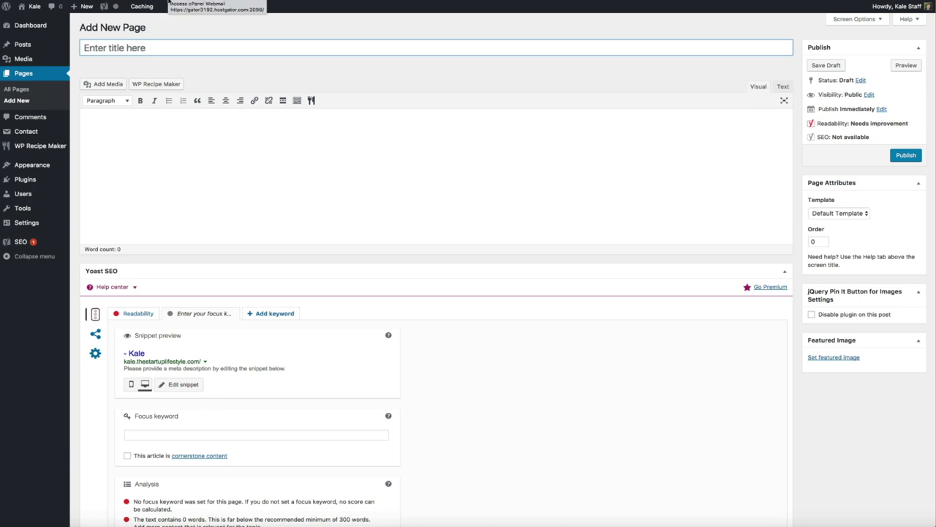
click(137, 47)
text(About)
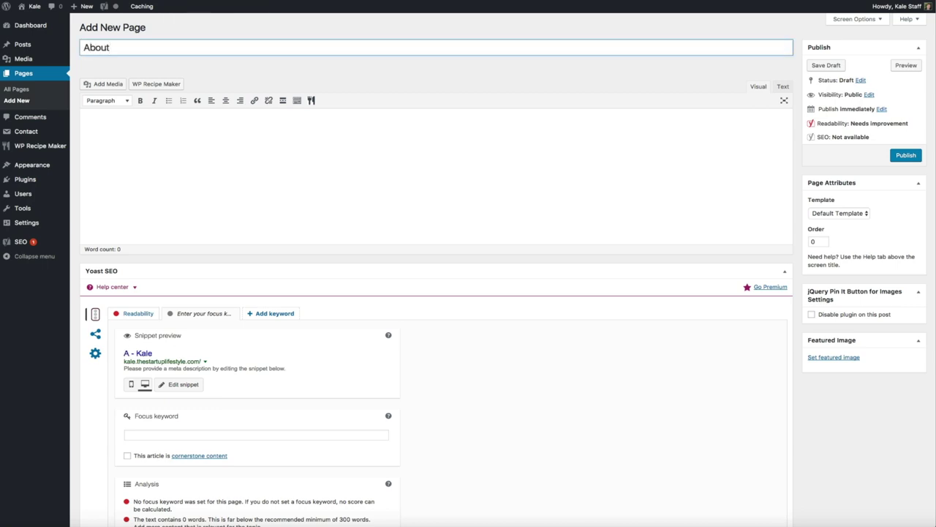
scroll(138, 46, down, 1)
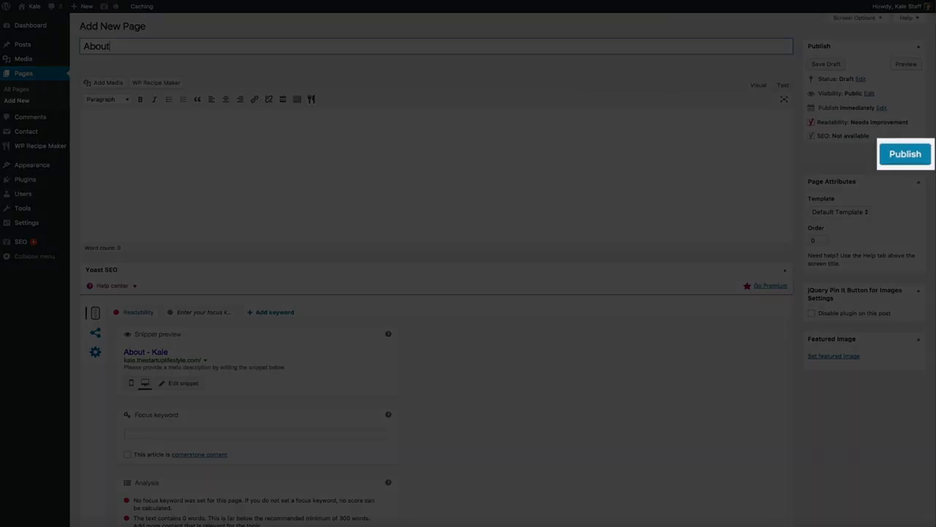
click(911, 160)
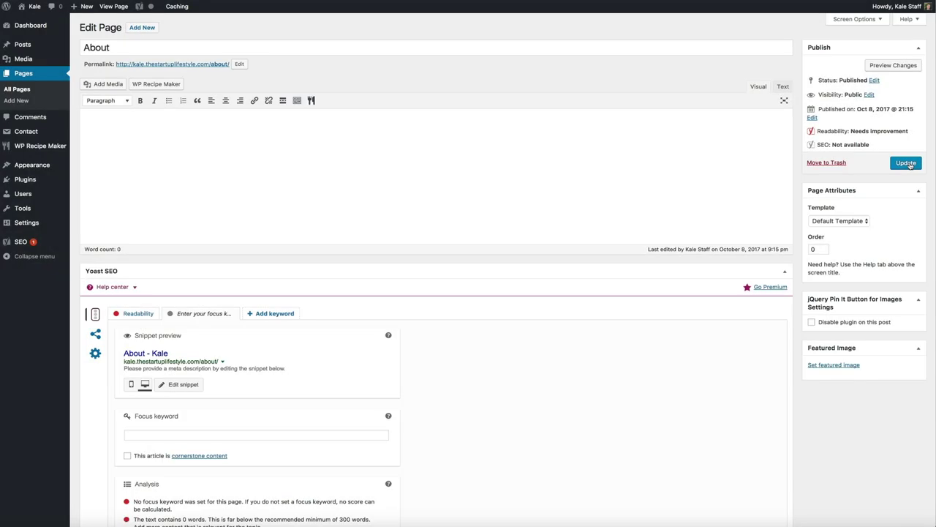
Add a new empty page titled 'Recipes' and publish it
click(142, 29)
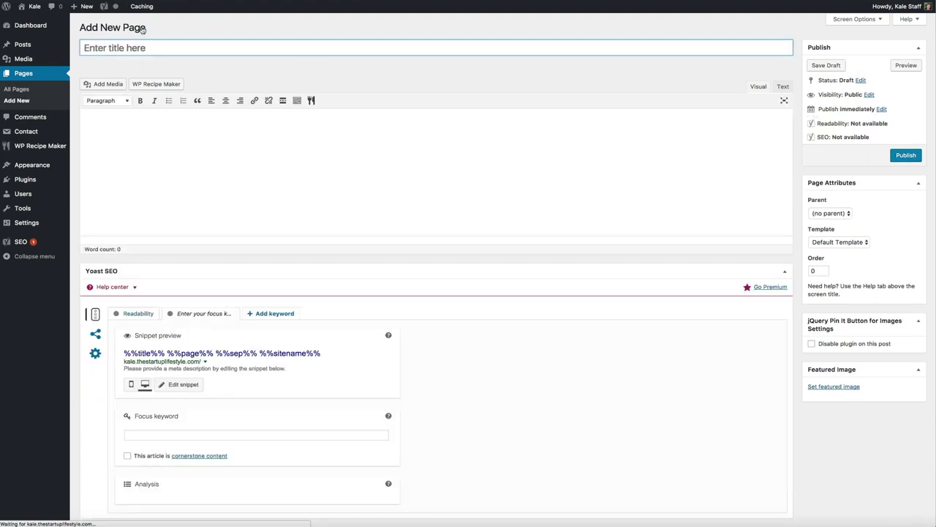
click(103, 49)
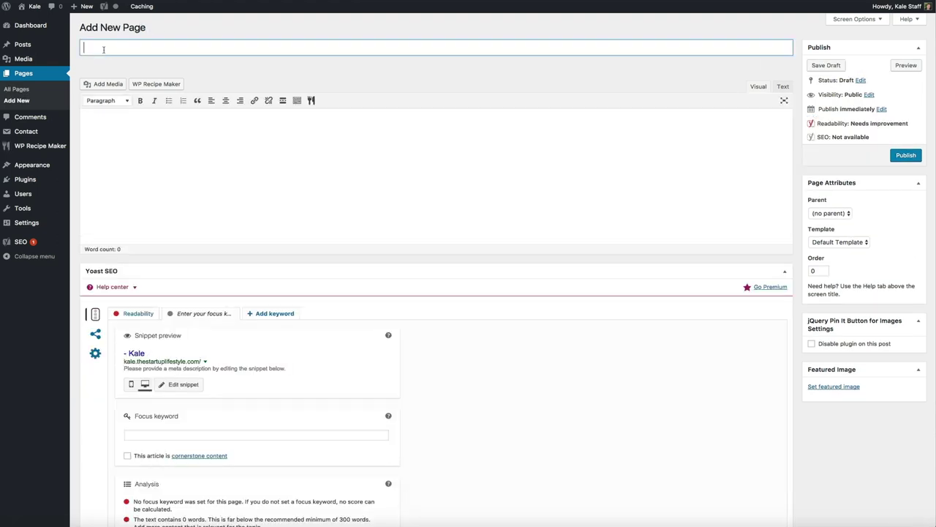
text(Recipes)
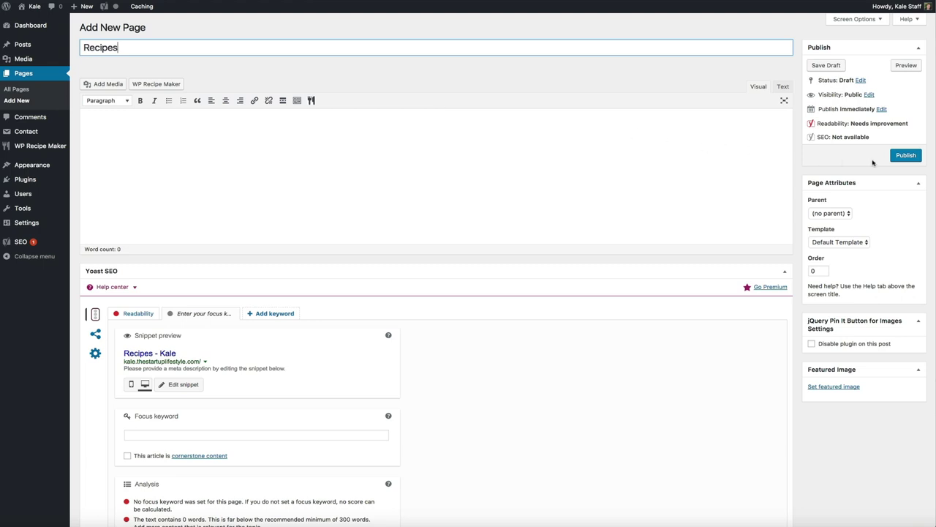
click(904, 157)
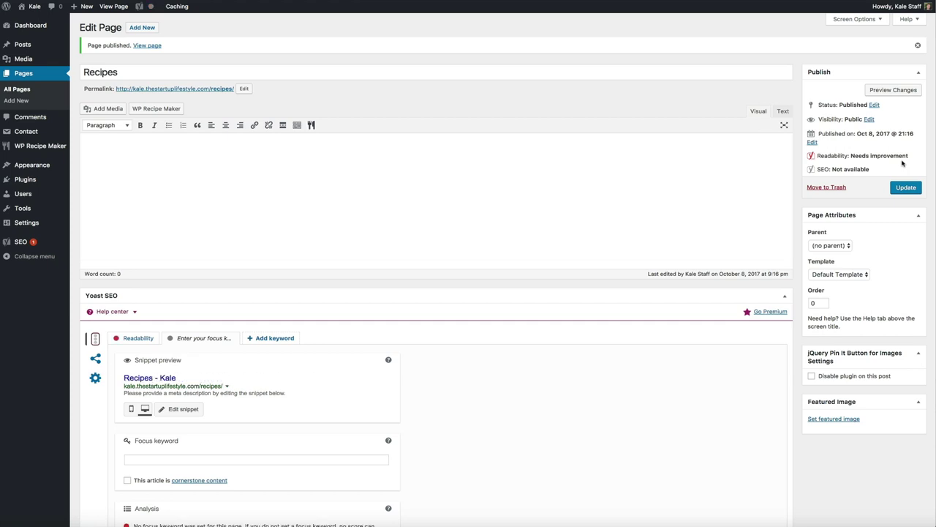
Add a new empty page titled 'Contact' and publish it
click(151, 32)
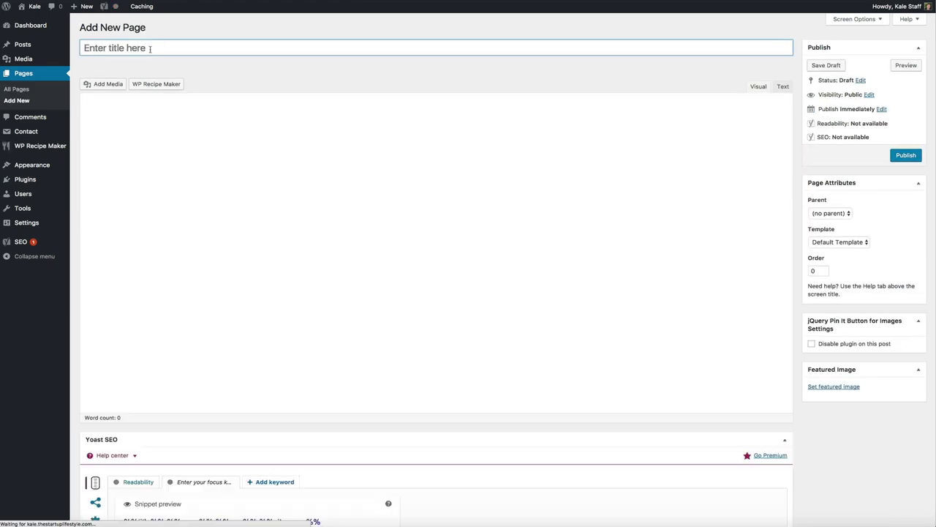
click(149, 48)
text(Contac)
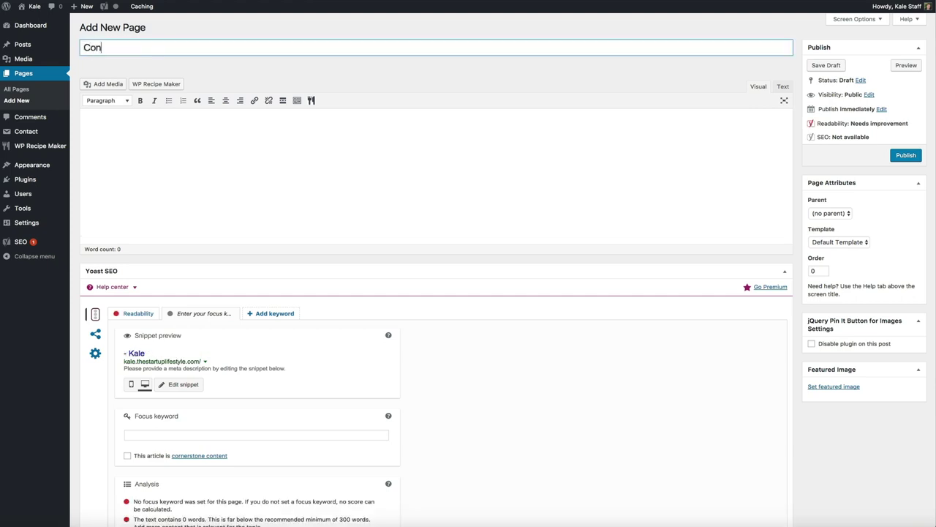
text(t)
click(907, 161)
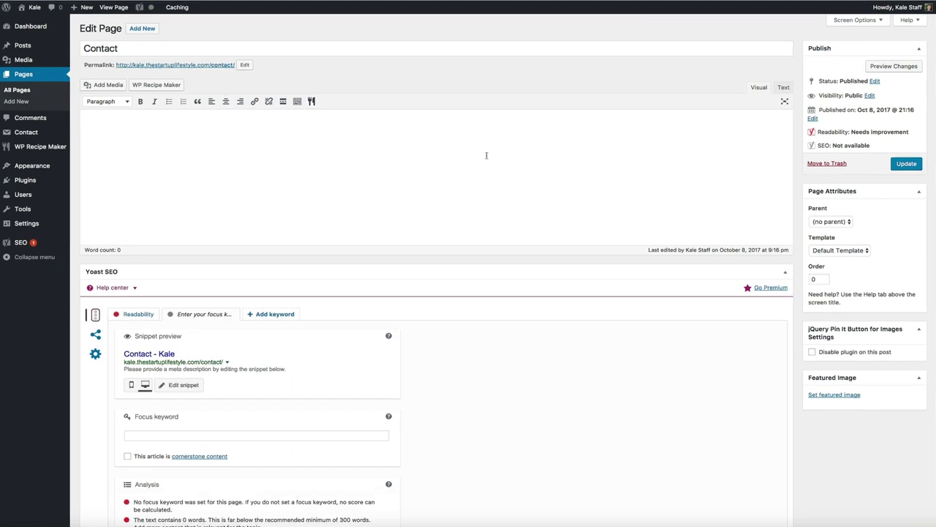
Add a new empty page titled 'Blog' and publish it at /blog/
click(145, 31)
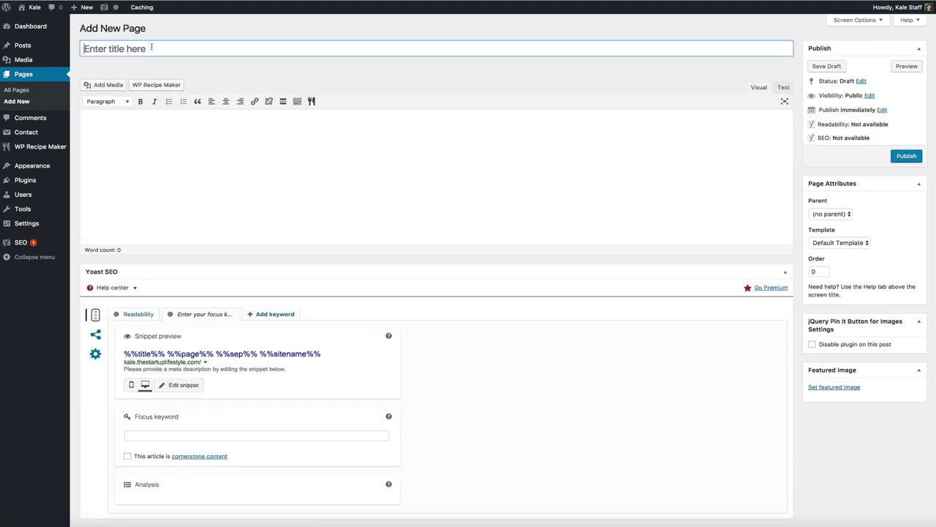
text(Blog)
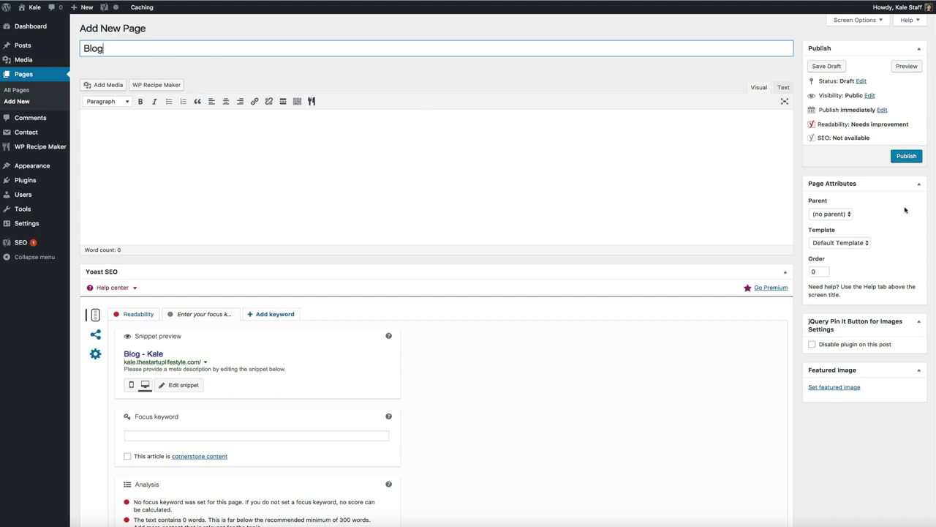
click(907, 156)
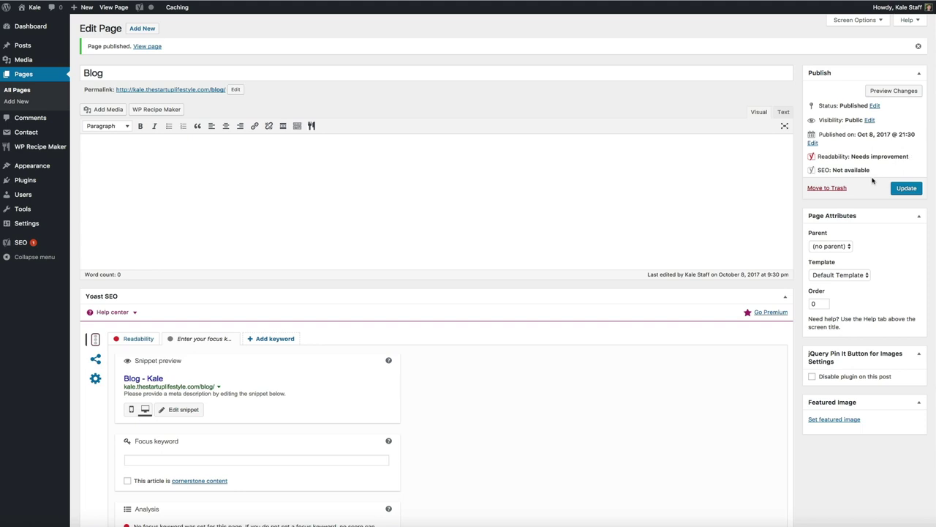
Visit the live Kale site and go to the Menus screen from the admin bar
click(40, 25)
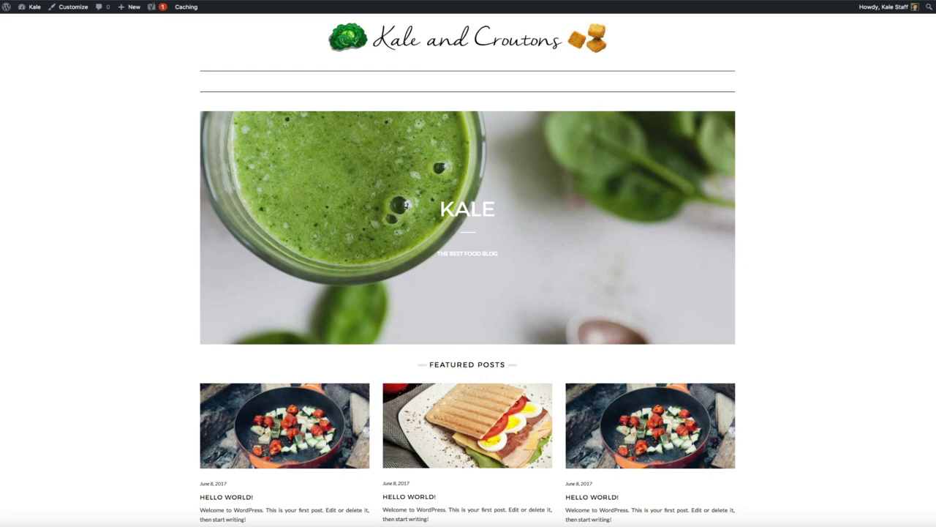
mouse_move(34, 7)
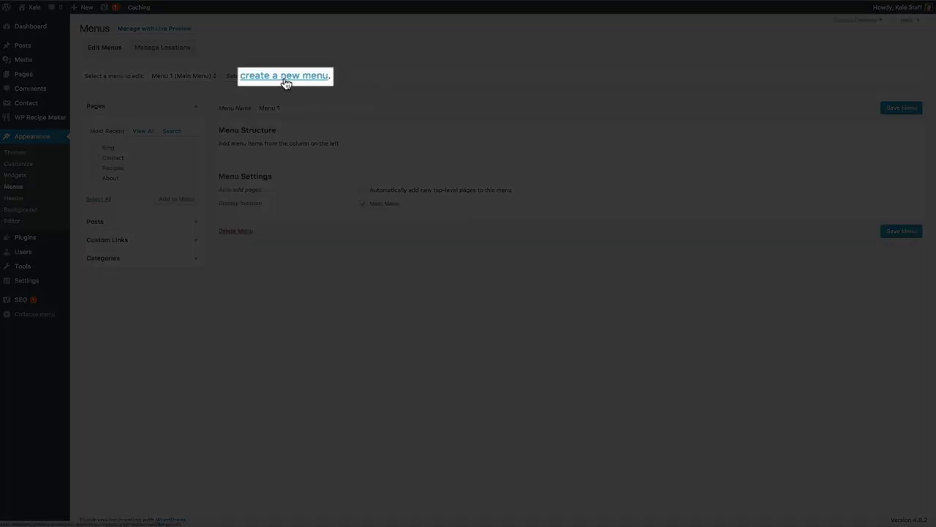
Create a new menu named 'New Primary Menu'
click(286, 77)
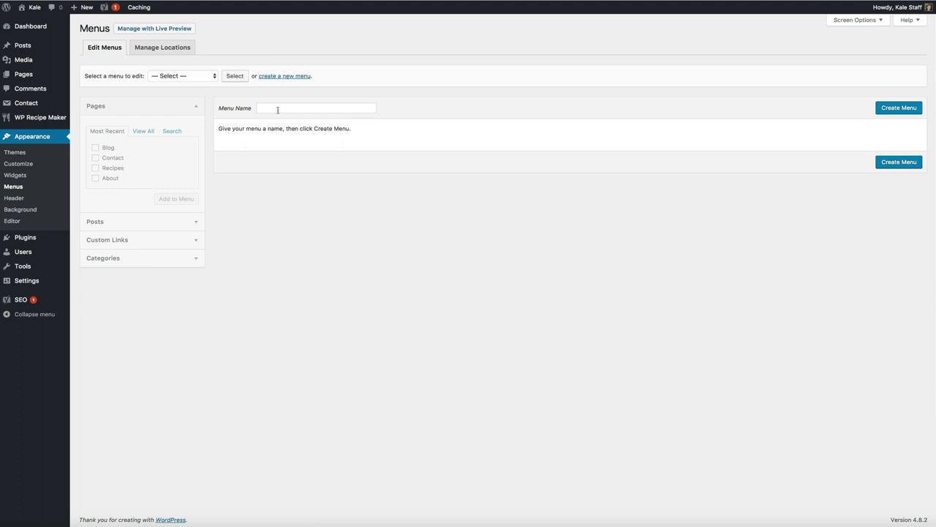
click(280, 109)
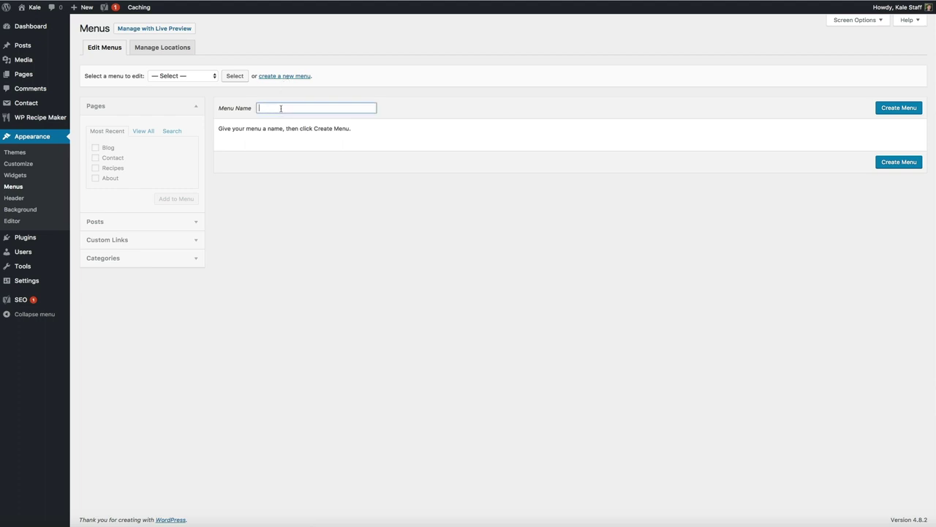
text(New Primary Menu)
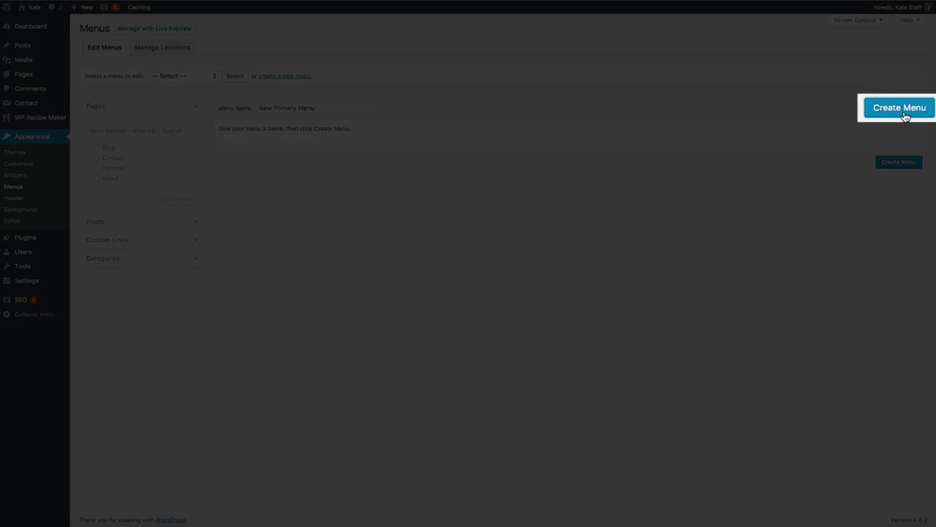
click(904, 114)
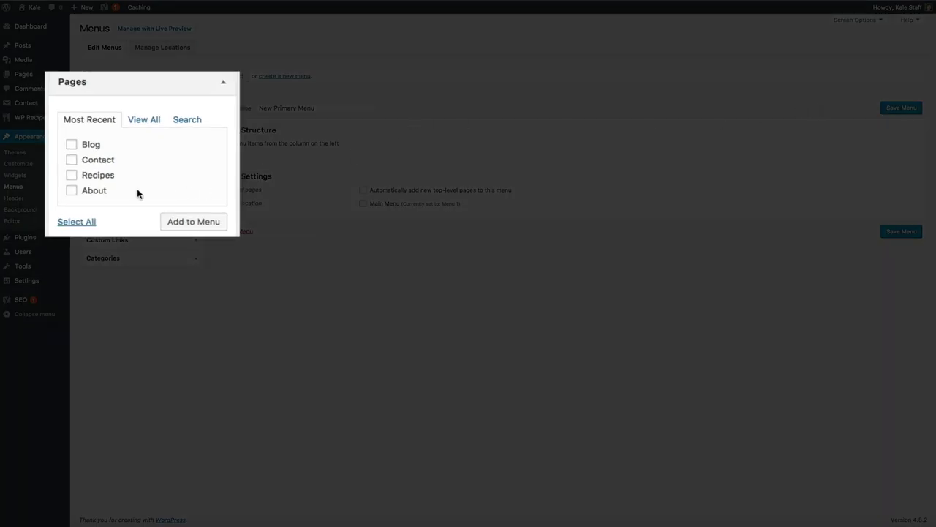
Add the About, Recipes, Contact and Blog pages to New Primary Menu
click(71, 191)
click(71, 175)
click(71, 159)
click(71, 144)
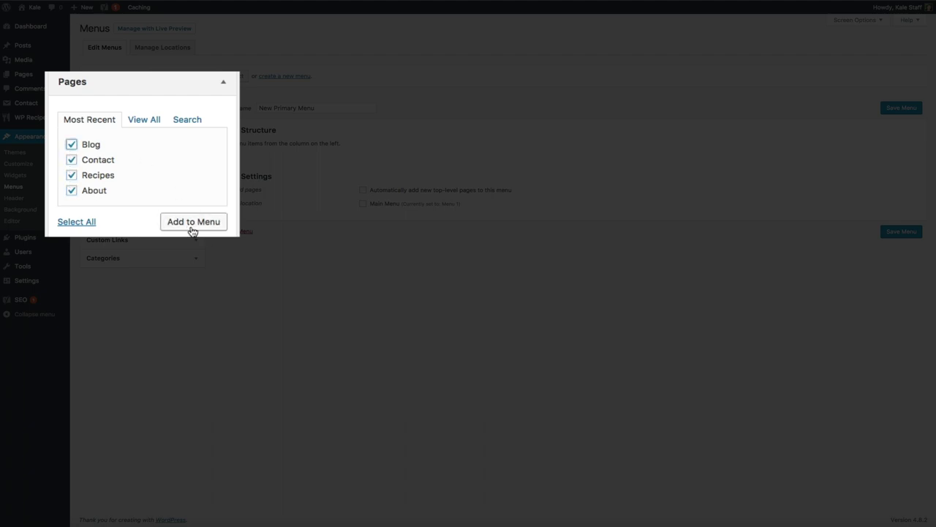
click(192, 230)
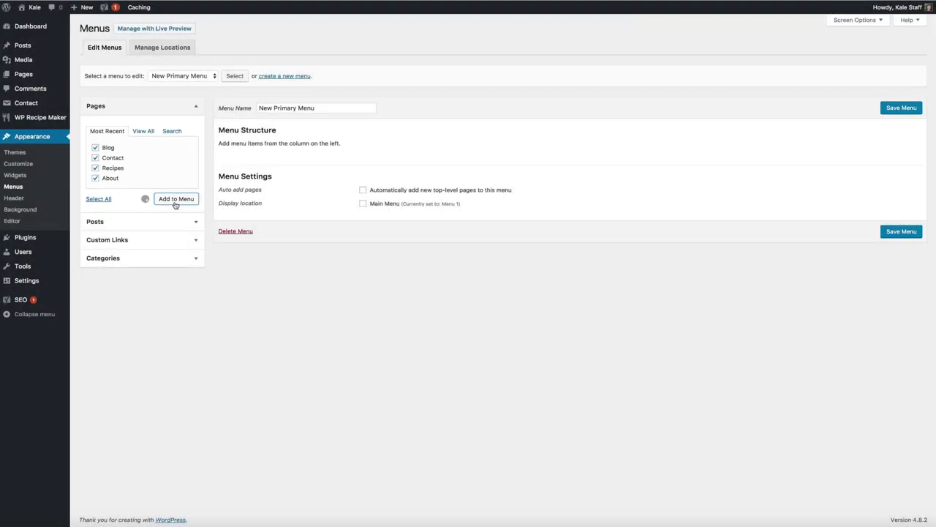
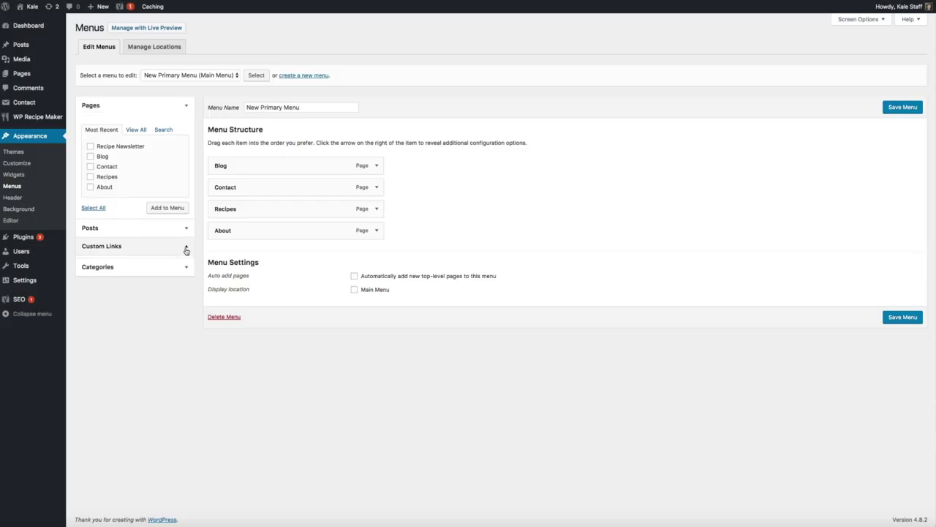
Add a 'Home' custom link pointing to the pasted site URL to the menu
click(185, 249)
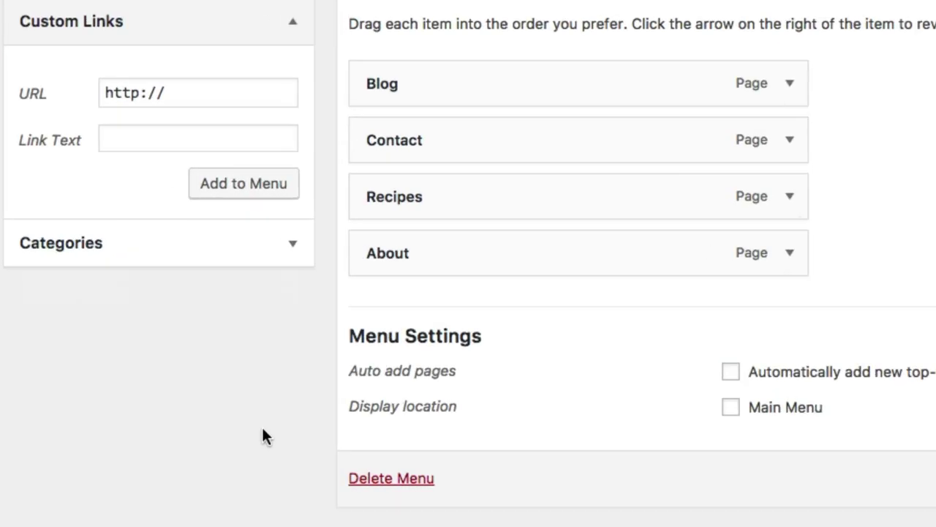
click(175, 138)
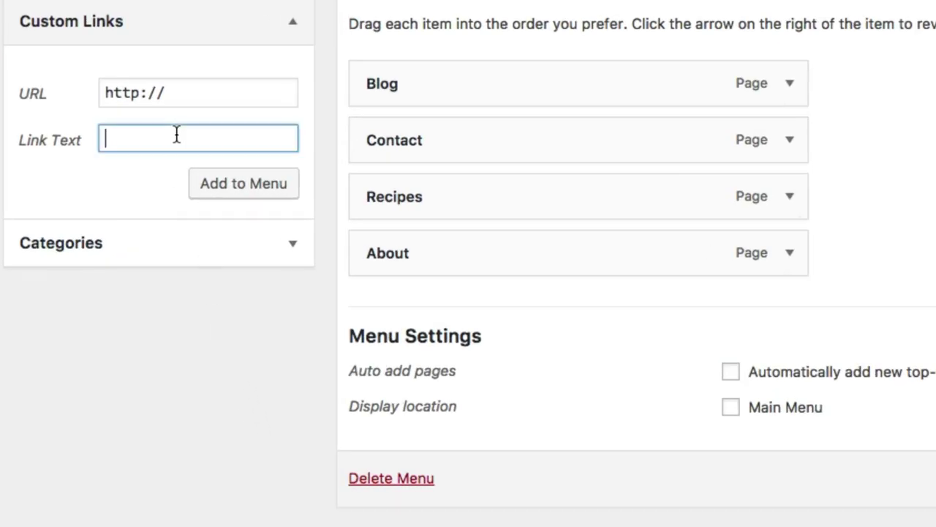
text(Home)
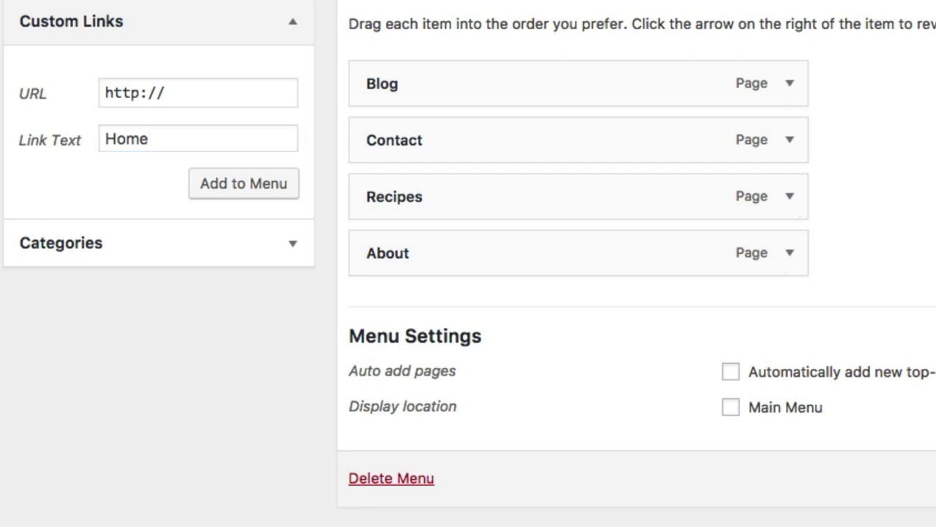
click(193, 88)
triple_click(193, 92)
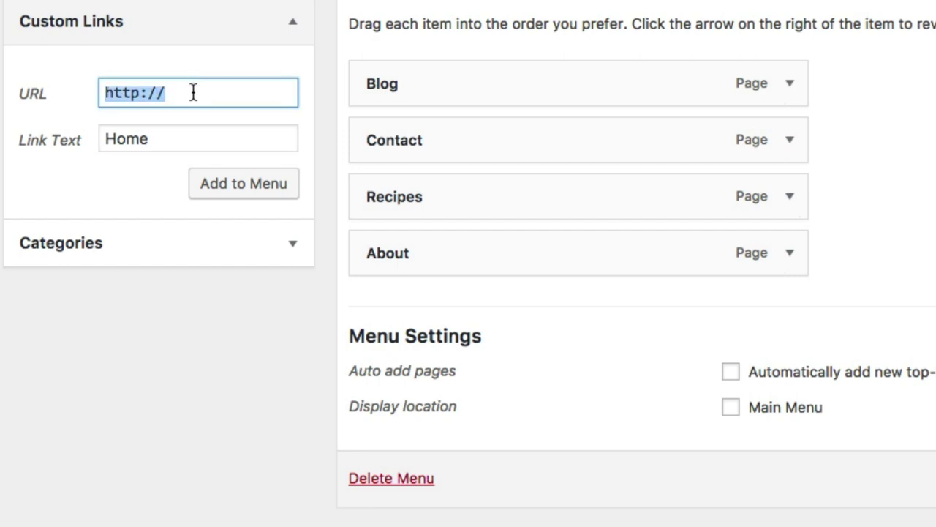
text(http://kale.thestartuplifestyle.com/)
triple_click(170, 92)
click(171, 92)
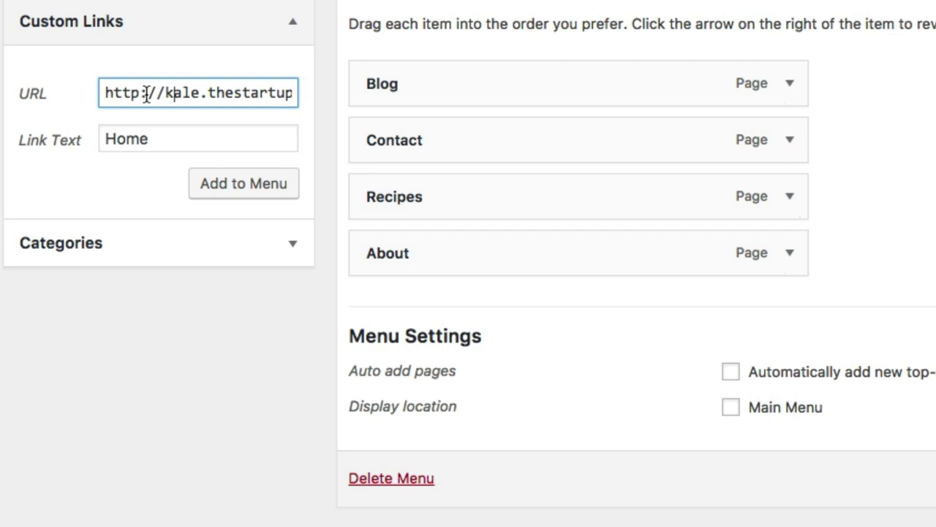
click(244, 183)
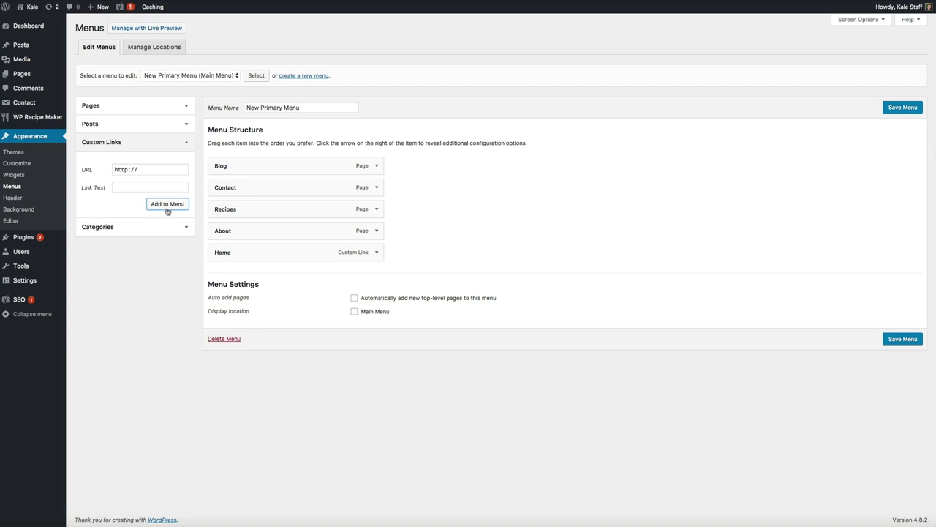
Reorder the items to Home, About, Recipes, Contact, Blog and tick the Main Menu location
drag(227, 252, 226, 165)
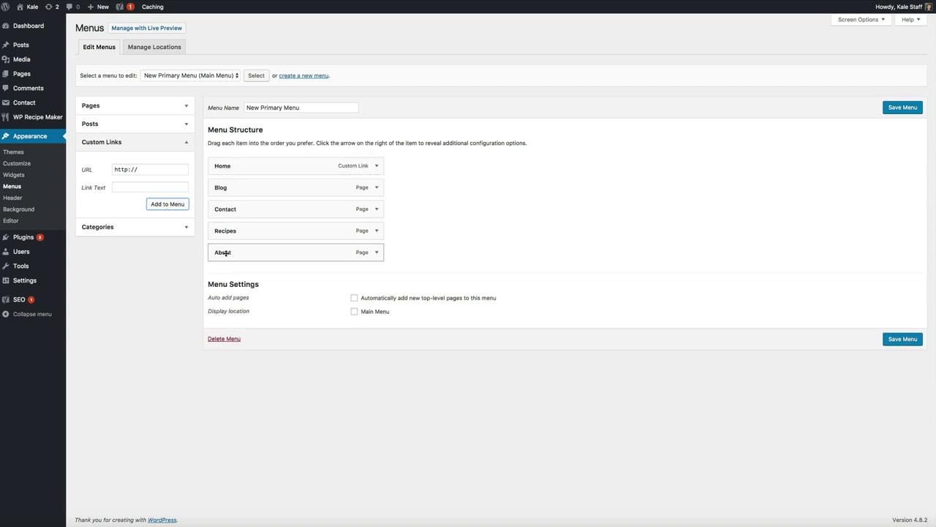
drag(226, 254, 224, 186)
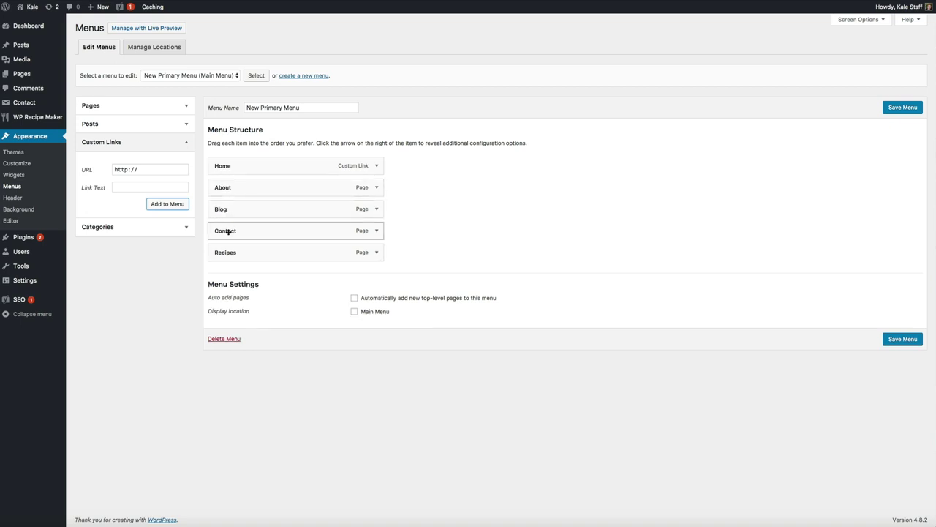
drag(225, 255, 218, 209)
drag(219, 250, 217, 231)
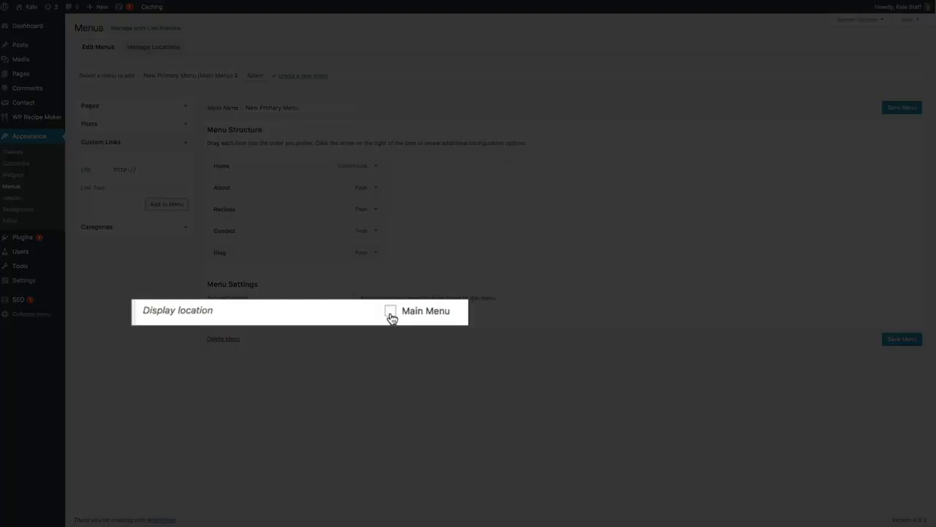
click(391, 312)
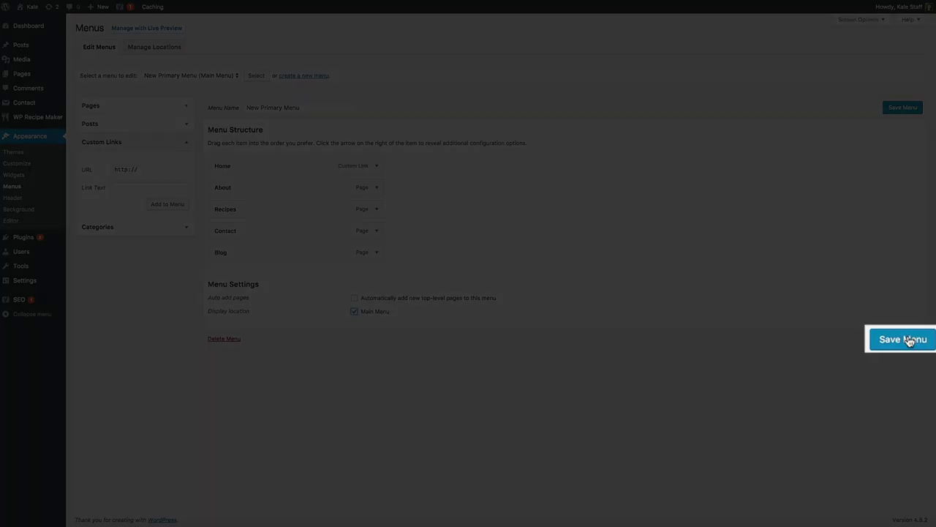
Save the New Primary Menu changes
click(909, 340)
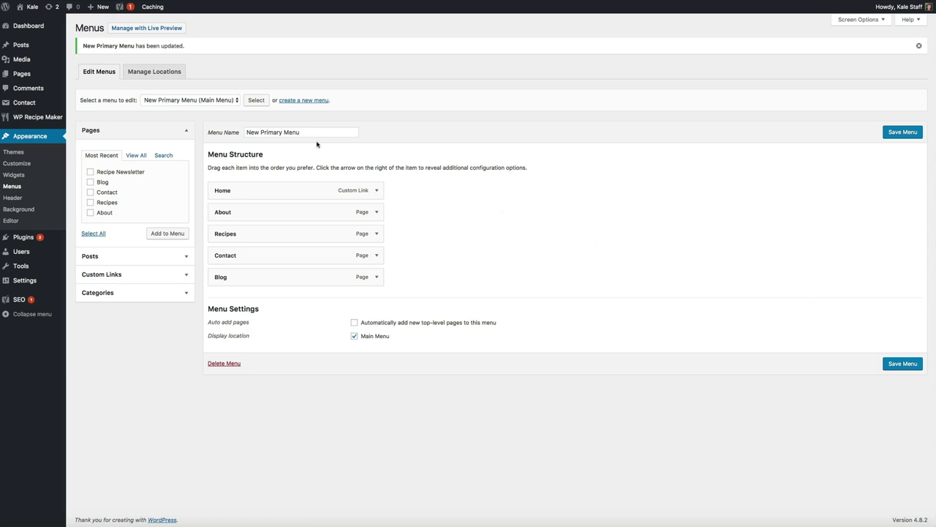
mouse_move(35, 8)
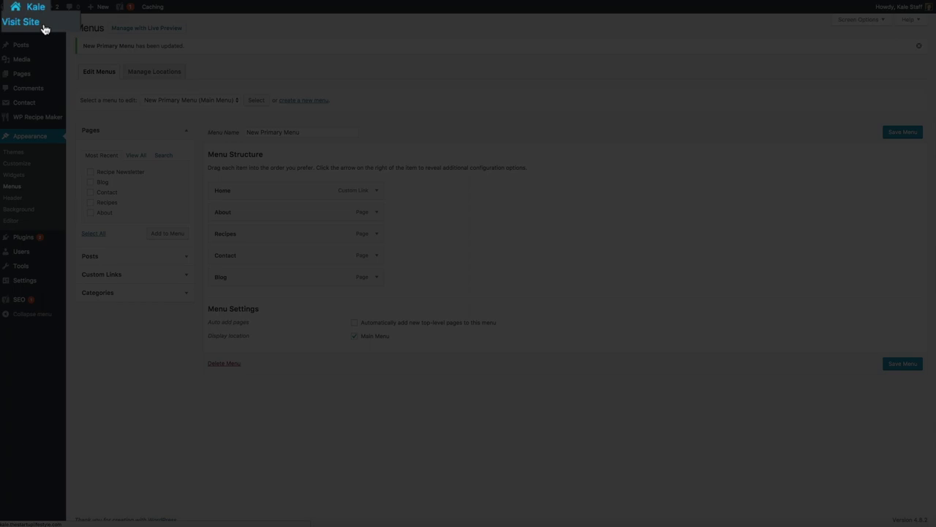
Visit the live Kale and Croutons site and scroll down its homepage
click(43, 26)
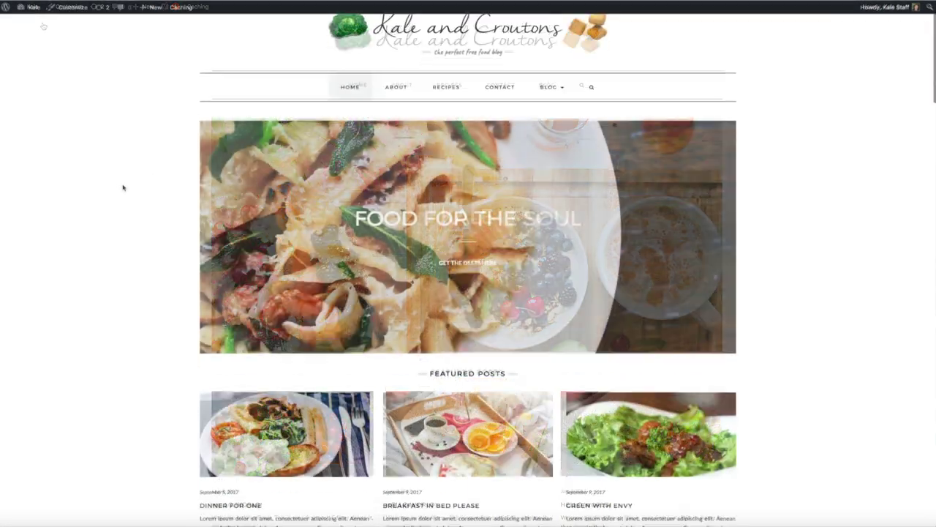
scroll(121, 188, down, 5)
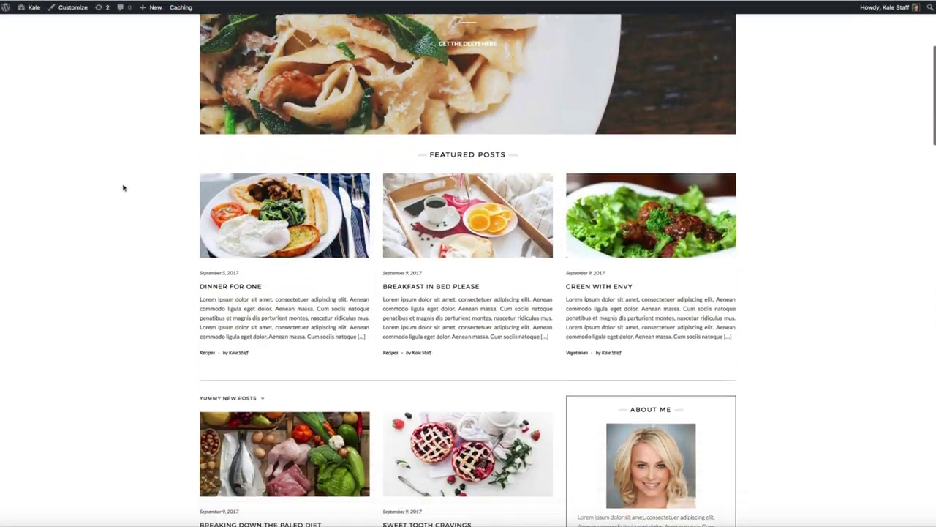
scroll(123, 188, down, 4)
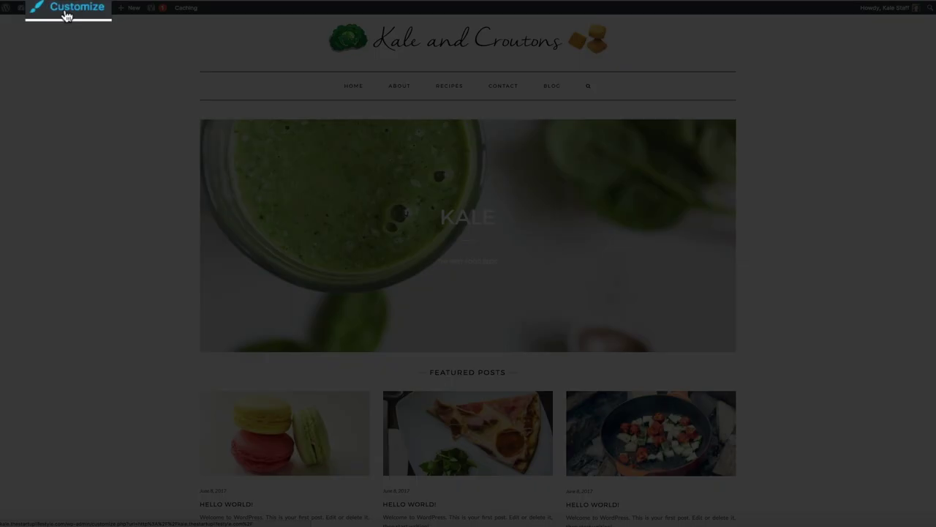
Open the Customizer's Widgets panel on Sidebar - Default - Bordered and list available widgets
click(66, 8)
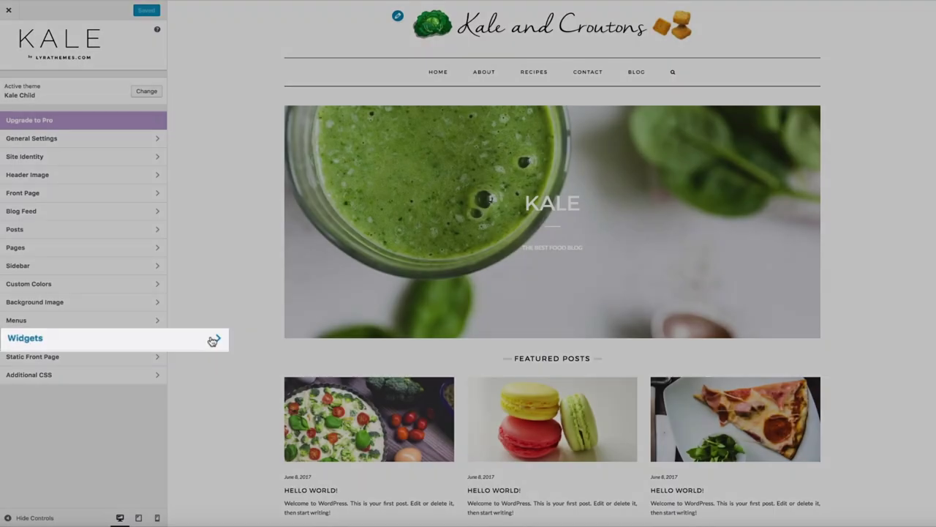
click(154, 338)
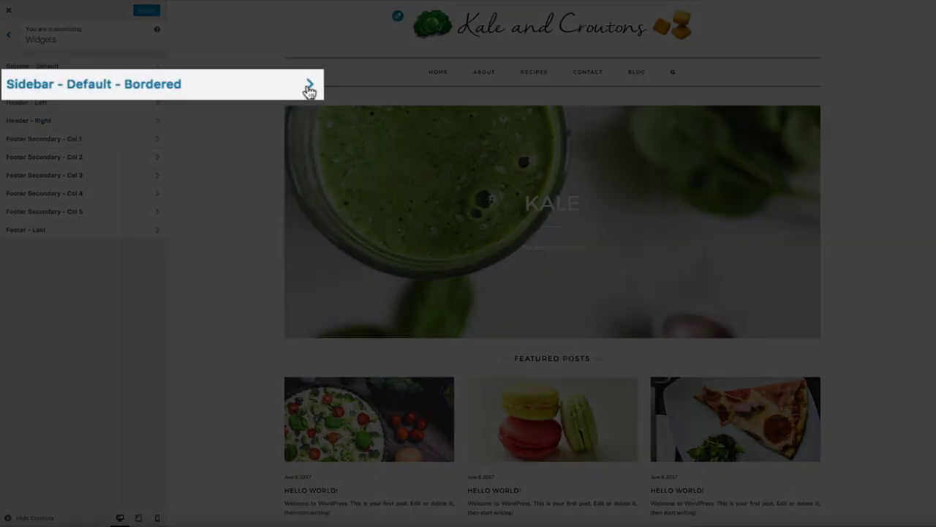
click(156, 88)
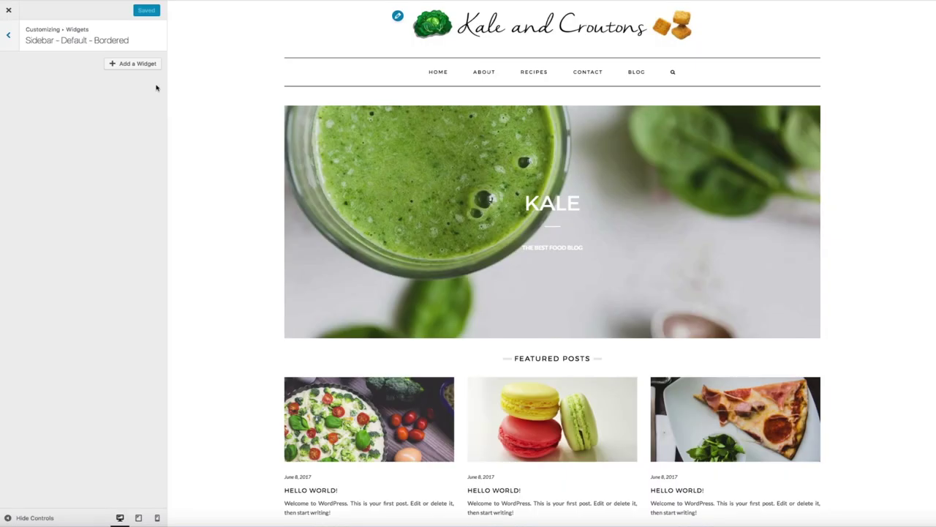
click(131, 66)
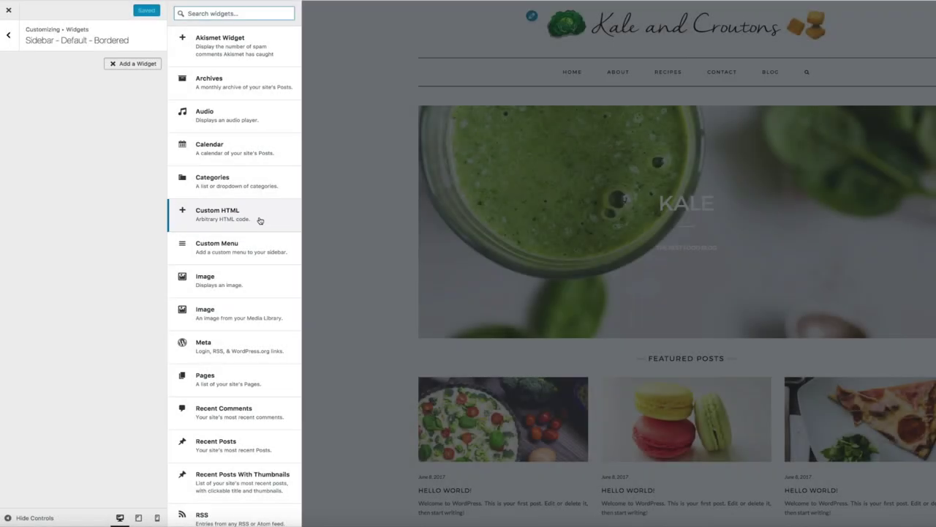
Add a Custom HTML widget titled 'About Me' to the sidebar and publish it
click(258, 220)
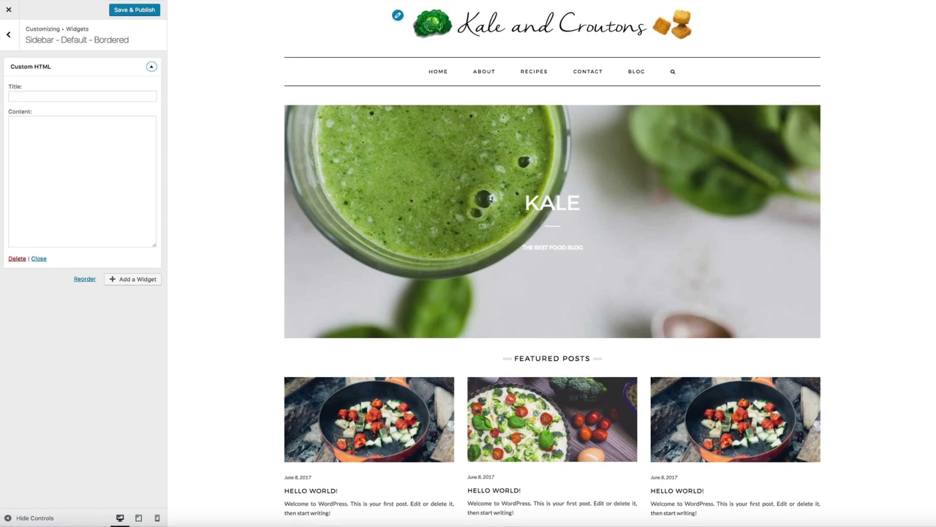
click(66, 95)
text(About Me)
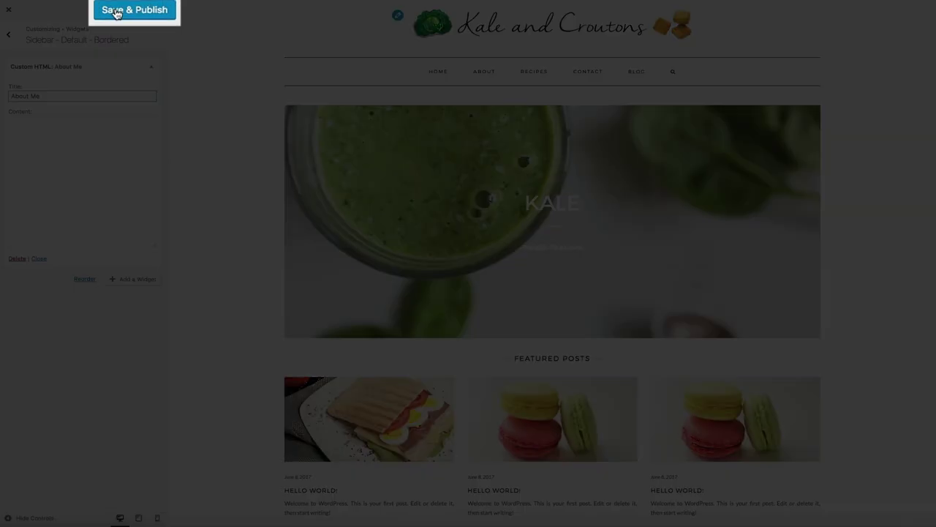
click(116, 12)
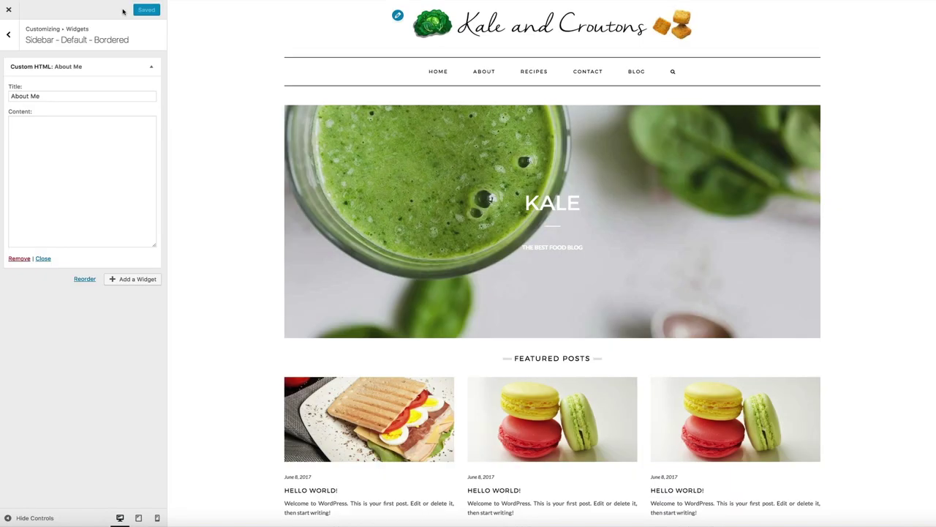
Close the Customizer and go to the admin Dashboard from the site menu
click(7, 12)
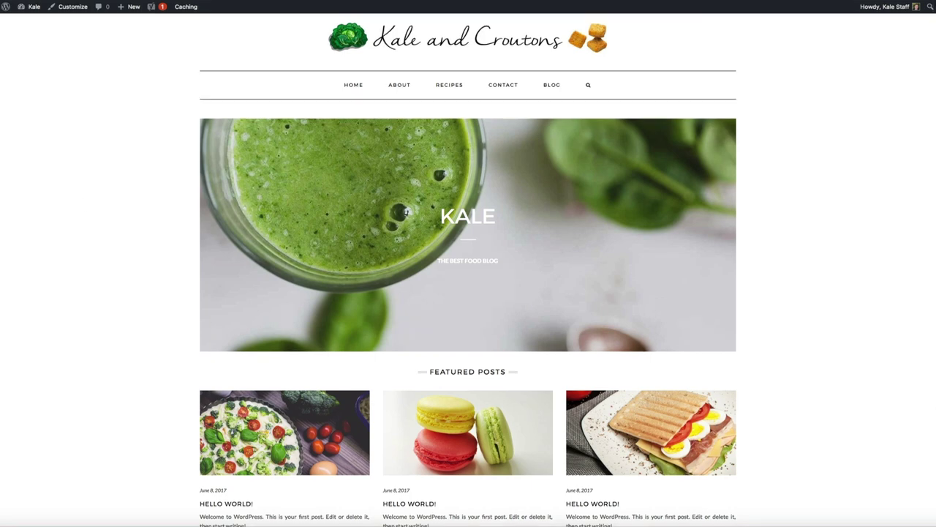
mouse_move(29, 9)
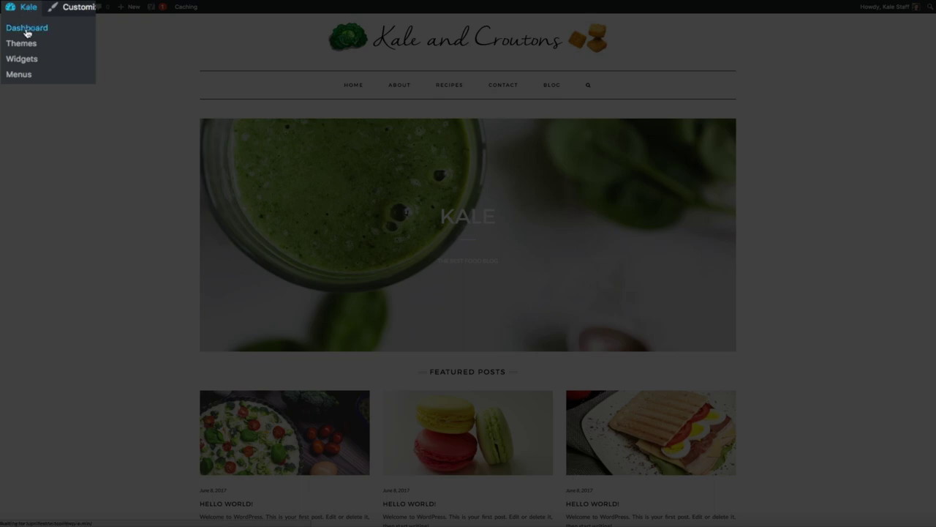
click(26, 29)
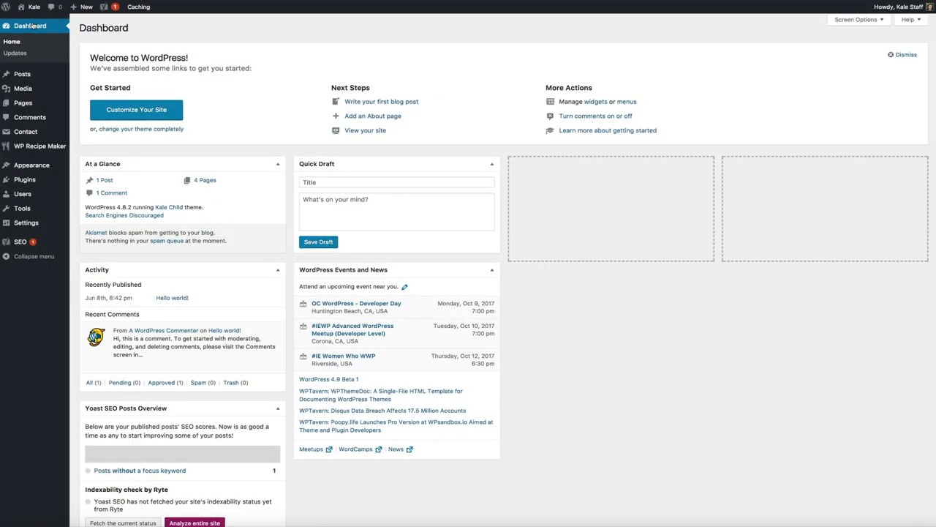
Upload the 'cara' portrait photo via Media > Add New
mouse_move(52, 90)
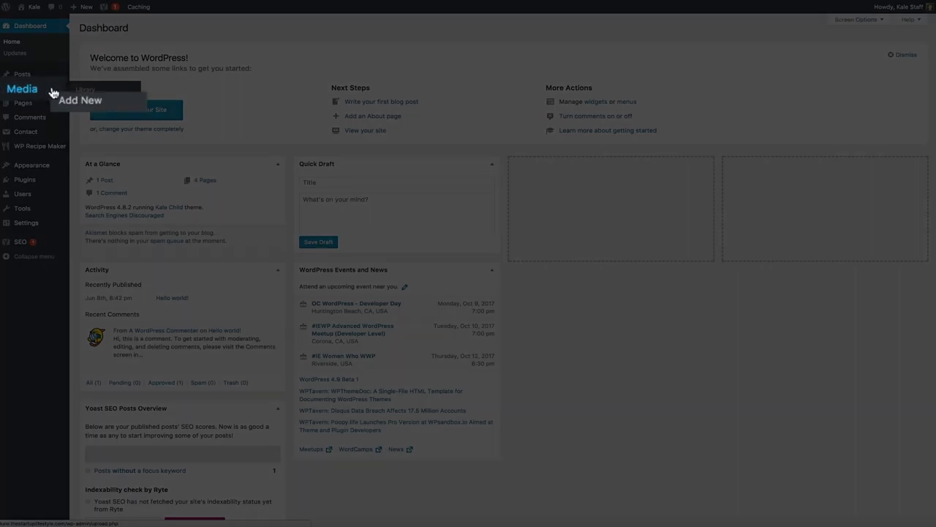
click(116, 103)
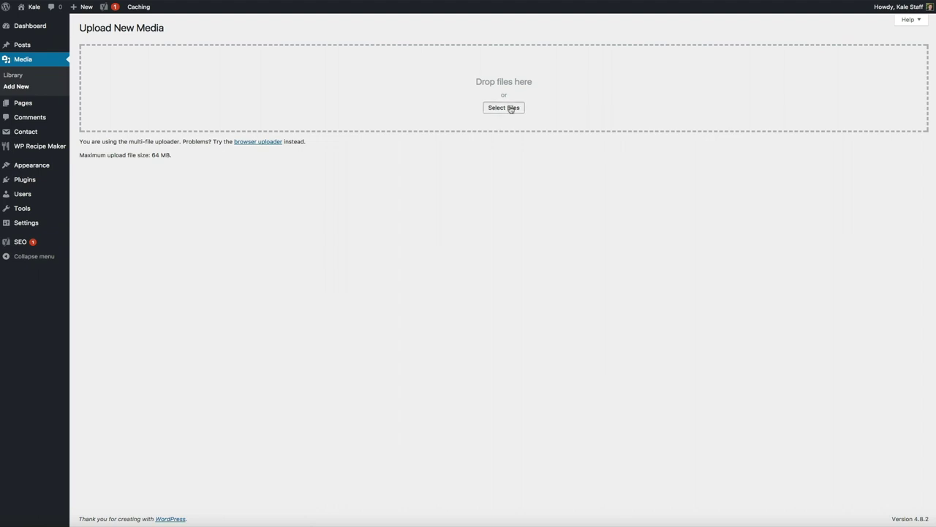
click(504, 107)
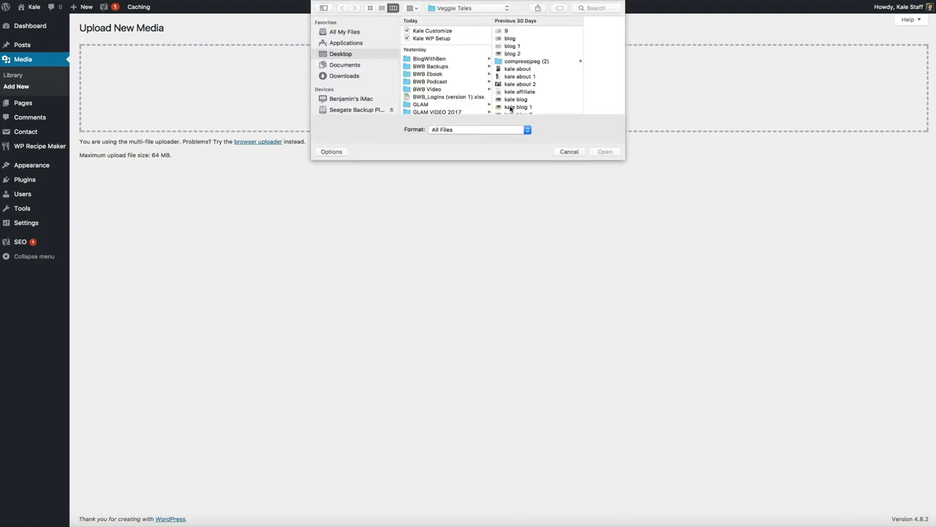
click(360, 34)
click(609, 8)
text(cara)
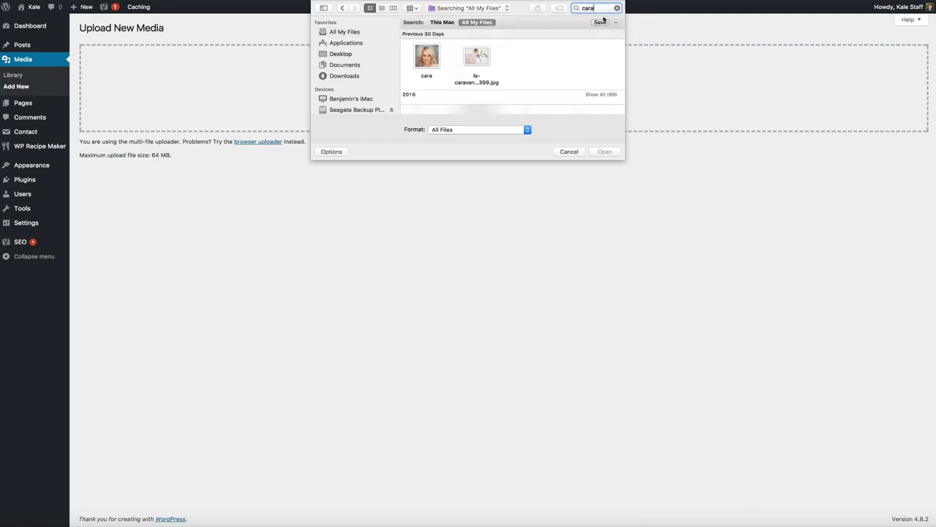
click(431, 59)
click(604, 152)
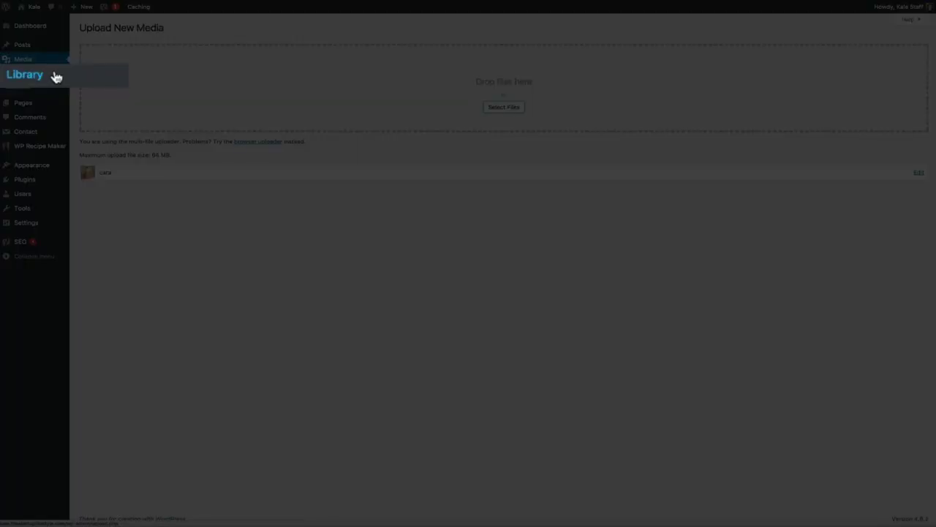
Copy the cara image's URL from its Attachment Details in the Media Library
click(29, 76)
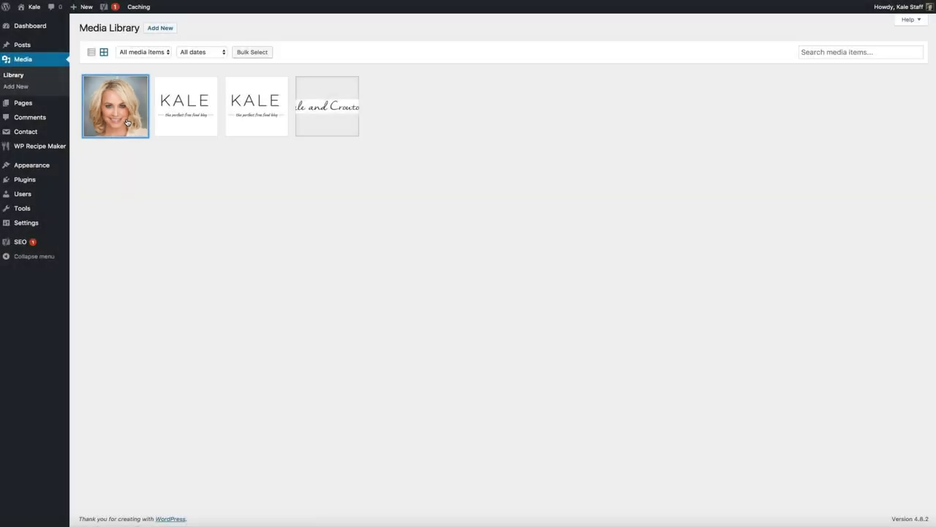
click(127, 121)
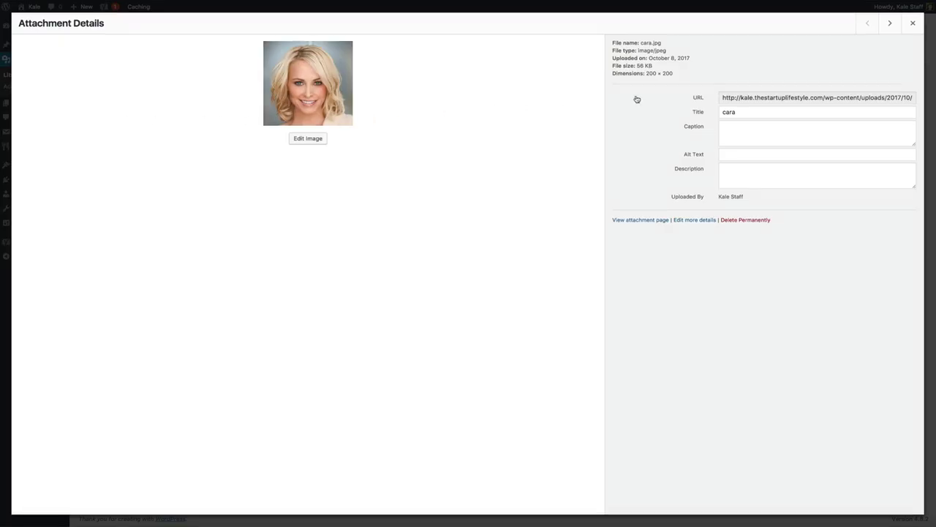
click(800, 100)
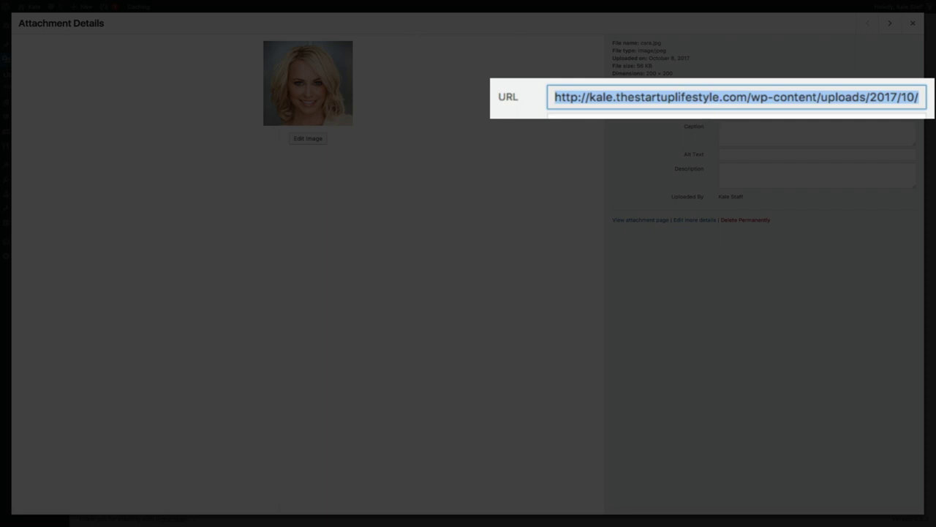
click(127, 121)
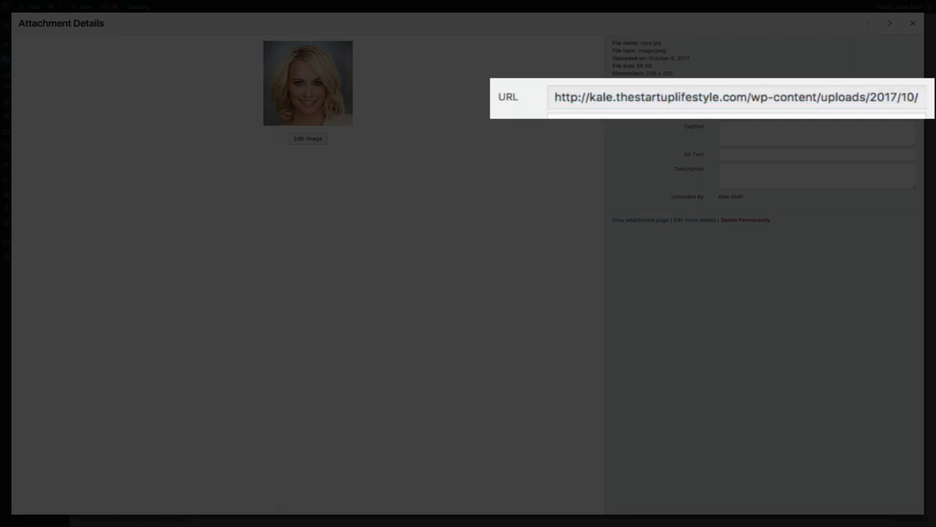
triple_click(707, 101)
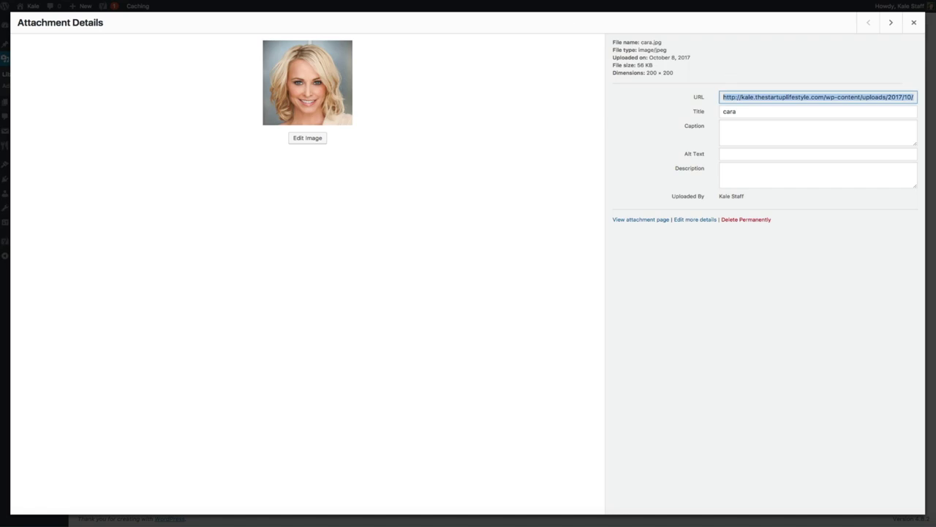
Close the image details and open the file picker for a new upload
click(914, 23)
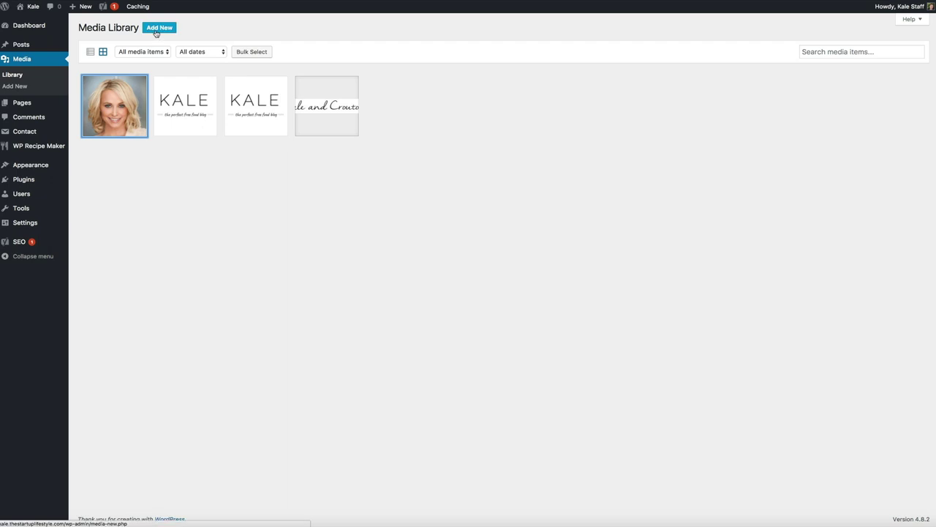
click(156, 30)
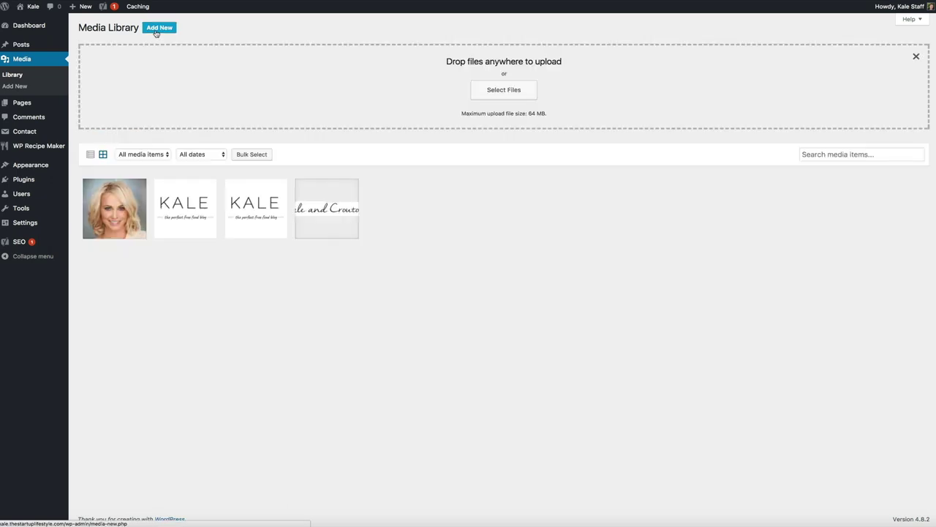
click(490, 94)
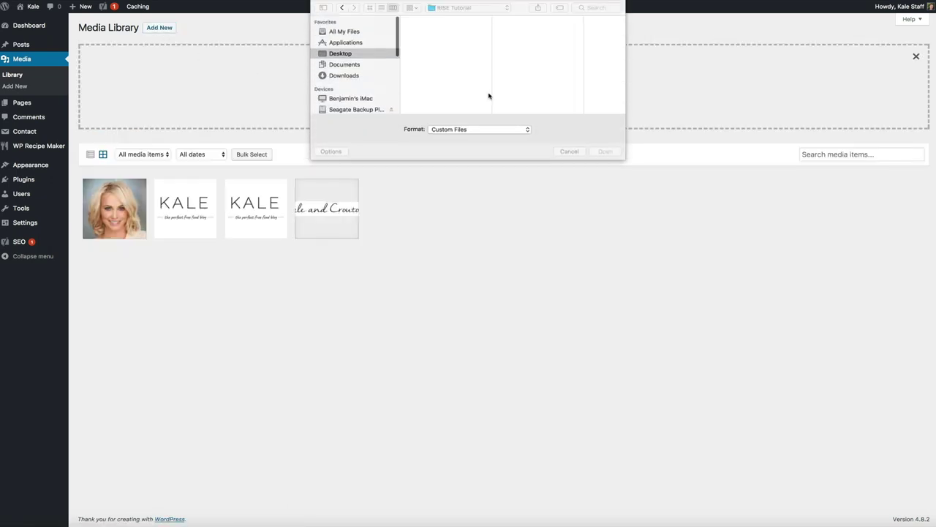
Find and upload the caley-sig signature image file
click(593, 7)
text(caley sig)
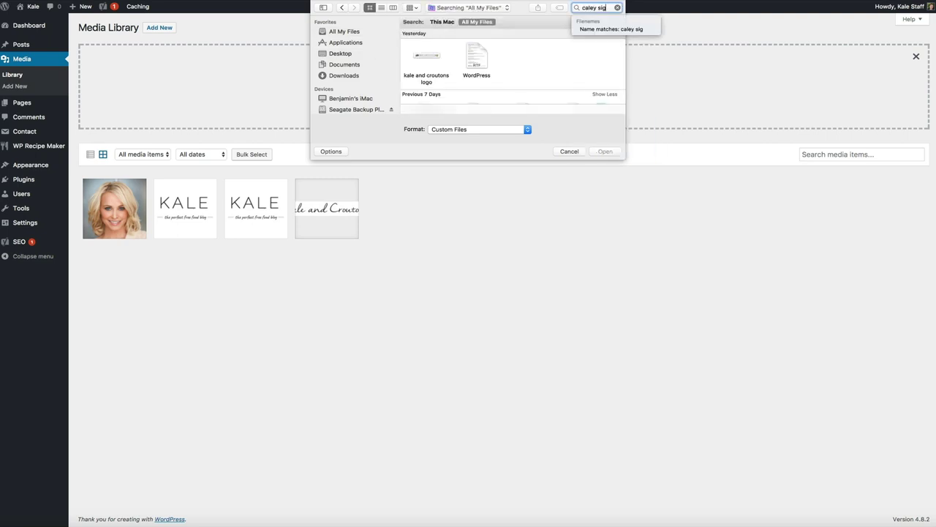
click(439, 61)
click(605, 151)
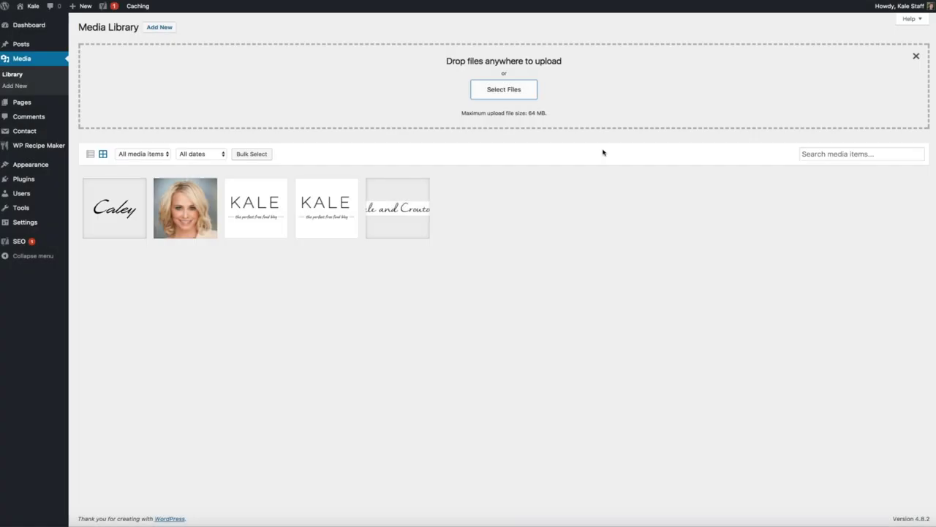
click(111, 201)
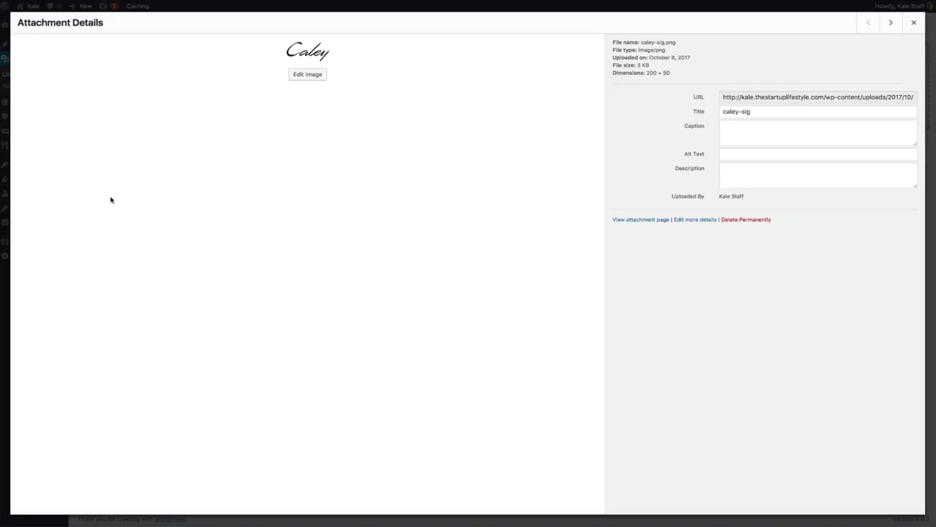
click(766, 97)
double_click(766, 97)
key(ctrl+a)
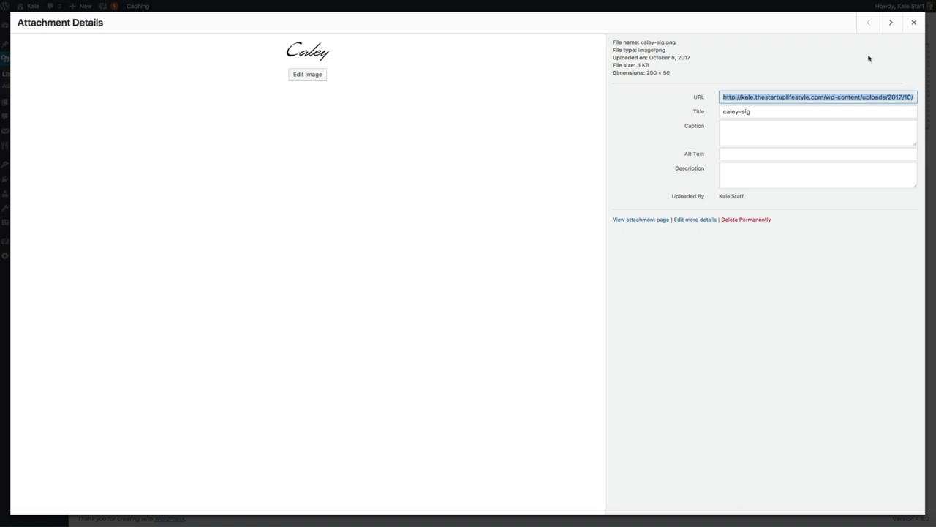
click(915, 24)
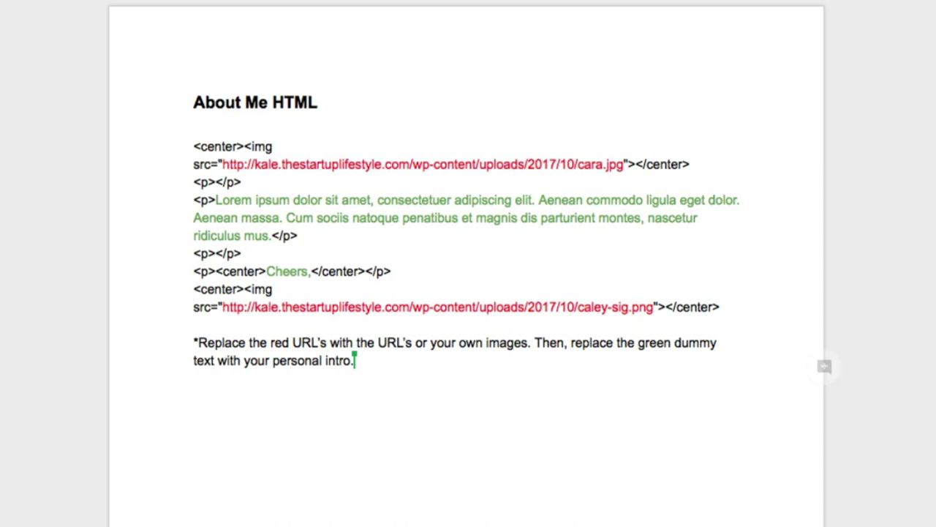
Select the About Me HTML block, from <center><img through the caley-sig line, in the Code Cheat Sheet
drag(193, 142, 725, 303)
key(super+c)
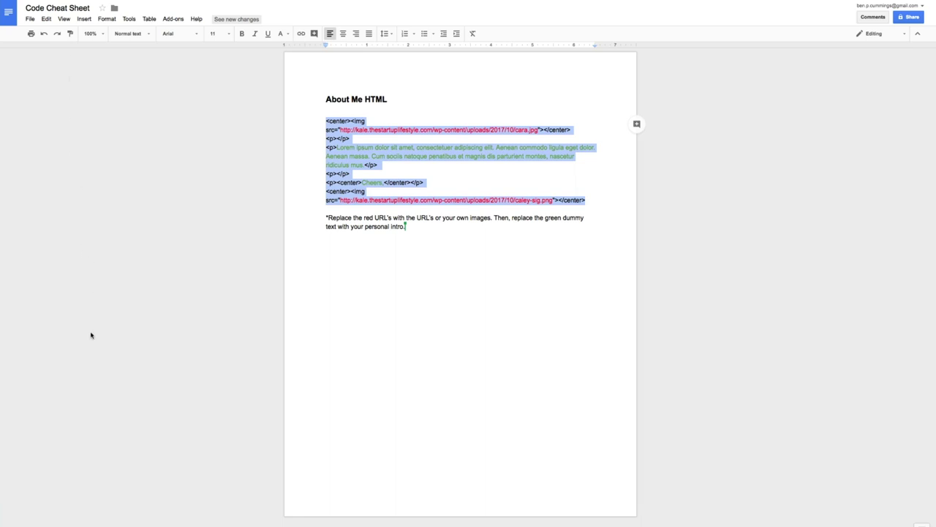
Paste the copied About Me HTML into a new TextEdit document, Untitled 3
key(super+Tab)
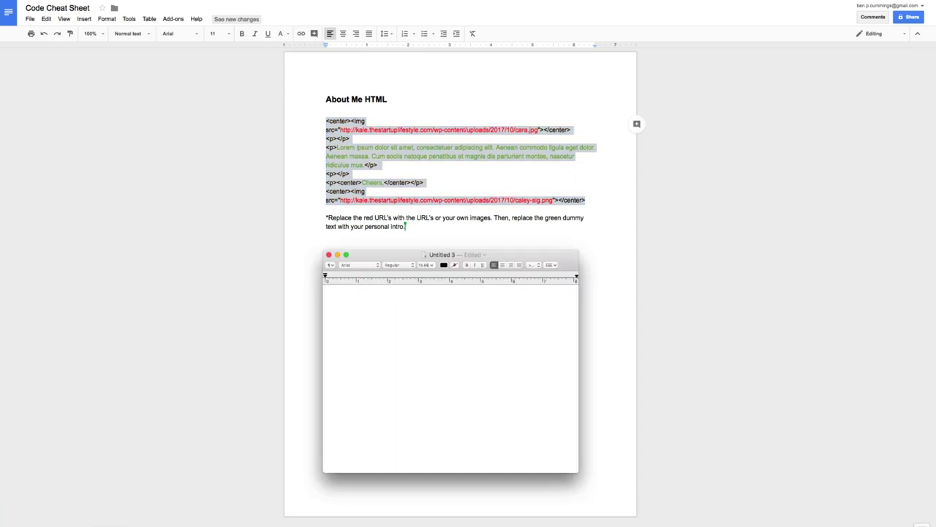
key(super+v)
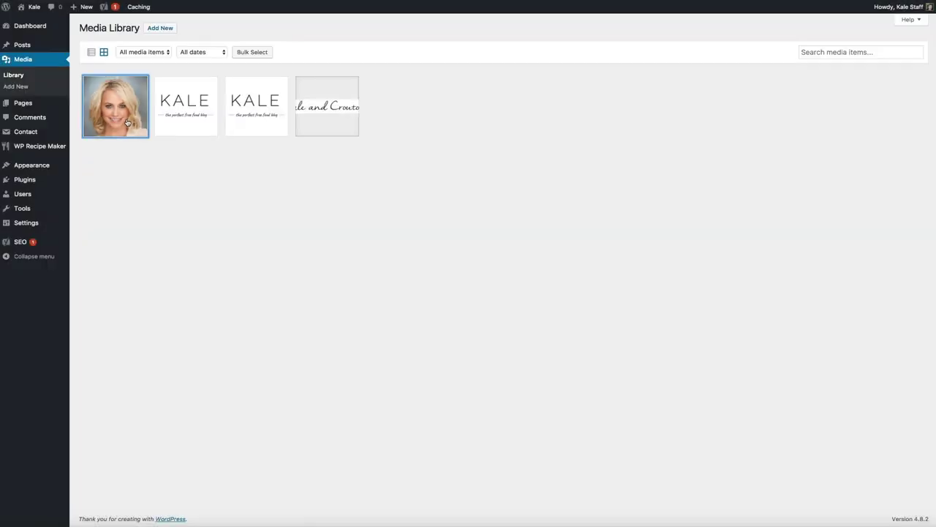
Open the cara.jpg attachment details in the Media Library and select its URL
click(126, 122)
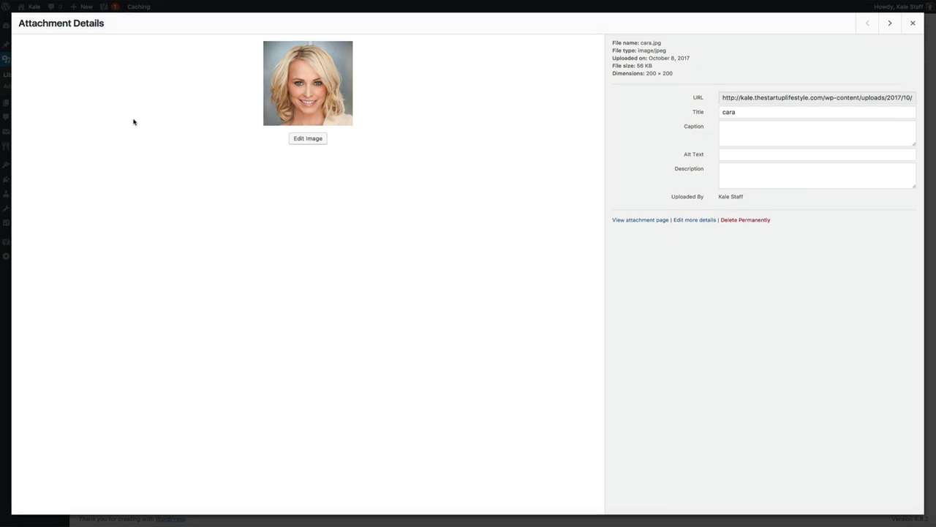
click(800, 100)
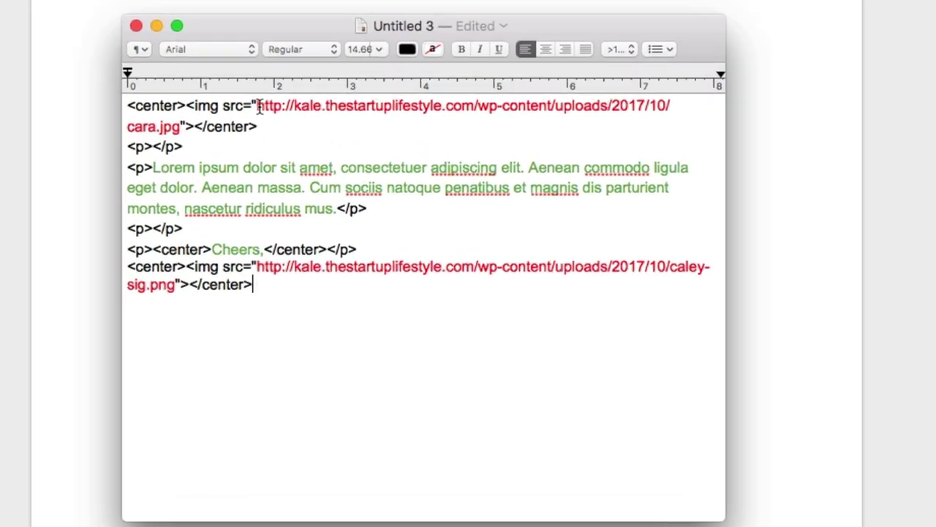
Replace the first img src in the HTML with the cara.jpg upload URL
drag(257, 108, 179, 123)
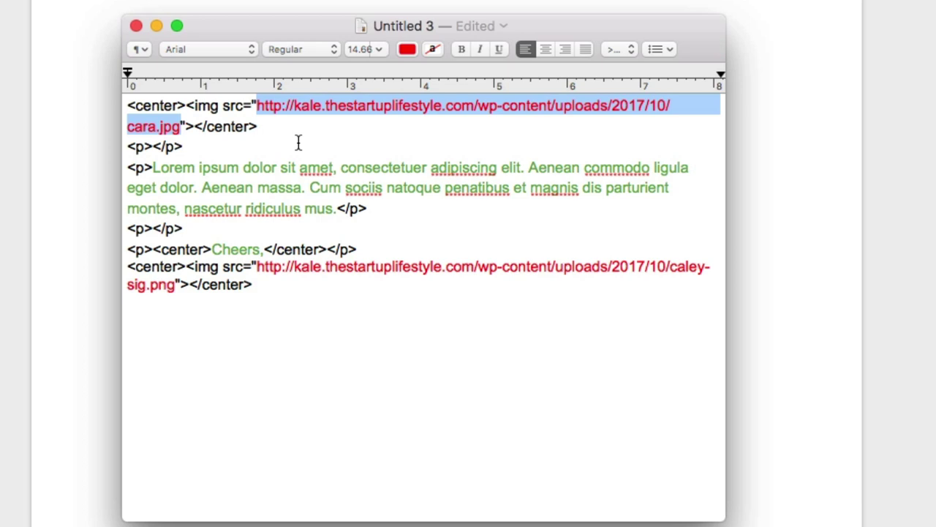
key(Right)
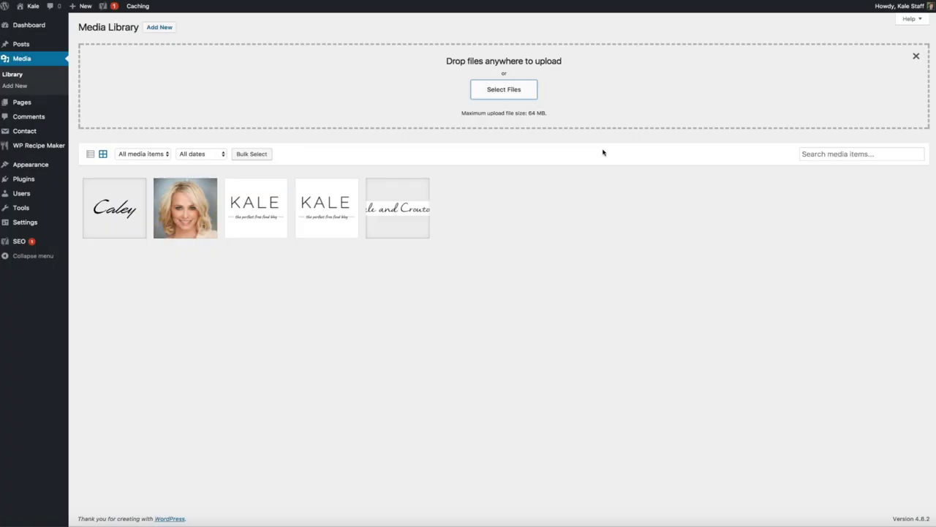
Copy the caley-sig.png URL from its attachment details and return to the TextEdit document
click(111, 203)
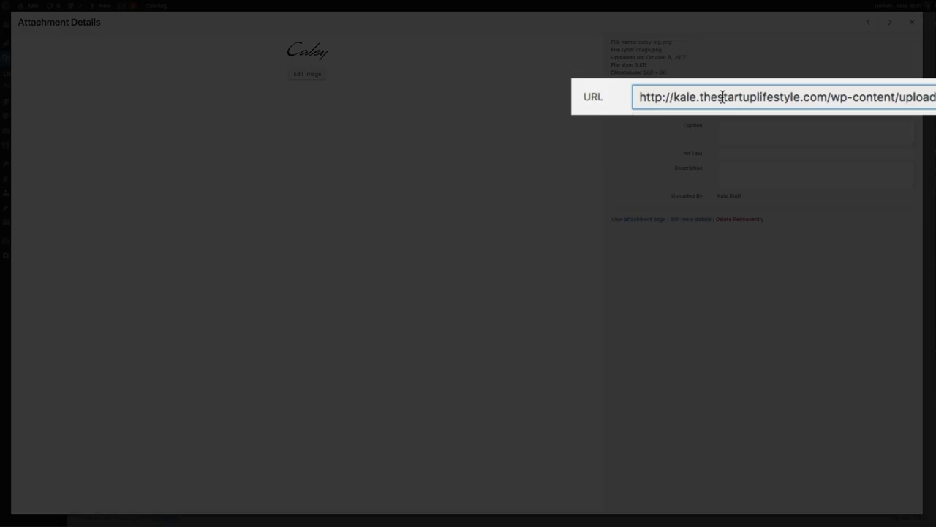
click(722, 98)
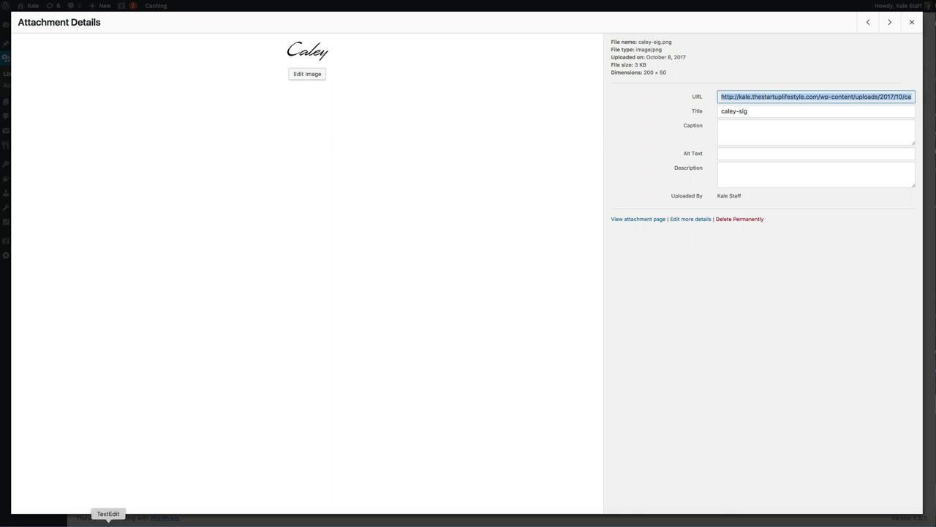
click(108, 523)
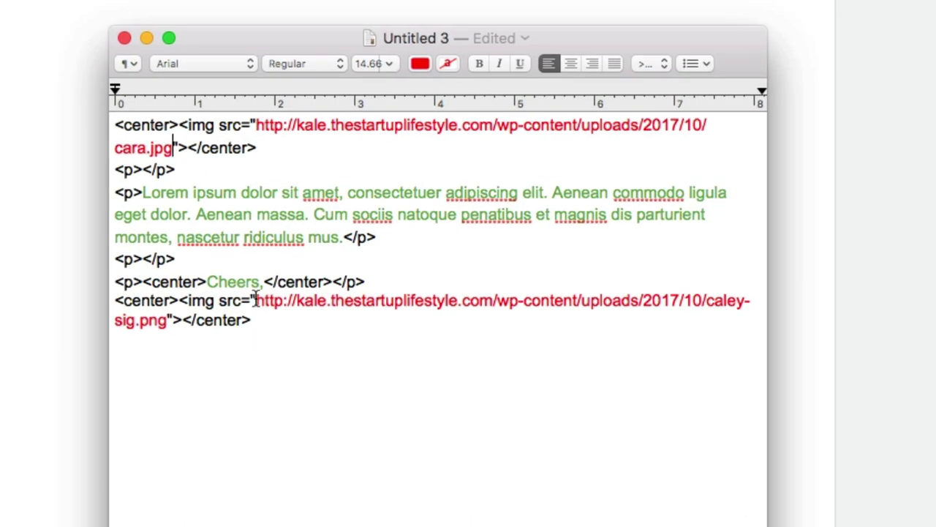
Replace the second img src with the caley-sig.png URL and select all the finished code
drag(255, 300, 166, 326)
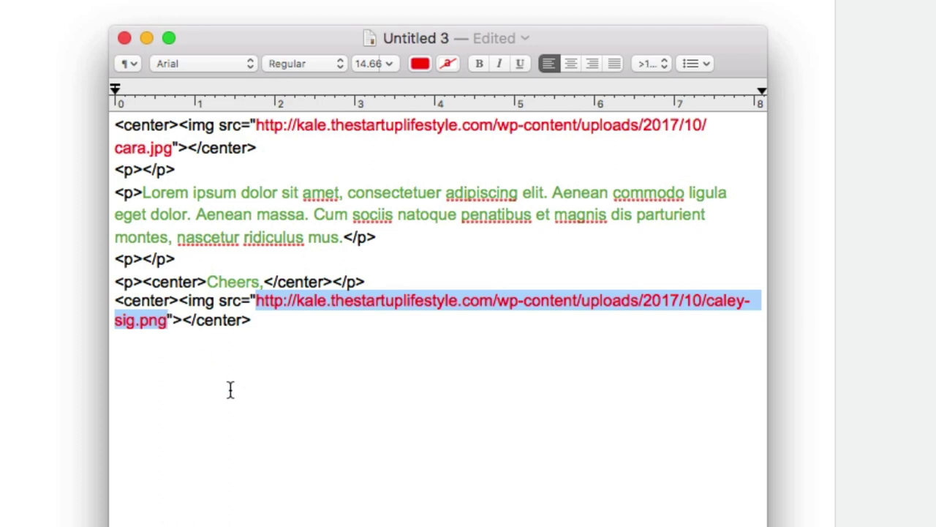
key(Right)
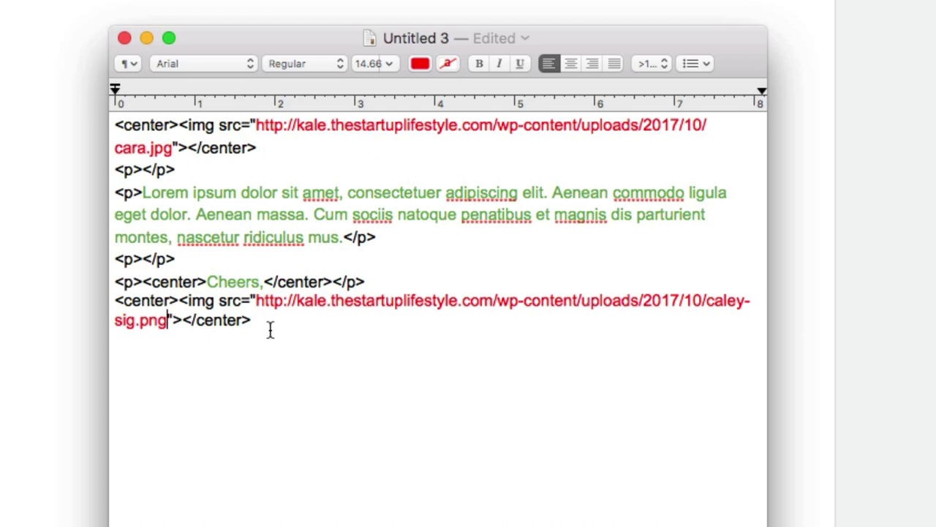
drag(268, 329, 114, 133)
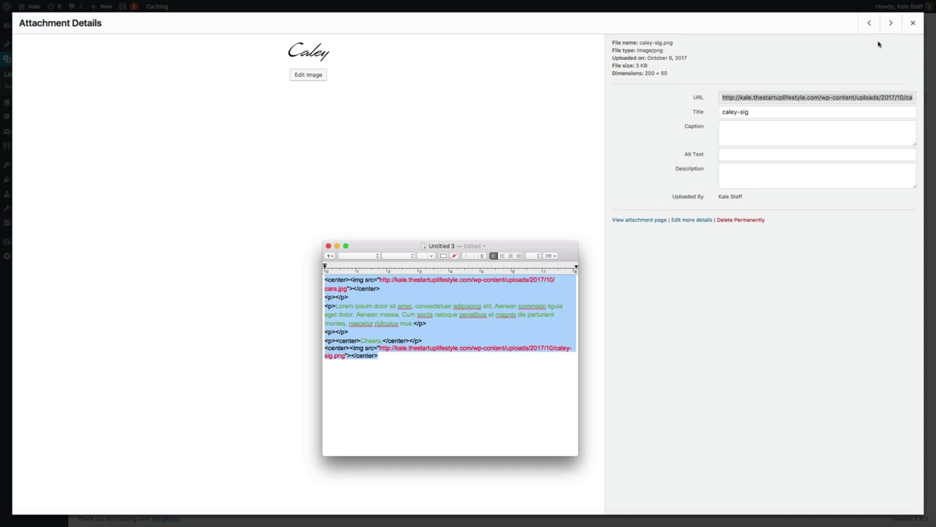
Return to WordPress and close the caley-sig.png attachment details
click(912, 23)
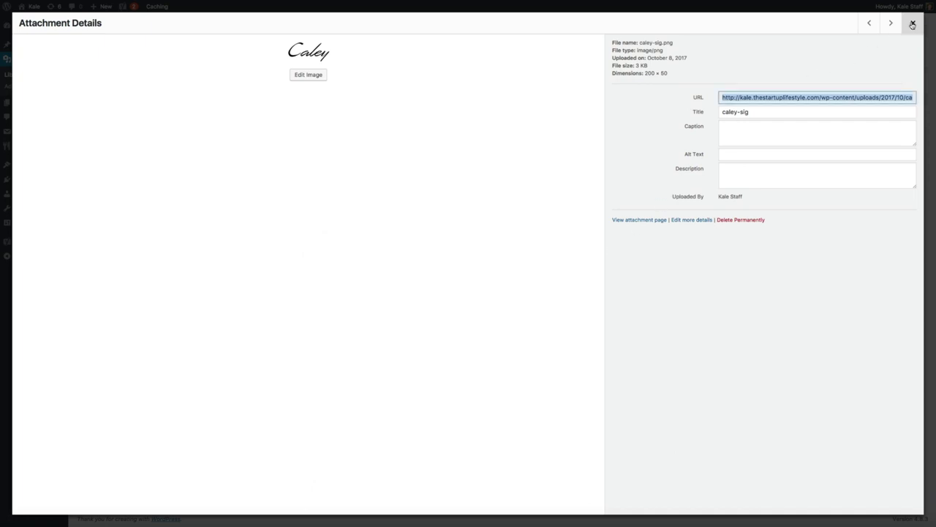
click(913, 24)
mouse_move(30, 8)
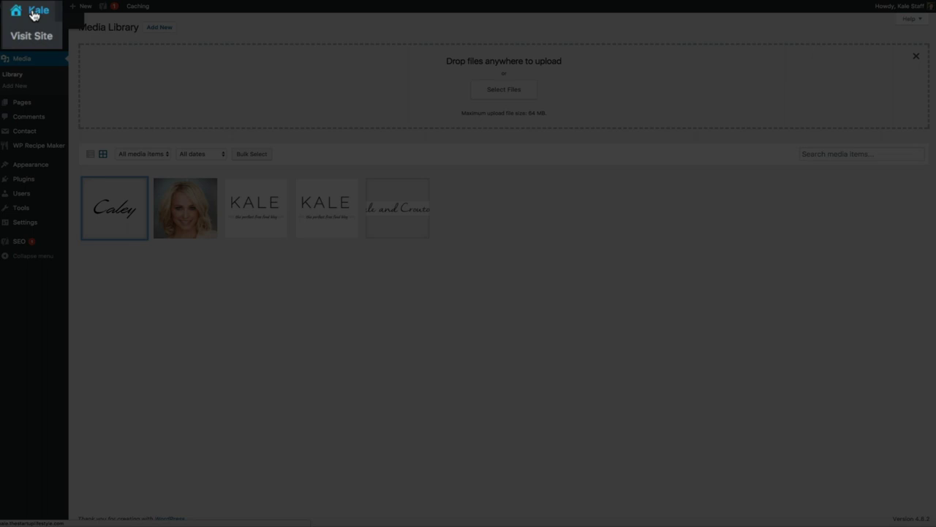
Open the Custom HTML About Me widget in the Customizer's Sidebar - Default - Bordered area
click(27, 36)
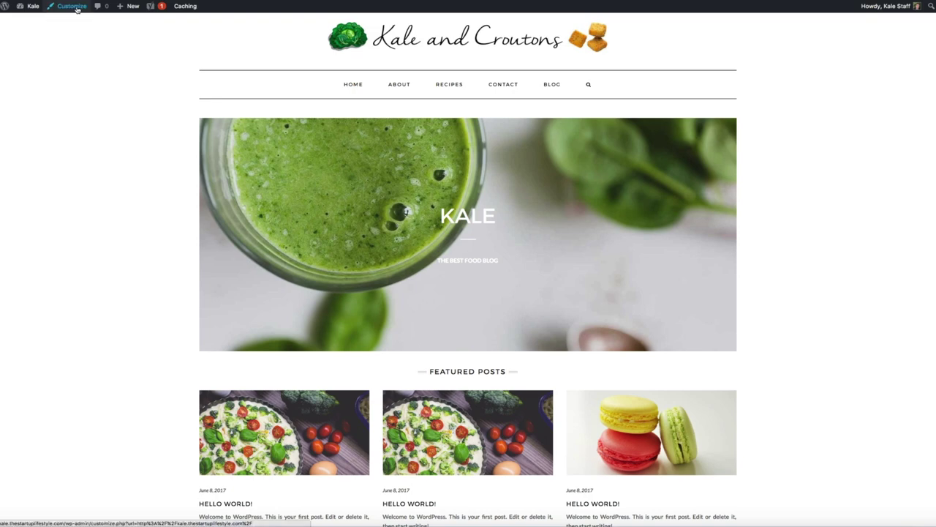
click(77, 9)
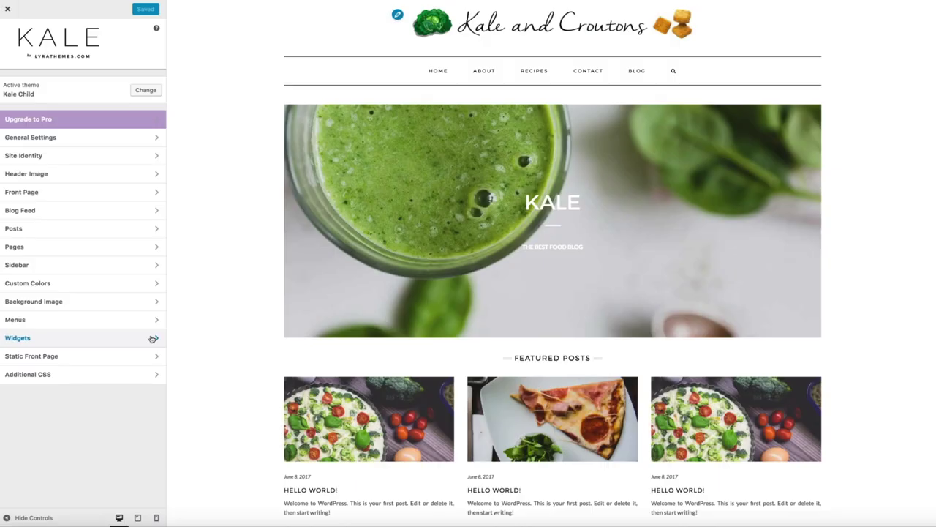
click(151, 338)
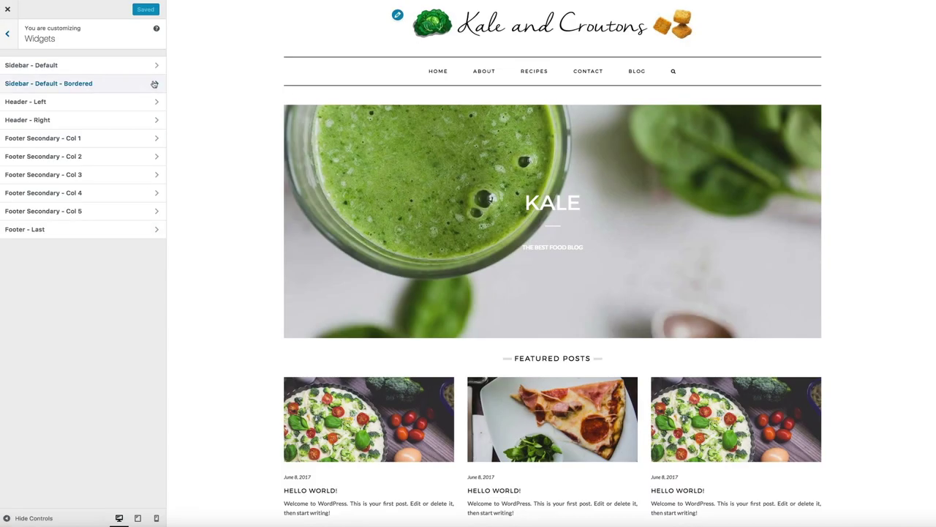
click(153, 85)
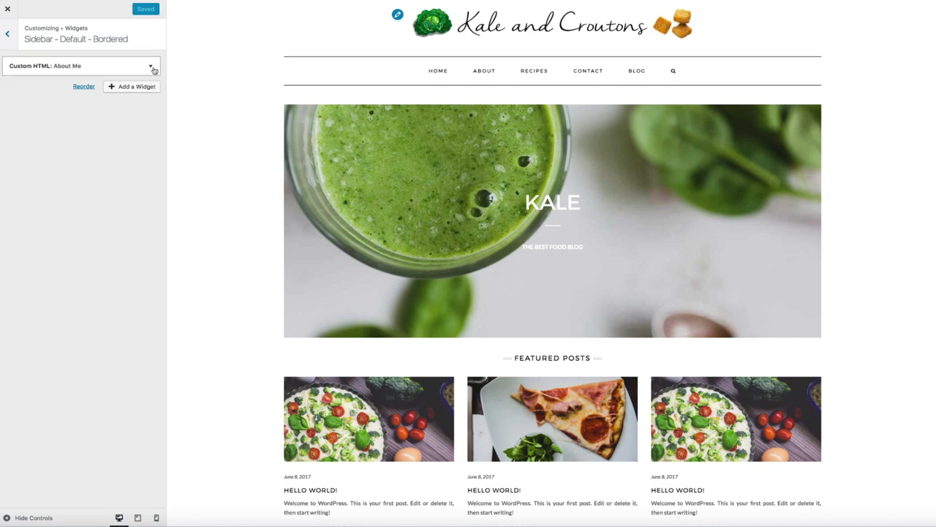
click(151, 67)
click(101, 151)
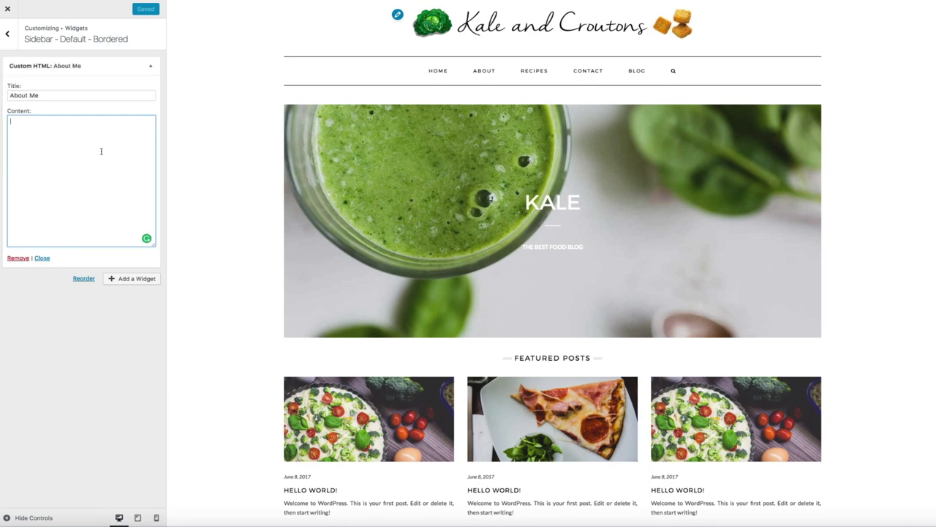
Paste the About Me HTML into the widget content, publish, and view the live site
key(ctrl+v)
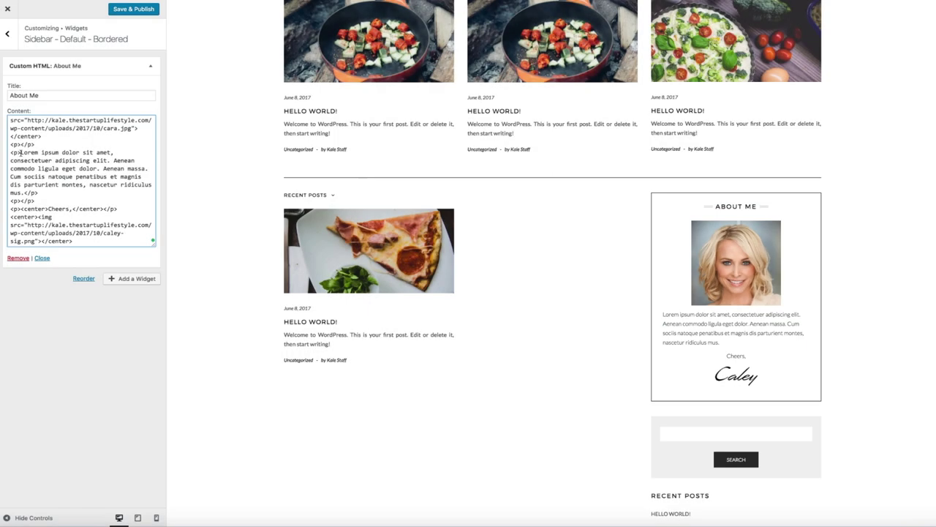
drag(20, 152, 25, 193)
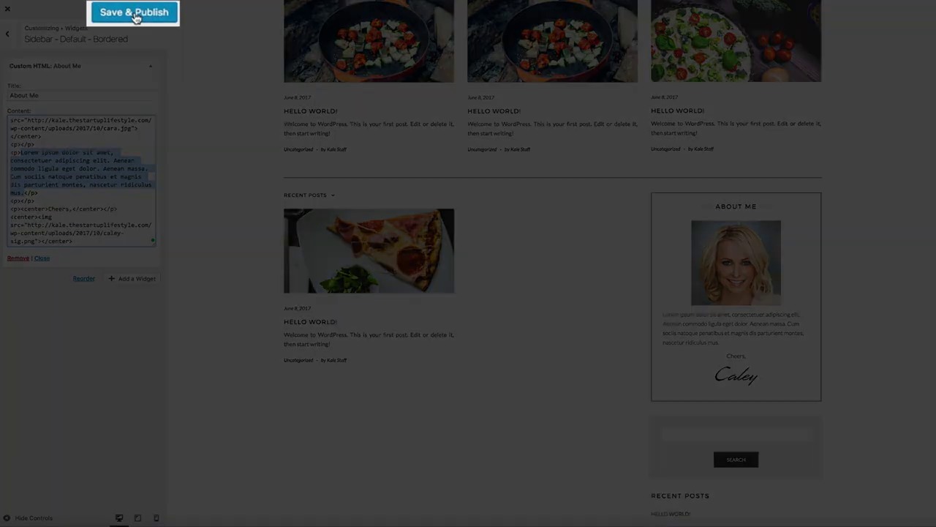
click(134, 9)
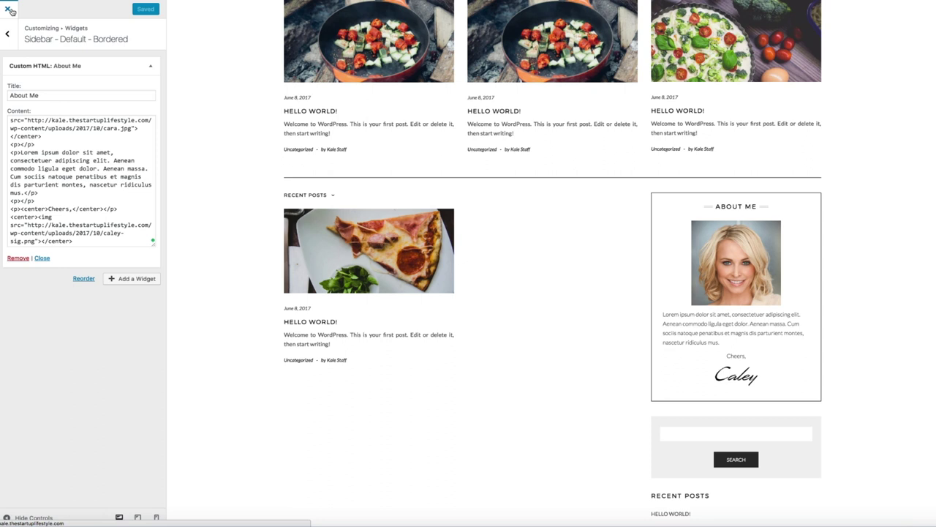
click(9, 9)
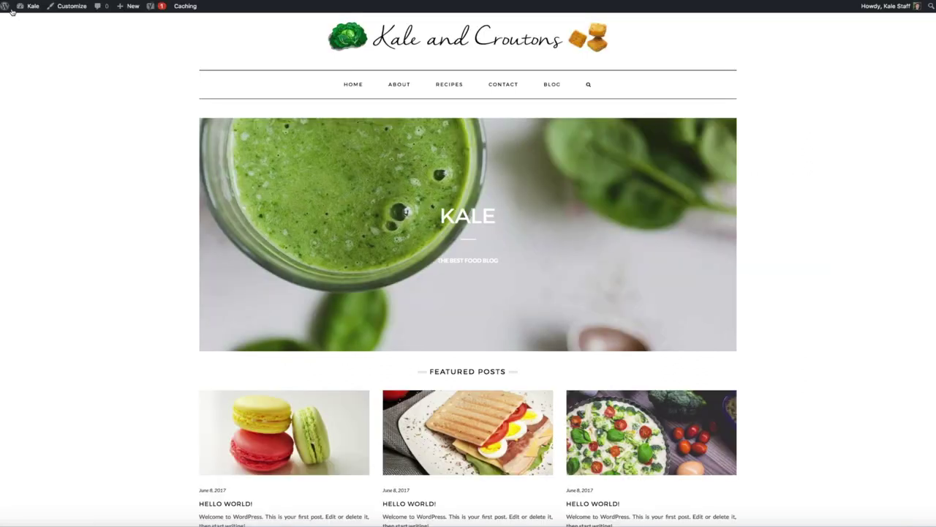
scroll(13, 116, down, 6)
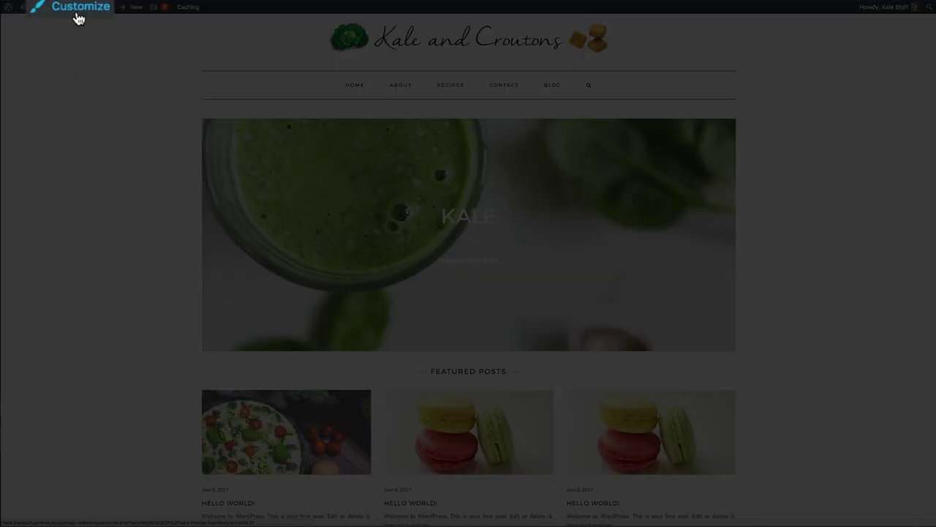
Add a Simple Social Icons widget to Sidebar - Default - Bordered in the Customizer
click(76, 14)
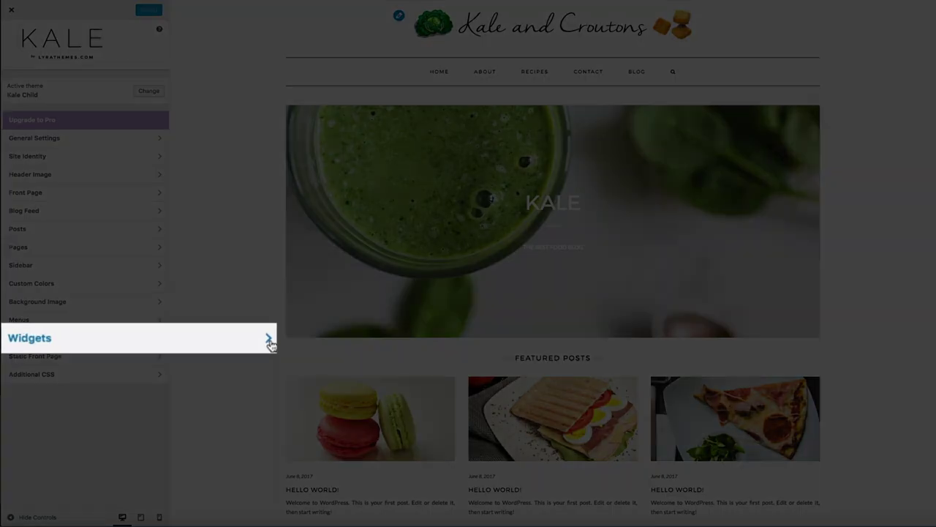
click(160, 340)
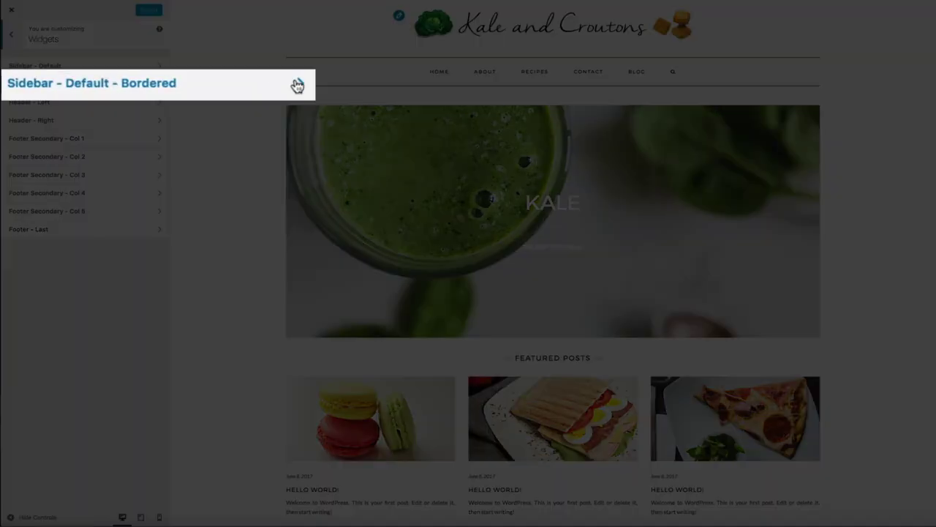
click(159, 66)
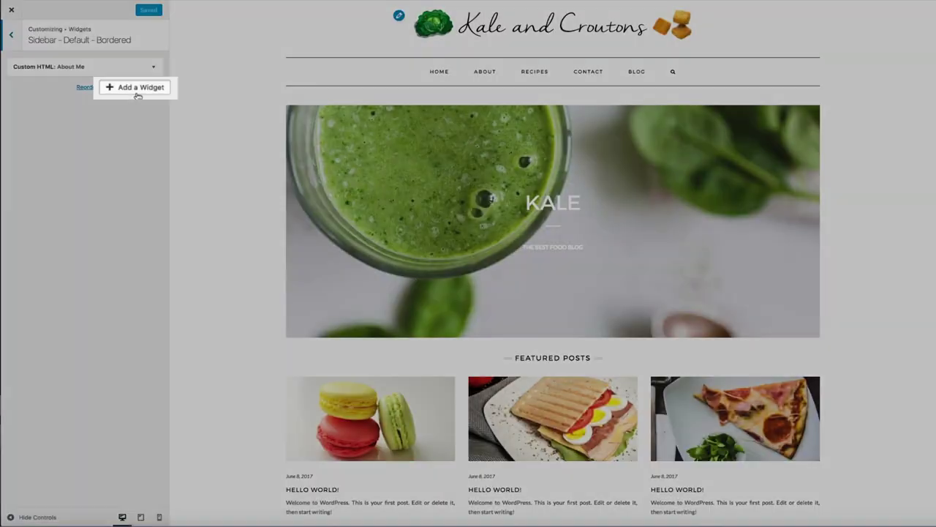
click(137, 91)
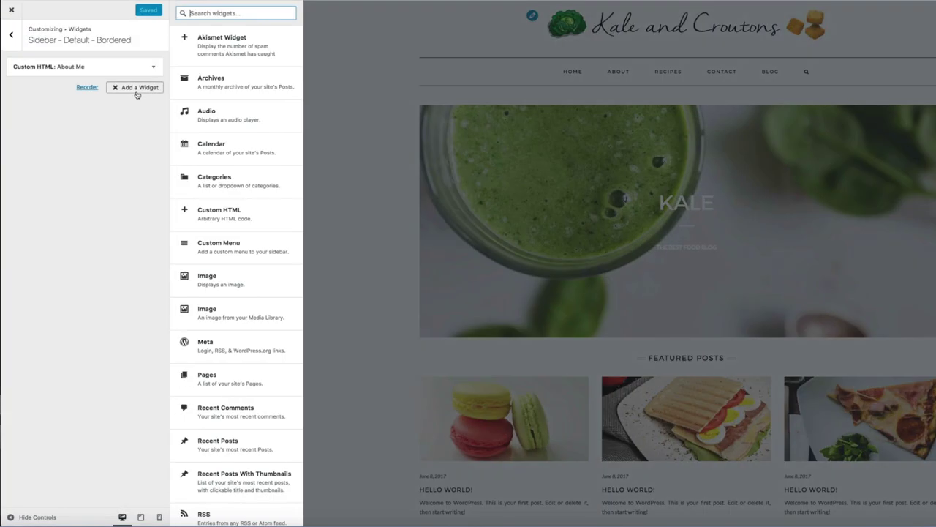
scroll(217, 164, down, 4)
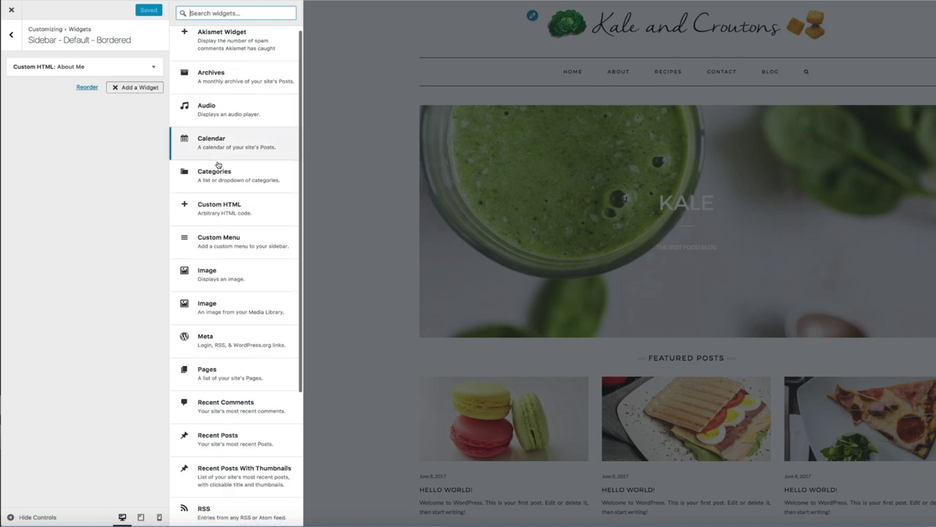
scroll(218, 164, down, 1)
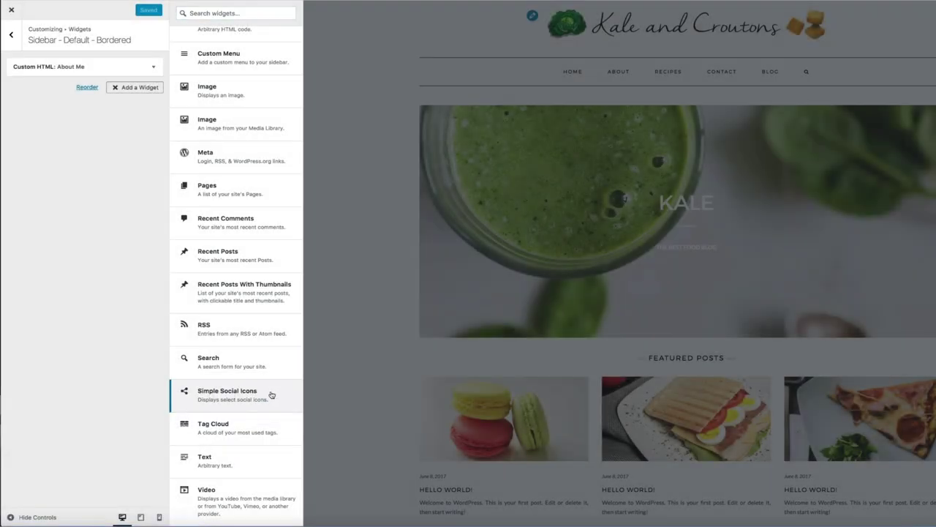
click(270, 394)
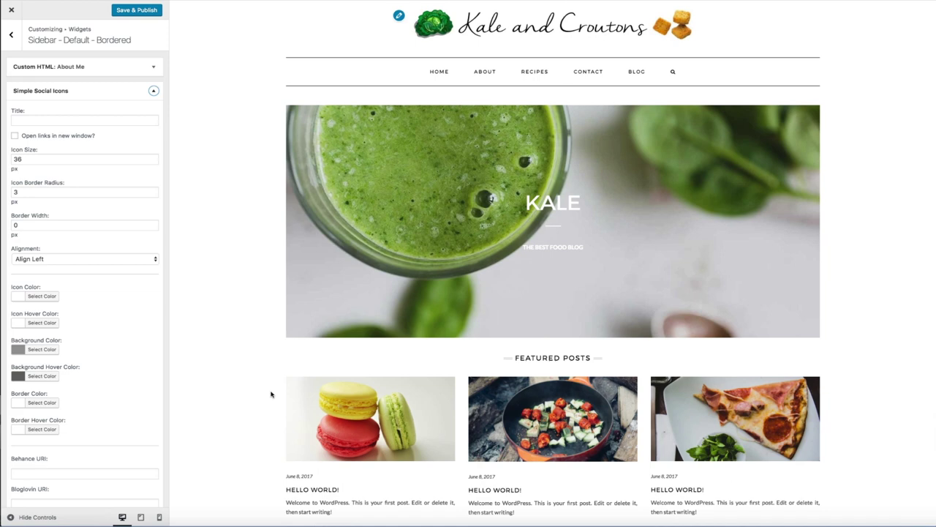
Title the social icons widget 'Follow Me' and enable opening links in a new window
scroll(271, 394, down, 5)
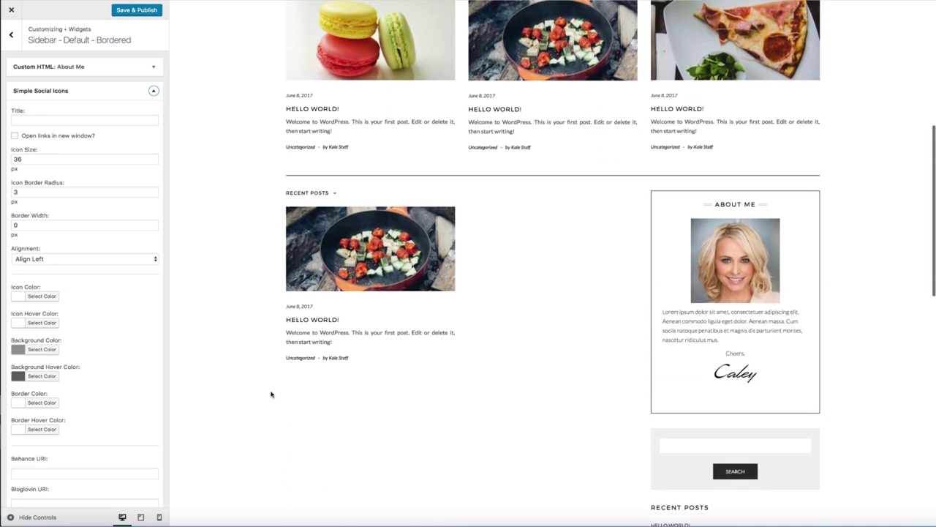
scroll(271, 394, down, 1)
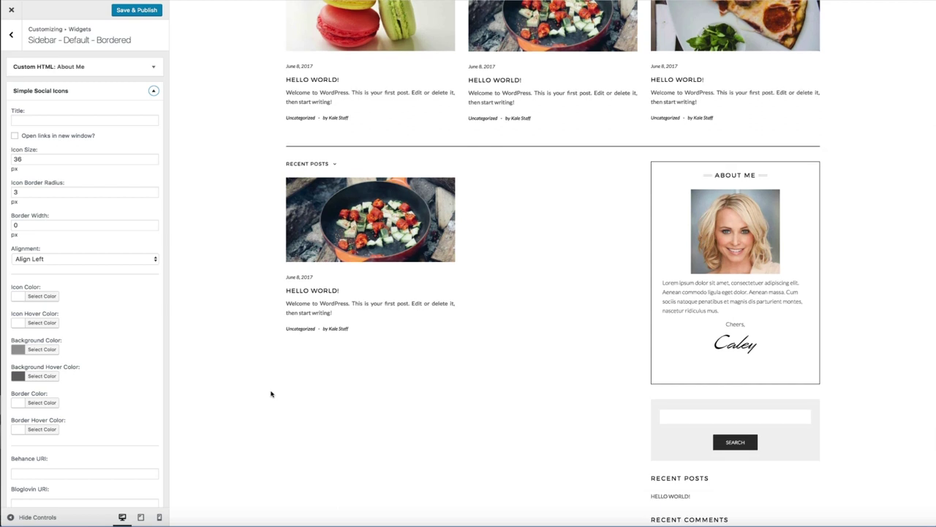
click(51, 117)
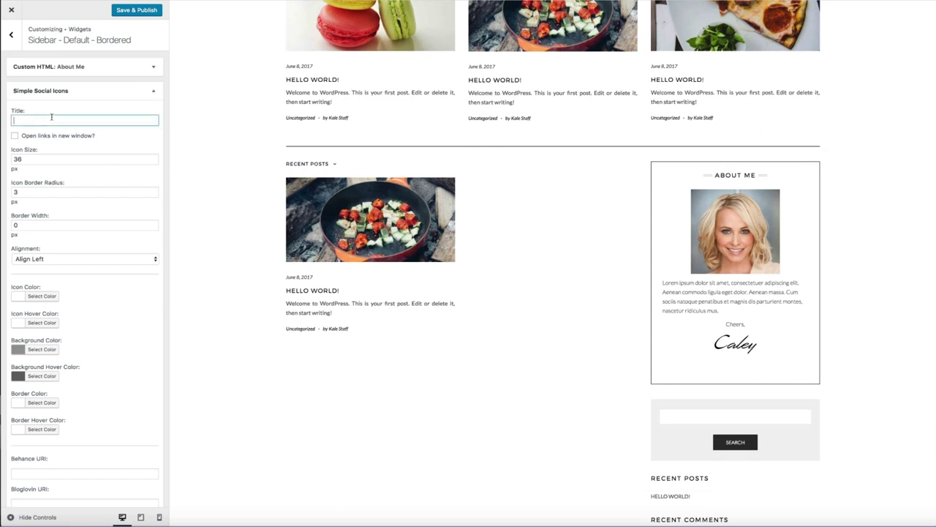
text(Follow Me)
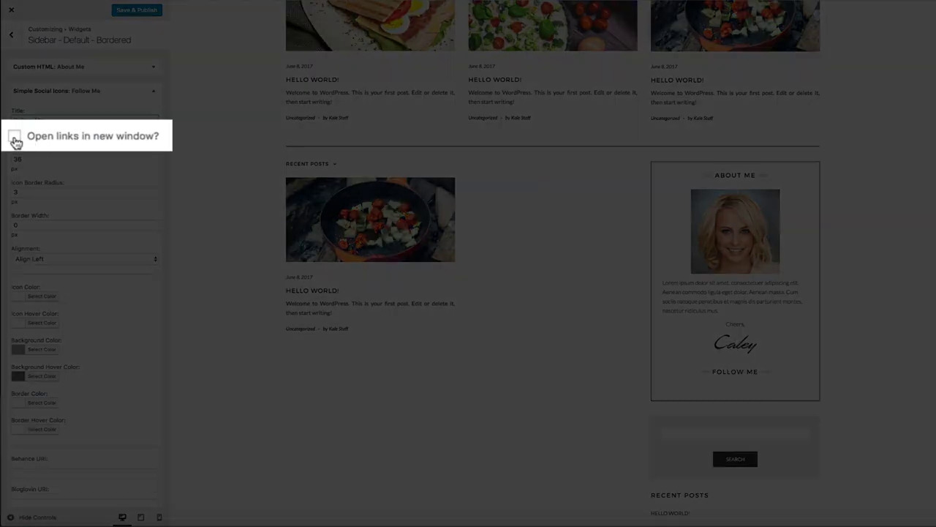
click(15, 138)
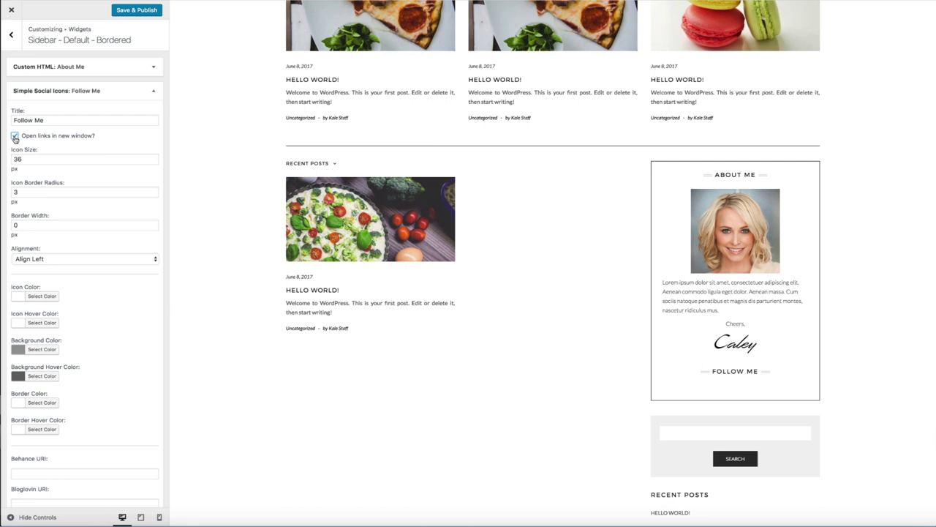
Enter # as the Facebook, Pinterest and Twitter URIs
scroll(15, 138, down, 10)
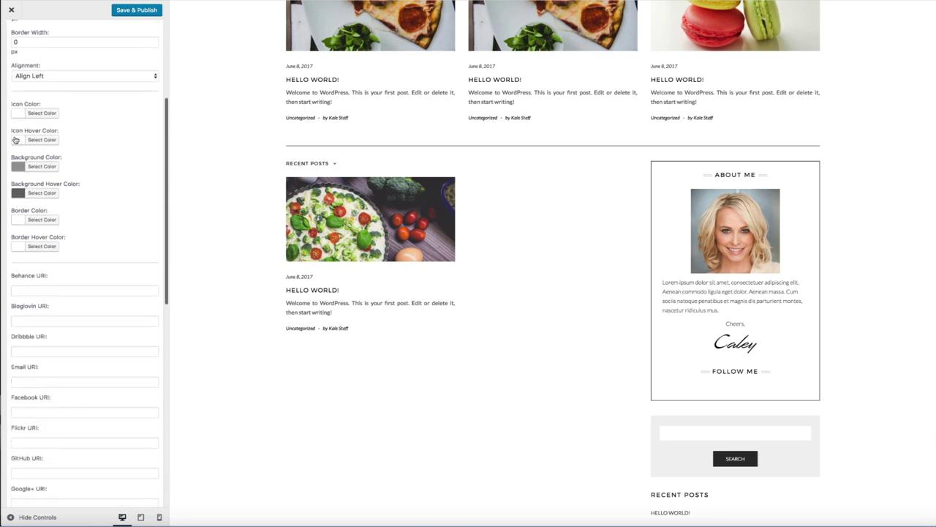
scroll(15, 139, down, 1)
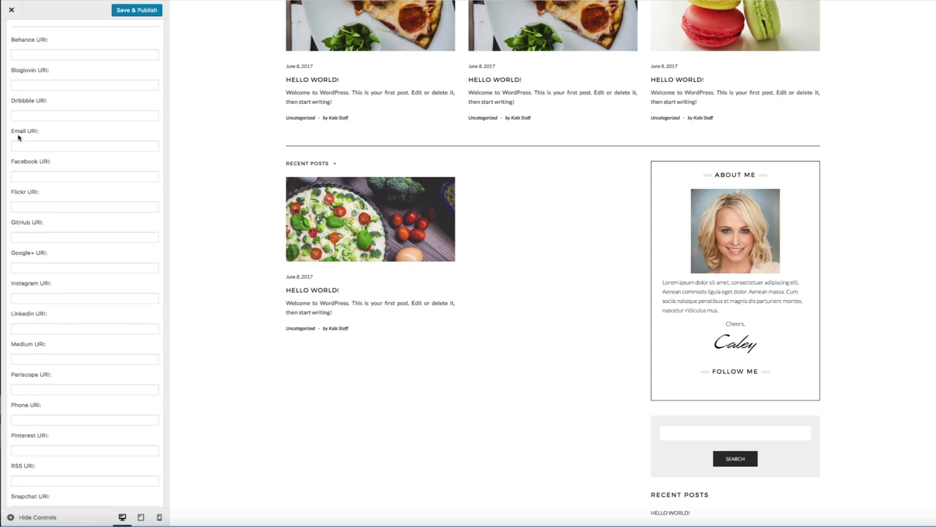
click(21, 176)
text(#)
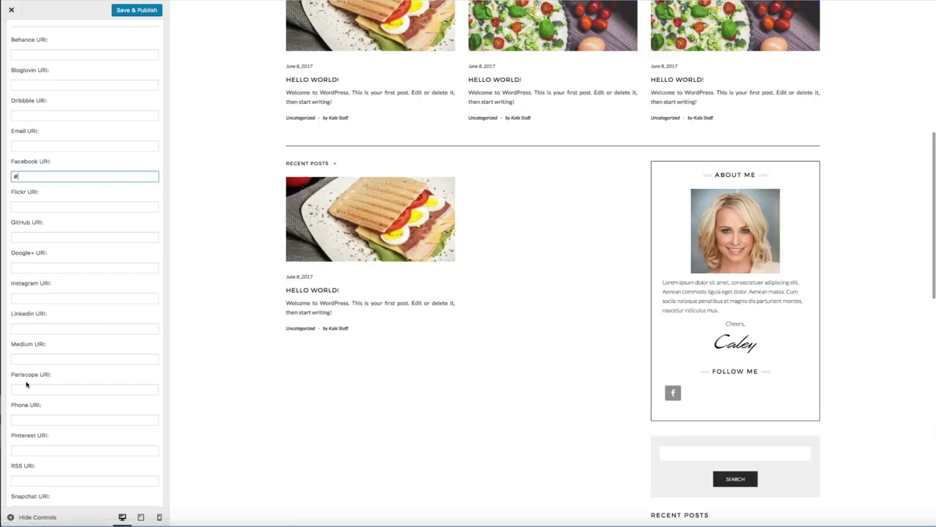
click(26, 449)
text(#)
scroll(25, 450, down, 5)
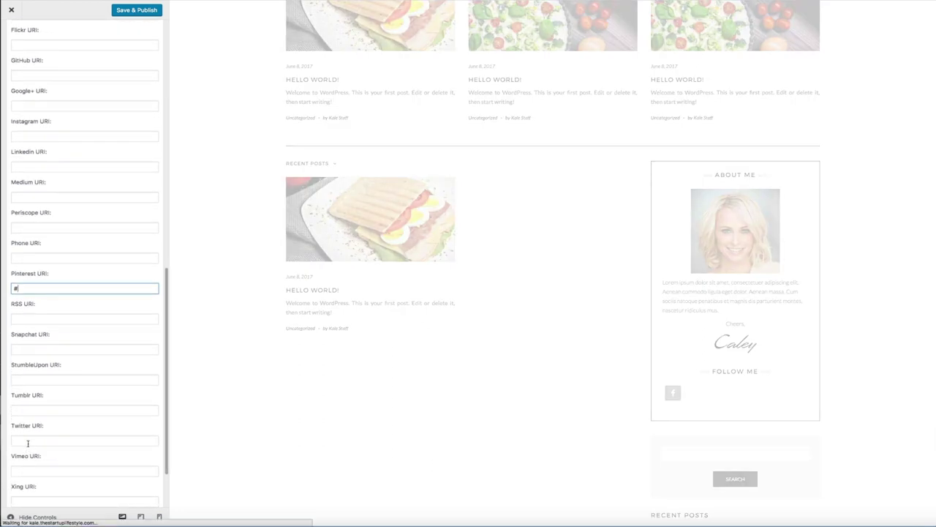
click(28, 441)
text(#)
Enter # as the YouTube and LinkedIn URIs
scroll(27, 441, down, 2)
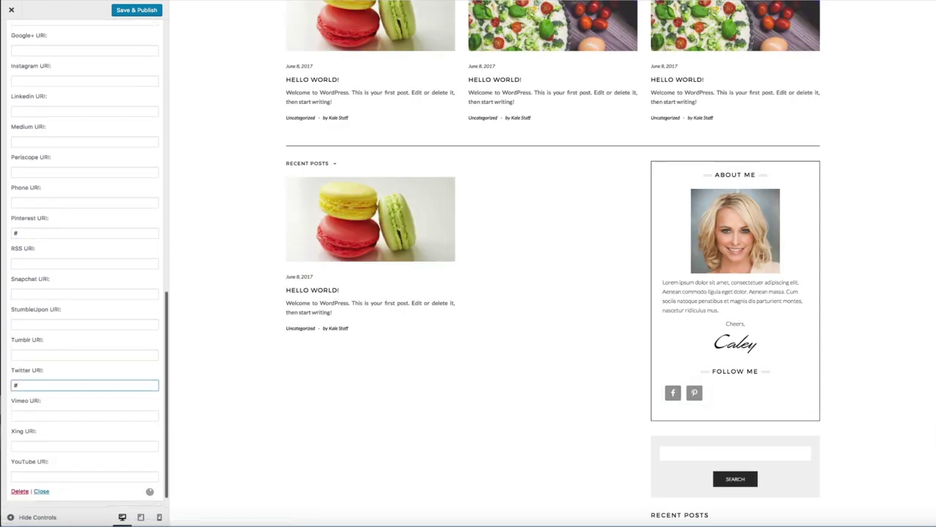
click(73, 463)
text(#)
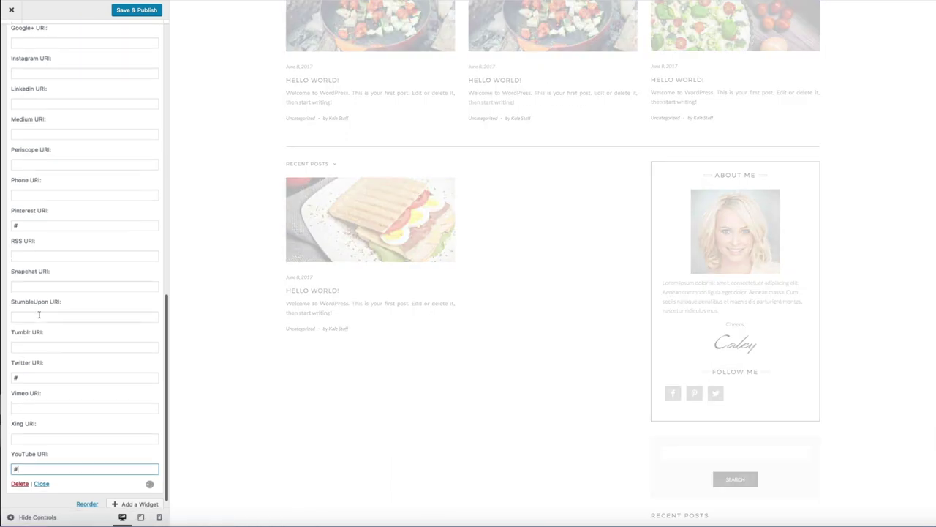
scroll(38, 315, up, 2)
scroll(38, 314, up, 3)
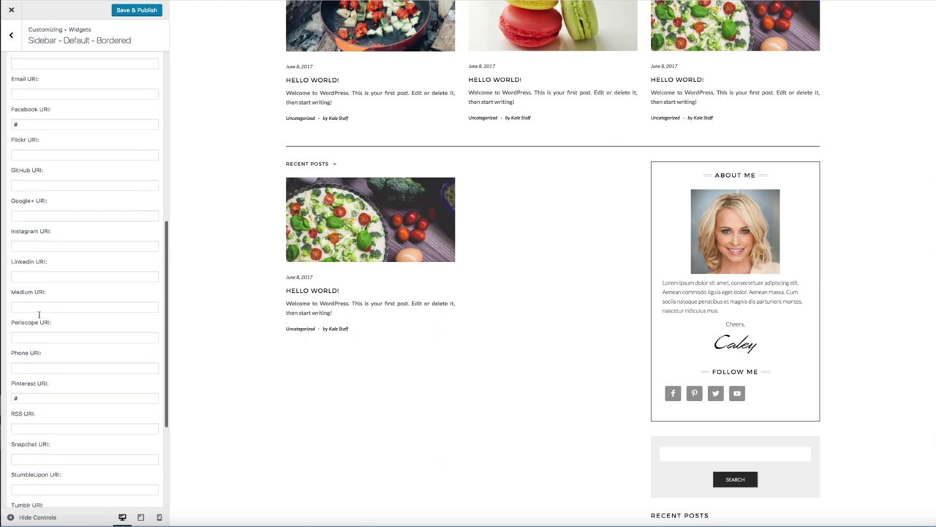
click(28, 272)
text(#)
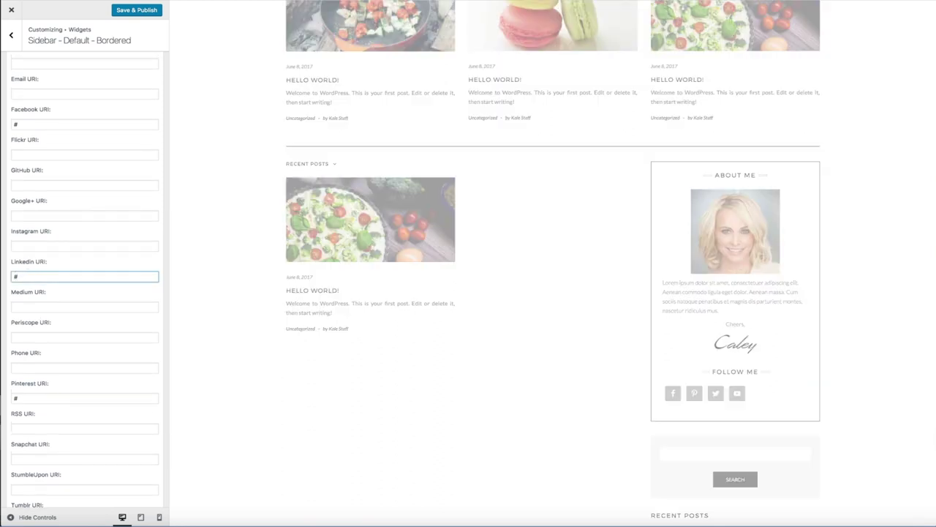
scroll(84, 292, up, 3)
scroll(84, 278, up, 10)
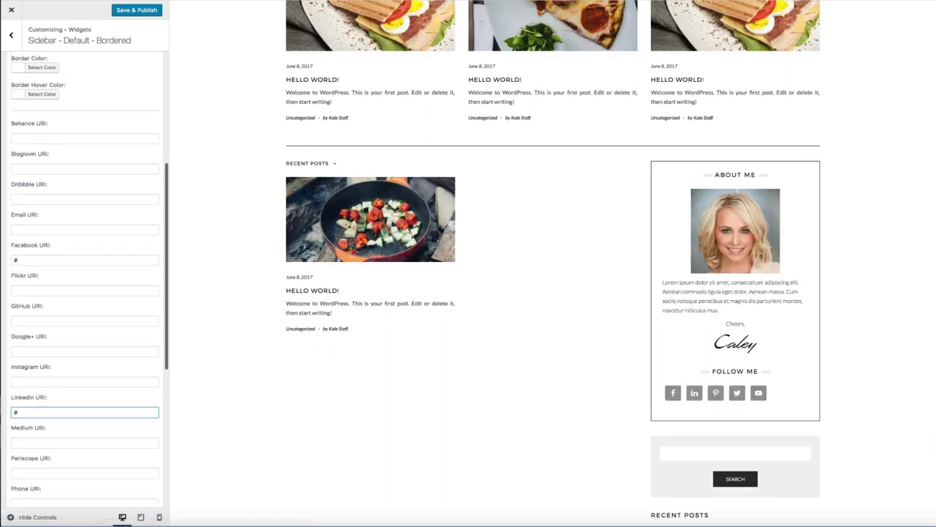
scroll(29, 277, up, 4)
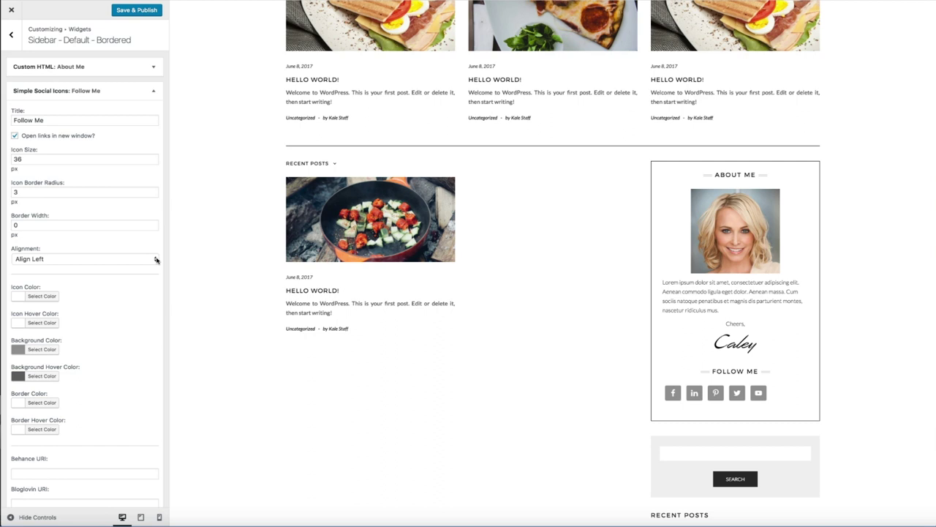
Centre the Follow Me social icons and make the icons black
click(156, 260)
click(153, 266)
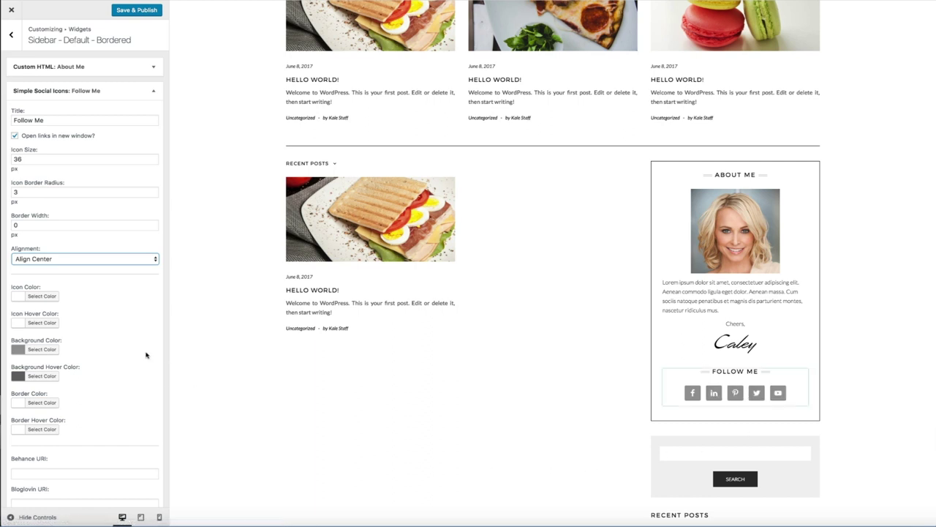
click(42, 296)
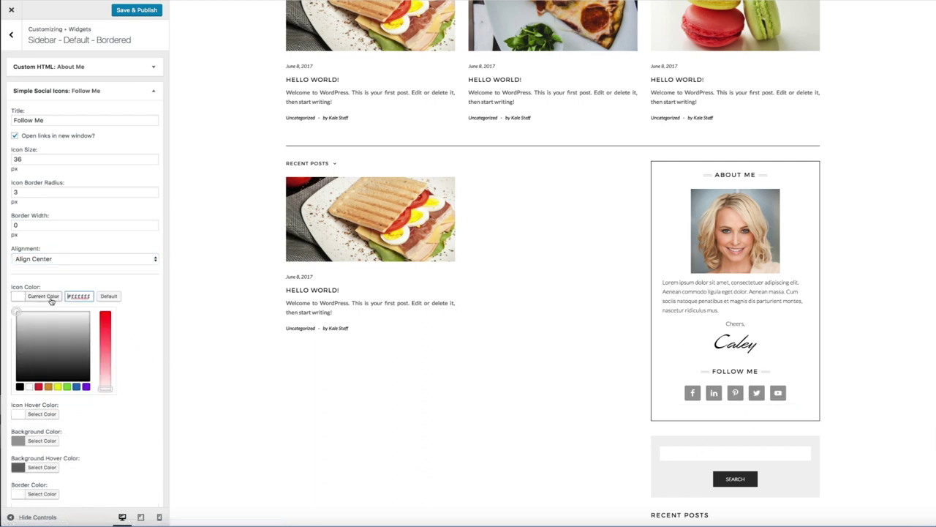
click(19, 386)
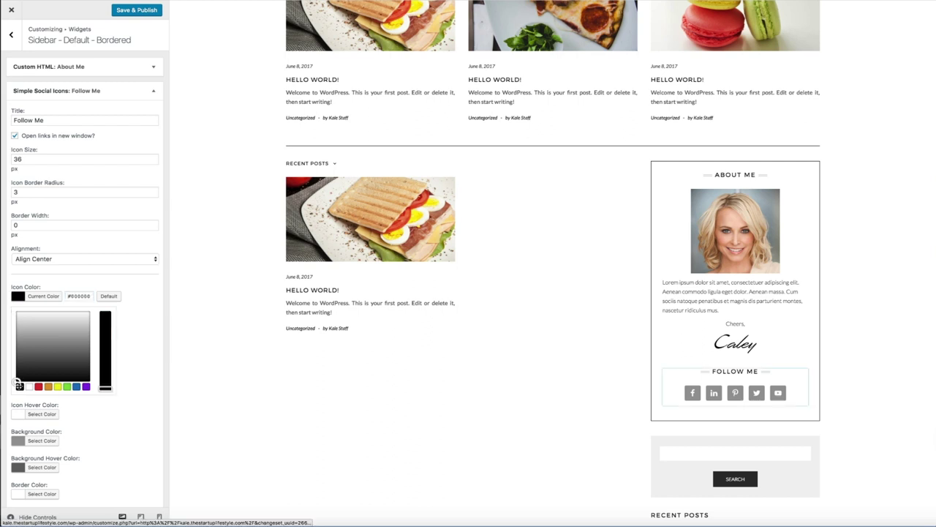
click(48, 442)
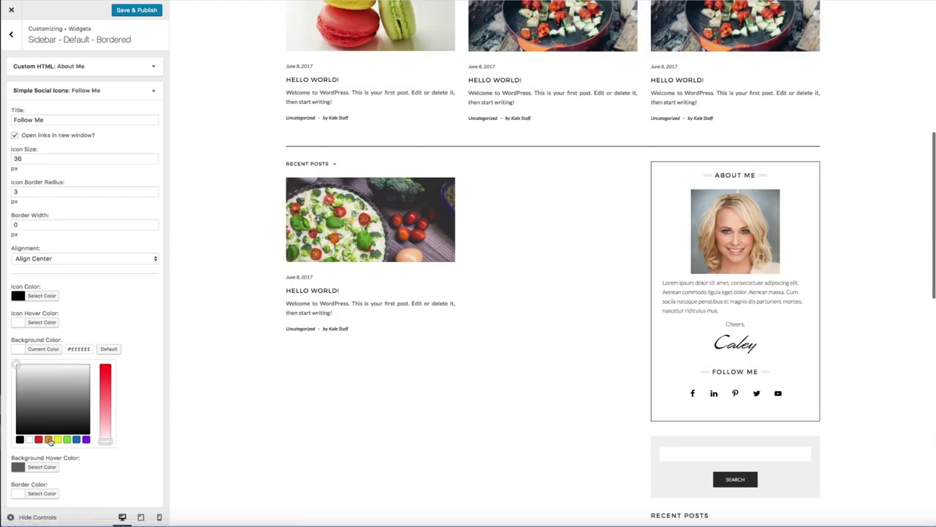
Give the icons a white hover background and green #81d742 hover colour, then publish
scroll(51, 431, down, 3)
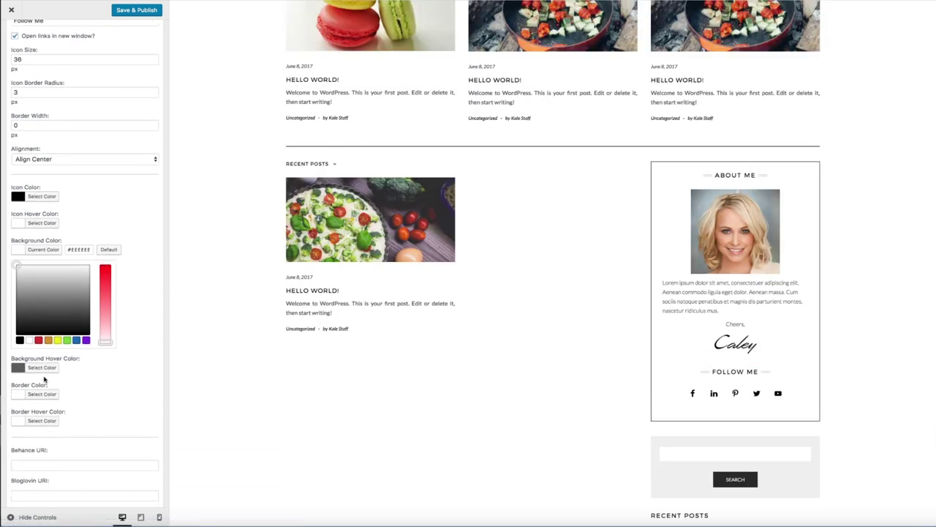
click(42, 367)
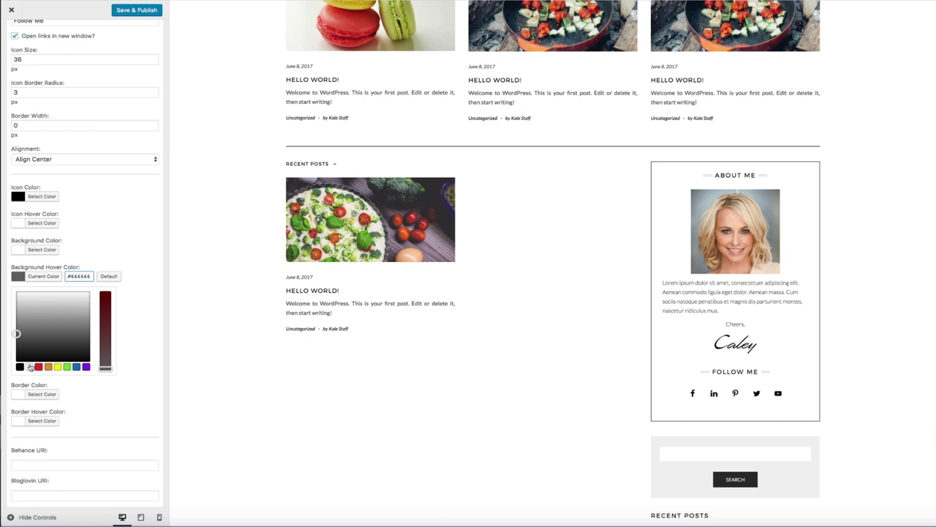
click(29, 366)
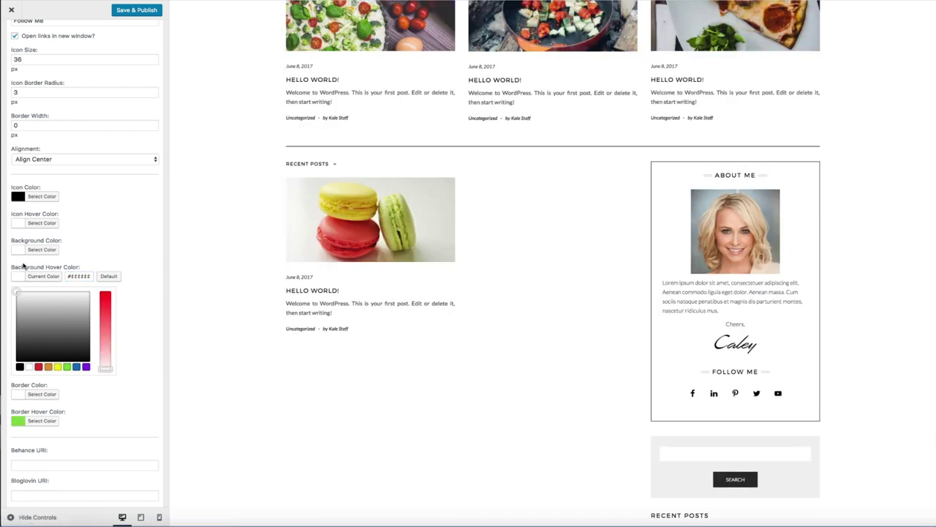
click(38, 223)
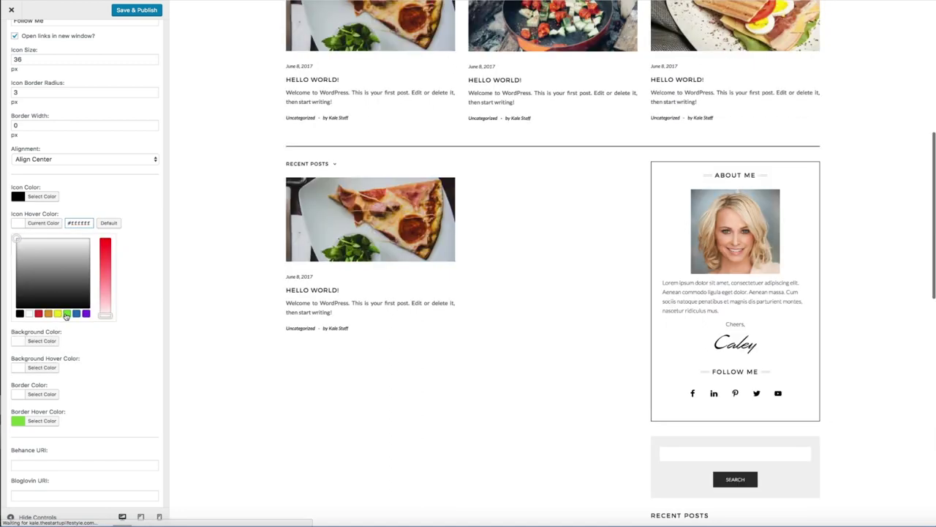
click(67, 313)
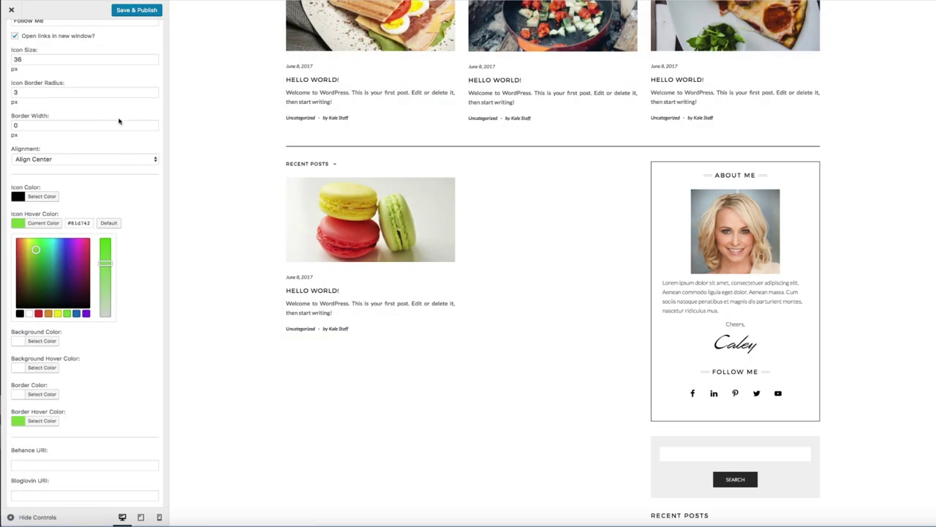
click(134, 15)
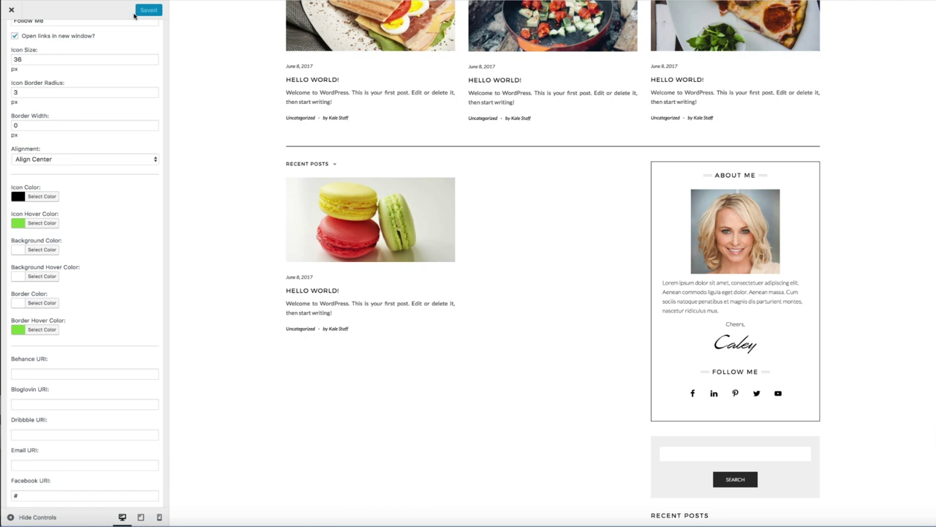
click(11, 11)
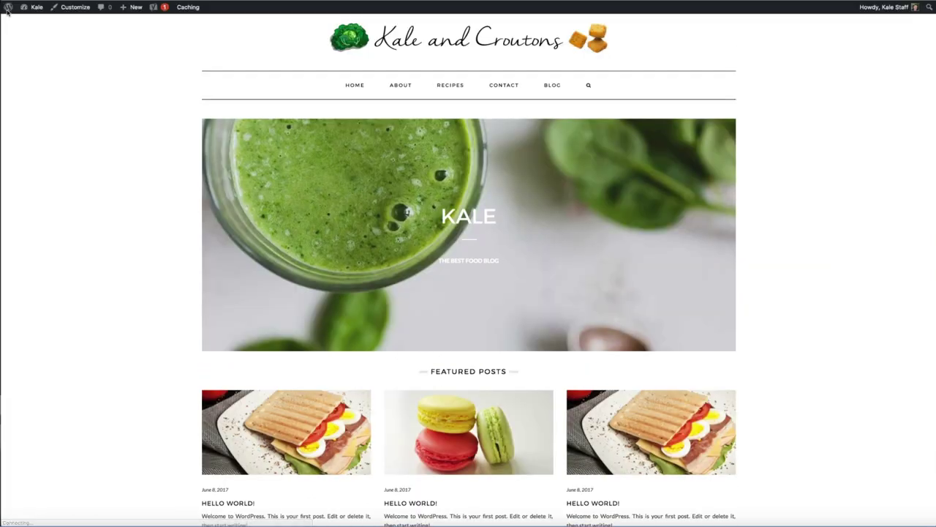
Scroll down the live Kale and Croutons front page to review the changes
scroll(112, 264, down, 3)
scroll(112, 264, down, 3)
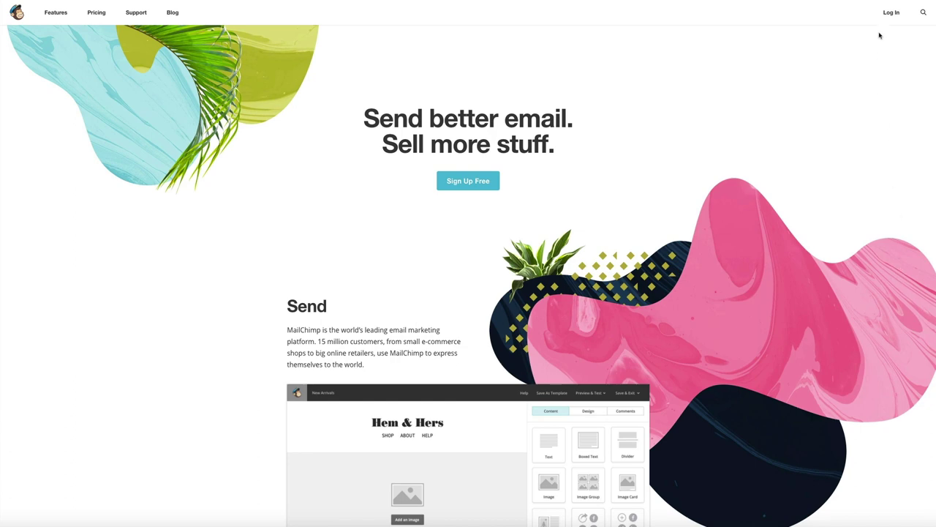
Log in to the MailChimp account from the homepage with the account credentials
click(891, 13)
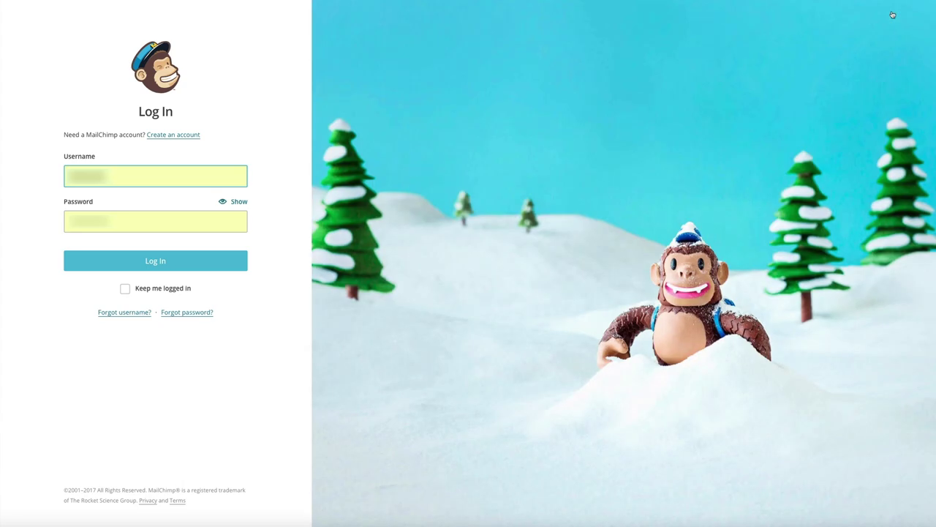
click(215, 258)
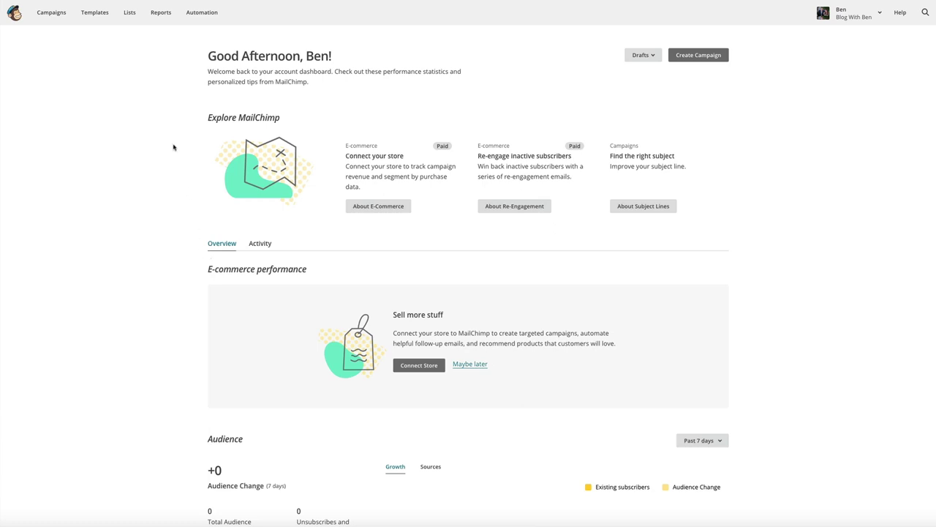
Go to MailChimp's Lists page to start a new list
click(130, 14)
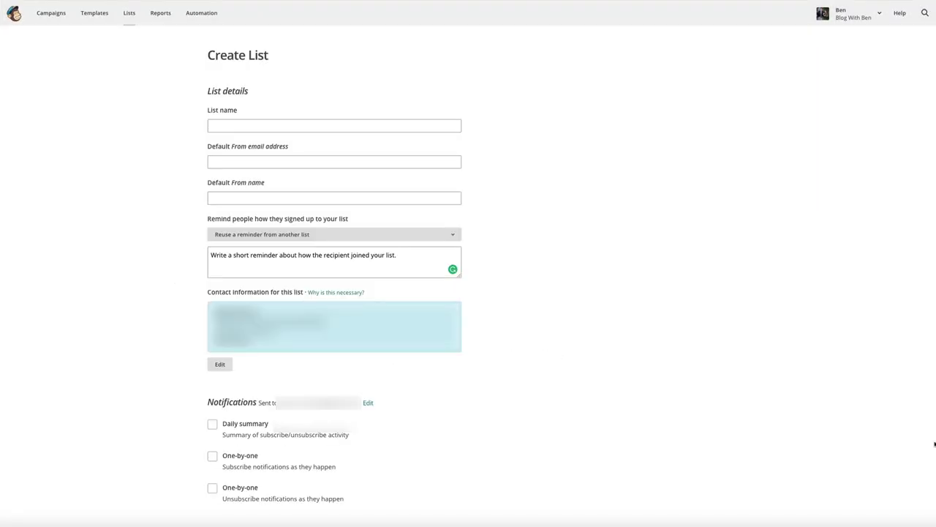
Name the list 'GLAM List', enter the sender e-mail address and set from name 'GLAM Staff'
click(228, 125)
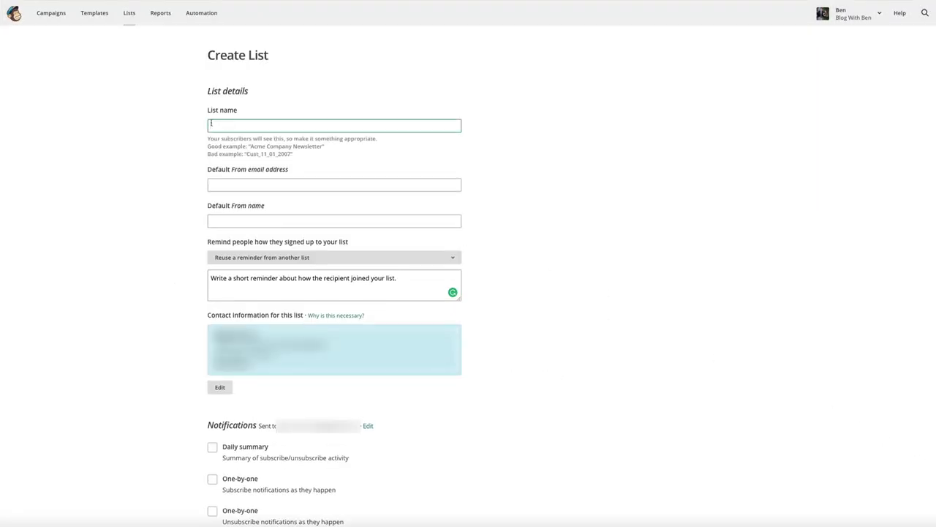
text(GLAM List)
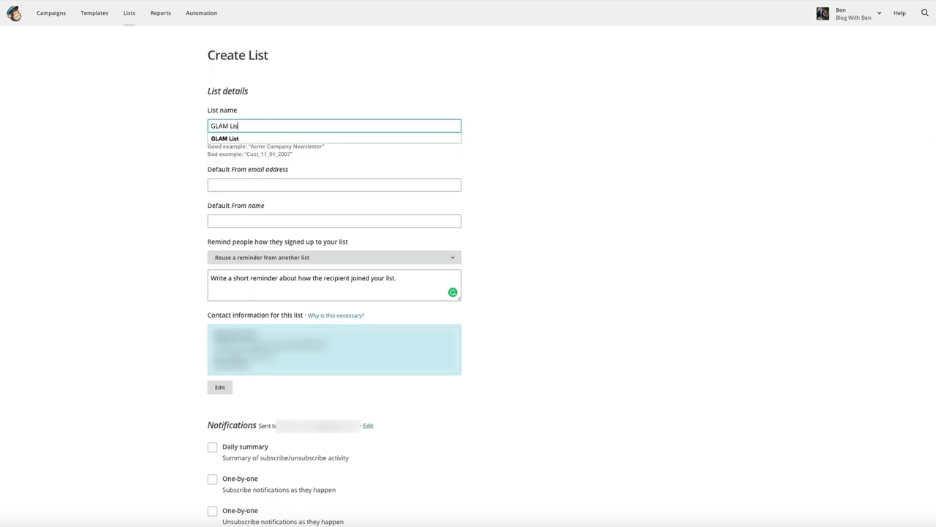
click(134, 121)
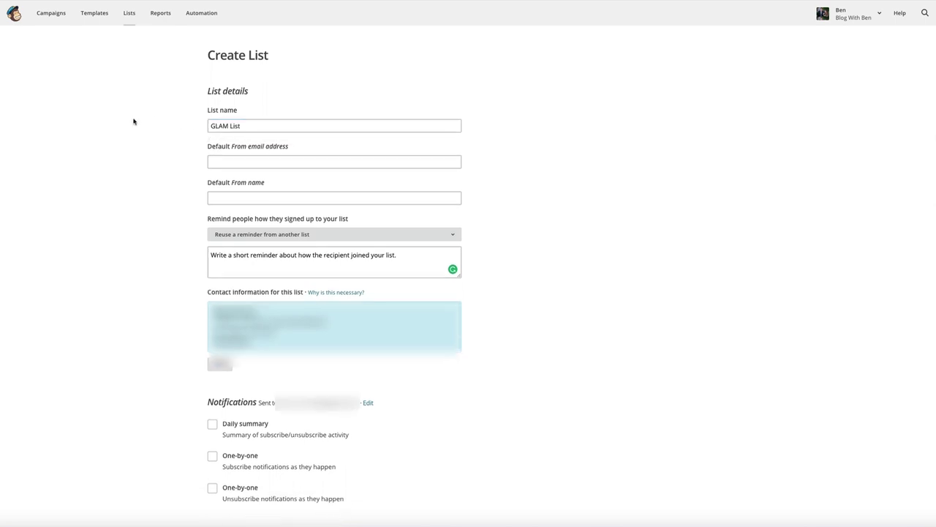
click(210, 165)
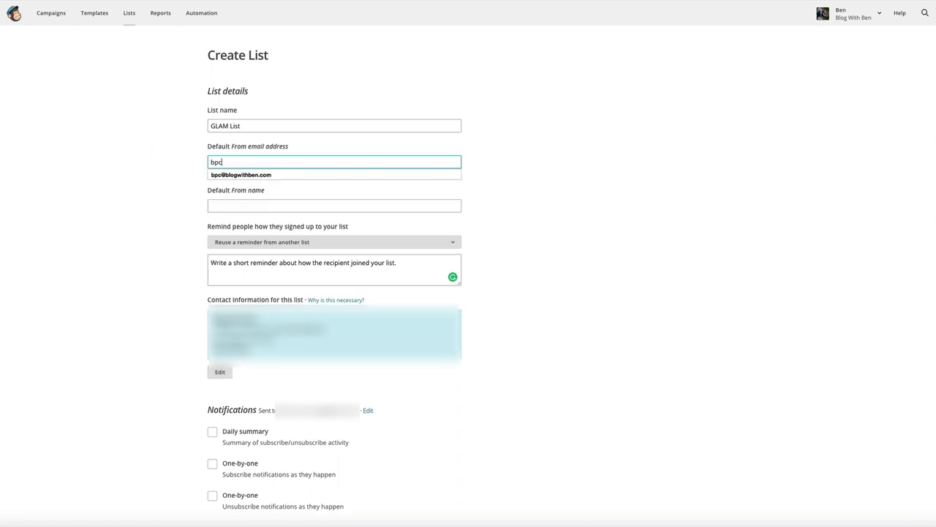
click(124, 152)
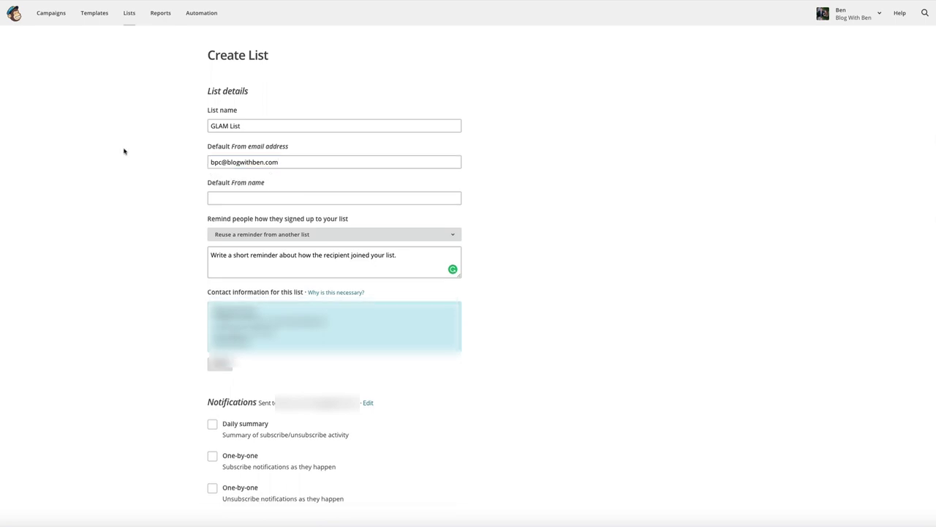
click(234, 201)
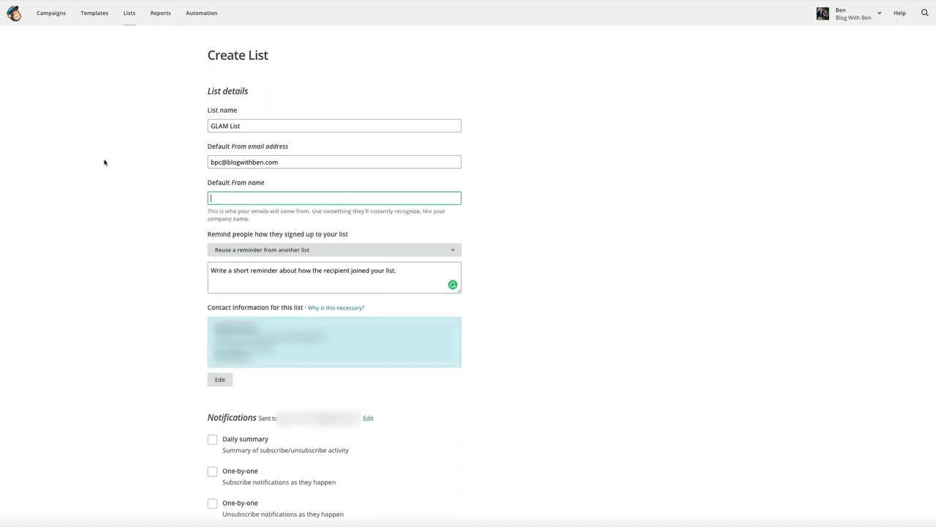
text(GLAM Staff)
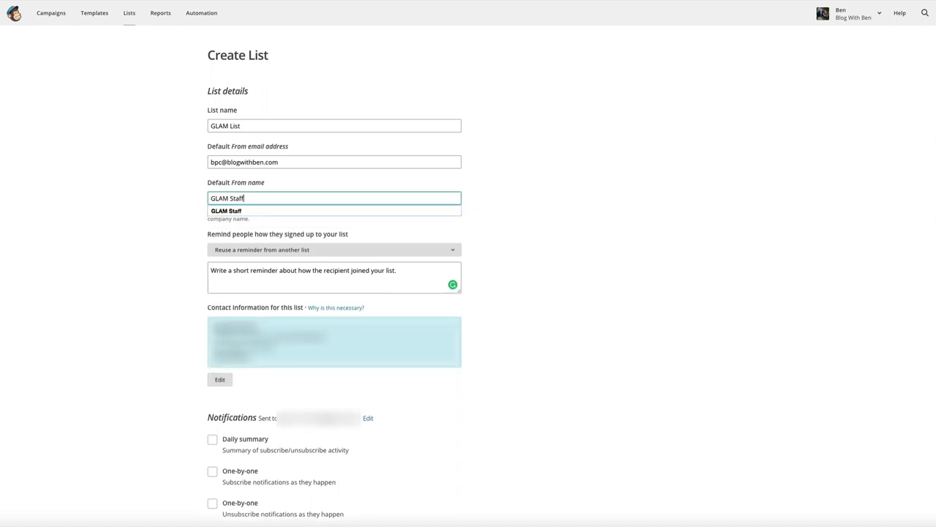
click(98, 163)
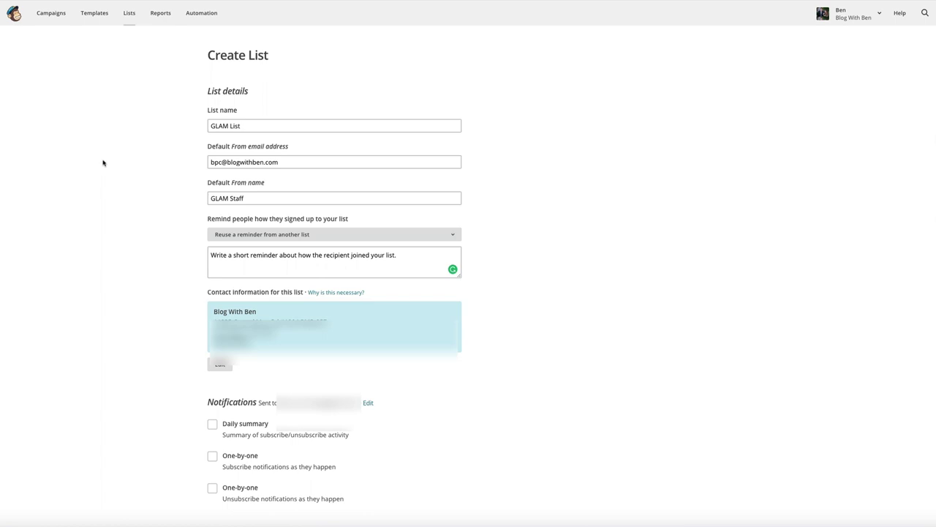
Add the reminder 'You're receiving this email because you signed up for my list....and you're awesome!' and save
click(212, 254)
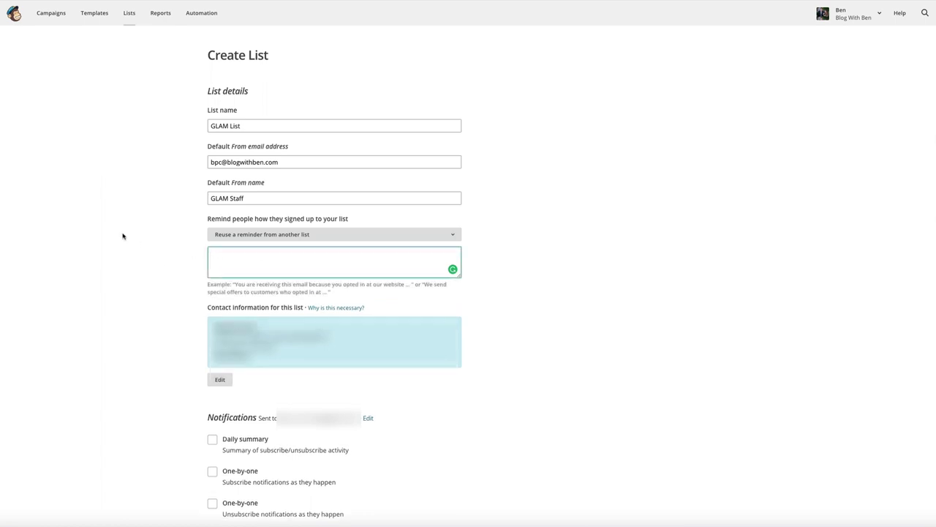
text(You're receiving this email becau)
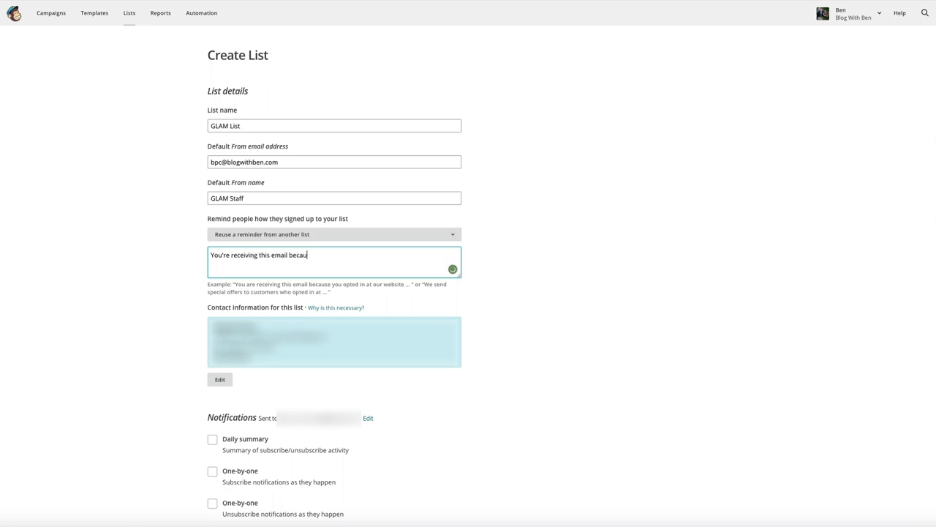
text(se you signed up for my list....and)
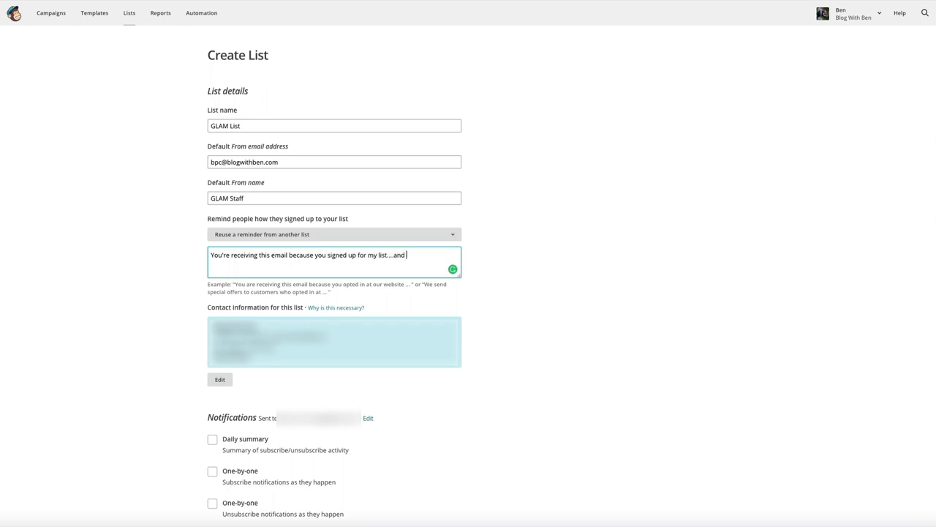
text( you're awesome!)
click(114, 236)
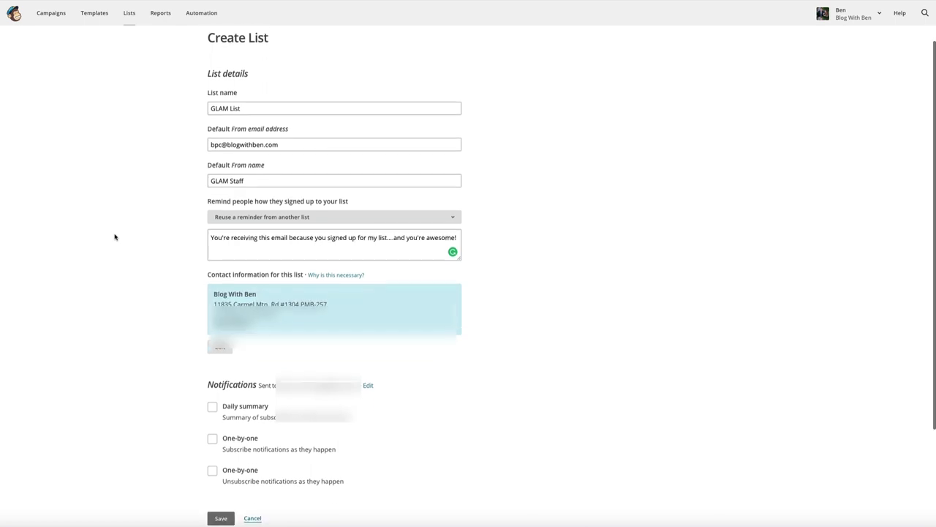
scroll(115, 237, down, 2)
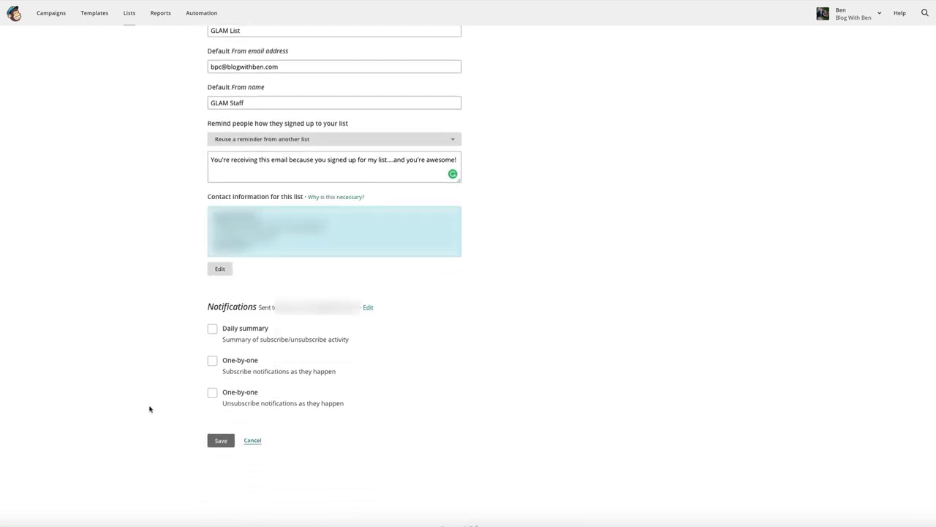
click(226, 447)
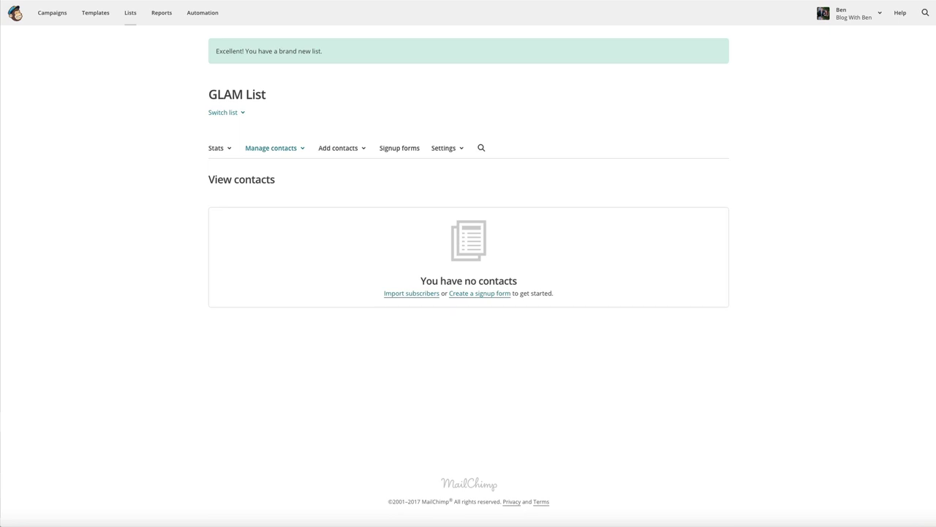
Open GLAM List's embedded form builder, preview Super Slim, Horizontal and Naked styles, then Advanced
click(400, 149)
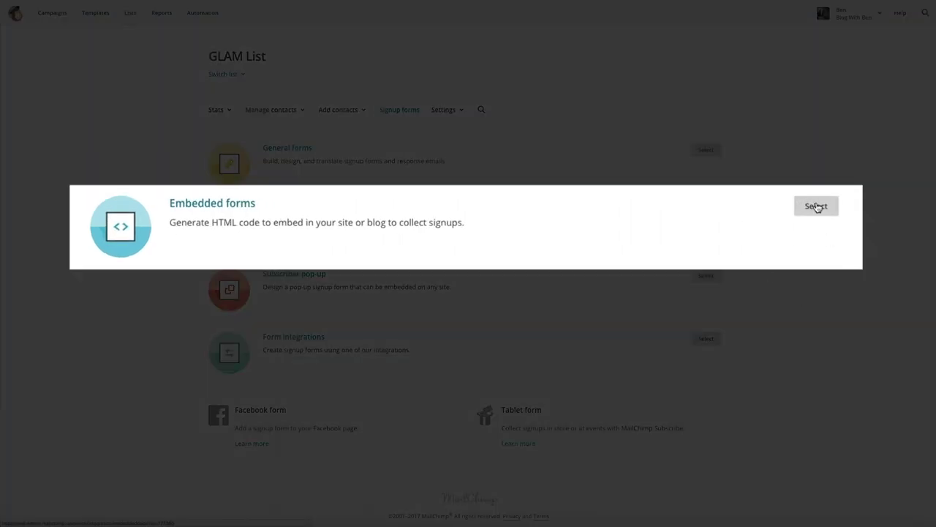
click(817, 207)
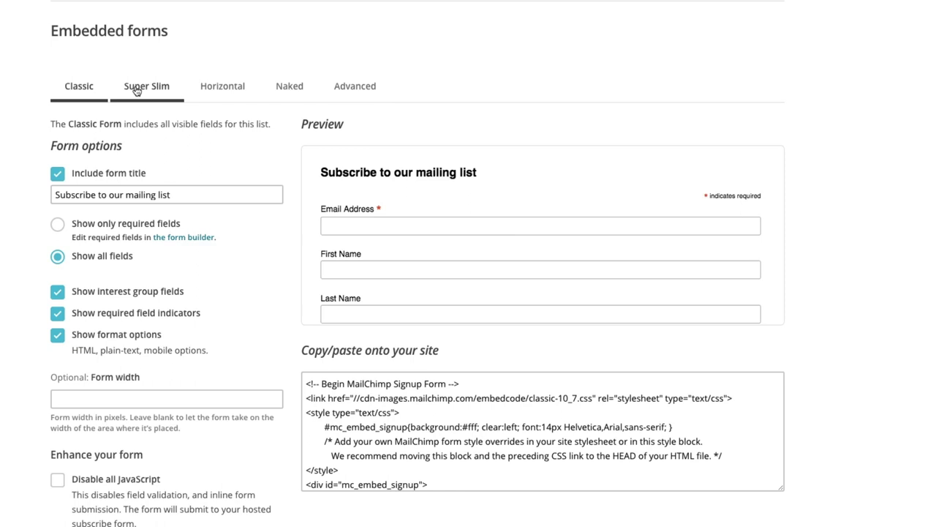
click(136, 91)
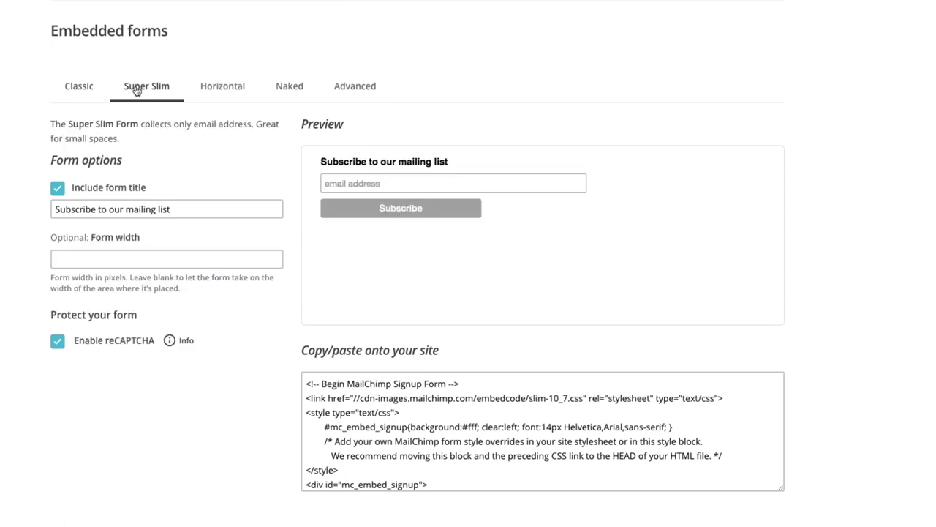
click(231, 91)
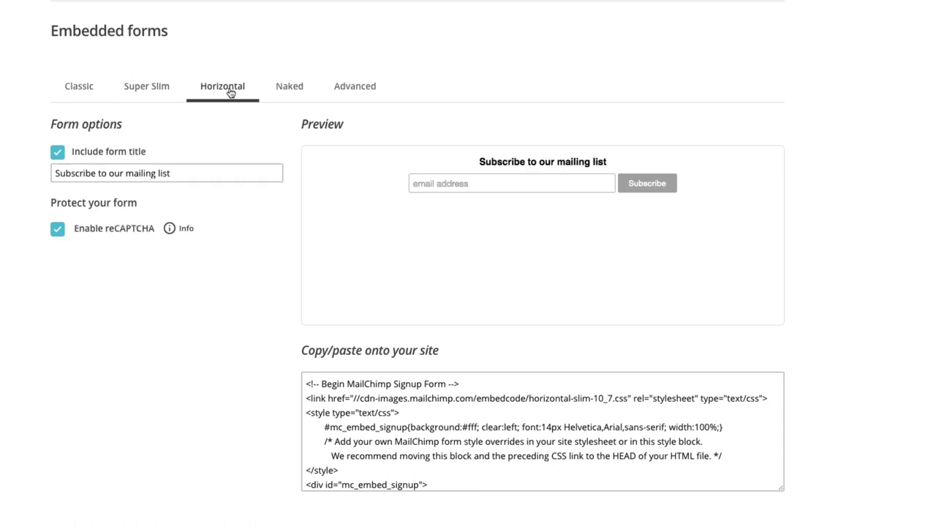
click(290, 92)
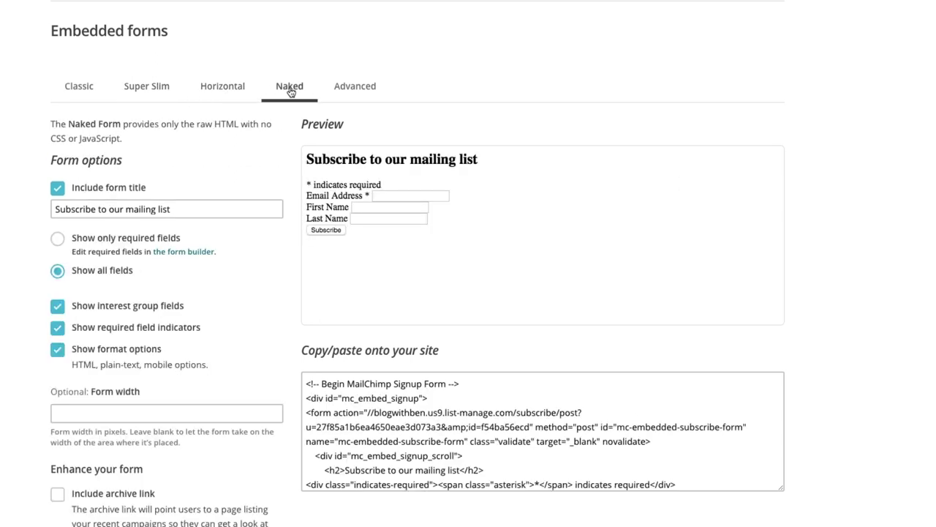
click(356, 90)
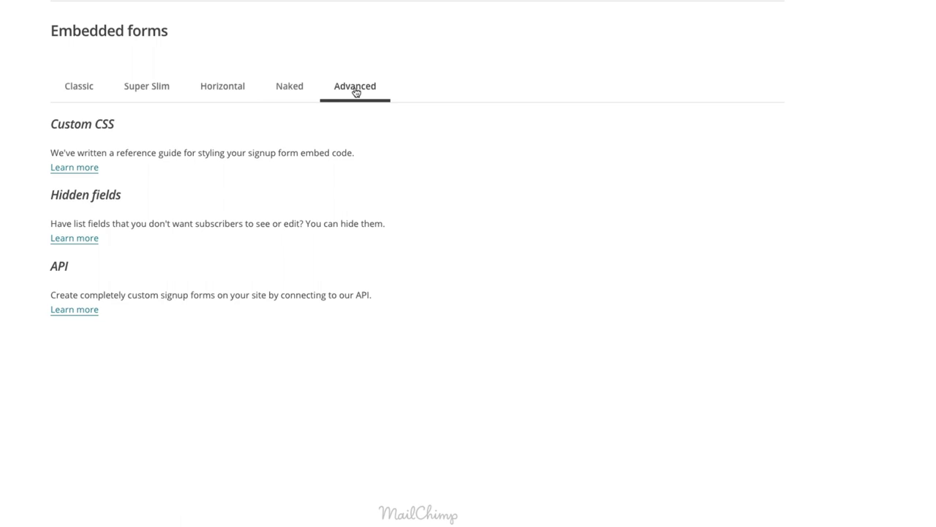
Switch to the Classic form, show only required fields, remove the title, and select the embed code
click(73, 88)
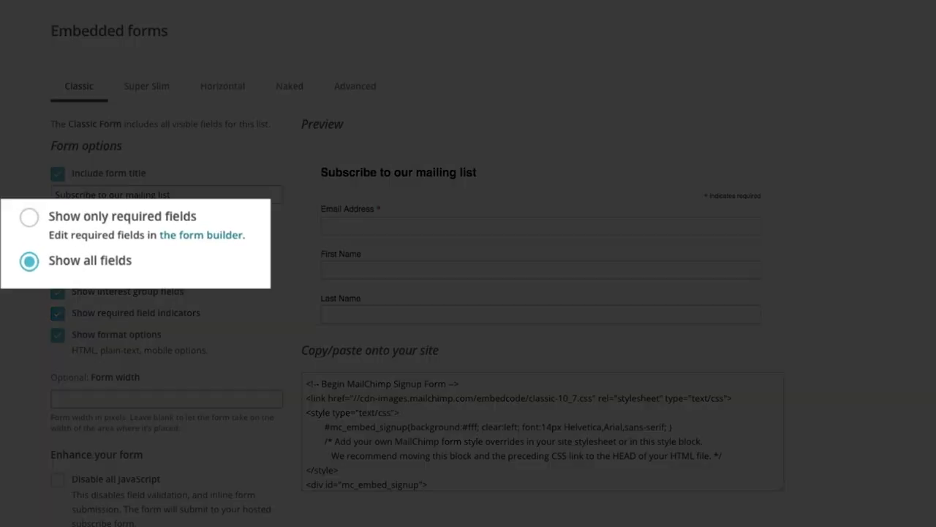
click(30, 220)
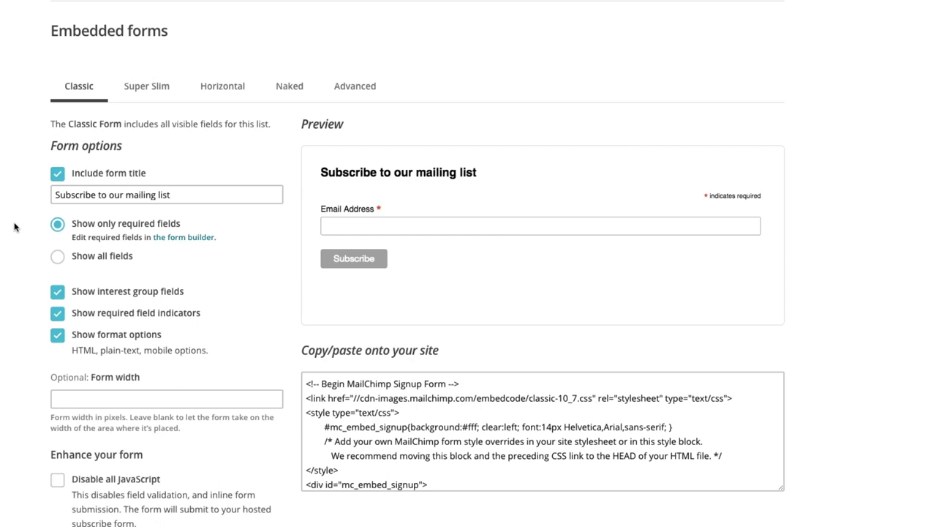
click(54, 177)
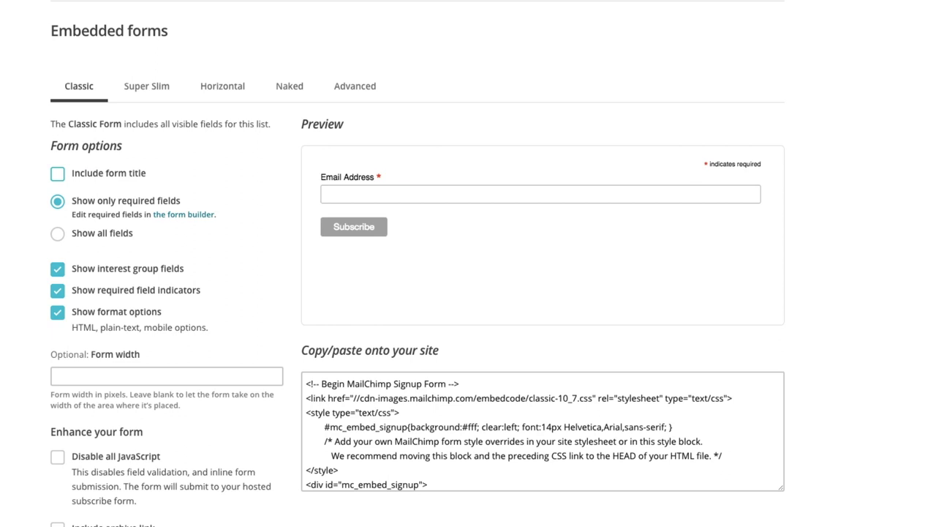
click(354, 401)
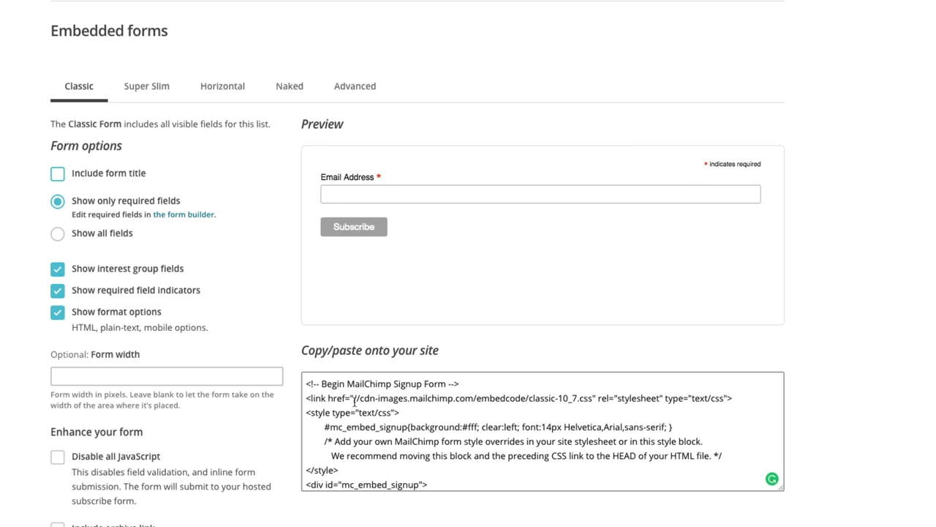
key(super+a)
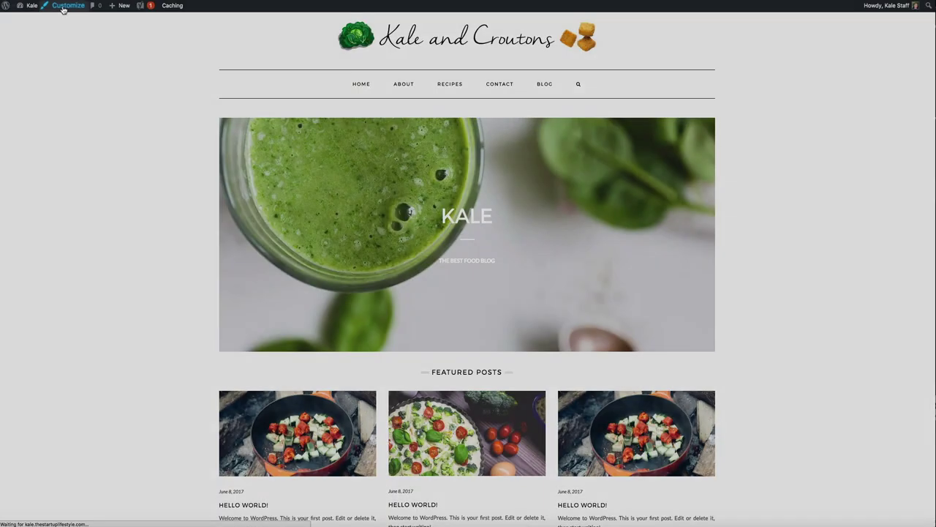
Add a Custom HTML widget to the Sidebar - Default - Bordered widget area
click(63, 6)
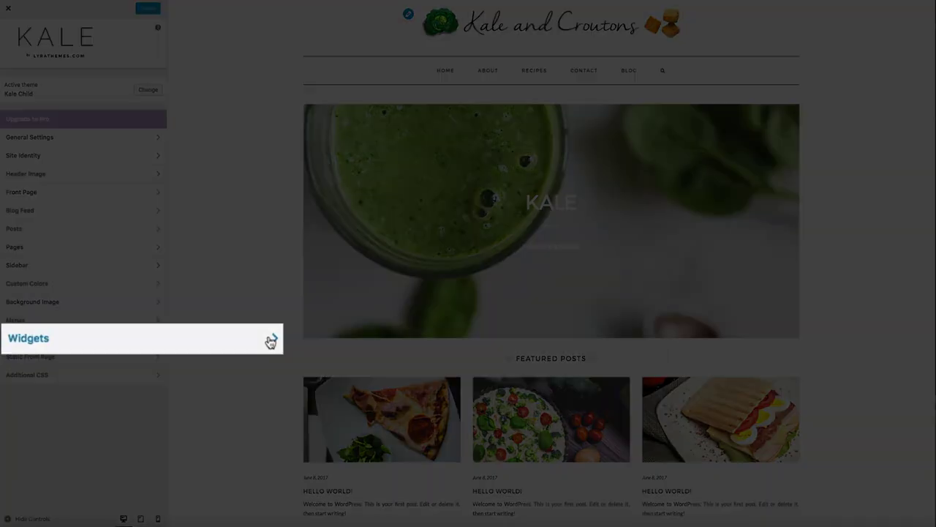
click(155, 338)
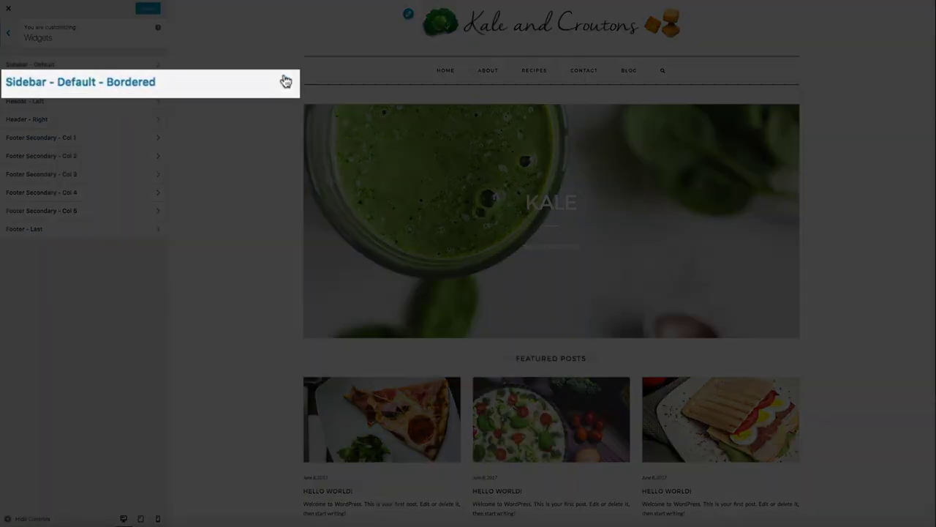
click(156, 81)
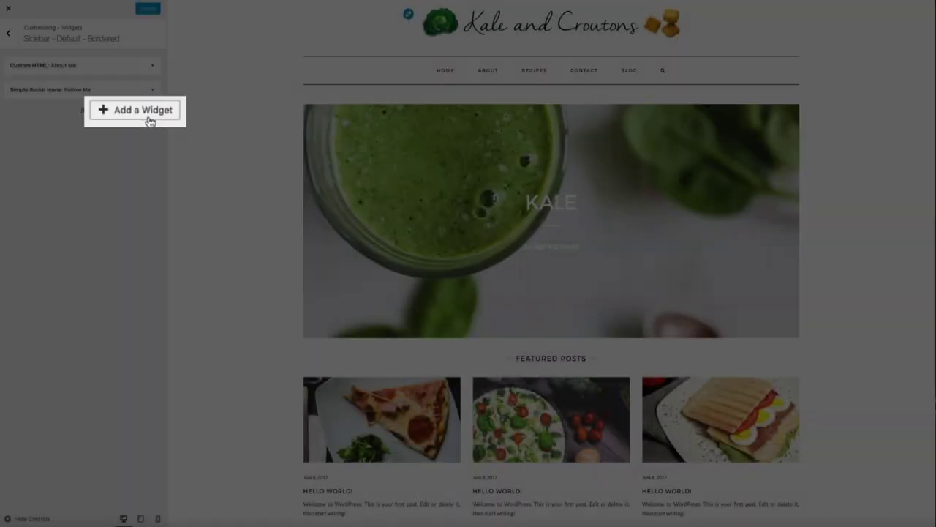
click(143, 115)
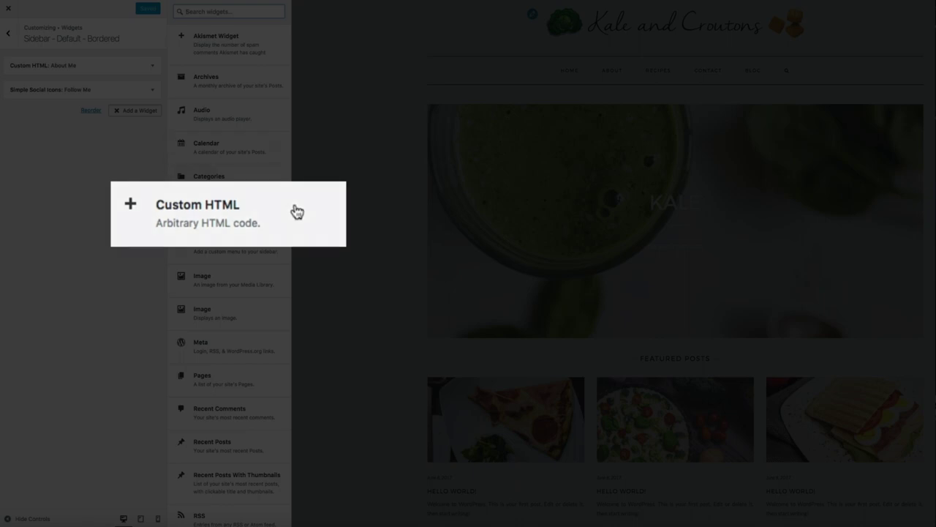
click(263, 212)
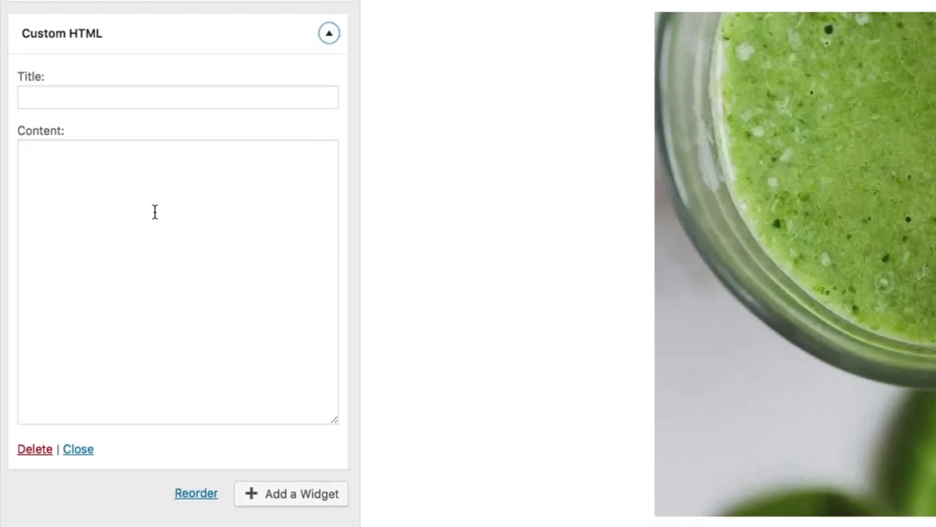
Paste the MailChimp embed code into the widget and title it 'Recipe Newsletter'
click(71, 196)
key(ctrl+v)
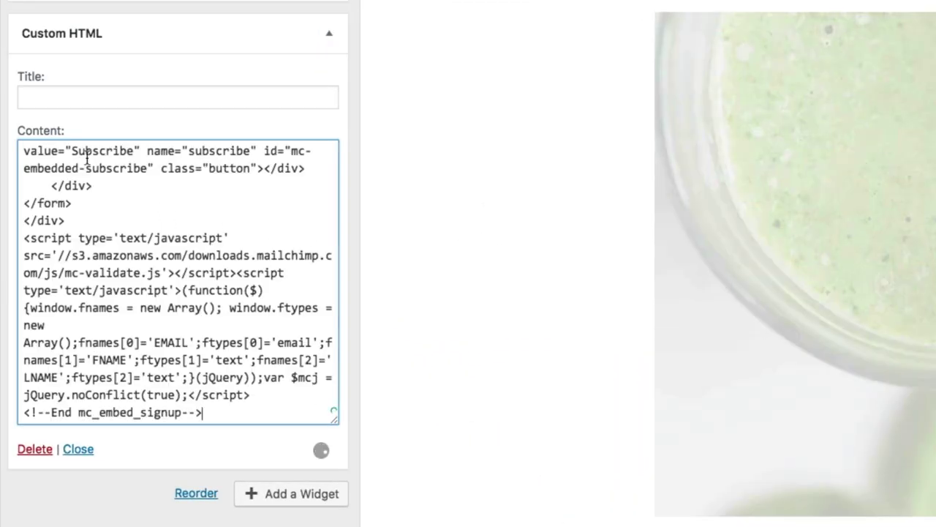
click(73, 98)
text(Recipe Newsletter)
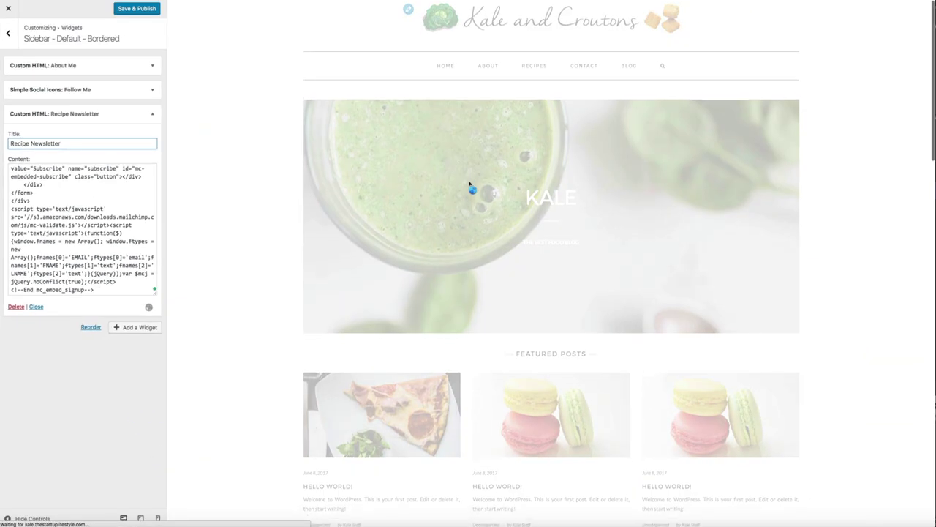
scroll(472, 188, down, 7)
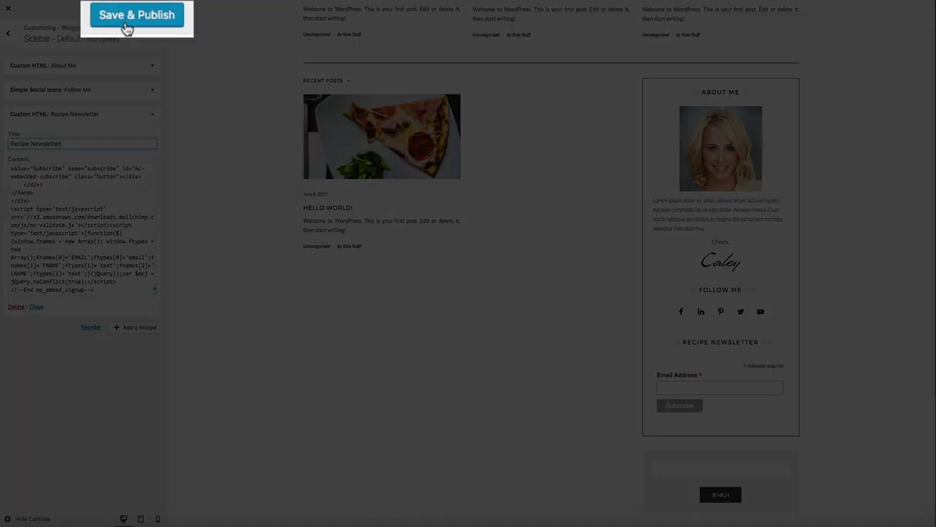
Publish the sidebar changes and scroll the live homepage to check the Recipe Newsletter form
click(139, 10)
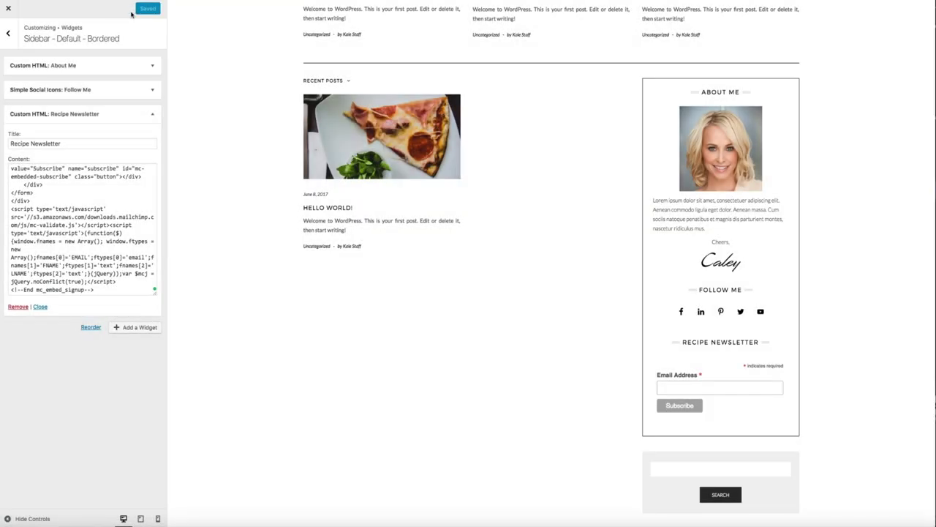
click(8, 9)
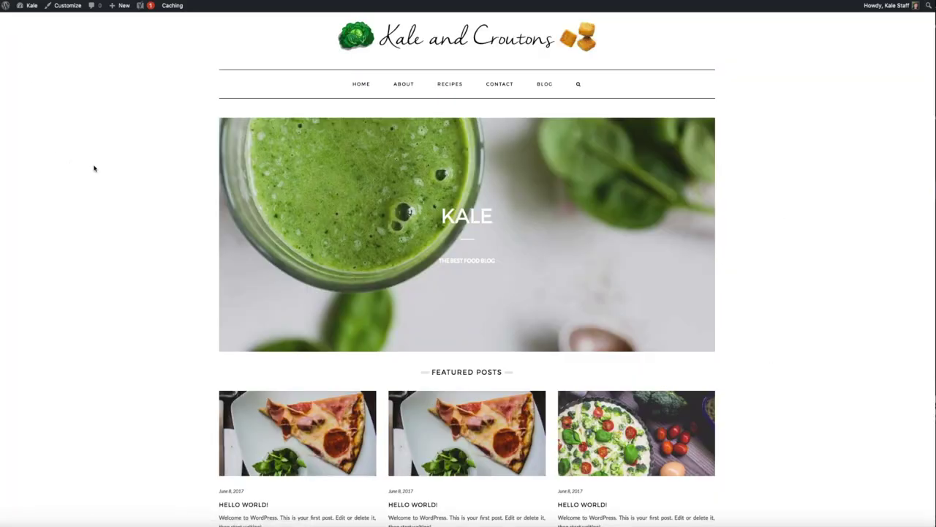
scroll(93, 167, down, 5)
scroll(93, 168, down, 4)
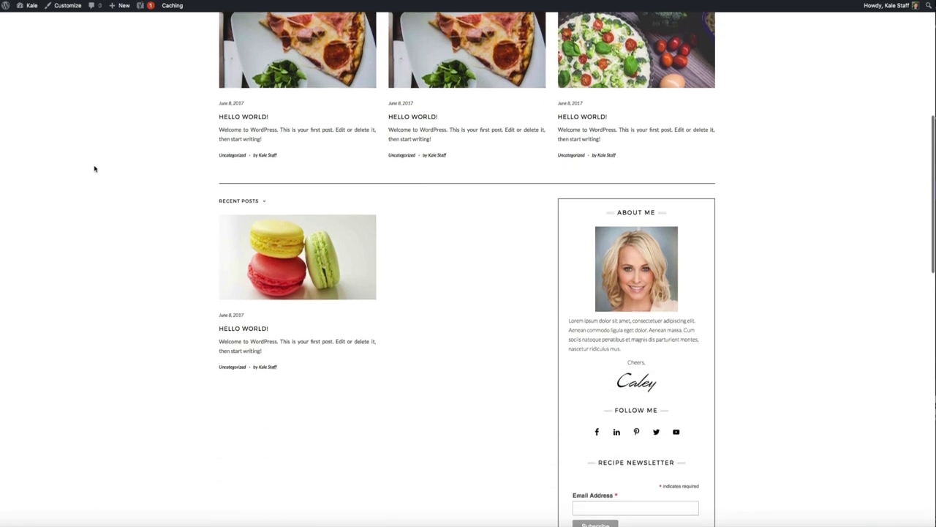
scroll(94, 169, down, 1)
scroll(94, 168, up, 1)
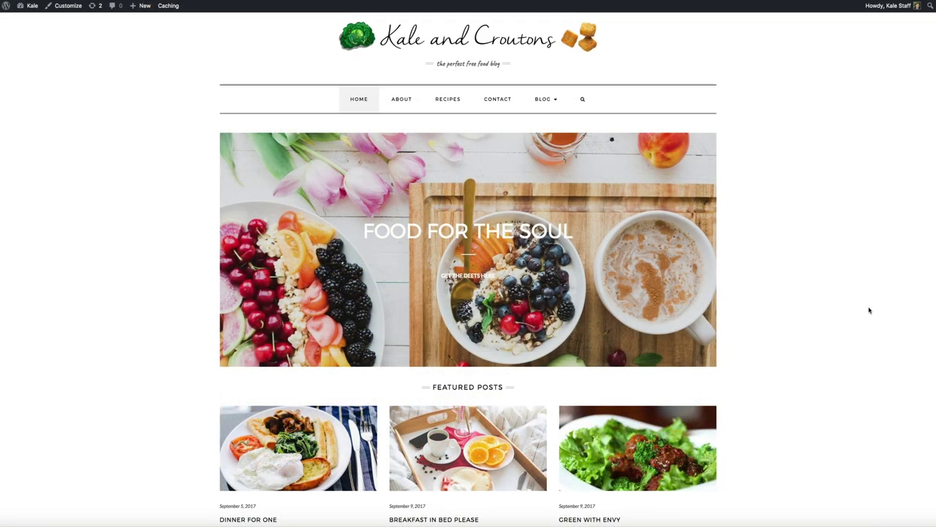
scroll(869, 310, down, 5)
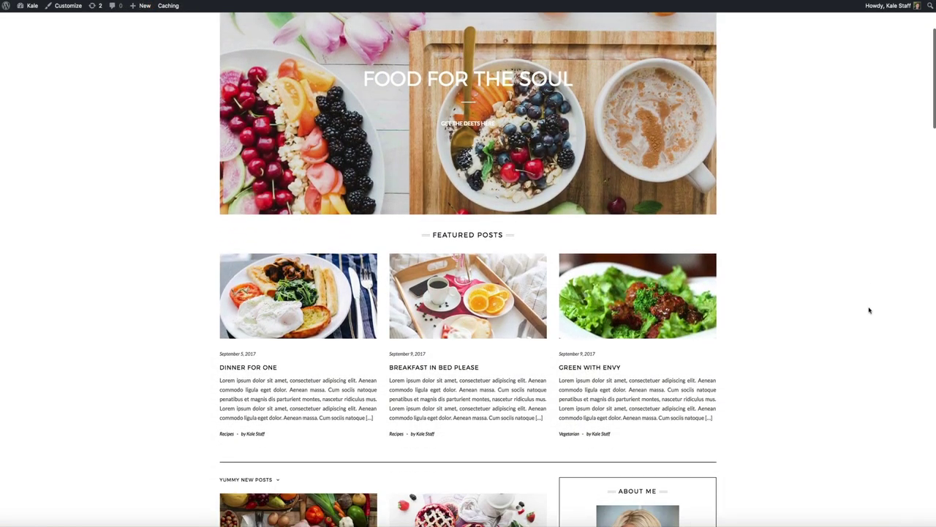
scroll(869, 310, down, 5)
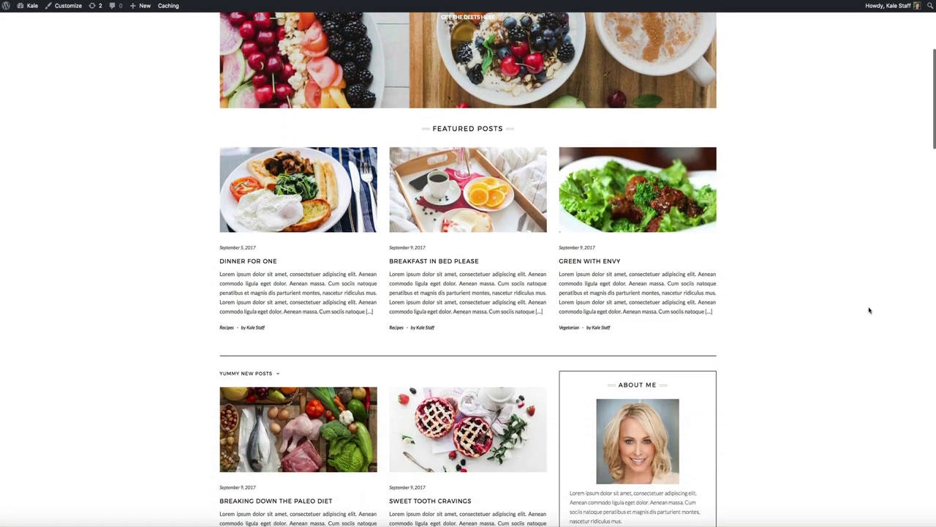
scroll(869, 311, down, 3)
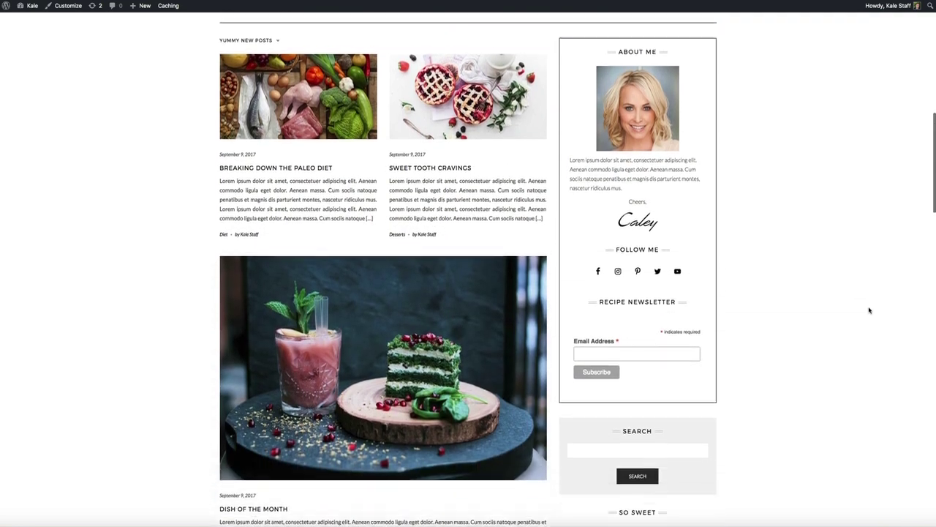
scroll(869, 310, down, 3)
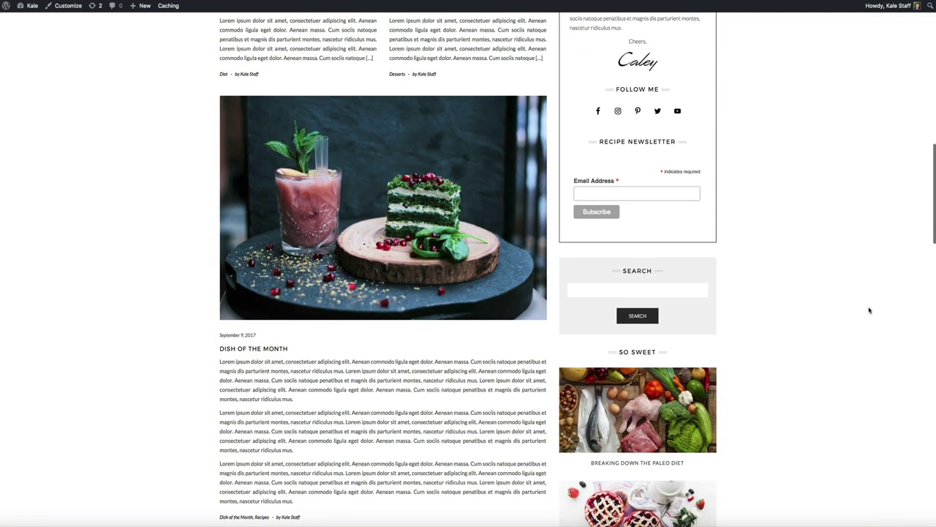
scroll(869, 310, down, 1)
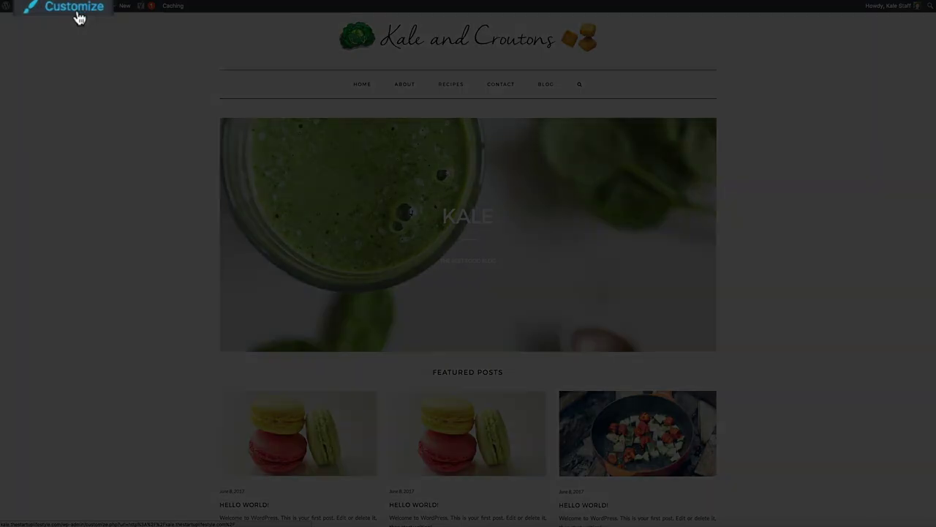
Remove the Meta, Recent Comments and Archives widgets from Sidebar - Default
click(79, 18)
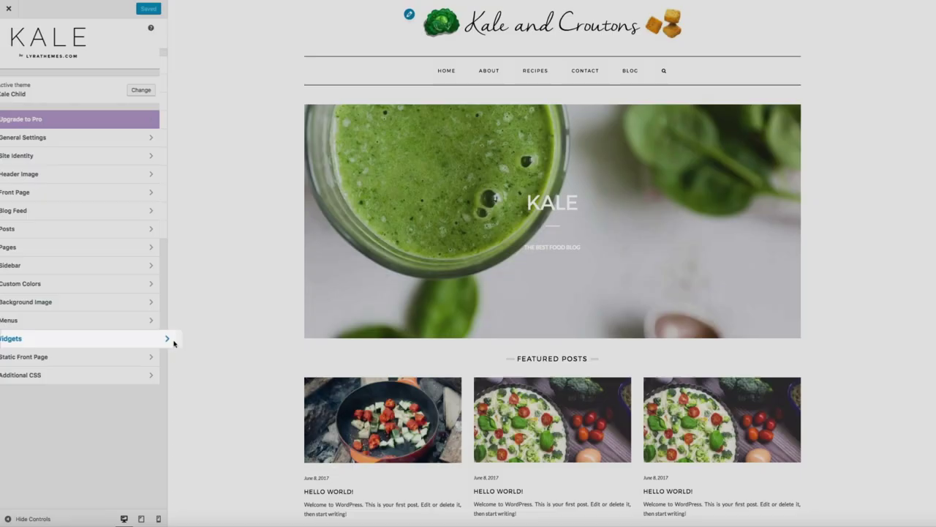
click(158, 339)
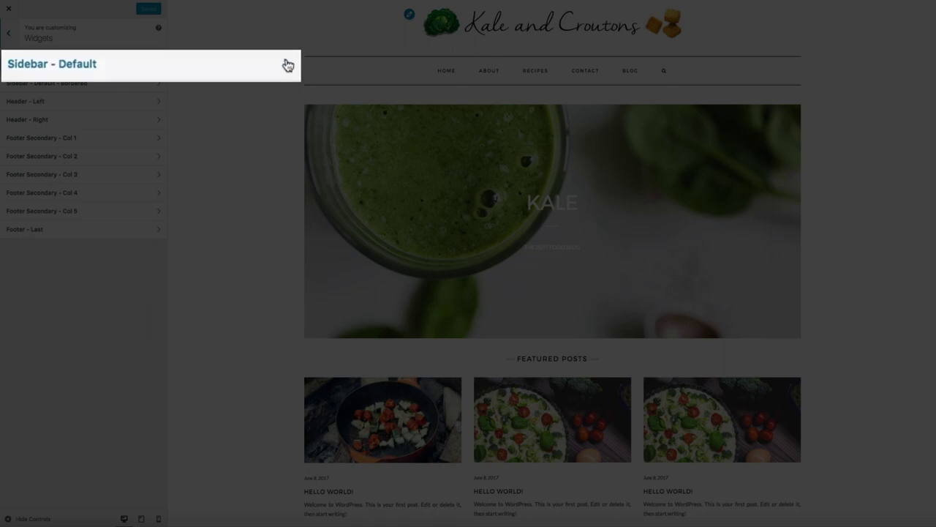
click(158, 65)
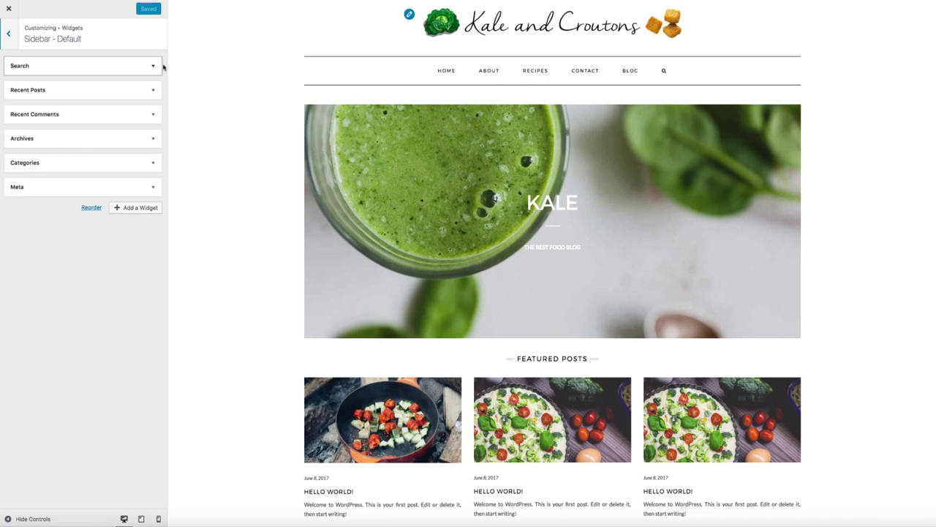
click(152, 187)
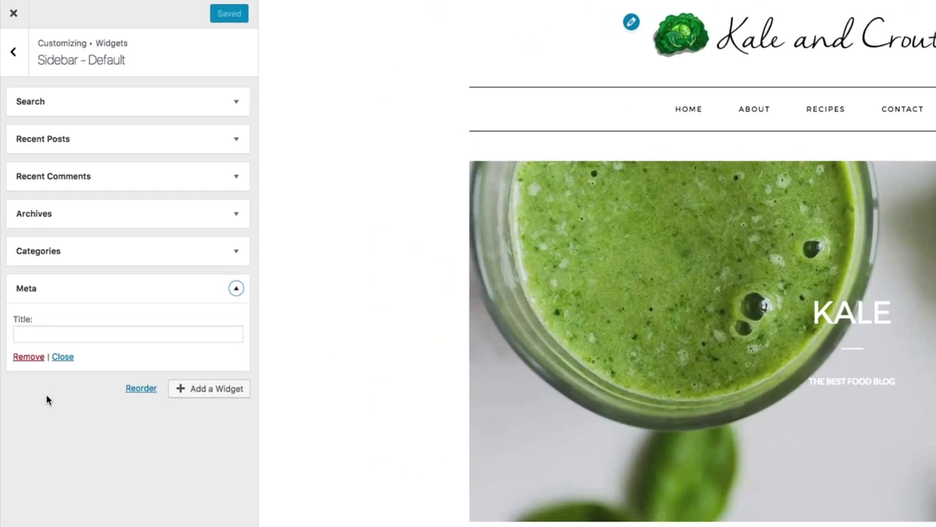
click(28, 357)
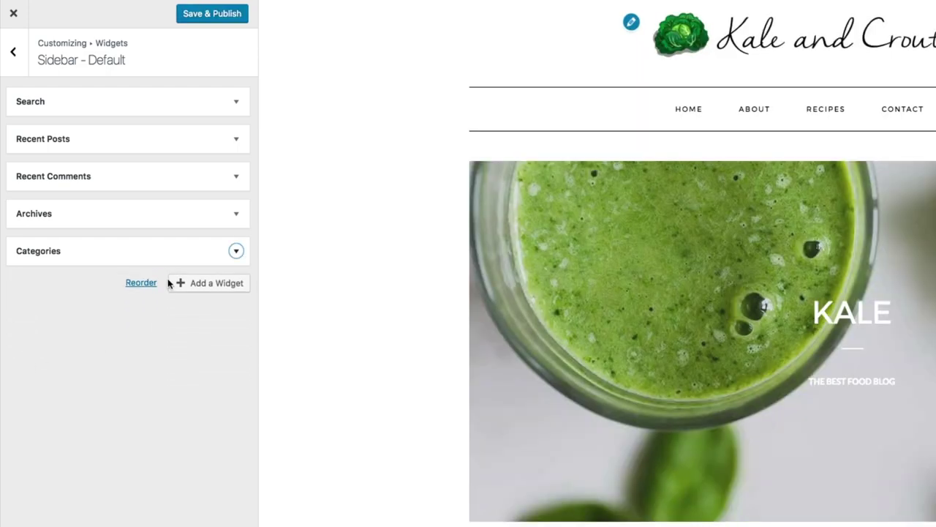
click(237, 178)
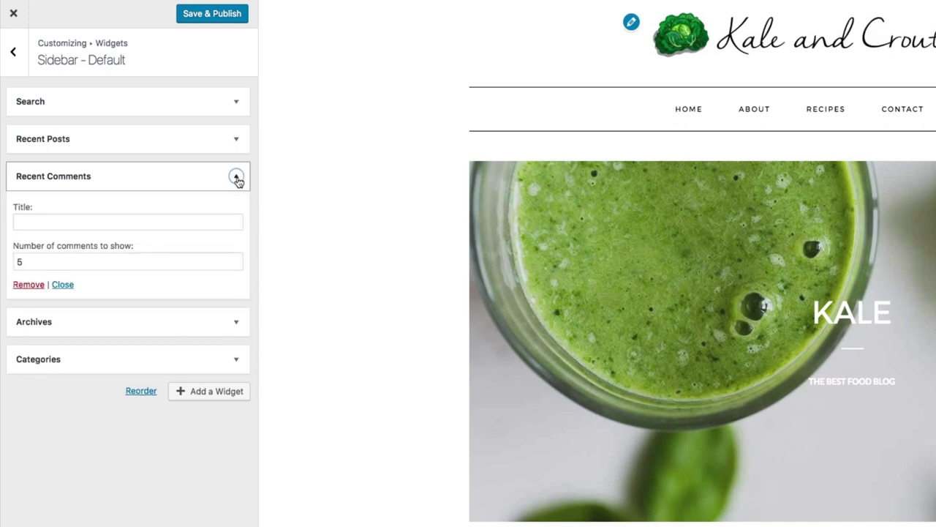
click(27, 285)
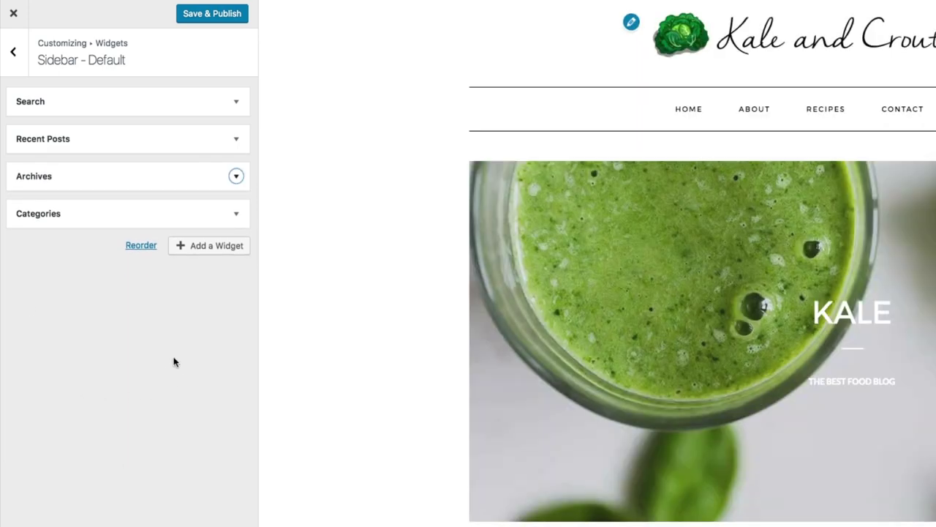
click(236, 177)
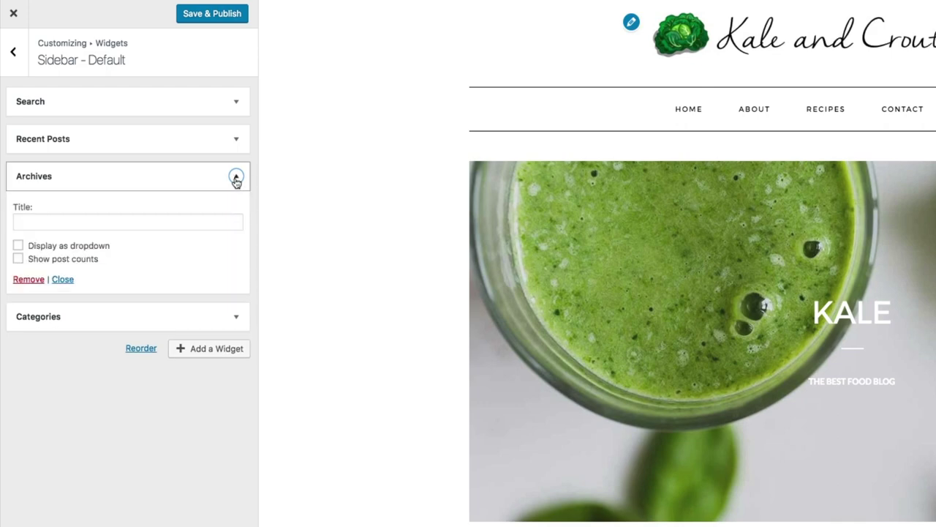
click(29, 279)
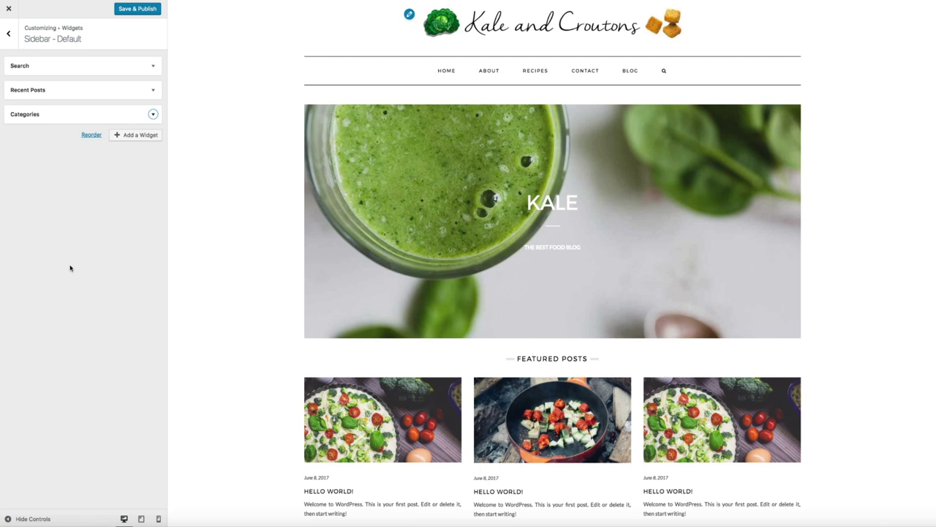
scroll(291, 313, down, 10)
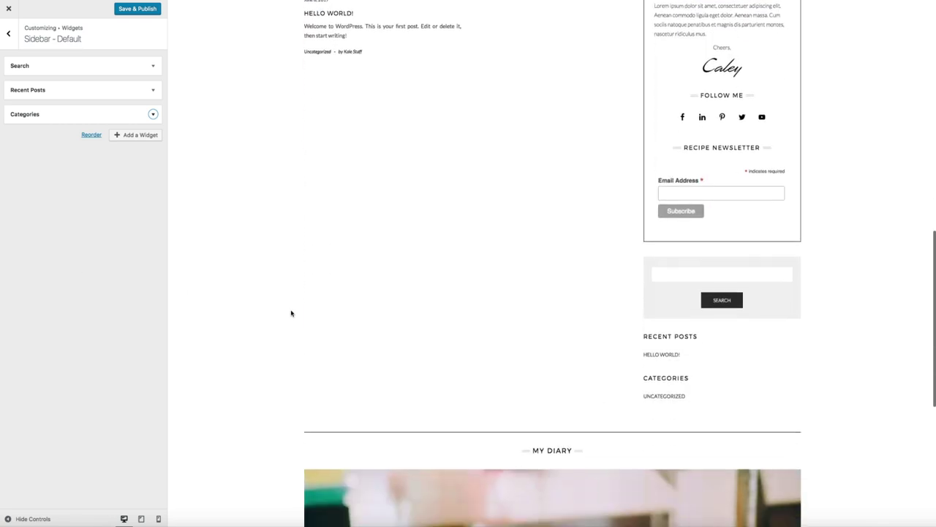
scroll(291, 313, up, 3)
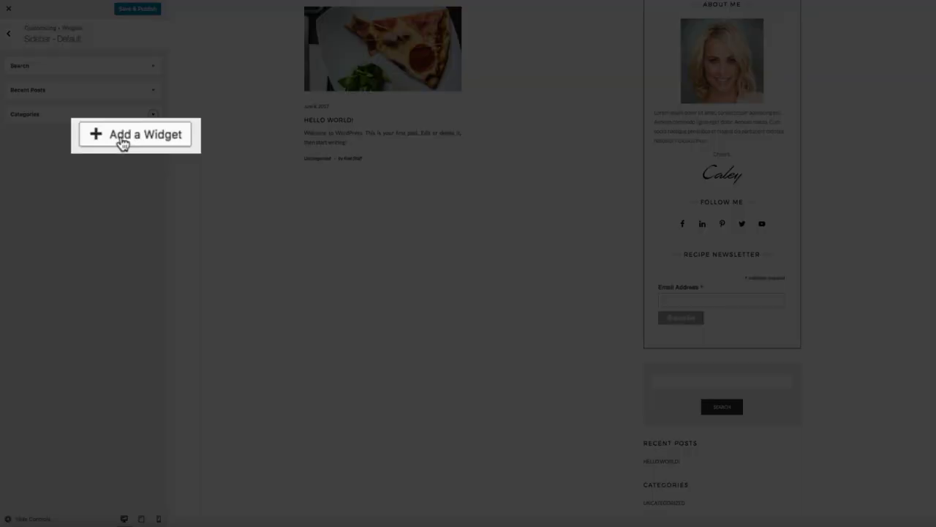
Add a Recent Posts With Thumbnails widget to Sidebar - Default
click(125, 140)
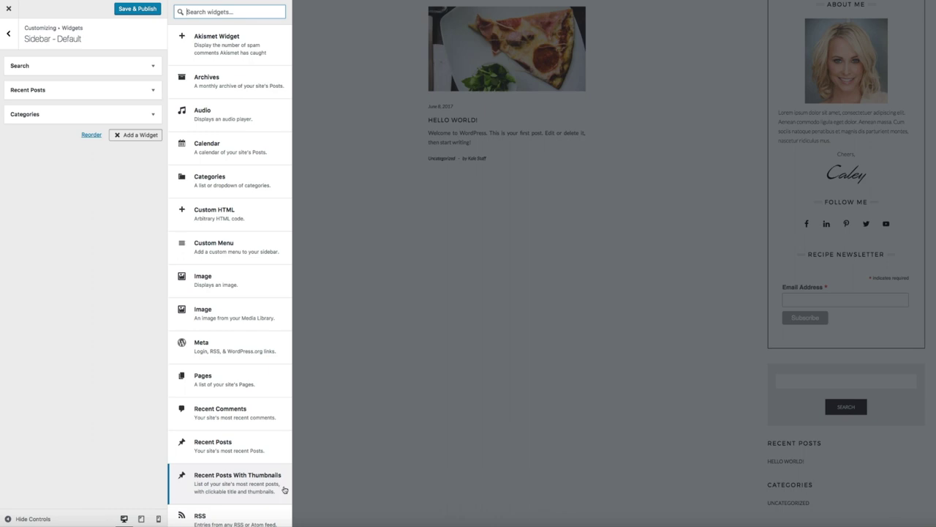
click(283, 489)
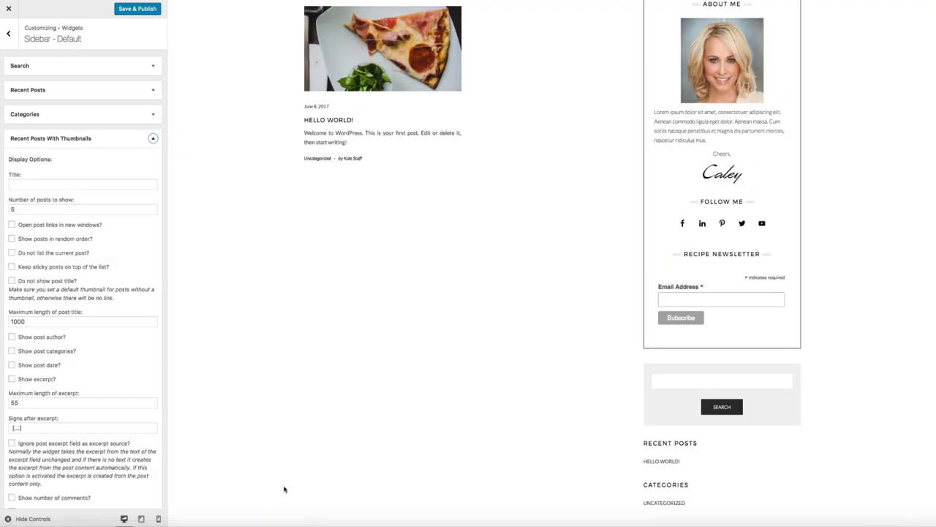
scroll(284, 490, down, 2)
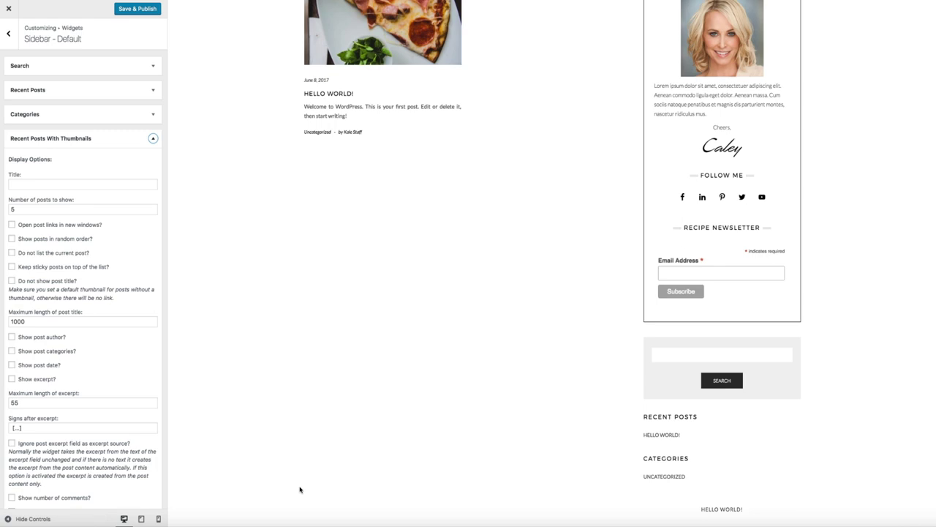
Title the thumbnail widget 'So Sweet', show 2 posts, and use kale-thumbnail (760 × 400) size
click(73, 183)
text(SO Sweet)
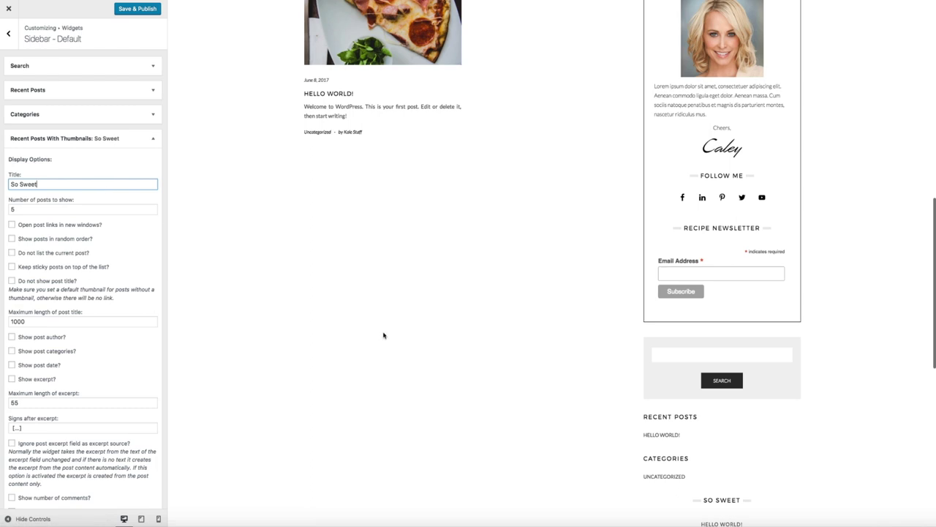
scroll(383, 335, down, 3)
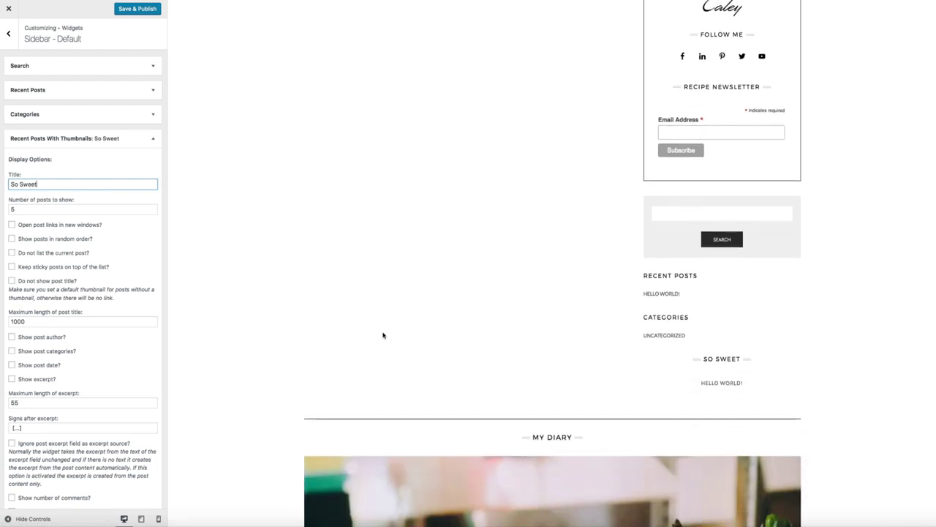
double_click(22, 210)
text(2)
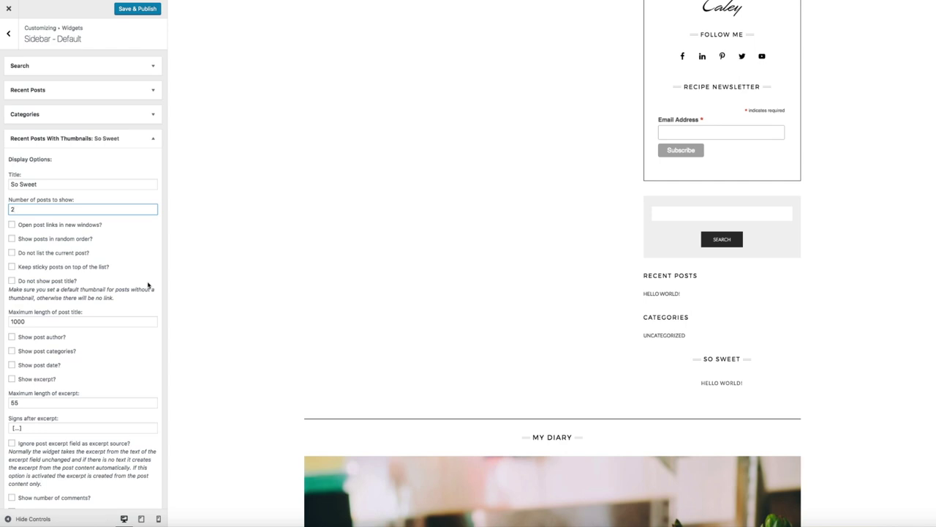
scroll(148, 285, down, 4)
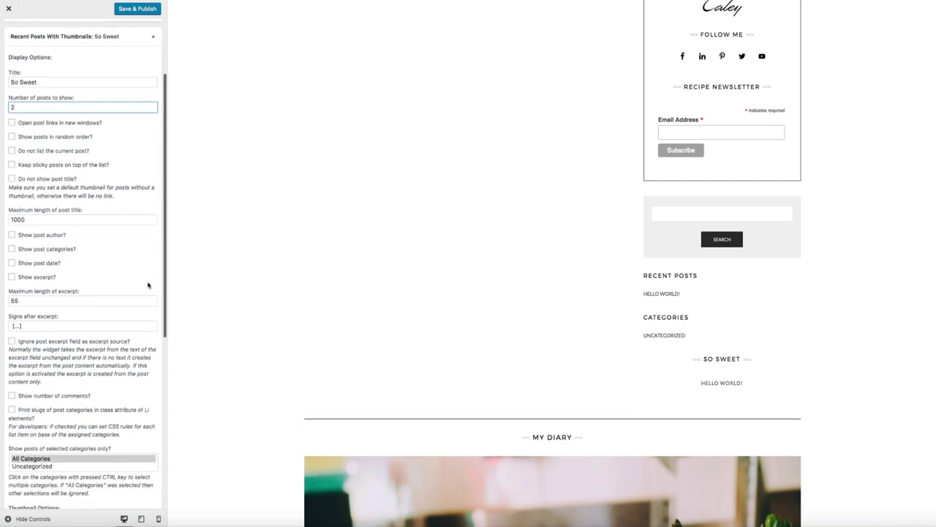
scroll(148, 284, down, 3)
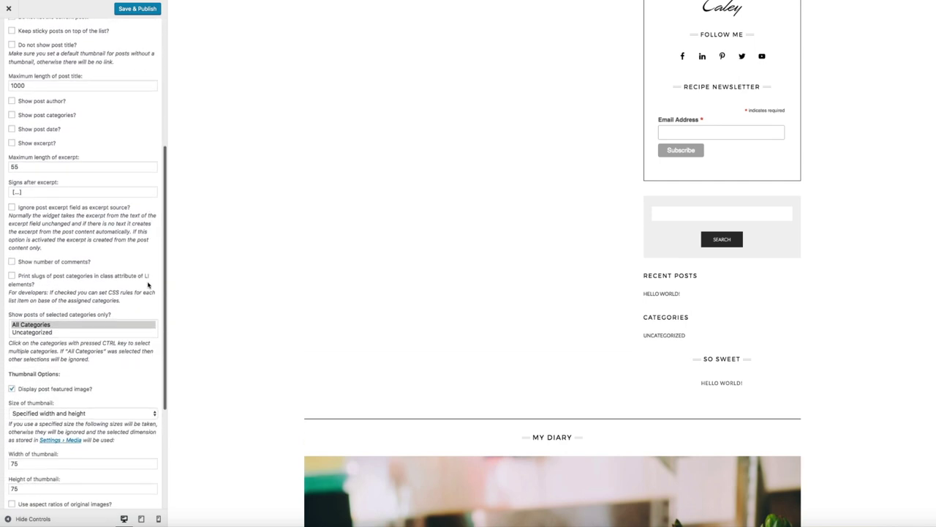
scroll(148, 284, down, 3)
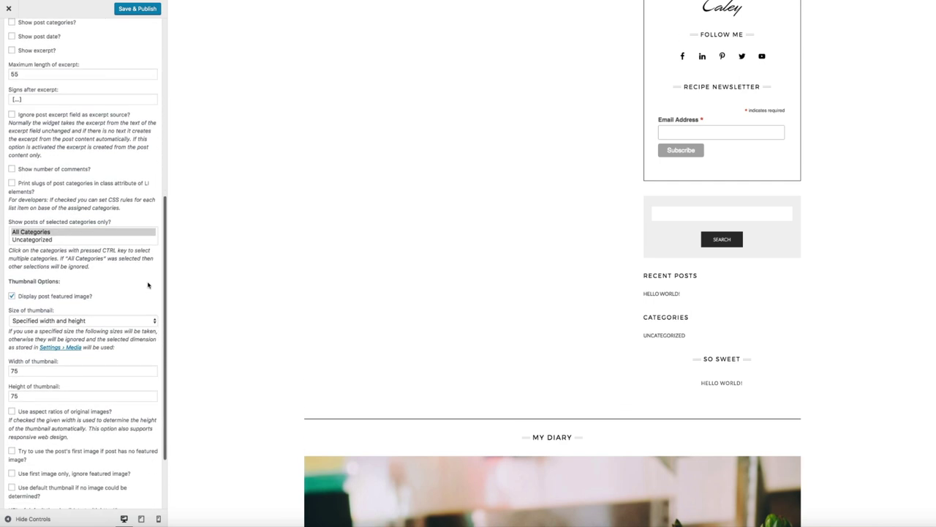
scroll(148, 284, down, 3)
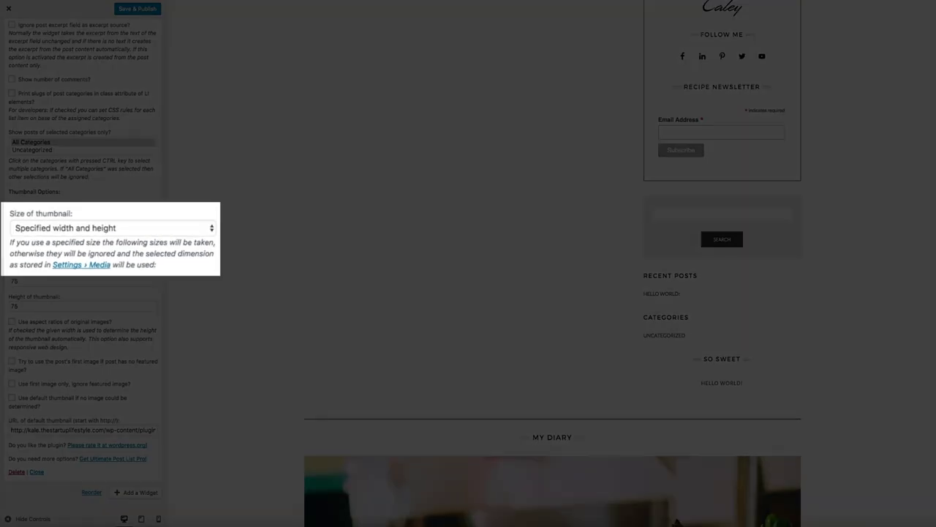
click(155, 231)
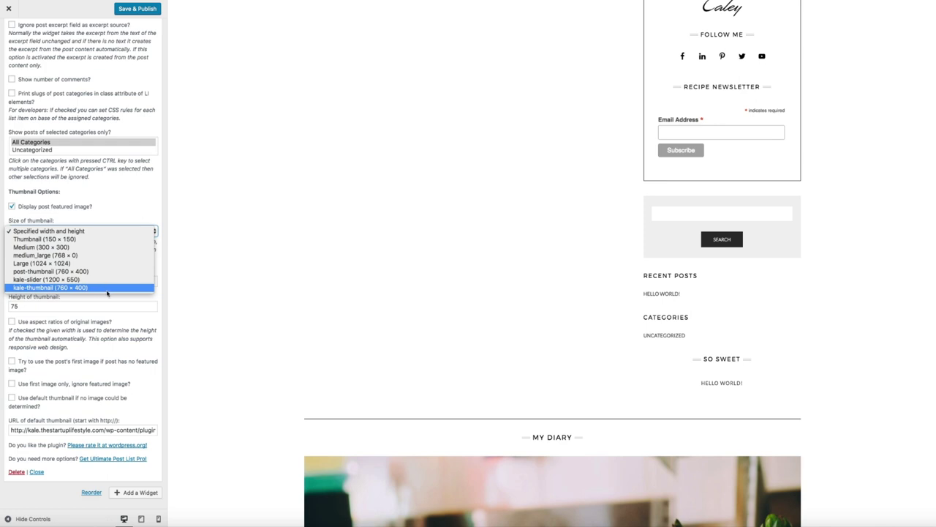
click(107, 287)
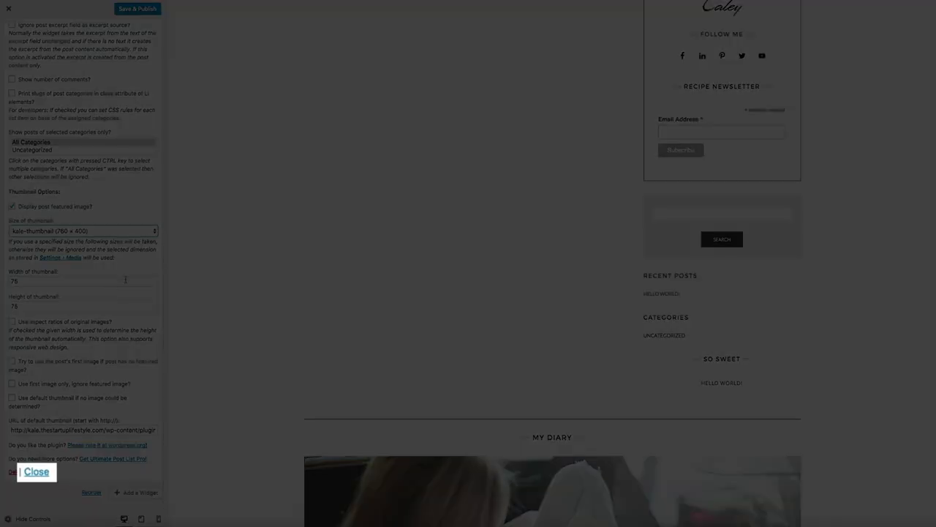
click(37, 471)
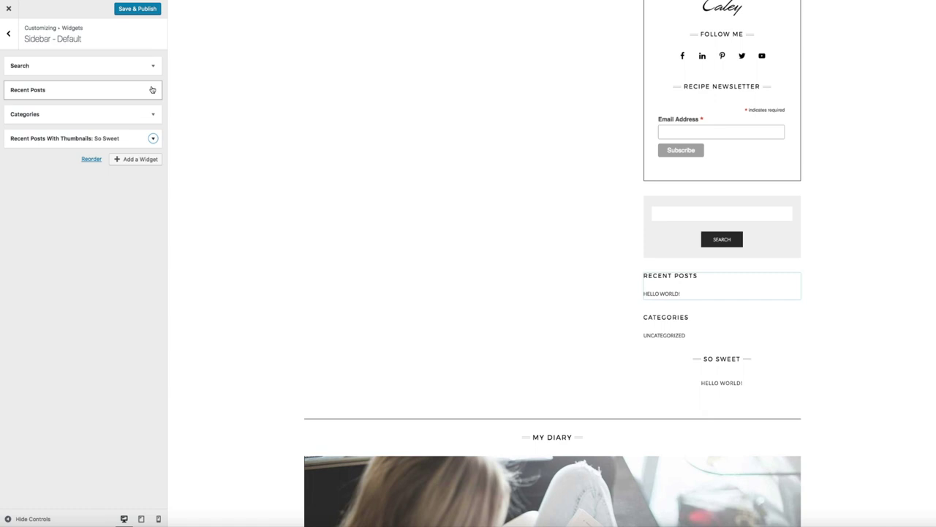
Remove the plain Recent Posts widget and move So Sweet above Categories
click(151, 89)
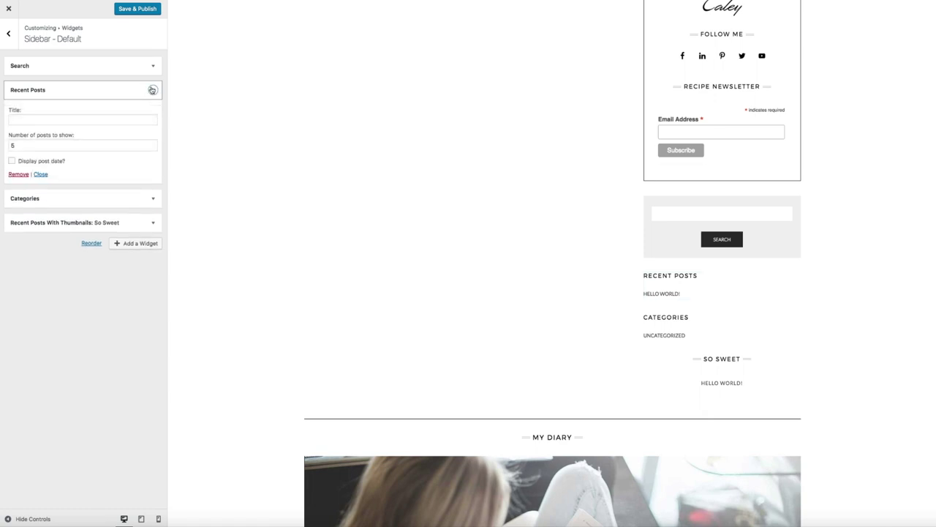
click(18, 174)
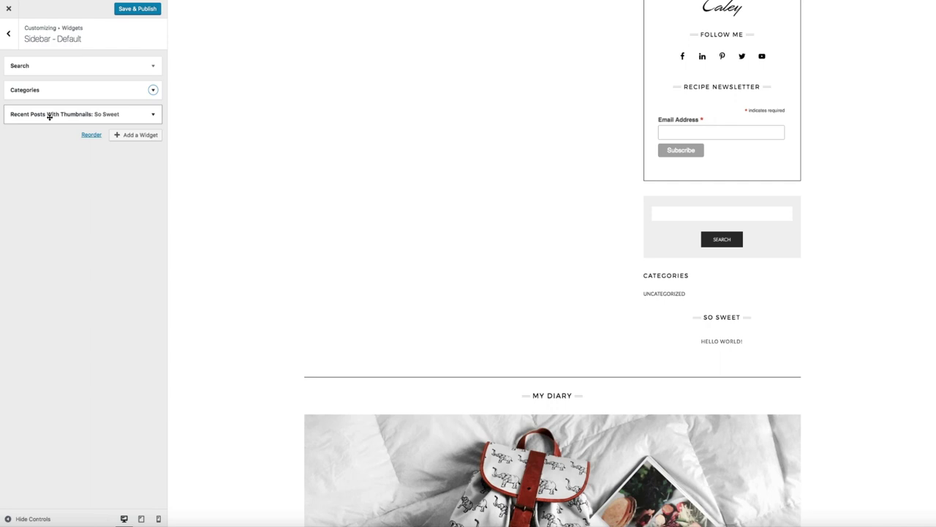
drag(49, 117, 40, 90)
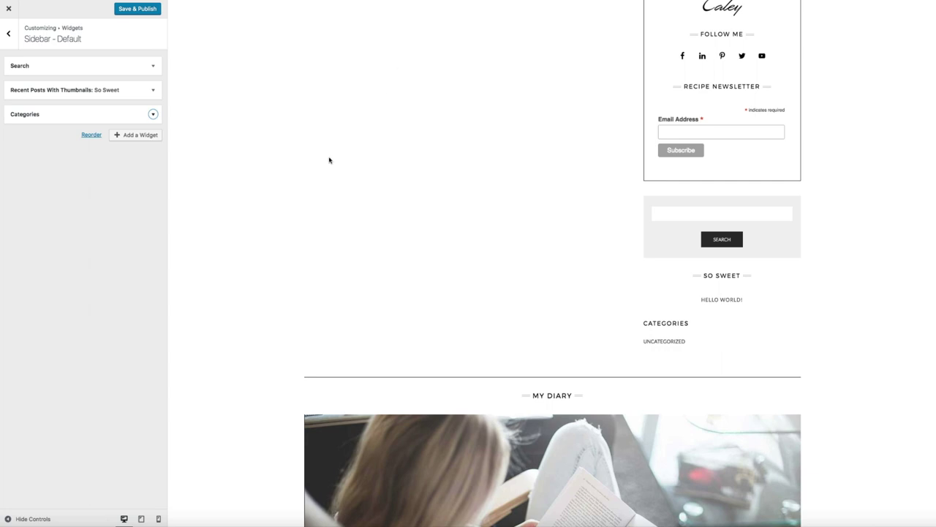
Turn on Display as dropdown in the Categories widget
click(152, 115)
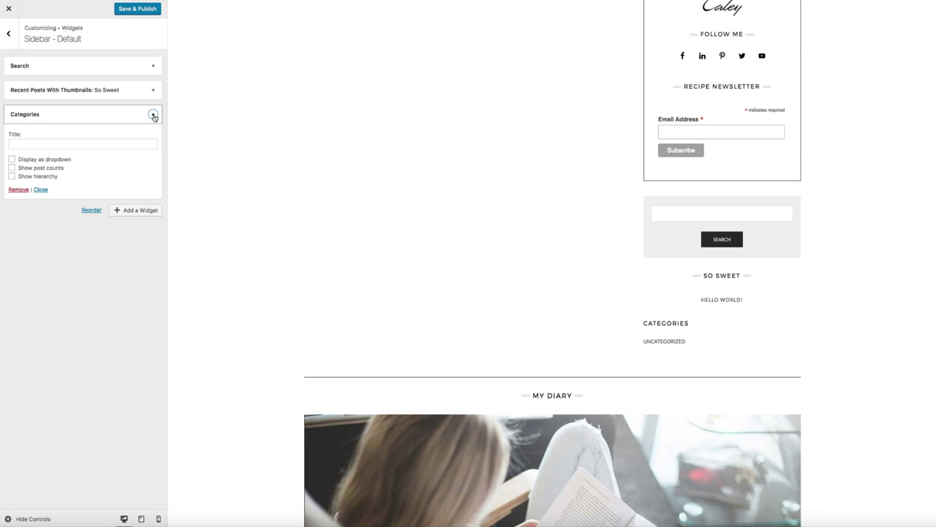
click(12, 160)
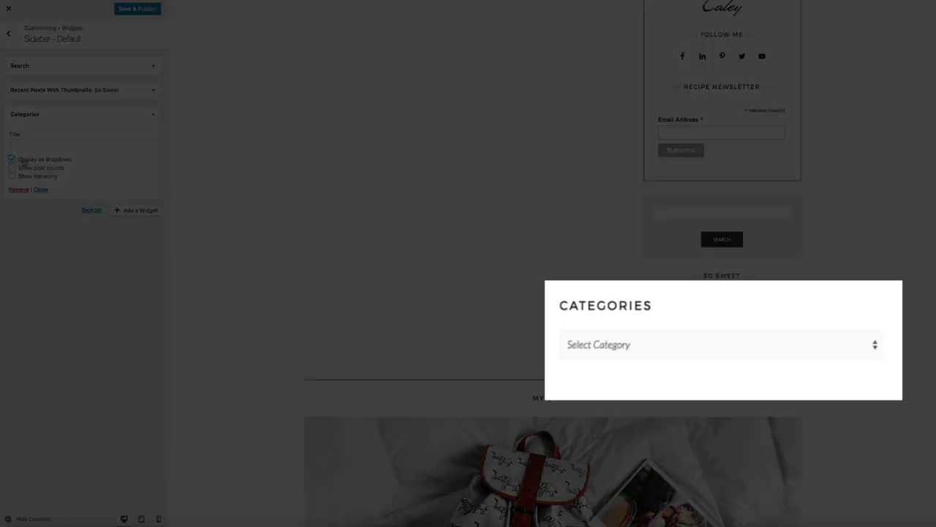
click(155, 115)
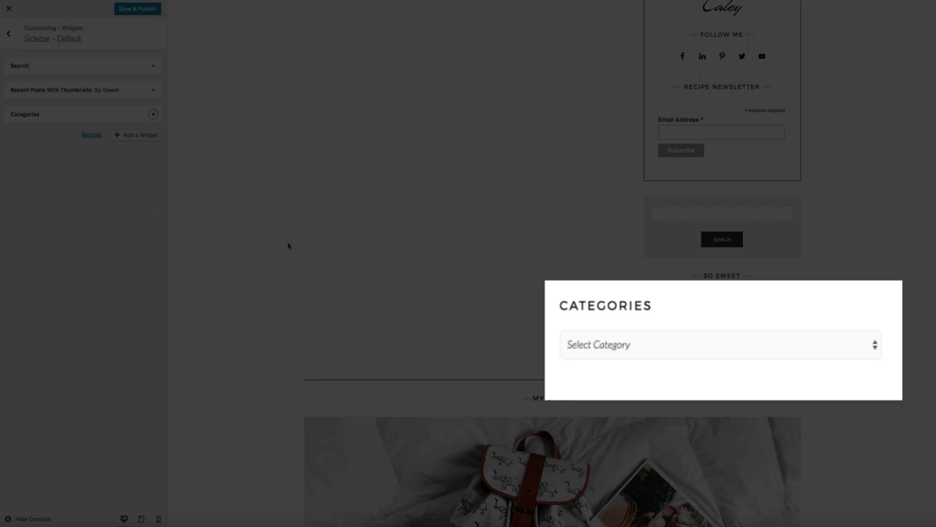
scroll(305, 246, up, 3)
scroll(306, 249, up, 3)
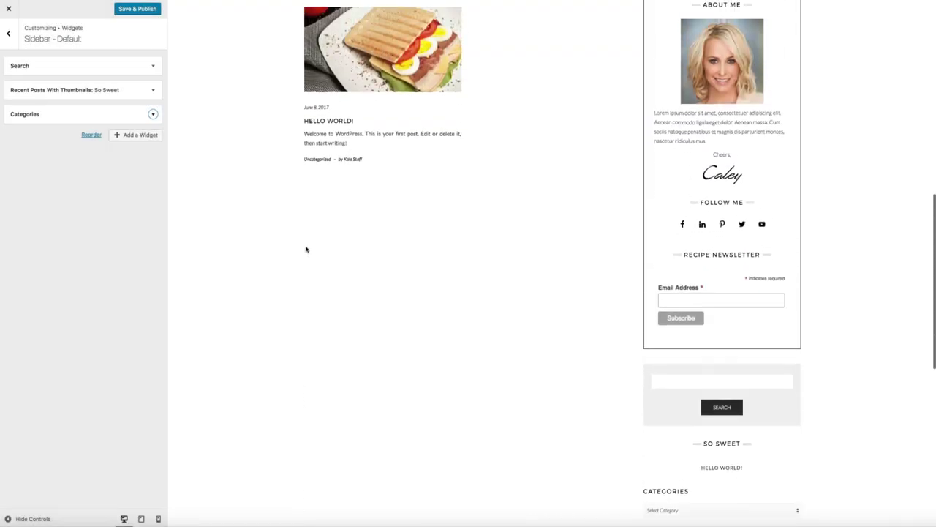
scroll(306, 249, down, 2)
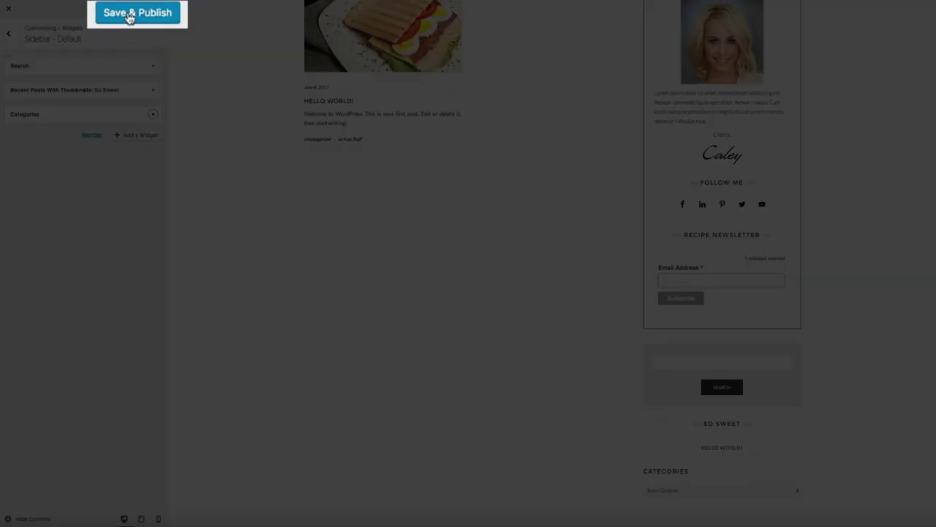
Save & Publish, then check the live sidebar and enlarge the Culinary Herbs & Spices image
click(128, 15)
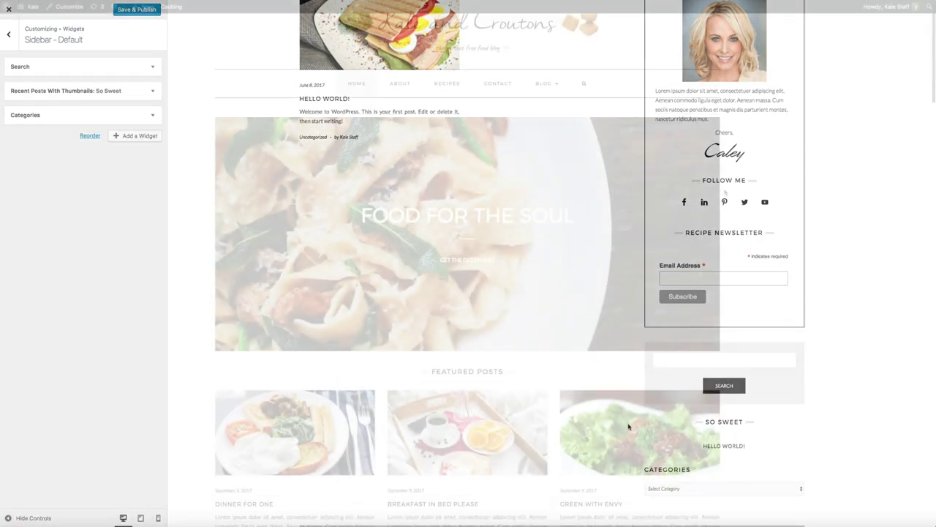
scroll(739, 191, down, 10)
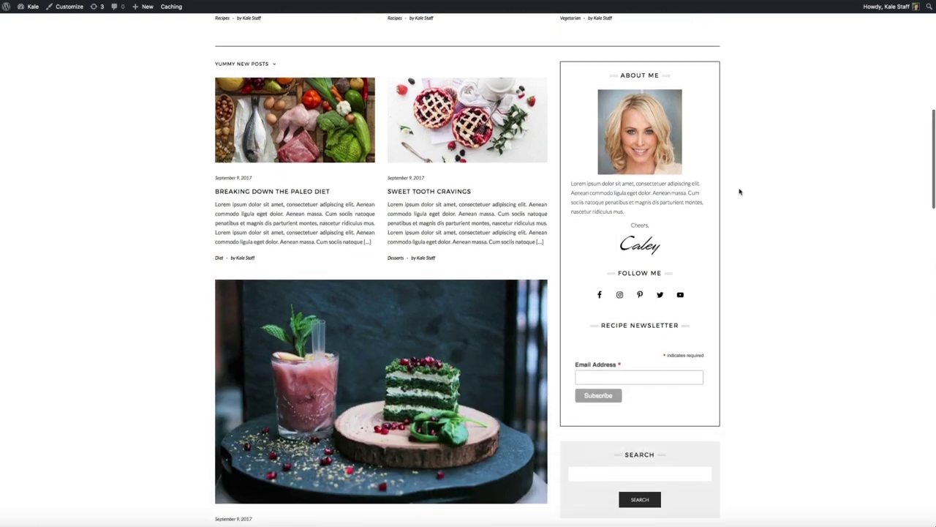
scroll(740, 191, down, 8)
scroll(740, 192, down, 1)
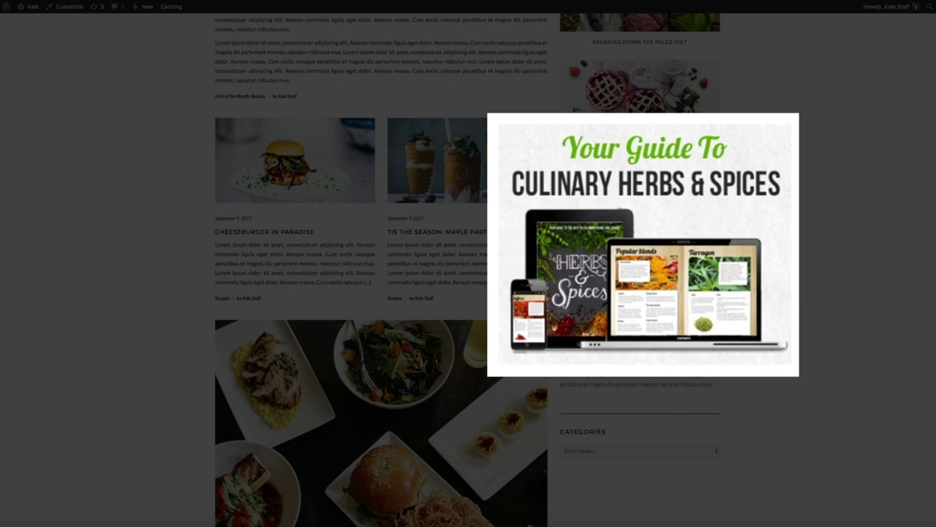
click(777, 194)
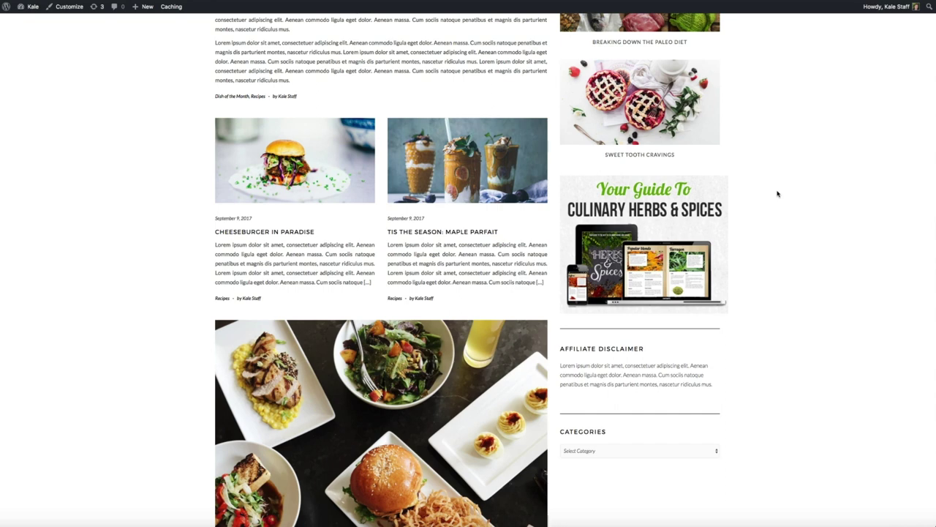
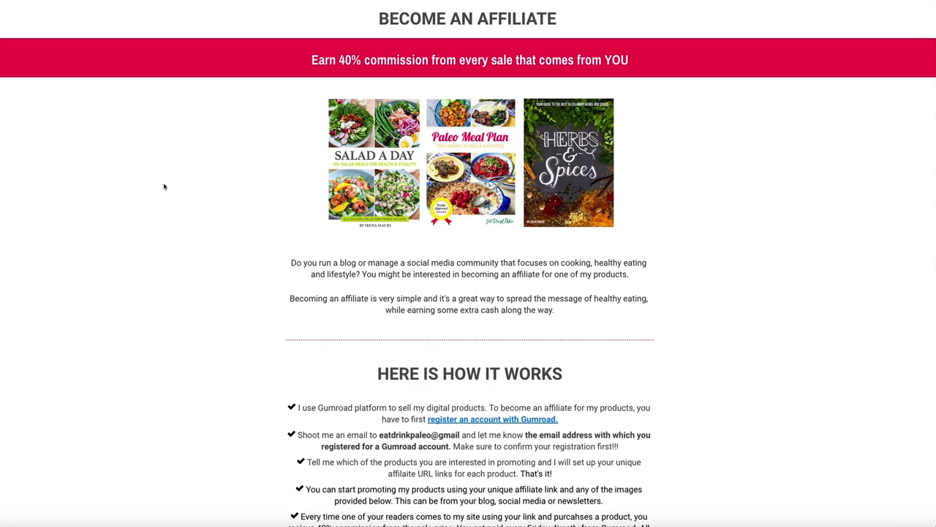
Scroll the affiliate page down to the Herbs & Spices guide and open its banners page
scroll(163, 186, down, 1)
scroll(163, 187, down, 4)
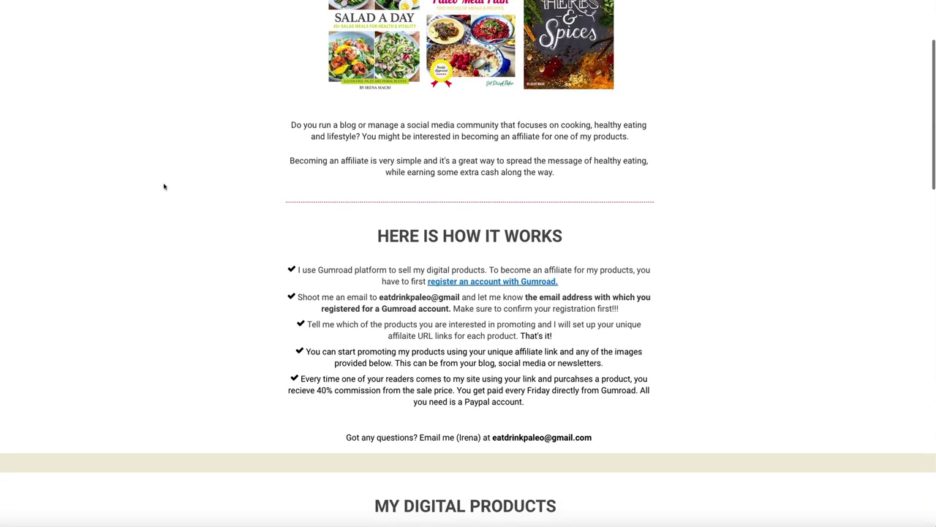
scroll(164, 187, down, 4)
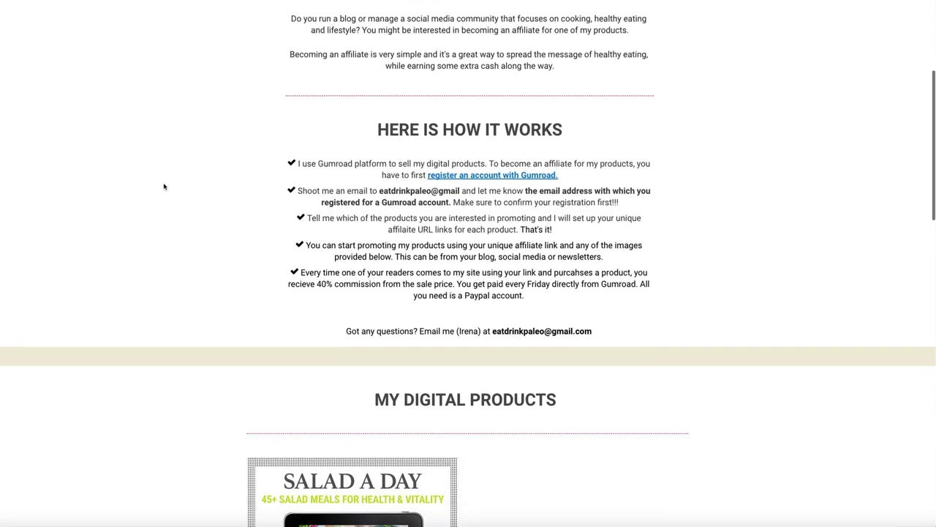
scroll(164, 187, down, 5)
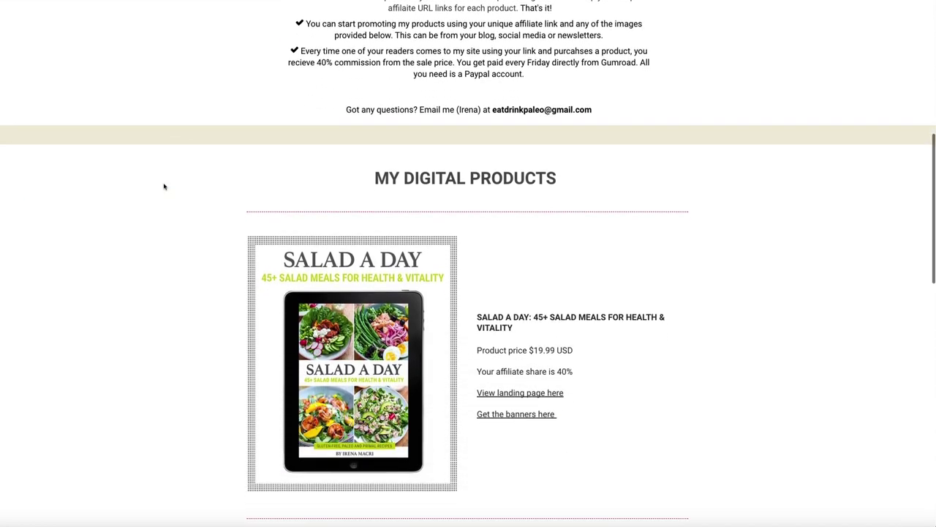
scroll(164, 186, down, 8)
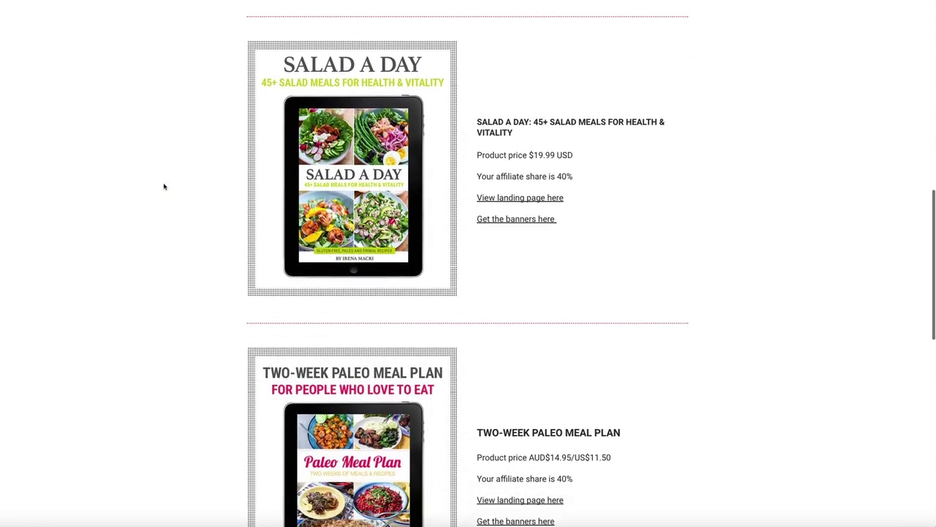
scroll(164, 186, down, 8)
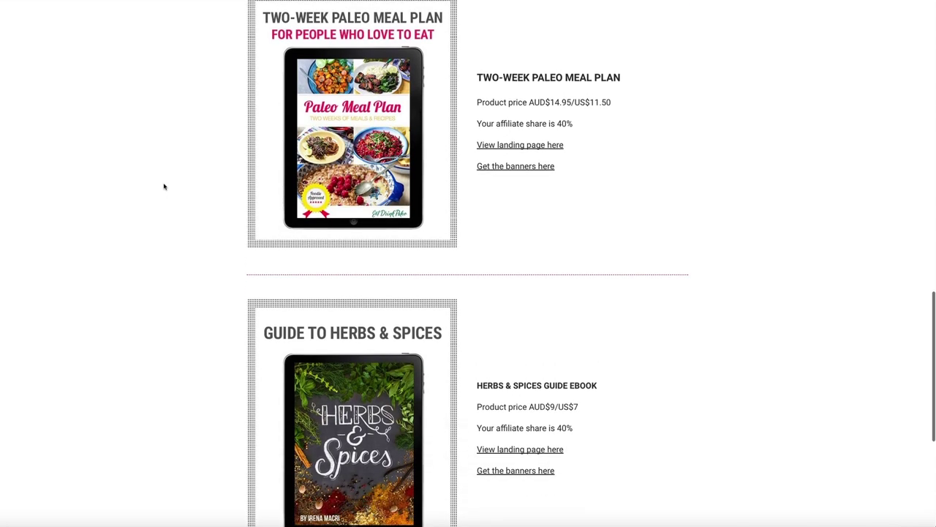
scroll(164, 187, down, 4)
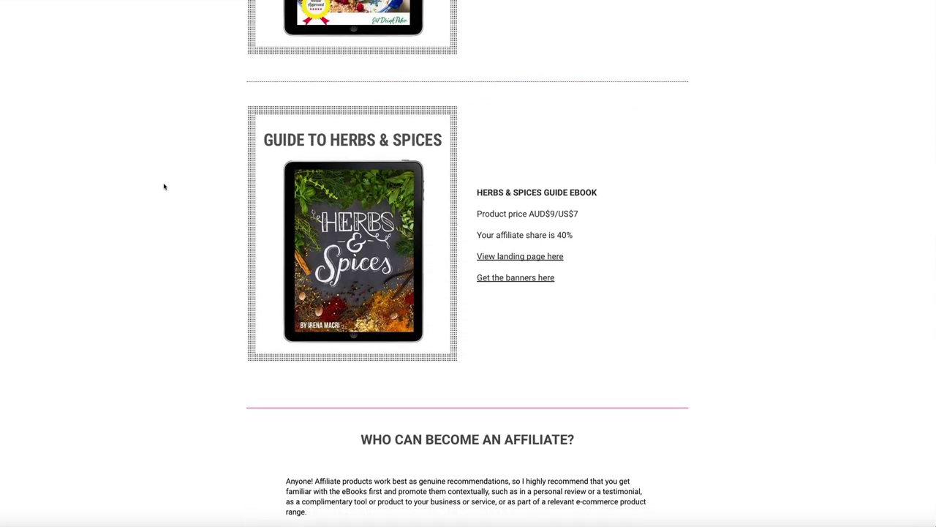
click(523, 280)
Scroll through the Herbs & Spices promo banners to the footer and back up
scroll(610, 288, down, 4)
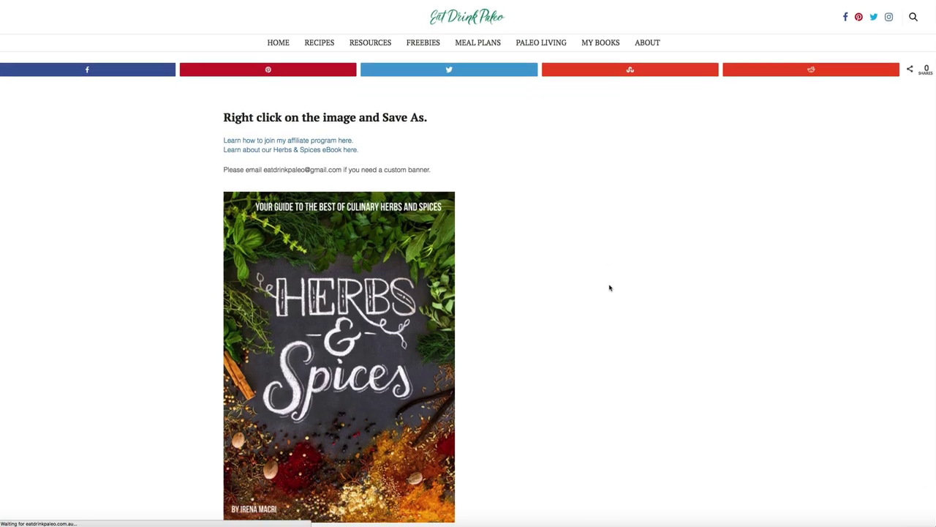
scroll(610, 287, down, 7)
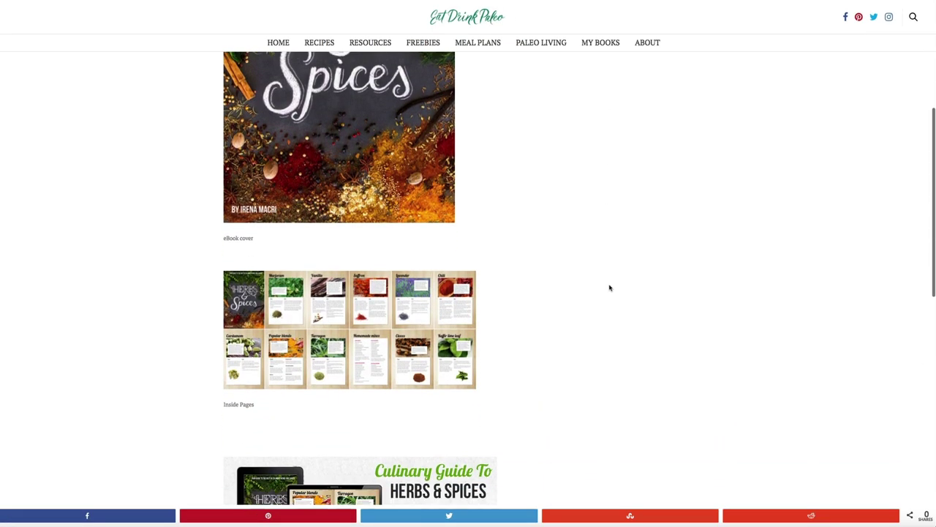
scroll(609, 287, down, 7)
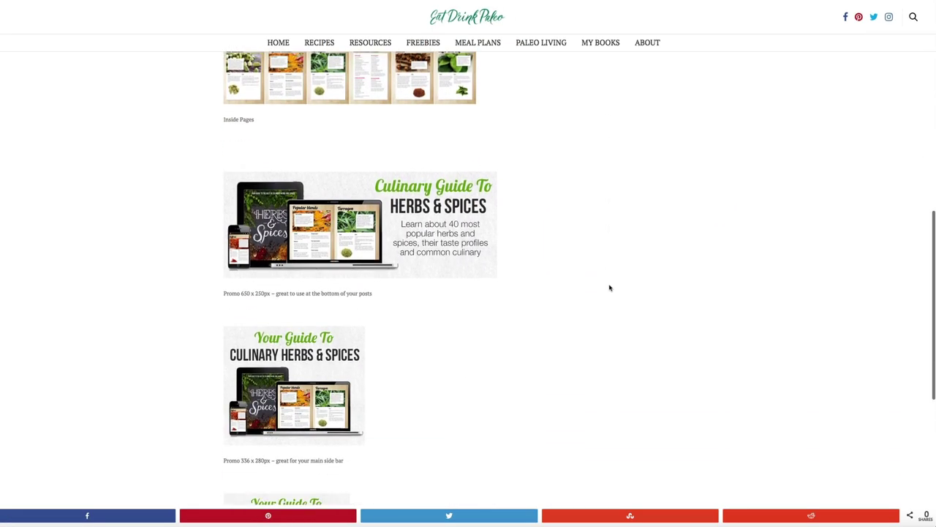
scroll(609, 288, down, 8)
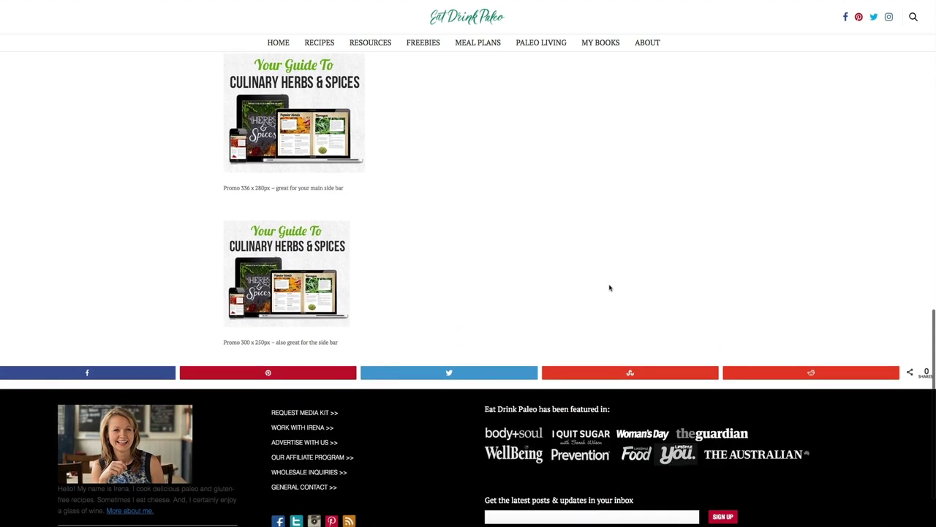
scroll(610, 288, up, 5)
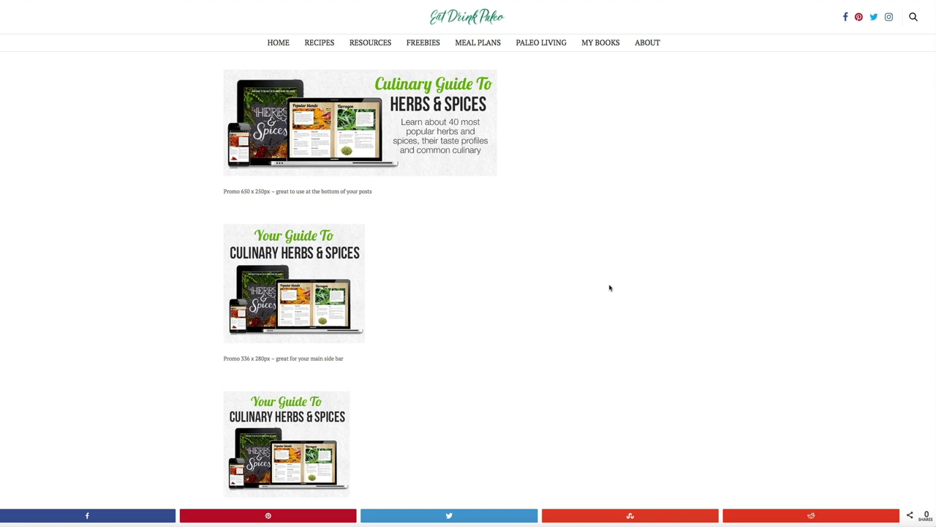
scroll(609, 287, up, 13)
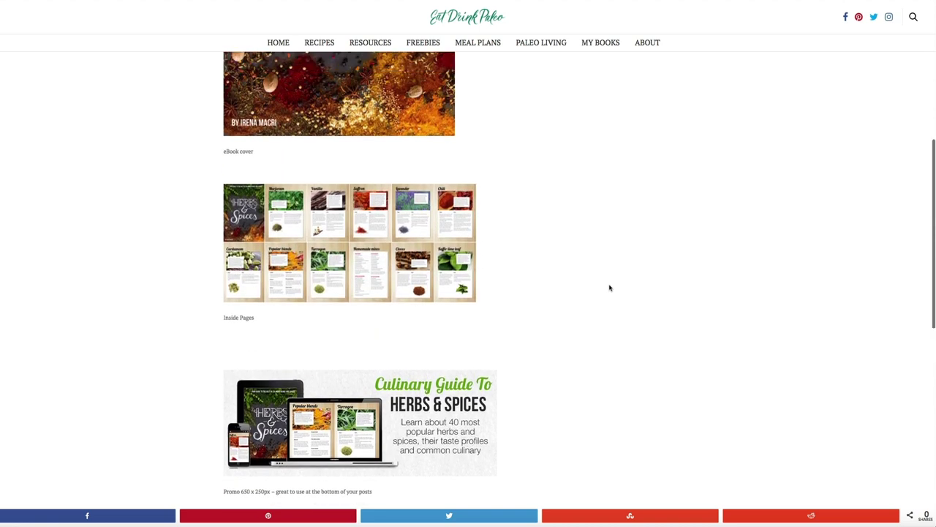
scroll(609, 287, up, 8)
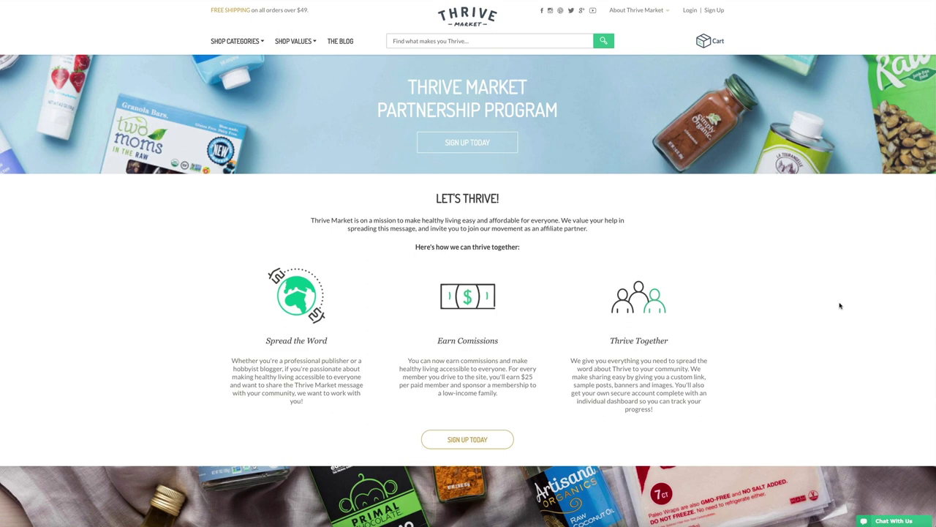
Scroll the Thrive Market partnership page down to the Give + Gain earnings table
scroll(841, 305, down, 5)
scroll(836, 300, down, 4)
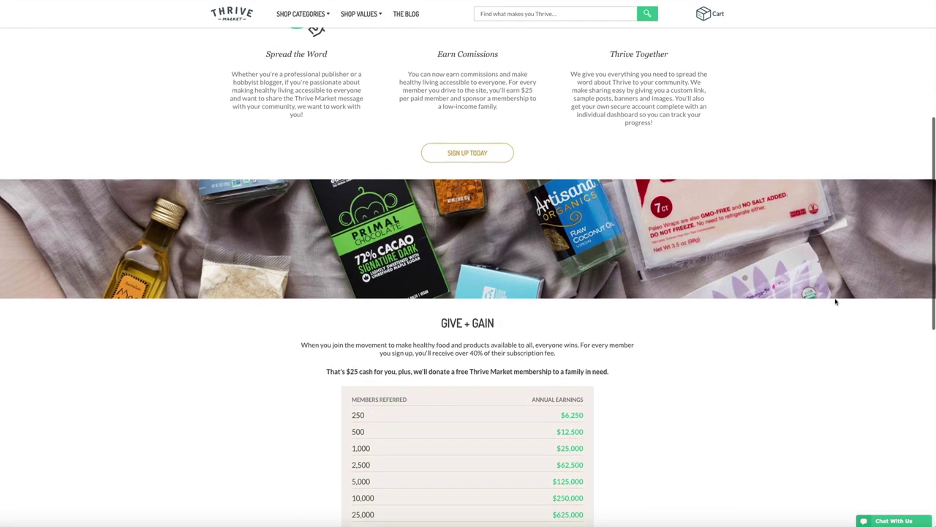
scroll(836, 301, down, 1)
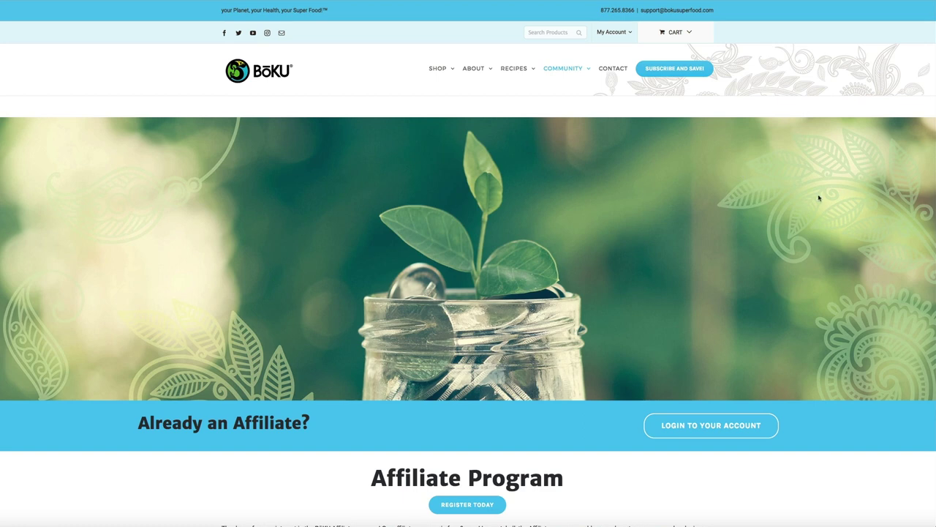
Scroll the BōKU Affiliate Program page down to the registration form and back up
scroll(819, 197, down, 5)
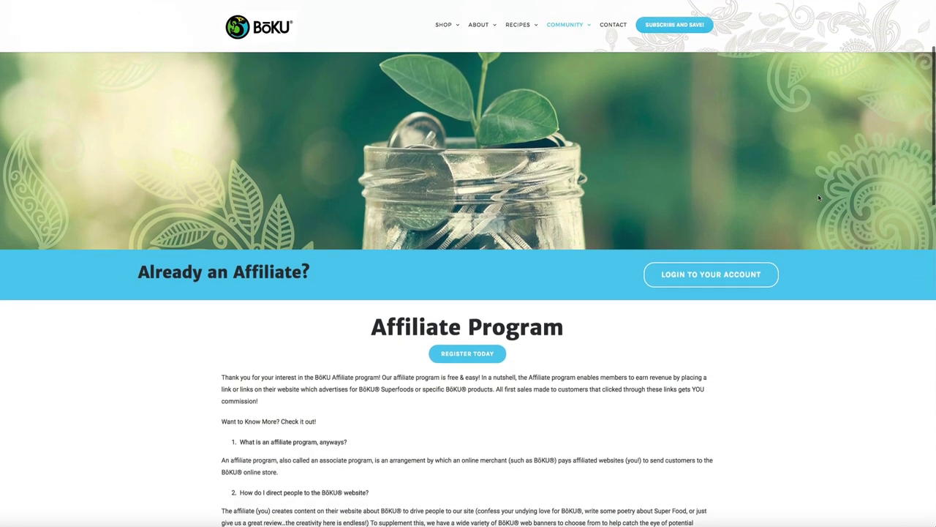
scroll(819, 197, down, 5)
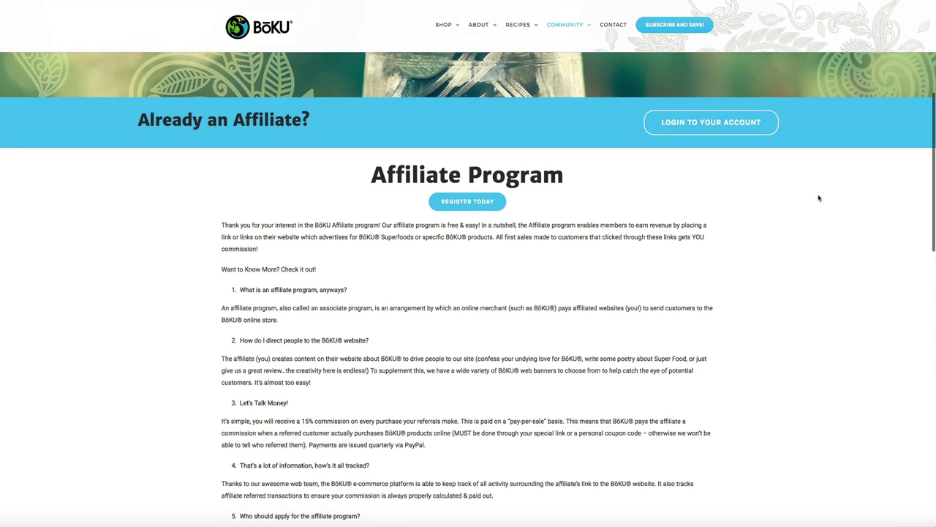
scroll(818, 198, down, 5)
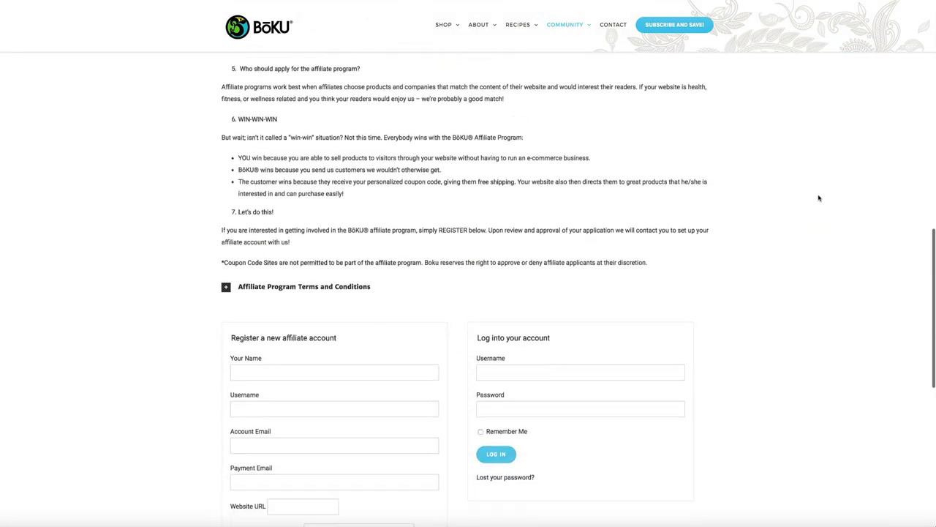
scroll(818, 197, down, 3)
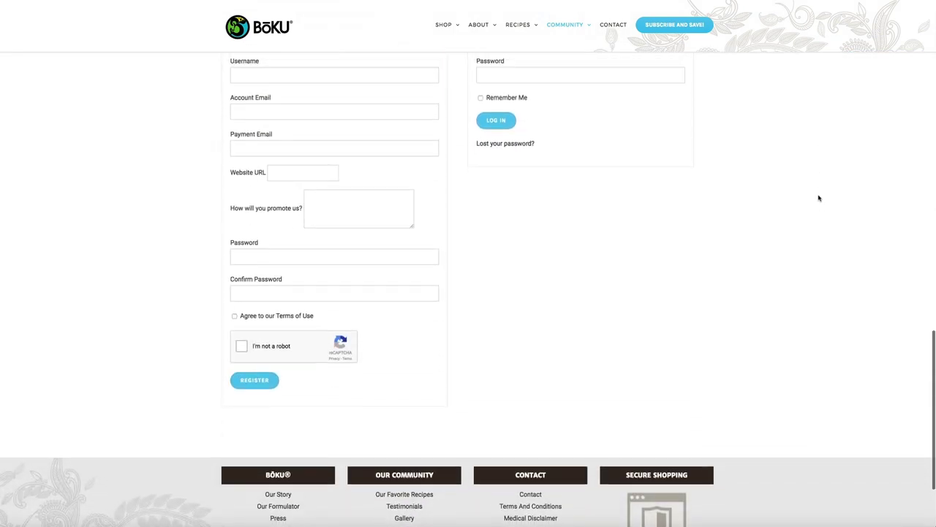
scroll(819, 198, up, 6)
scroll(819, 198, up, 10)
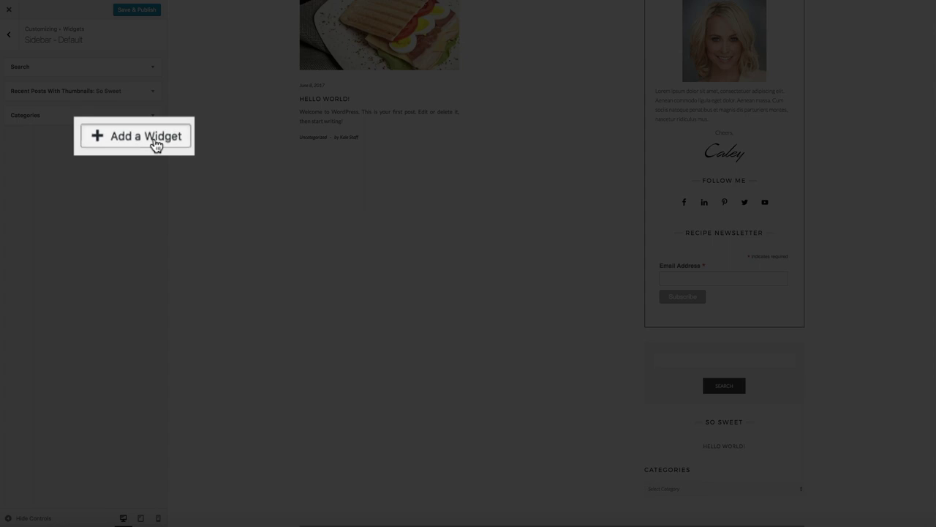
Add an Image widget below Categories in the default sidebar and start choosing its picture
click(156, 144)
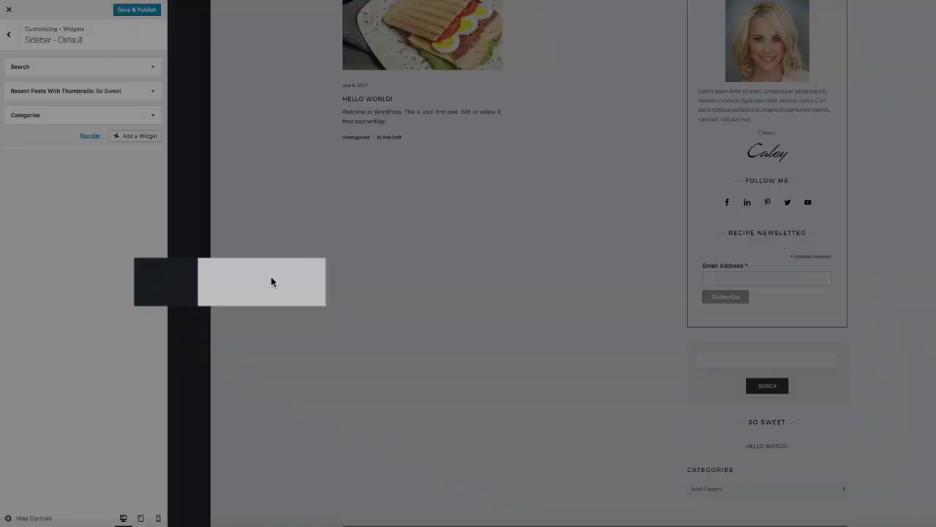
click(271, 278)
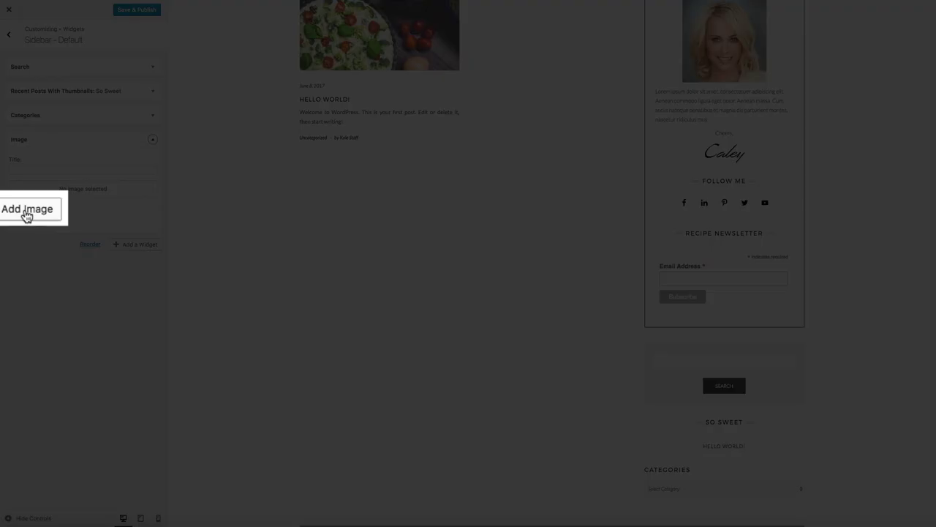
click(27, 213)
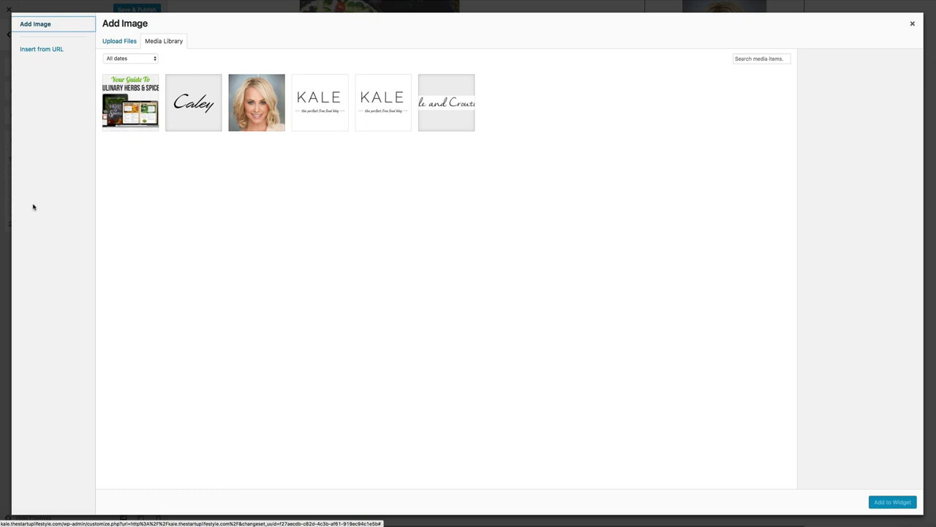
Put the Culinary Herbs & Spices banner from the Media Library into the Image widget
click(127, 124)
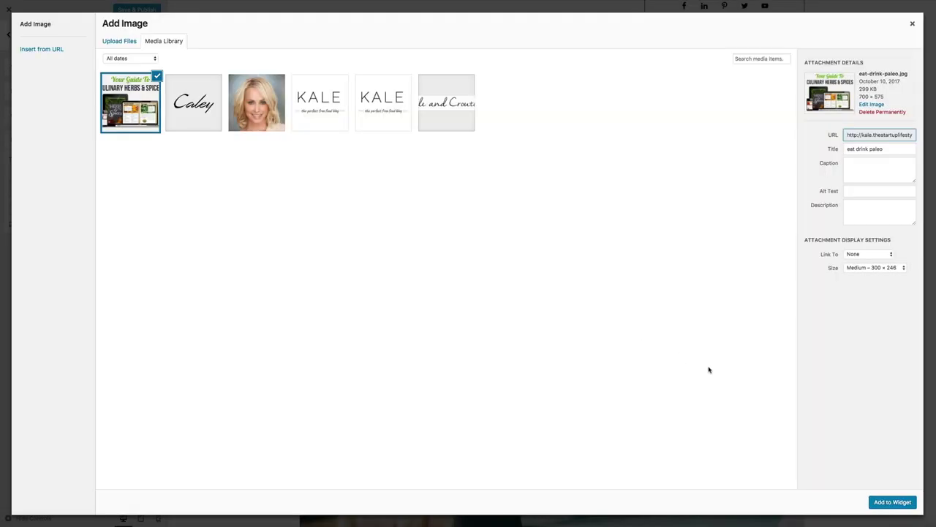
click(887, 505)
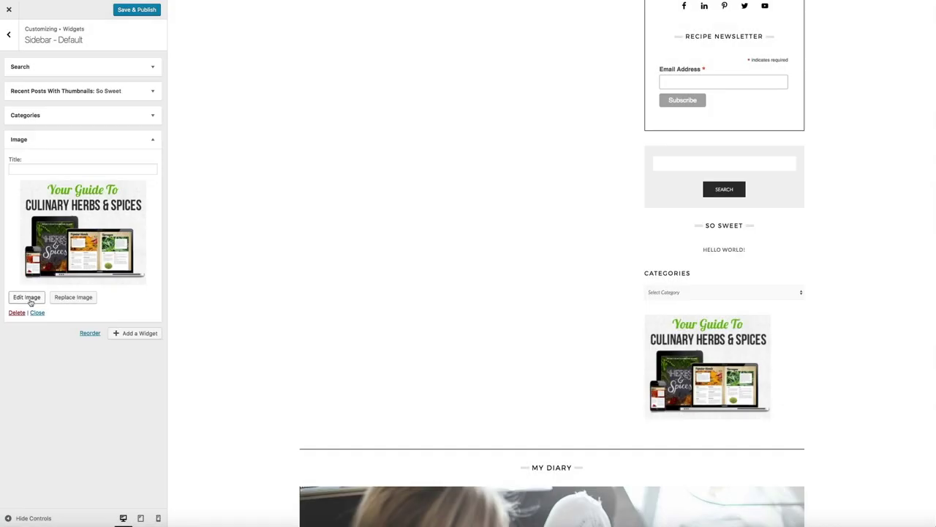
Set the banner image size to Full Size, 700 × 575
click(30, 299)
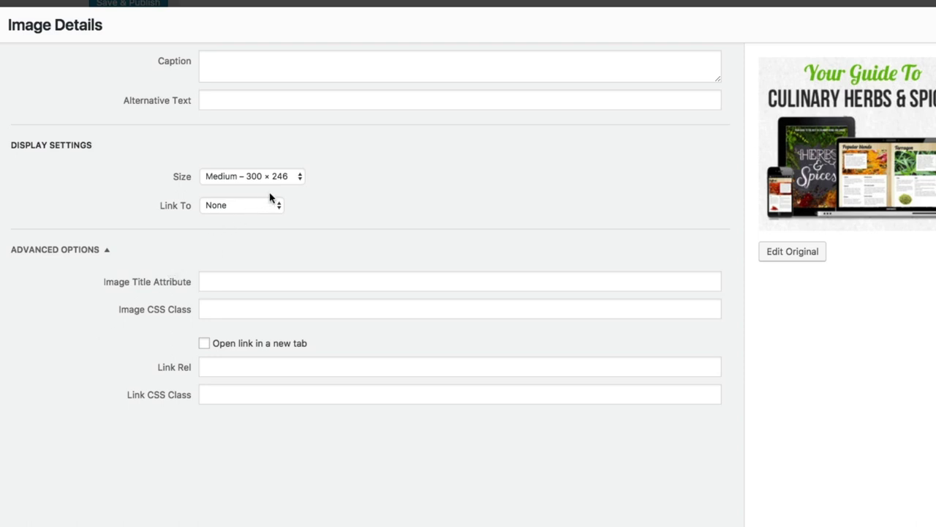
click(299, 179)
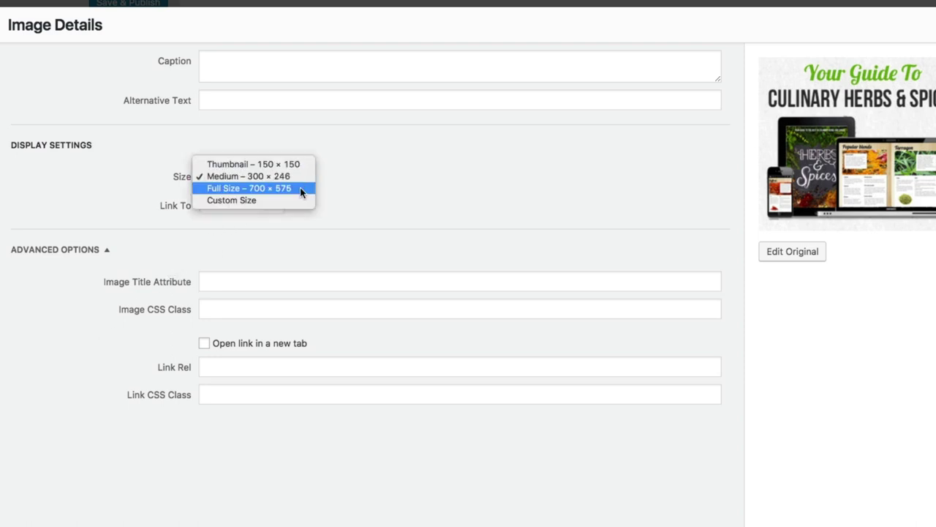
click(300, 188)
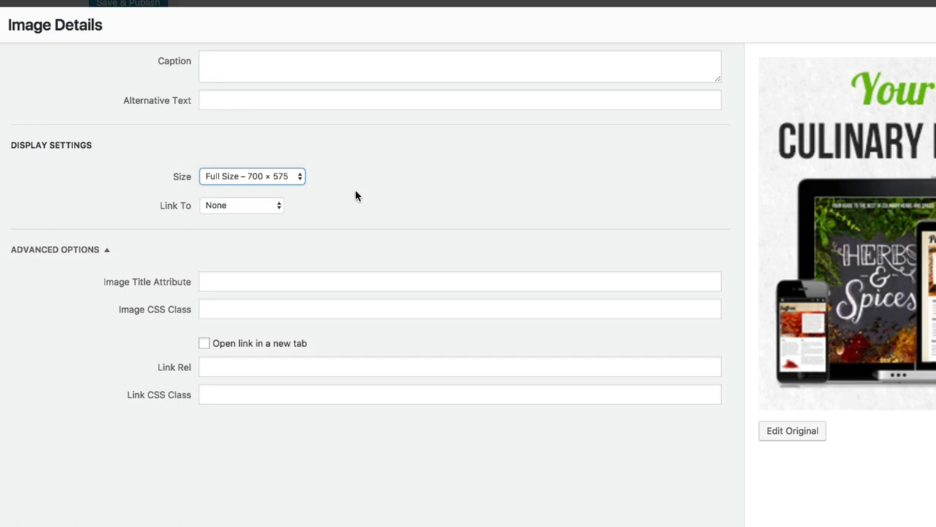
Link the image to the pasted Herbs & Spices ebook Custom URL, opening in a new tab
click(278, 208)
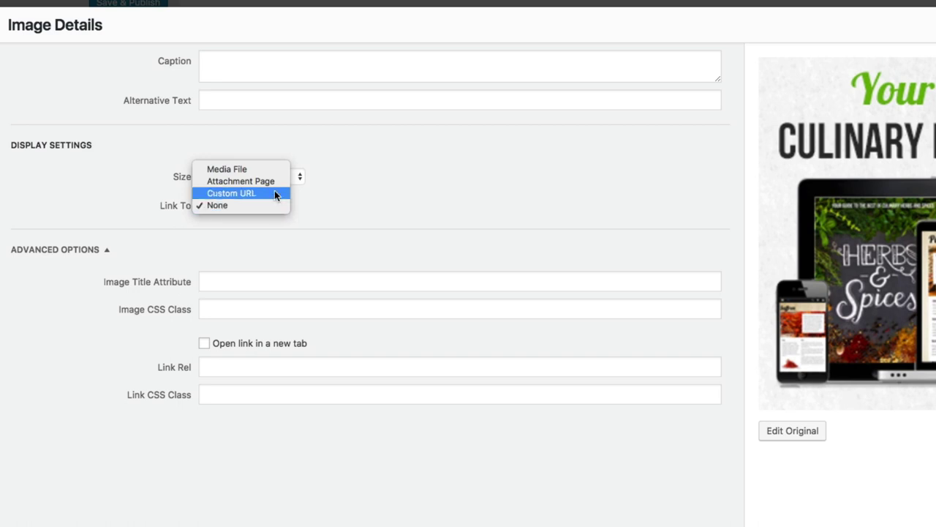
click(276, 195)
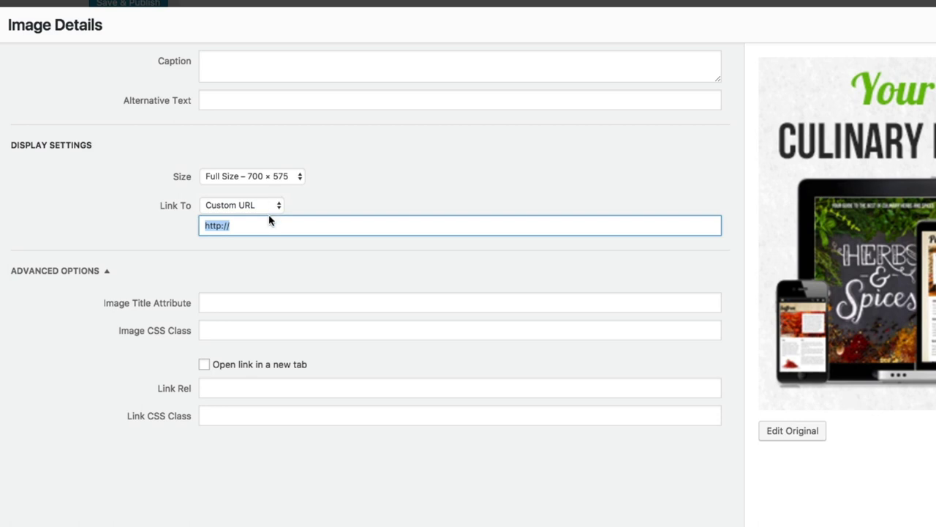
click(269, 226)
triple_click(268, 225)
text(http://eatdrinkpaleo.com.au/your-guide-to-herbs-spices-ebook/)
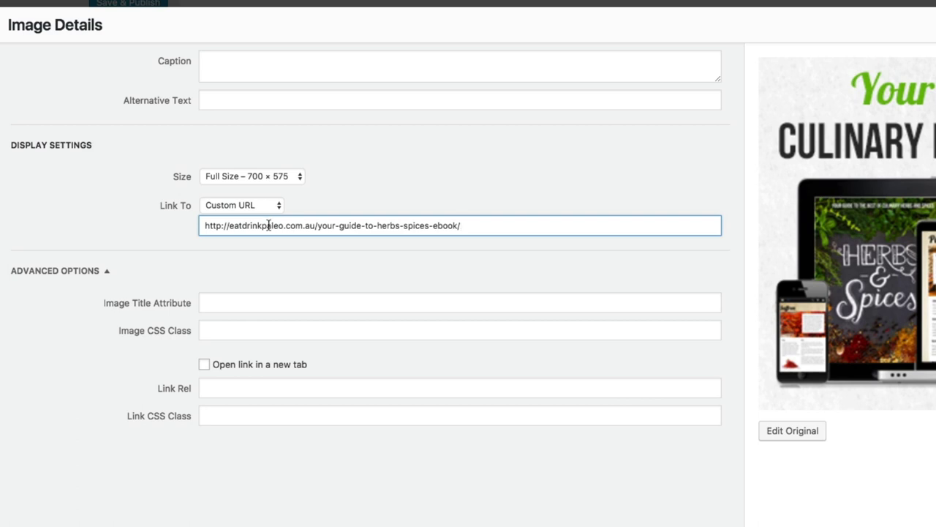
click(204, 364)
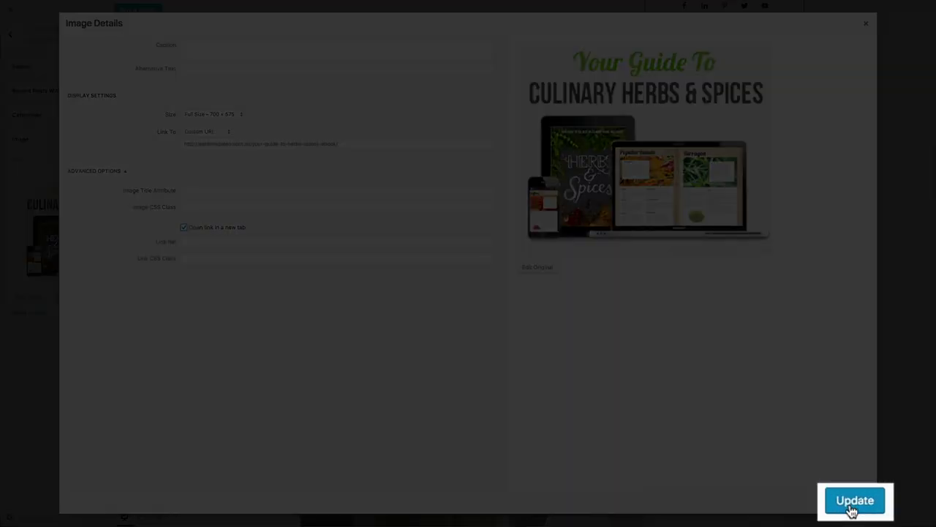
Apply the image link settings, collapse the Image widget, and list the widgets available to add
click(850, 509)
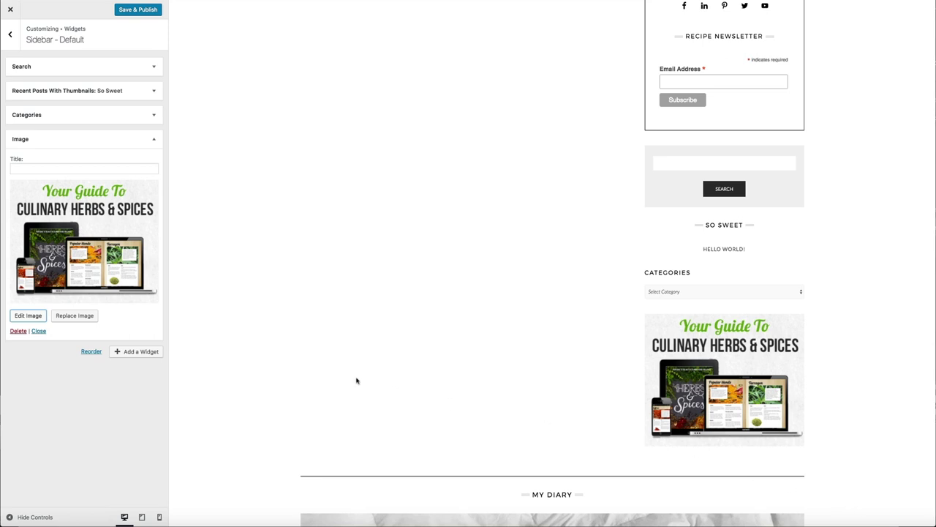
click(39, 330)
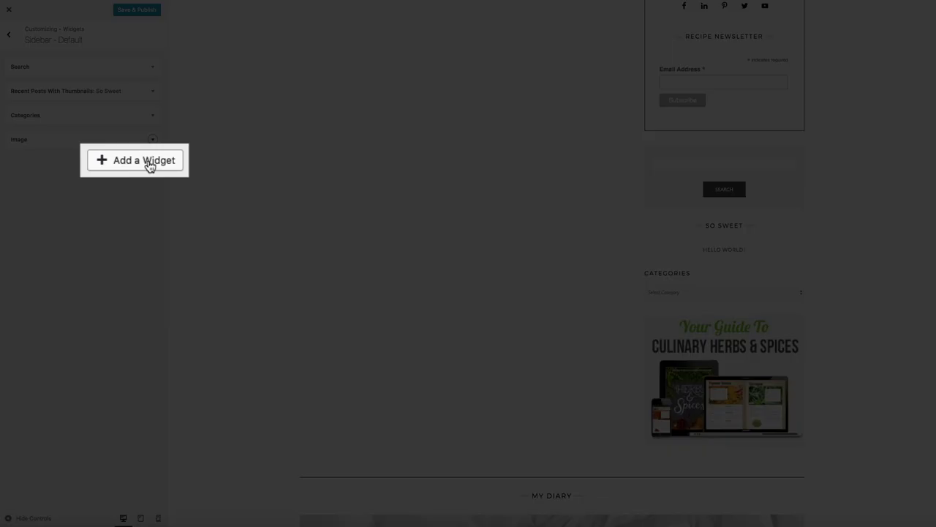
click(150, 167)
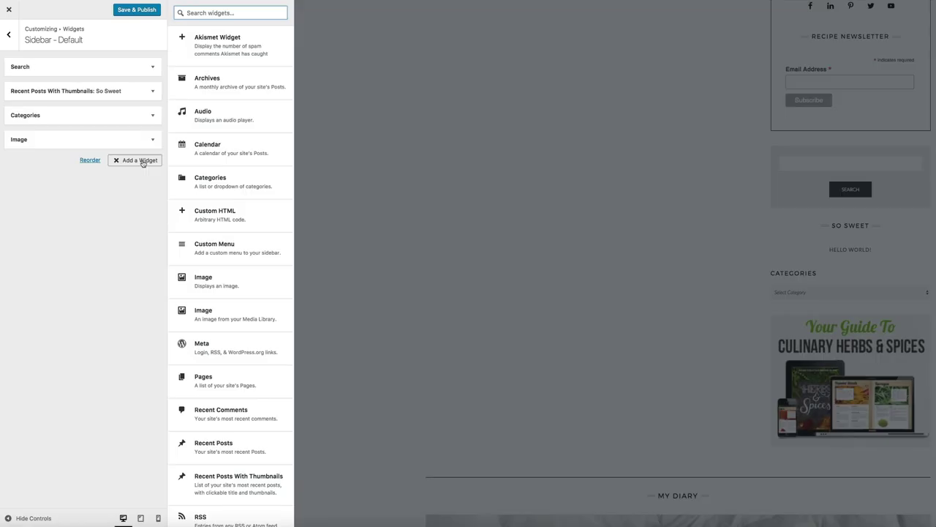
Add a Text widget titled 'Affiliate Disclaimer' with a pasted Lorem ipsum paragraph
scroll(212, 179, down, 5)
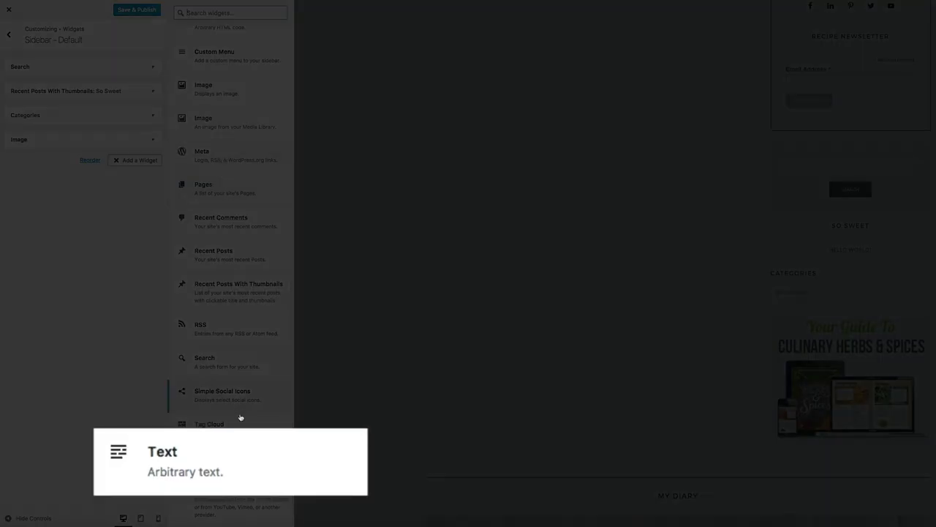
click(292, 455)
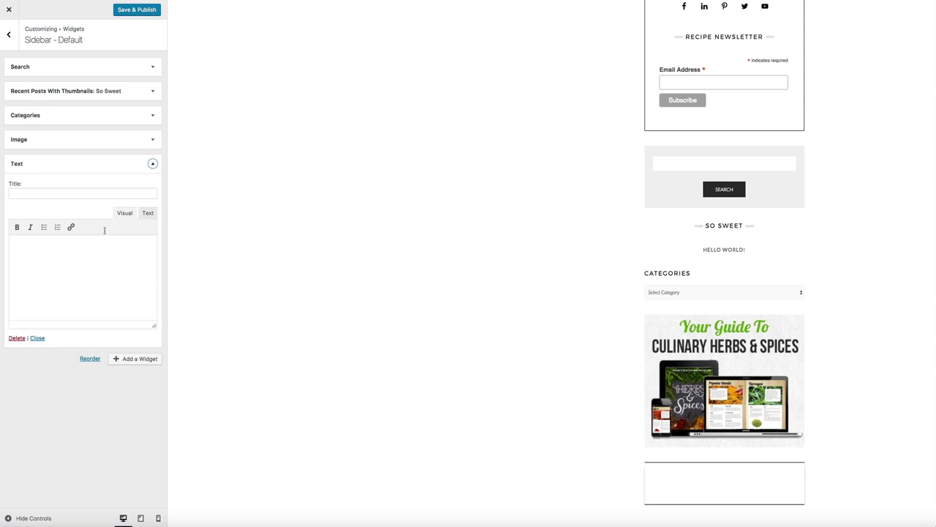
click(60, 191)
text(A)
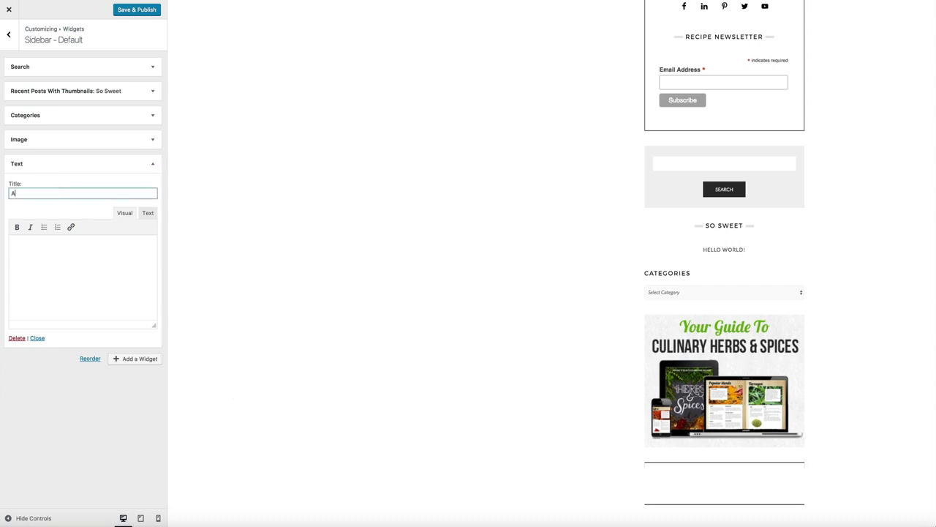
text(ffiliate Disclaimer)
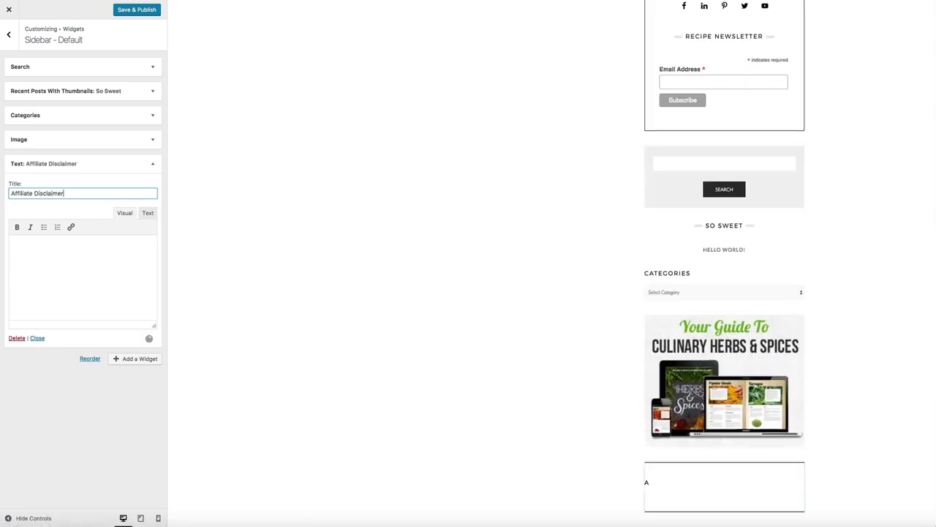
click(48, 251)
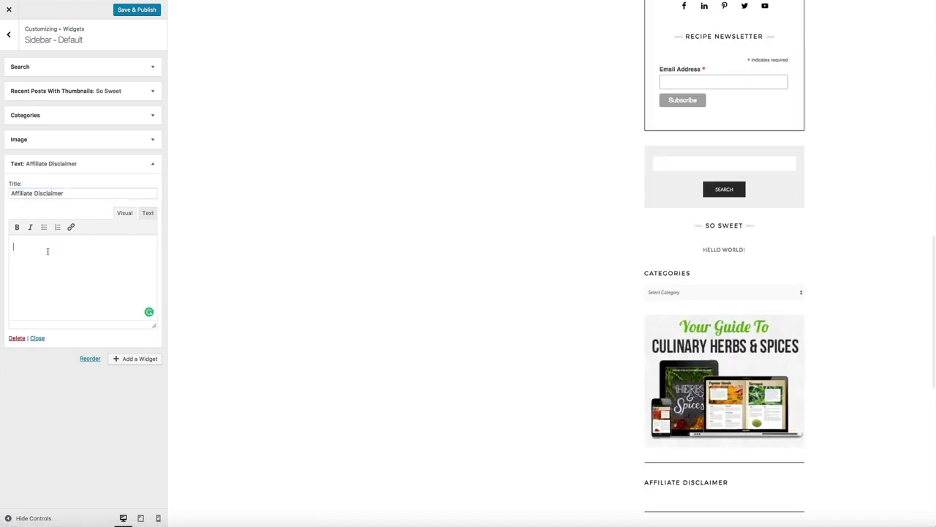
text(Lorem ipsum dolor sit amet, consectetuer adipiscing elit. Aenean commodo ligula eget dolor. Aenean massa. Cum sociis natoque penatibus et magnis dis parturient montes, nascetur ridiculus mus.)
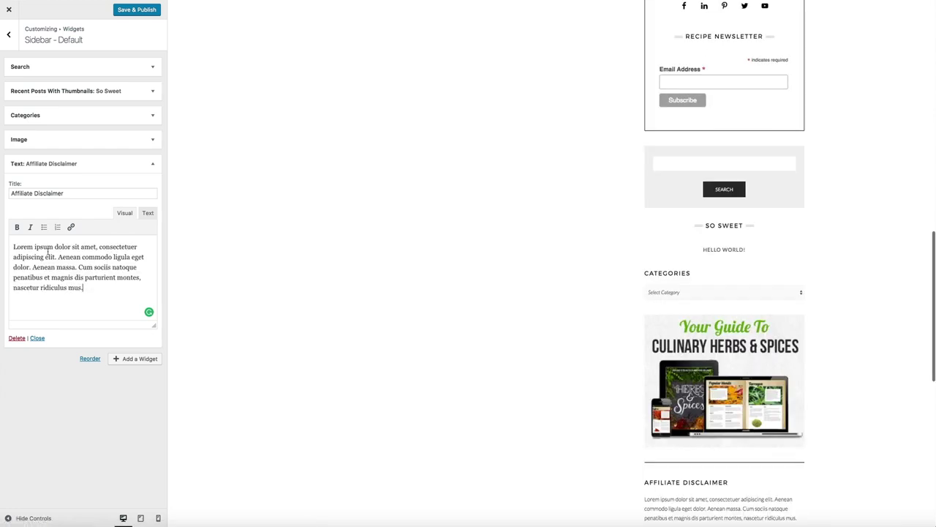
scroll(412, 332, down, 3)
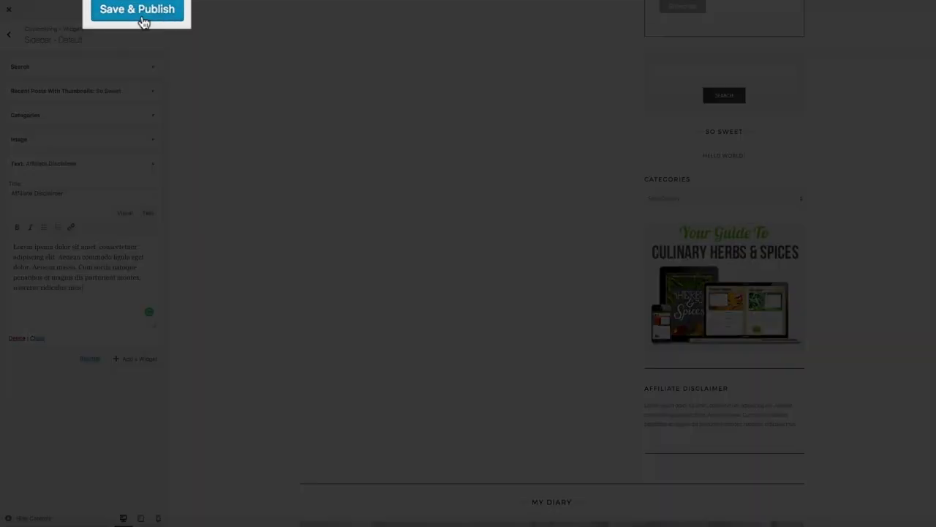
Publish the sidebar changes, check the banner and disclaimer on the live site, and reopen the Customizer
click(140, 13)
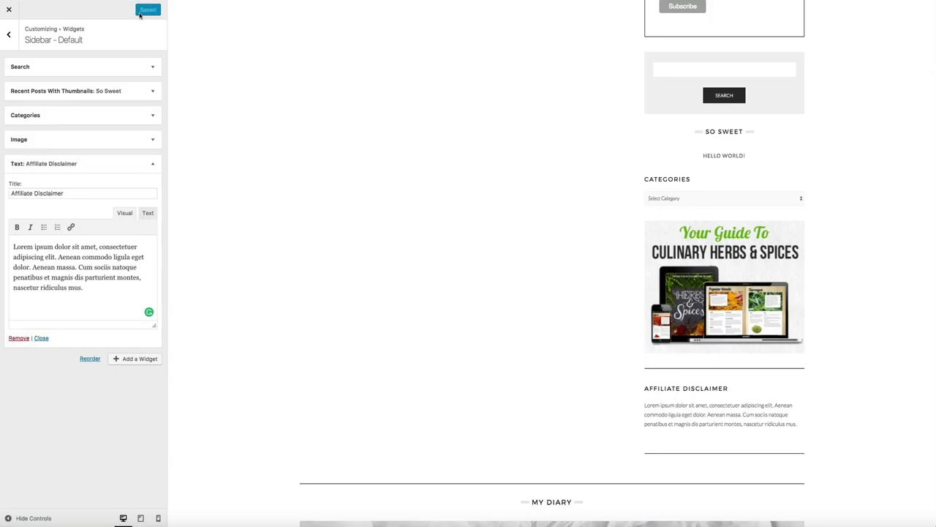
click(9, 10)
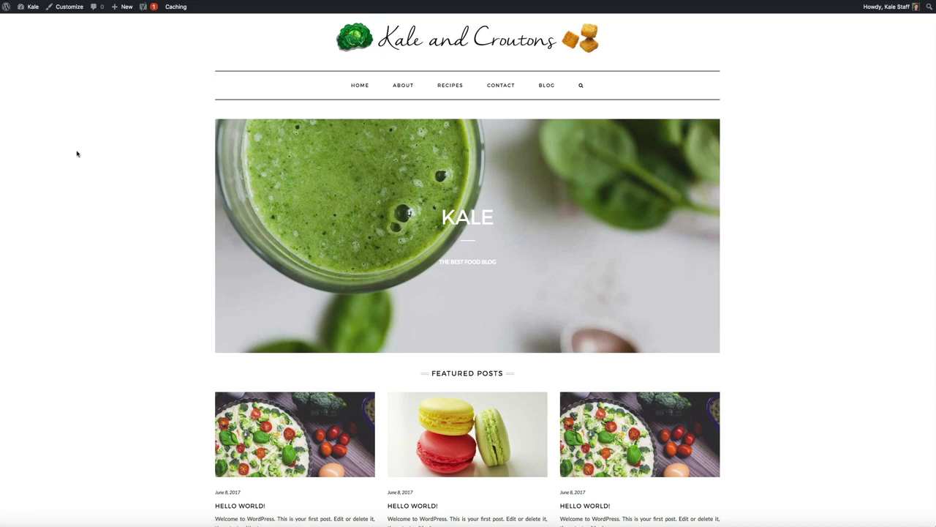
scroll(67, 259, down, 10)
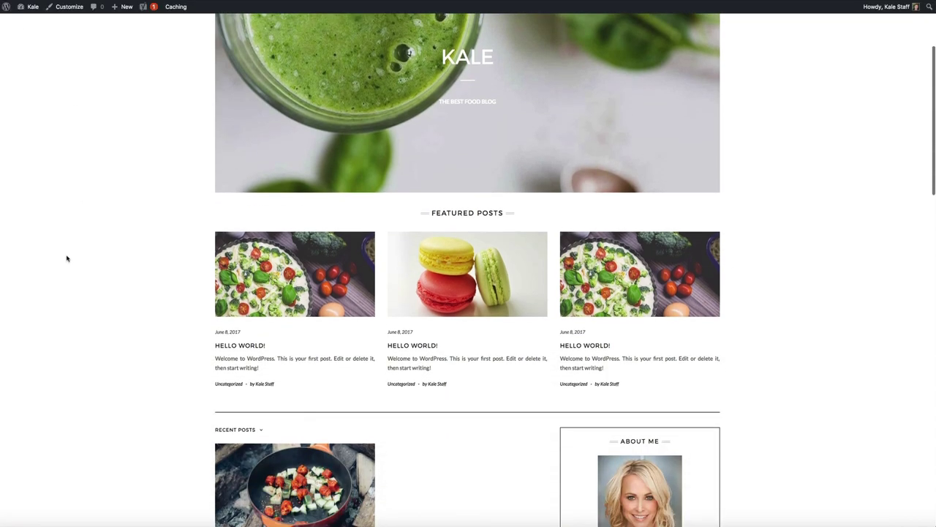
scroll(67, 258, down, 8)
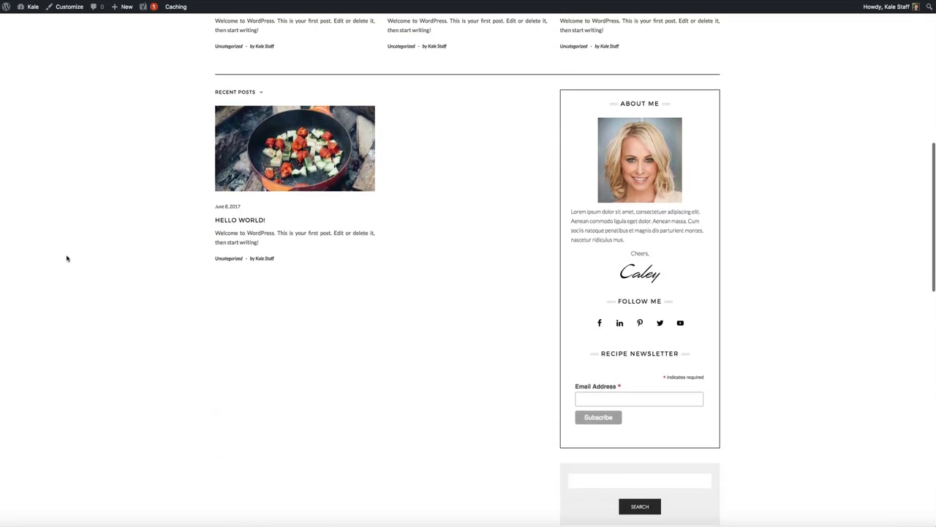
scroll(67, 258, down, 1)
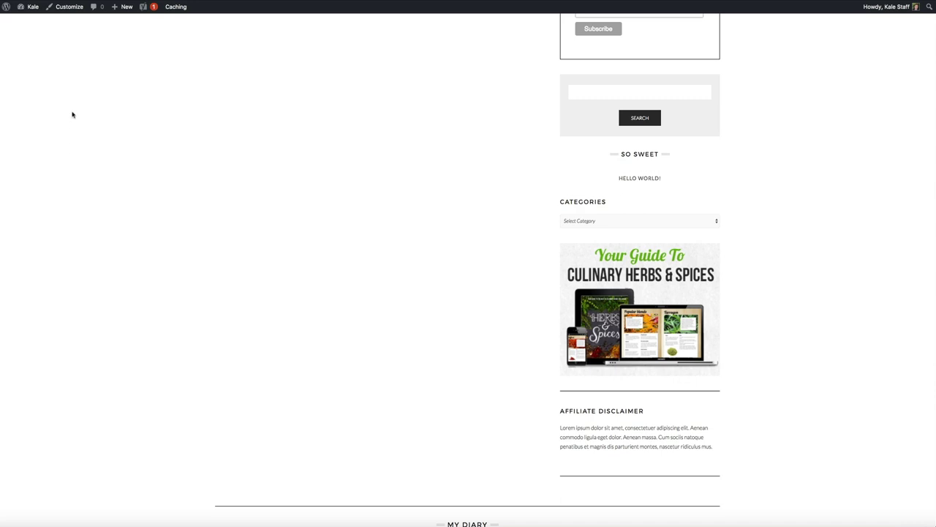
click(72, 10)
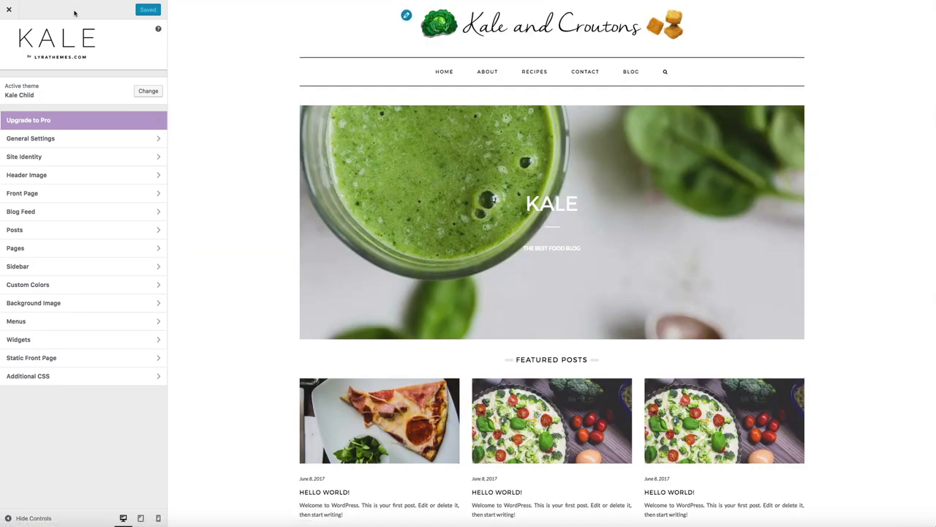
Drag the Categories widget below the Affiliate Disclaimer in Sidebar - Default and publish
click(149, 341)
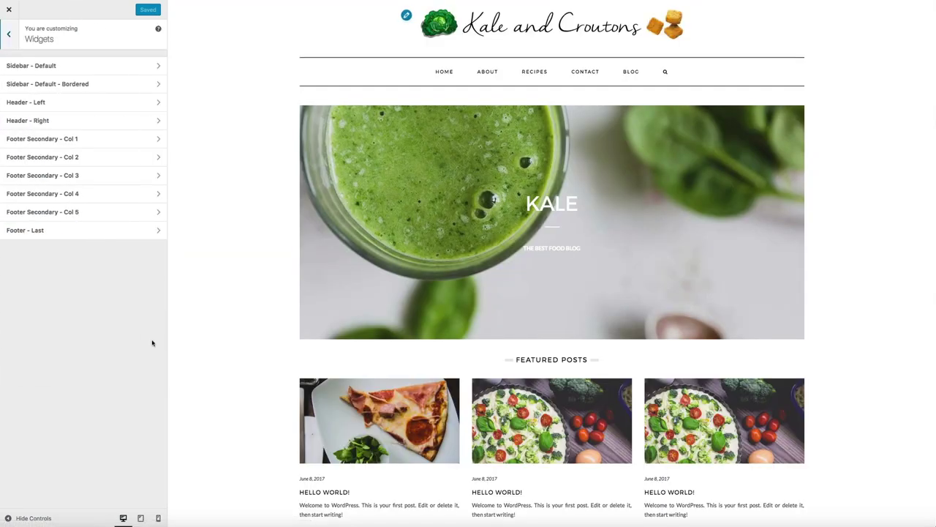
click(153, 65)
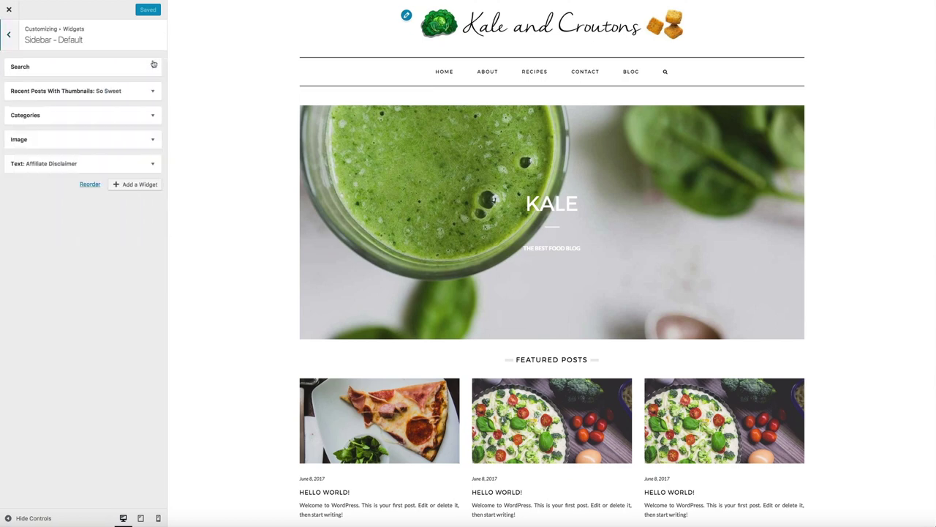
scroll(262, 271, down, 5)
scroll(263, 271, down, 7)
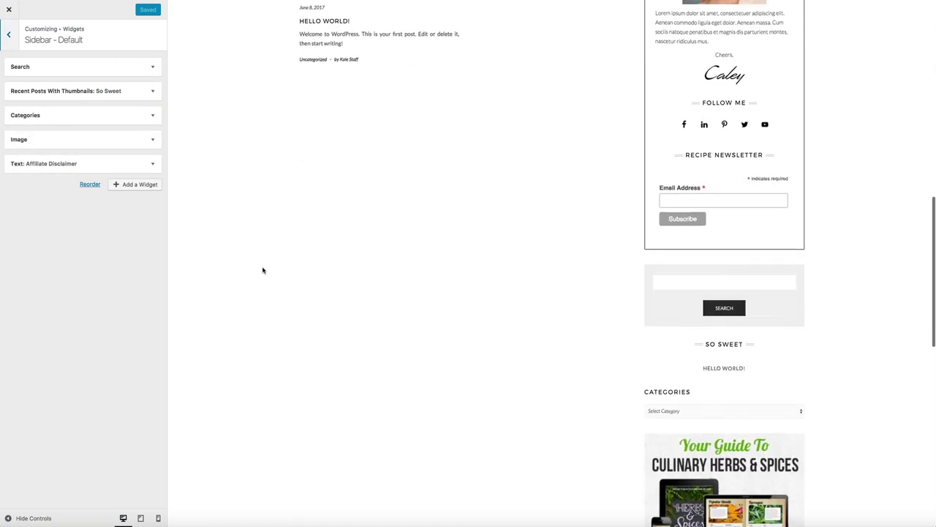
scroll(263, 271, down, 1)
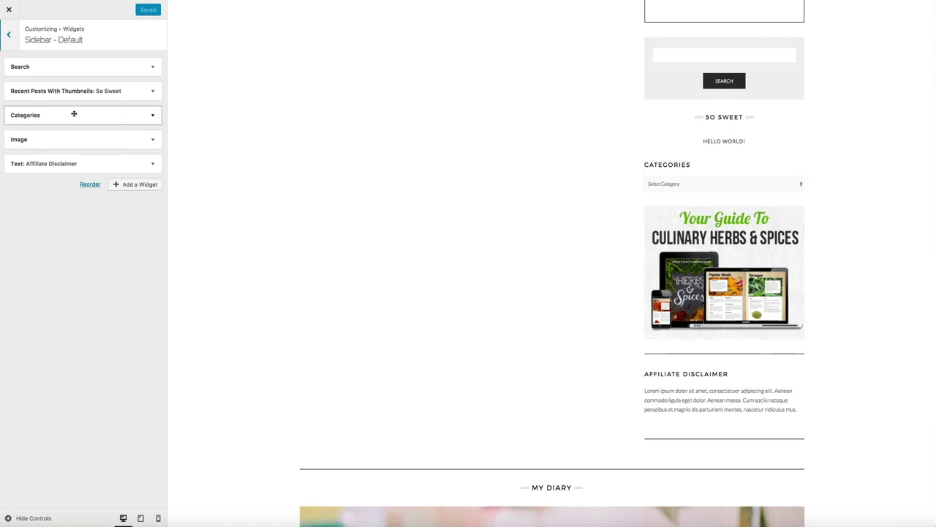
drag(74, 113, 68, 162)
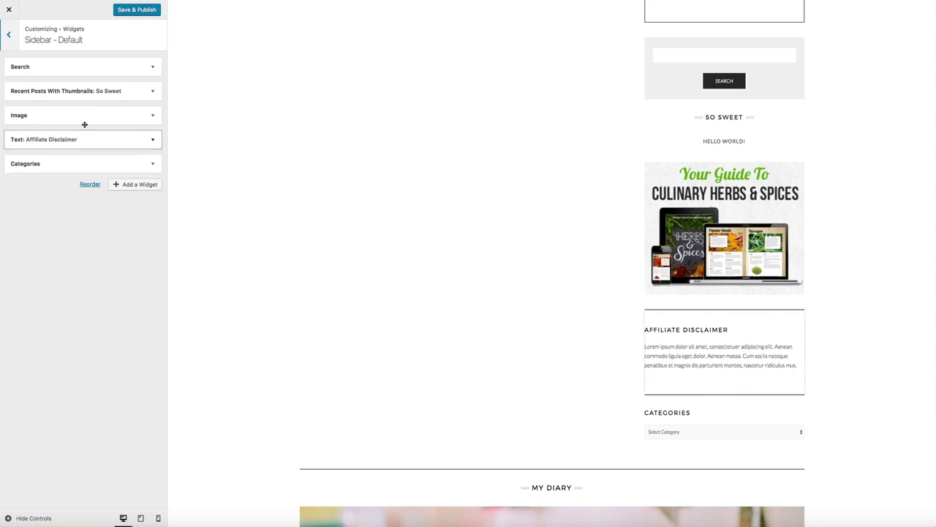
click(130, 13)
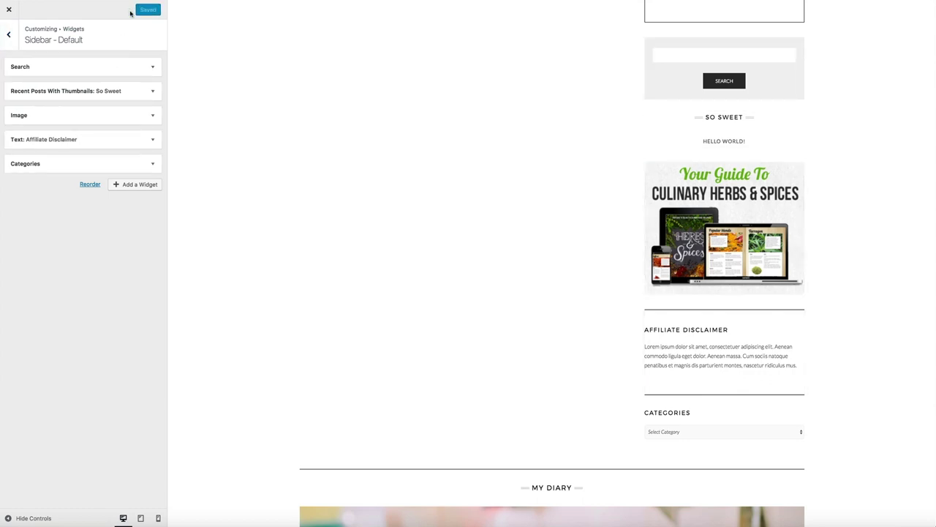
Close the Customizer and scroll the live site to check the reordered sidebar
click(8, 11)
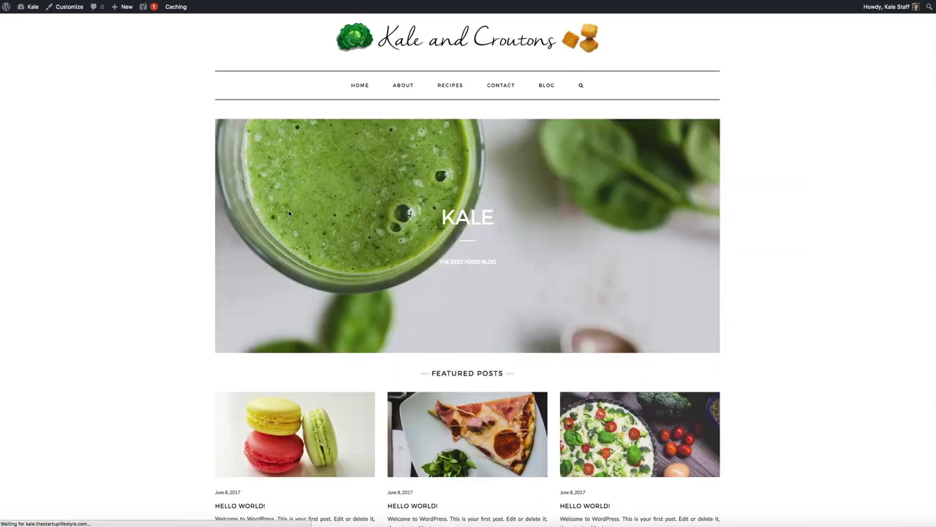
scroll(288, 211, down, 5)
scroll(289, 213, down, 7)
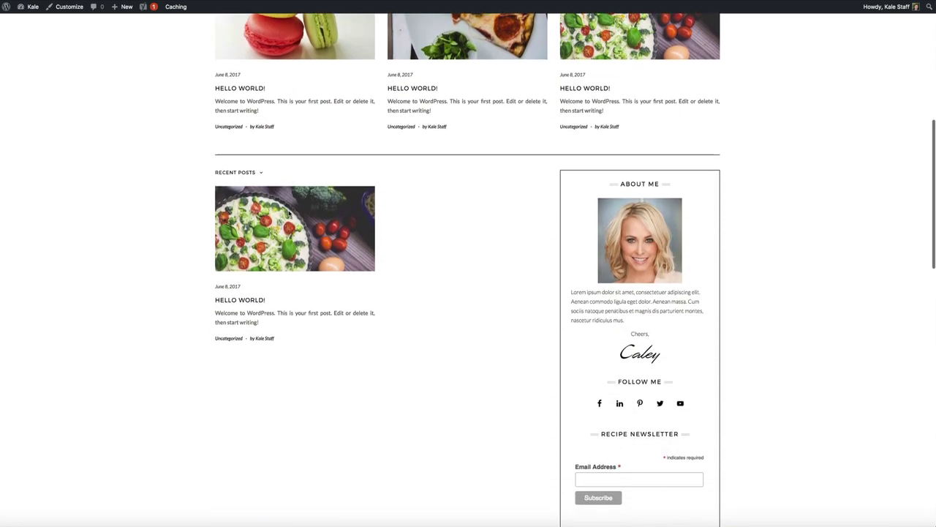
scroll(289, 214, down, 3)
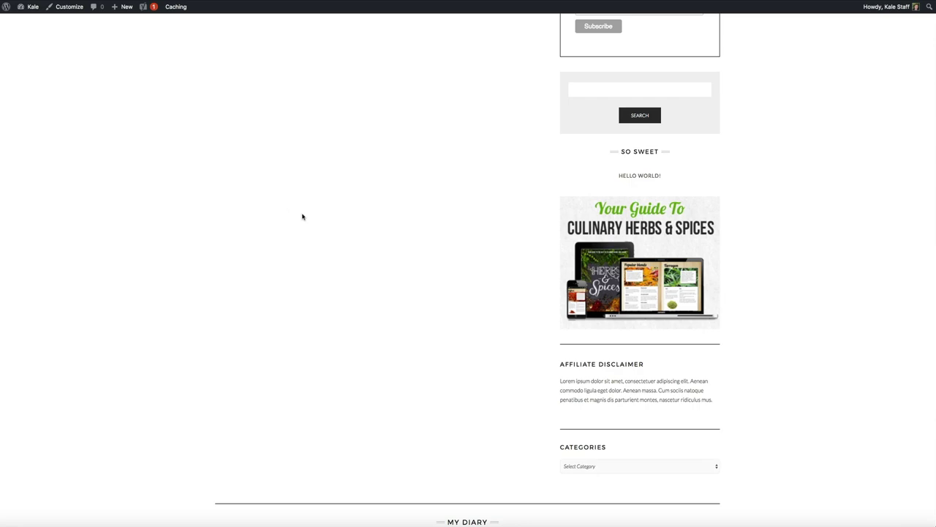
Open the herbs and spices guide from the sidebar image and scroll through its landing page
click(646, 262)
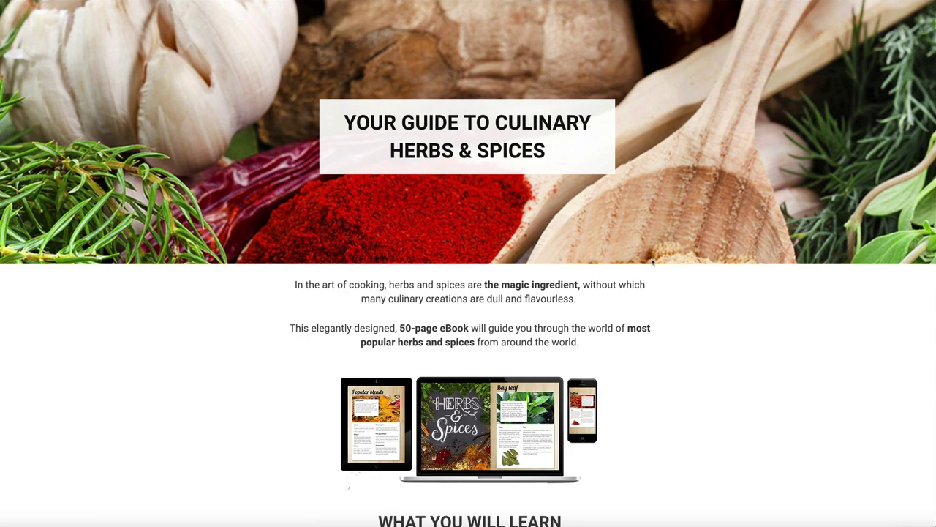
scroll(652, 262, down, 5)
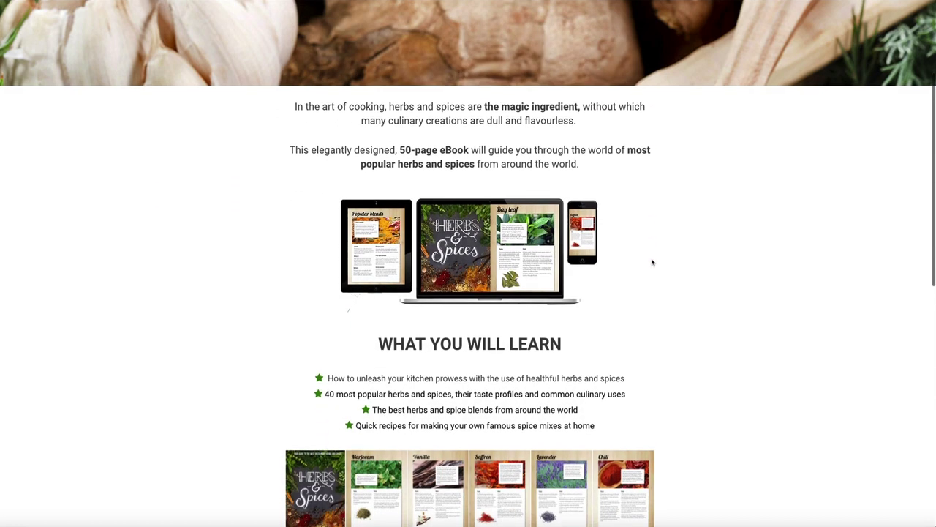
scroll(653, 262, down, 6)
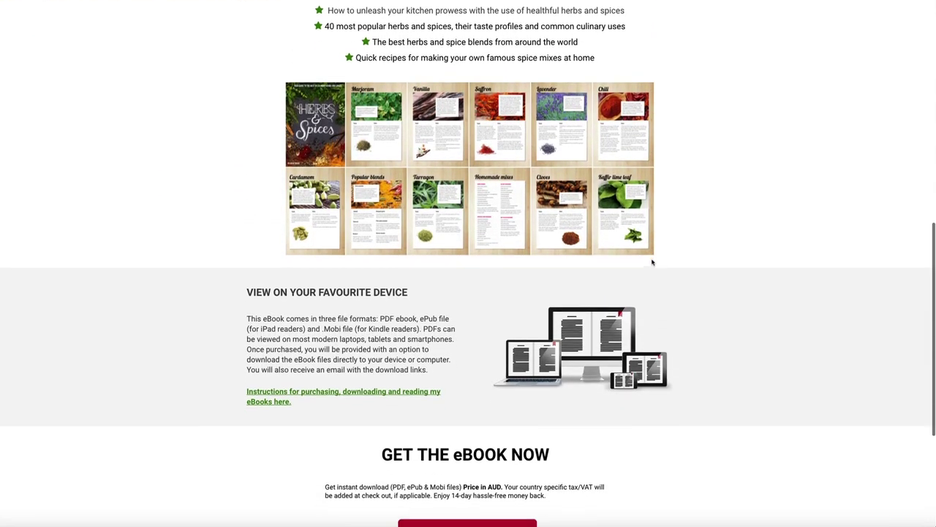
scroll(653, 262, up, 4)
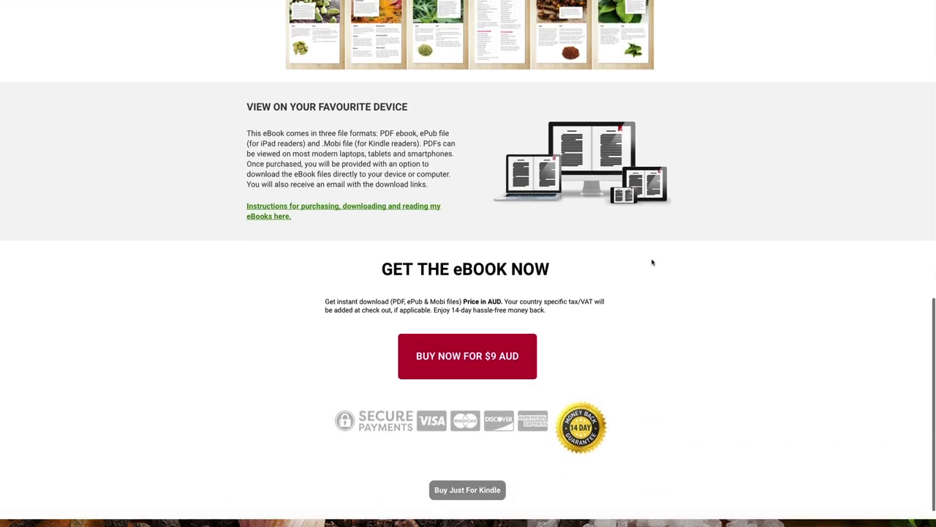
scroll(652, 262, up, 7)
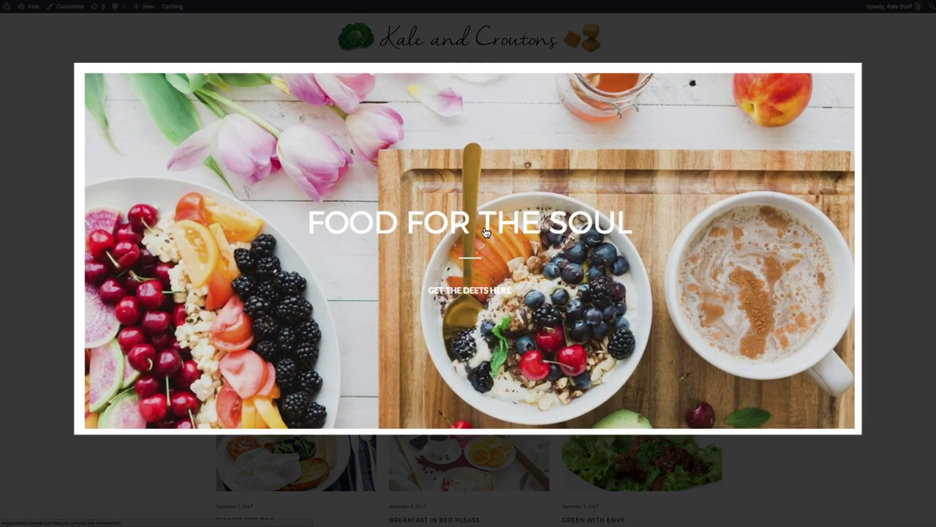
Visit the Recipe Newsletter page, then return to the Kale and Croutons home page via the logo
click(484, 231)
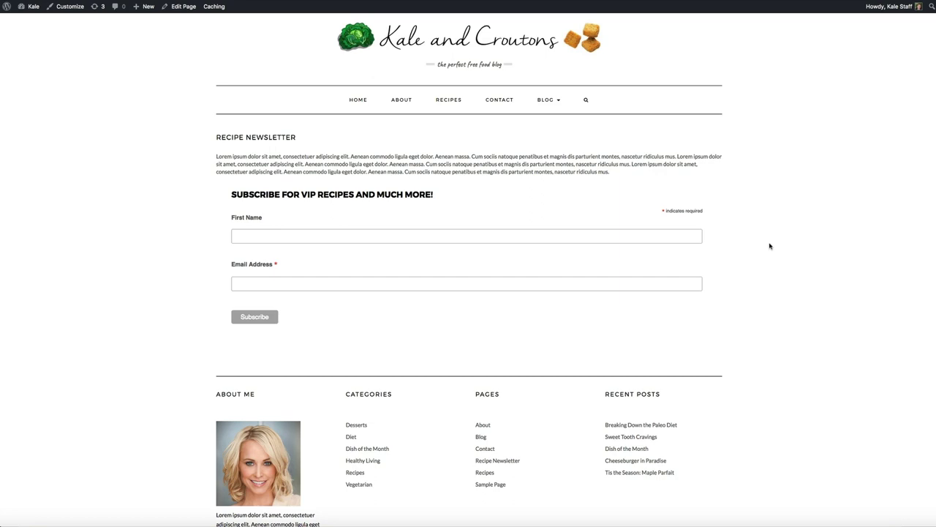
click(504, 45)
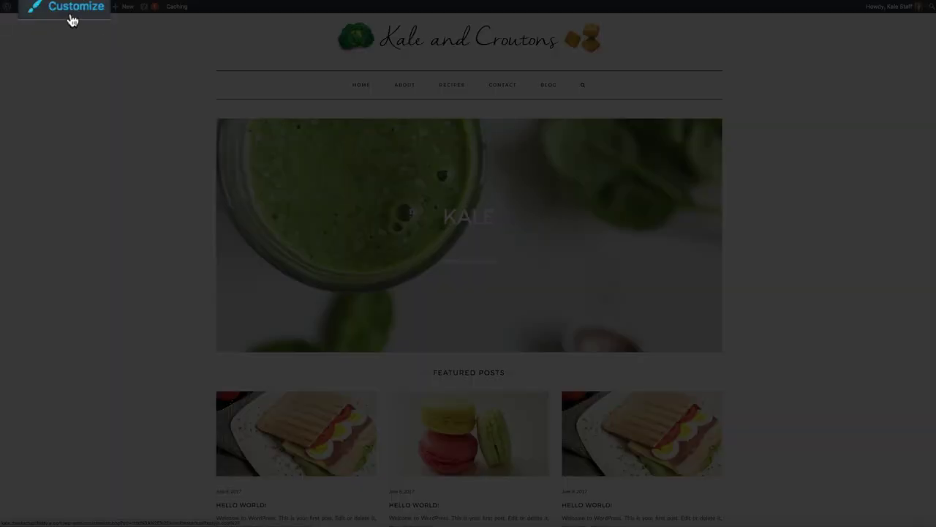
Open the Customizer and go to its Header Image settings
click(81, 15)
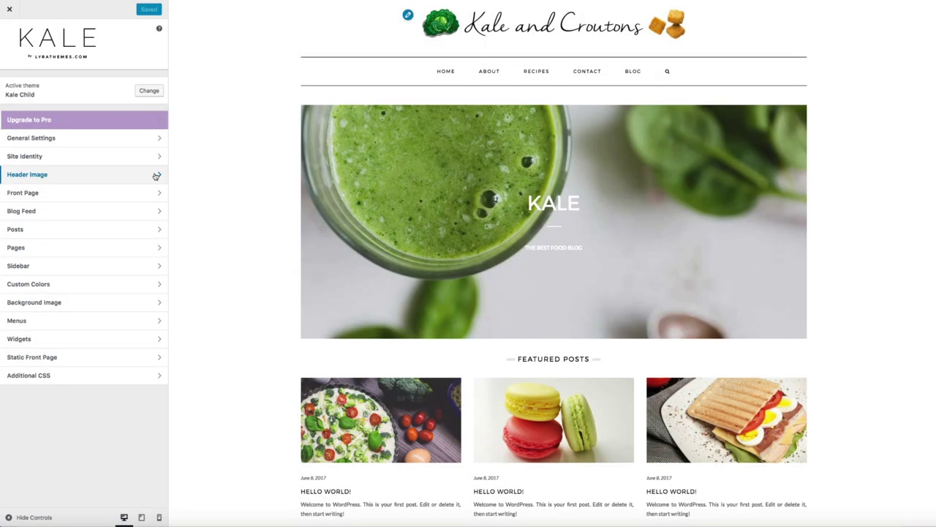
click(156, 176)
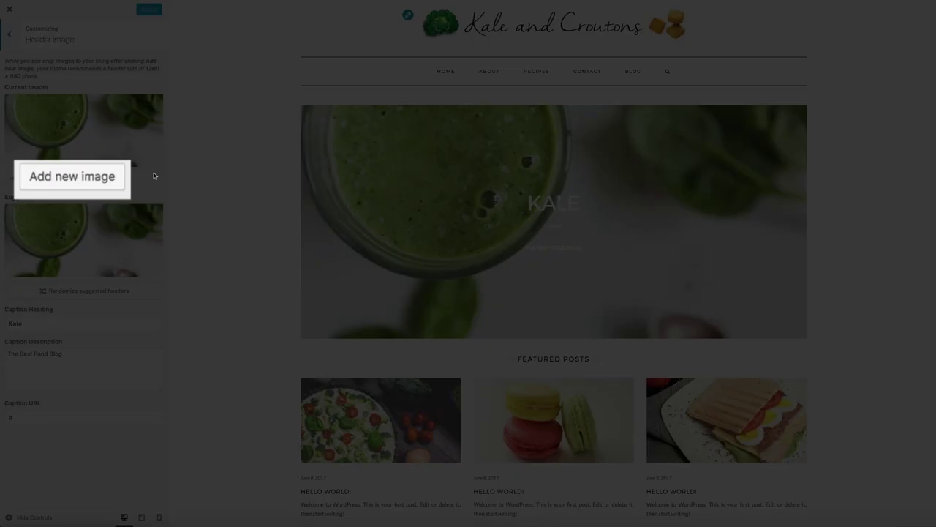
Upload 'kale header' from the Veggie Tales folder and use it uncropped as the header
click(80, 179)
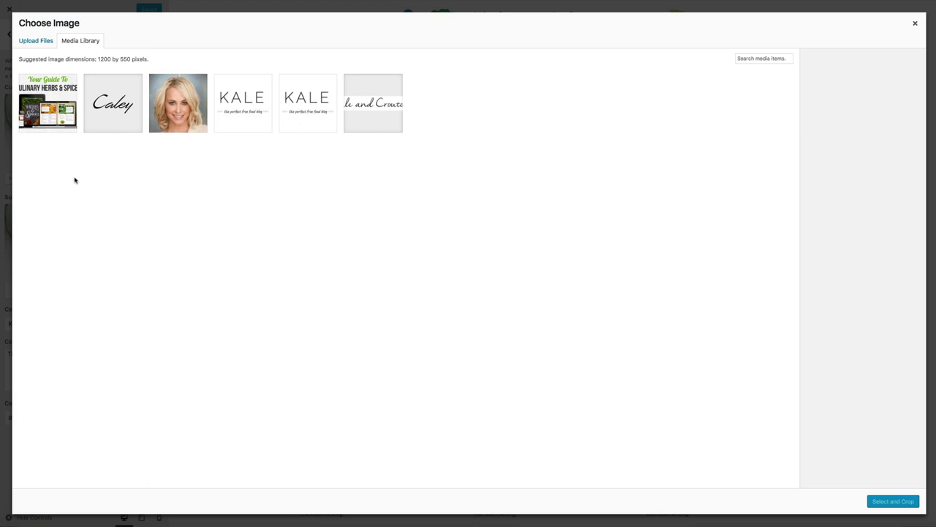
click(36, 42)
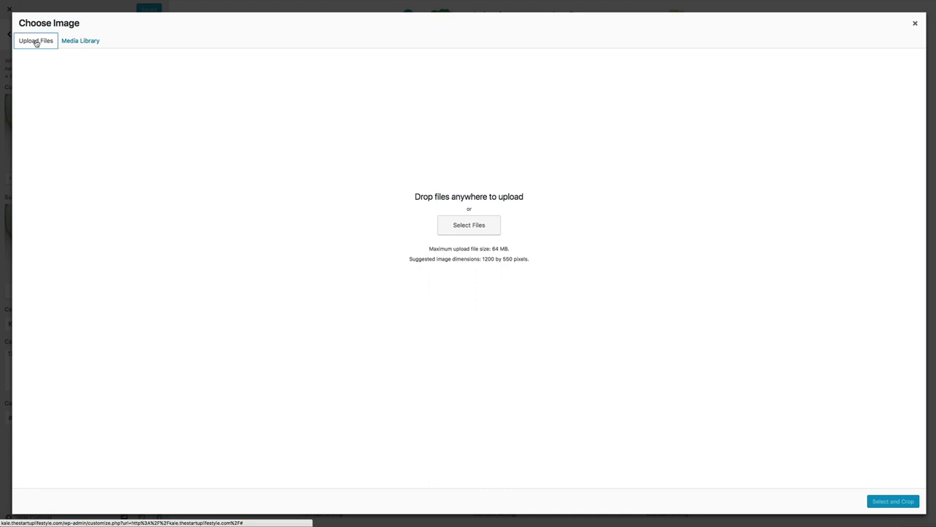
click(494, 233)
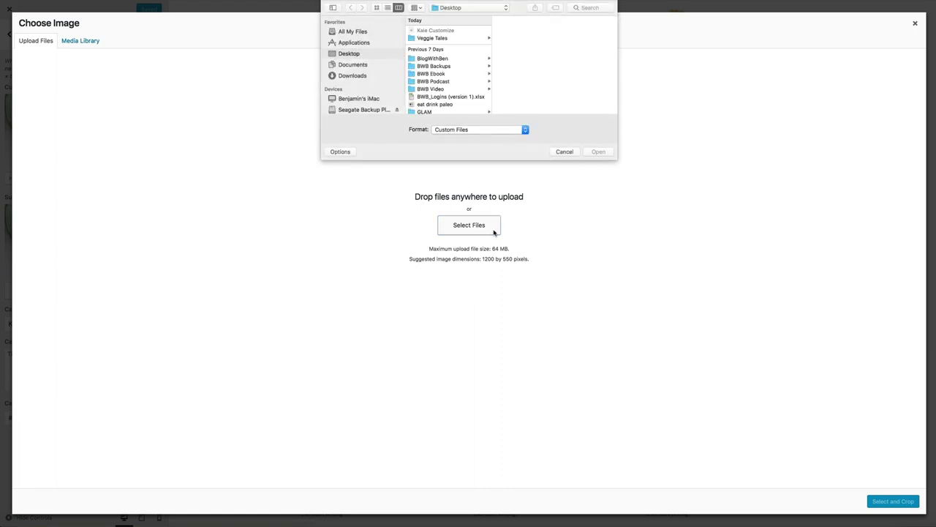
click(462, 39)
scroll(519, 66, down, 5)
click(521, 61)
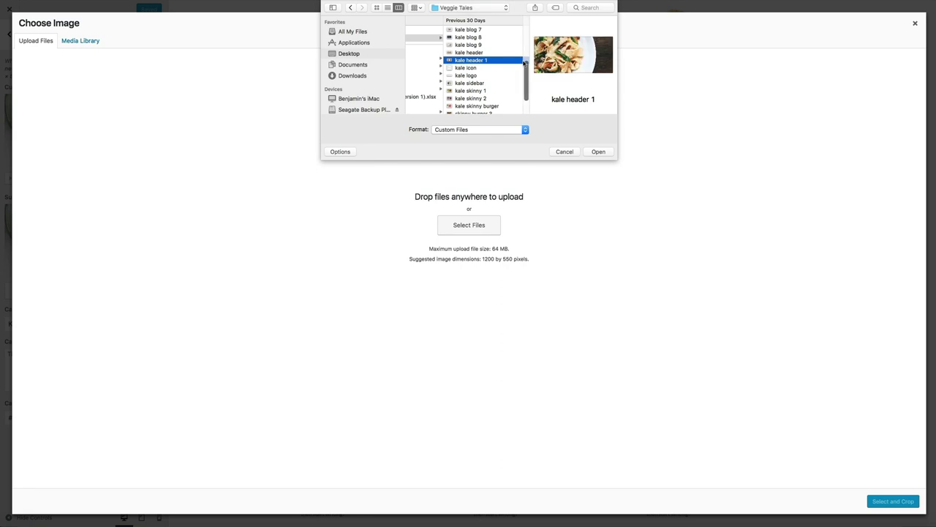
click(488, 53)
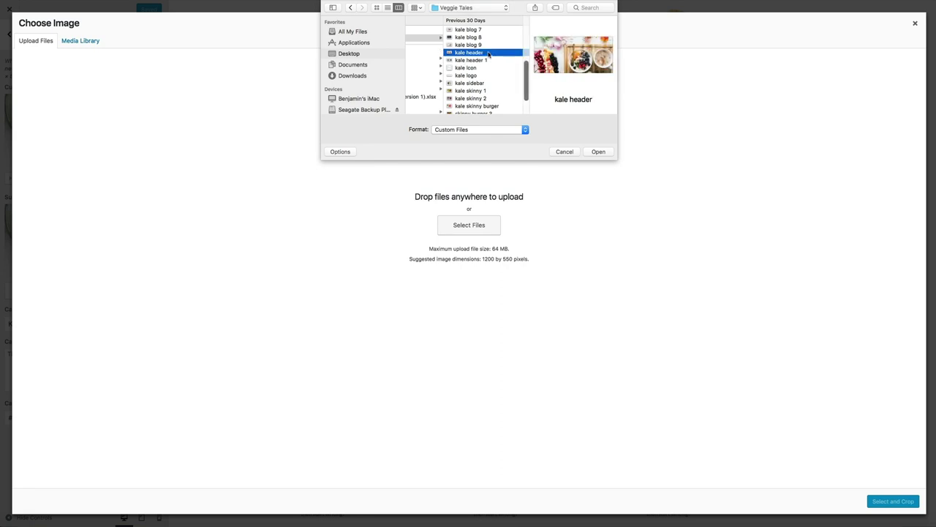
click(597, 151)
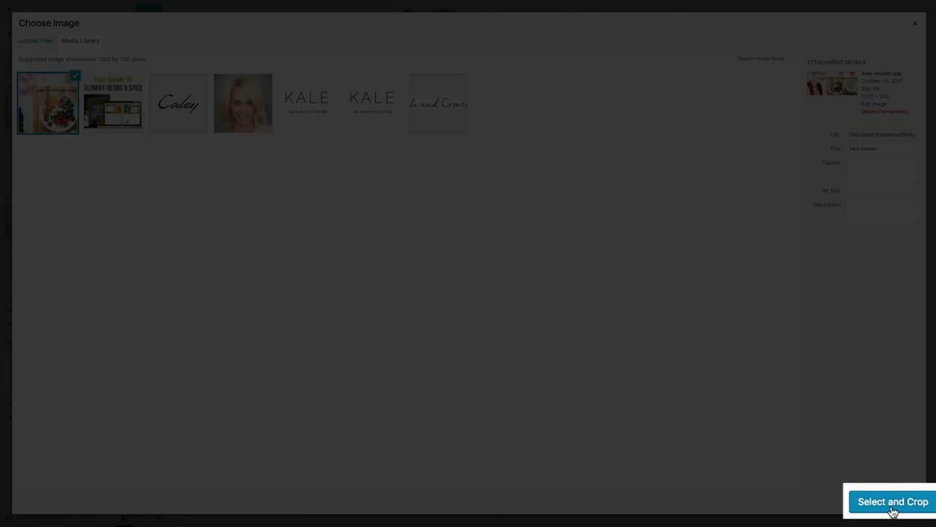
click(892, 505)
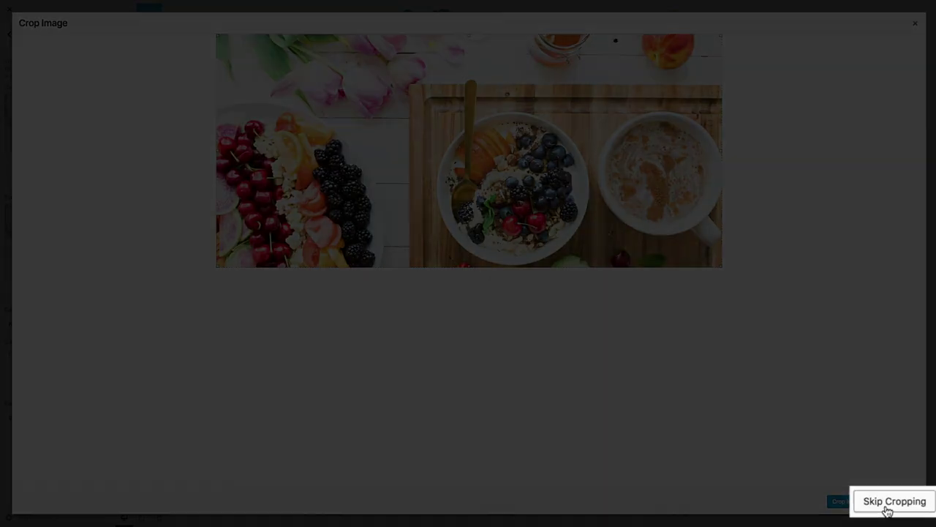
click(887, 509)
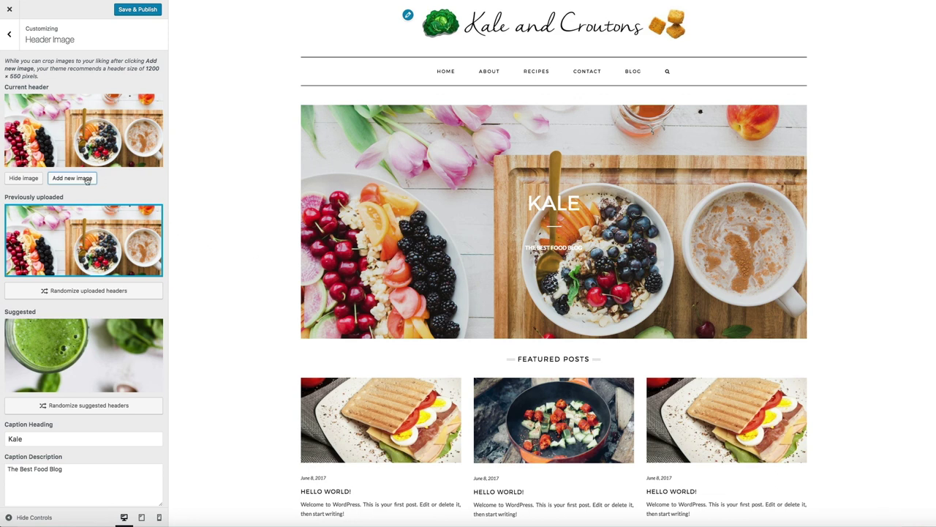
Upload the 'kale header 1' pasta photo and set it as the header, skipping cropping
click(87, 180)
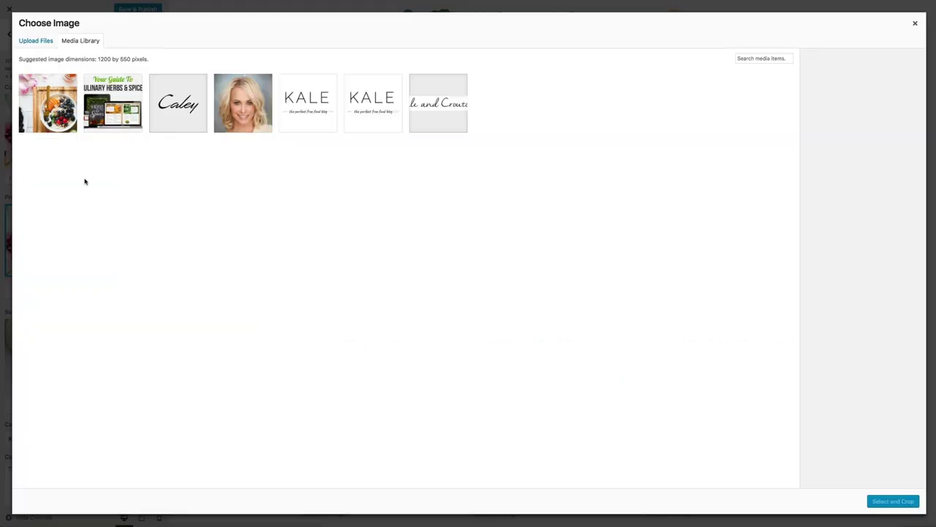
click(37, 45)
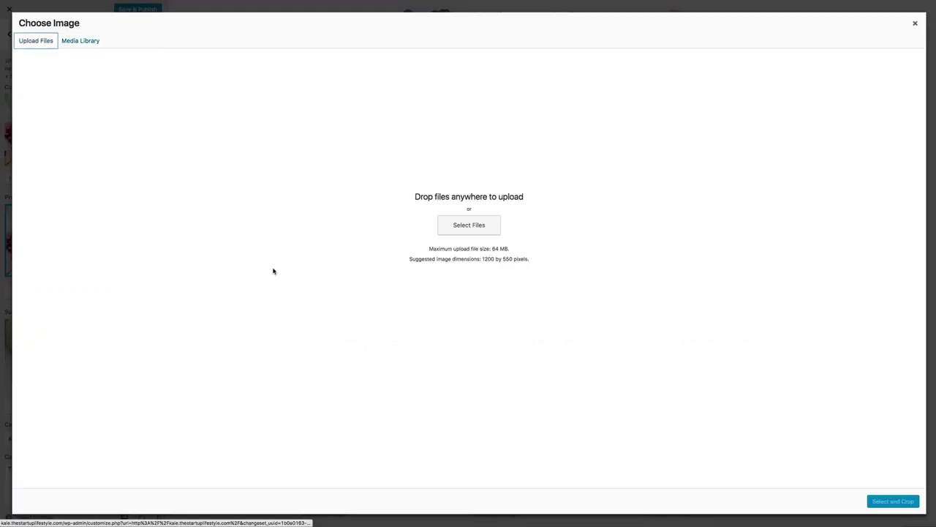
click(474, 230)
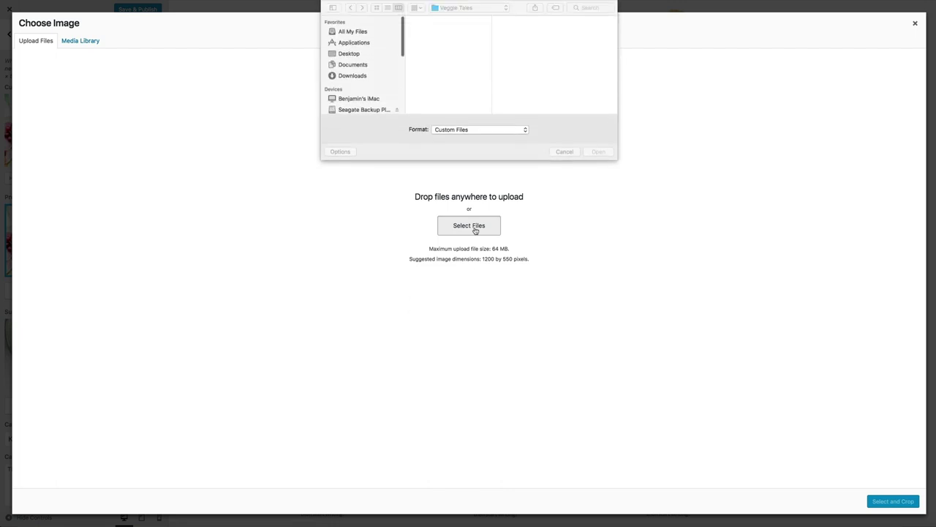
scroll(449, 91, down, 5)
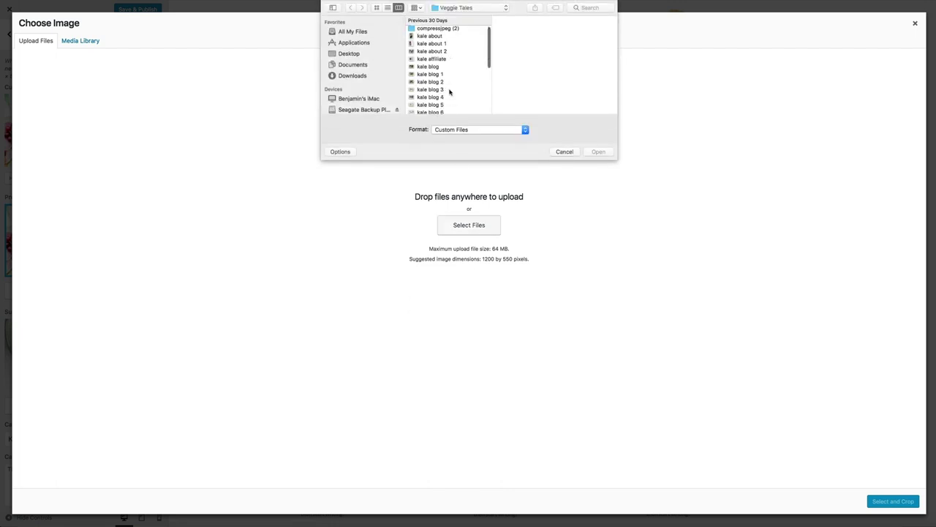
scroll(442, 51, up, 3)
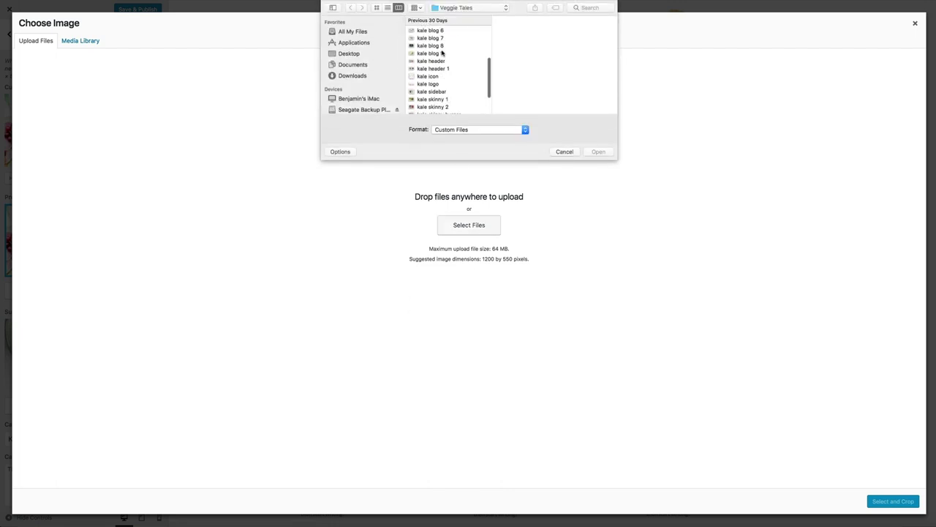
click(441, 74)
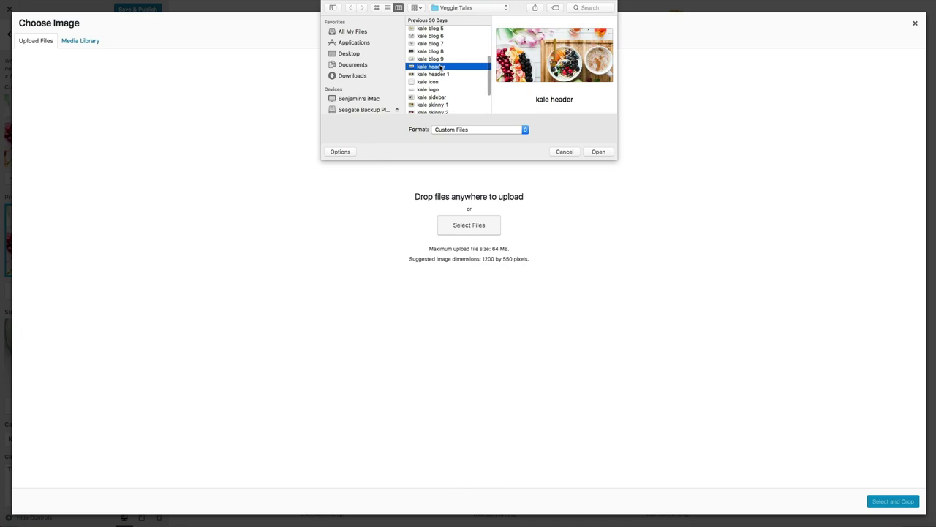
click(603, 152)
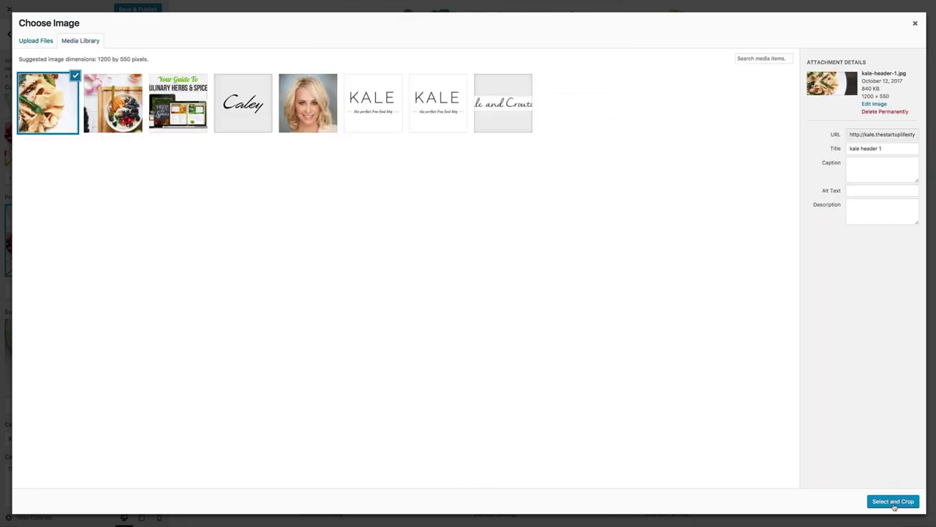
click(894, 501)
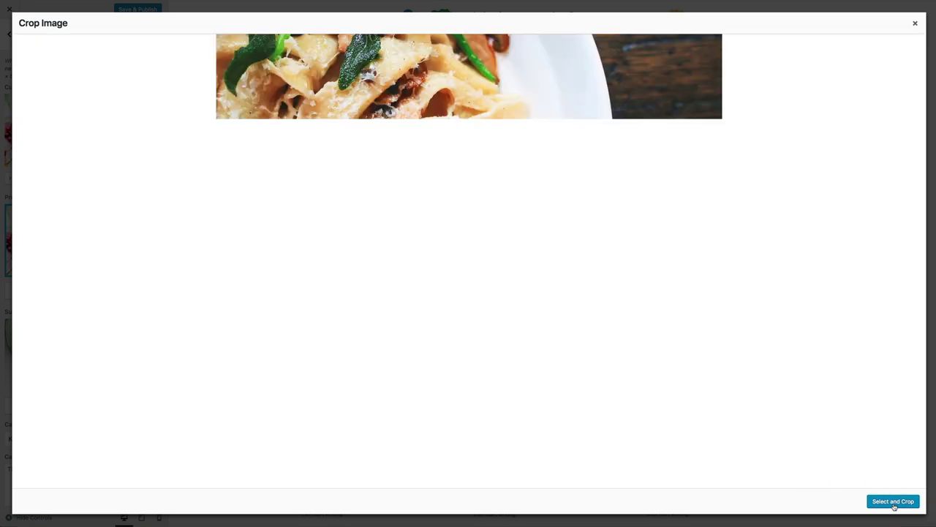
click(899, 504)
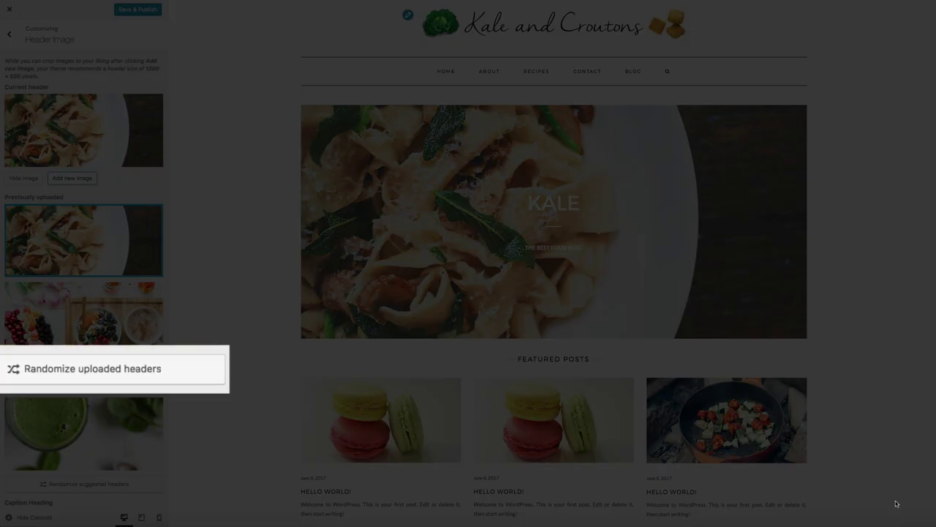
Set the header to randomize among the uploaded header images
click(166, 371)
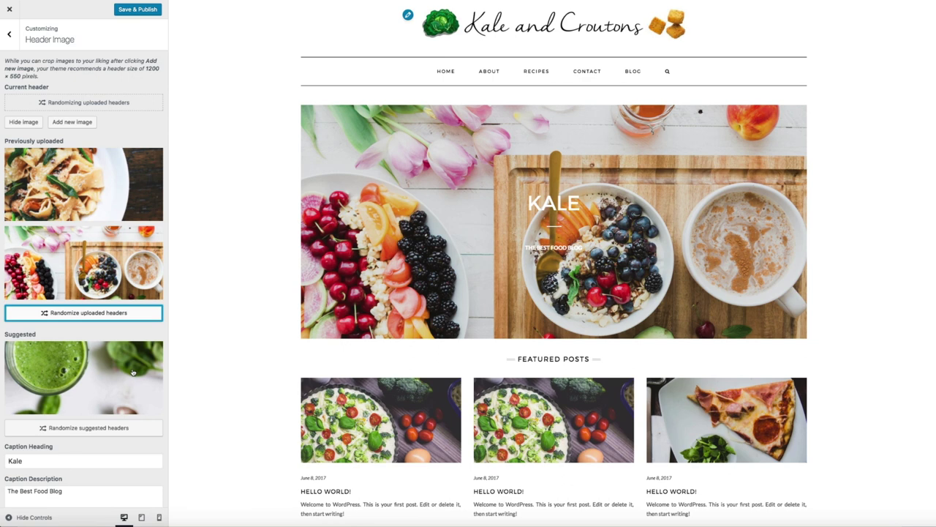
scroll(132, 373, down, 3)
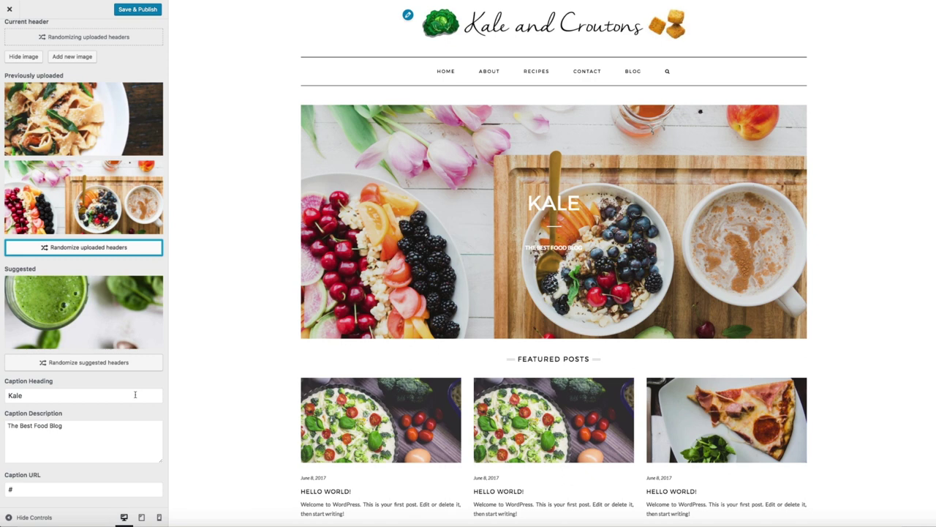
Replace the caption description with 'Click Here For Free Recipes' and publish
triple_click(34, 425)
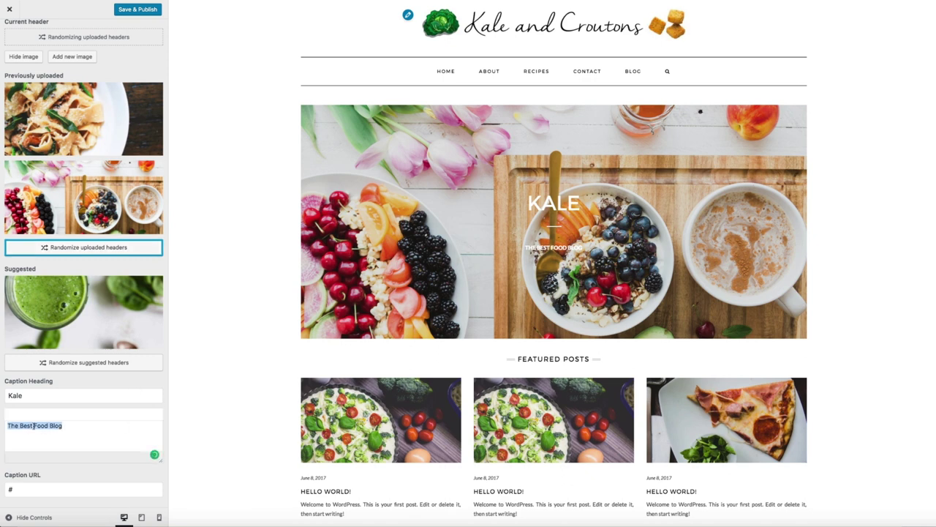
text(Click Here )
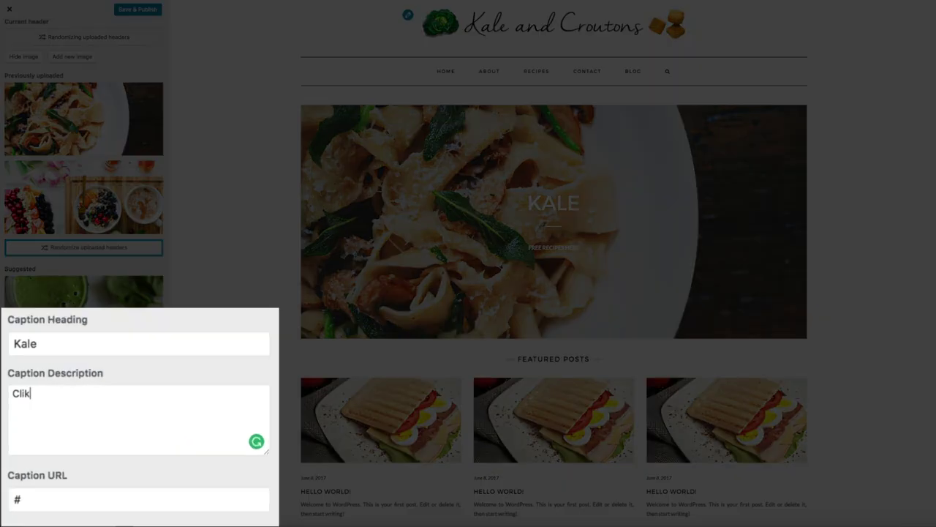
text(For Free Recipes)
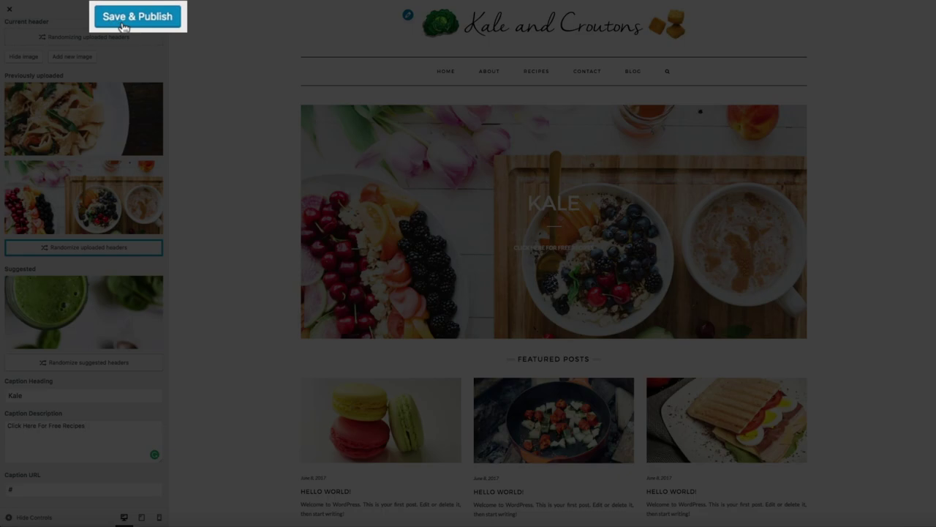
click(124, 24)
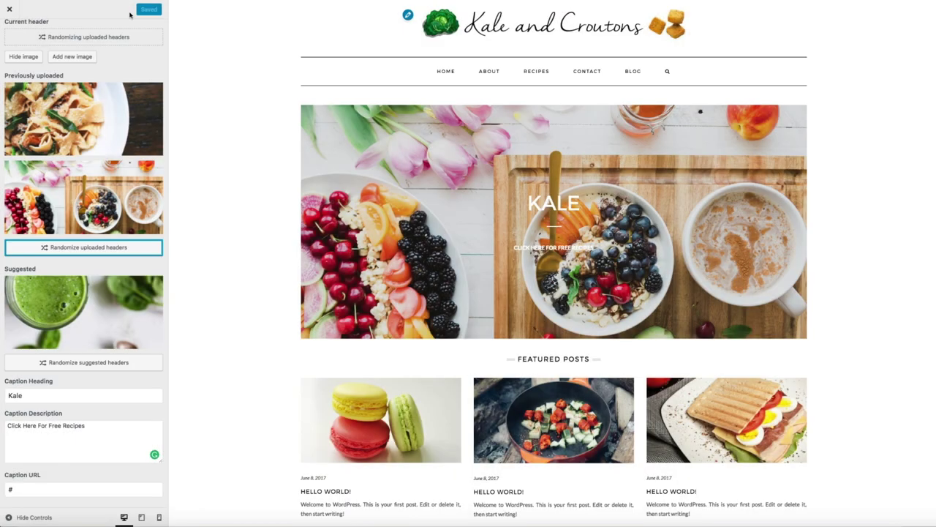
Close the Customizer and follow the header caption link on the example site
click(9, 10)
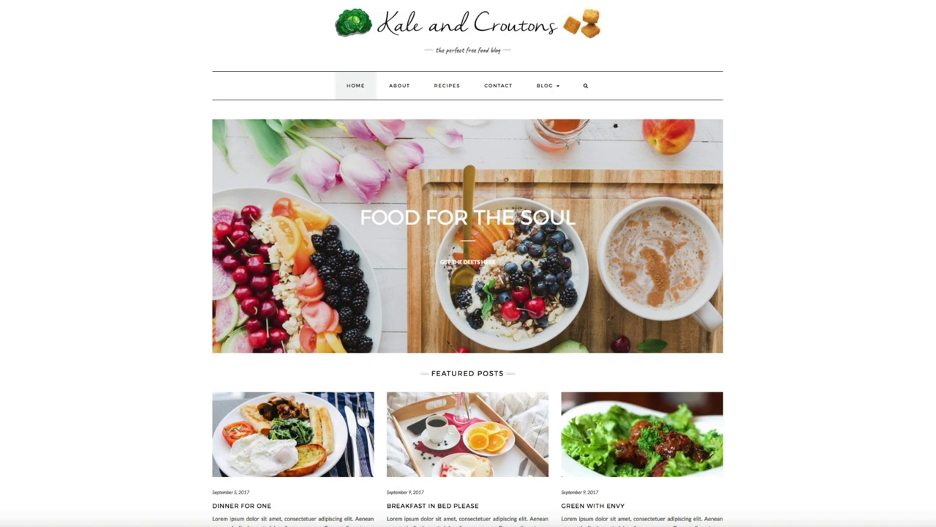
click(495, 219)
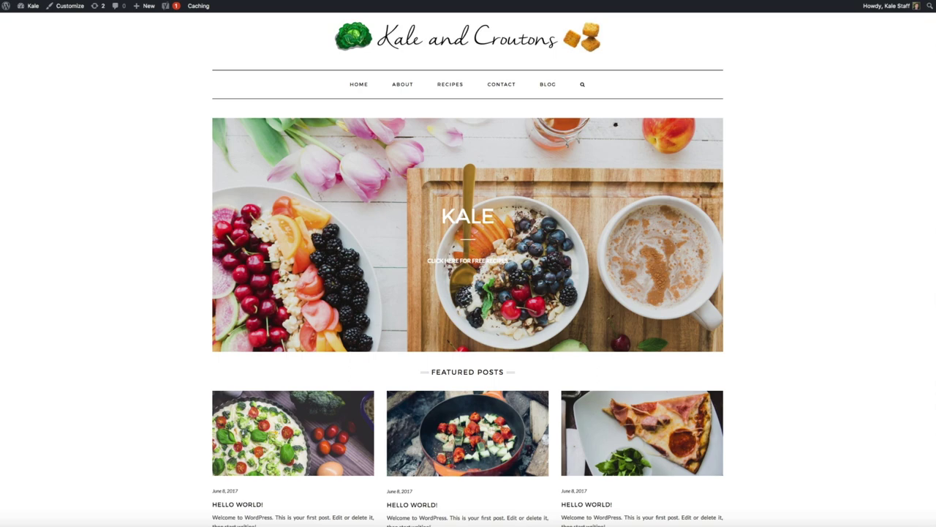
mouse_move(148, 12)
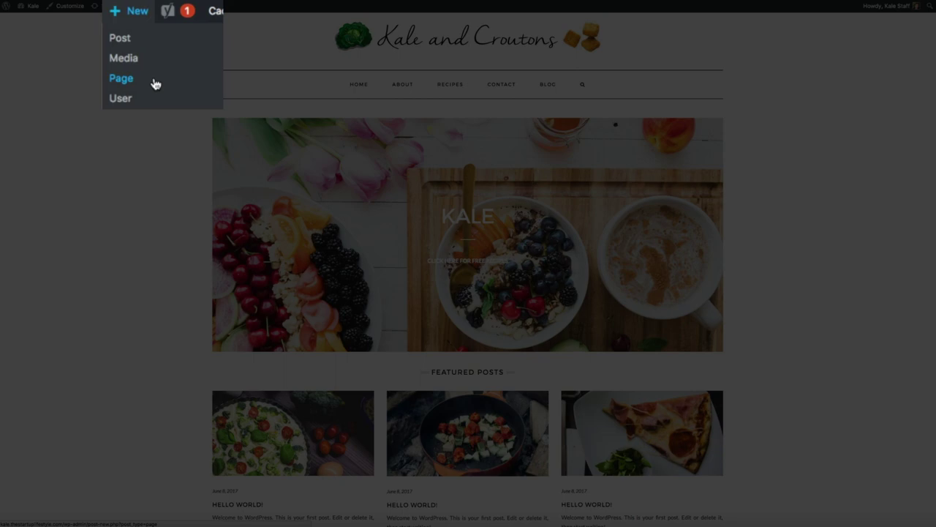
Create a new page titled 'Recipe Newsletter' and place the cursor in its body
click(158, 46)
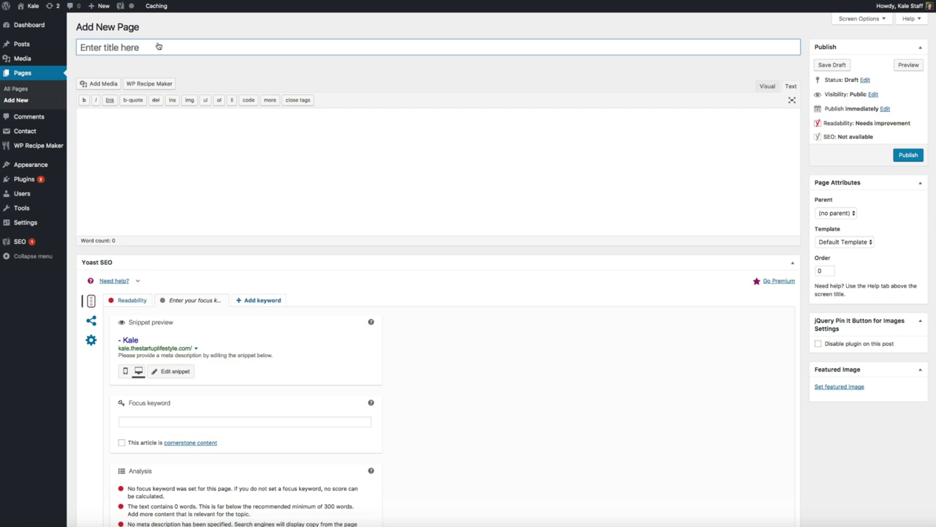
text(Recipe Newsletter)
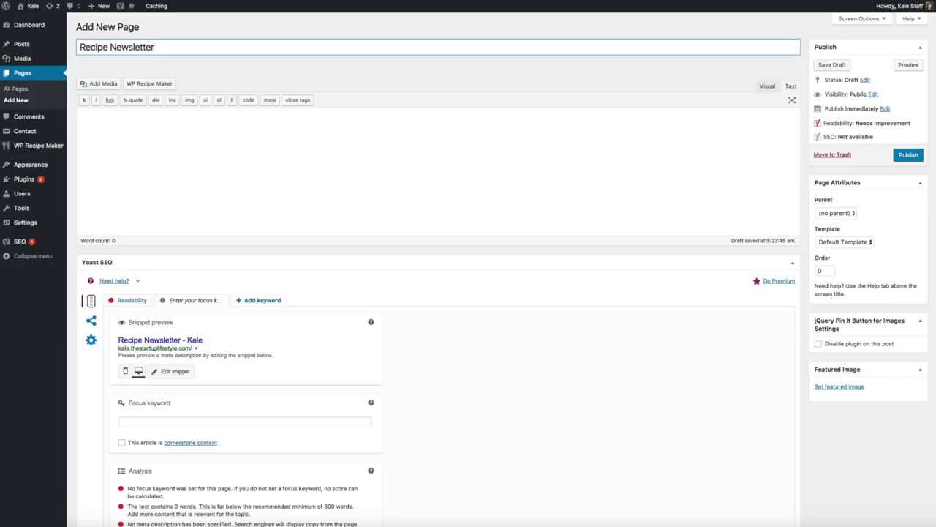
click(169, 144)
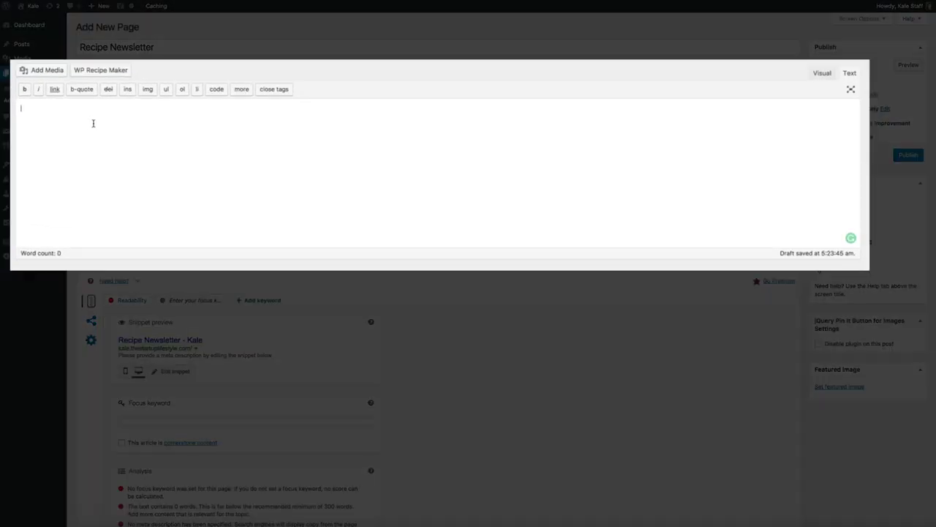
Paste a lorem ipsum paragraph, then the MailChimp signup form embed code below it
text(Lorem ipsum dolor sit amet, consectetuer adipiscing elit. Aenean commodo ligula eget dolor. Aenean massa. Cum sociis natoque penatibus et magnis dis parturient montes, nascetur ridiculus mus. Donec quam felis, ultricies nec, pellentesque eu, pretium quis, sem. Nulla consequat massa quis enim. Donec pede justo, fringilla vel, aliquet nec, vulputate eget, arcu.)
key(Return)
key(Return)
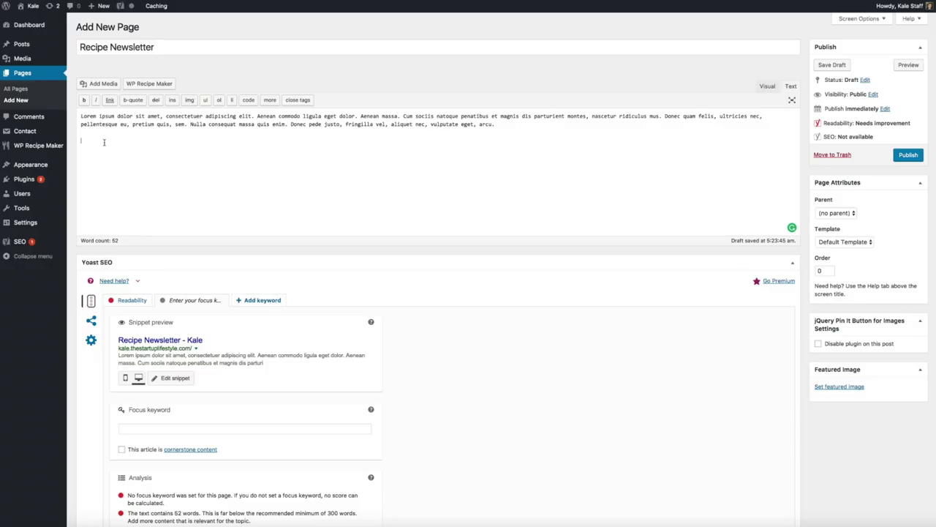
key(ctrl+v)
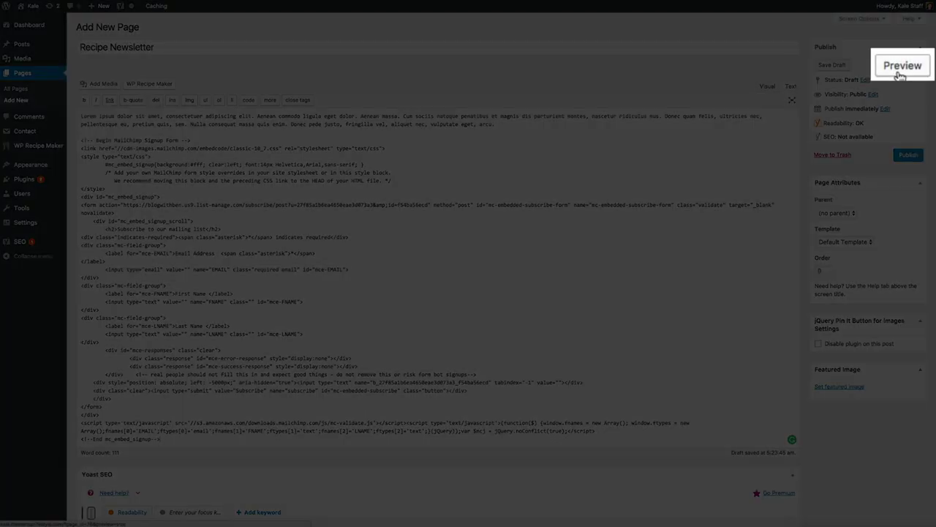
click(901, 71)
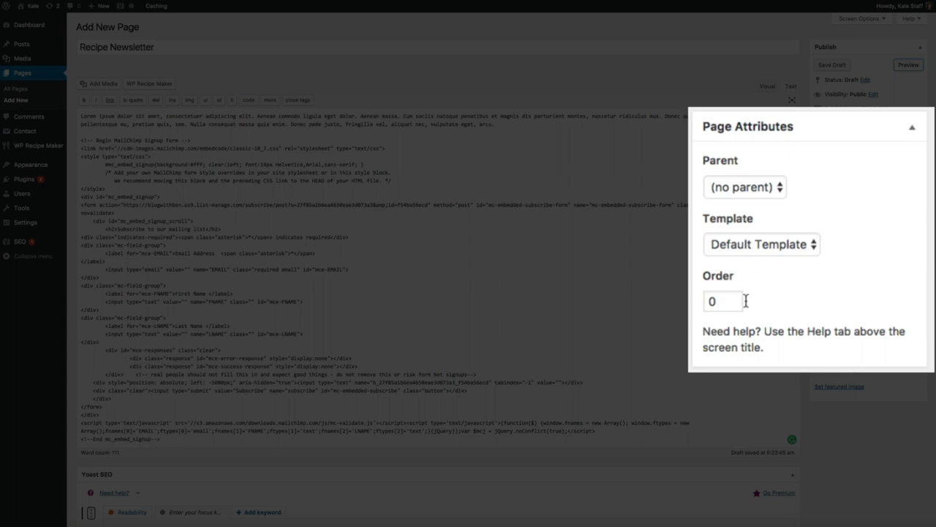
Set the Recipe Newsletter page's template to Full Width
click(812, 244)
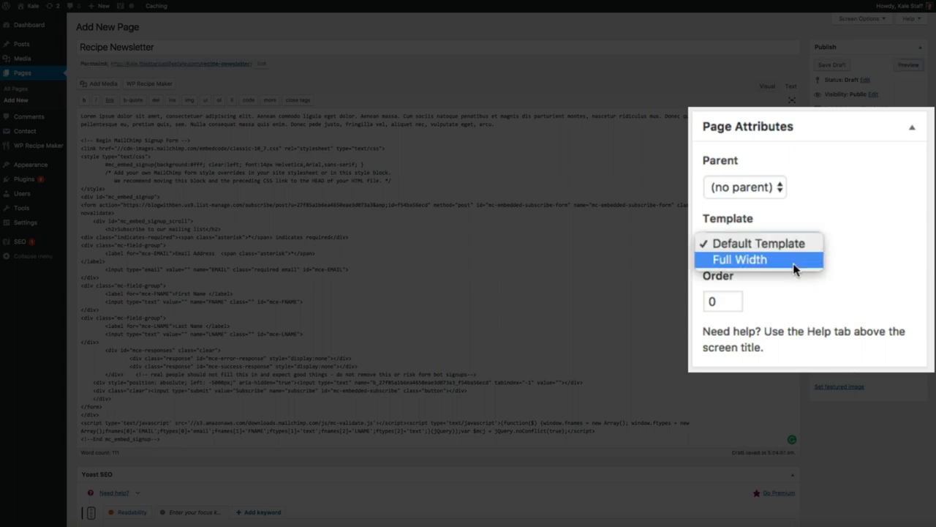
click(794, 262)
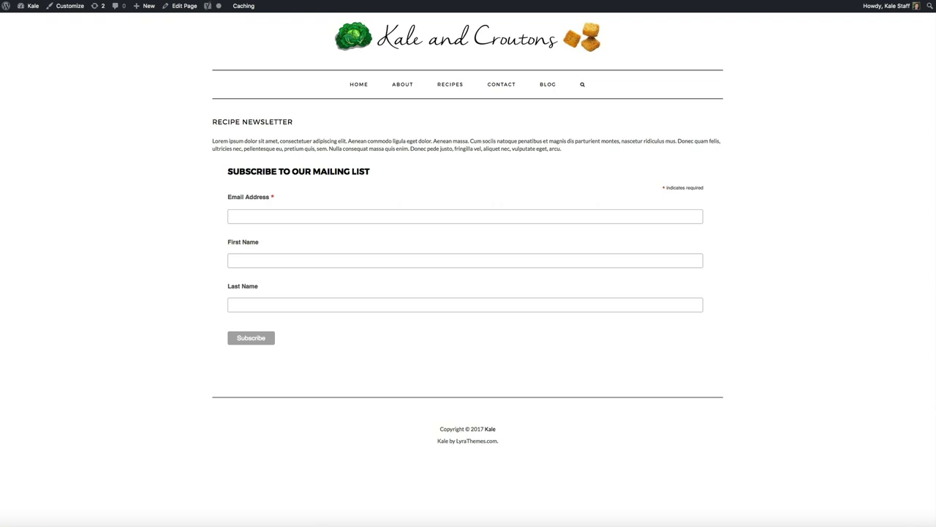
Return to the page editor and publish the Recipe Newsletter page
key(super+w)
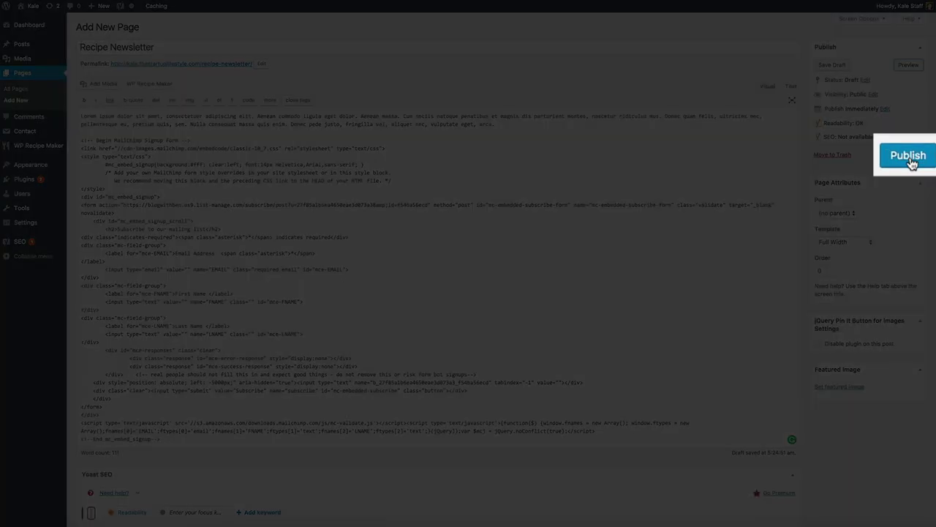
click(910, 157)
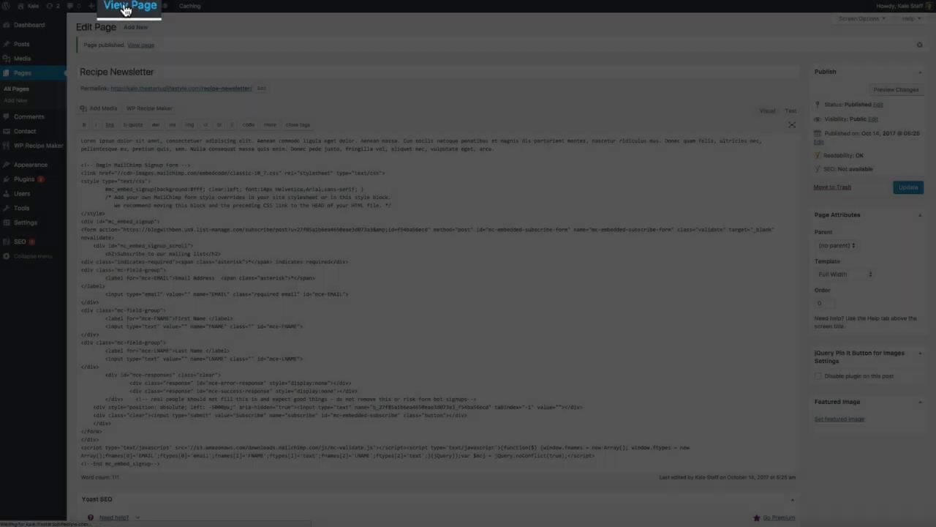
View the published Recipe Newsletter page, copy its URL, and return to the homepage
click(125, 8)
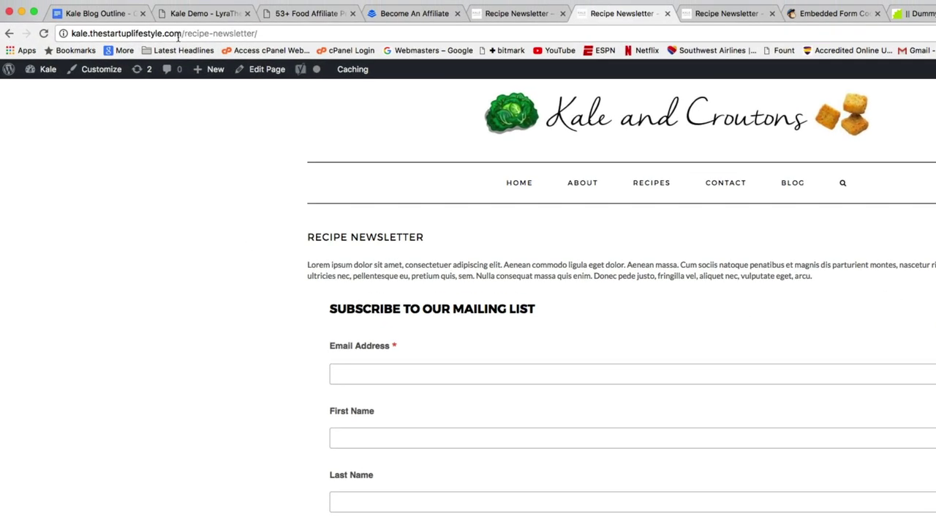
click(177, 35)
key(ctrl+c)
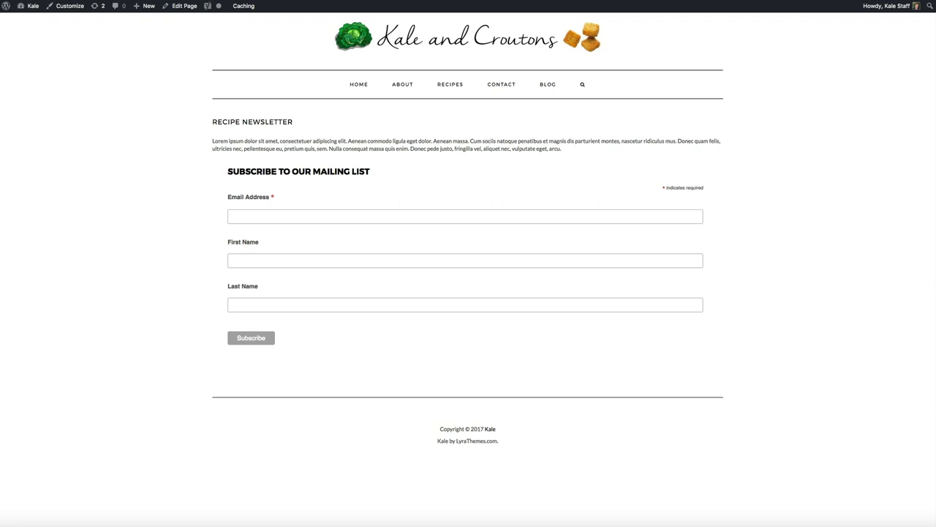
click(406, 42)
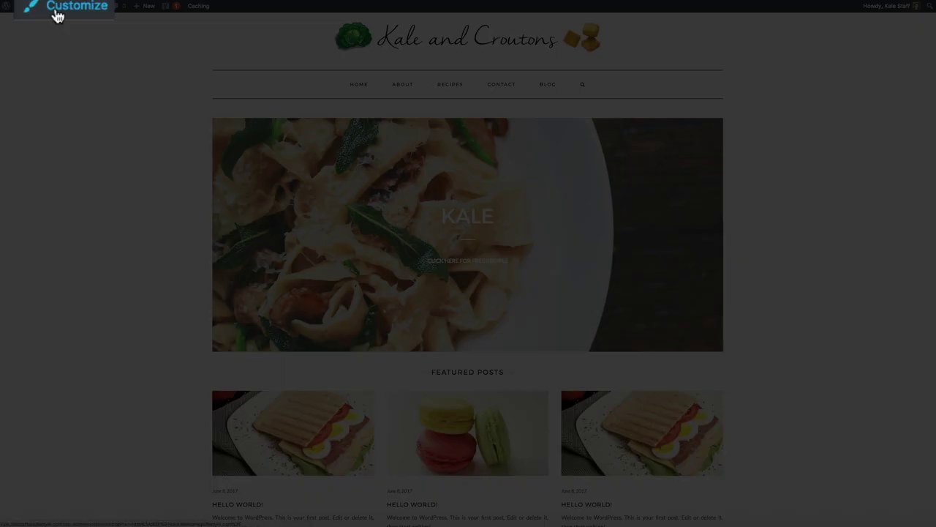
Open the theme Customizer from the admin bar on the homepage
click(57, 15)
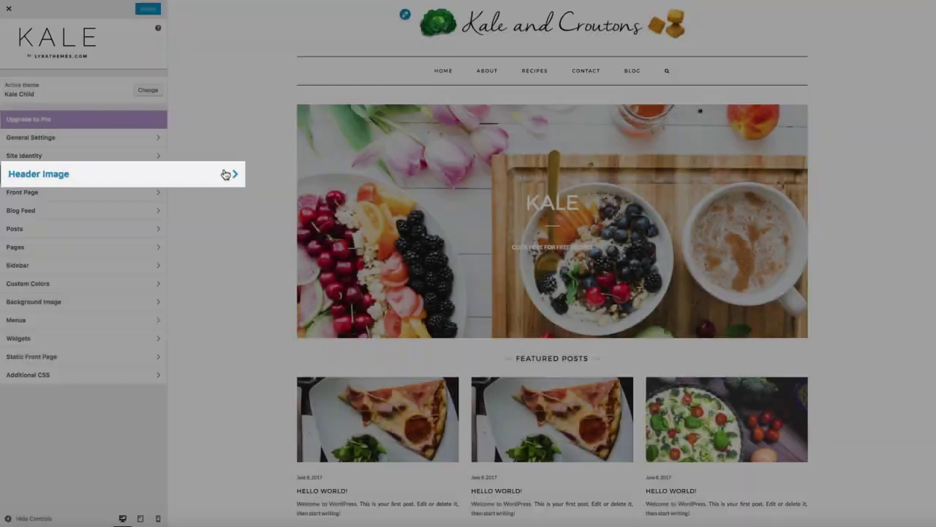
Set the header image Caption URL to the newsletter page address, save & publish, and close
click(152, 174)
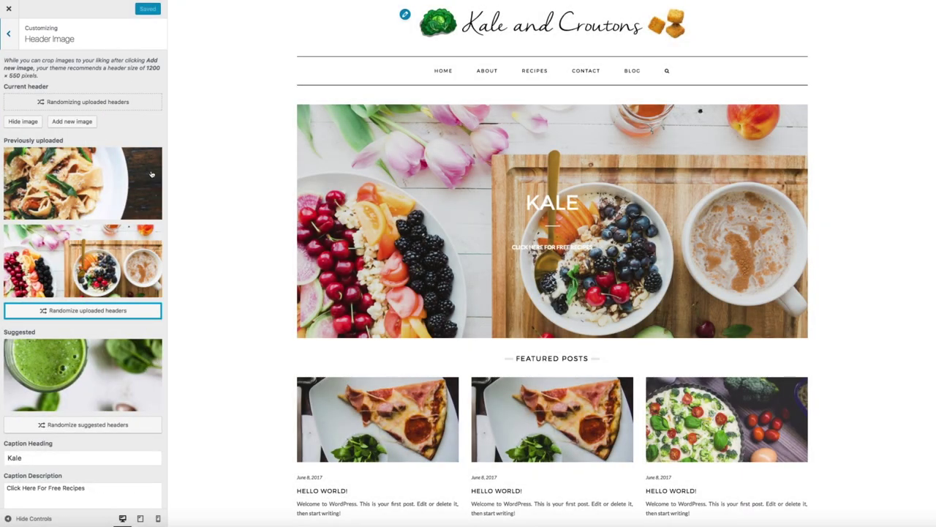
scroll(152, 175, down, 2)
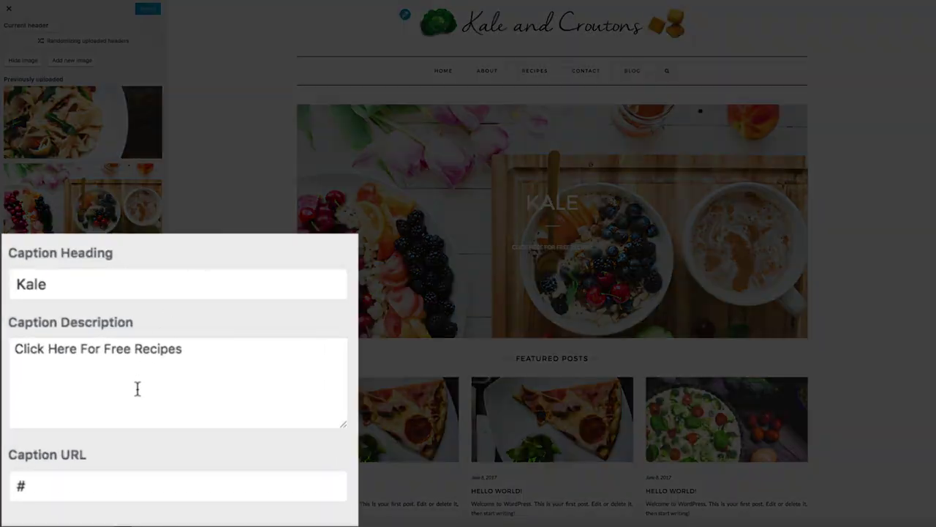
triple_click(67, 482)
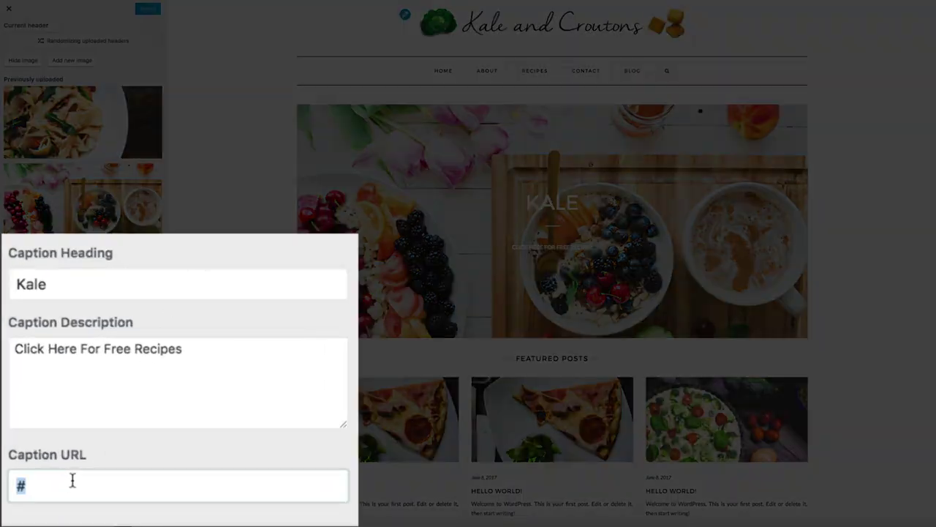
key(ctrl+v)
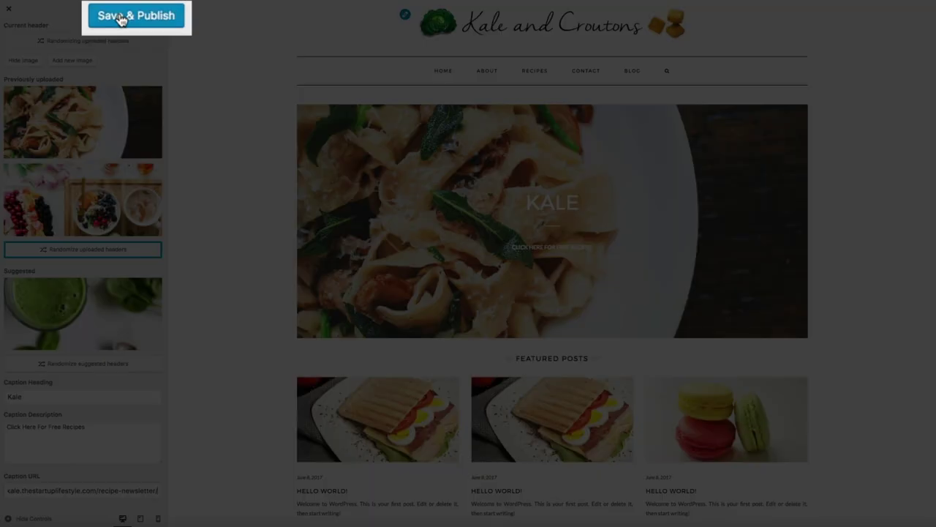
click(122, 20)
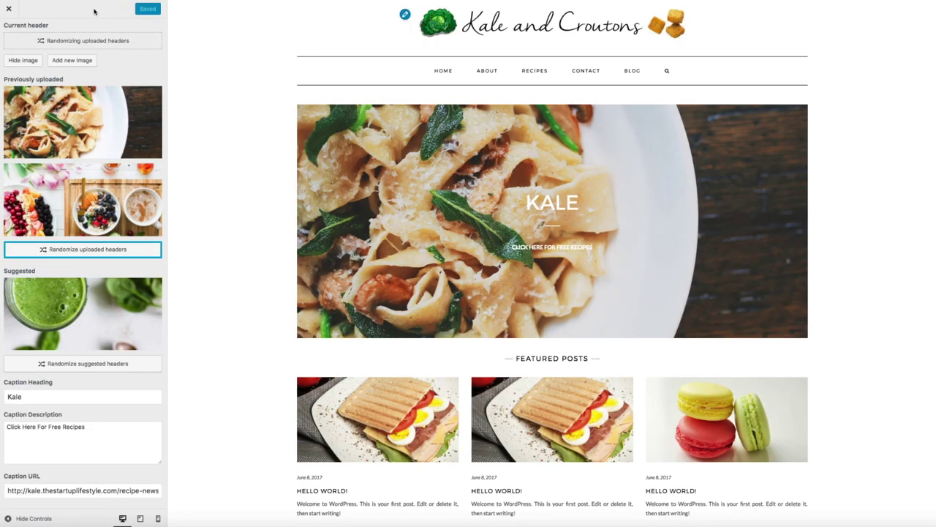
click(9, 12)
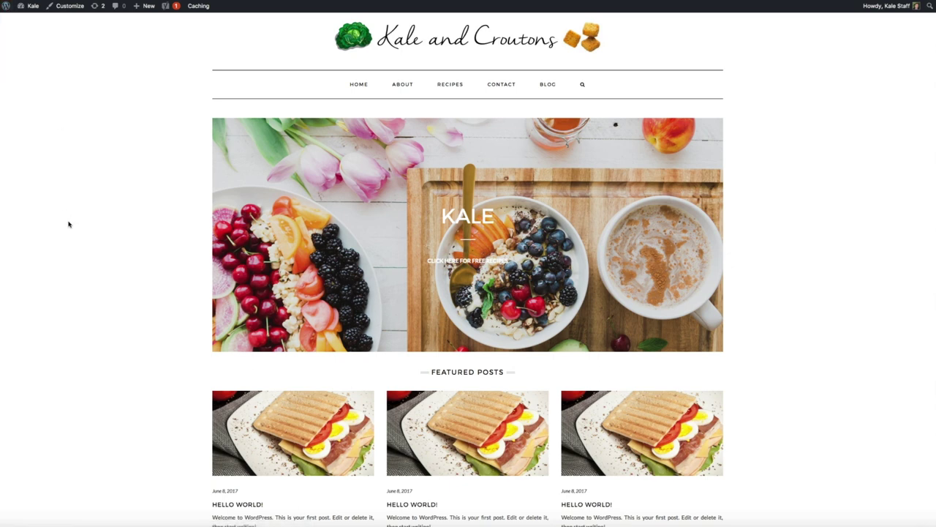
Test the header caption link, then open and scroll through the site's empty About page
click(473, 221)
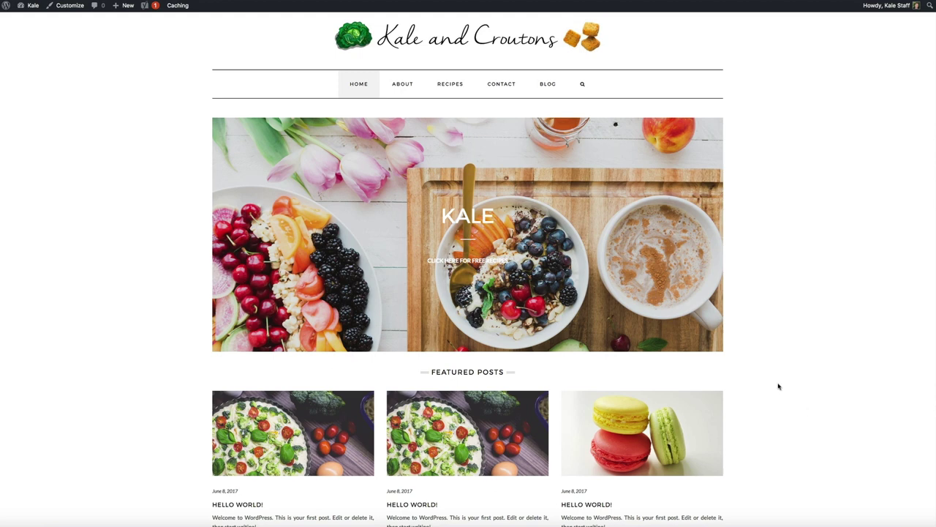
click(403, 84)
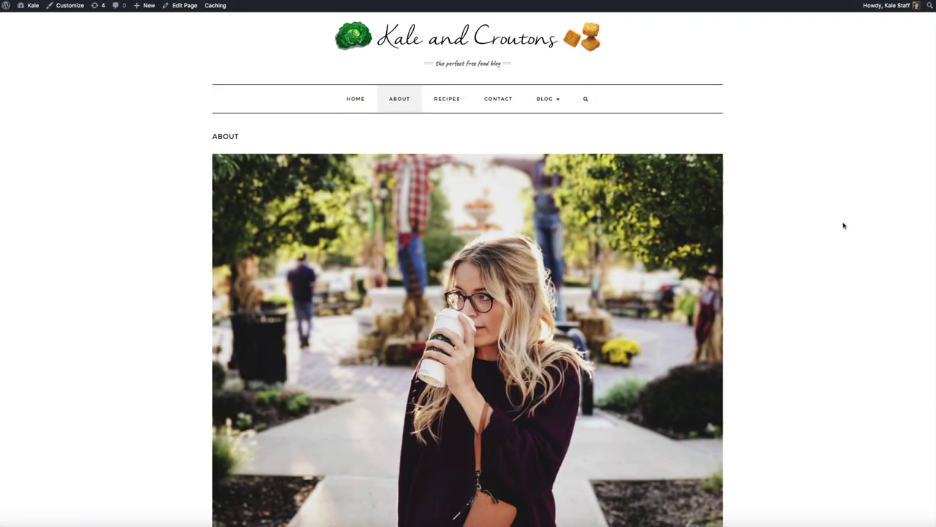
scroll(843, 226, down, 5)
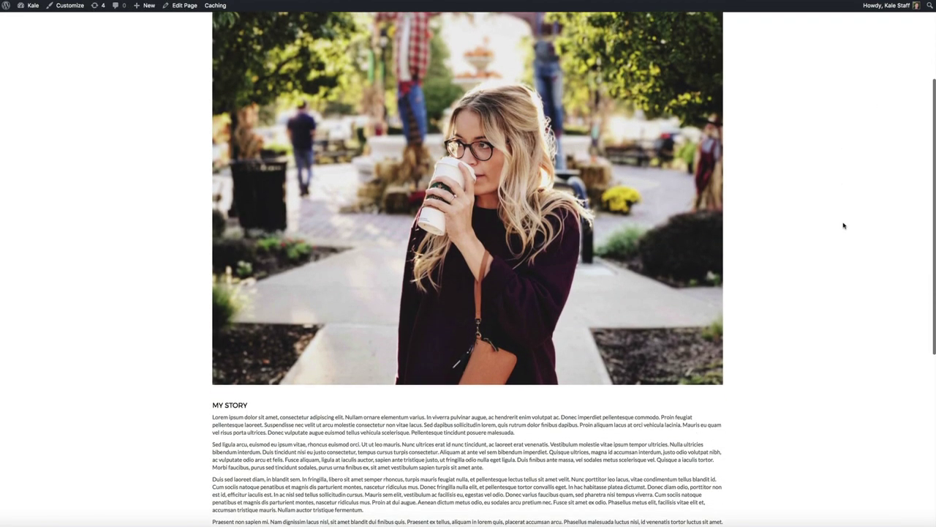
scroll(844, 225, down, 2)
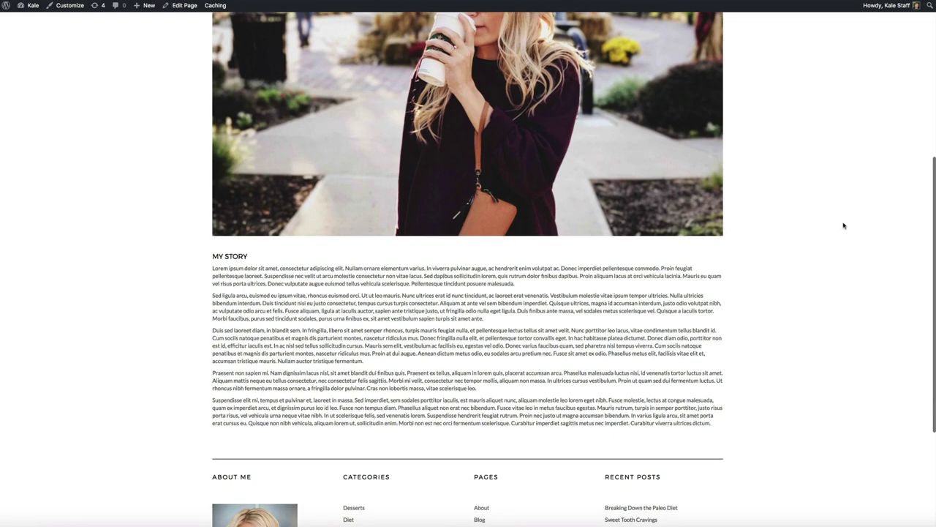
scroll(844, 225, up, 2)
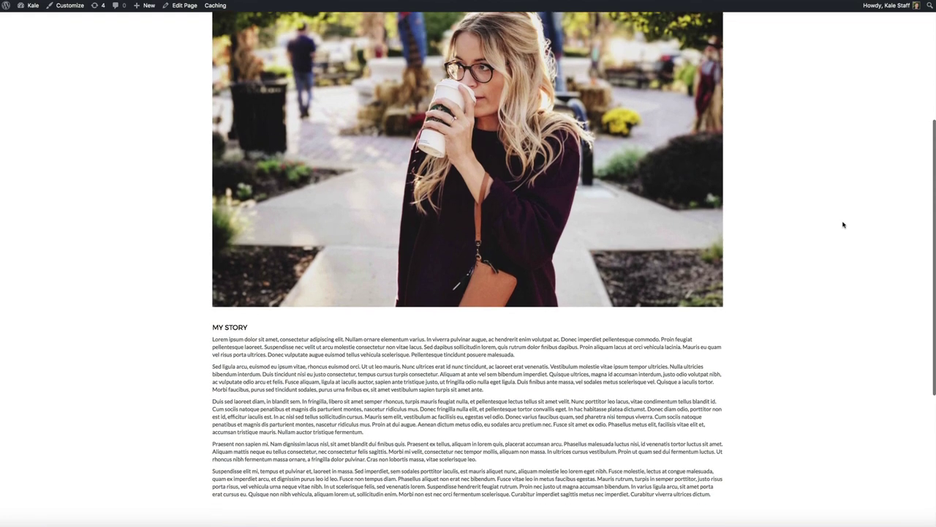
scroll(843, 225, up, 3)
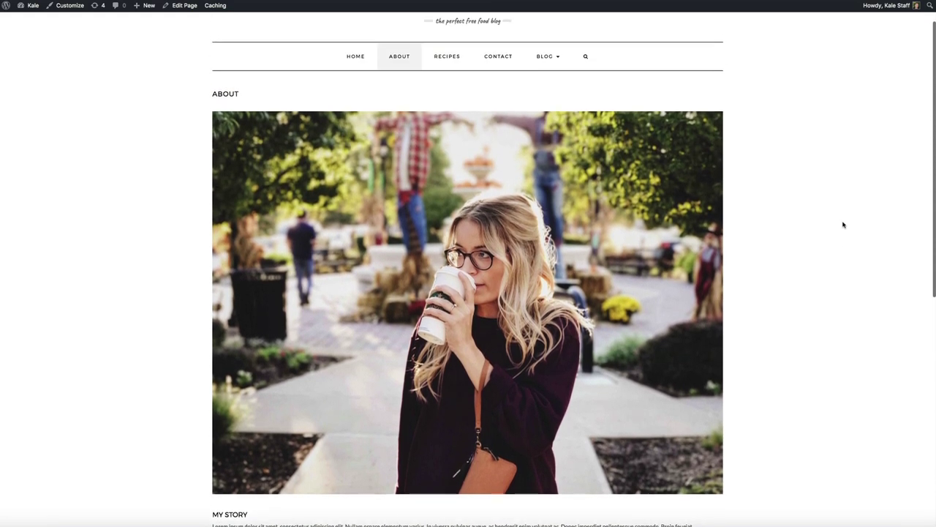
scroll(843, 225, up, 1)
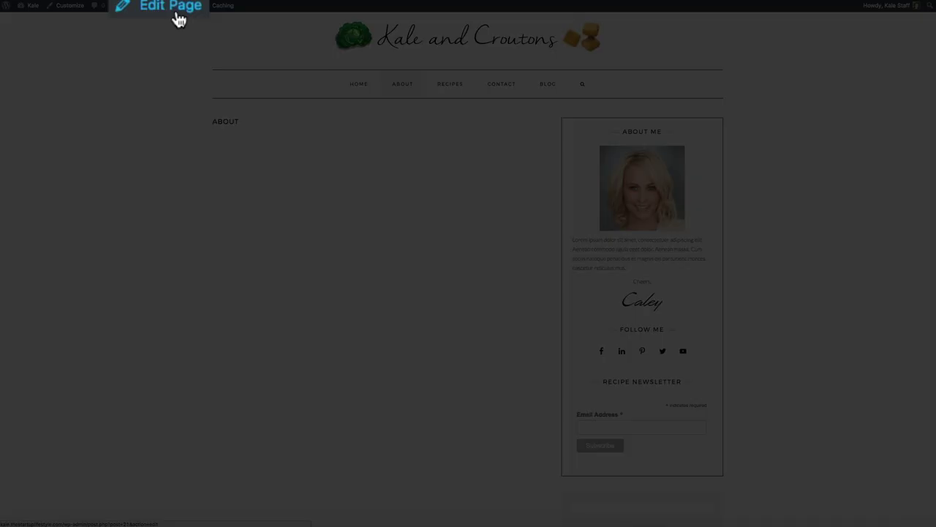
Edit the About page in the Visual editor and bring up the Add Media library
click(175, 14)
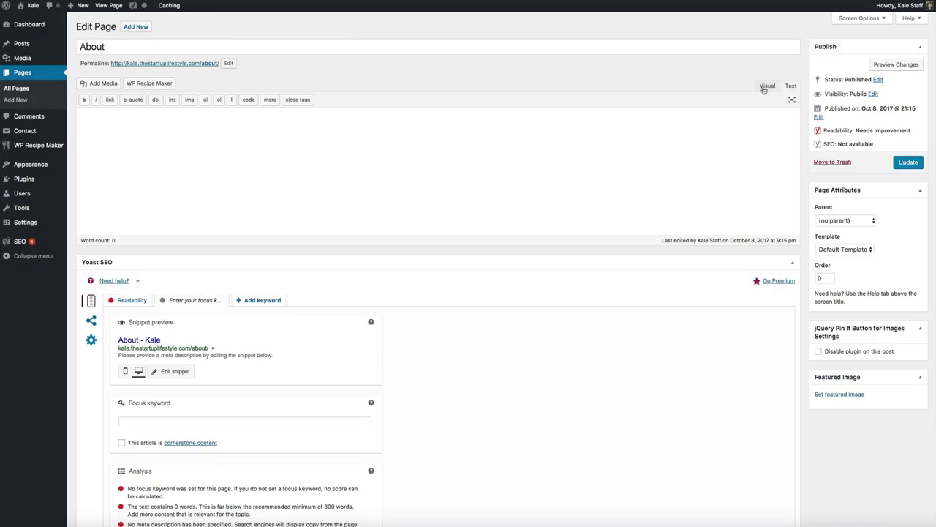
click(767, 87)
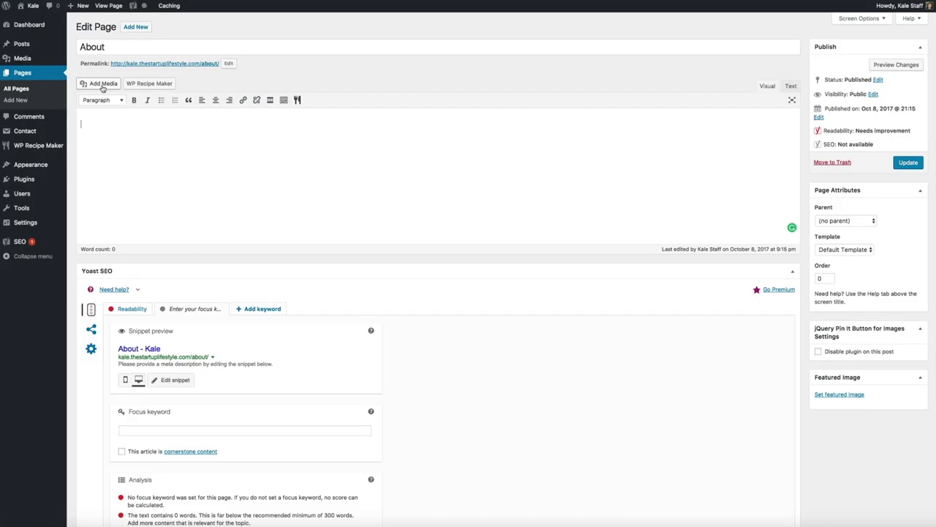
click(99, 85)
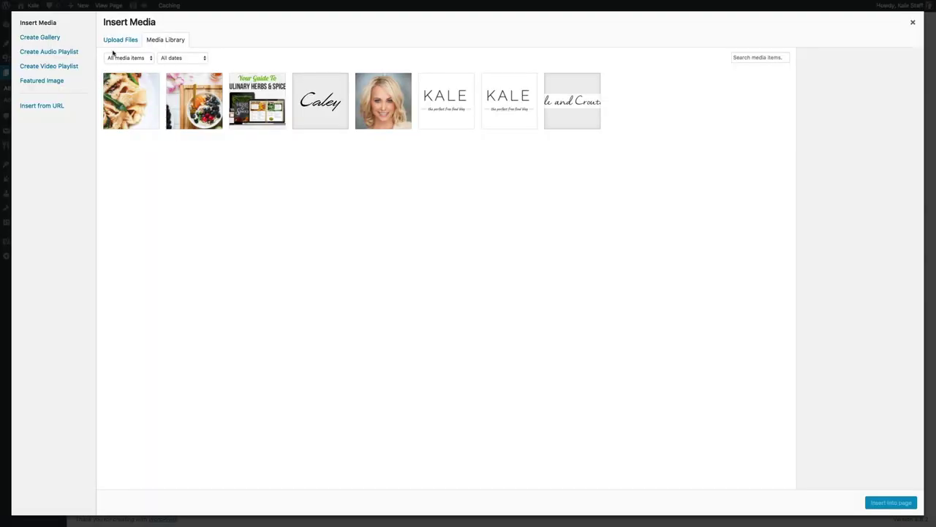
Upload the kale about 2 photo from the computer to the media library
click(123, 41)
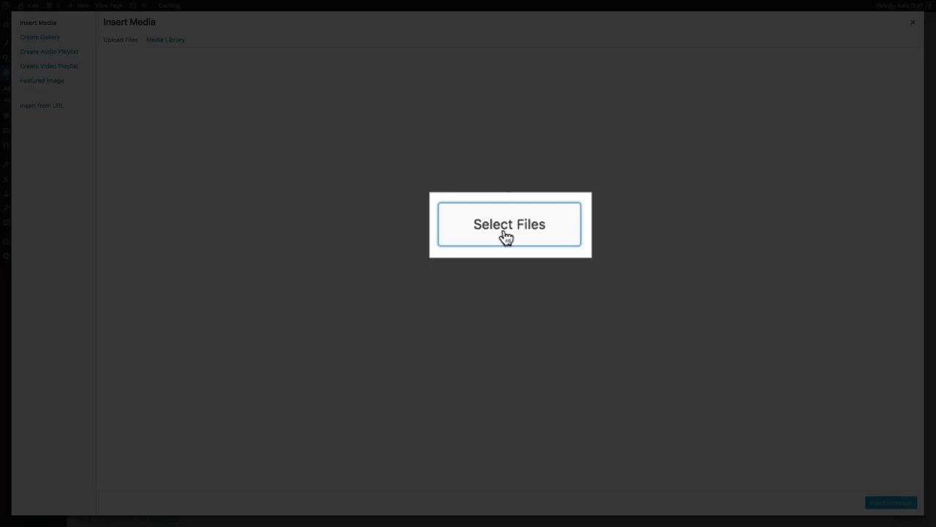
click(508, 229)
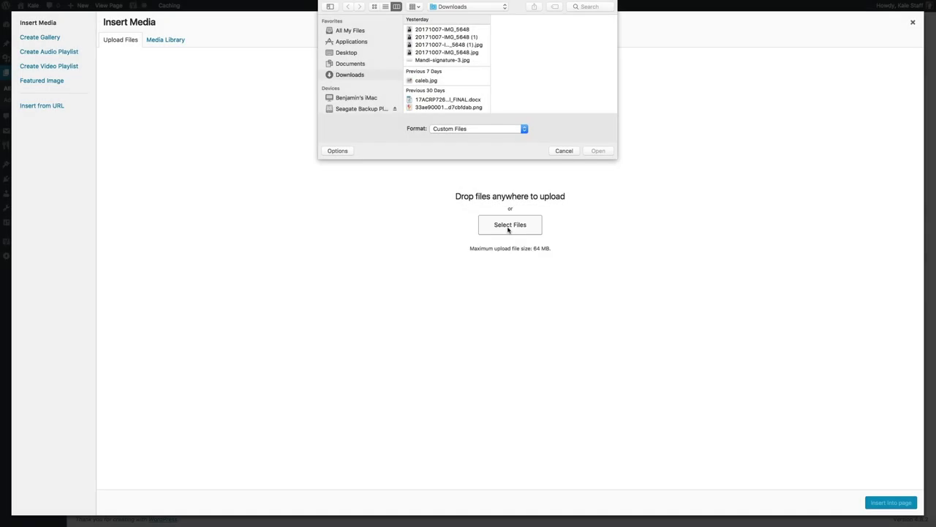
click(586, 5)
text(kale about)
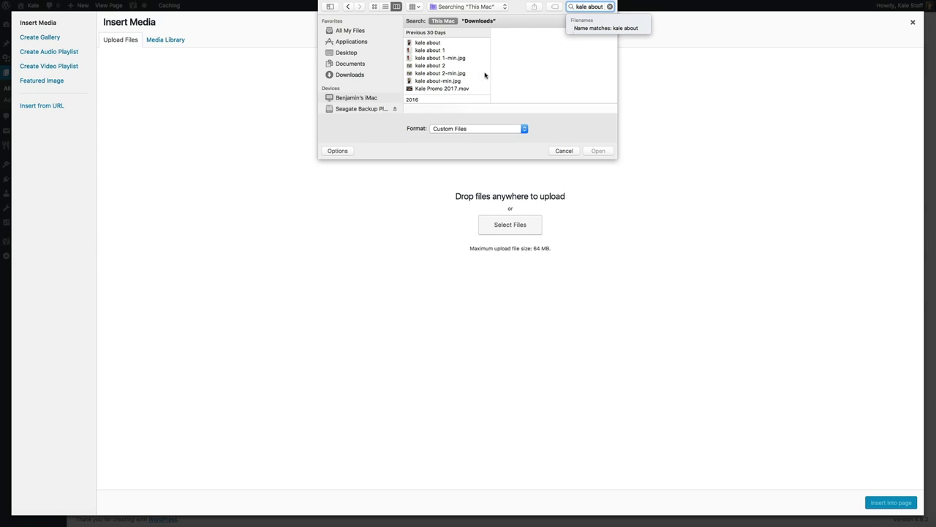
click(430, 65)
click(609, 152)
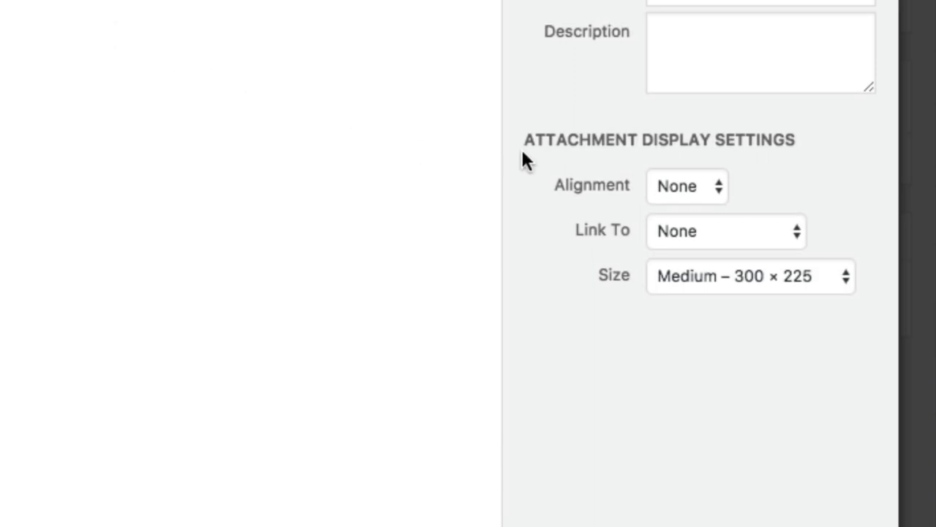
Insert the kale about 2 photo into the About page at Full Size (4032 × 3024)
click(765, 275)
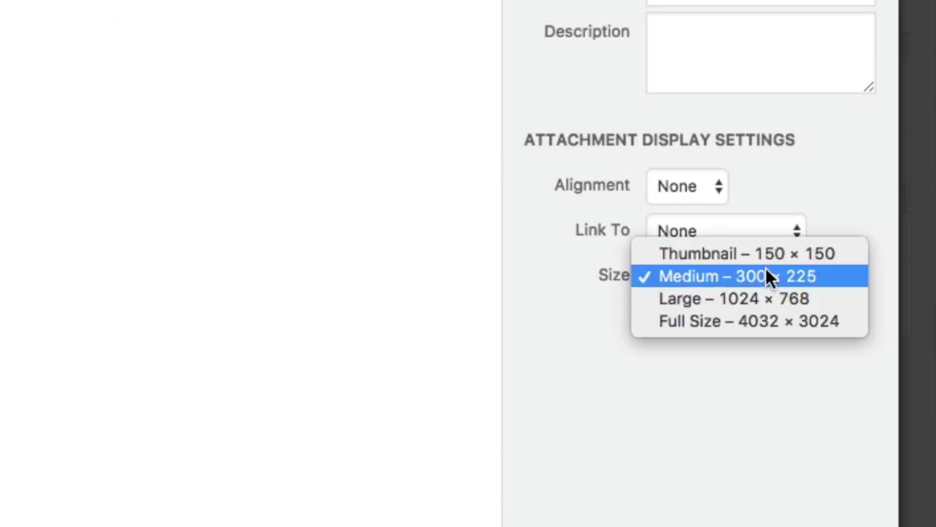
click(770, 321)
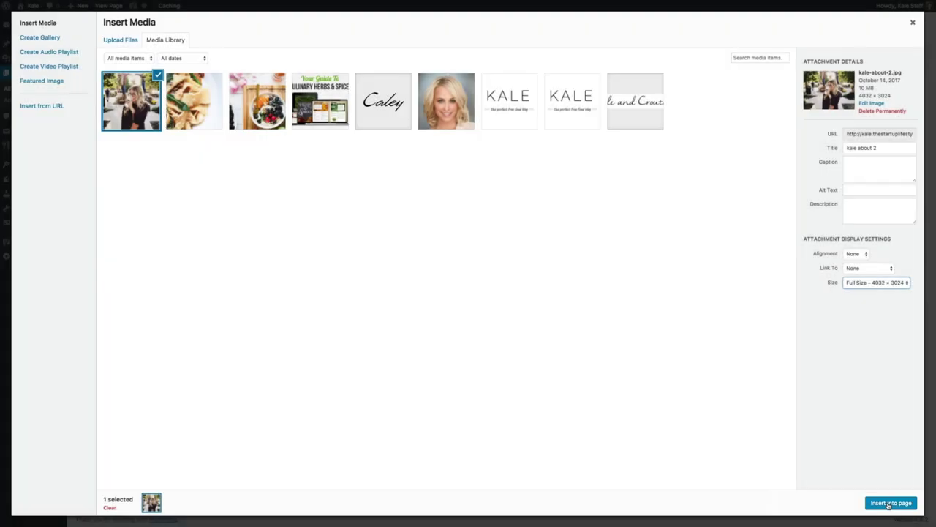
click(889, 503)
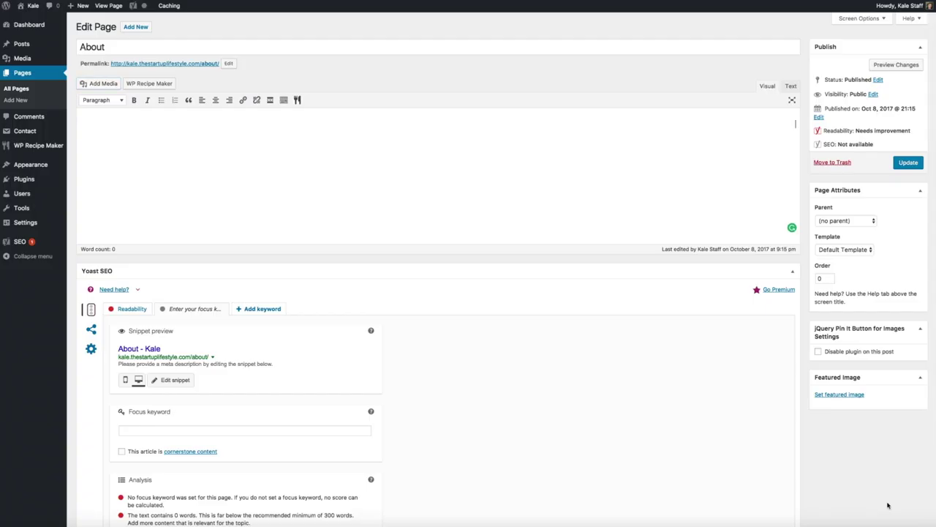
Add a 'My Story' Heading 2 below the About page photo
scroll(701, 385, down, 1)
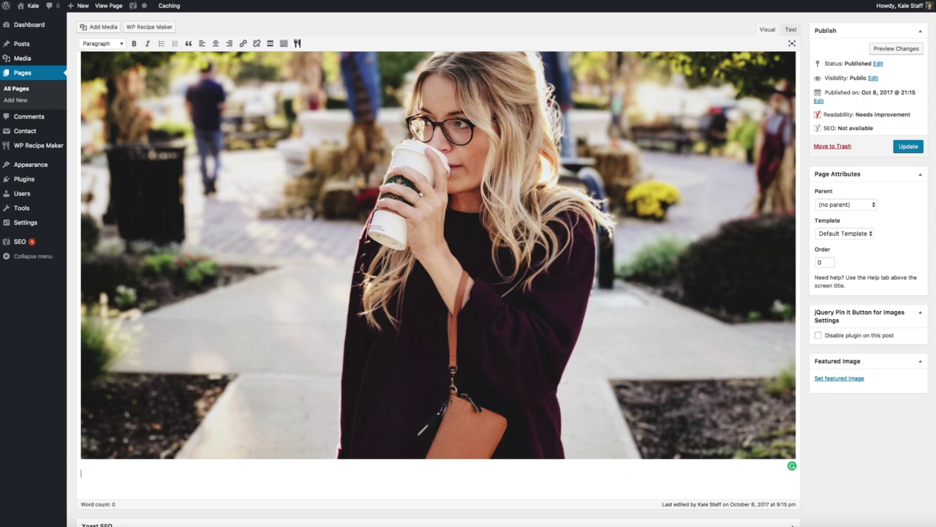
text(My Story)
triple_click(94, 473)
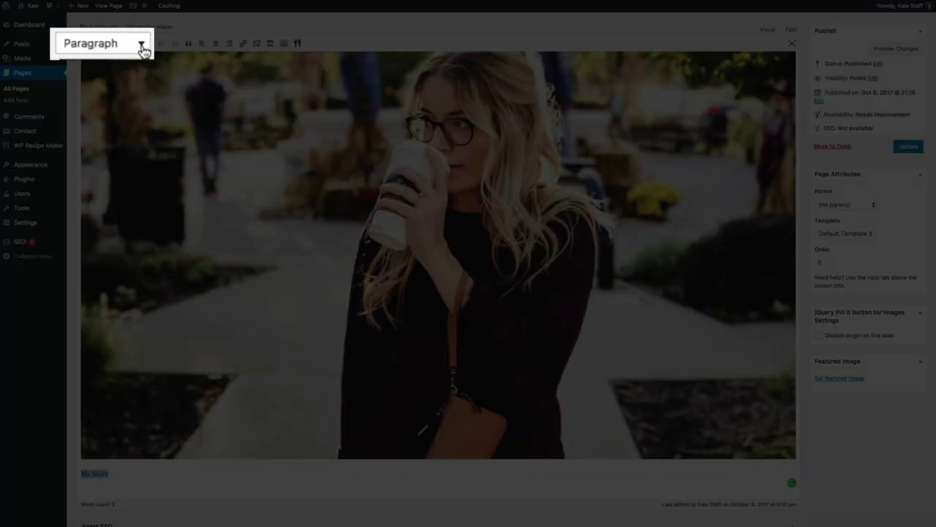
click(141, 45)
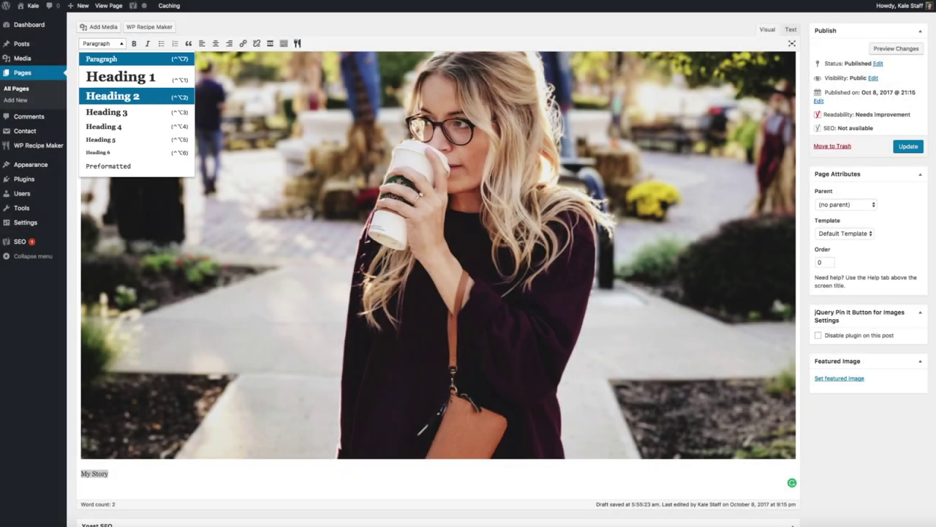
click(154, 95)
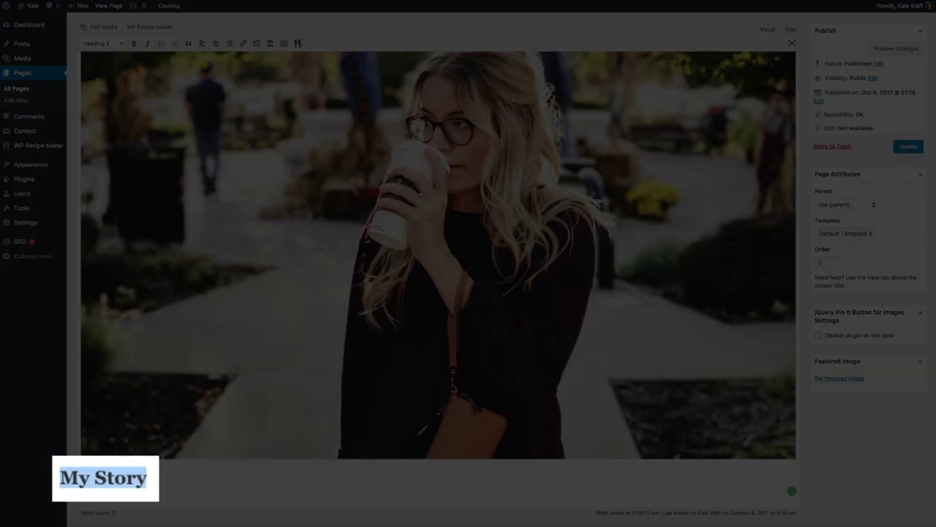
Add four Lorem ipsum paragraphs under the My Story heading
key(Return)
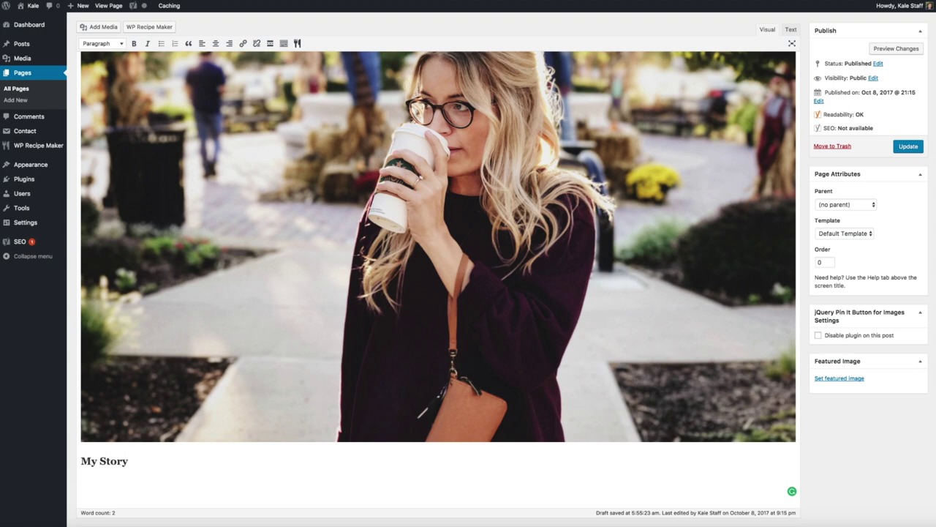
text(Lorem ipsum dolor sit amet, consectetur adipiscing elit. Nullam ornare elementum varius. In viverra pulvinar augue, ac hendrerit enim volutpat ac. Donec imperdiet pellentesque commodo. Proin feugiat pellentesque laoreet. Suspendisse nec velit ut arcu molestie consectetur non vitae lacus. Sed dapibus sollicitudin lorem, quis rutrum dolor finibus dapibus. Proin aliquam lacus at orci vehicula lacinia. Mauris eu quam vel risus porta ultrices. Donec vulputate augue euismod tellus vehicula scelerisque. Pellentesque tincidunt posuere malesuada.)
key(Return)
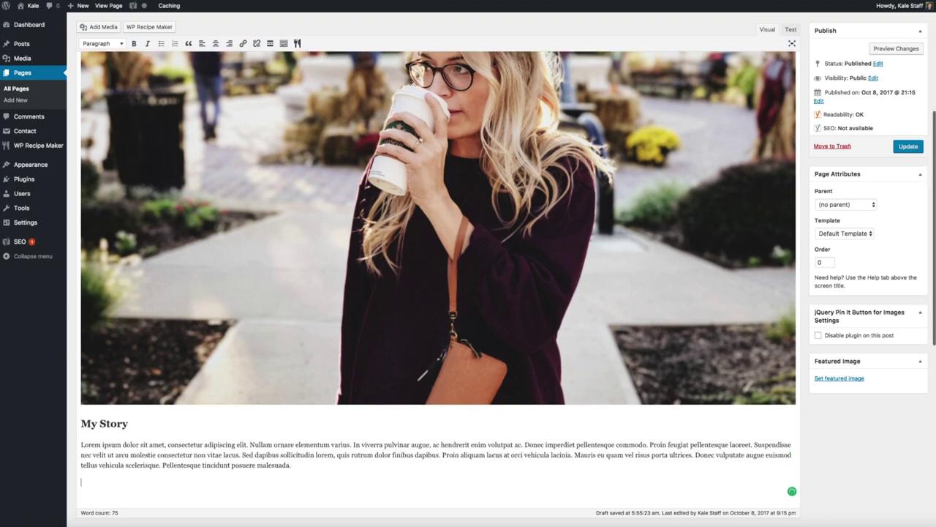
text(Lorem ipsum dolor sit amet, consectetur adipiscing elit. Nullam ornare elementum varius. In viverra pulvinar augue, ac hendrerit enim volutpat ac. Donec imperdiet pellentesque commodo. Proin feugiat pellentesque laoreet. Suspendisse nec velit ut arcu molestie consectetur non vitae lacus. Sed dapibus sollicitudin lorem, quis rutrum dolor finibus dapibus. Proin aliquam lacus at orci vehicula lacinia. Mauris eu quam vel risus porta ultrices. Donec vulputate augue euismod tellus vehicula scelerisque. Pellentesque tincidunt posuere malesuada.)
key(Return)
text(Lorem ipsum dolor sit amet, consectetur adipiscing elit. Nullam ornare elementum varius. In viverra pulvinar augue, ac hendrerit enim volutpat ac. Donec imperdiet pellentesque commodo. Proin feugiat pellentesque laoreet. Suspendisse nec velit ut arcu molestie consectetur non vitae lacus. Sed dapibus sollicitudin lorem, quis rutrum dolor finibus dapibus. Proin aliquam lacus at orci vehicula lacinia. Mauris eu quam vel risus porta ultrices. Donec vulputate augue euismod tellus vehicula scelerisque. Pellentesque tincidunt posuere malesuada.)
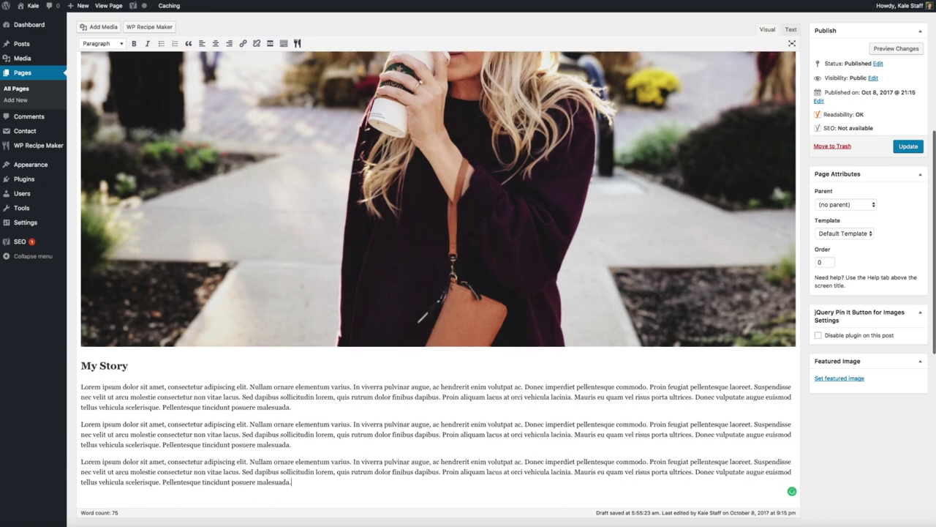
key(Return)
text(Lorem ipsum dolor sit amet, consectetur adipiscing elit. Nullam ornare elementum varius. In viverra pulvinar augue, ac hendrerit enim volutpat ac. Donec imperdiet pellentesque commodo. Proin feugiat pellentesque laoreet. Suspendisse nec velit ut arcu molestie consectetur non vitae lacus. Sed dapibus sollicitudin lorem, quis rutrum dolor finibus dapibus. Proin aliquam lacus at orci vehicula lacinia. Mauris eu quam vel risus porta ultrices. Donec vulputate augue euismod tellus vehicula scelerisque. Pellentesque tincidunt posuere malesuada.)
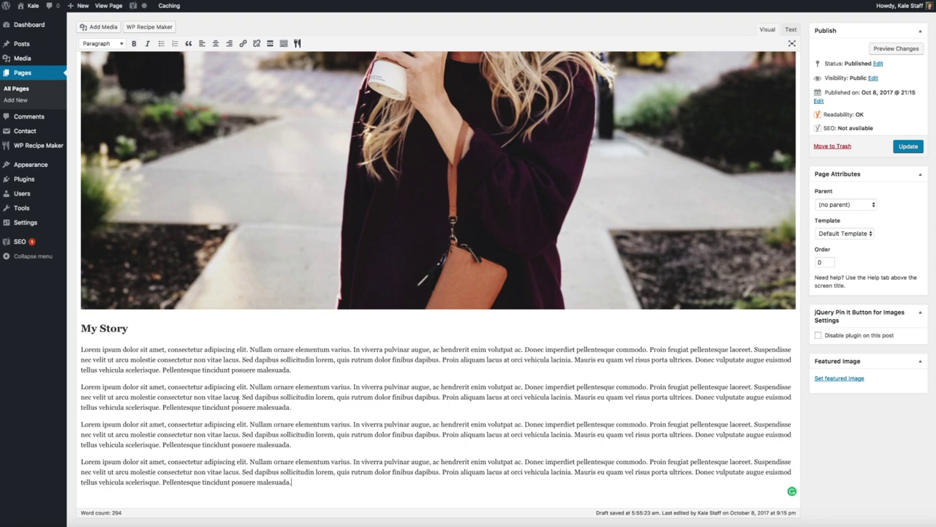
scroll(637, 287, up, 6)
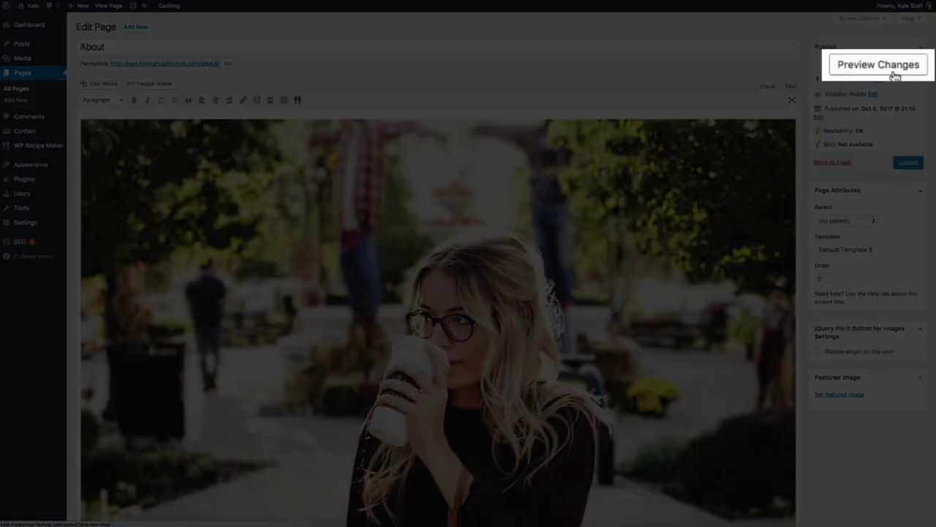
Switch the About page to the Full Width template and preview it without a sidebar
click(894, 75)
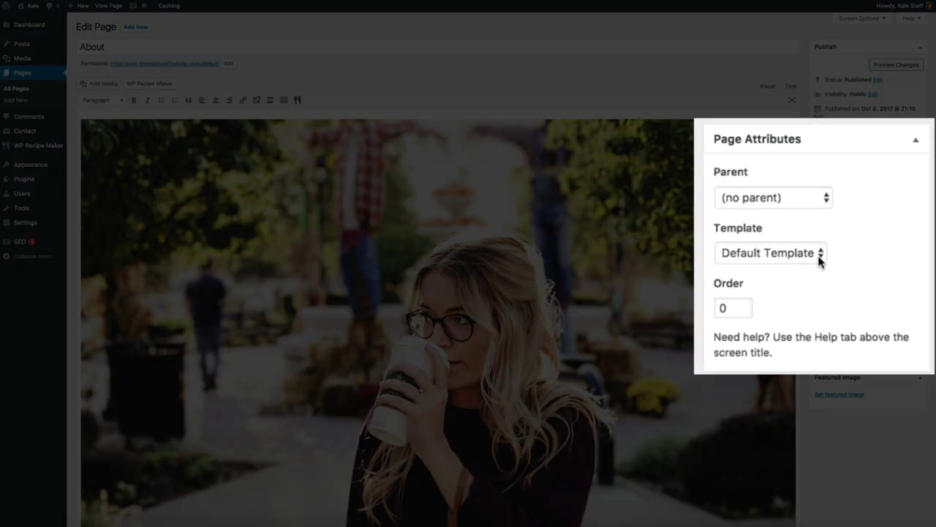
click(819, 256)
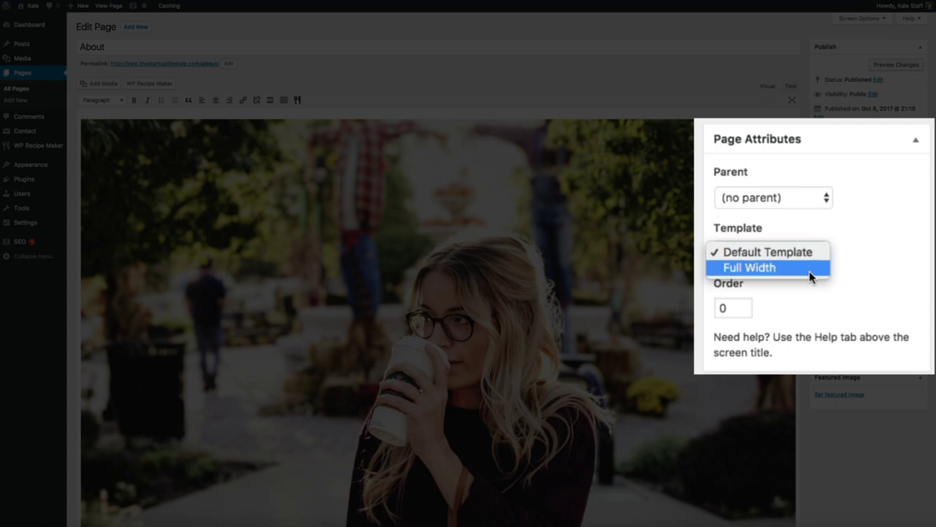
click(810, 272)
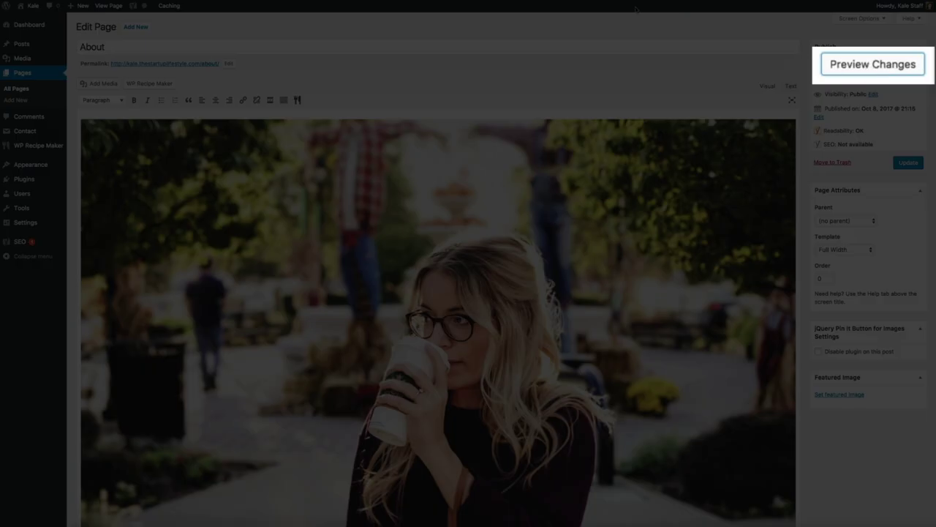
click(873, 65)
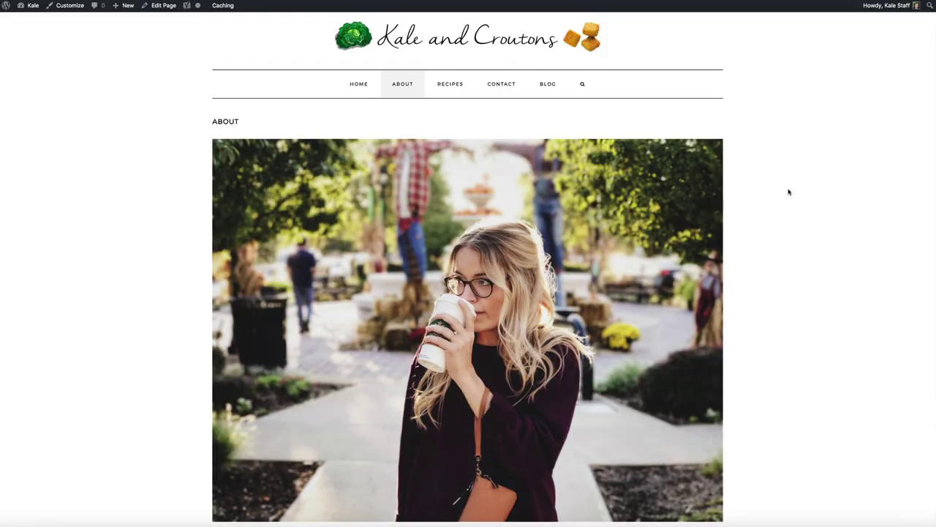
scroll(788, 192, down, 3)
scroll(789, 192, down, 3)
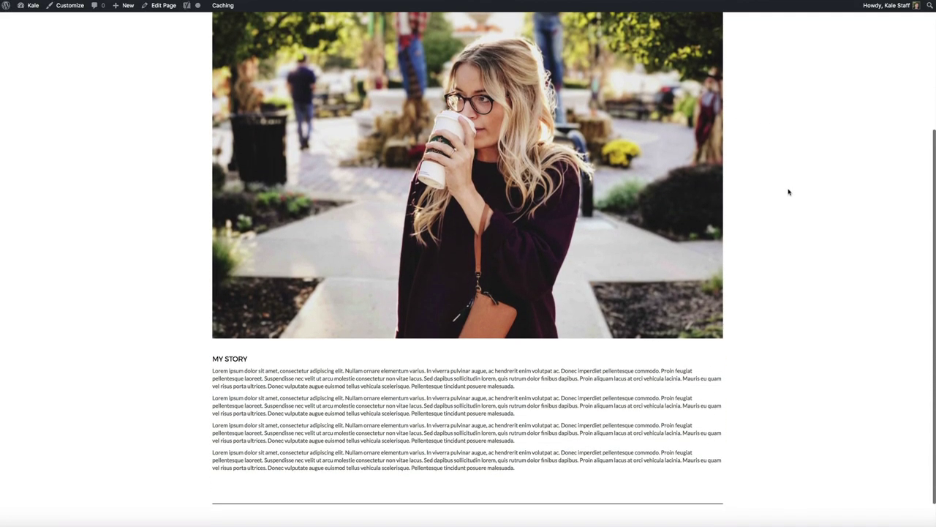
scroll(788, 192, up, 1)
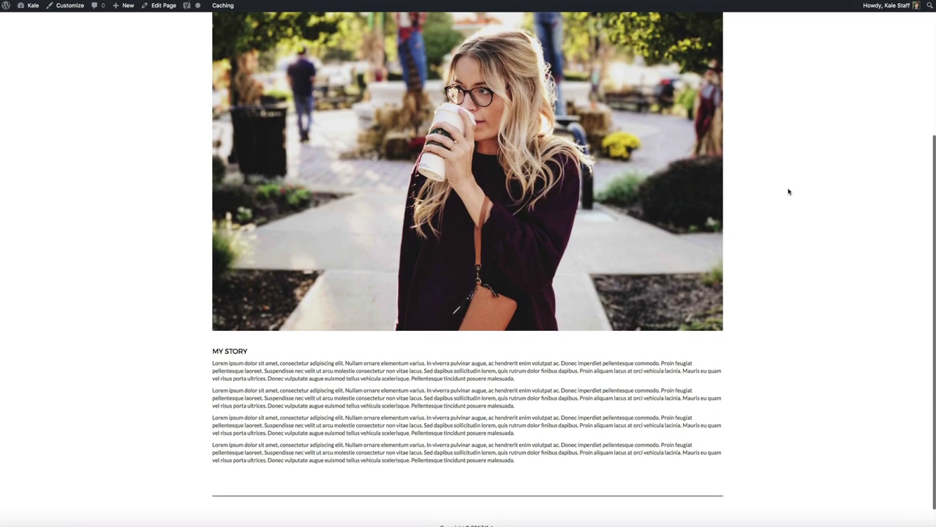
scroll(788, 192, up, 3)
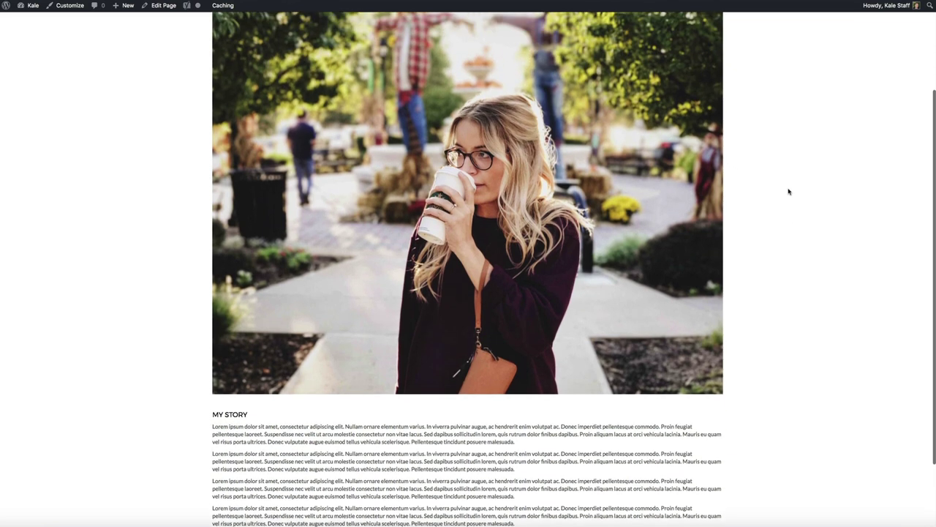
scroll(788, 192, up, 1)
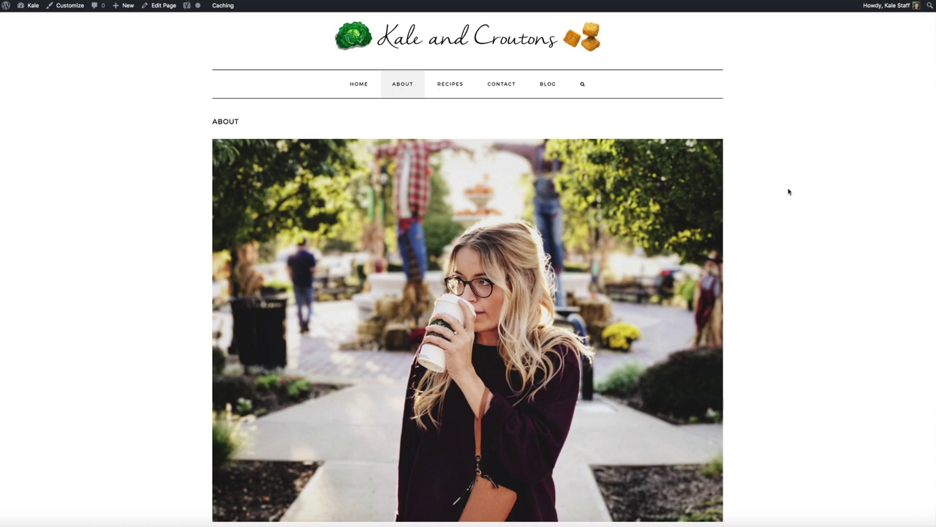
scroll(789, 192, down, 1)
scroll(788, 191, down, 1)
scroll(789, 192, down, 2)
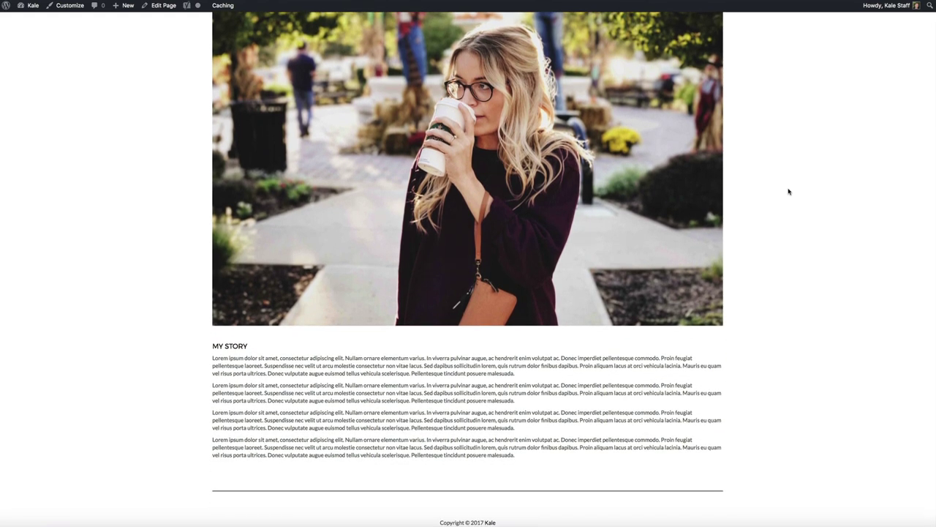
scroll(789, 192, up, 3)
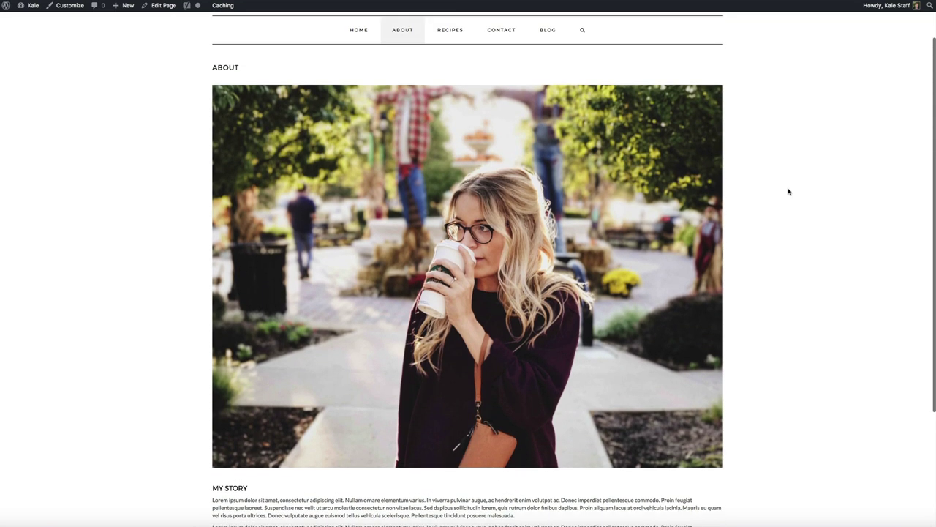
scroll(789, 192, up, 2)
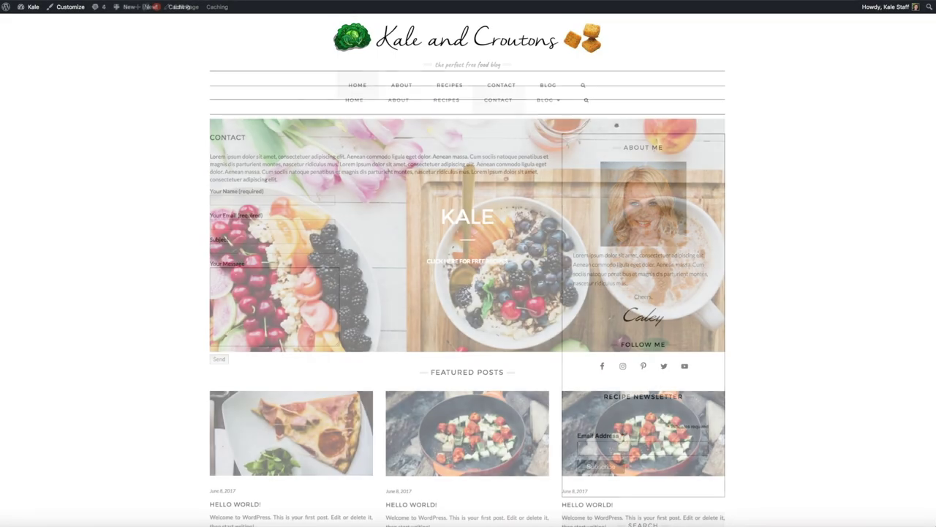
Go to the Dashboard from the Kale admin-bar menu and open the Installed Plugins list
mouse_move(24, 5)
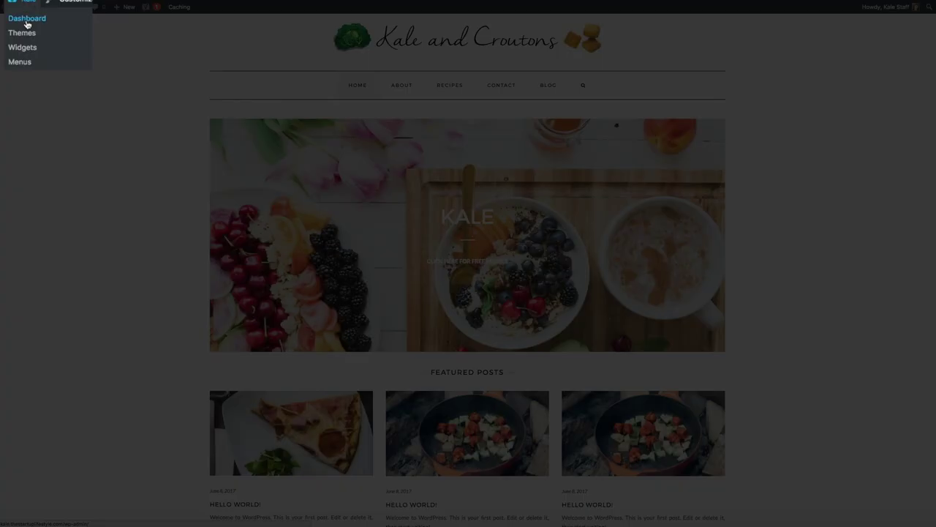
click(27, 18)
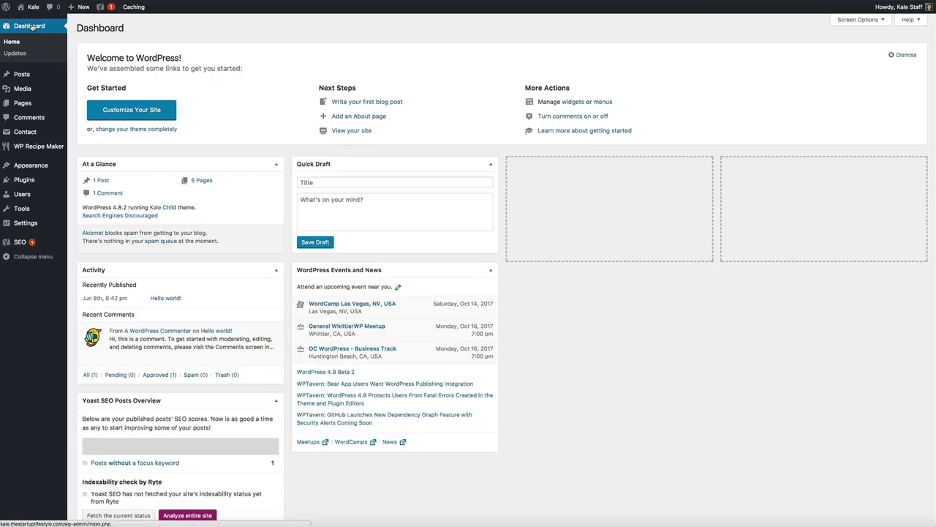
mouse_move(48, 182)
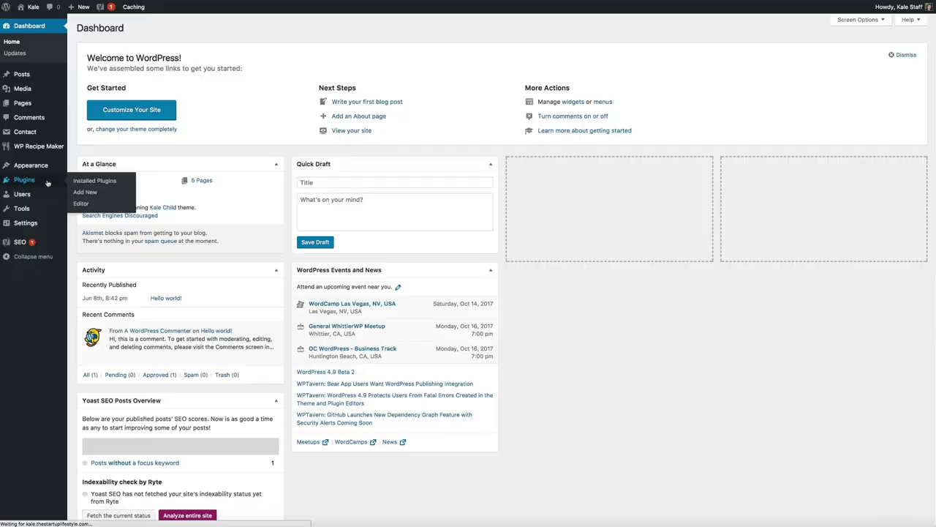
click(47, 182)
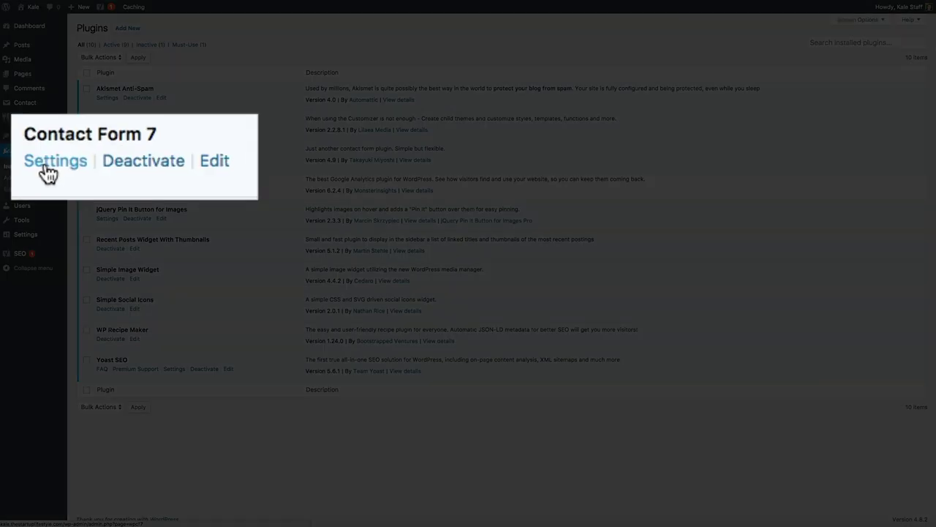
Open Contact Form 7's forms list and select Contact form 1's shortcode for copying
click(106, 160)
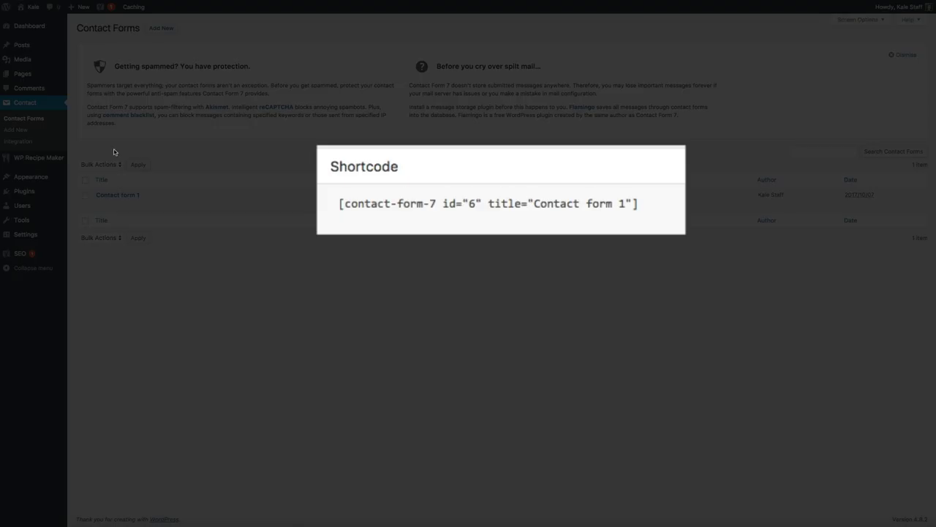
click(392, 210)
key(ctrl+c)
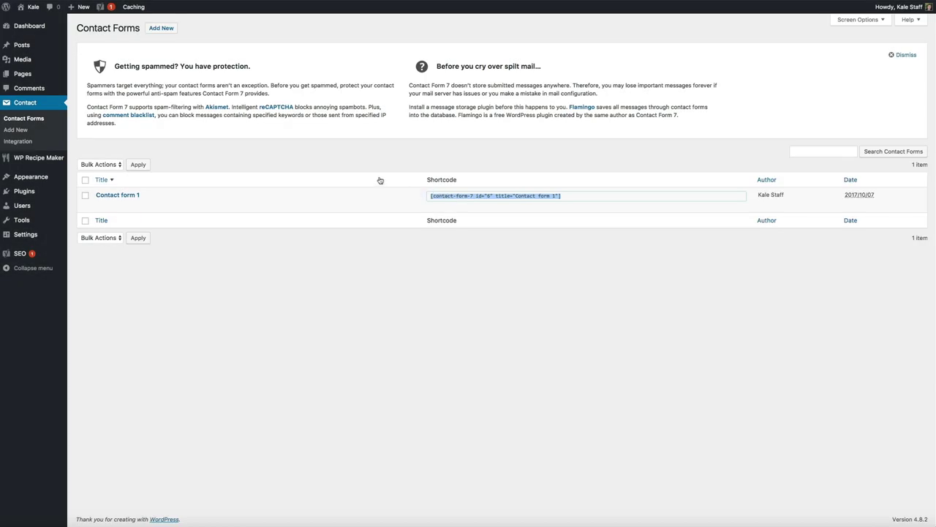
mouse_move(33, 7)
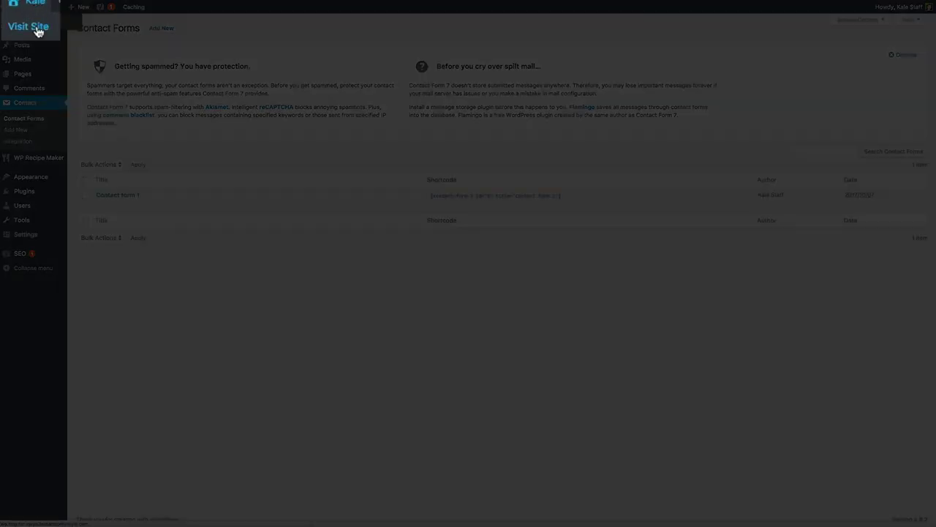
Visit the live site, go to the CONTACT page, and open it in the editor
click(38, 29)
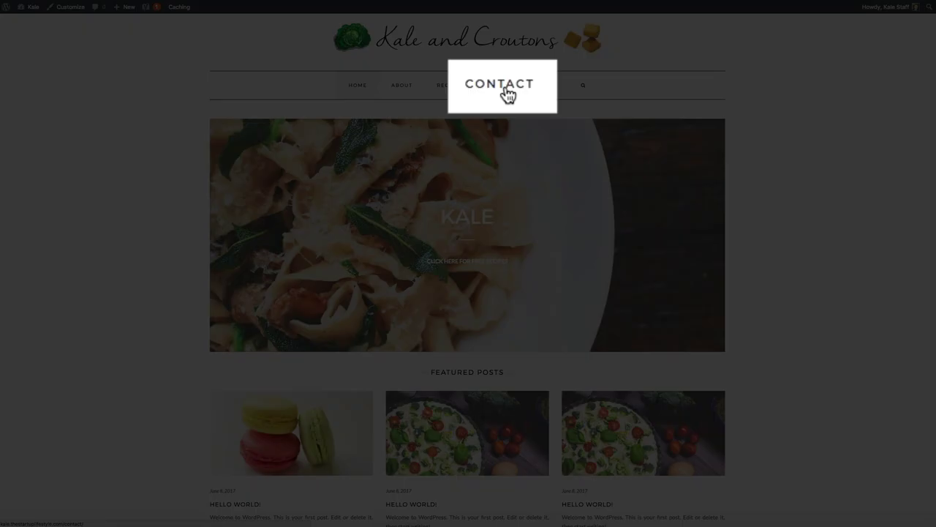
click(504, 89)
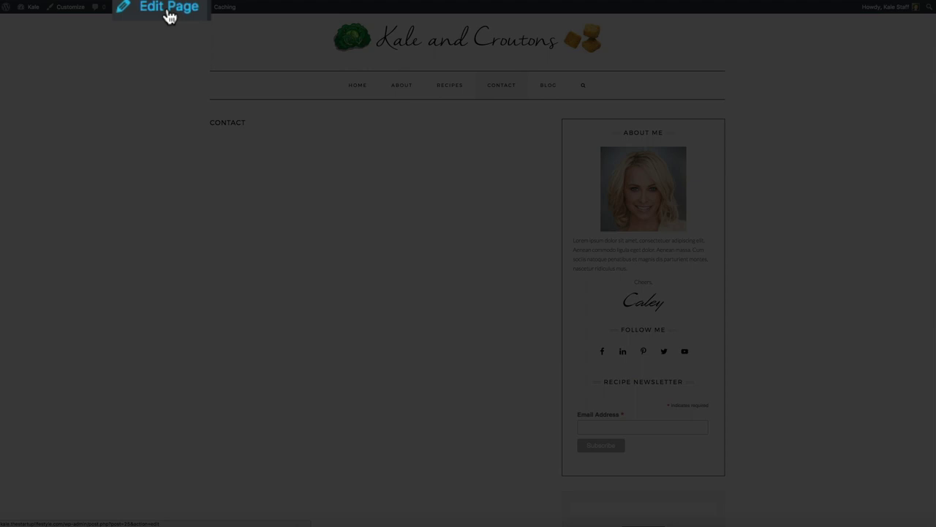
click(167, 14)
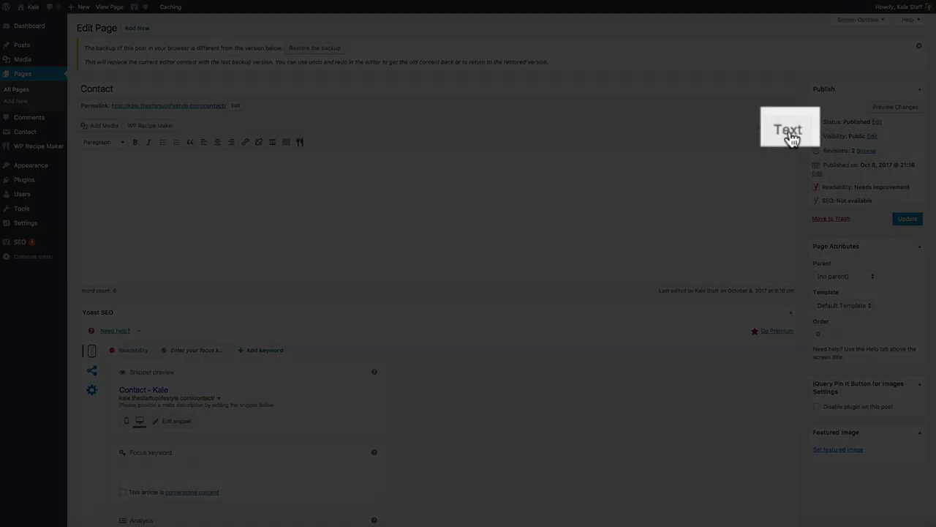
In the Text editor, paste the Contact form 1 shortcode with a lorem ipsum paragraph above it
click(787, 128)
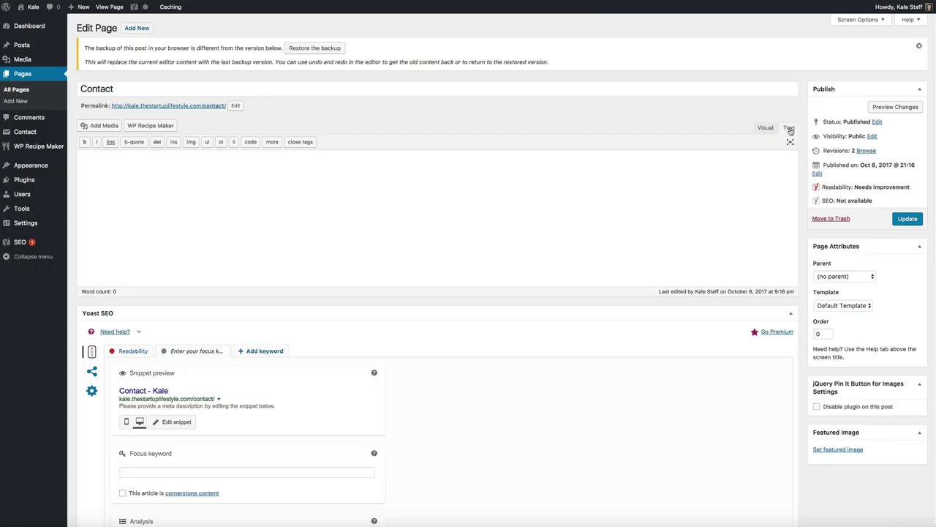
click(114, 179)
key(ctrl+v)
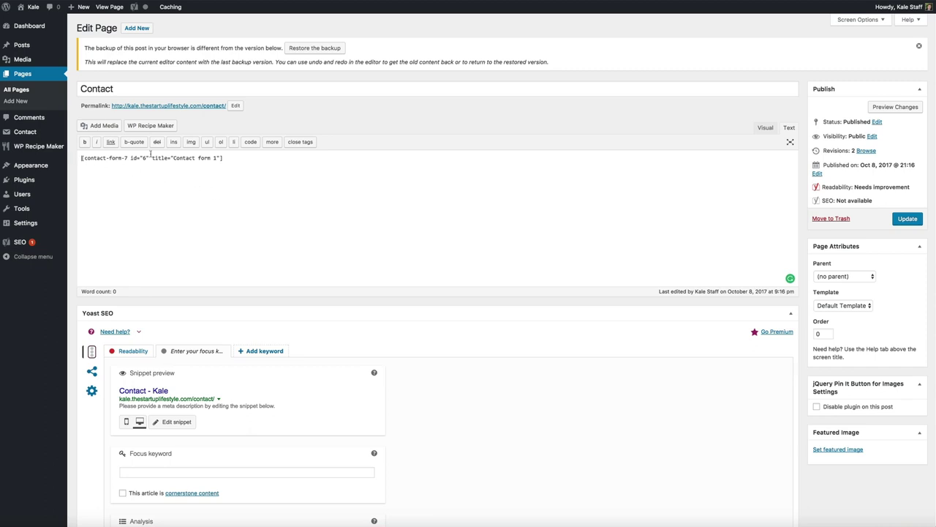
key(Return)
key(Return)
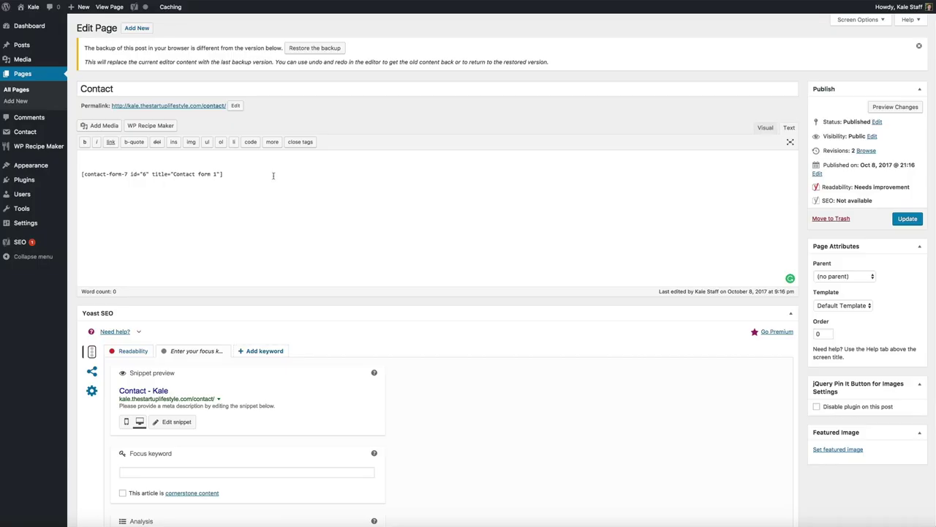
text(Lorem ipsum dolor sit amet, consectetuer adipiscing elit. Aenean commodo ligula eget dolor. Aenean massa. Cum sociis natoque penatibus et magnis dis parturient montes, nascetur ridiculus mus.)
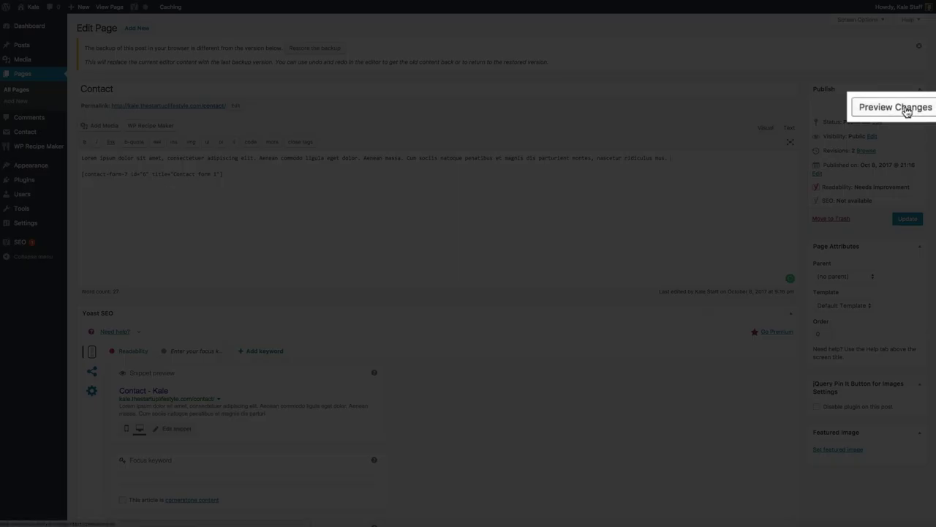
Preview the Contact page, save it with Update, then view the published page
click(906, 111)
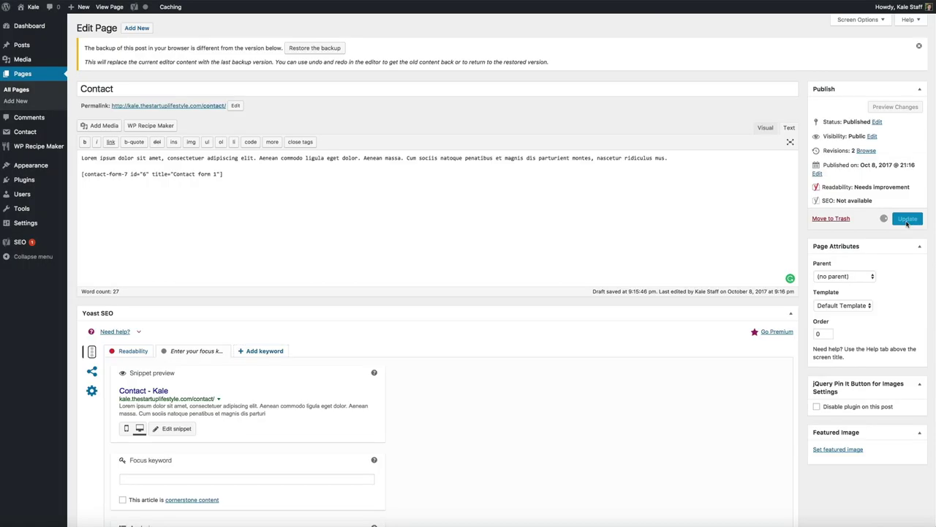
click(907, 221)
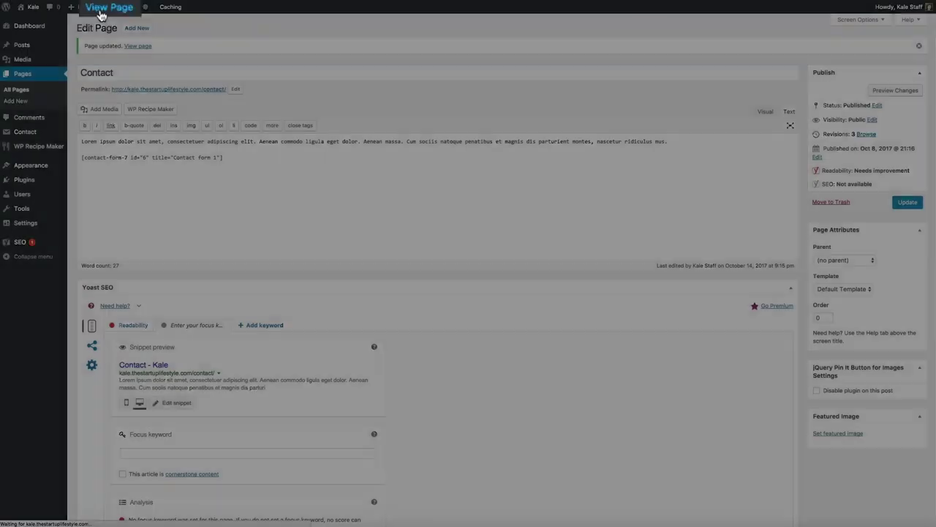
click(100, 10)
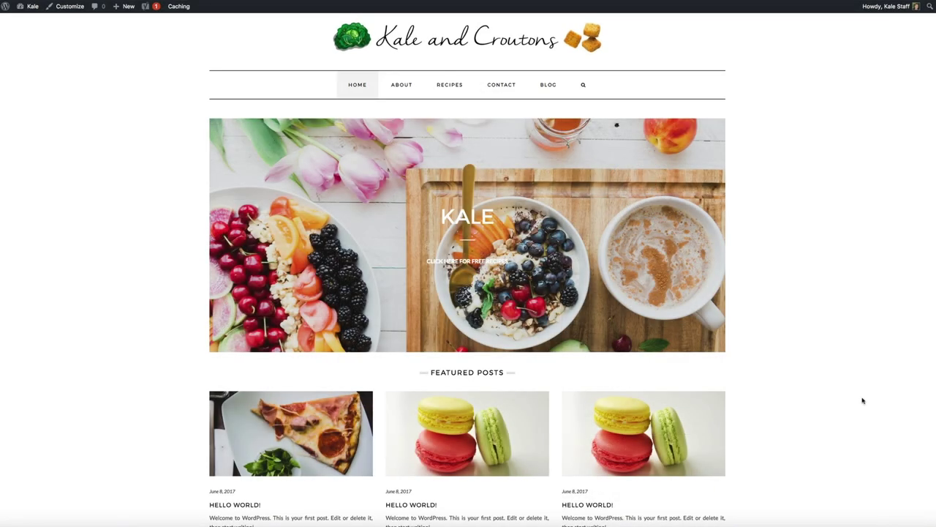
Browse the homepage and a Hello World post, return Home, then start a new post
scroll(849, 399, down, 5)
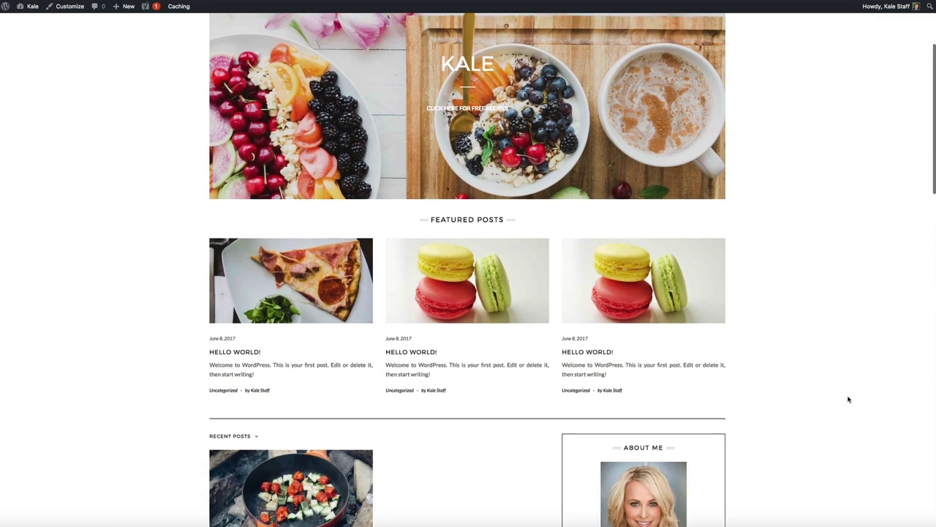
scroll(848, 399, down, 2)
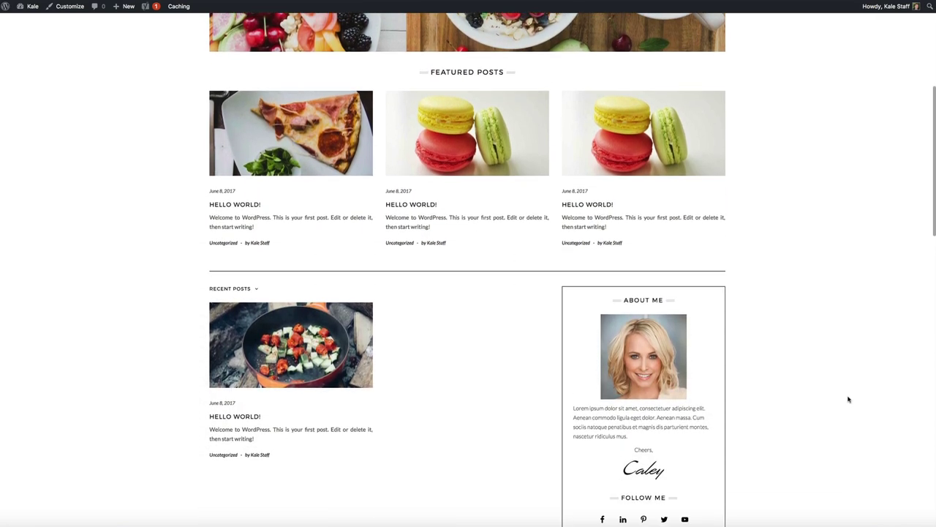
scroll(849, 399, down, 1)
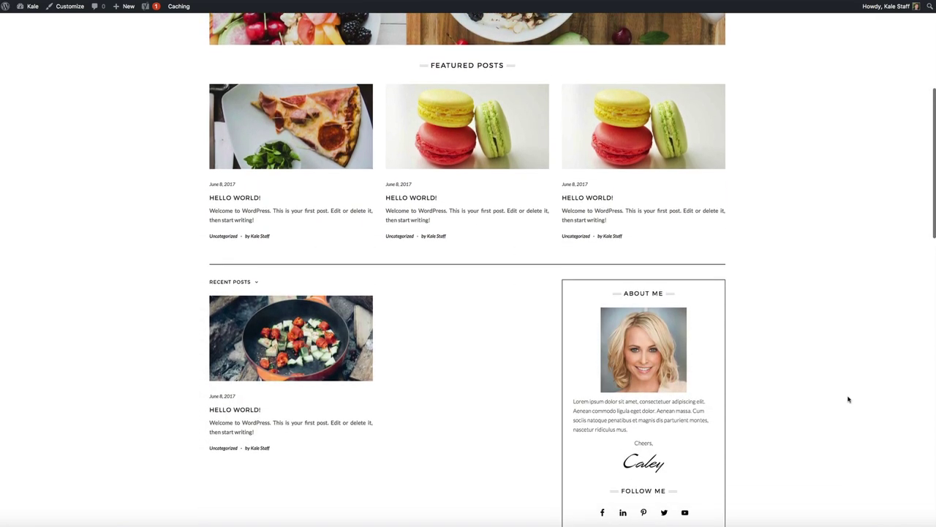
click(284, 145)
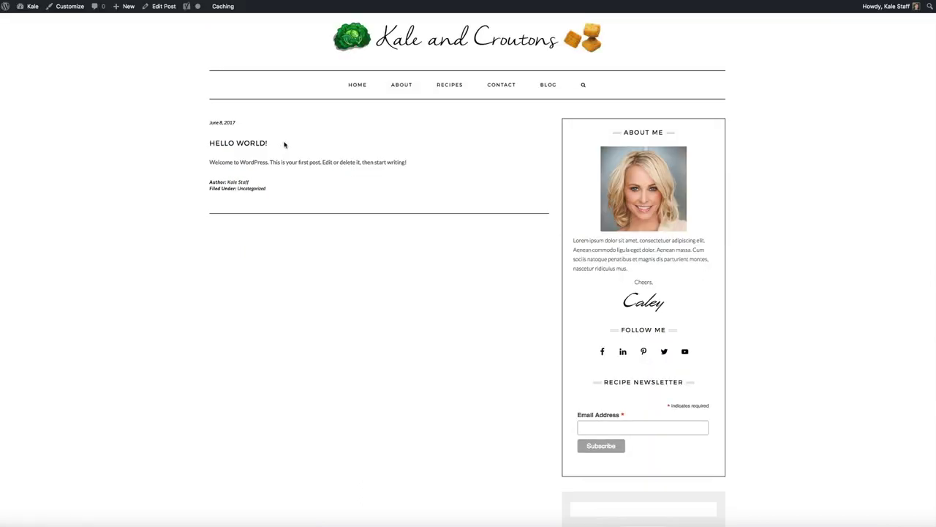
click(365, 85)
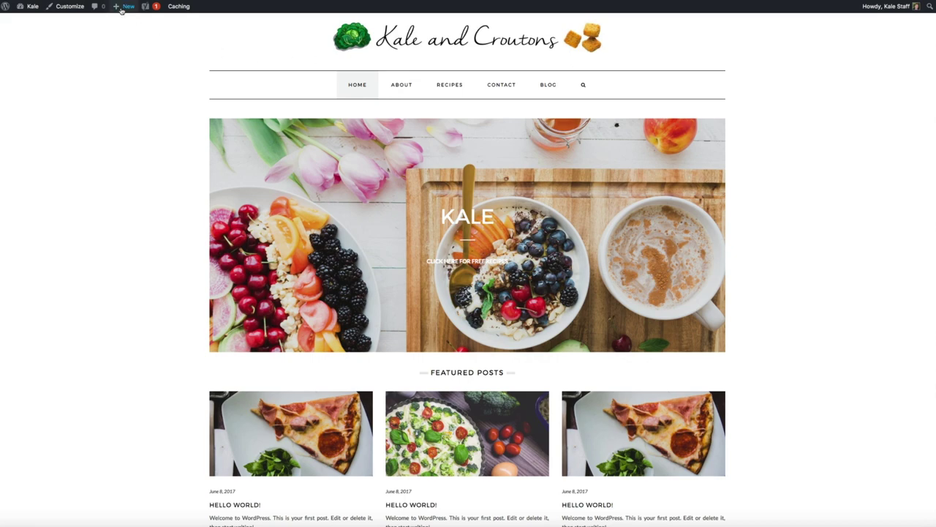
mouse_move(126, 7)
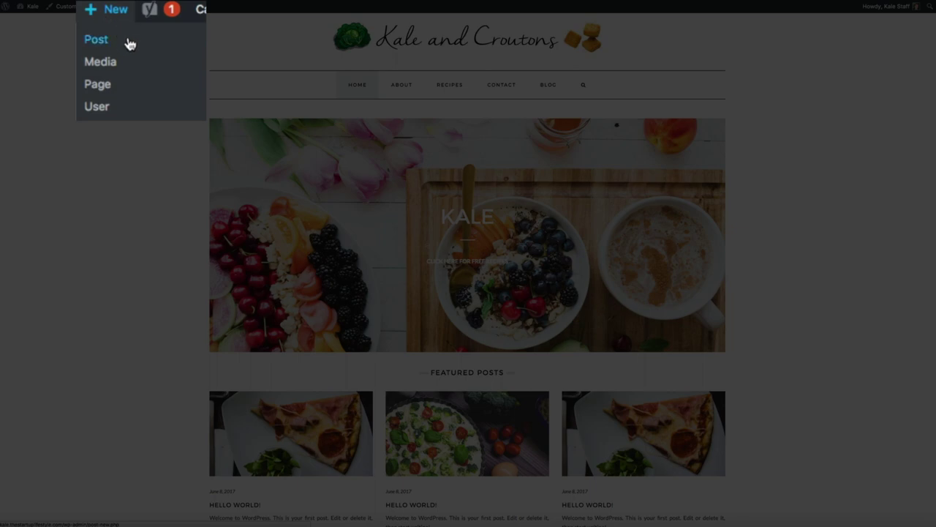
click(134, 23)
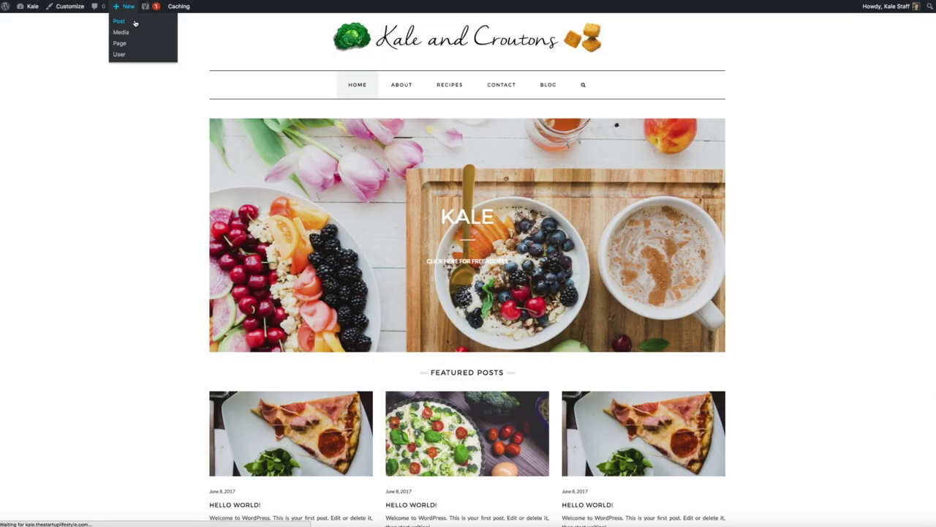
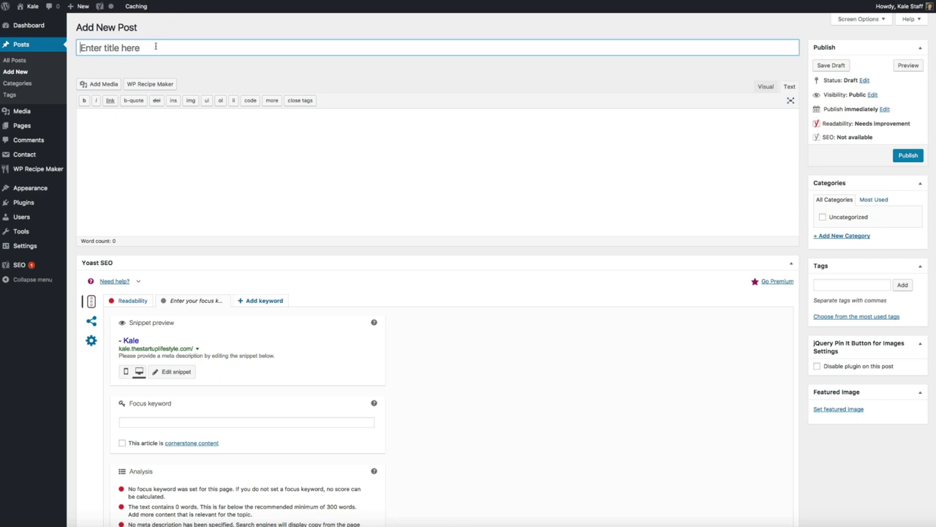
Title the new post 'Dinner For One' and switch the body editor to Visual mode
click(155, 46)
text(Dinner For One)
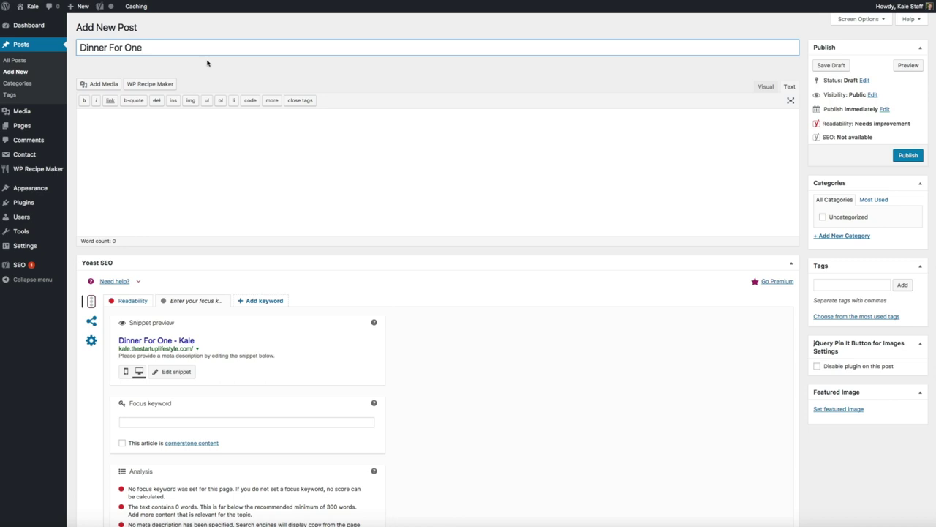
click(766, 87)
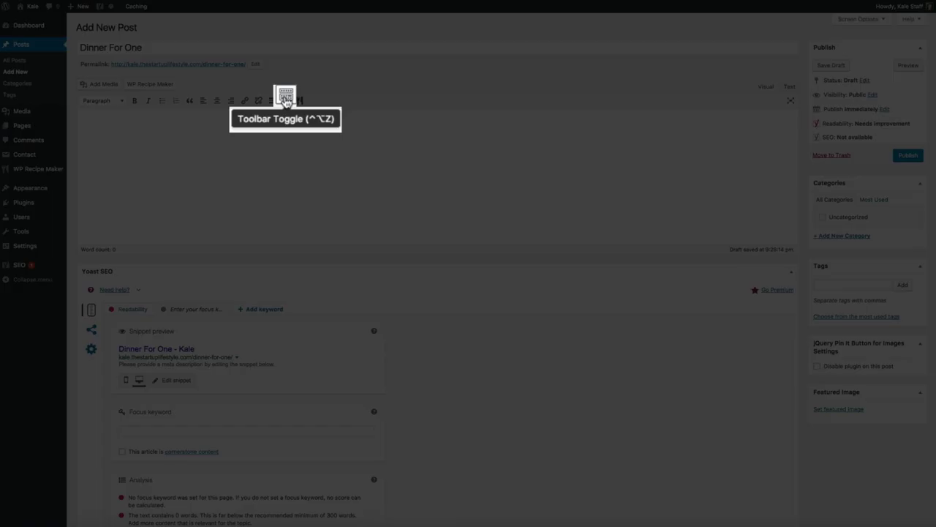
Show the second toolbar row and paste three paragraphs of Lorem ipsum (243 words) into the body
click(285, 98)
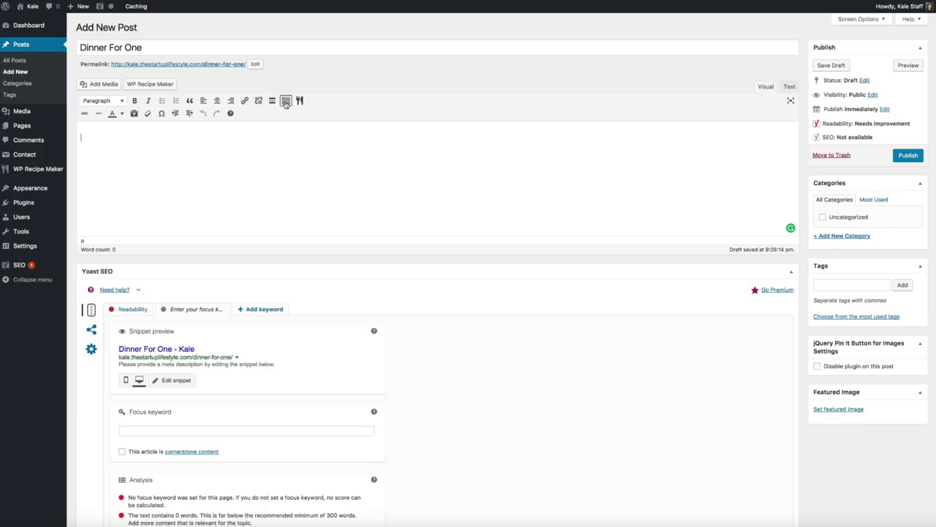
text(Lorem ipsum dolor sit amet, consectetuer adipiscing elit. Aenean commodo ligula eget dolor. Aenean massa. Cum sociis natoque penatibus et magnis dis parturient montes, nascetur ridiculus mus. Lorem ipsum dolor sit amet, consectetuer adipiscing elit. Aenean commodo ligula eget dolor. Aenean massa. Cum sociis natoque penatibus et magnis dis parturient montes, nascetur ridiculus mus. Lorem ipsum dolor sit amet, consectetuer adipiscing elit. Aenean commodo ligula eget dolor. Aenean massa. Cum sociis natoque penatibus et magnis dis parturient montes, nascetur ridiculus mus. Lorem ipsum dolor sit amet, consectetuer adipiscing elit. Aenean commodo ligula eget dolor. Aenean massa. Cum sociis natoque penatibus et magnis dis parturient montes, nascetur ridiculus mus. Lorem ipsum dolor sit amet, consectetuer adipiscing elit. Aenean commodo ligula eget dolor. Aenean massa. Cum sociis natoque penatibus et magnis dis parturient montes, nascetur ridiculus mus. Lorem ipsum dolor sit amet, consectetuer adipiscing elit. Aenean commodo ligula eget dolor. Aenean massa. Cum sociis natoque penatibus et magnis dis parturient montes, nascetur ridiculus mus. Lorem ipsum dolor sit amet, consectetuer adipiscing elit. Aenean commodo ligula eget dolor. Aenean massa. Cum sociis natoque penatibus et magnis dis parturient montes, nascetur ridiculus mus. Lorem ipsum dolor sit amet, consectetuer adipiscing elit. Aenean commodo ligula eget dolor. Aenean massa. Cum sociis natoque penatibus et magnis dis parturient montes, nascetur ridiculus mus. Lorem ipsum dolor sit amet, consectetuer adipiscing elit. Aenean commodo ligula eget dolor. Aenean massa. Cum sociis natoque penatibus et magnis dis parturient montes, nascetur ridiculus mus.)
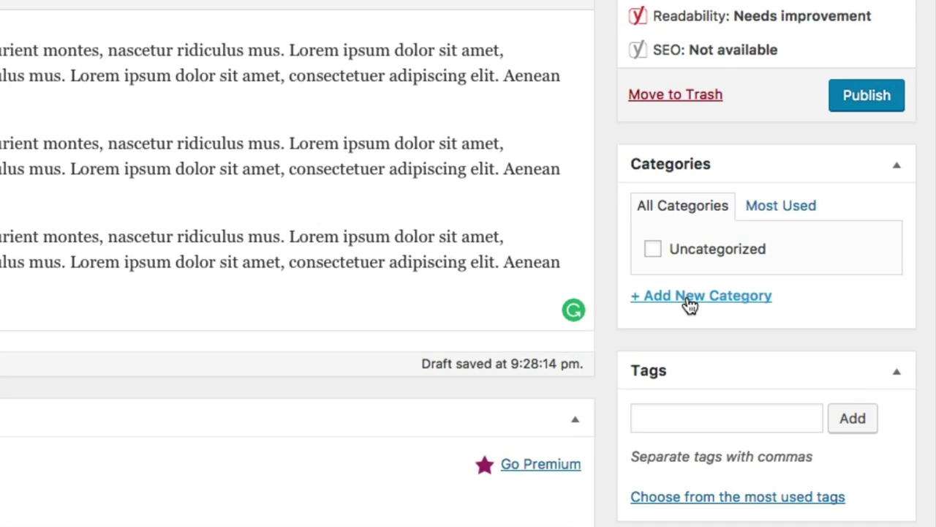
Create a new 'Recipes' category and file the post under it
click(690, 300)
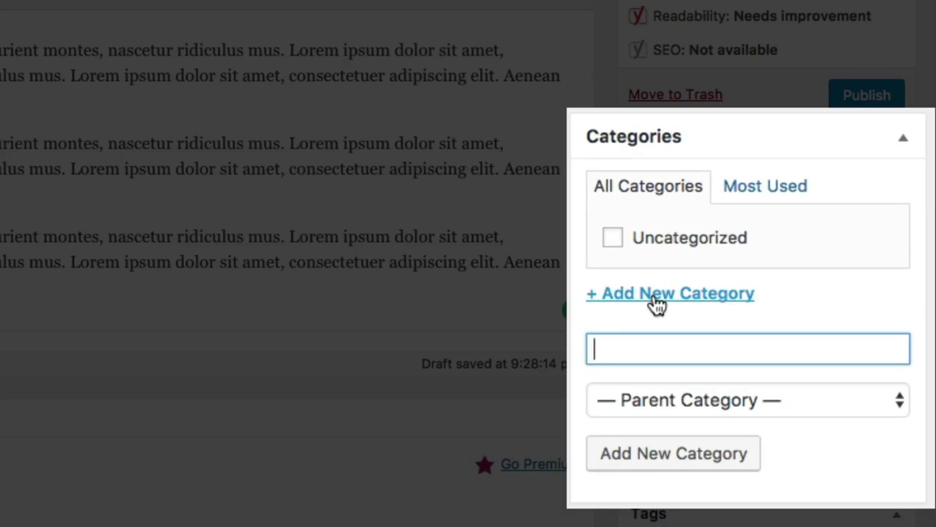
text(Recipes)
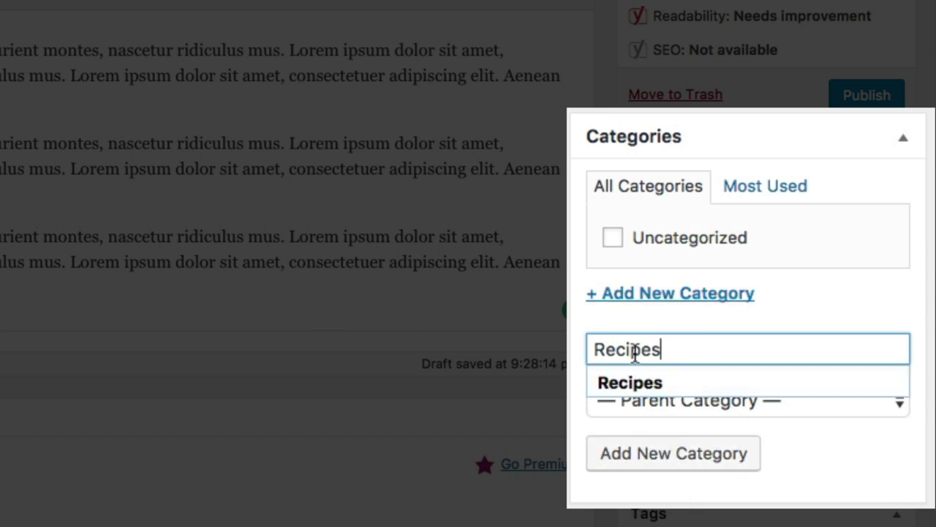
click(631, 379)
click(637, 457)
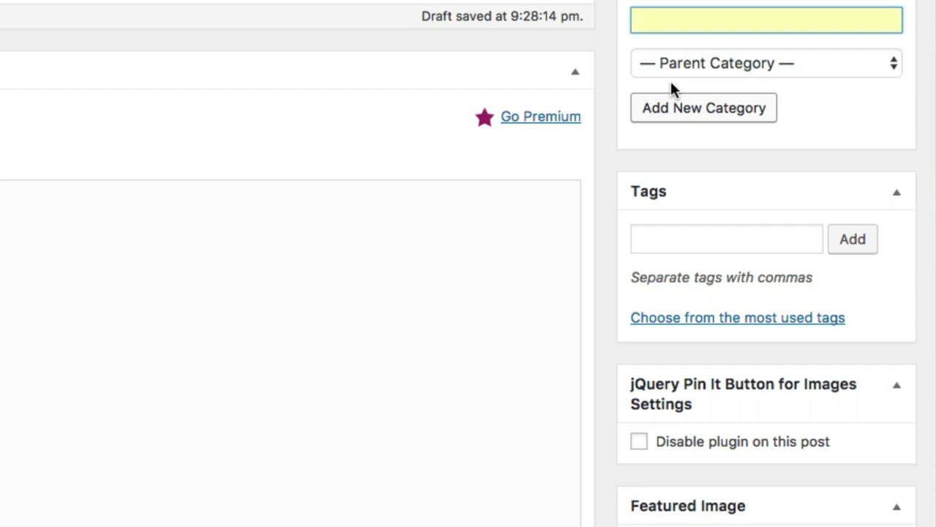
Tag the post with 'recipes' and 'food tips'
click(664, 238)
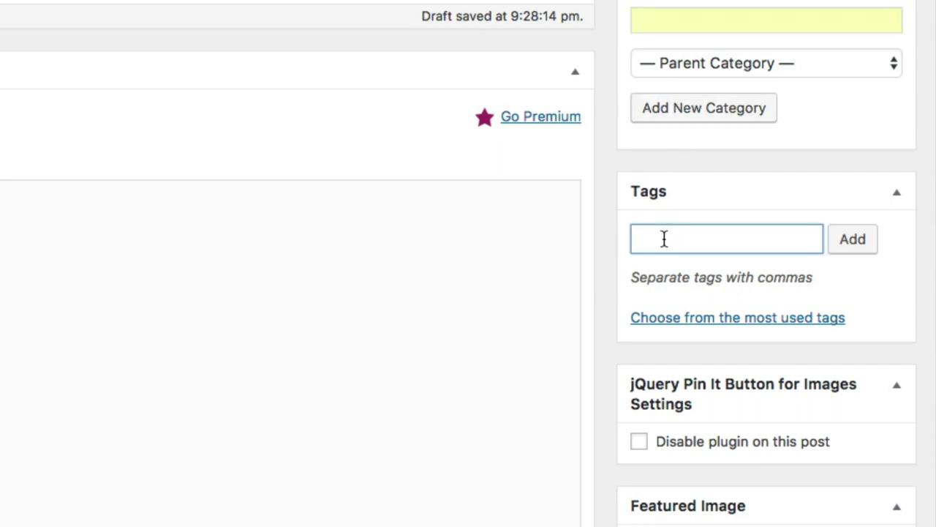
text(recipes,)
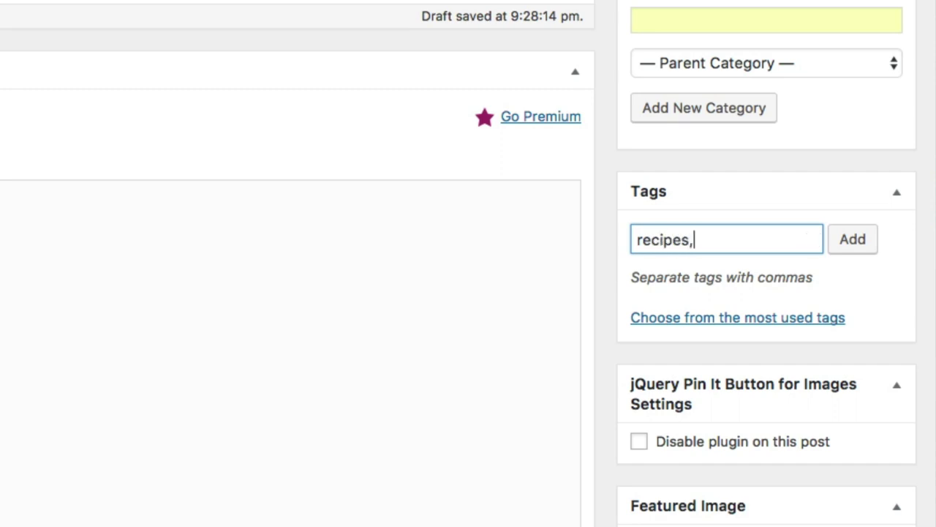
text( food tips)
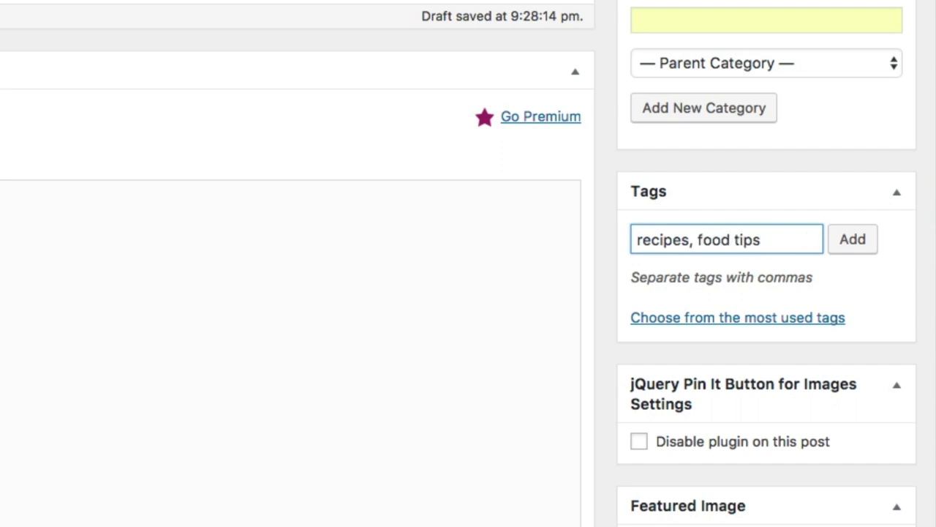
click(853, 244)
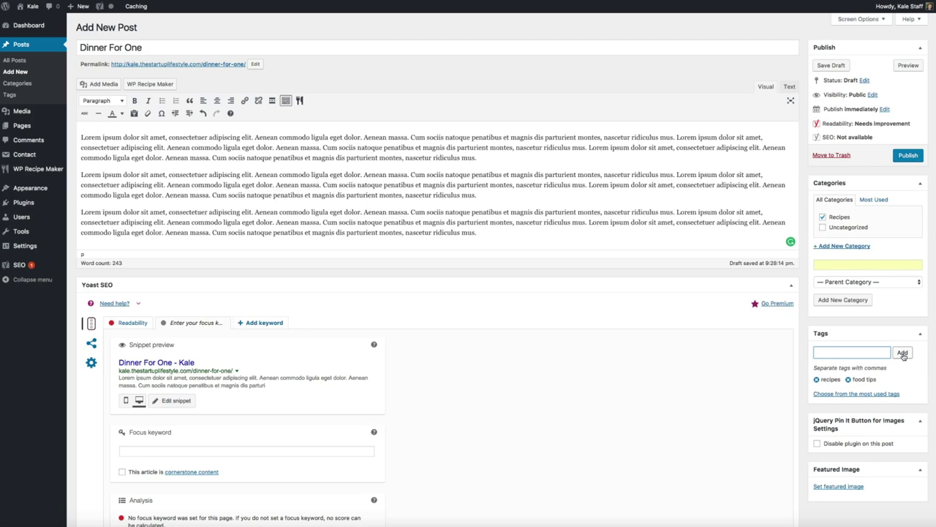
Start a featured-image upload and pick 'kale blog 1' from the Veggie Tales folder
scroll(902, 354, down, 5)
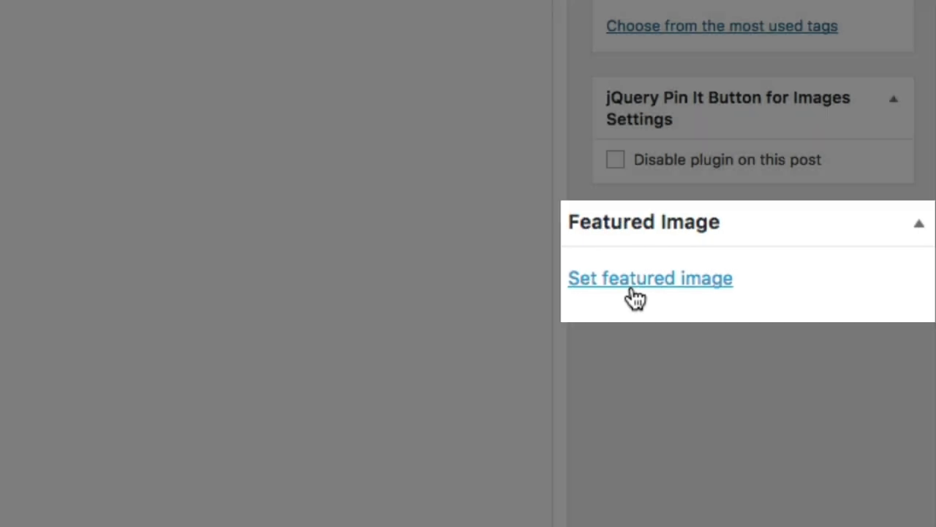
click(607, 296)
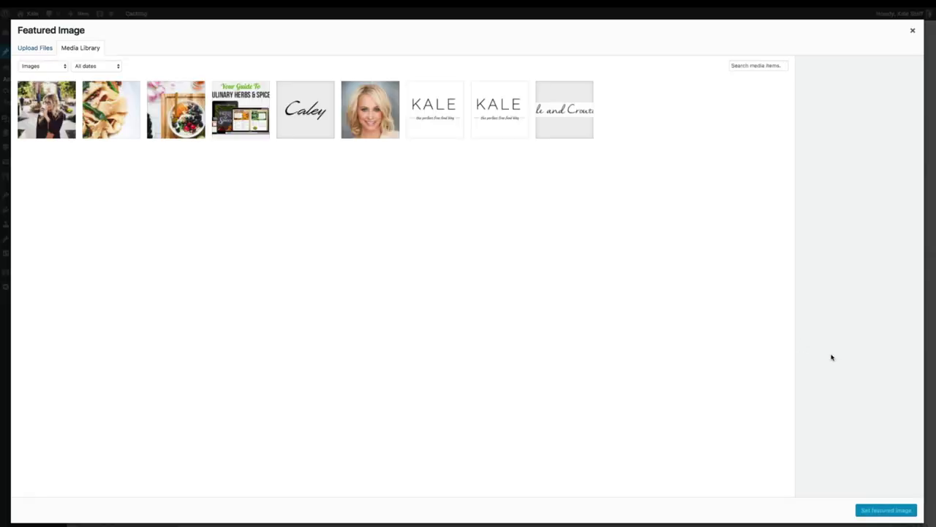
click(29, 50)
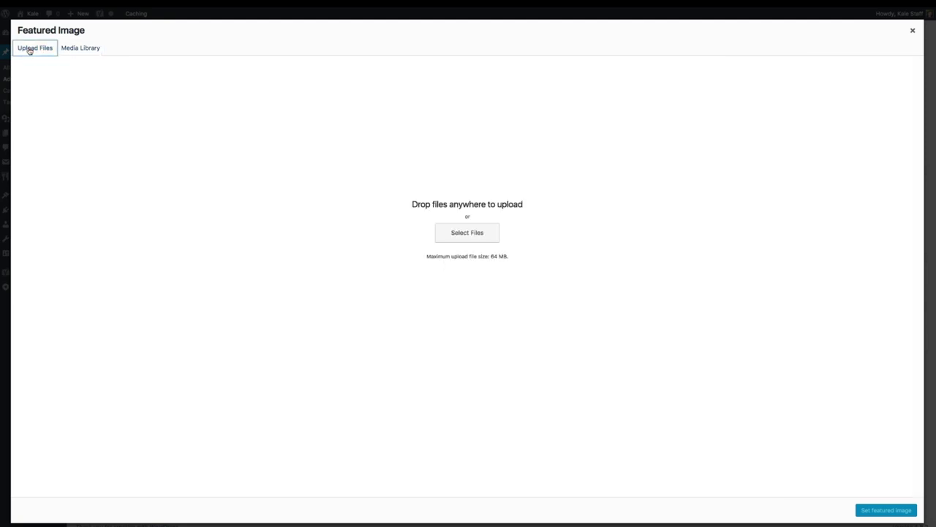
click(466, 235)
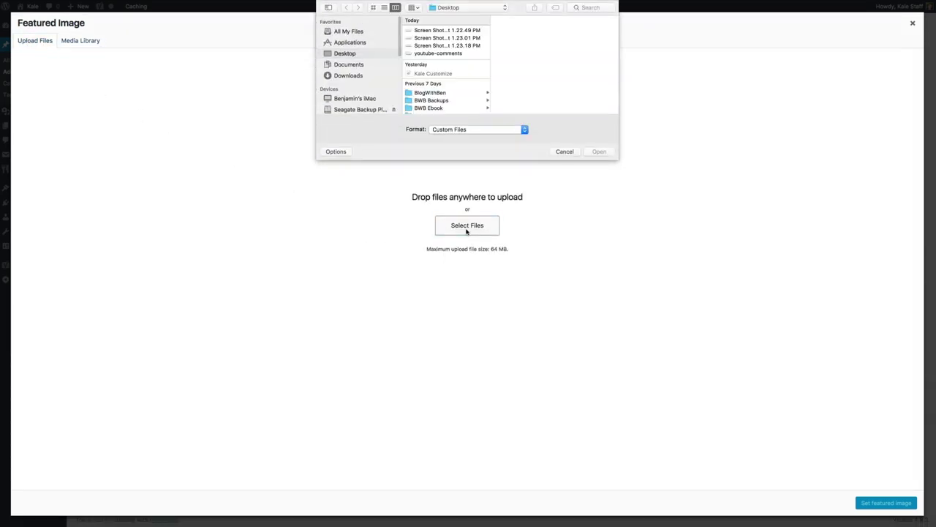
scroll(469, 69, down, 3)
scroll(469, 69, down, 3)
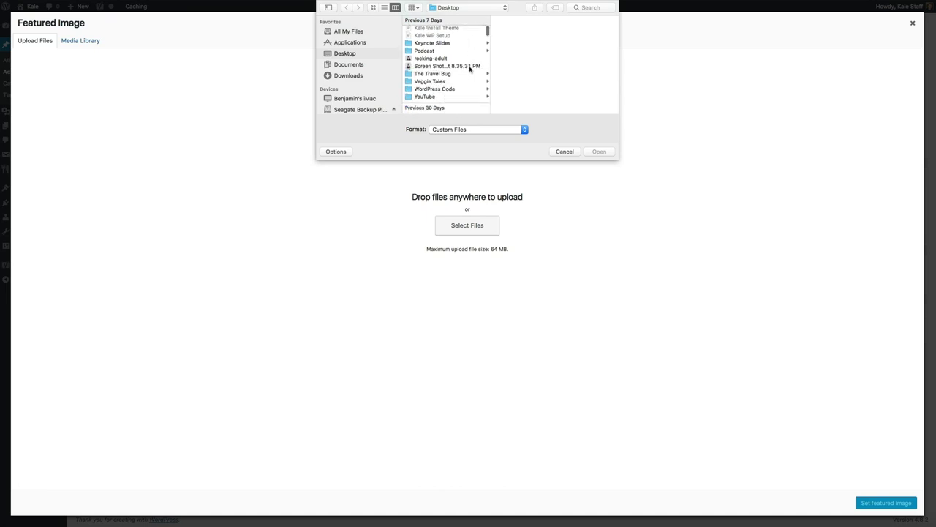
click(447, 64)
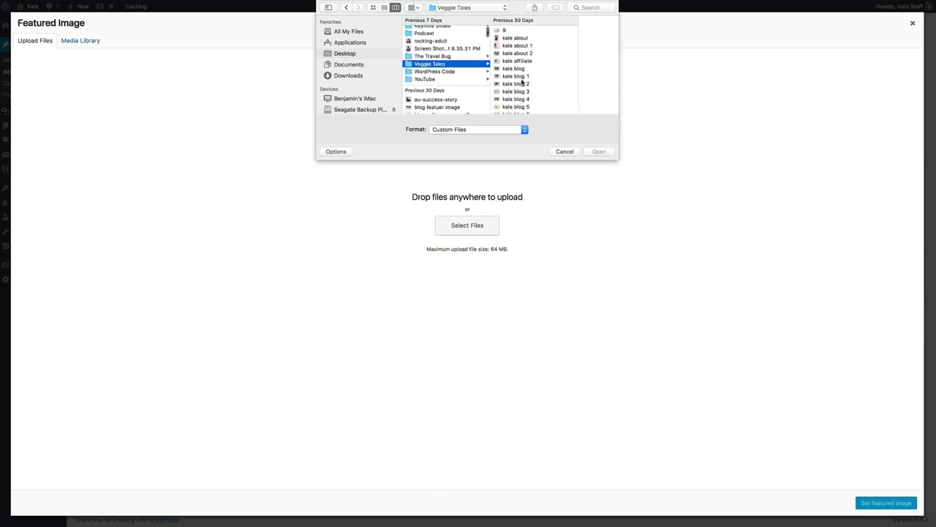
click(515, 71)
click(476, 77)
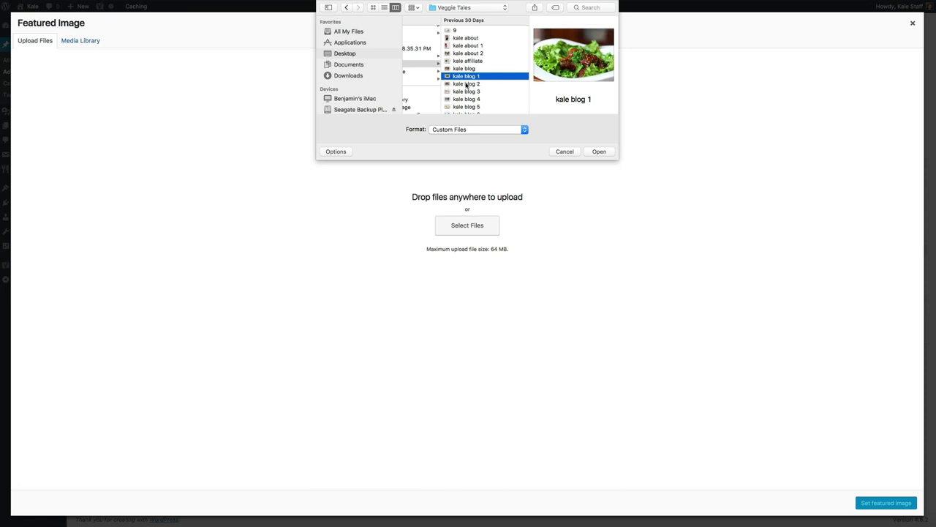
click(466, 84)
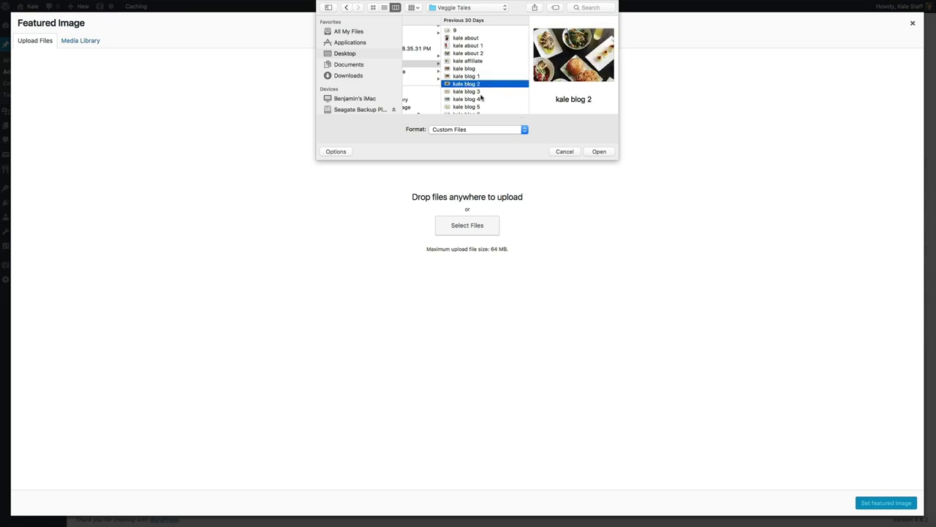
click(467, 76)
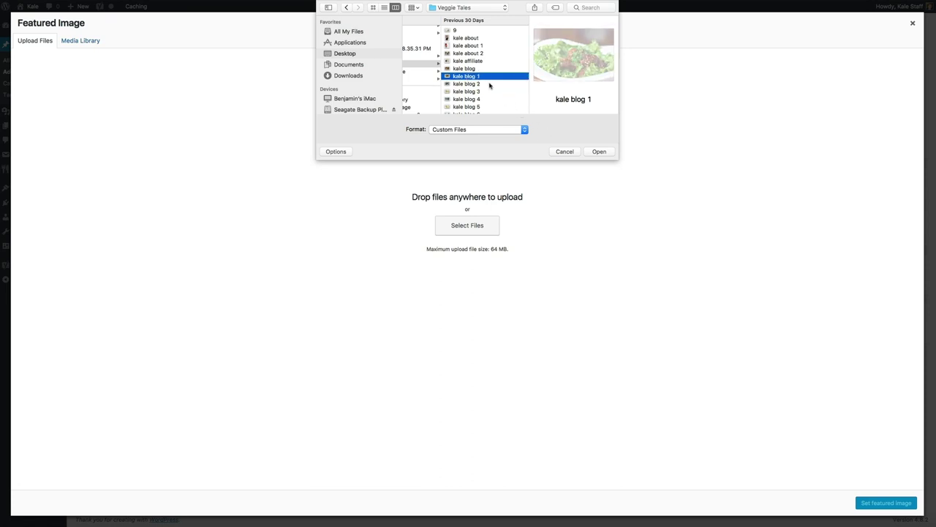
Upload kale-blog-1.jpg (1200 × 800) into the media library
click(599, 151)
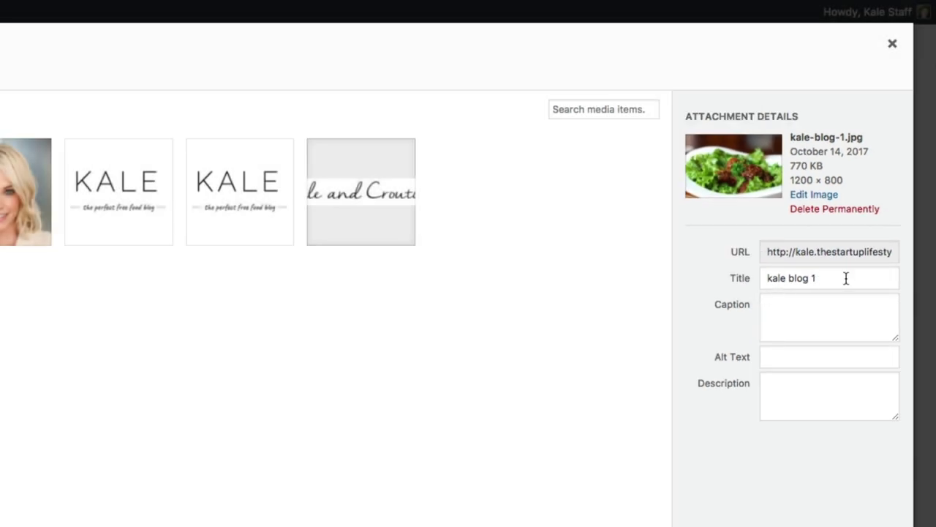
Retitle the photo 'Dinner For One', give it alt text 'salad', and make it the featured image
click(845, 278)
triple_click(846, 278)
text(Dinner For One)
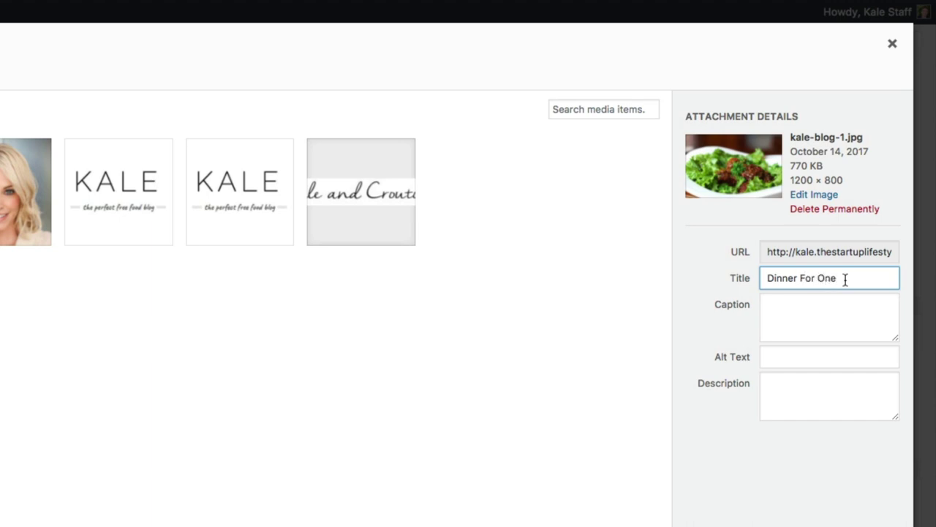
click(795, 355)
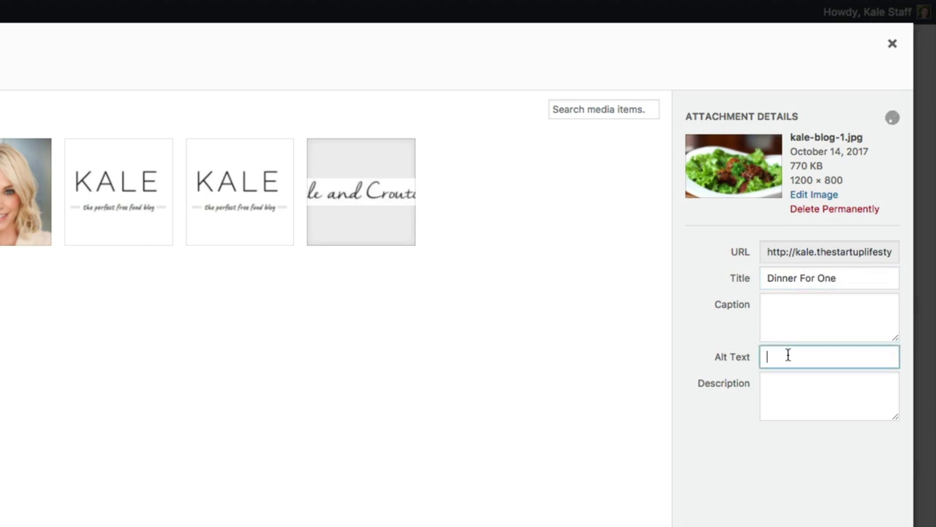
text(salad)
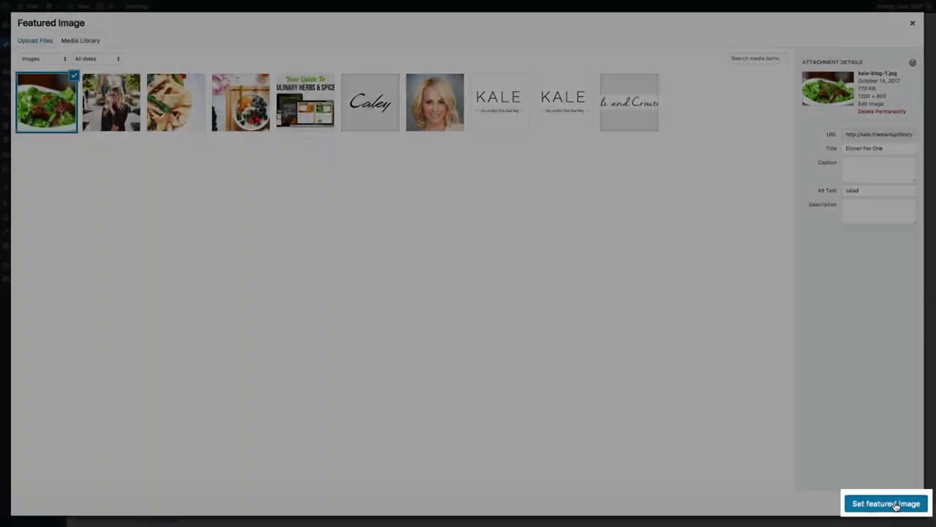
click(888, 505)
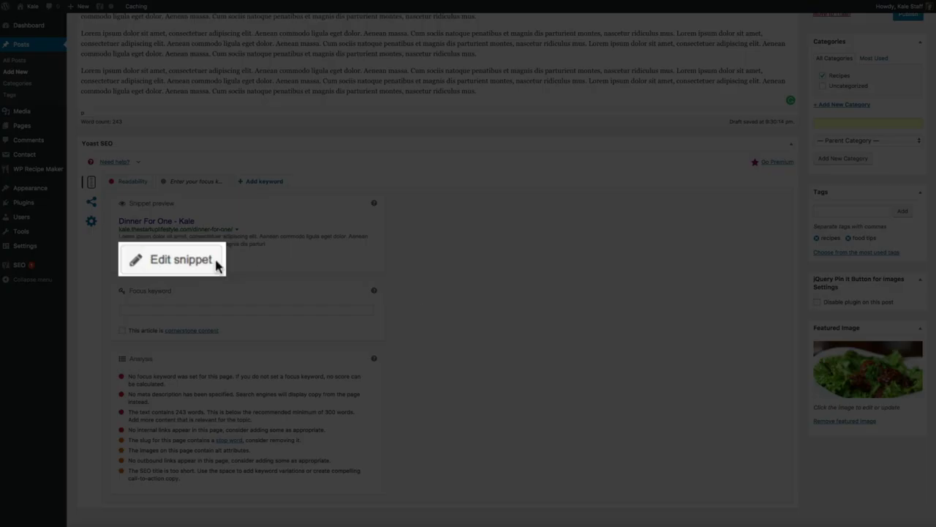
Open the Yoast SEO snippet editor for the Dinner For One post
click(175, 261)
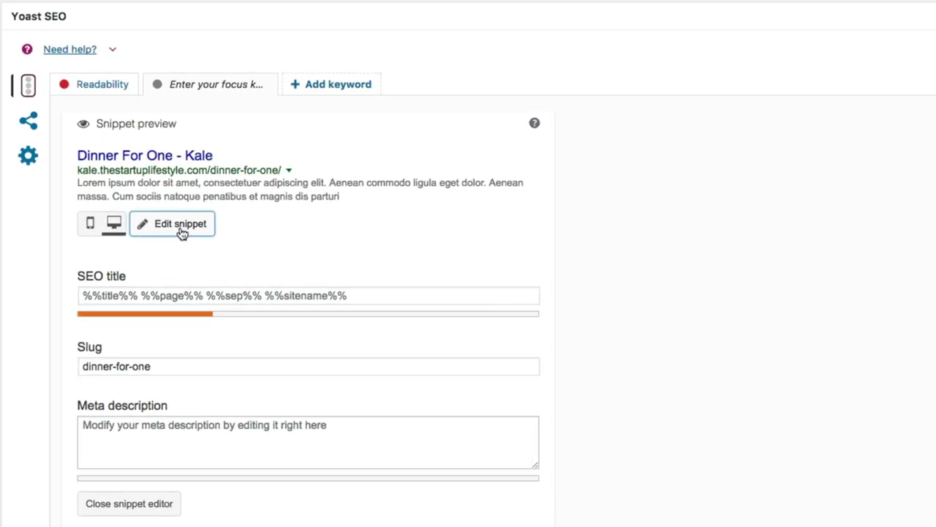
Write a meta description about the best recipes for cooking for one and learning to cook on the fly
click(173, 428)
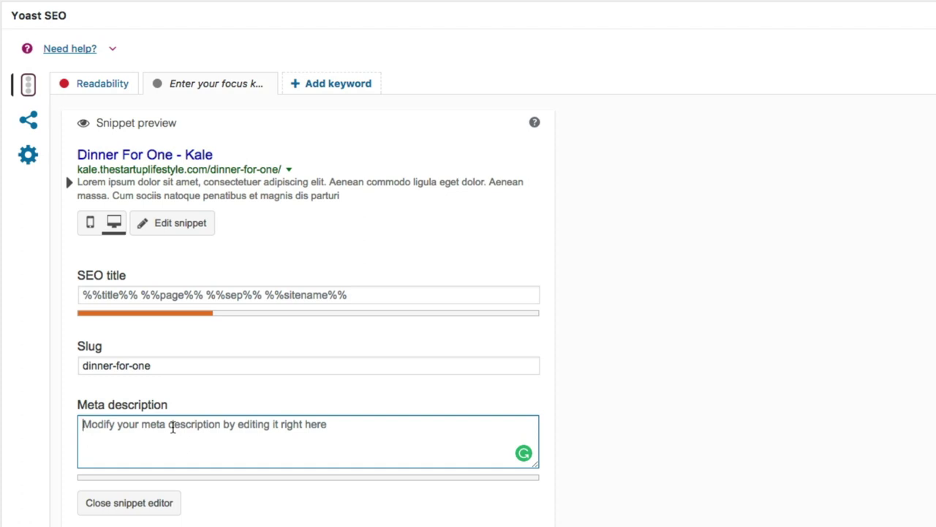
text(Discover some )
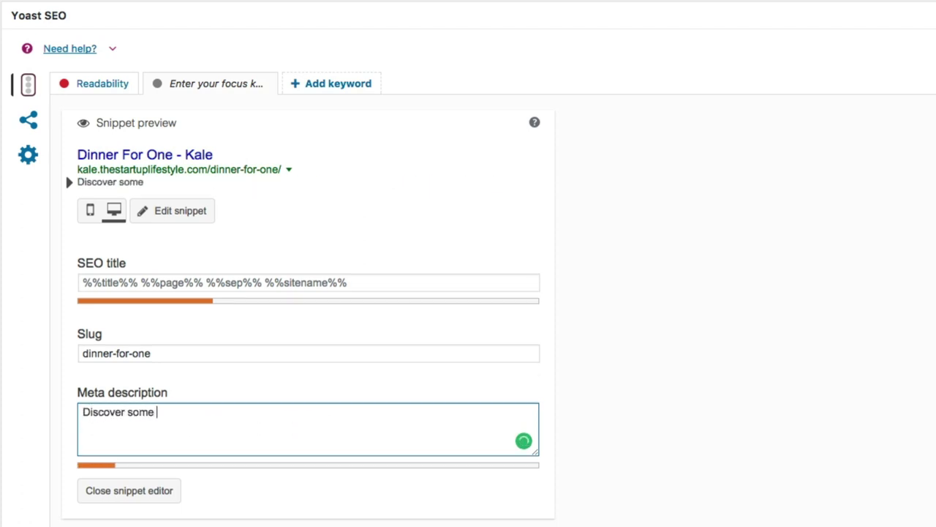
text(of the best reci)
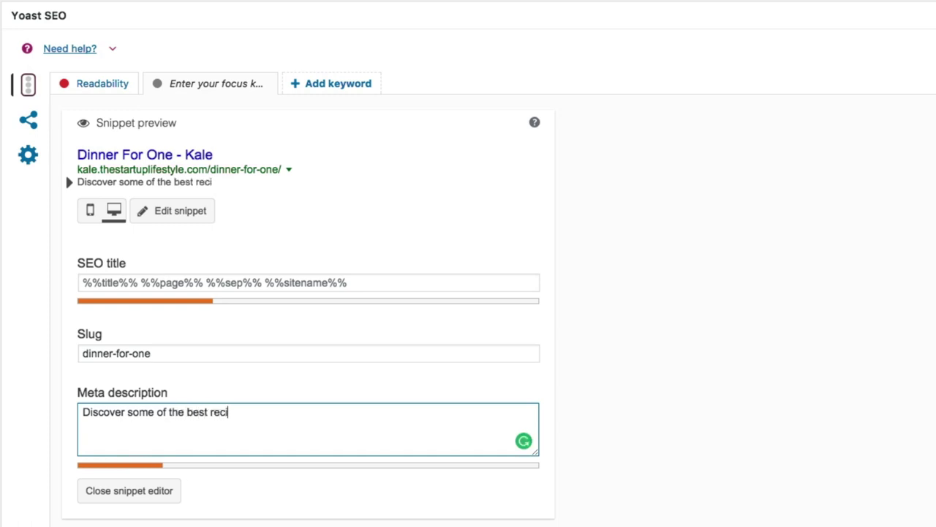
text(pes for )
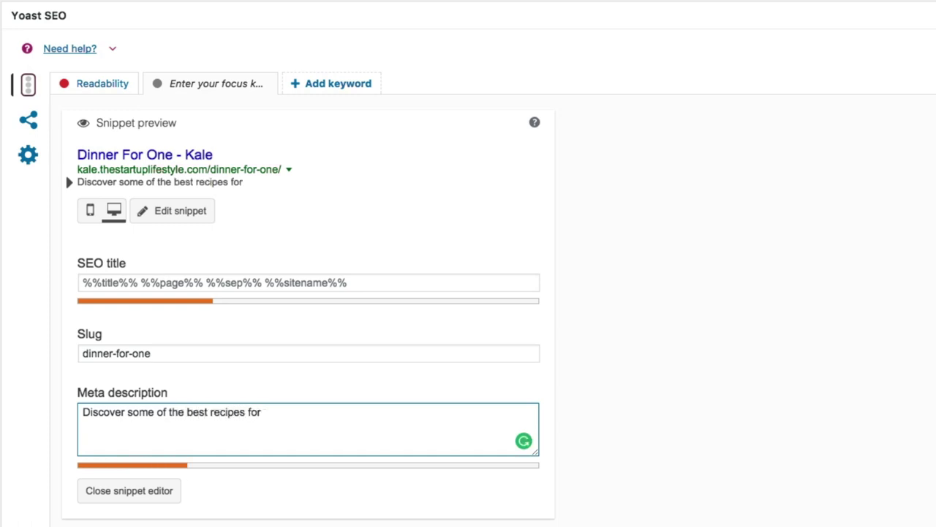
text(cookin)
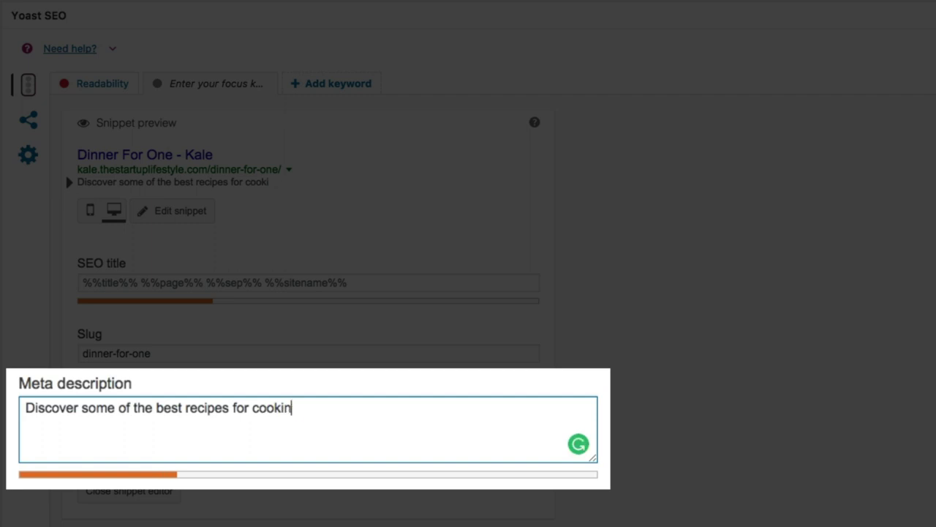
key(BackSpace)
key(BackSpace)
key(BackSpace)
key(BackSpace)
key(BackSpace)
key(BackSpace)
key(BackSpace)
key(BackSpace)
key(BackSpace)
key(BackSpace)
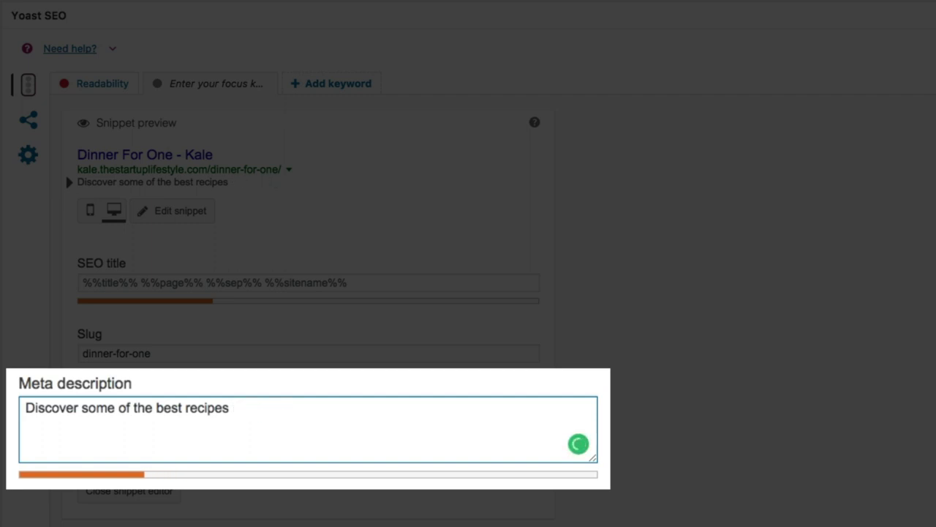
text(for cooking )
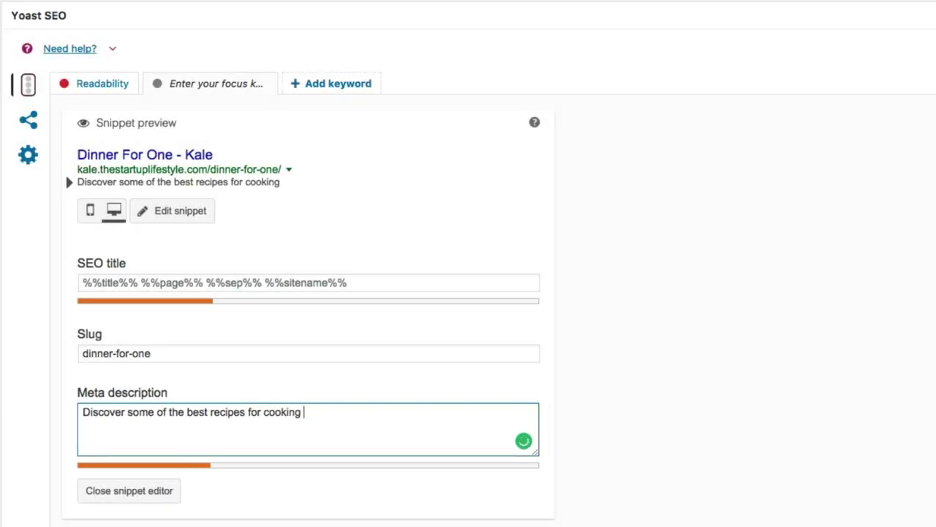
text(for one. )
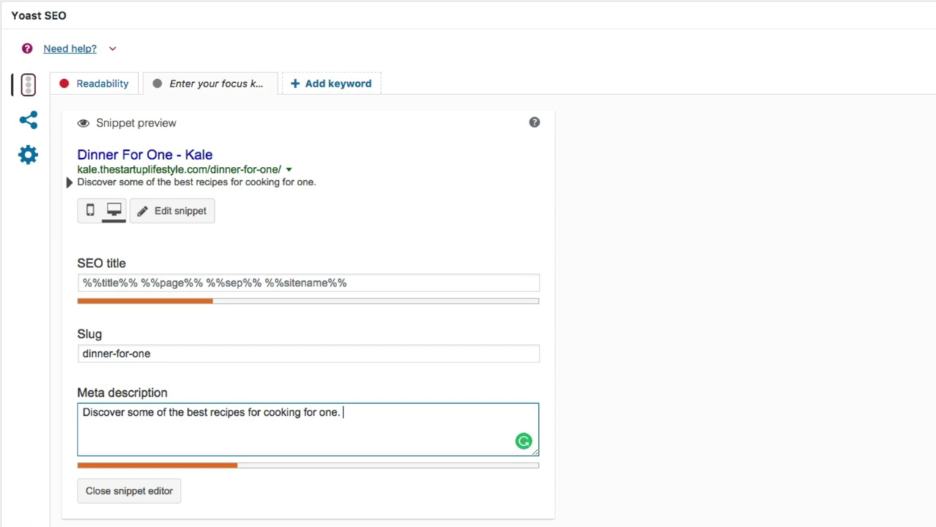
text(This is)
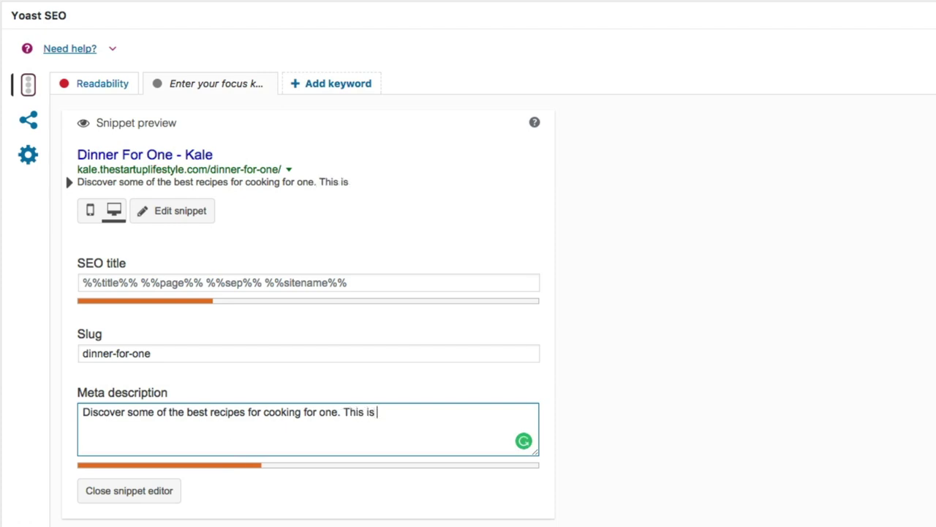
text( your go to when it comes)
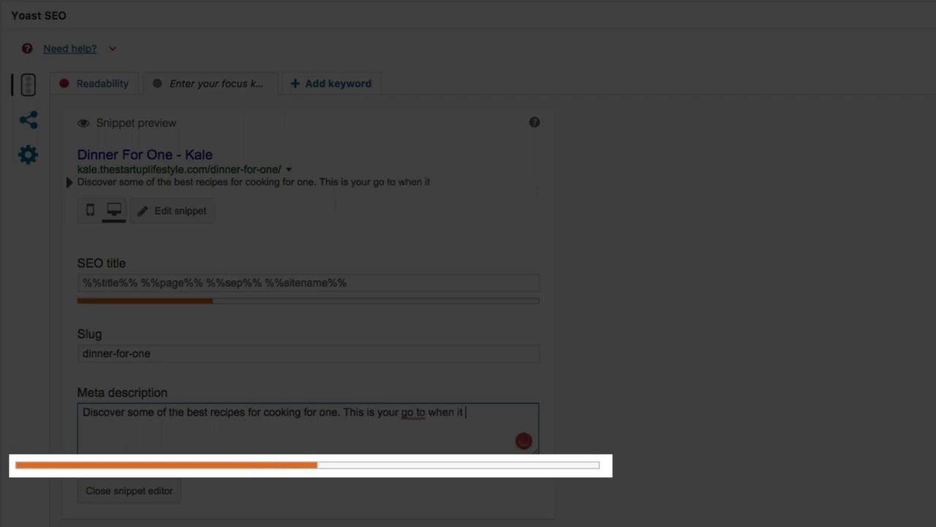
text( to e)
key(BackSpace)
text(learni)
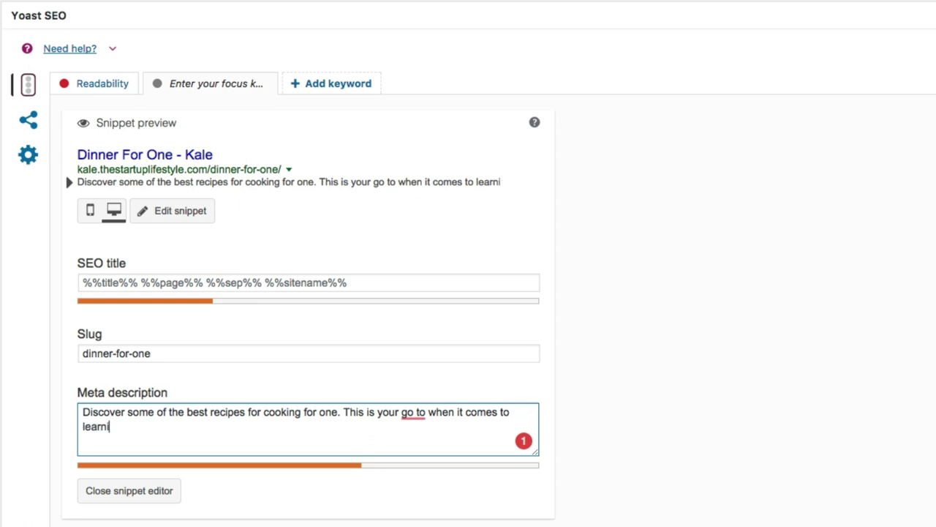
text(ng how to cook on )
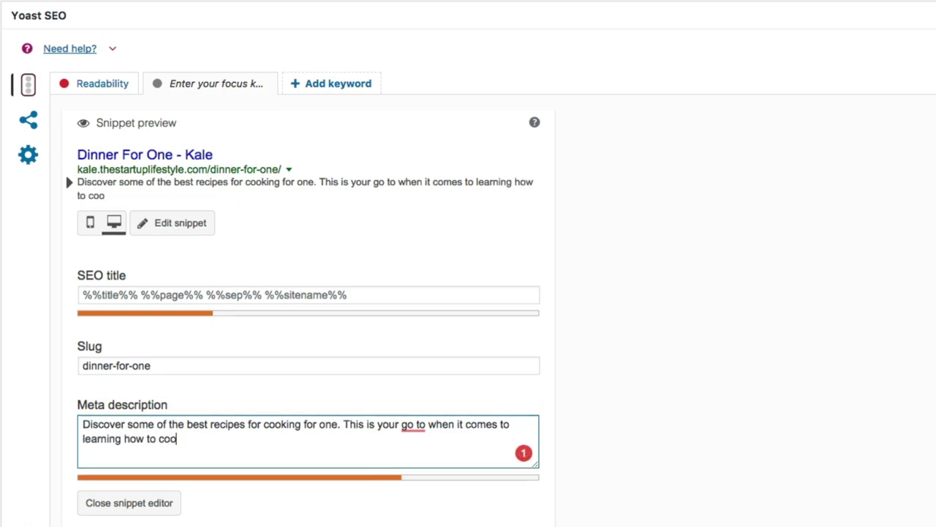
text(the fly.)
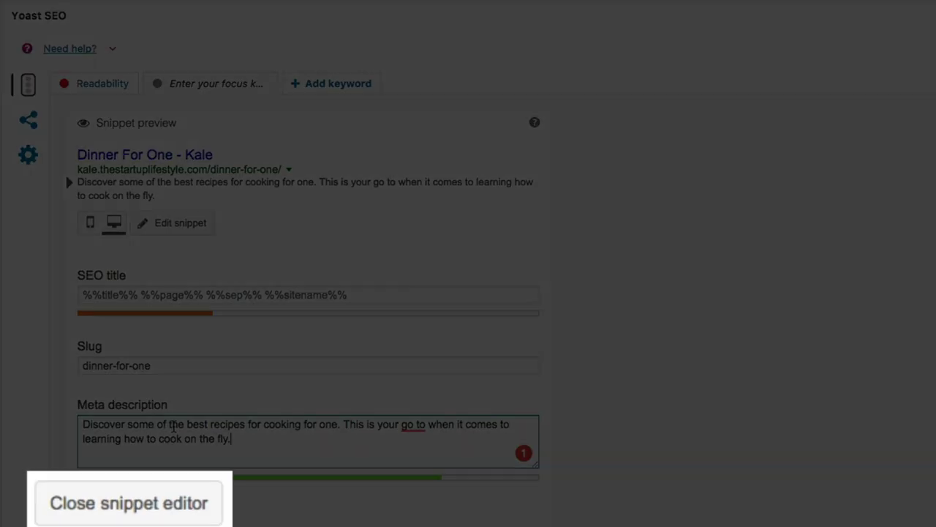
Close the snippet editor and set the Yoast focus keyword to 'salad recipe'
click(179, 509)
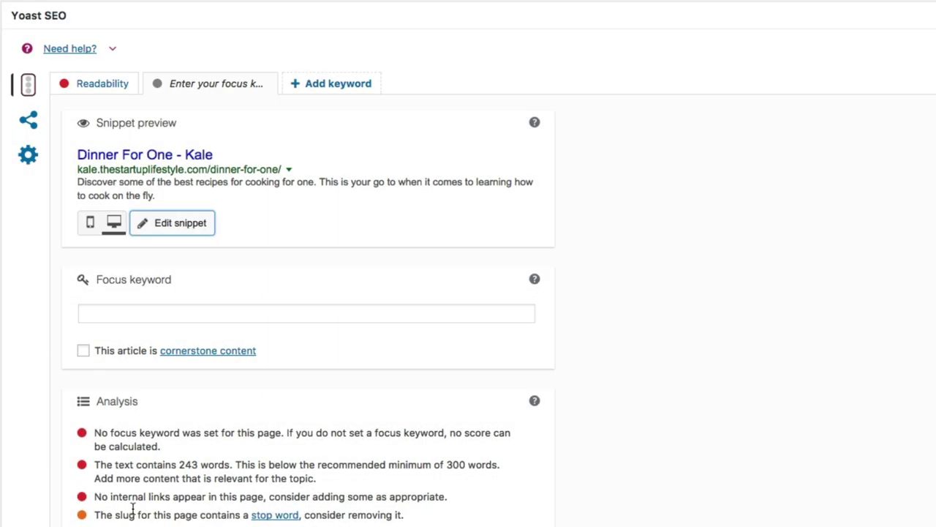
click(139, 312)
text(salad recipe)
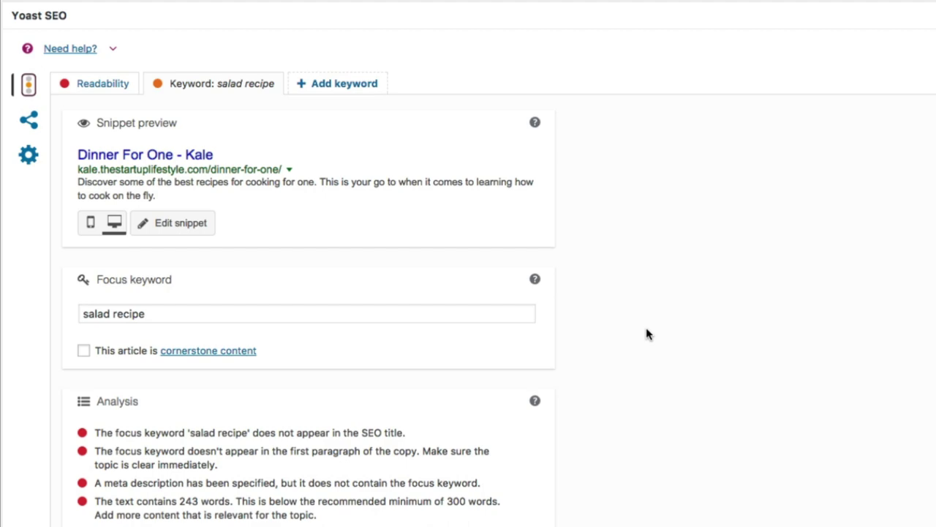
scroll(437, 321, up, 5)
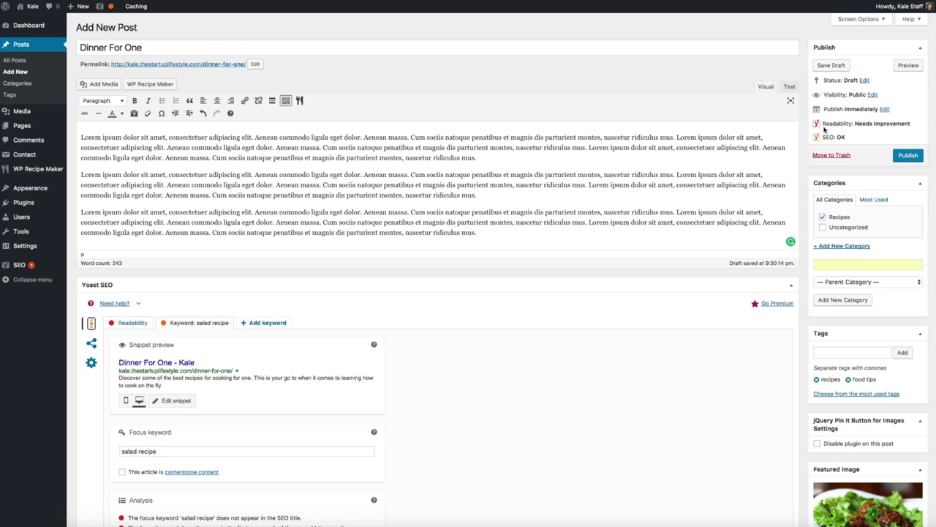
click(910, 66)
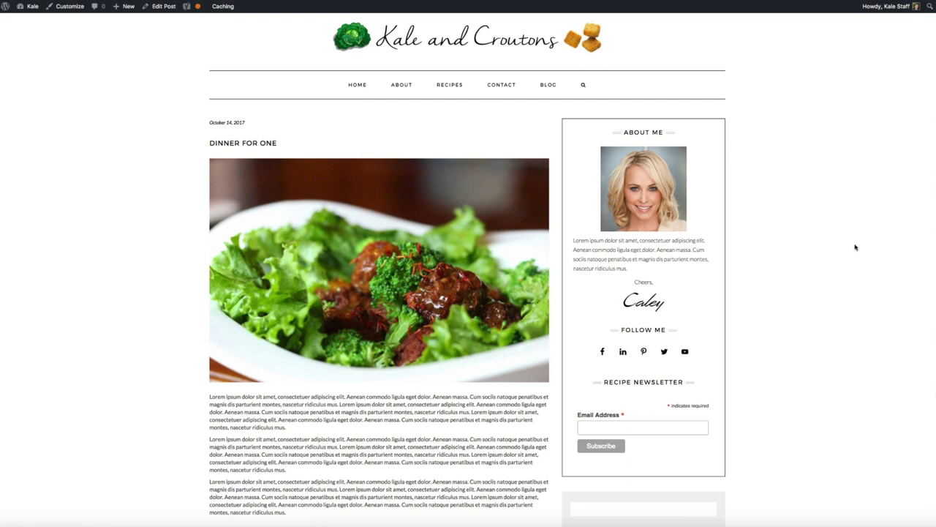
scroll(504, 474, down, 5)
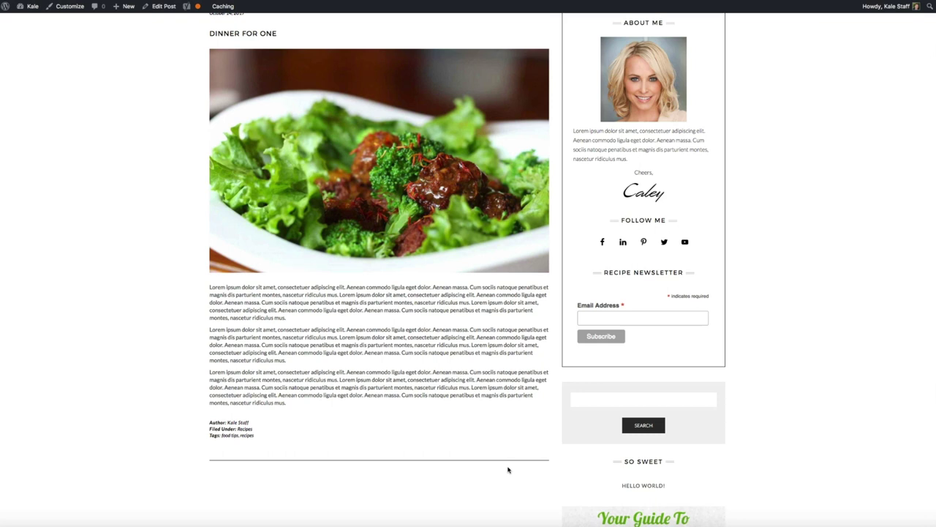
scroll(508, 470, down, 1)
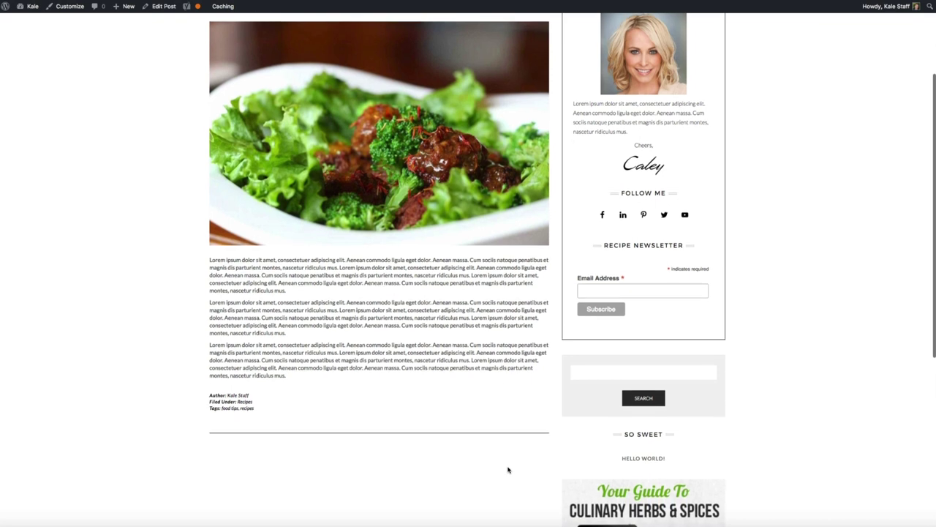
scroll(509, 470, up, 4)
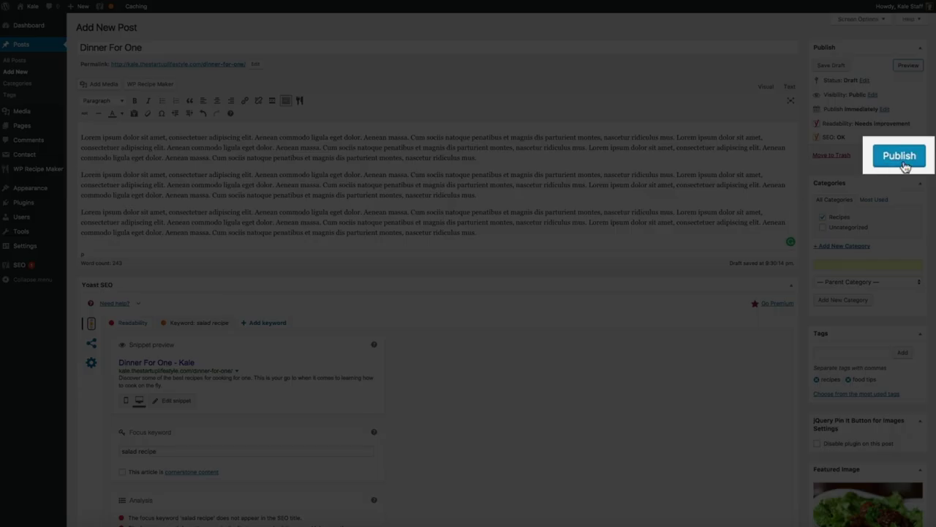
Publish the Dinner For One post
click(905, 166)
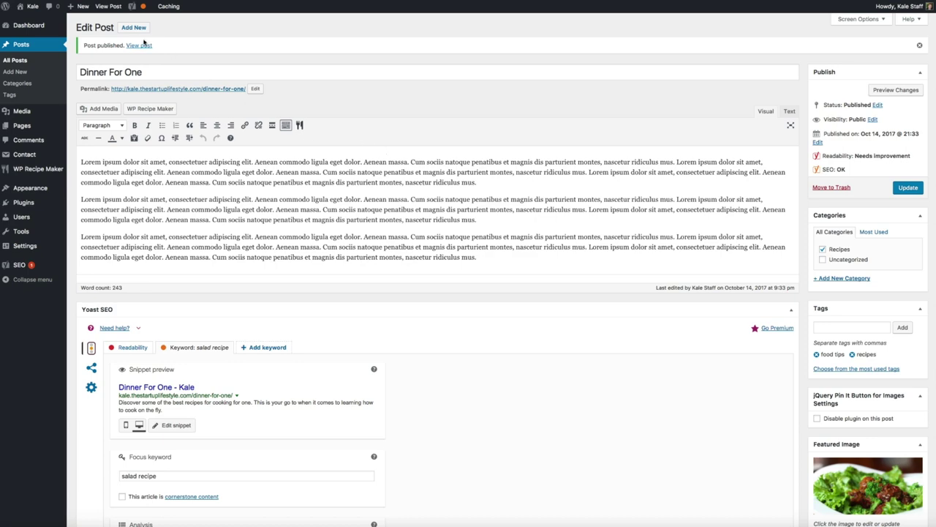
Visit the live Kale and Croutons homepage and scroll down to check the Recent Posts and So Sweet widgets
mouse_move(32, 6)
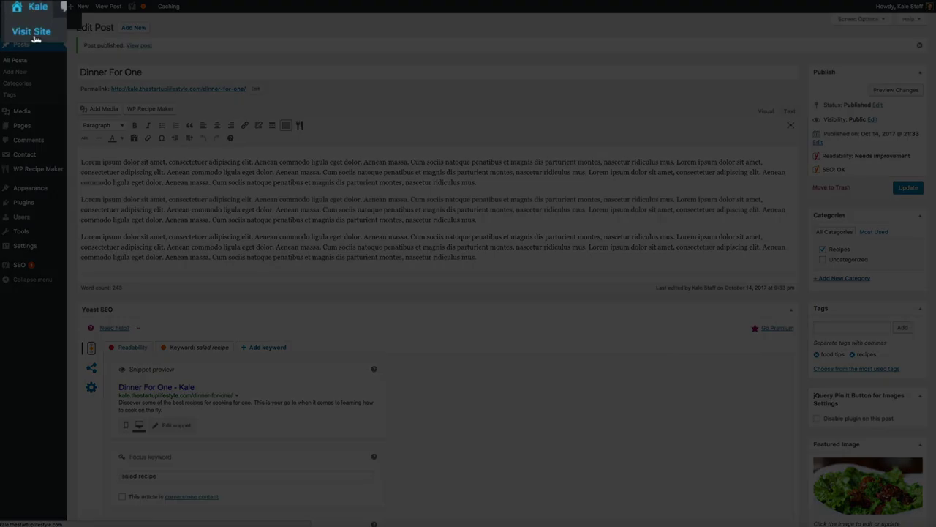
click(40, 36)
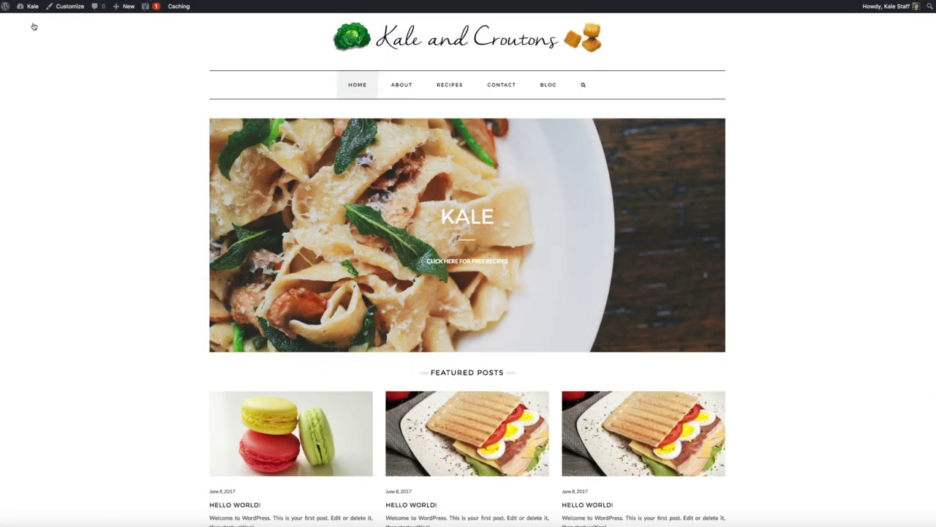
scroll(80, 226, down, 5)
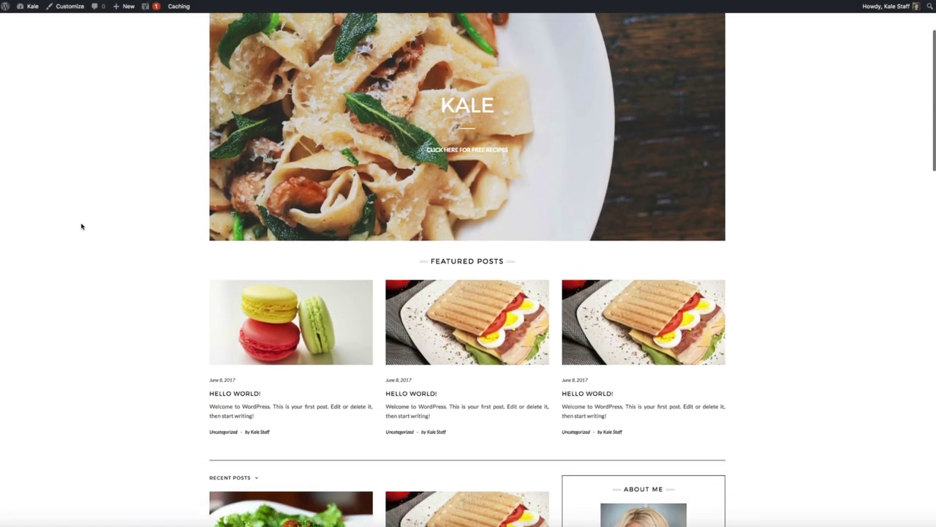
scroll(81, 226, down, 3)
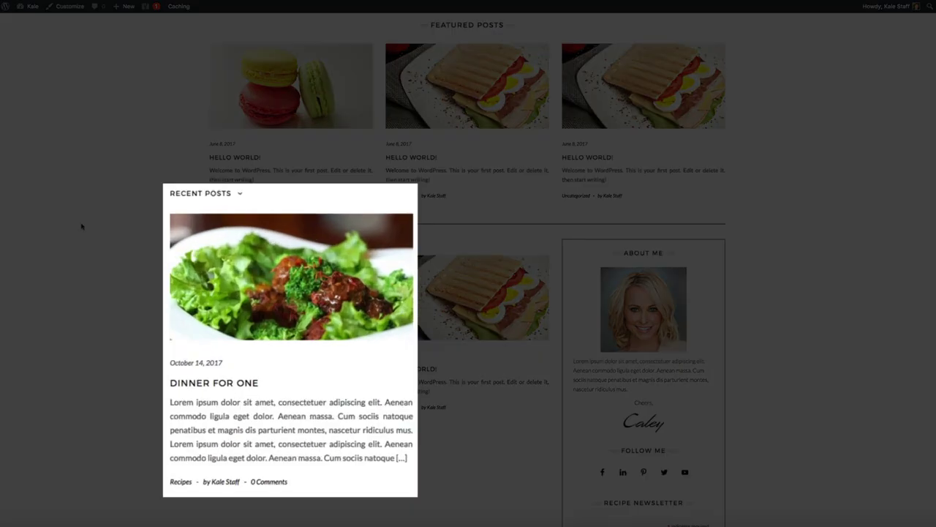
scroll(81, 226, down, 5)
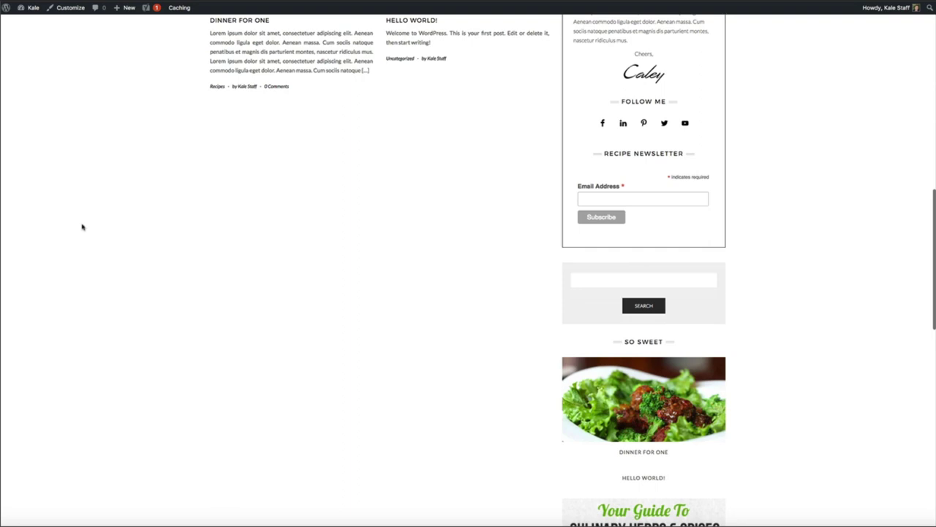
scroll(81, 226, down, 8)
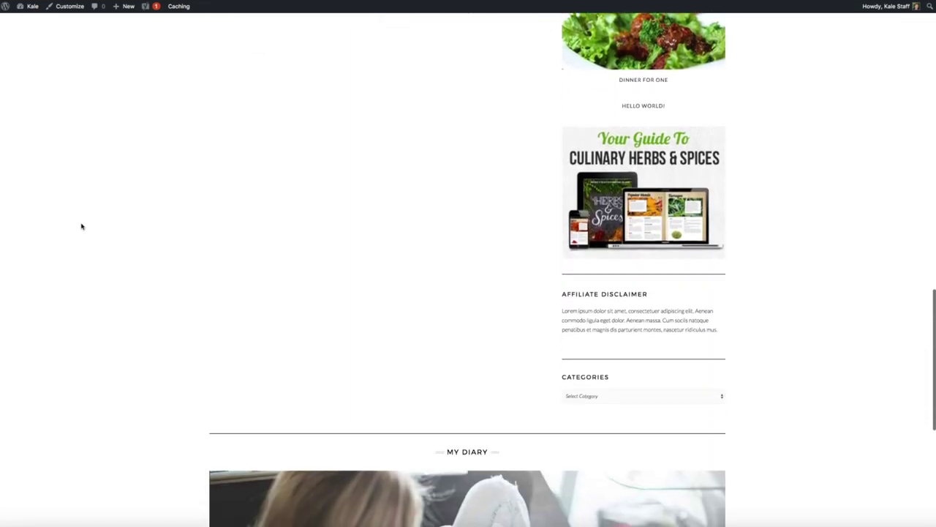
scroll(81, 226, down, 2)
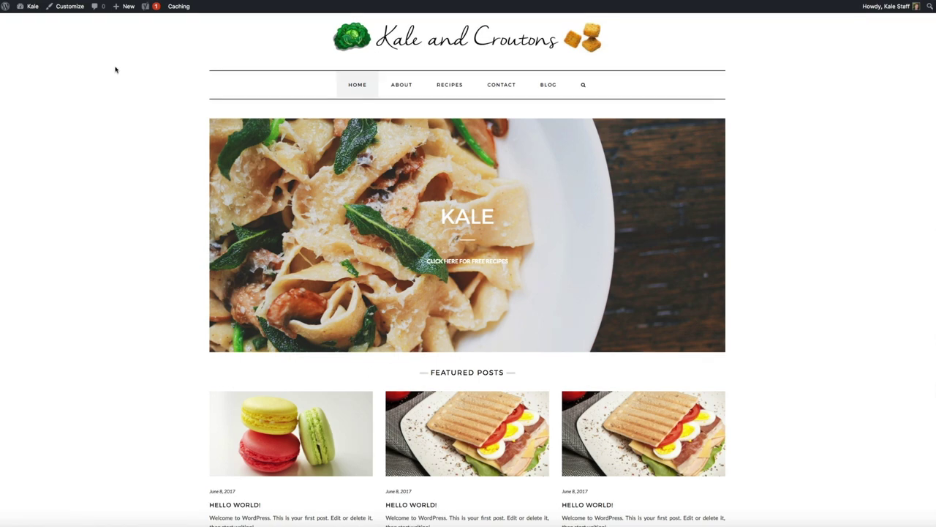
mouse_move(125, 11)
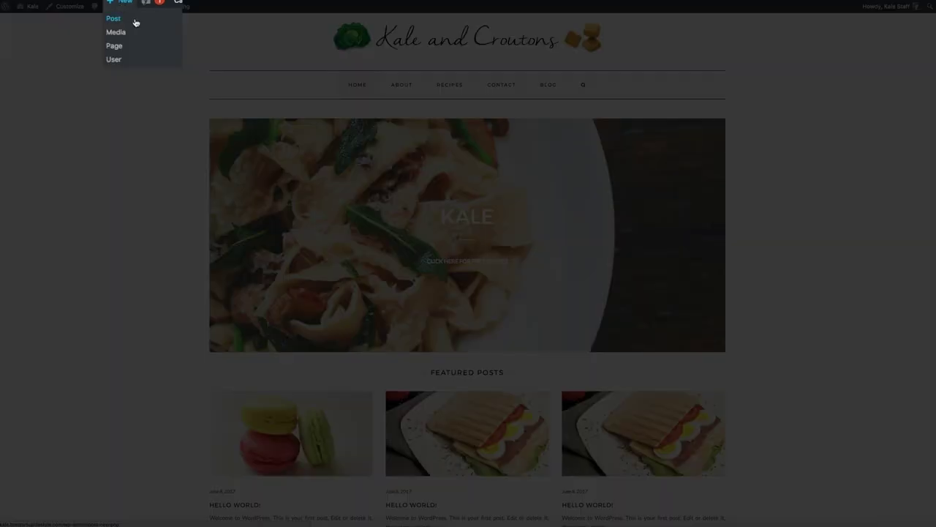
Start a new post titled 'Yum Yum Yum' with pasted Lorem ipsum paragraphs in the body
click(134, 21)
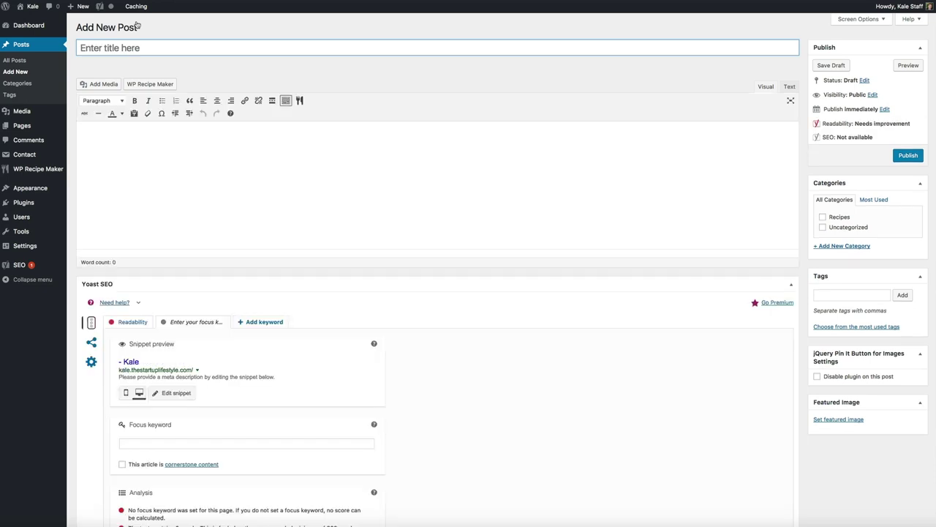
click(206, 47)
text(Yum Yum Yum)
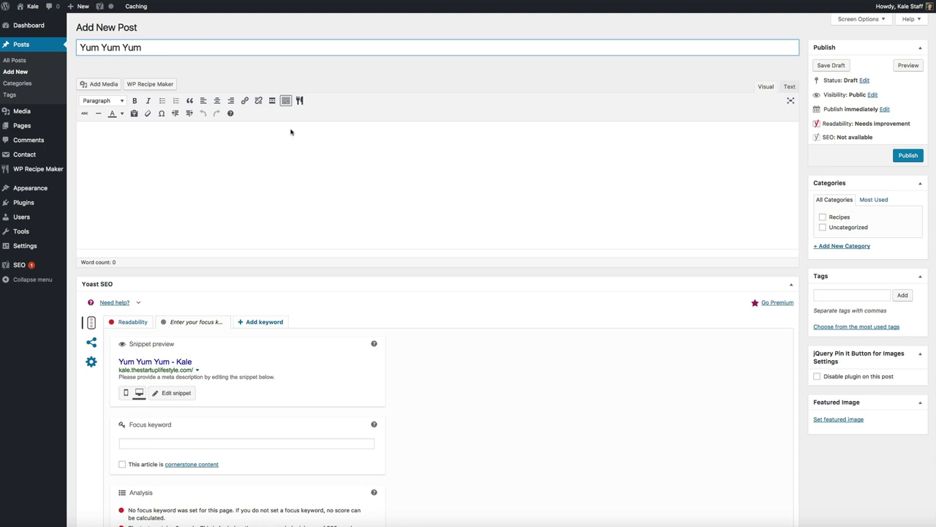
click(122, 141)
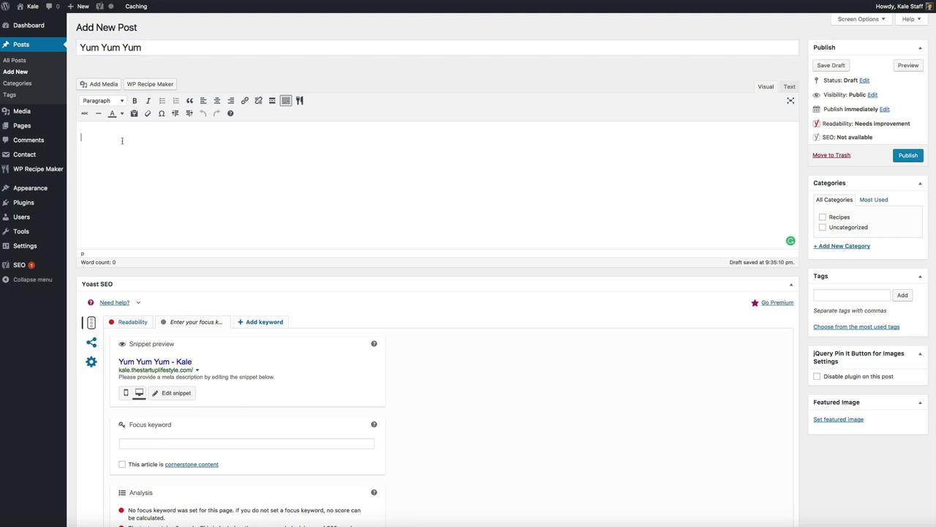
text(Lorem ipsum dolor sit amet, consectetuer adipiscing elit. Aenean commodo ligula eget dolor. Aenean massa. Cum sociis natoque penatibus et magnis dis parturient montes, nascetur ridiculus mus. Lorem ipsum dolor sit amet, consectetuer adipiscing elit. Aenean commodo ligula eget dolor. Aenean massa. Cum sociis natoque penatibus et magnis dis parturient montes, nascetur ridiculus mus. Lorem ipsum dolor sit amet, consectetuer adipiscing elit. Aenean commodo ligula eget dolor. Aenean massa. Cum sociis natoque penatibus et magnis dis parturient montes, nascetur ridiculus mus.  Lorem ipsum dolor sit amet, consectetuer adipiscing elit. Aenean commodo ligula eget dolor. Aenean massa. Cum sociis natoque penatibus et magnis dis parturient montes, nascetur ridiculus mus. Lorem ipsum dolor sit amet, consectetuer adipiscing elit. Aenean commodo ligula eget dolor. Aenean massa. Cum sociis natoque penatibus et magnis dis parturient montes, nascetur ridiculus mus. Lorem ipsum dolor sit amet, consectetuer adipiscing elit. Aenean commodo ligula eget dolor. Aenean massa. Cum sociis natoque penatibus et magnis dis parturient montes, nascetur ridiculus mus.  Lorem ipsum dolor sit amet, consectetuer adipiscing elit. Aenean commodo ligula eget dolor. Aenean massa. Cum sociis natoque penatibus et magnis dis parturient montes, nascetur ridiculus mus. Lorem ipsum dolor sit amet, consectetuer adipiscing elit. Aenean commodo ligula eget dolor. Aenean massa. Cum sociis natoque penatibus et magnis dis parturient montes, nascetur ridiculus mus. Lorem ipsum dolor sit amet, consectetuer adipiscing elit. Aenean commodo ligula eget dolor. Aenean massa. Cum sociis natoque penatibus et magnis dis parturient montes, nascetur ridiculus mus.)
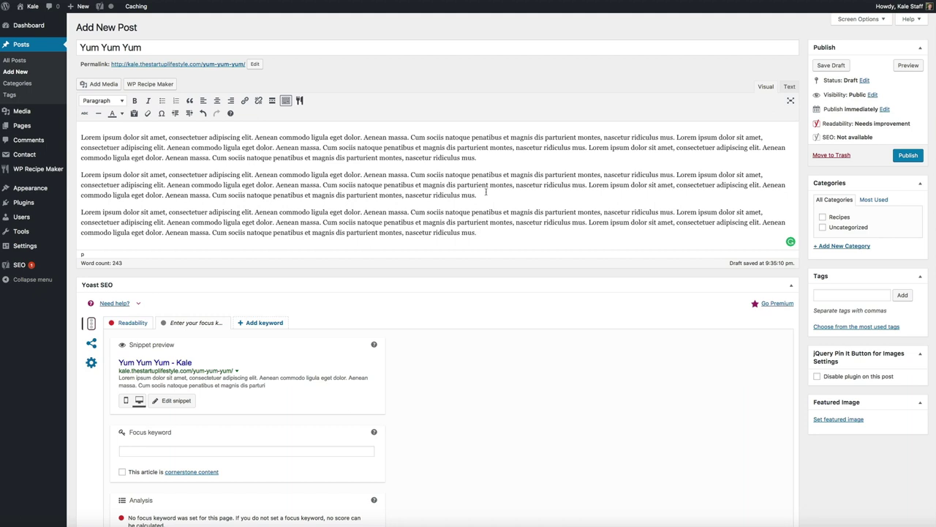
File the post under a new Healthy Living category plus Recipes, and open the featured image chooser
click(851, 251)
text(Healthy Living)
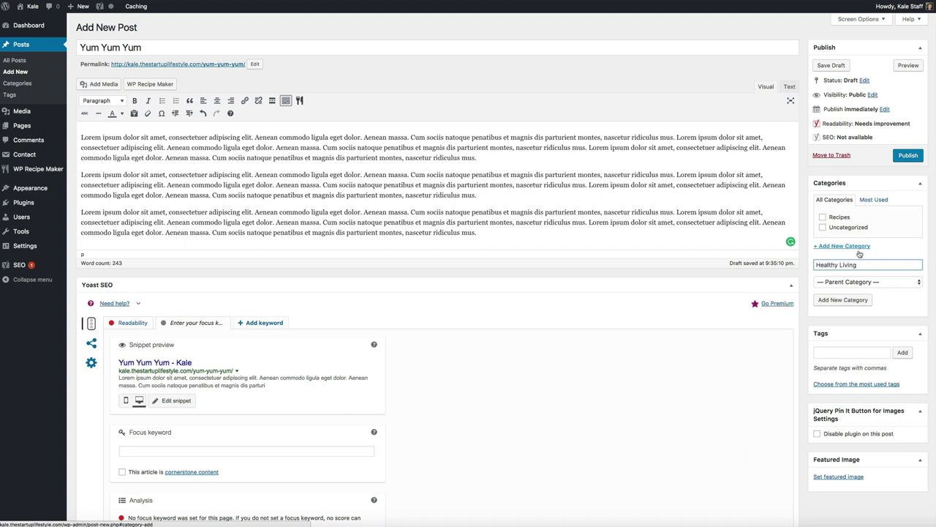
click(855, 299)
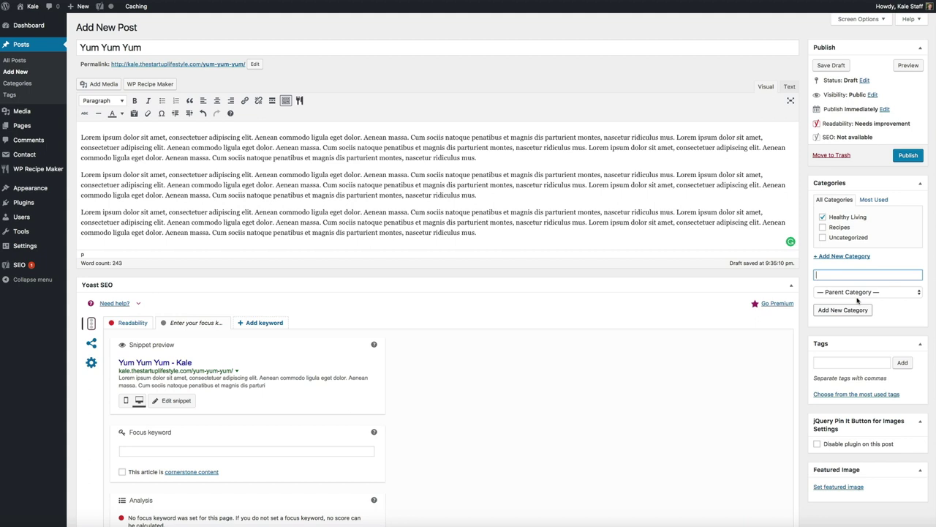
click(823, 227)
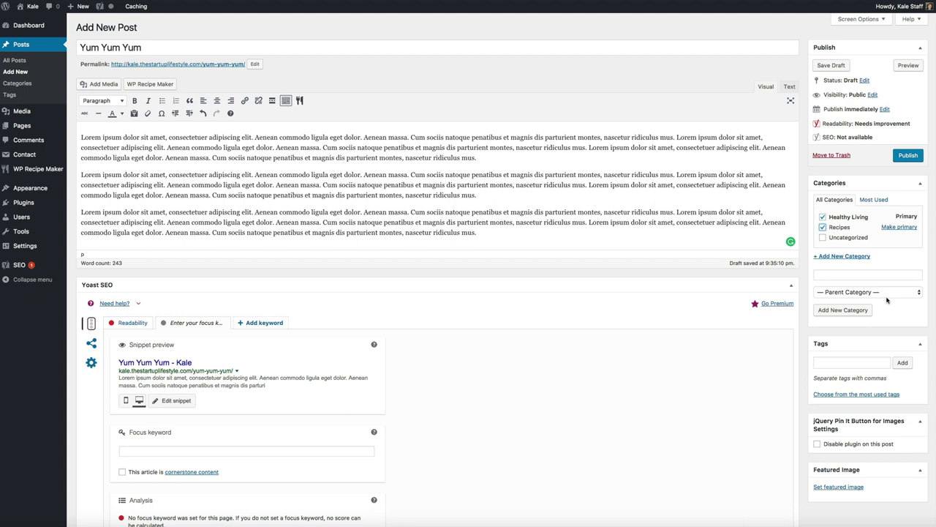
click(841, 487)
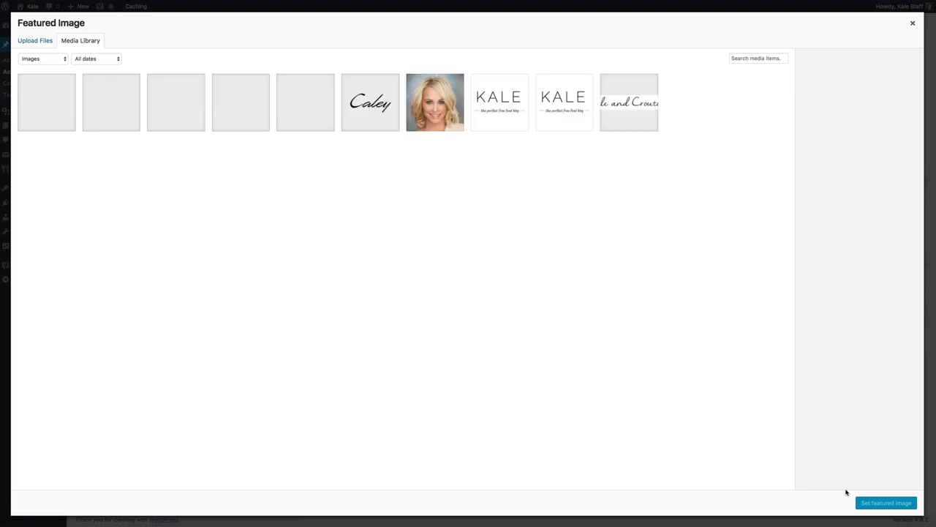
Upload the kale blog 5 photo, set it as the featured image, and preview the post
click(33, 43)
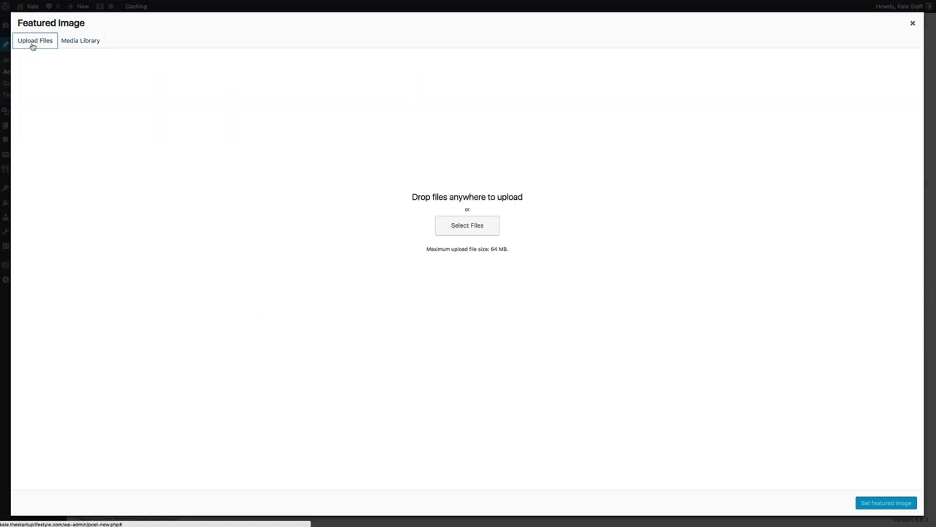
click(467, 226)
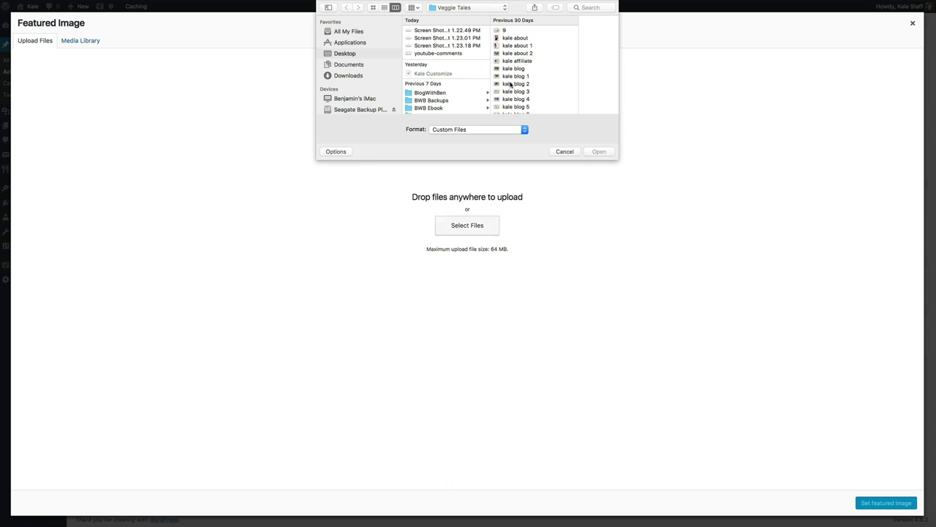
click(512, 84)
key(Down)
key(Down)
key(Down)
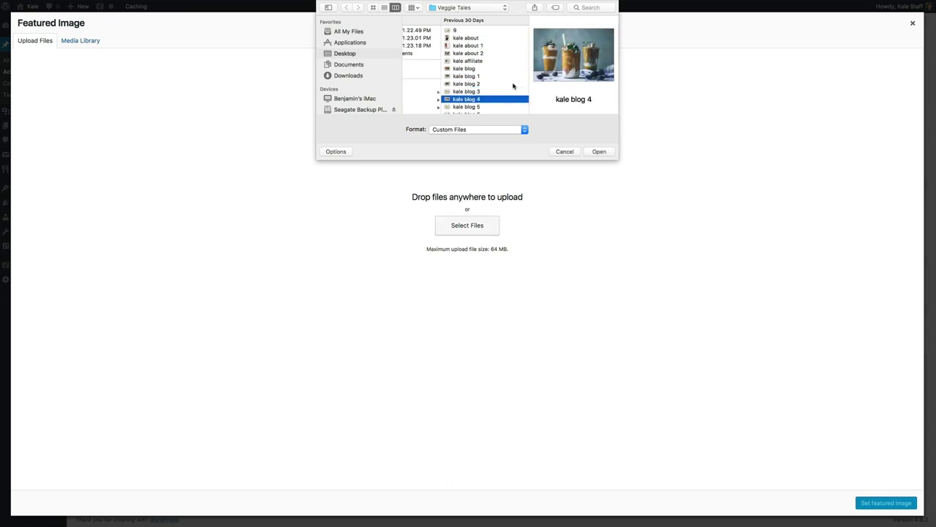
click(597, 152)
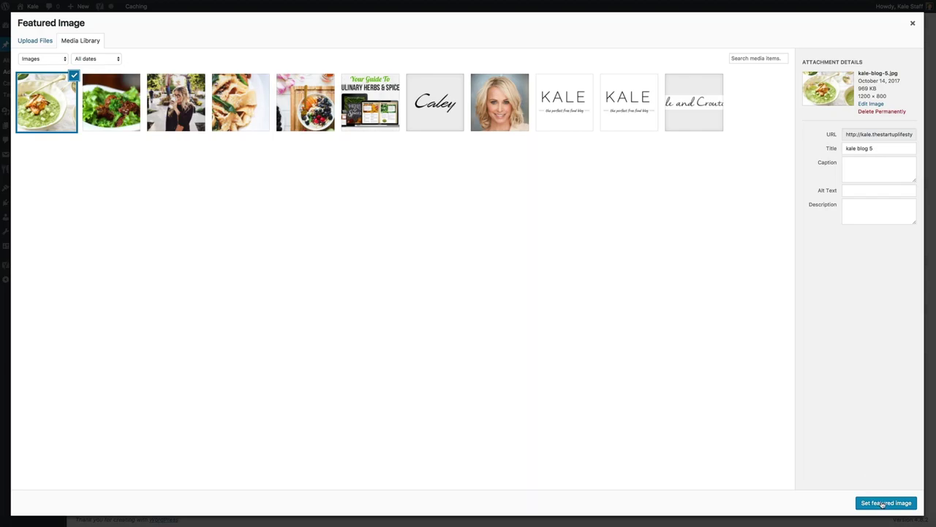
click(883, 504)
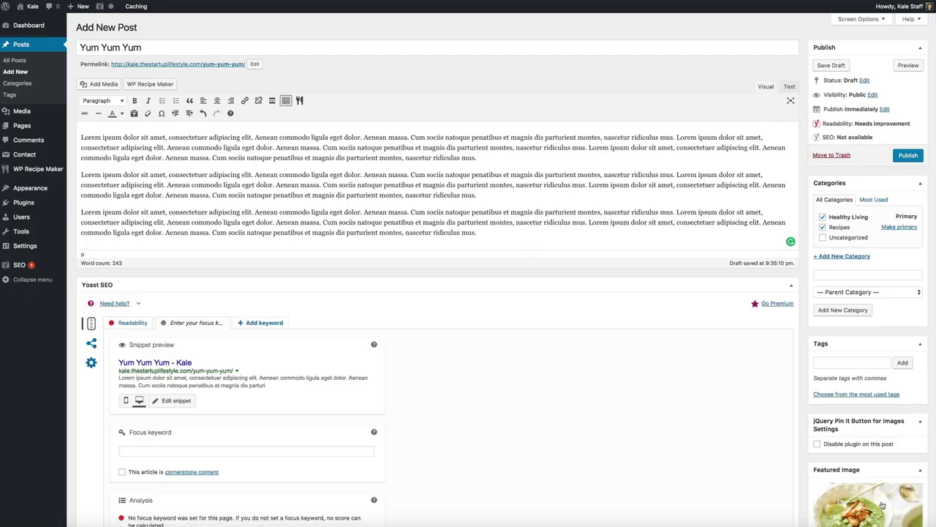
click(908, 66)
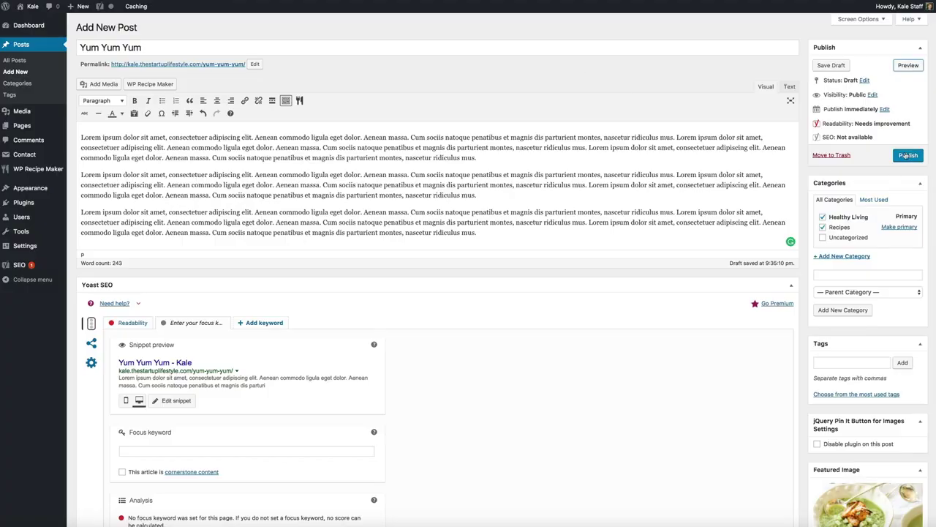
Publish the Yum Yum Yum post
click(907, 155)
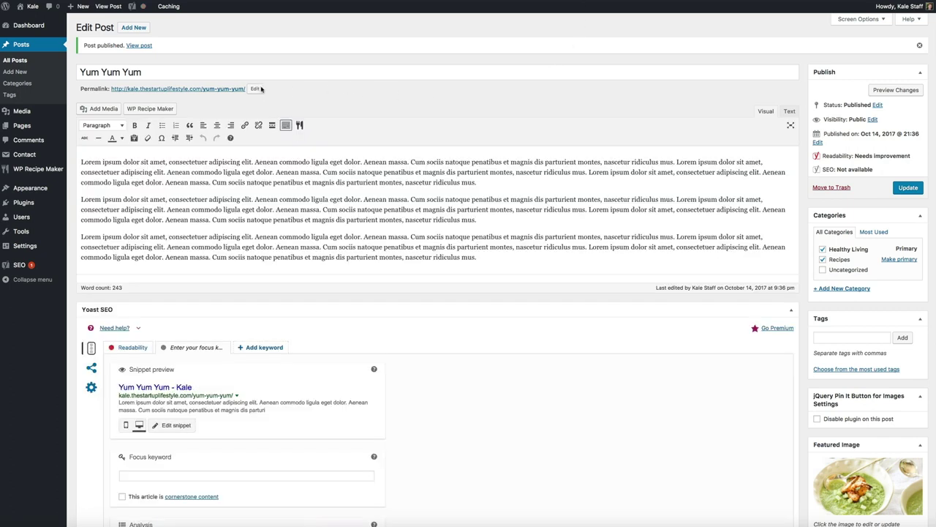
mouse_move(77, 5)
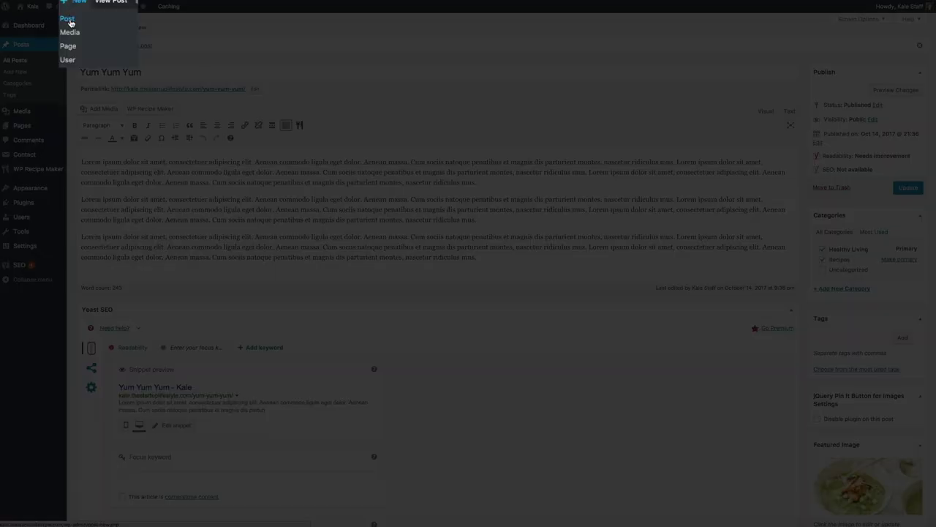
Start a new post titled 'Dish of the Month' with pasted Lorem ipsum paragraphs
click(68, 21)
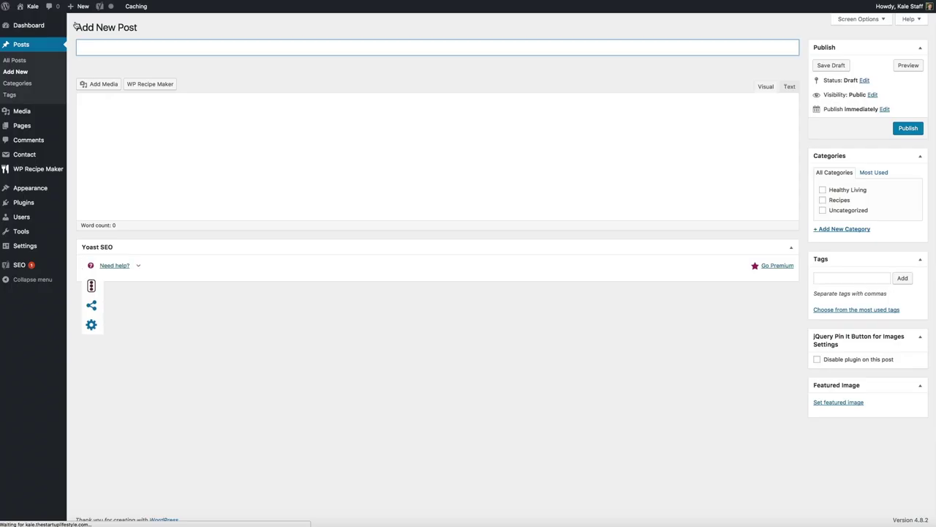
click(116, 47)
text(Di)
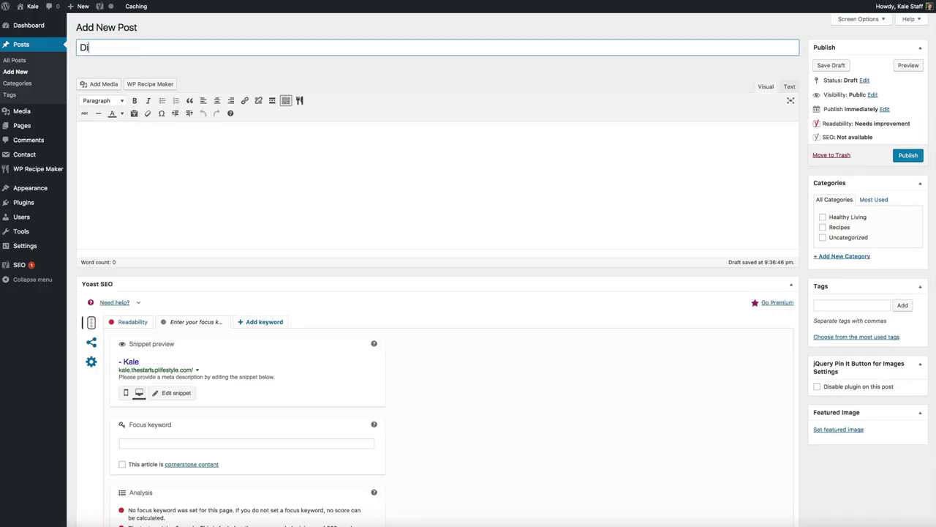
text(sh of the Month)
click(166, 136)
text(Lorem ipsum dolor sit amet, consectetuer adipiscing elit. Aenean commodo ligula eget dolor. Aenean massa. Cum sociis natoque penatibus et magnis dis parturient montes, nascetur ridiculus mus. Lorem ipsum dolor sit amet, consectetuer adipiscing elit. Aenean commodo ligula eget dolor. Aenean massa. Cum sociis natoque penatibus et magnis dis parturient montes, nascetur ridiculus mus. Lorem ipsum dolor sit amet, consectetuer adipiscing elit. Aenean commodo ligula eget dolor. Aenean massa. Cum sociis natoque penatibus et magnis dis parturient montes, nascetur ridiculus mus. Lorem ipsum dolor sit amet, consectetuer adipiscing elit. Aenean commodo ligula eget dolor. Aenean massa. Cum sociis natoque penatibus et magnis dis parturient montes, nascetur ridiculus mus. Lorem ipsum dolor sit amet, consectetuer adipiscing elit. Aenean commodo ligula eget dolor. Aenean massa. Cum sociis natoque penatibus et magnis dis parturient montes, nascetur ridiculus mus. Lorem ipsum dolor sit amet, consectetuer adipiscing elit. Aenean commodo ligula eget dolor. Aenean massa. Cum sociis natoque penatibus et magnis dis parturient montes, nascetur ridiculus mus. Lorem ipsum dolor sit amet, consectetuer adipiscing elit. Aenean commodo ligula eget dolor. Aenean massa. Cum sociis natoque penatibus et magnis dis parturient montes, nascetur ridiculus mus. Lorem ipsum dolor sit amet, consectetuer adipiscing elit. Aenean commodo ligula eget dolor. Aenean massa. Cum sociis natoque penatibus et magnis dis parturient montes, nascetur ridiculus mus. Lorem ipsum dolor sit amet, consectetuer adipiscing elit. Aenean commodo ligula eget dolor. Aenean massa. Cum sociis natoque penatibus et magnis dis parturient montes, nascetur ridiculus mus.)
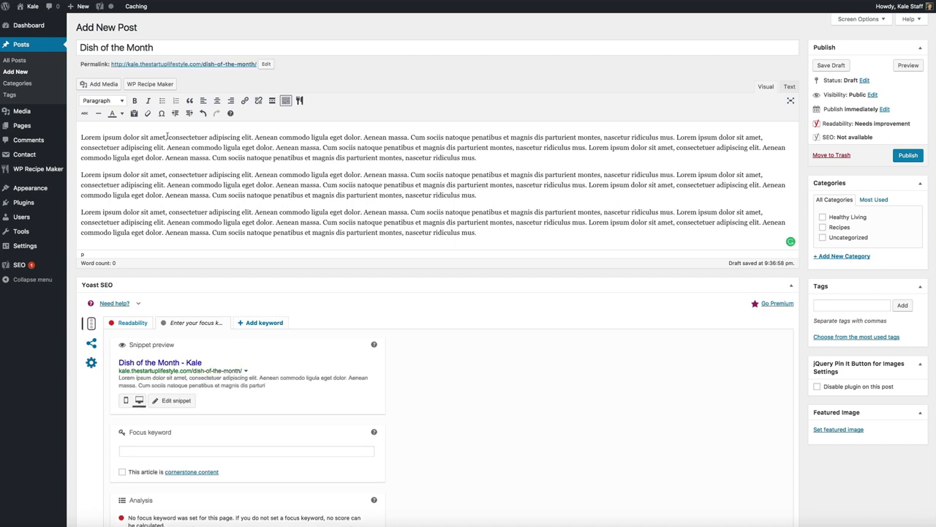
File the post under a new 'Dish of the Month' category and Recipes
click(834, 256)
text(Dish )
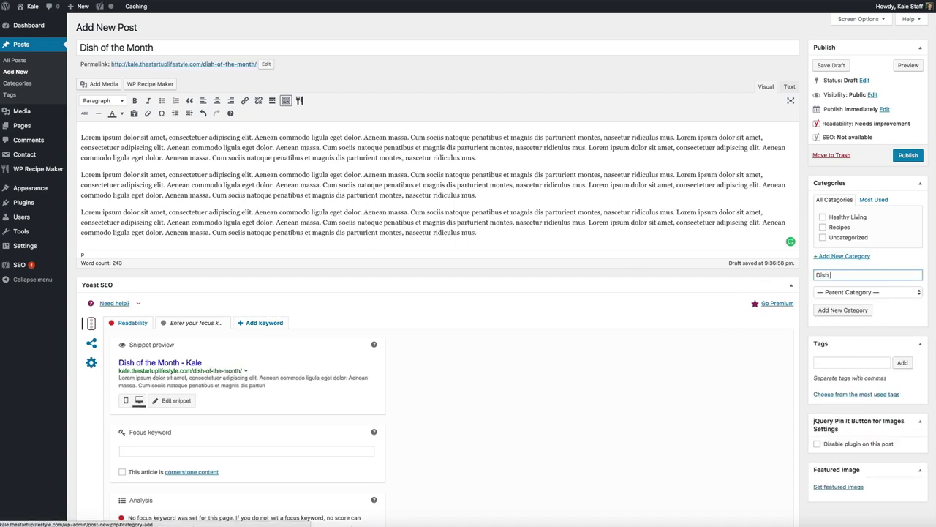
text(of the Month)
click(846, 310)
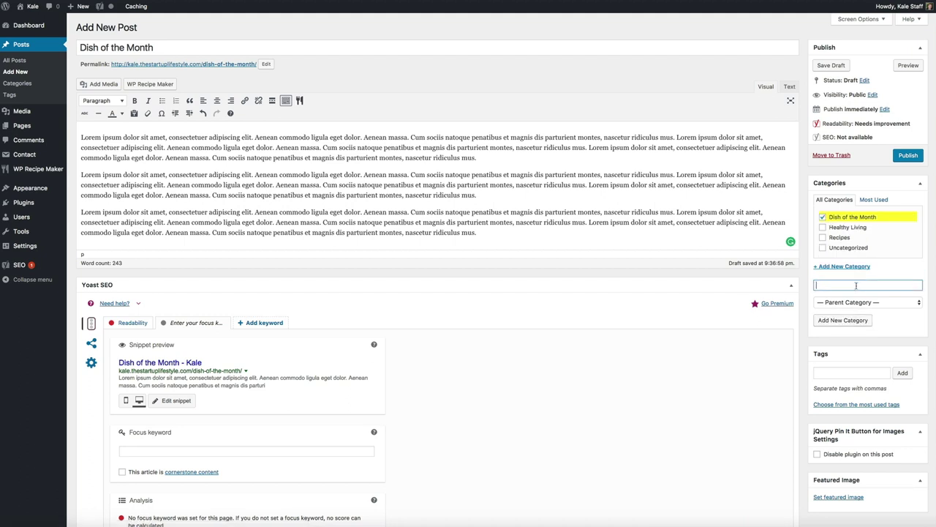
click(822, 238)
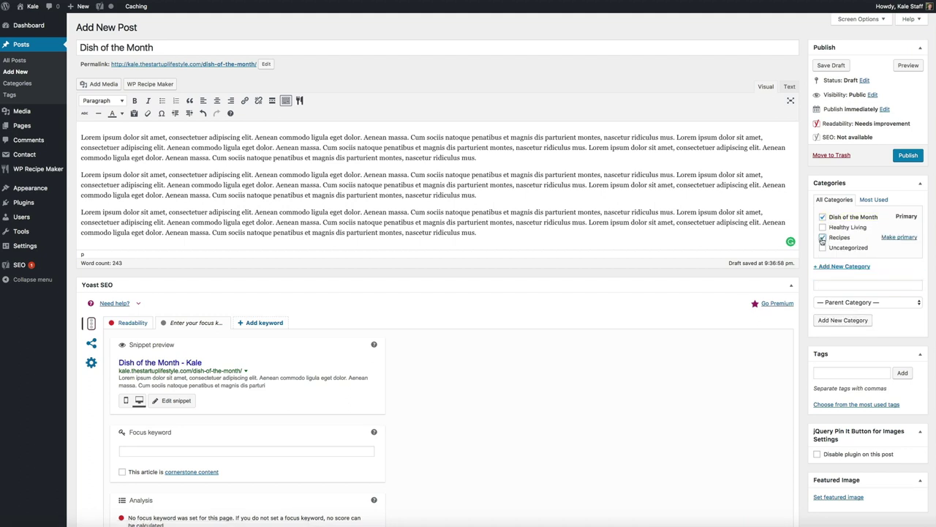
Upload kale blog 4 as the featured image and publish the Dish of the Month post
click(841, 498)
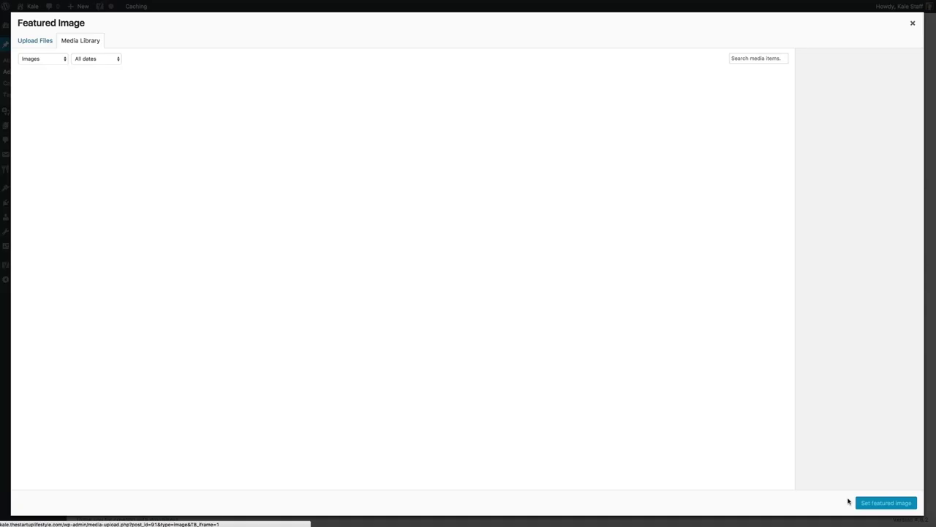
click(33, 40)
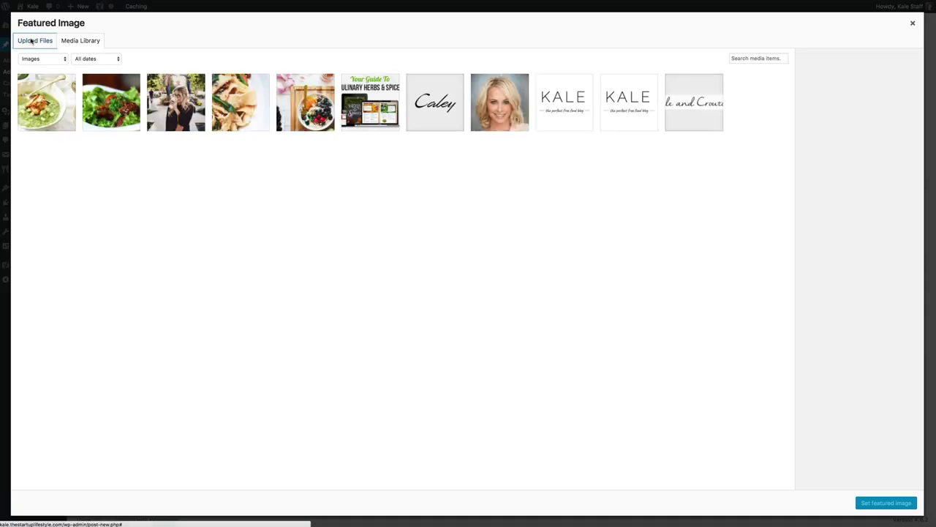
click(475, 230)
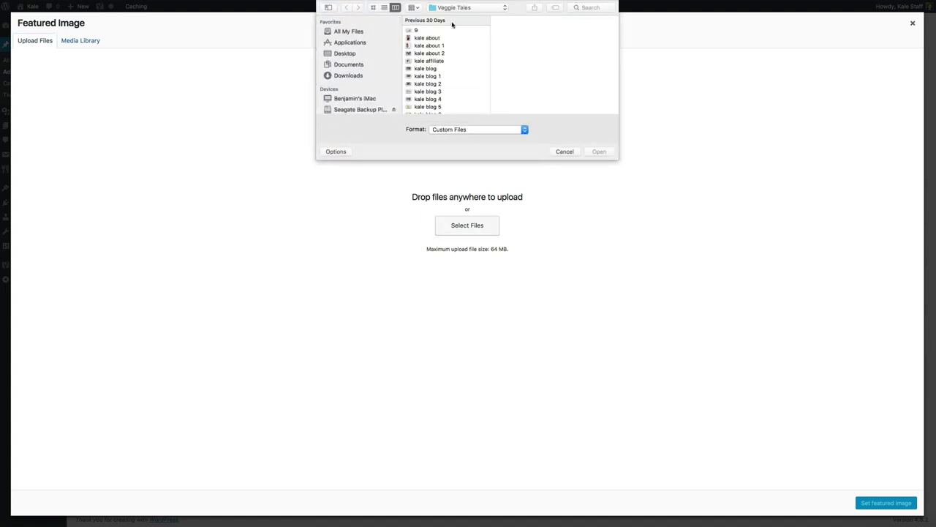
click(433, 91)
click(429, 99)
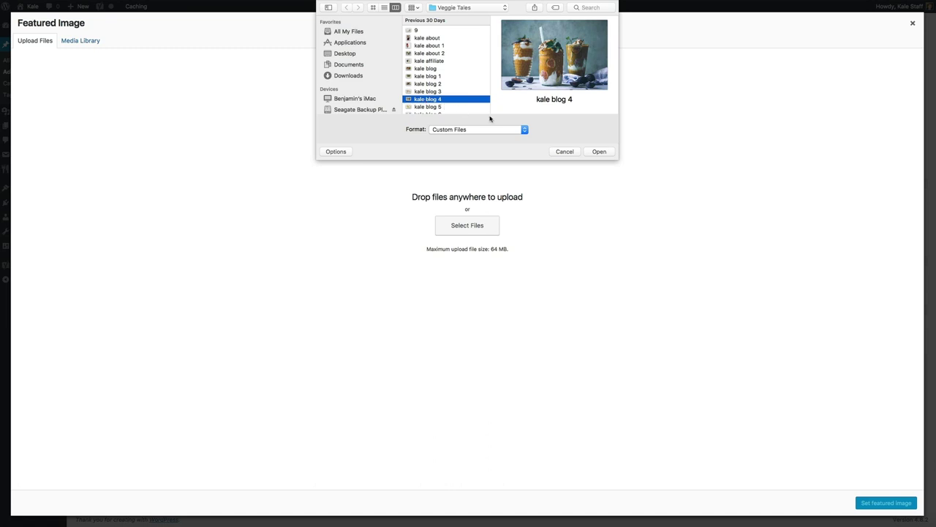
click(599, 152)
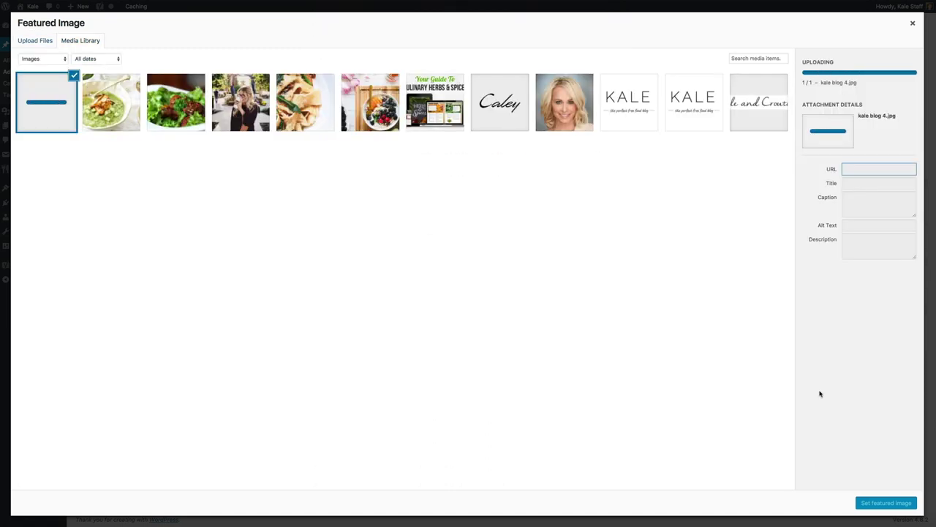
click(882, 503)
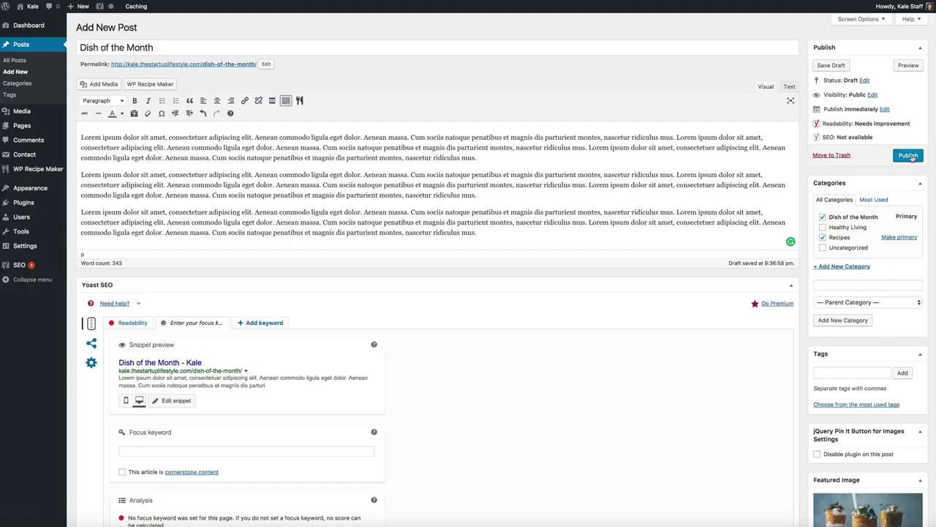
click(911, 156)
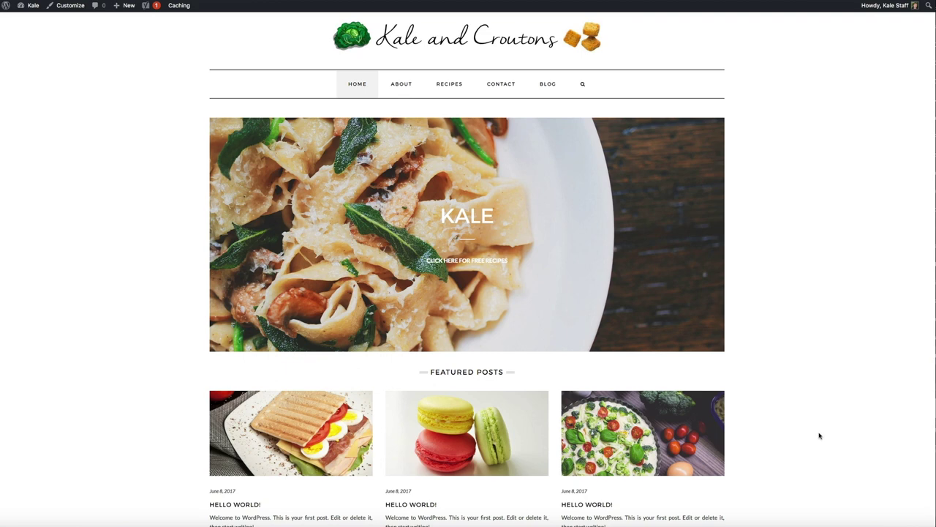
scroll(819, 435, down, 5)
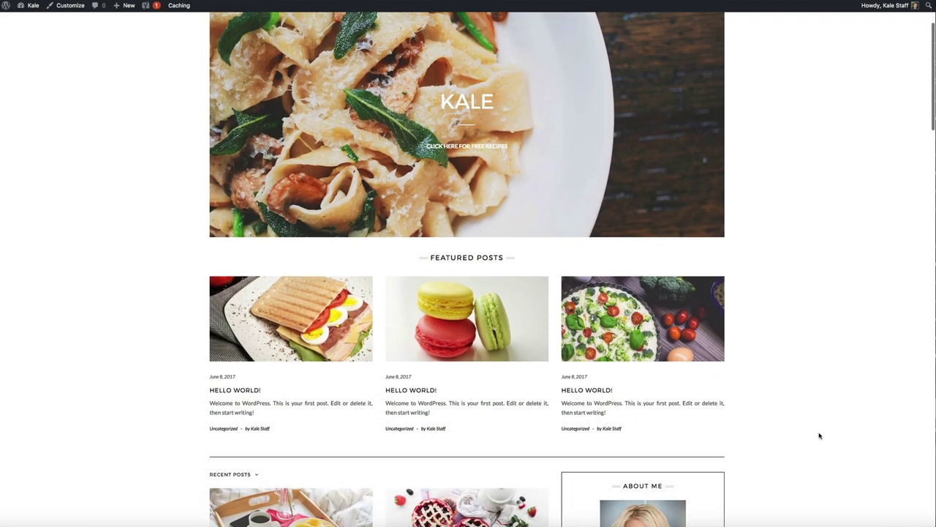
scroll(819, 435, down, 5)
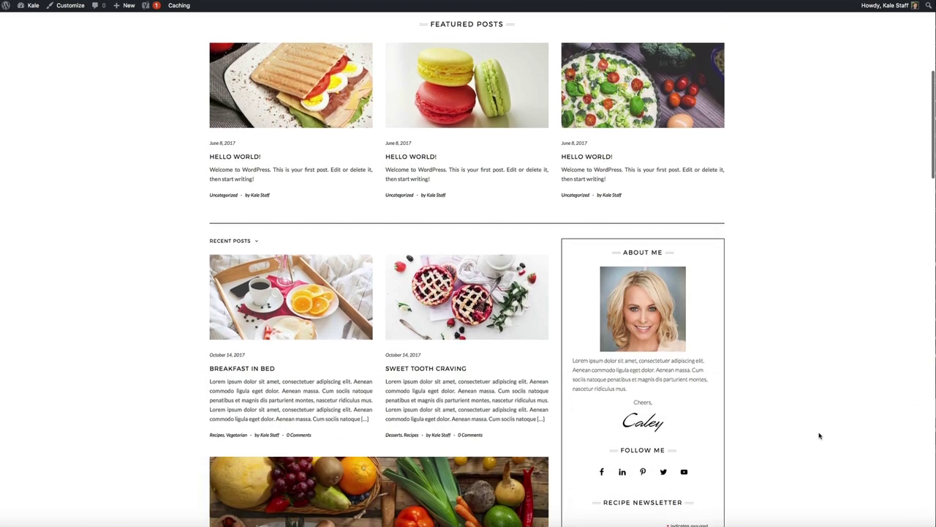
scroll(819, 435, down, 4)
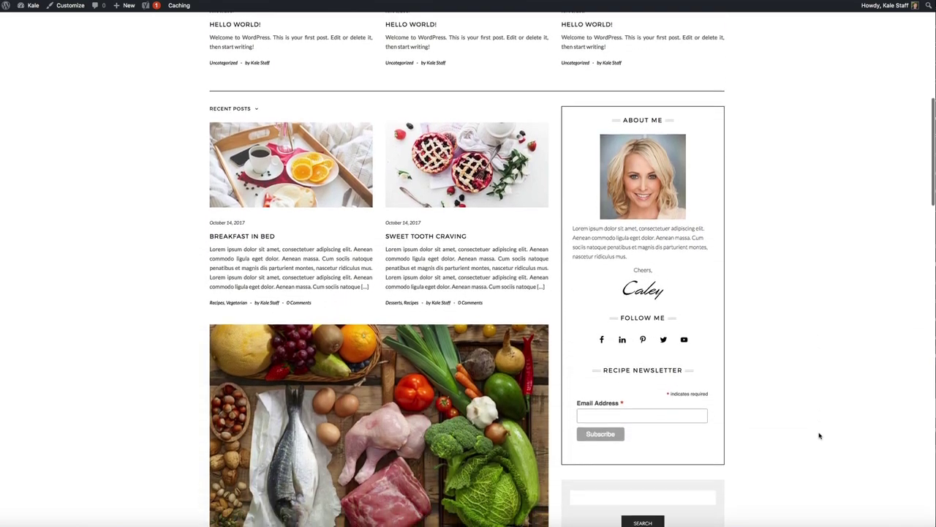
scroll(819, 435, down, 4)
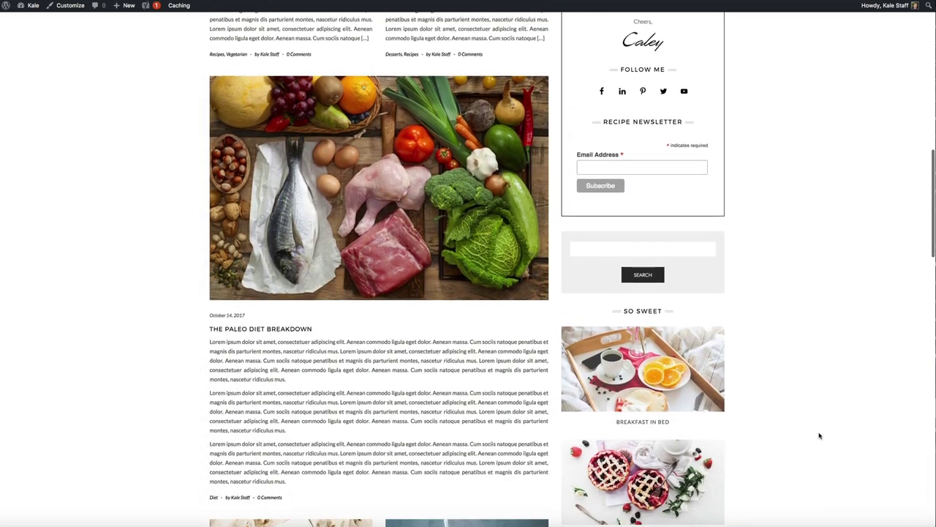
scroll(819, 435, down, 1)
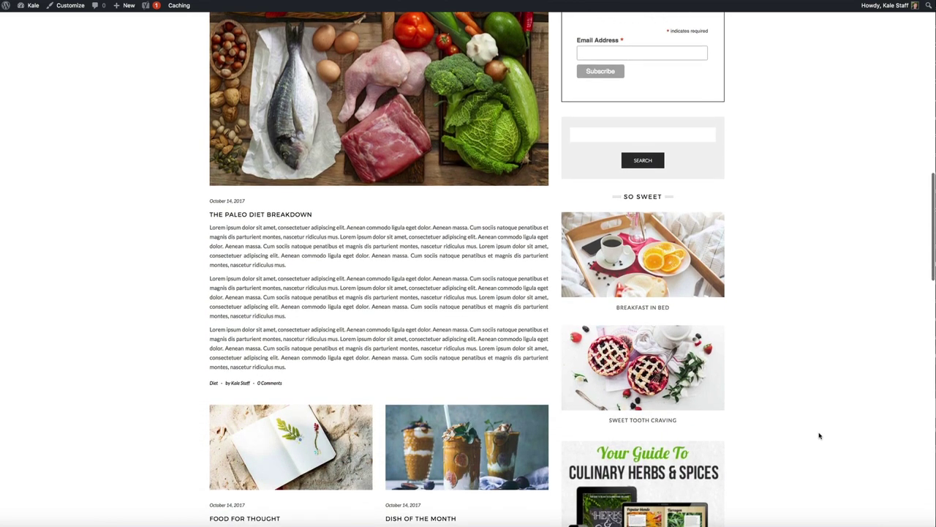
scroll(819, 435, down, 5)
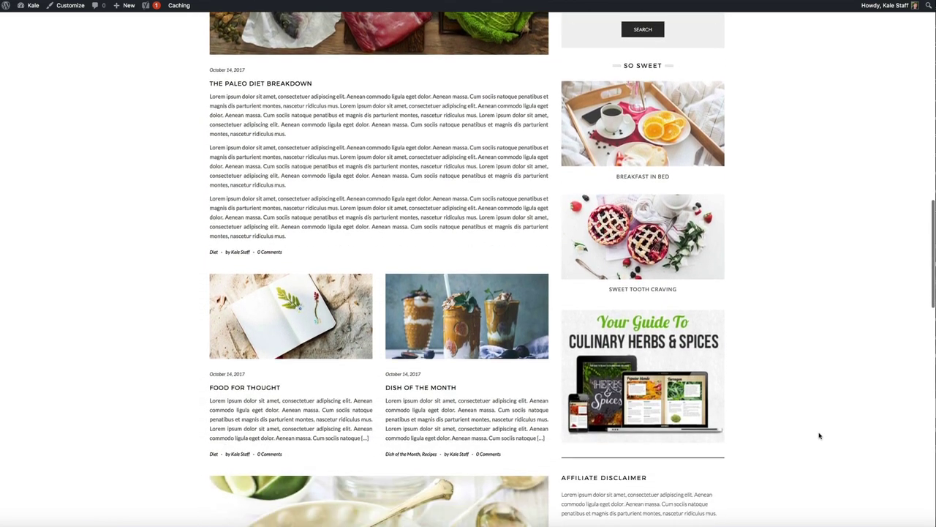
scroll(819, 436, down, 12)
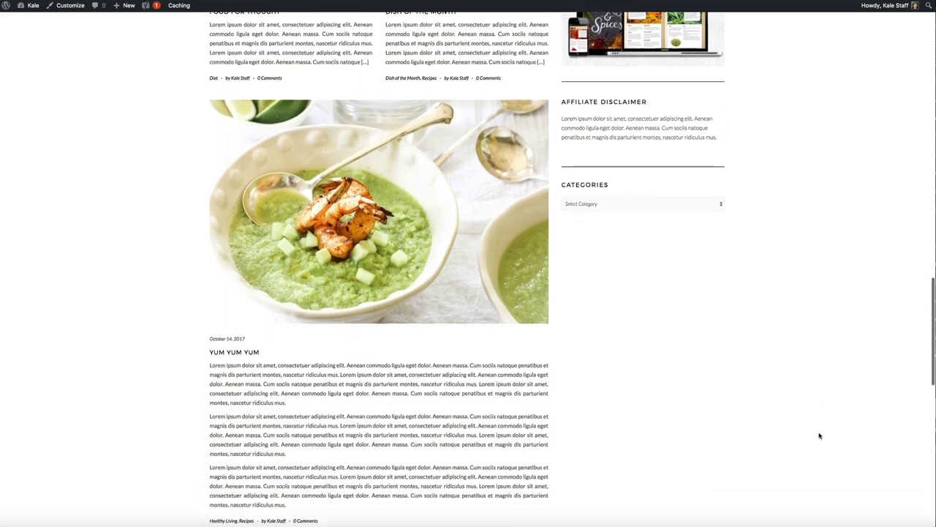
scroll(819, 436, down, 4)
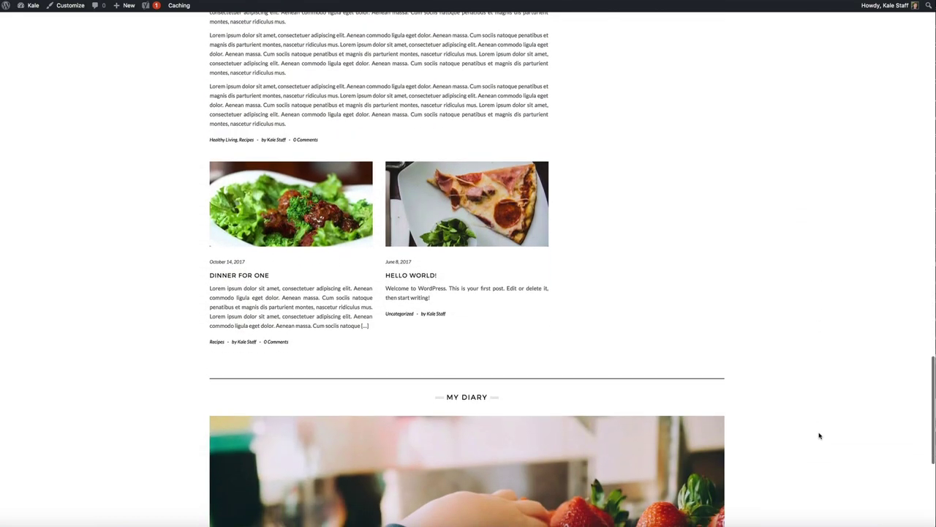
scroll(819, 435, down, 7)
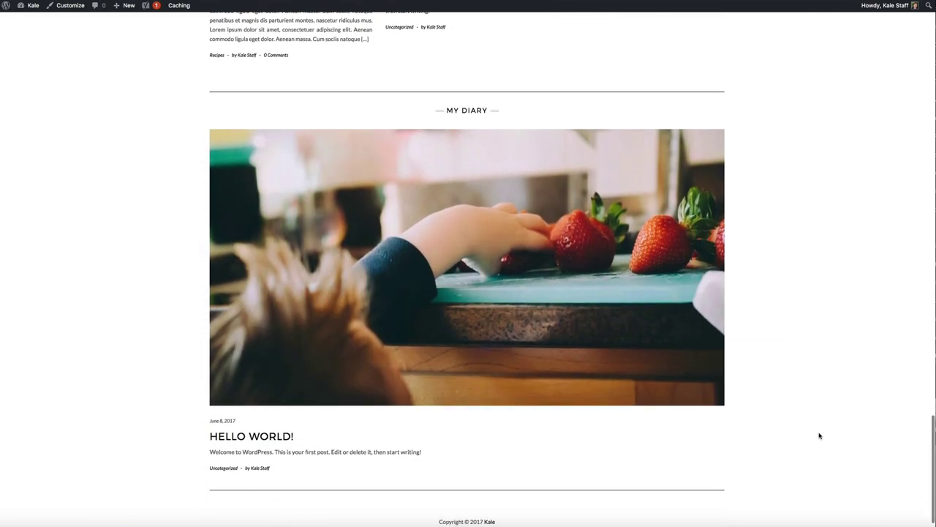
scroll(820, 435, up, 16)
scroll(820, 436, up, 20)
scroll(819, 436, up, 9)
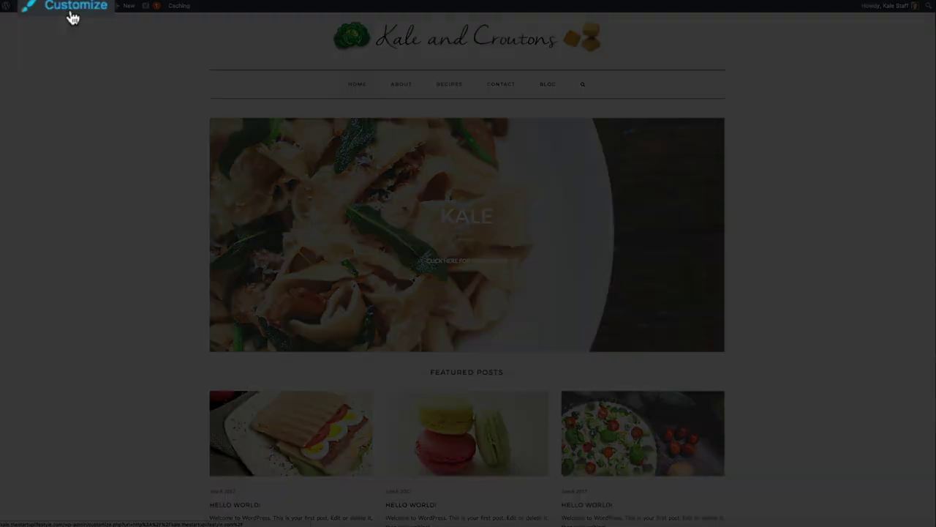
Open the Customizer's Front Page > Featured Posts settings
click(73, 17)
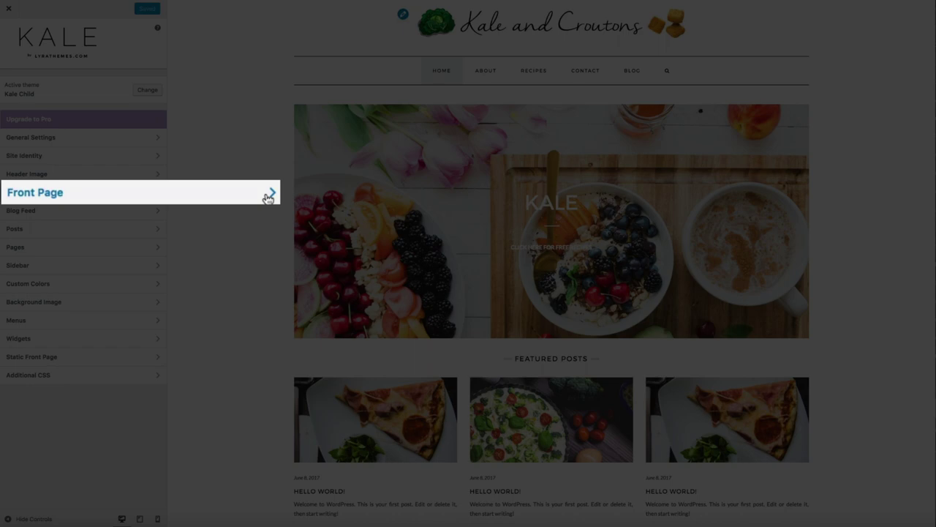
click(155, 194)
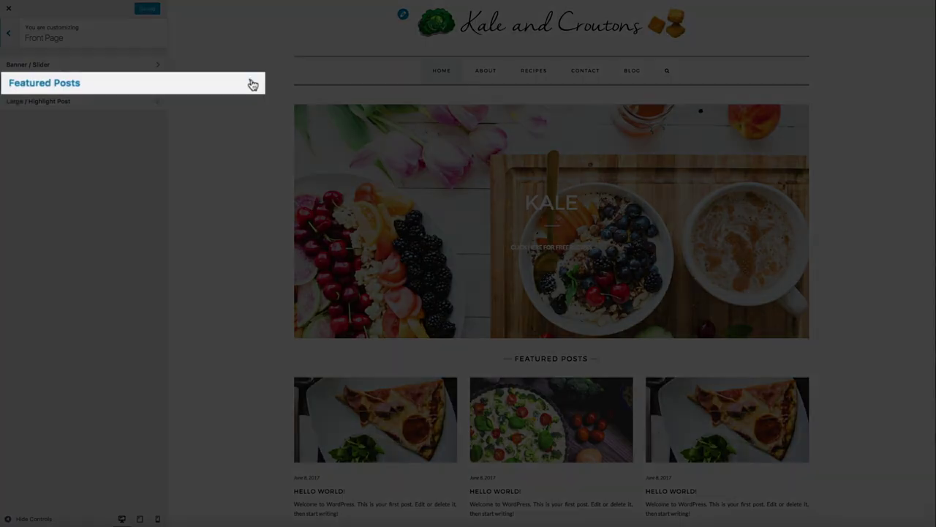
click(158, 83)
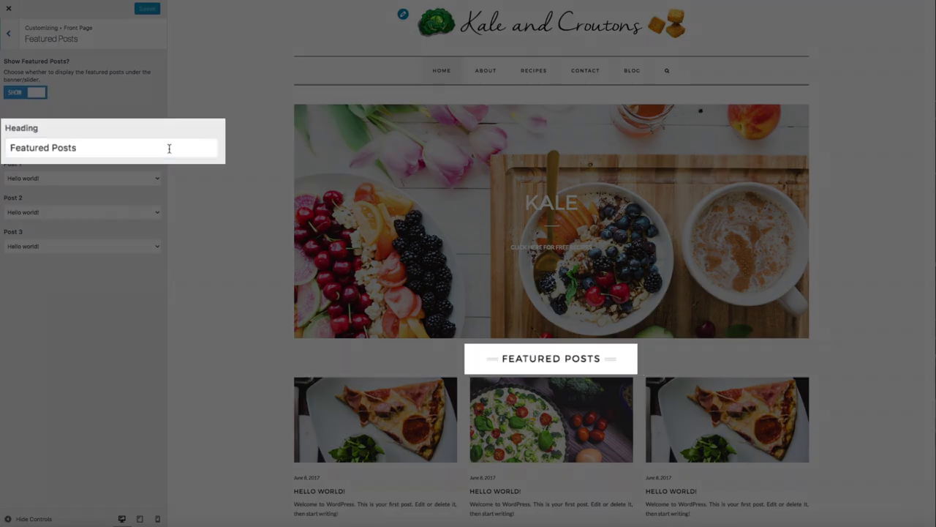
Head Featured Posts 'New Treats' with Paleo Diet Breakdown, Dish of the Month, Breakfast in Bed, and publish
triple_click(125, 145)
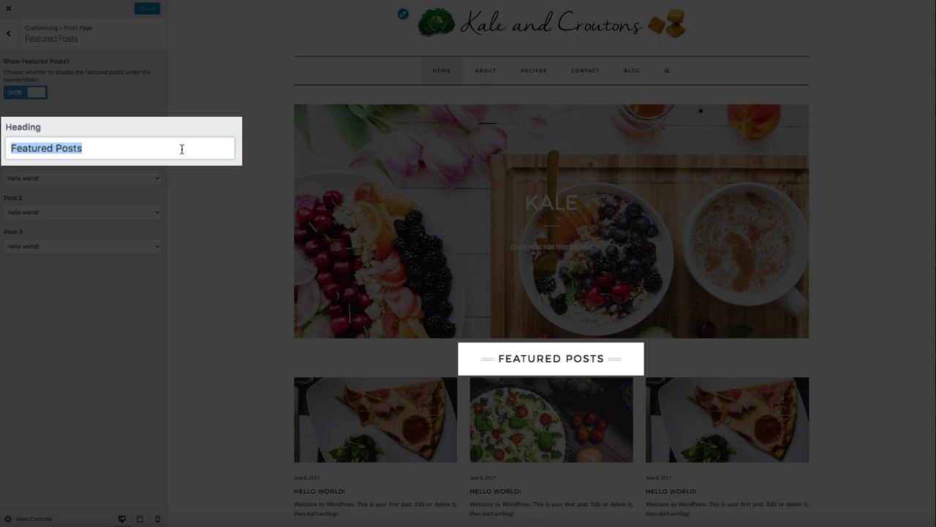
text(New Treats)
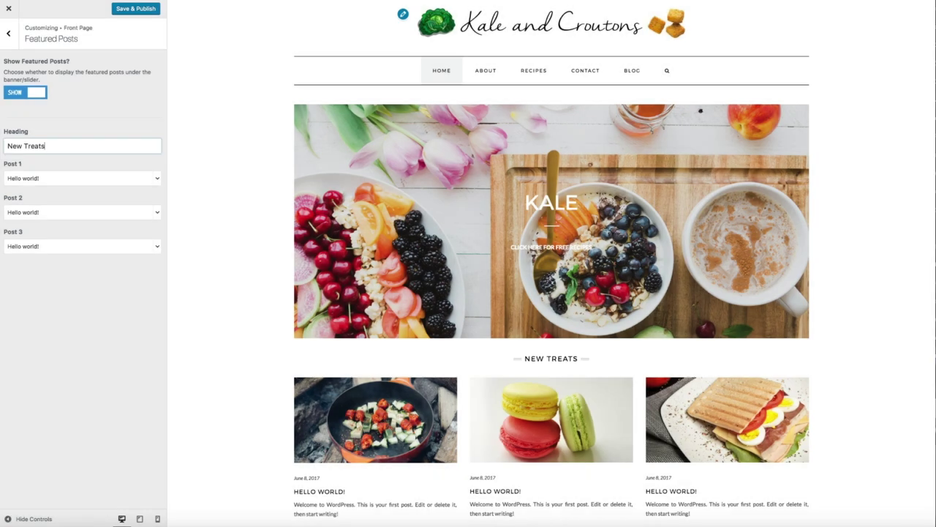
click(156, 179)
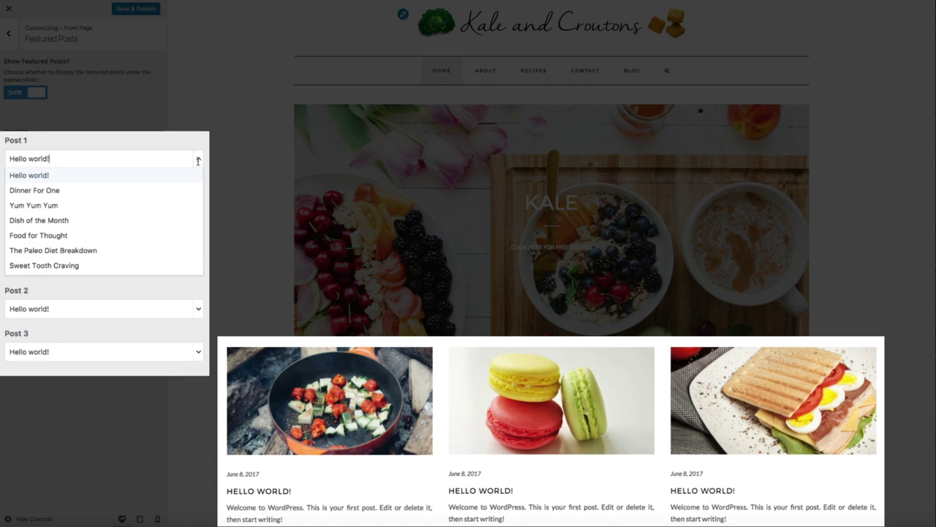
click(164, 253)
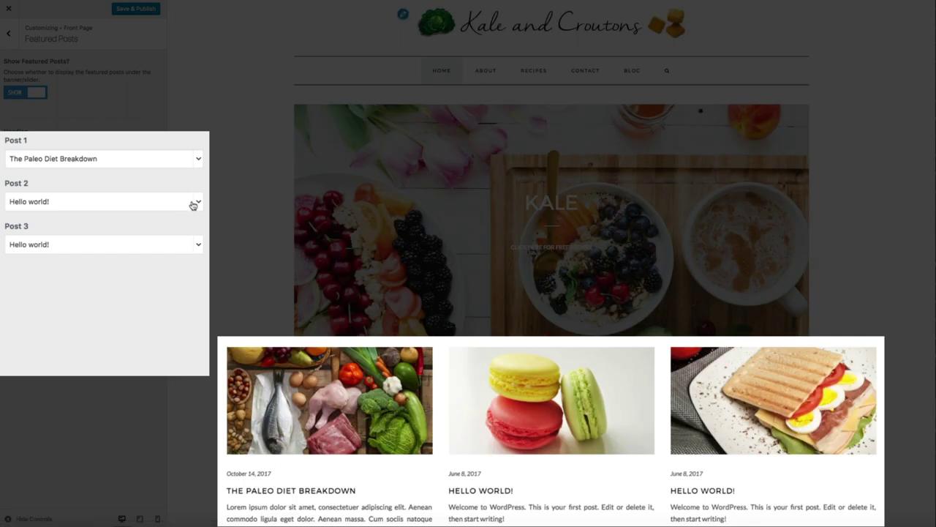
click(196, 203)
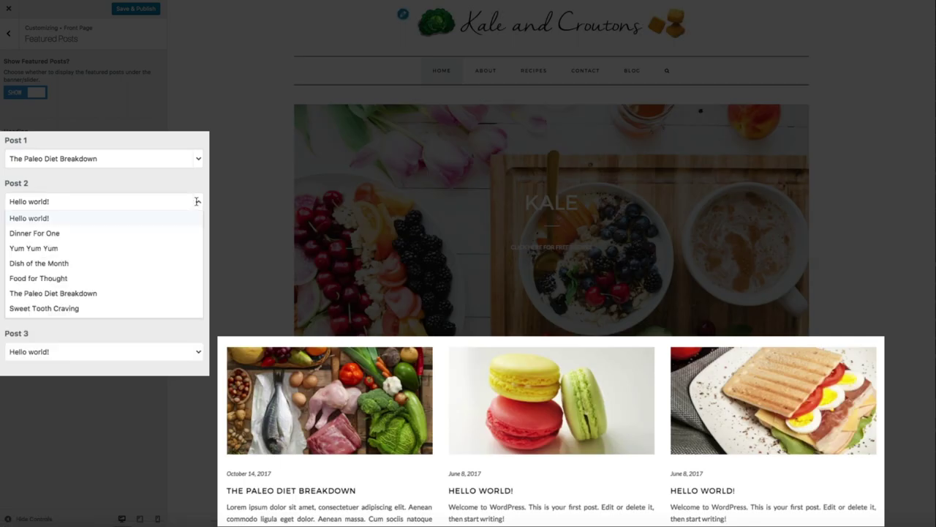
click(147, 262)
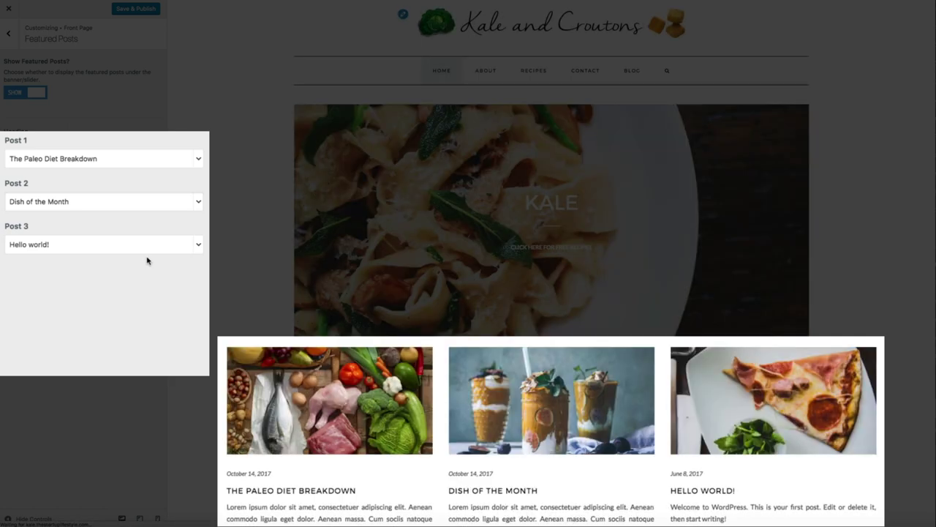
click(196, 244)
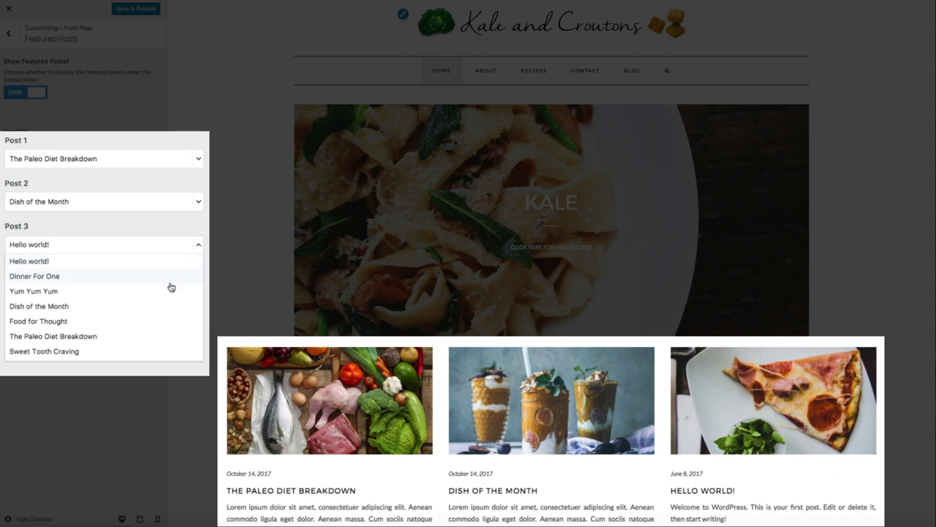
scroll(151, 333, down, 1)
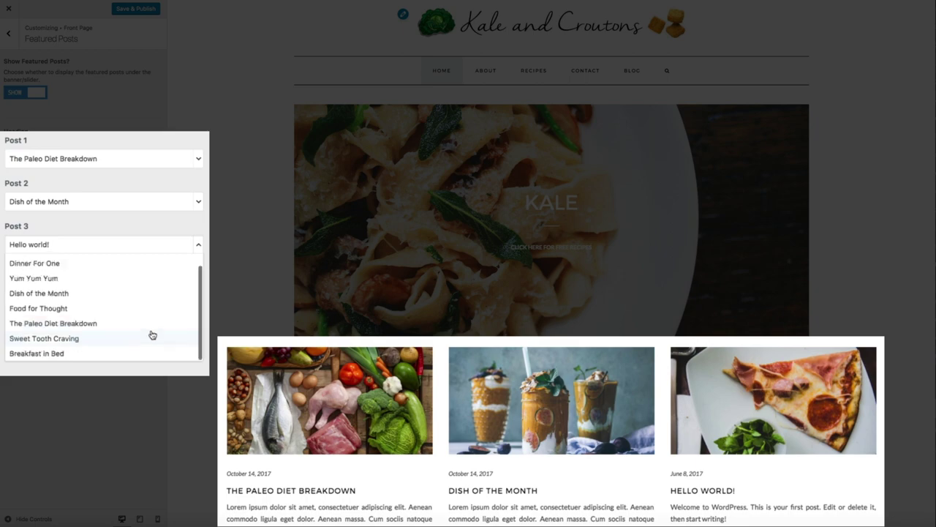
click(105, 354)
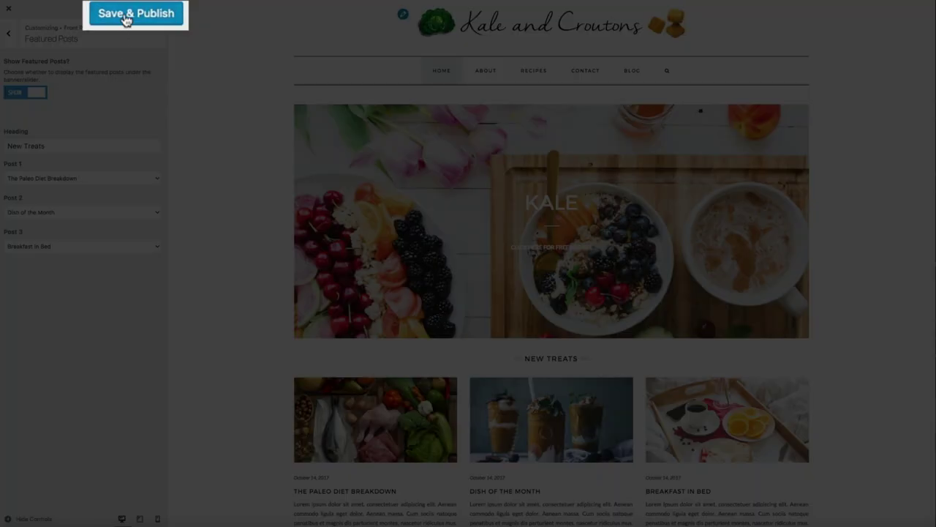
click(126, 19)
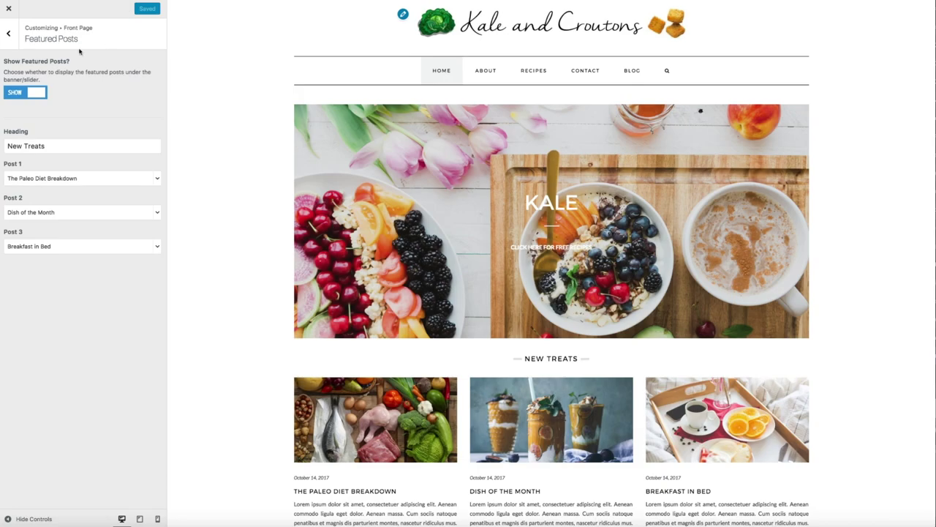
click(6, 35)
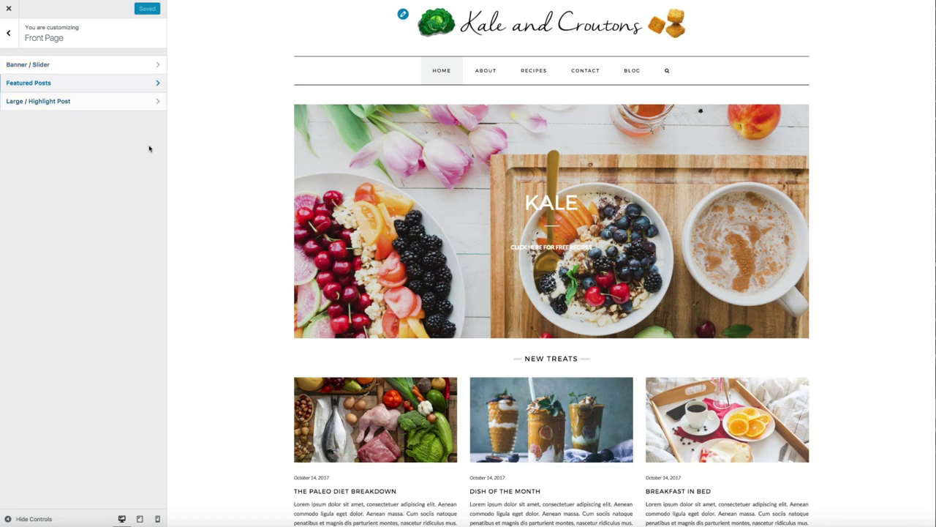
scroll(460, 322, down, 6)
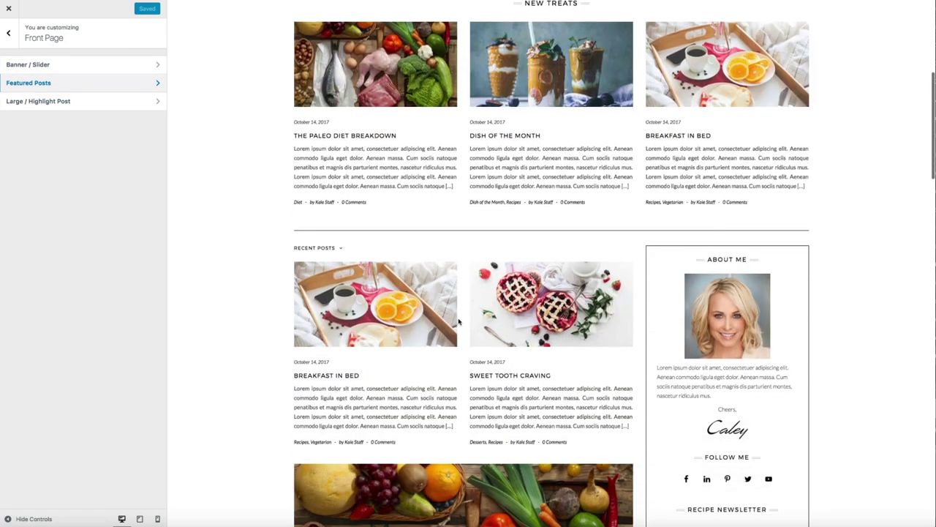
scroll(460, 322, down, 13)
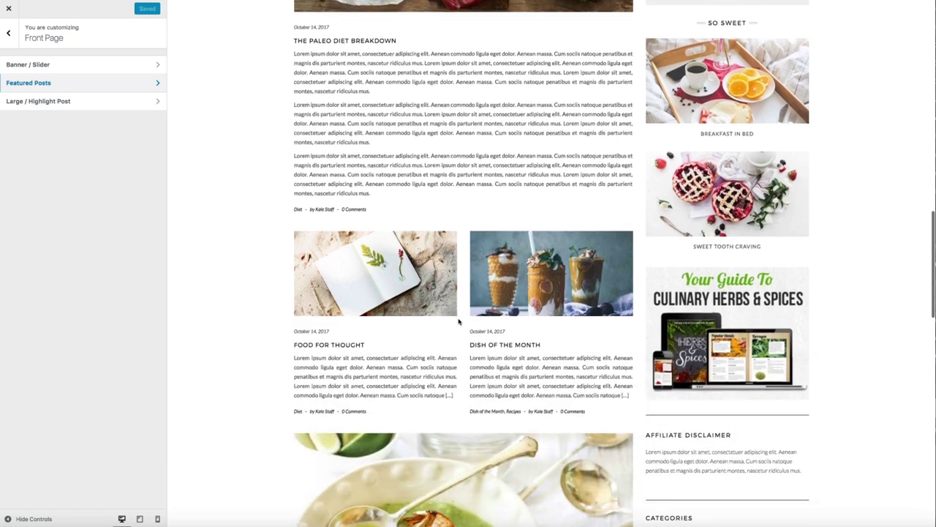
scroll(460, 322, down, 9)
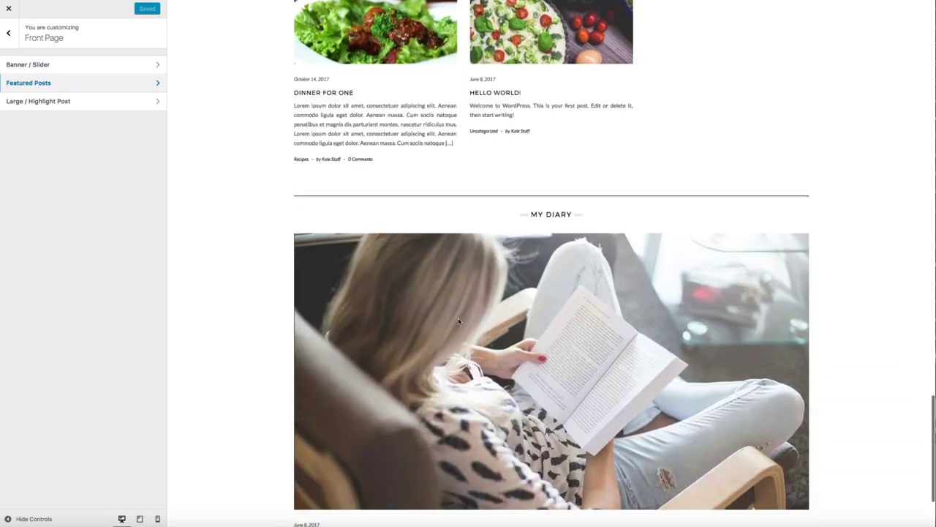
scroll(460, 322, down, 1)
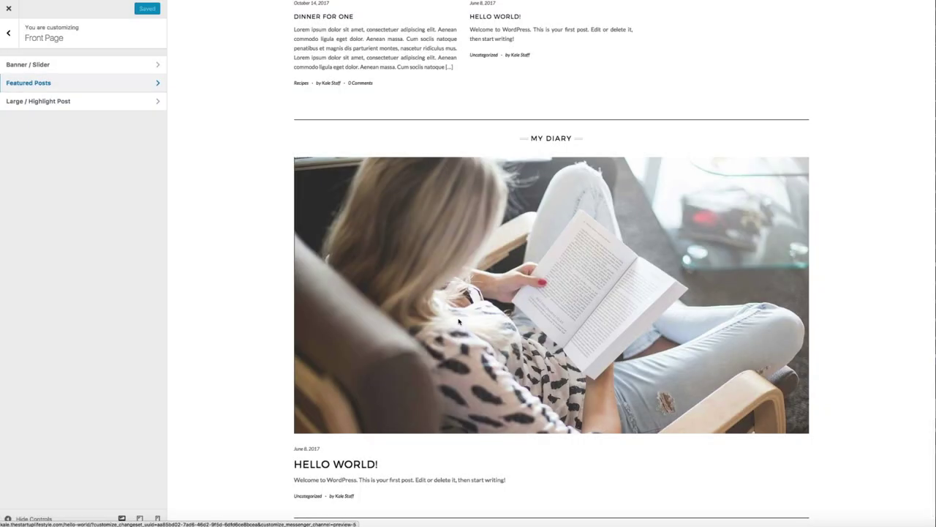
Retitle the Large / Highlight Post section 'Food For Thought', feature the Food for Thought post, and publish
click(158, 101)
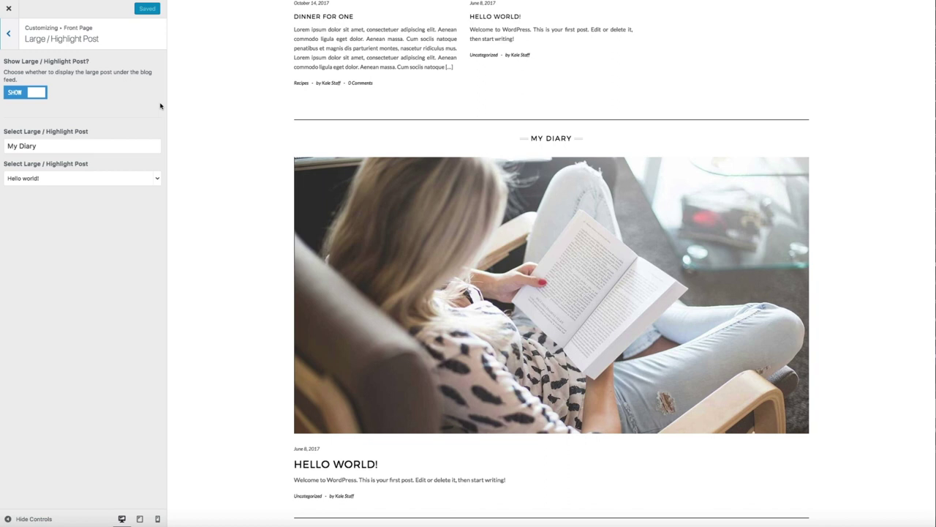
click(126, 144)
key(ctrl+a)
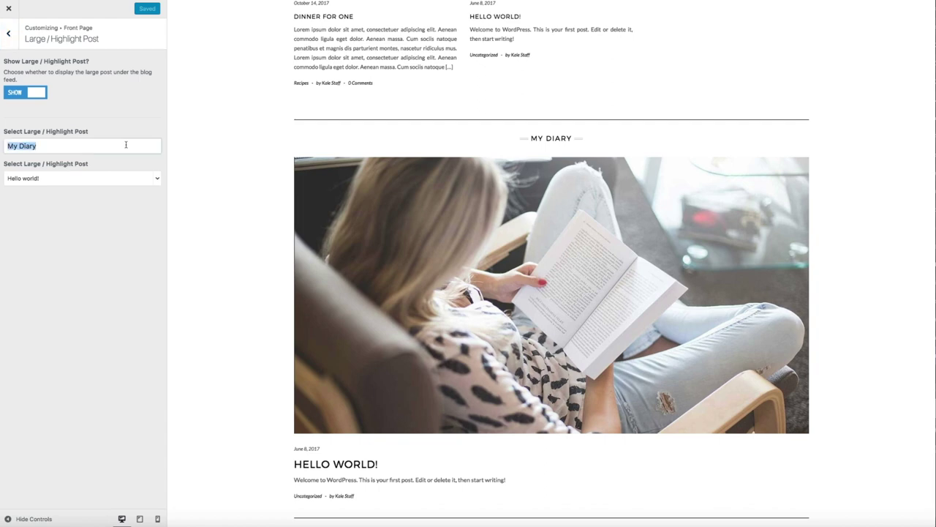
text(Food For T)
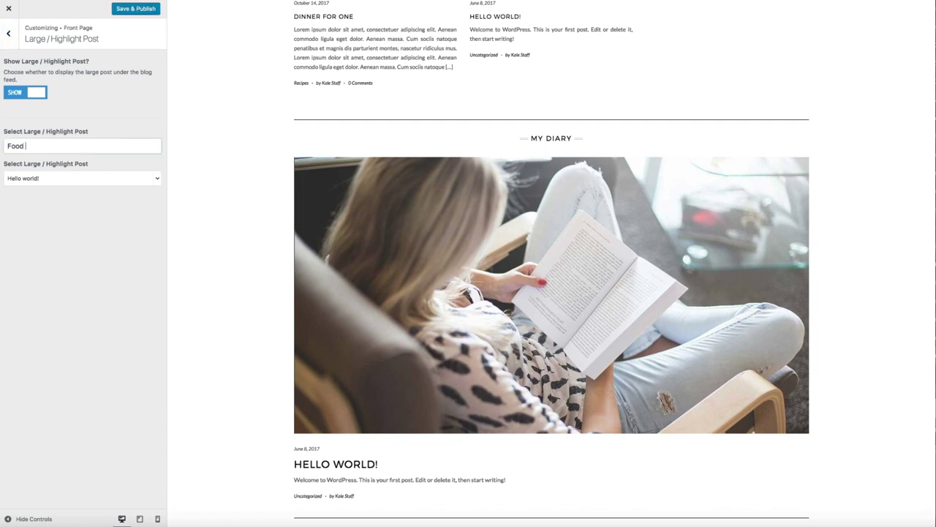
text(hought)
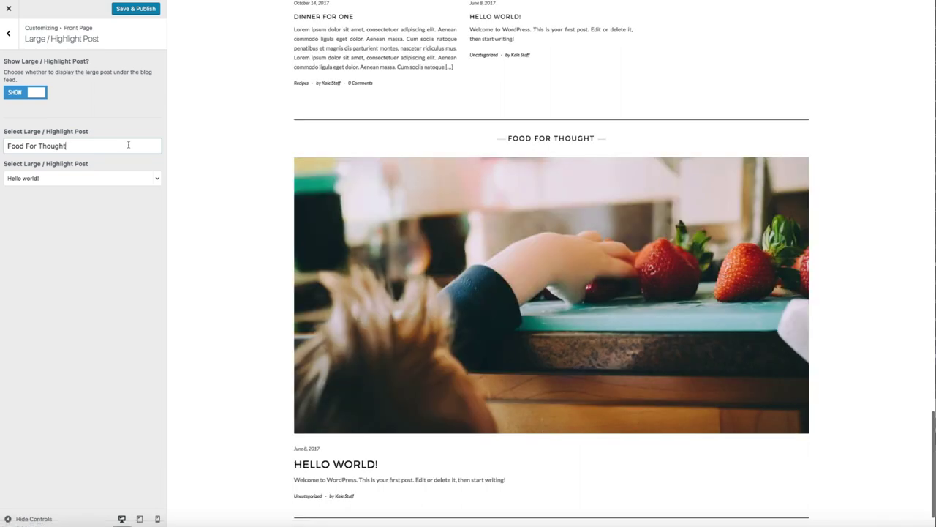
click(157, 180)
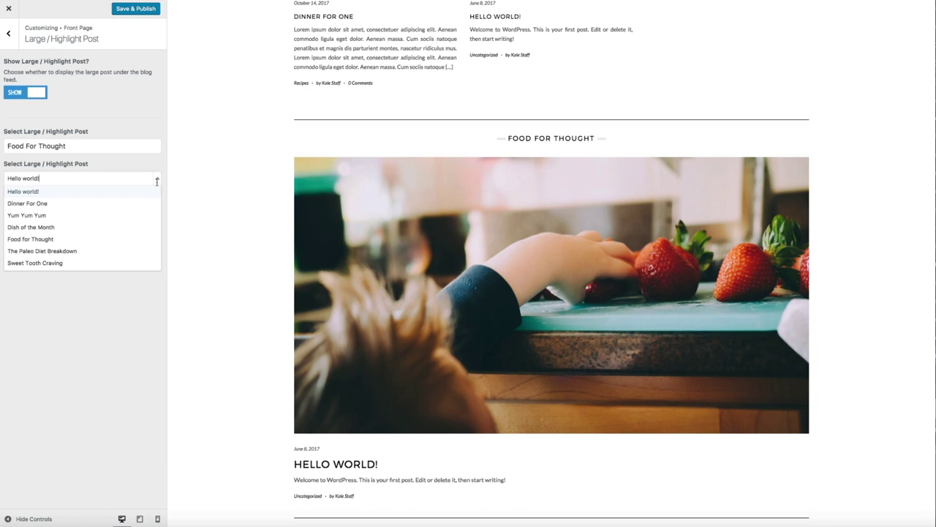
click(131, 238)
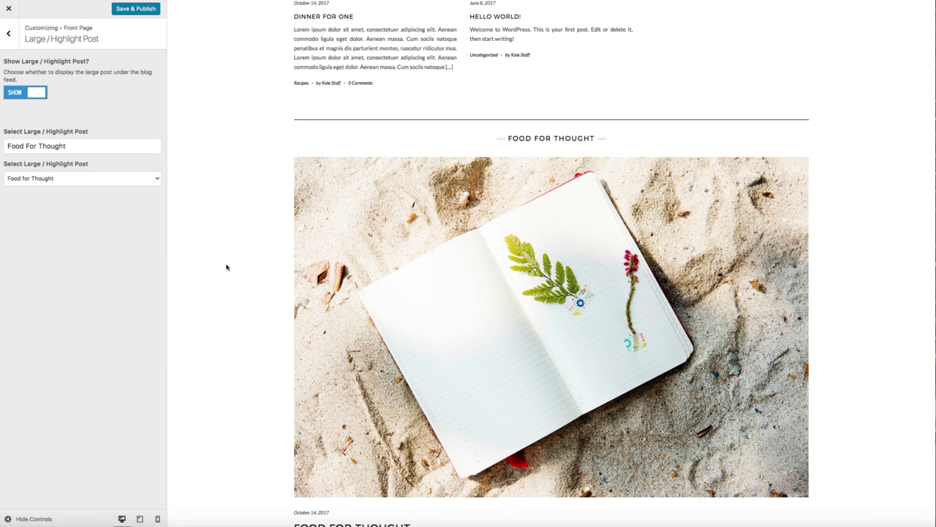
scroll(227, 267, down, 5)
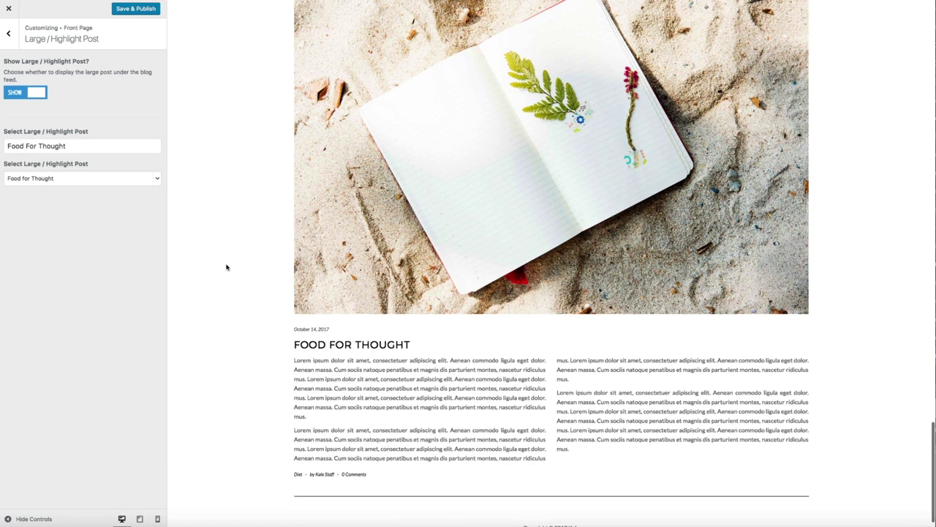
scroll(227, 267, up, 2)
scroll(227, 267, up, 1)
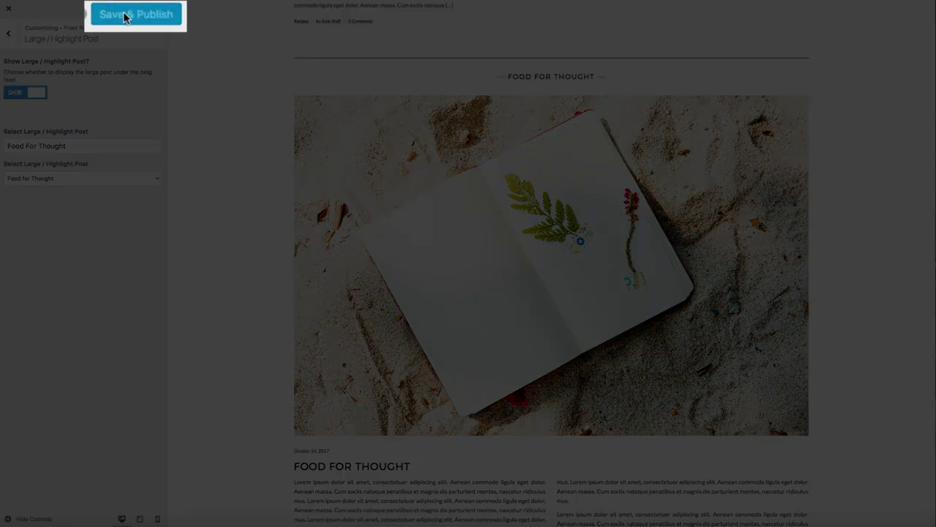
click(130, 9)
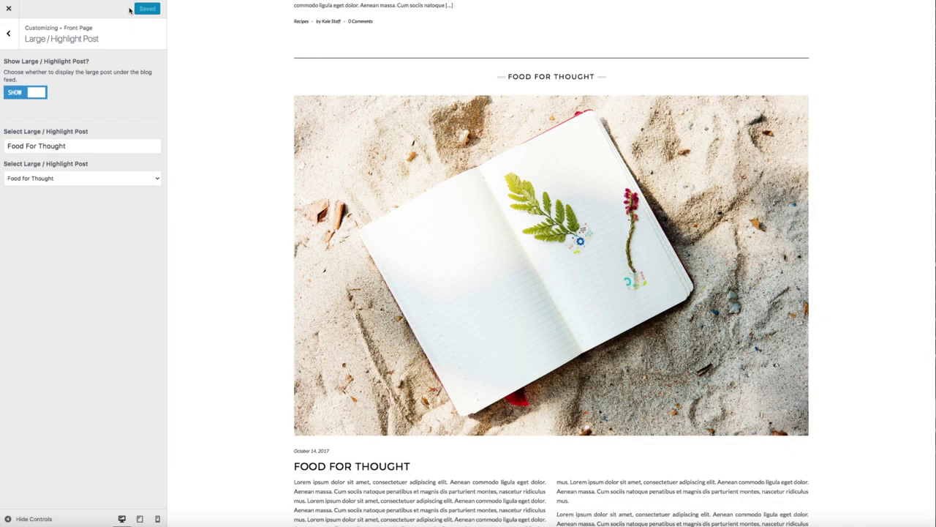
Close the Customizer to view the live homepage, then reopen Customize from the admin bar
click(10, 10)
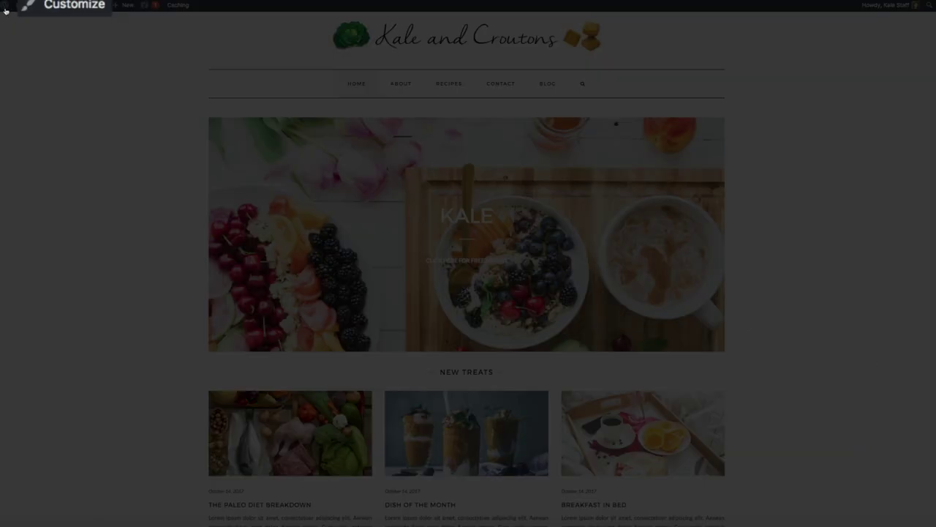
click(49, 11)
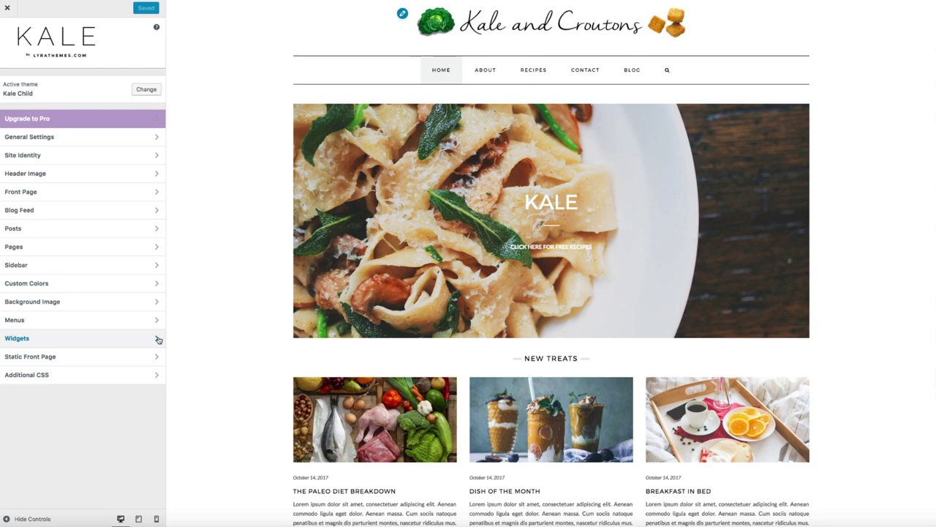
Expand the So Sweet recent-posts widget settings in the Customizer's Sidebar - Default widgets
click(156, 338)
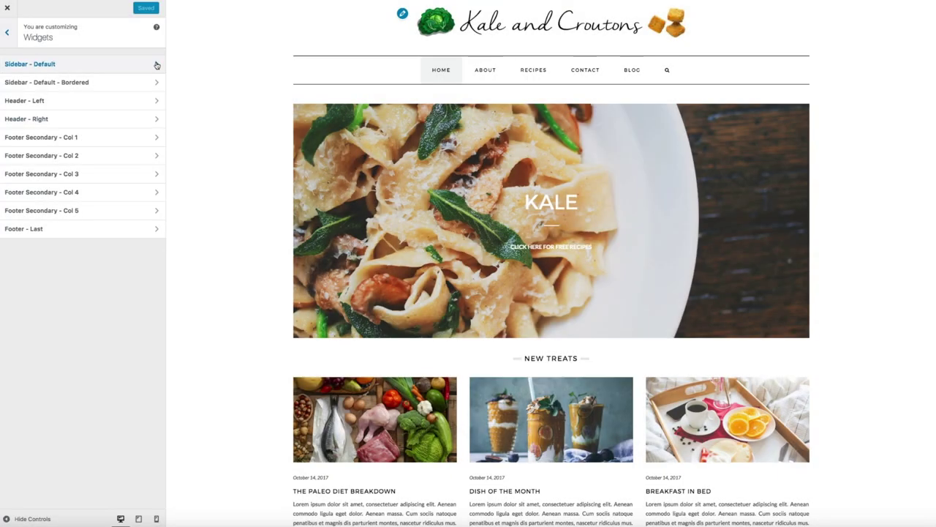
click(156, 64)
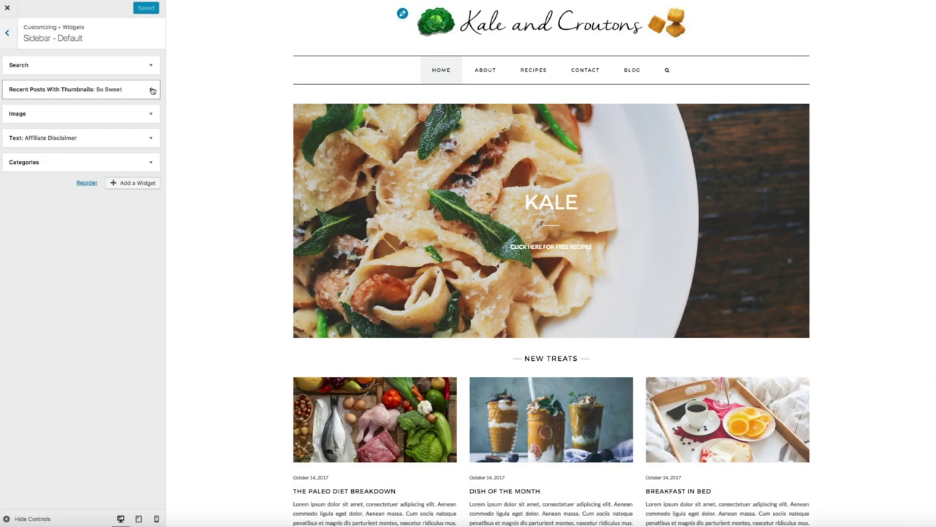
click(152, 89)
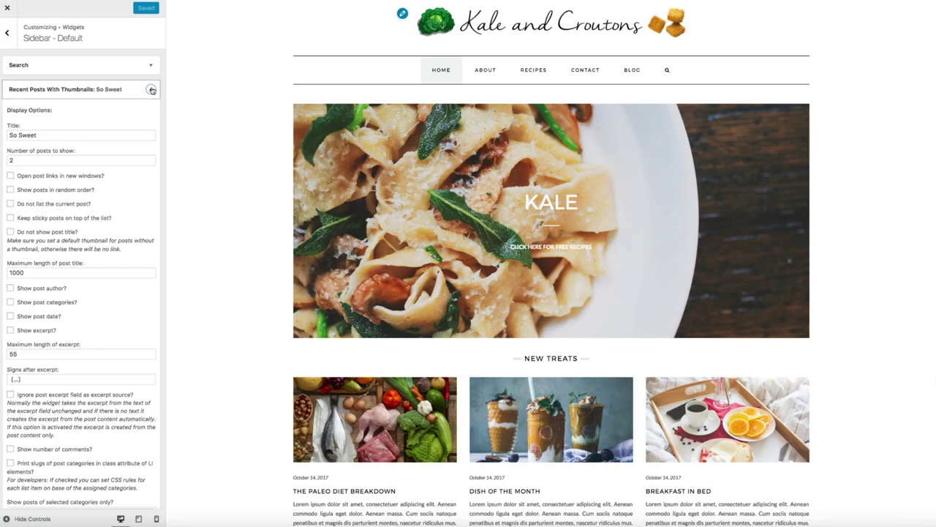
scroll(665, 388, down, 5)
scroll(662, 390, down, 10)
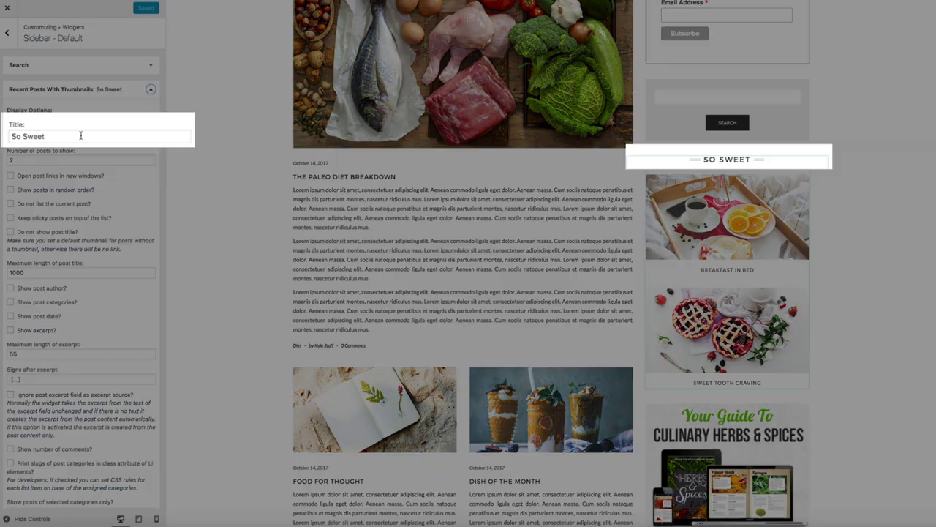
Change the sidebar widget's title from 'So Sweet' to 'Sweet Treats'
triple_click(82, 134)
text(Sweet Trea)
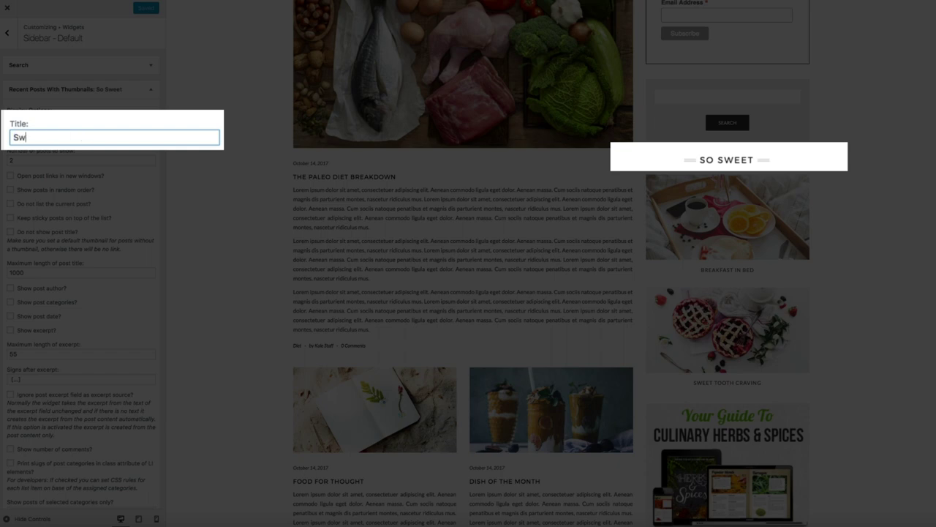
text(ts)
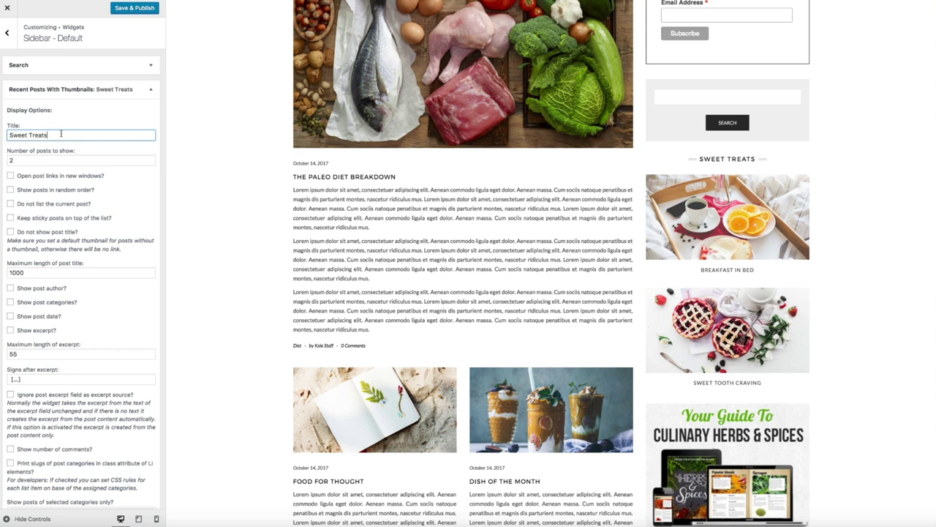
scroll(60, 134, down, 5)
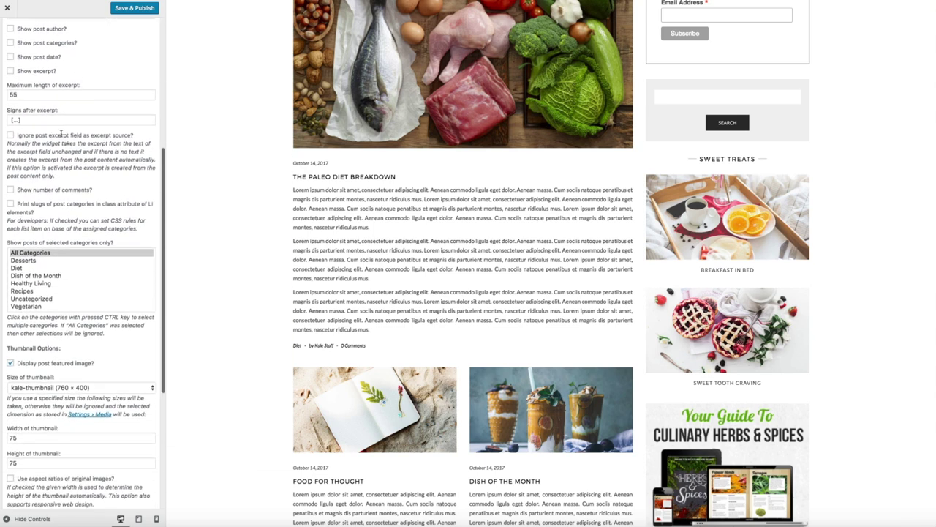
scroll(60, 134, down, 2)
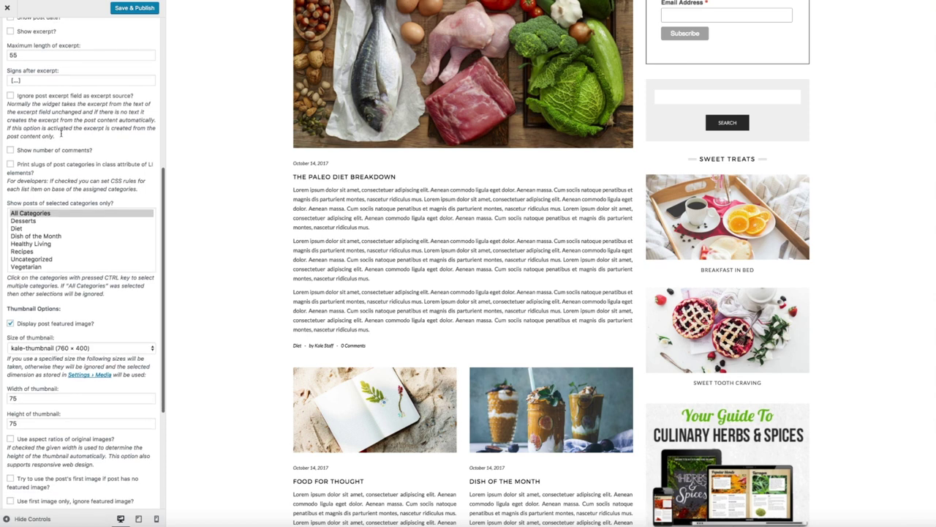
scroll(61, 134, down, 1)
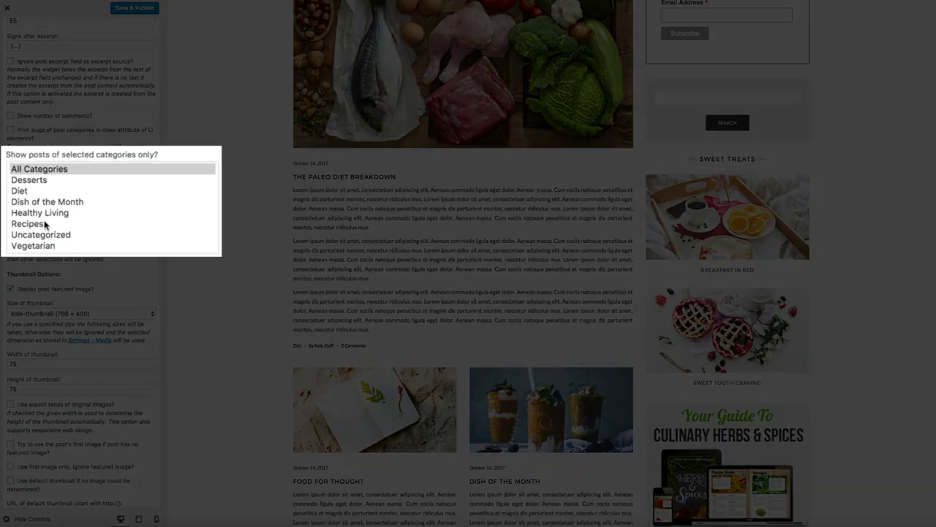
Limit the widget to Recipes posts and settle on kale-thumbnail (760 × 400) thumbnails
click(47, 225)
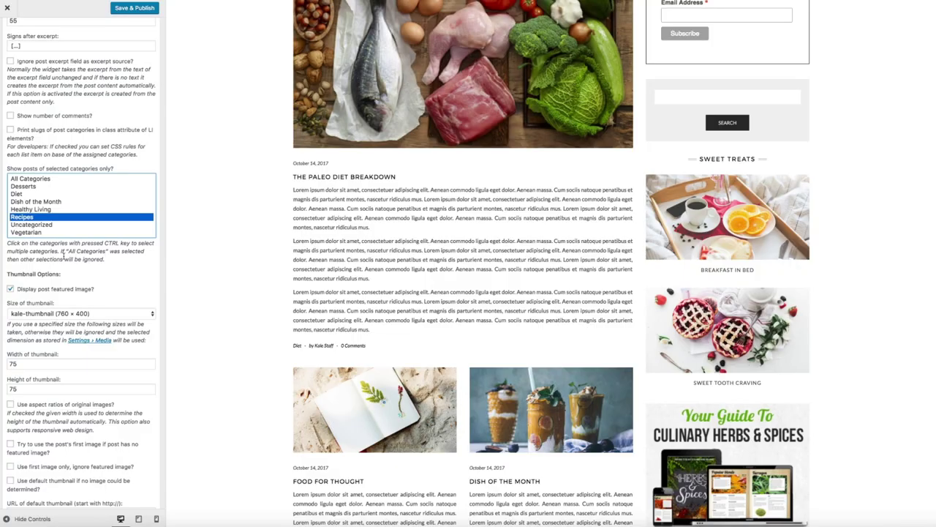
click(152, 314)
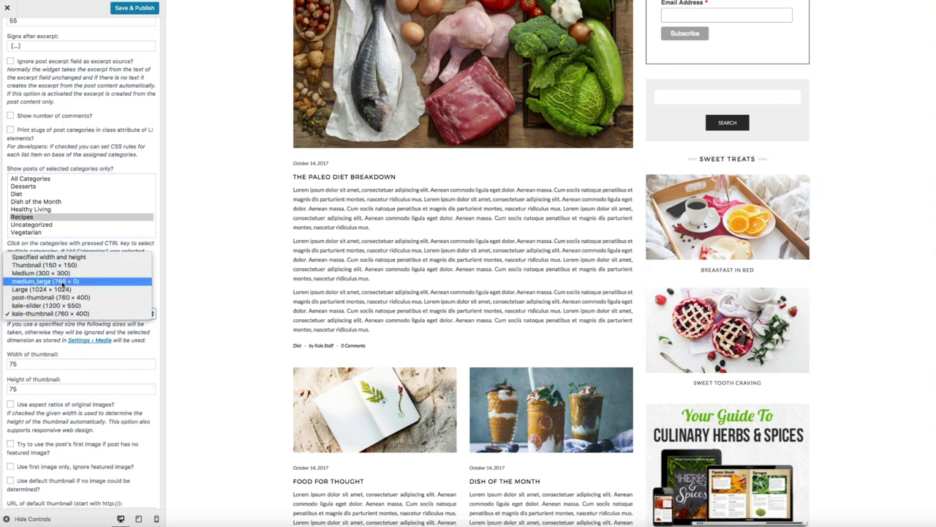
click(63, 290)
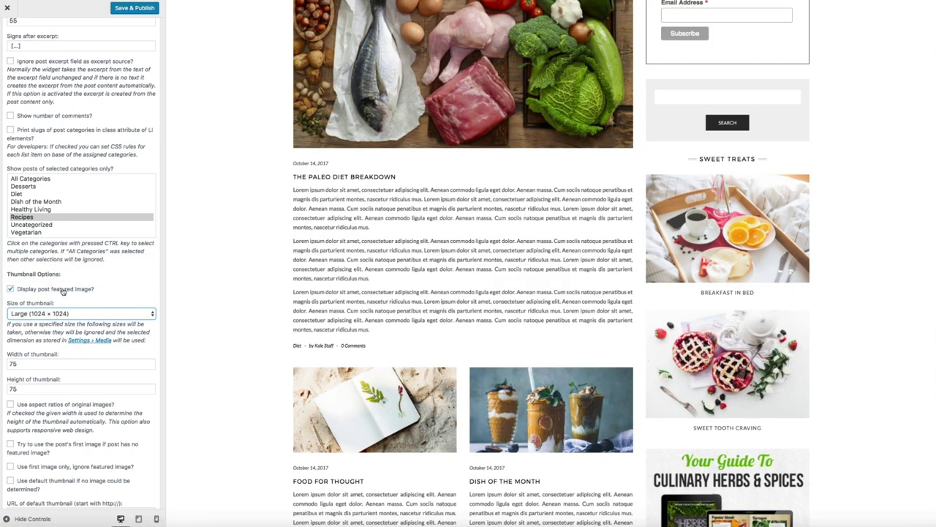
click(142, 316)
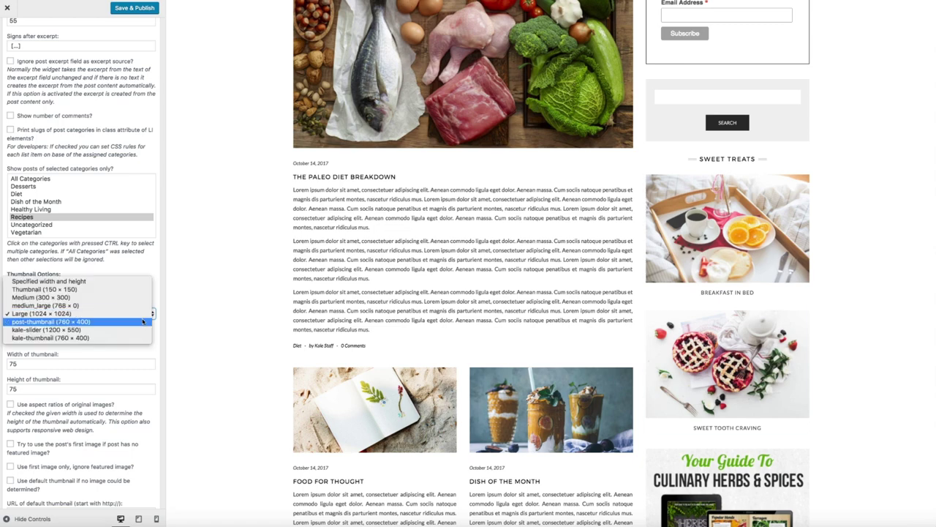
click(84, 297)
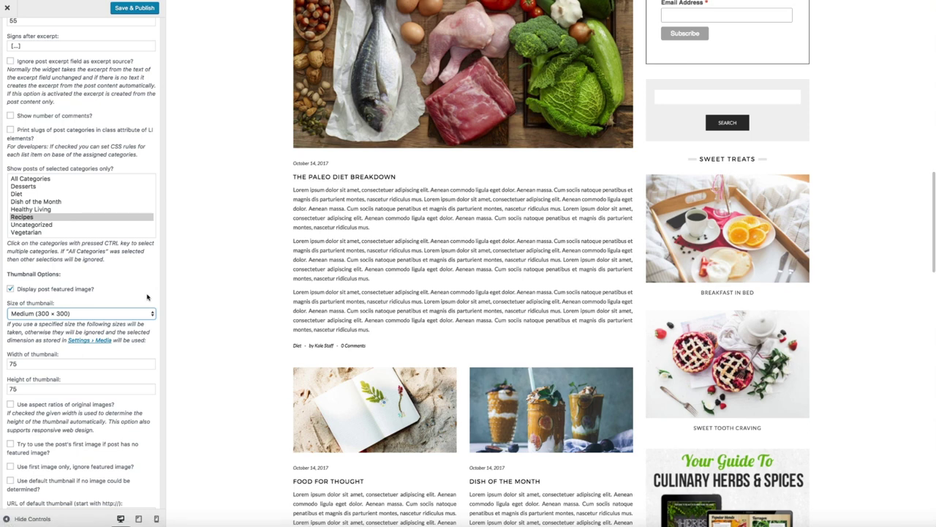
click(153, 315)
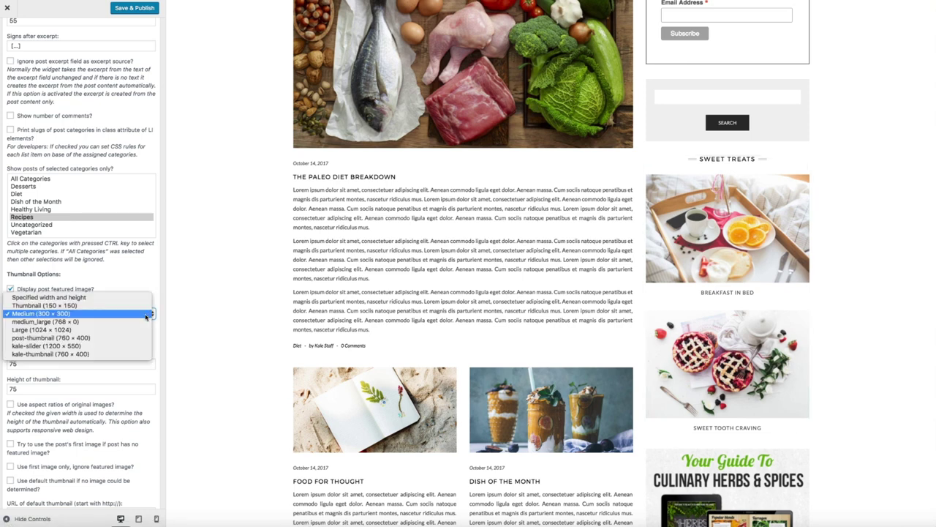
click(110, 354)
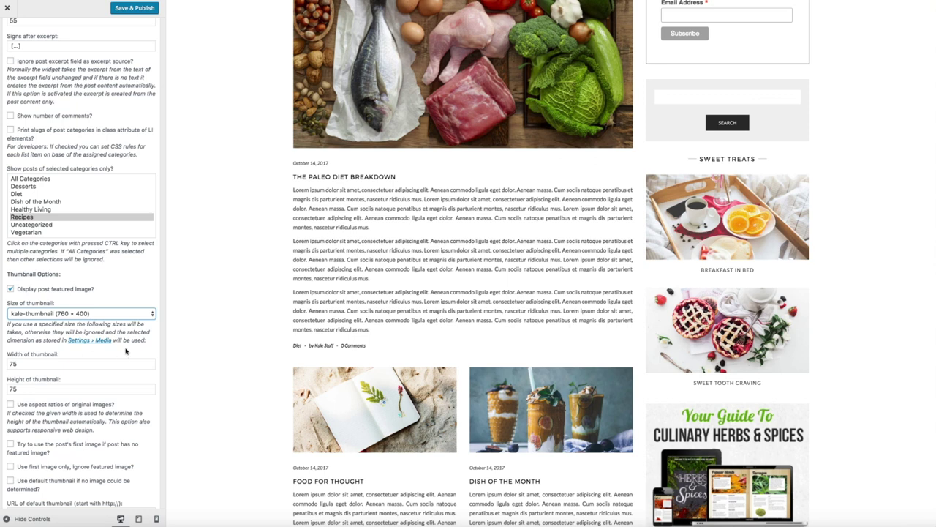
scroll(125, 351, down, 3)
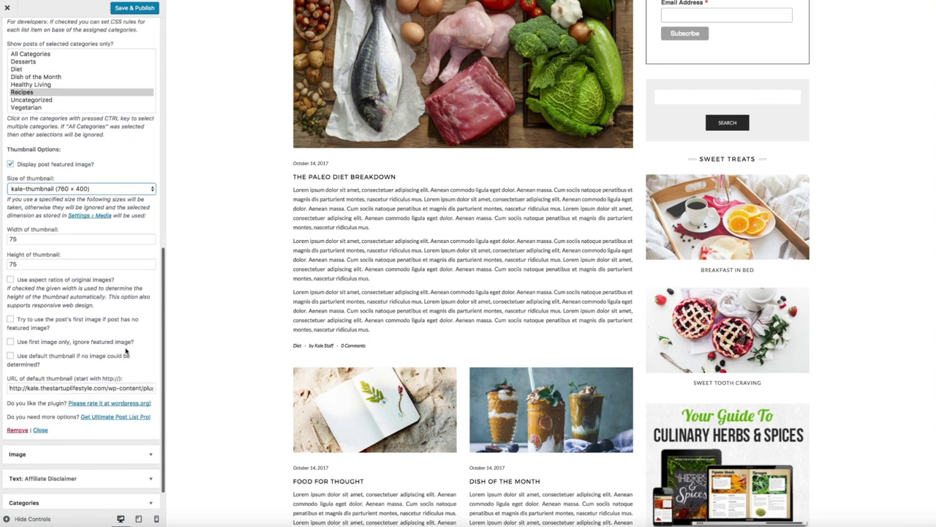
scroll(125, 351, up, 10)
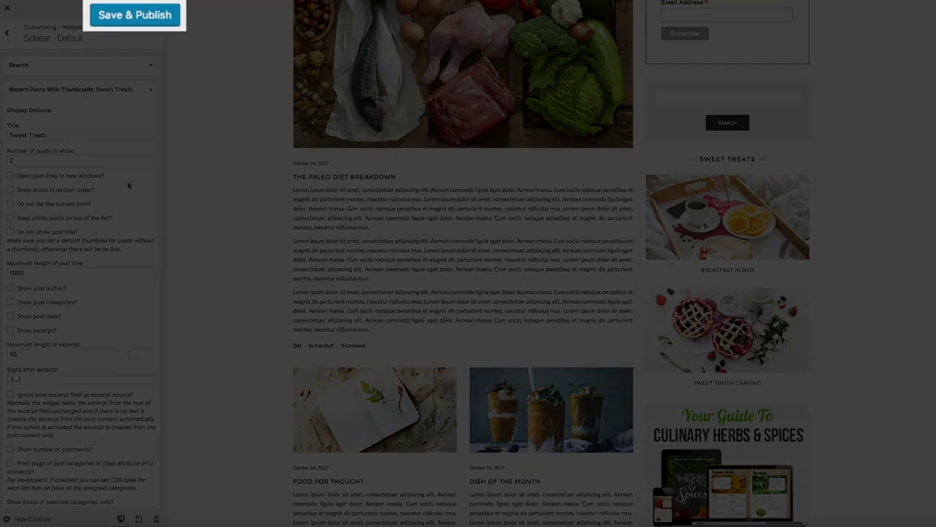
Publish the Sweet Treats widget changes and close the Customizer
click(138, 16)
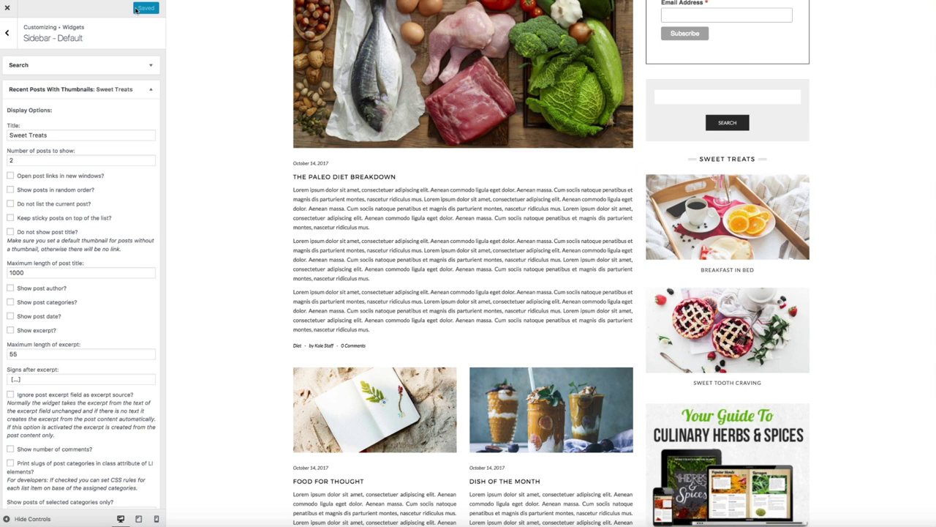
click(5, 10)
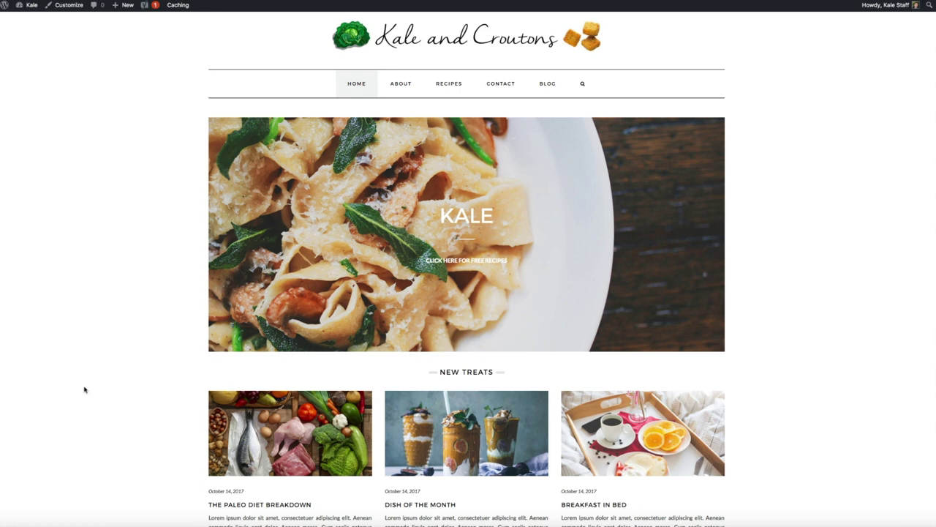
scroll(84, 389, down, 3)
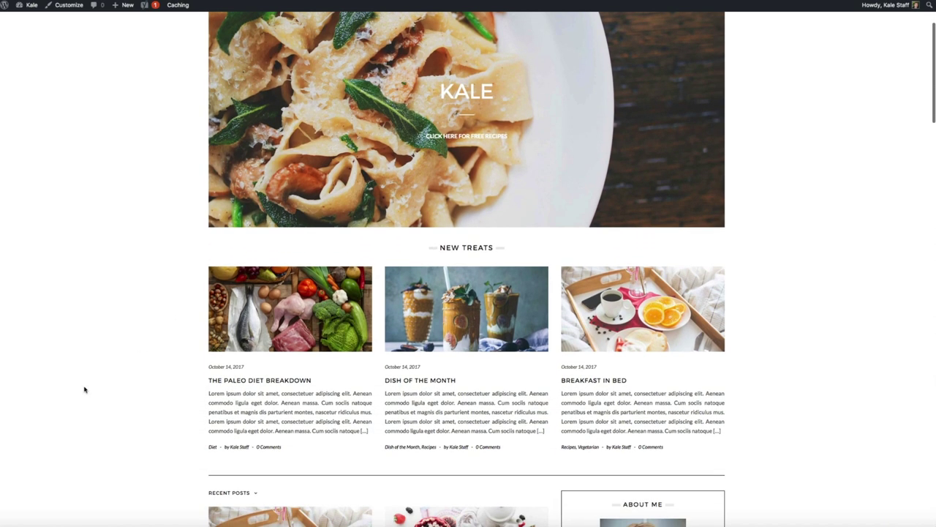
scroll(84, 389, down, 5)
scroll(84, 389, down, 5)
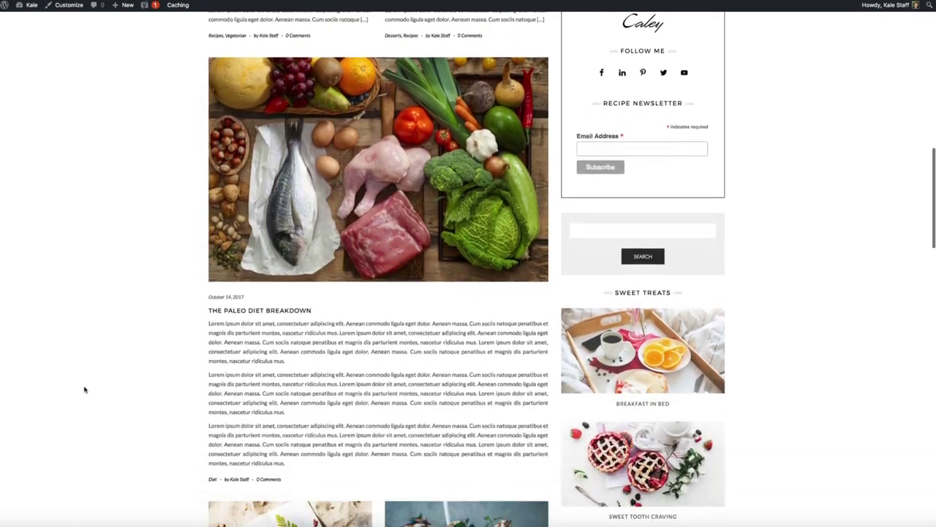
scroll(84, 389, down, 5)
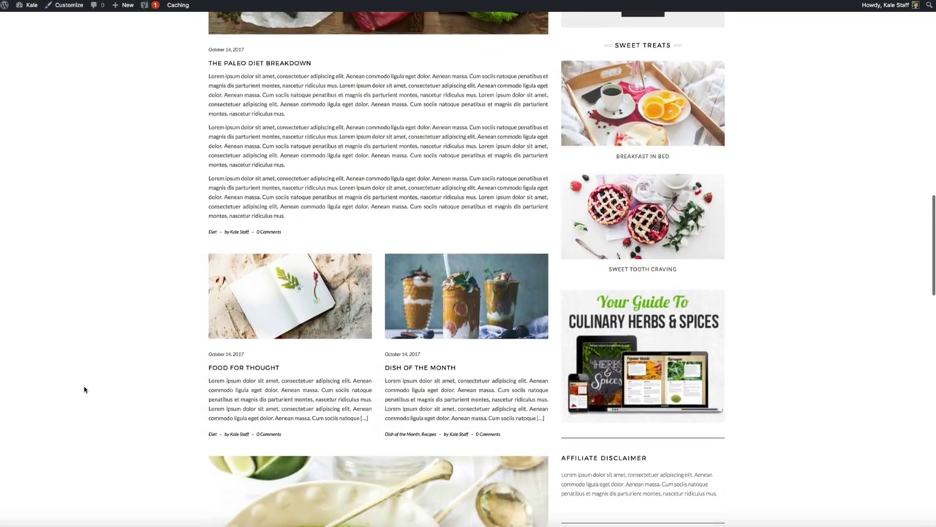
scroll(84, 389, down, 4)
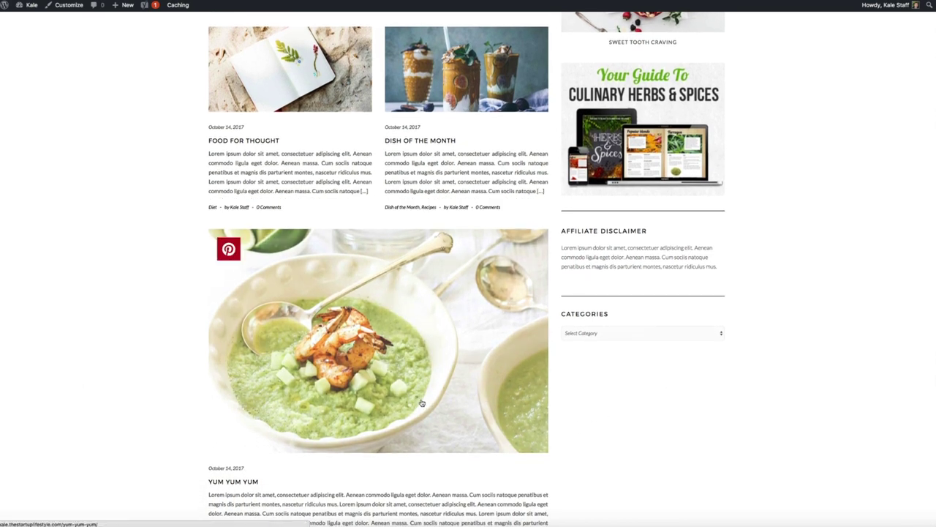
scroll(422, 403, down, 3)
scroll(422, 403, down, 3)
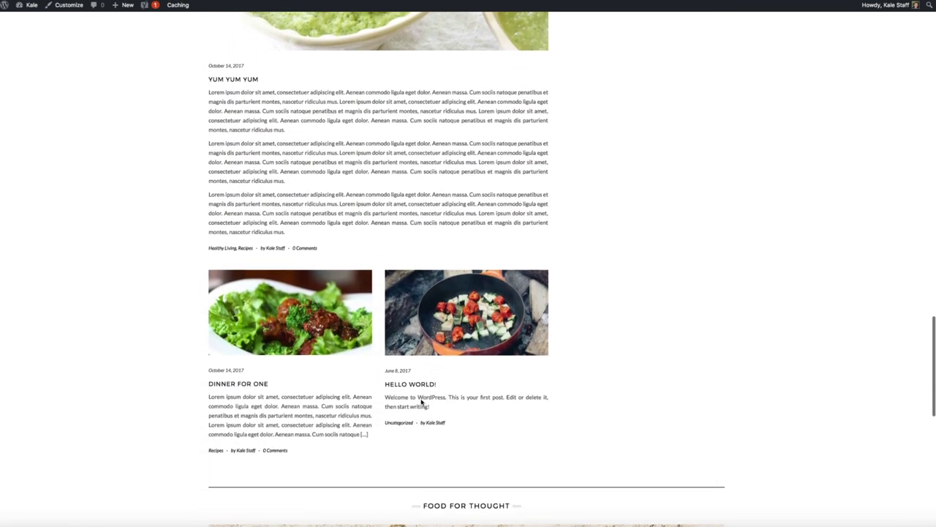
scroll(422, 403, down, 3)
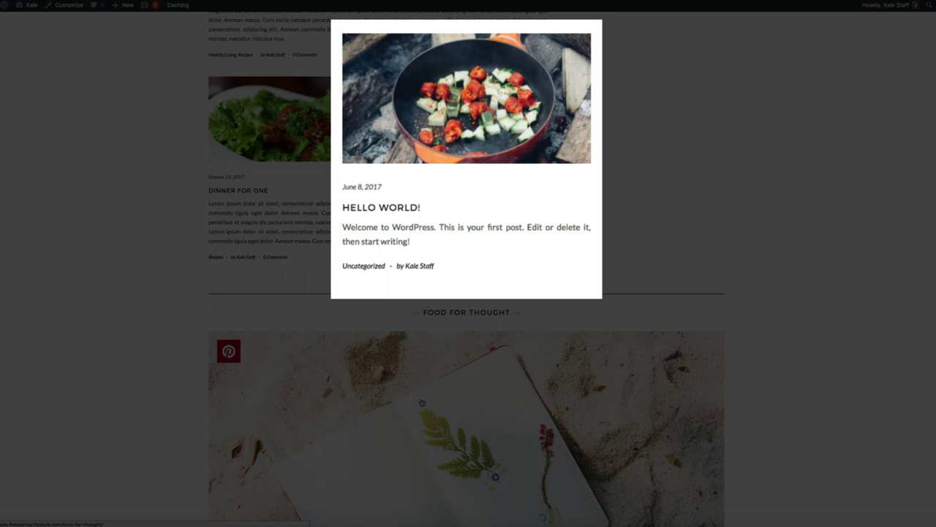
scroll(422, 403, up, 5)
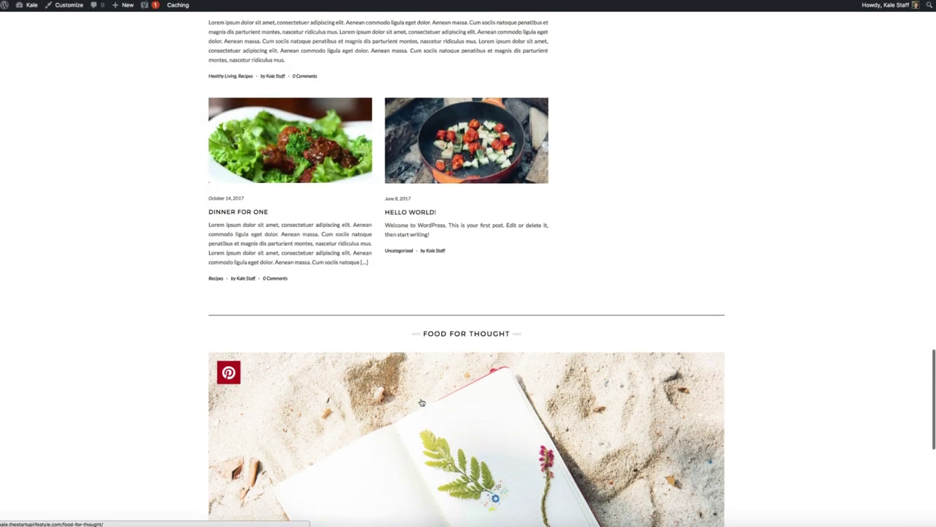
scroll(422, 403, up, 15)
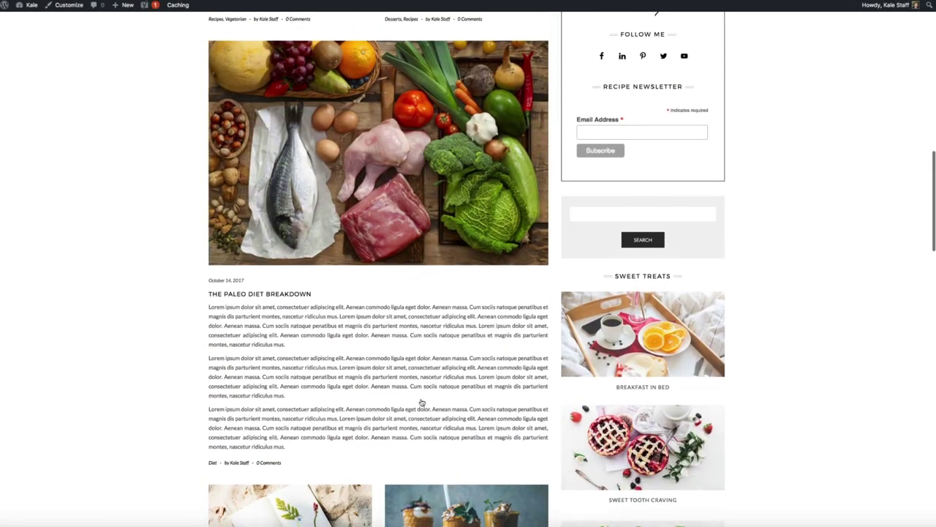
scroll(422, 403, up, 5)
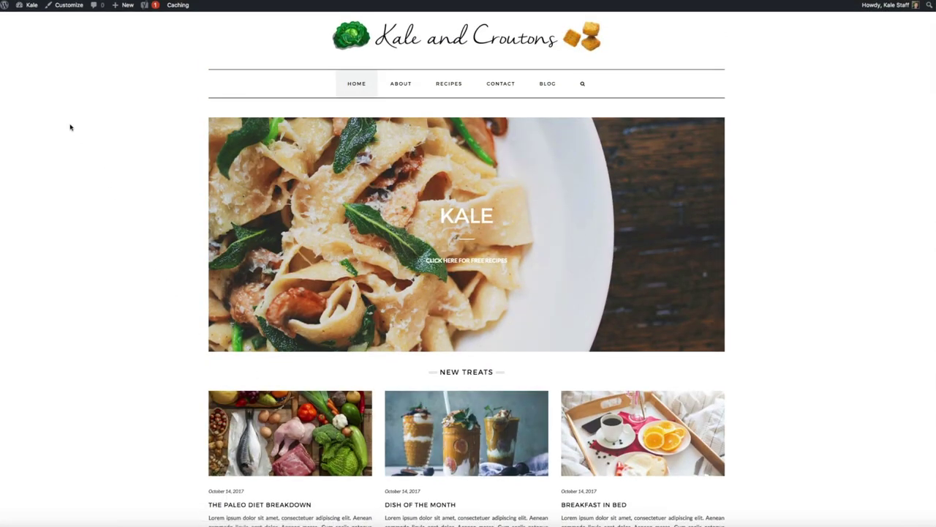
mouse_move(32, 8)
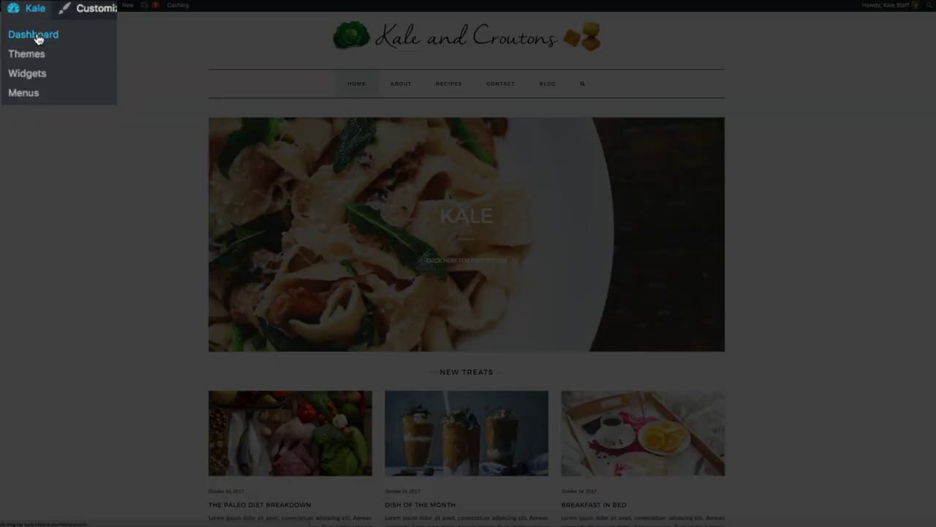
Trash the 'Hello world!' post from the Dashboard's Posts list
click(37, 35)
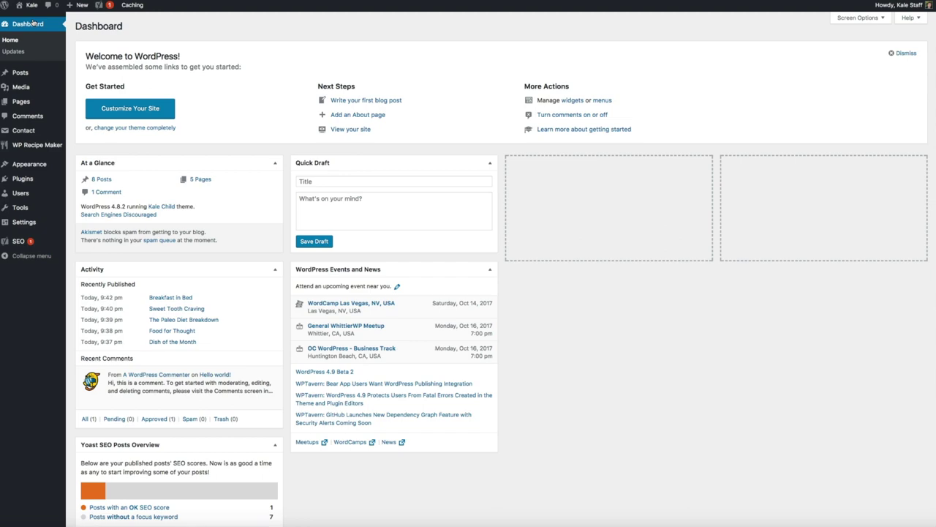
mouse_move(62, 76)
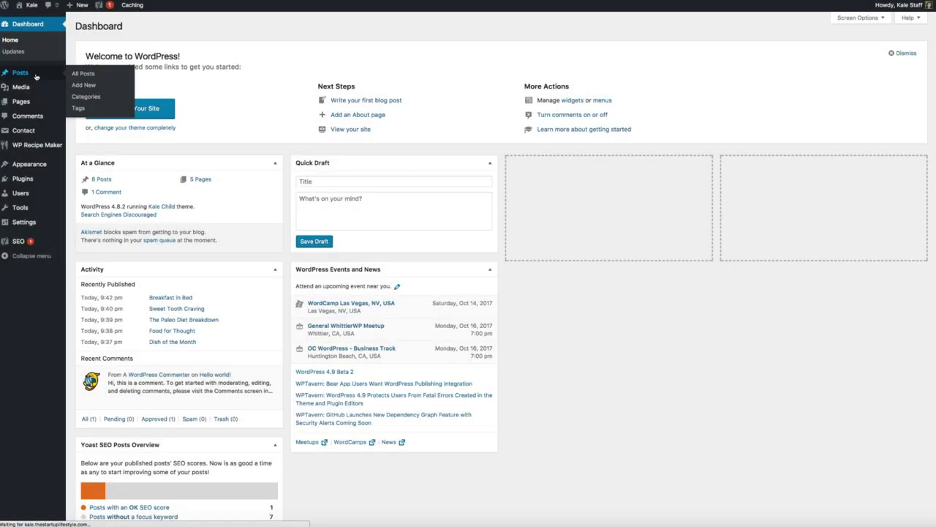
click(36, 74)
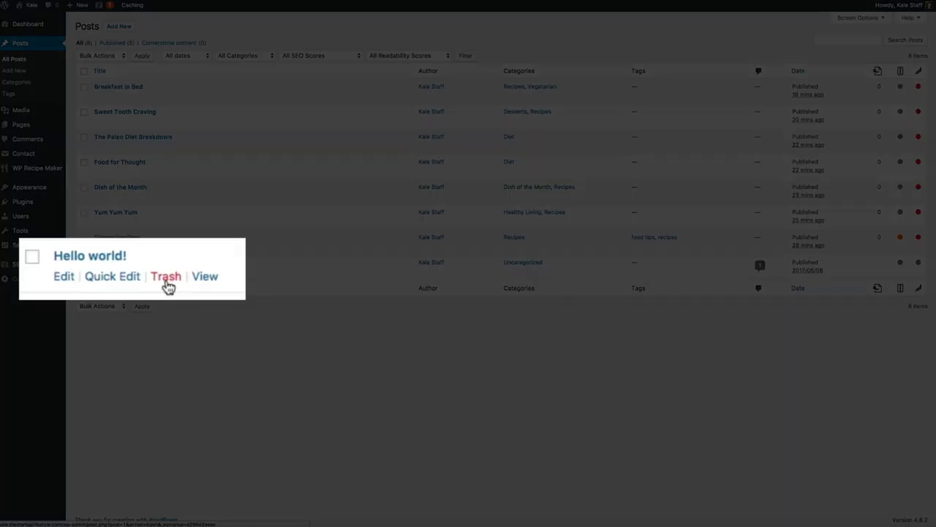
click(166, 279)
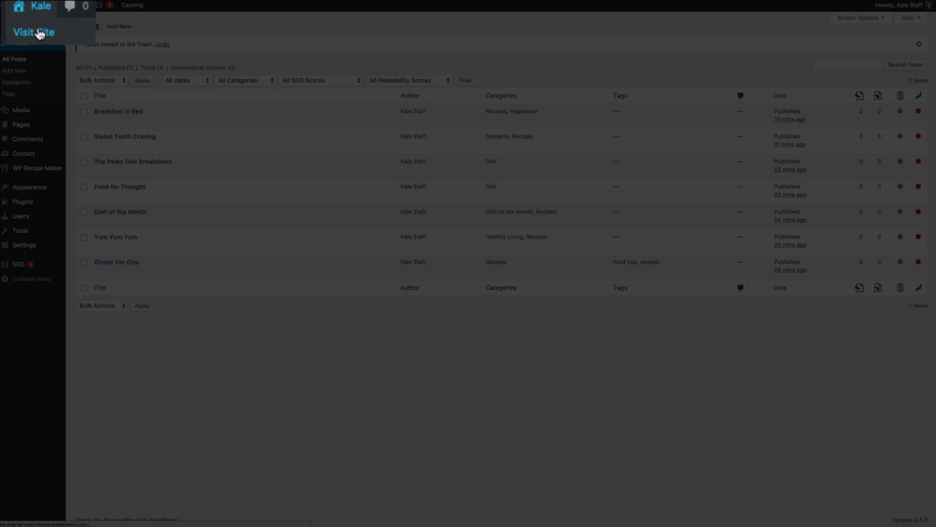
Visit the live front page and scroll through it to confirm Hello World is gone
click(29, 23)
scroll(439, 255, down, 10)
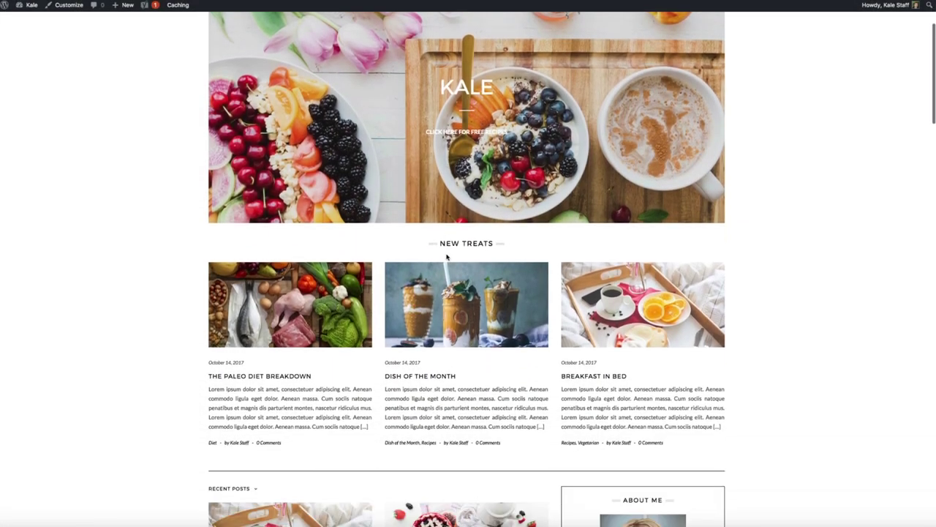
scroll(447, 255, down, 20)
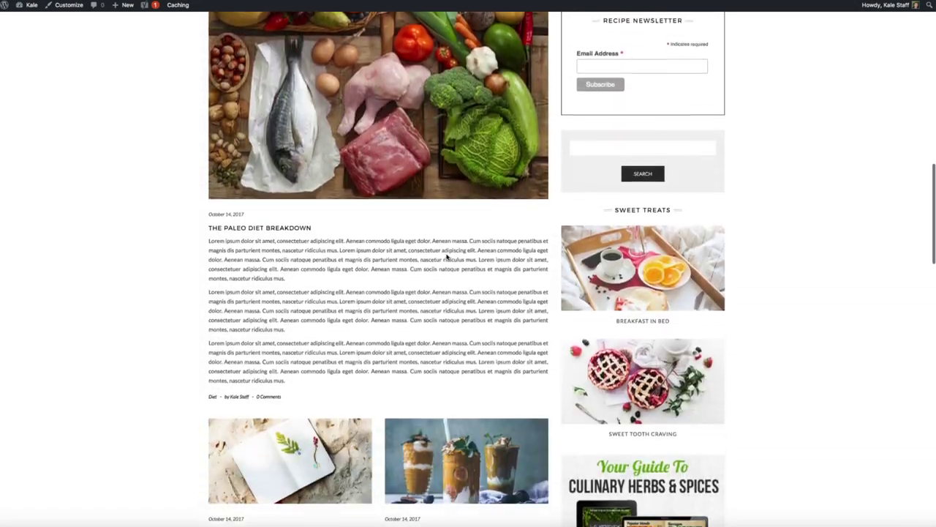
scroll(447, 255, down, 10)
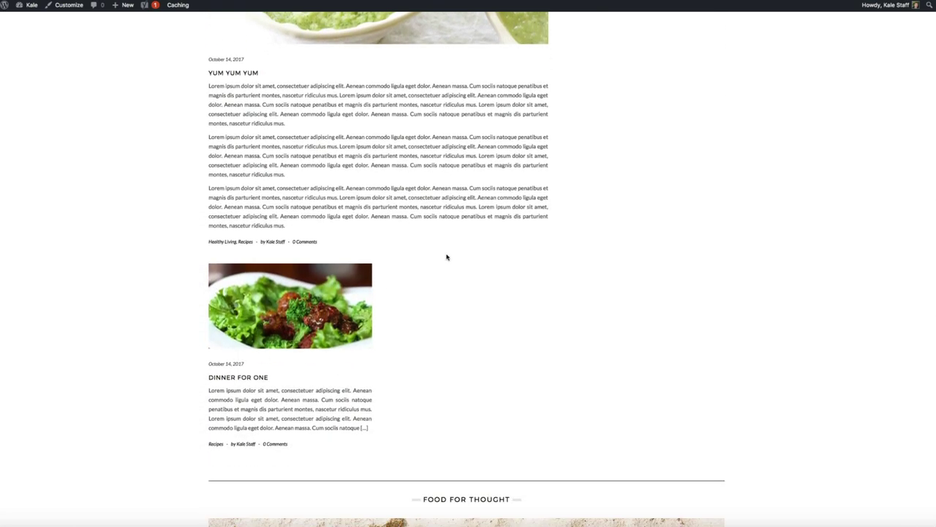
scroll(447, 256, up, 5)
scroll(447, 257, up, 11)
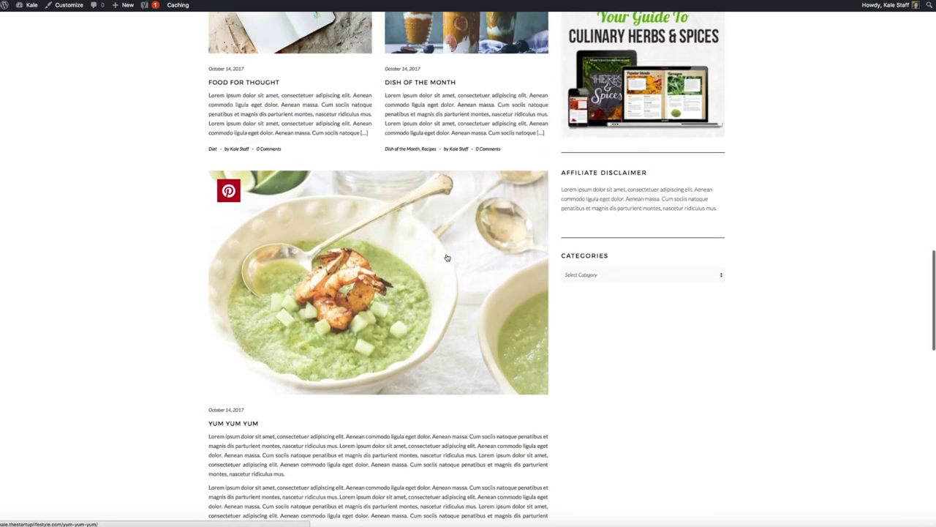
scroll(447, 256, up, 15)
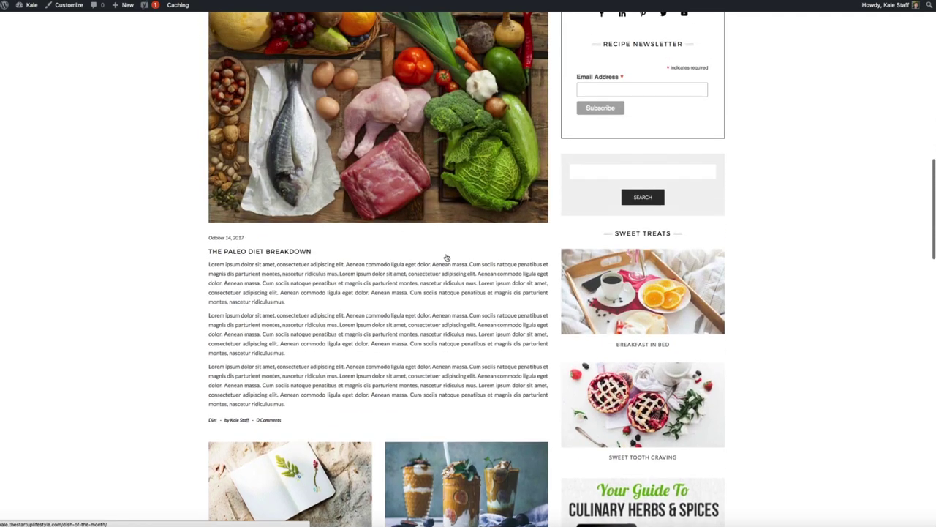
scroll(446, 256, up, 8)
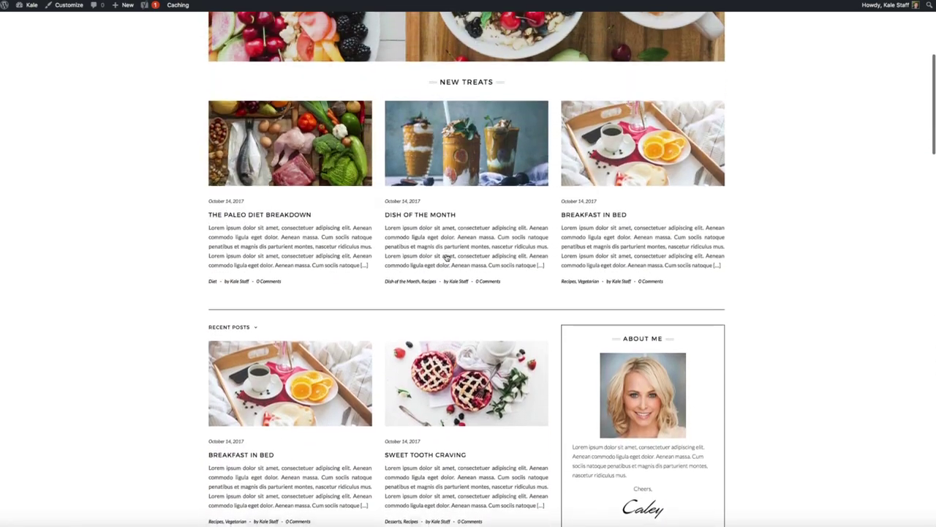
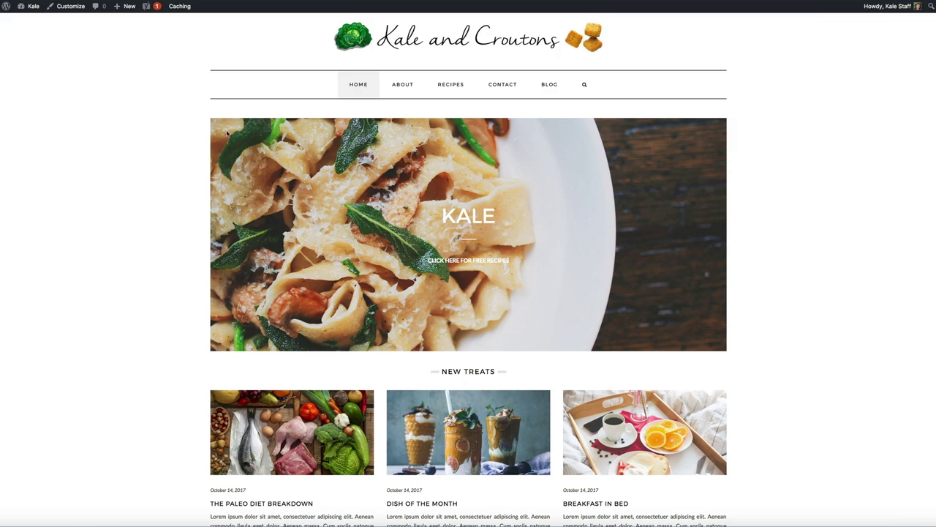
Open the Menus editor showing the New Primary Menu from the admin bar's site dropdown
mouse_move(28, 5)
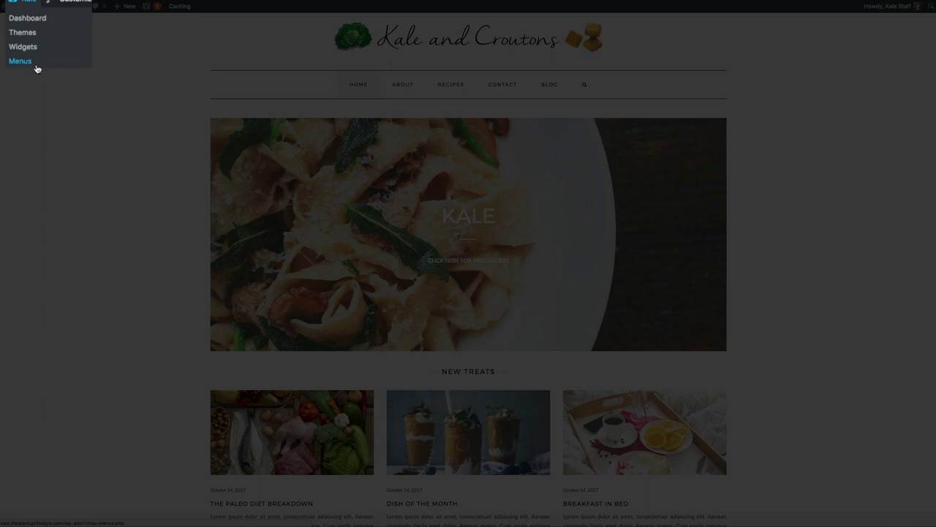
click(20, 62)
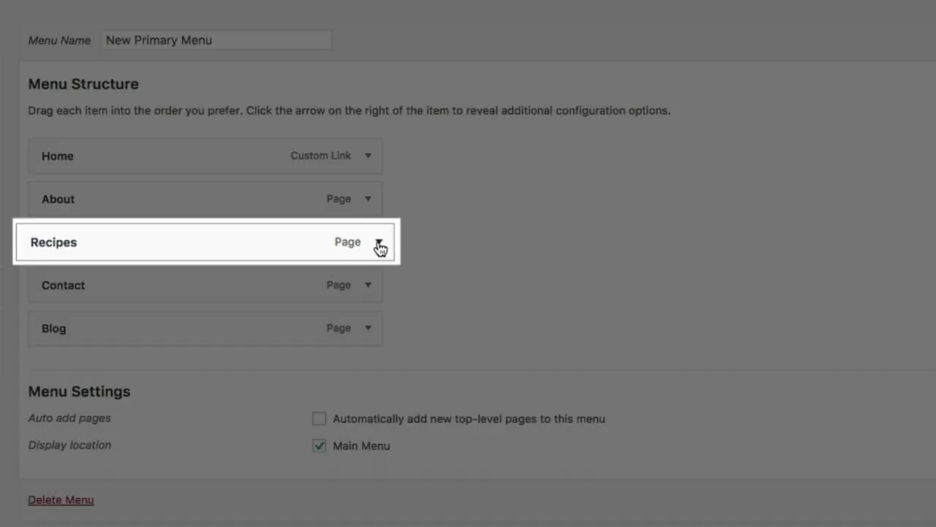
Delete the Recipes page entry so the menu holds only Home, About, Contact and Blog
click(370, 242)
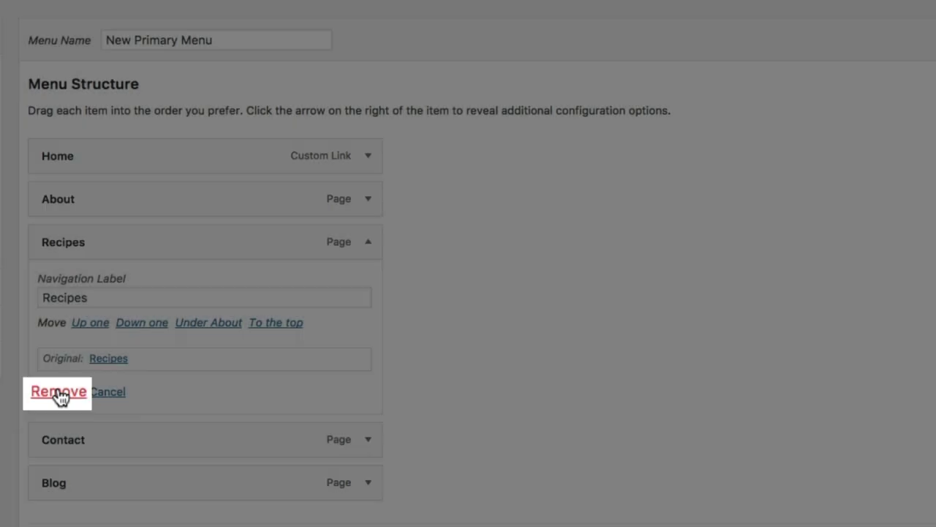
click(60, 395)
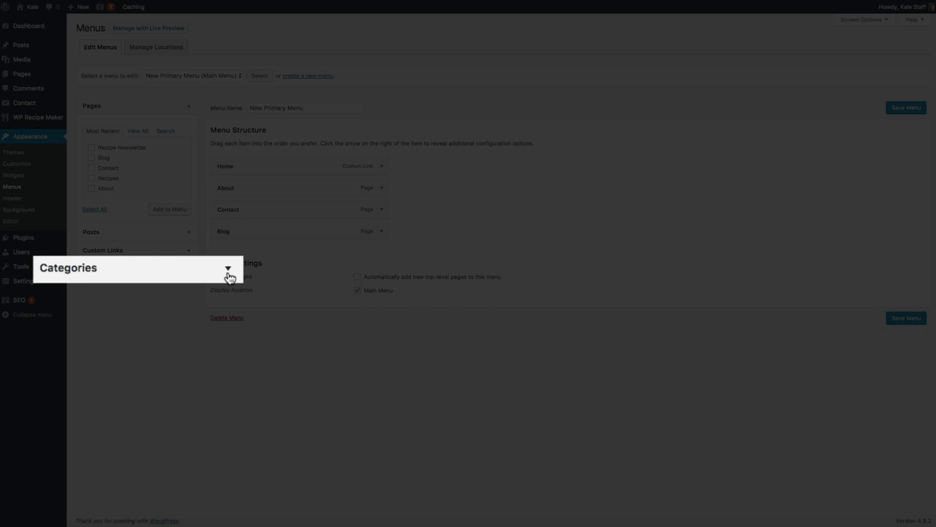
Add the Recipes category to the menu, move it above Contact, and save
click(189, 269)
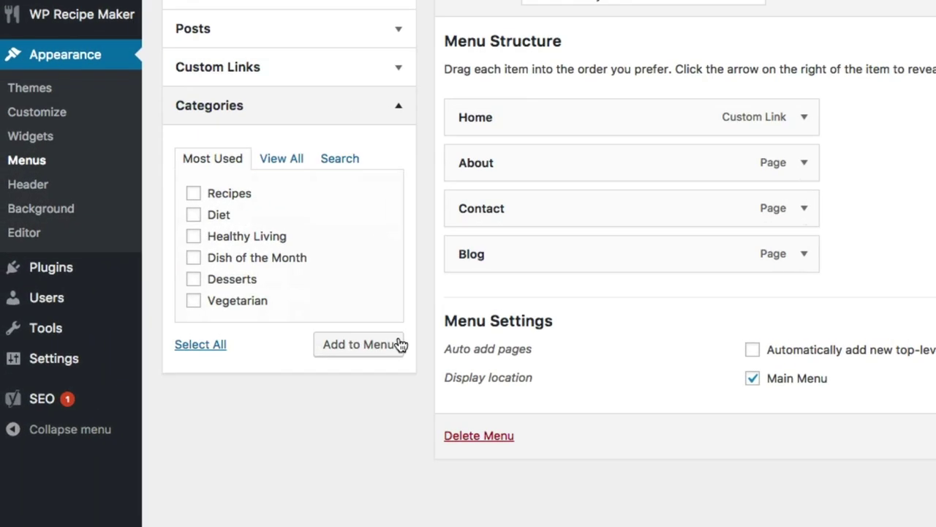
click(193, 196)
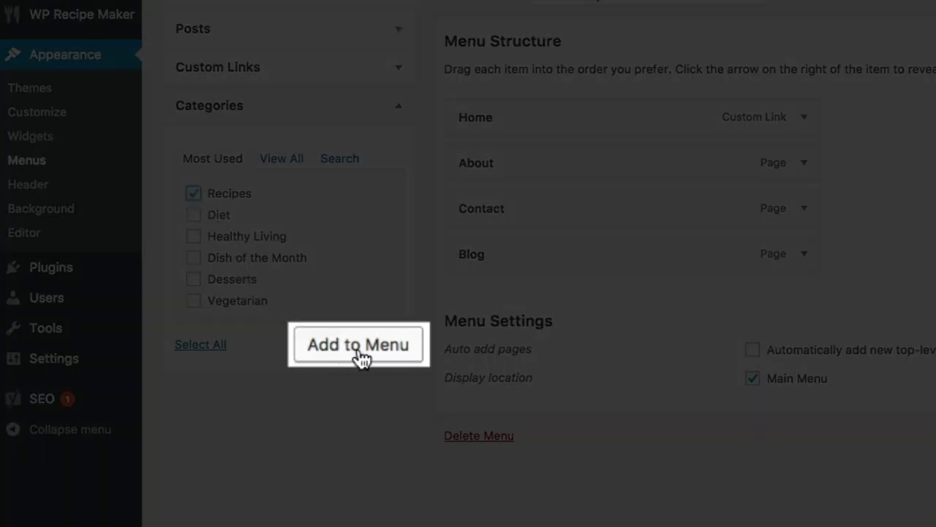
click(361, 355)
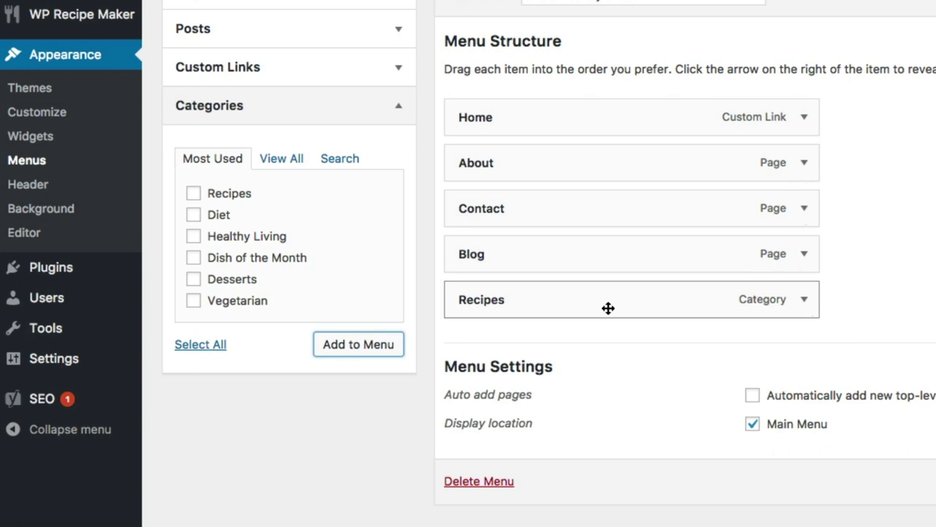
drag(608, 308, 596, 219)
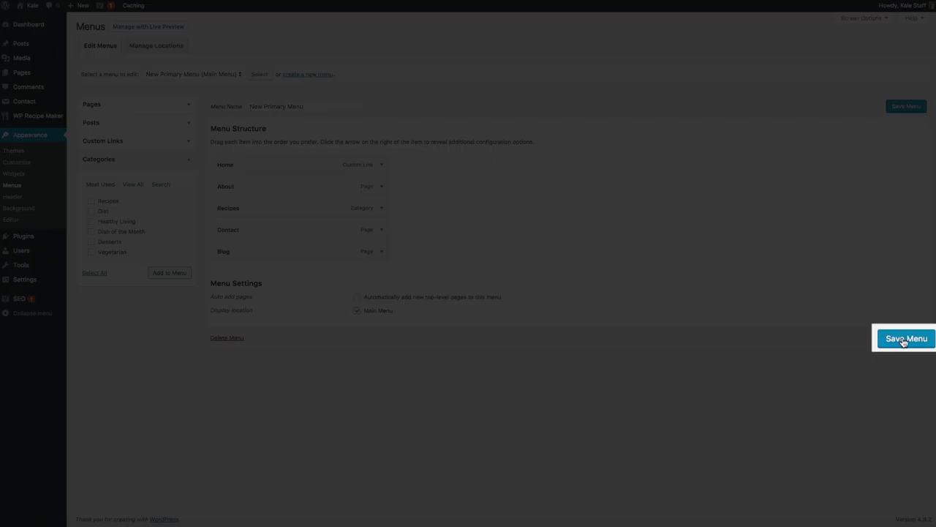
click(904, 341)
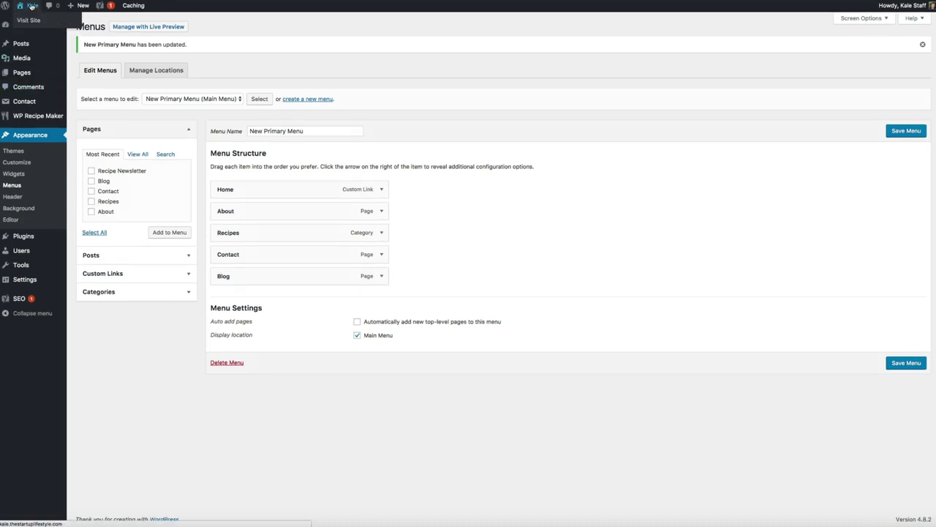
On the live site, check that the Recipes link works, then go back Home
click(29, 21)
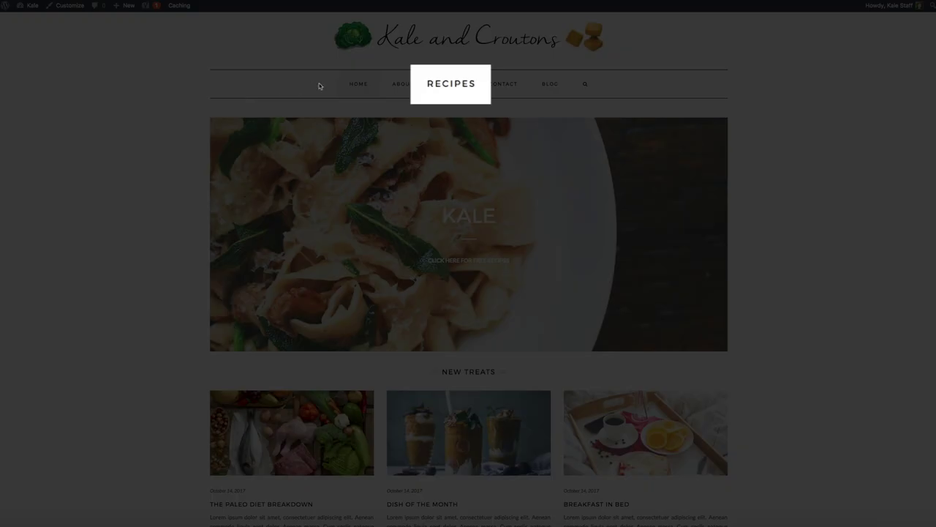
click(461, 84)
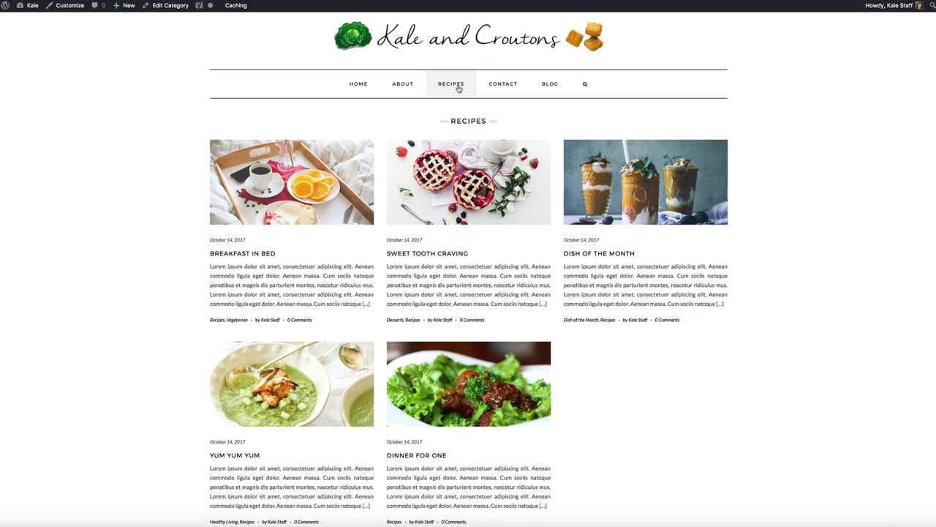
click(359, 91)
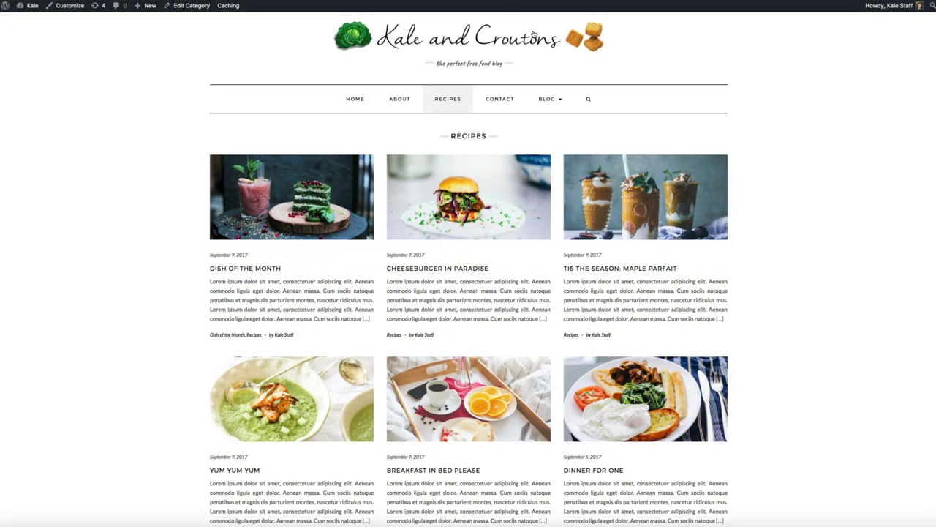
mouse_move(556, 101)
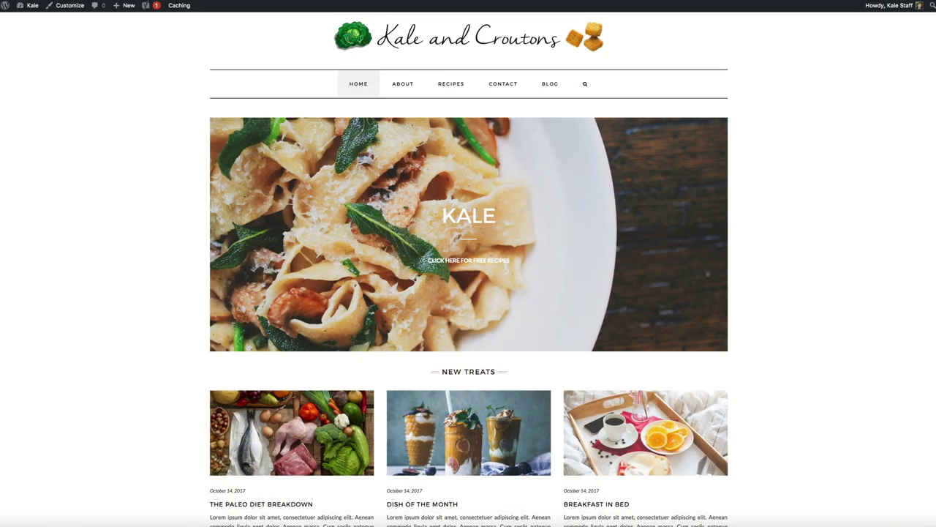
Add Recipes, Diet, Healthy Living, Dish of the Month, Desserts and Vegetarian categories to the menu
mouse_move(27, 13)
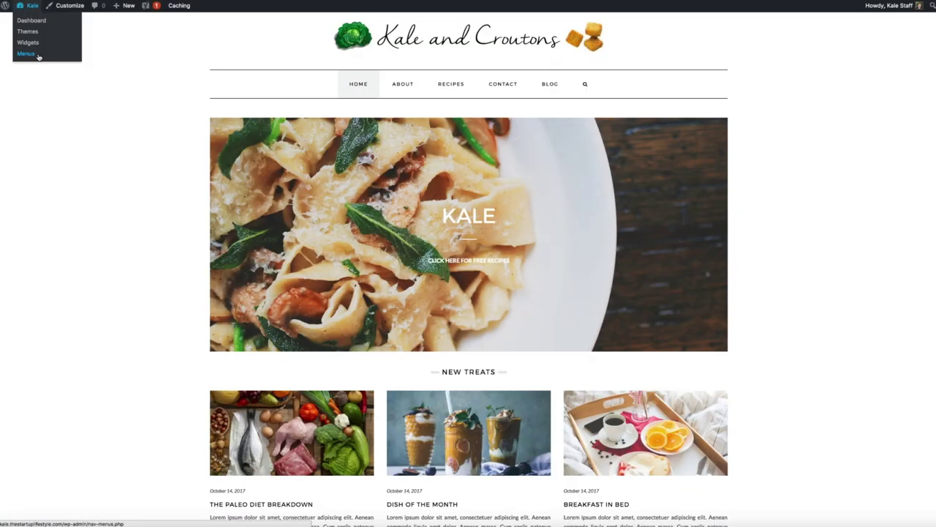
click(26, 53)
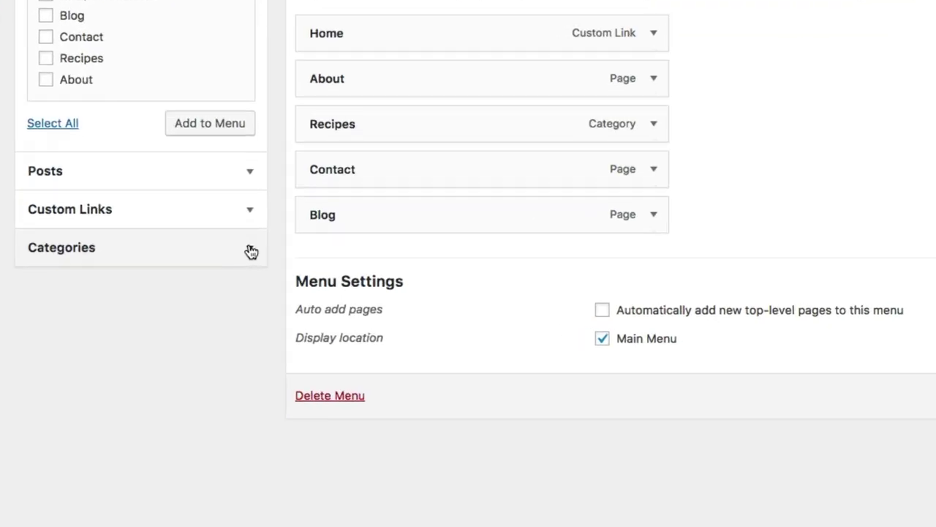
click(251, 252)
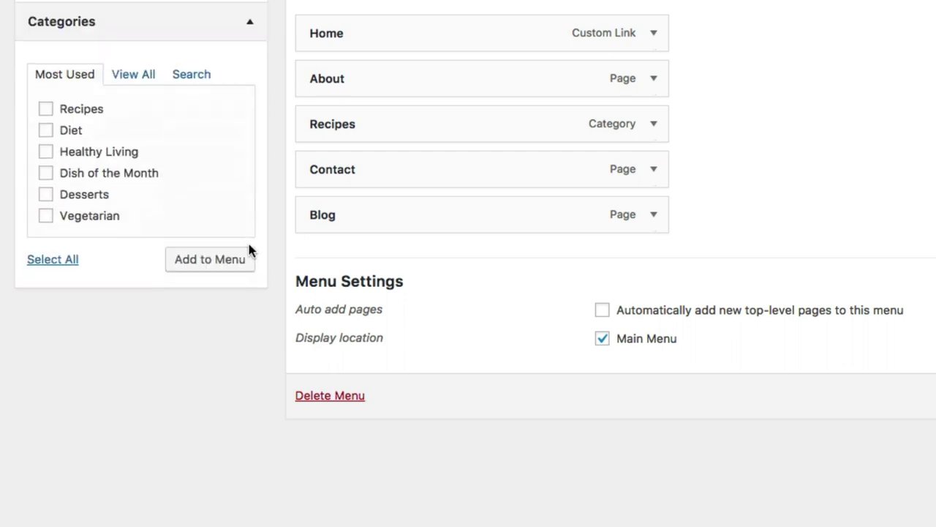
click(45, 109)
click(45, 131)
click(46, 173)
click(45, 194)
click(46, 216)
click(45, 151)
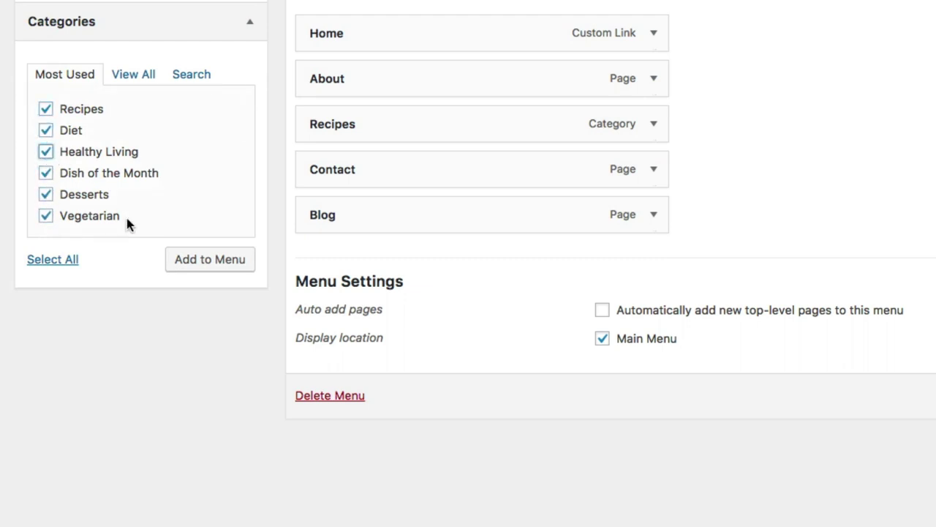
click(191, 262)
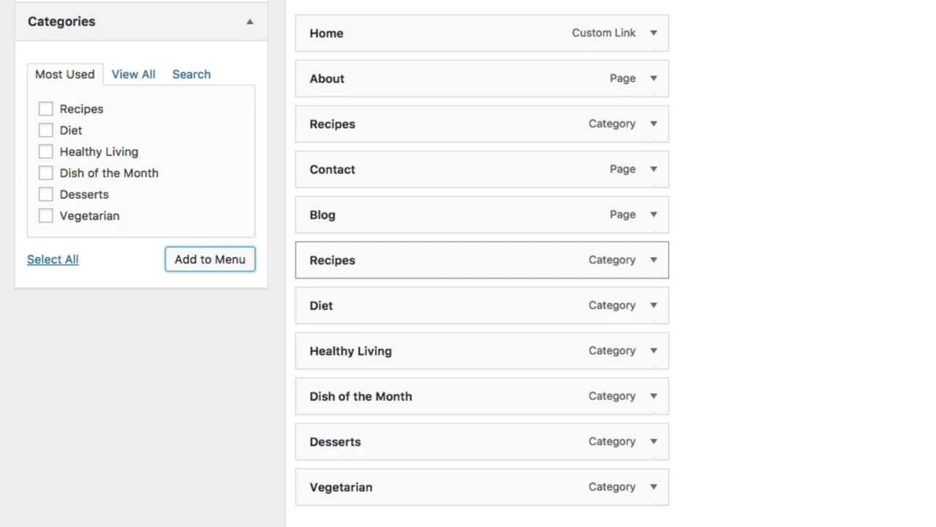
Nest Recipes, Diet, Healthy Living, Dish of the Month, Desserts and Vegetarian under Blog
drag(338, 264, 373, 268)
drag(348, 303, 388, 304)
drag(372, 362, 410, 362)
mouse_move(389, 410)
mouse_down()
mouse_move(383, 397)
mouse_move(404, 400)
mouse_up()
drag(340, 443, 372, 449)
drag(365, 485, 400, 487)
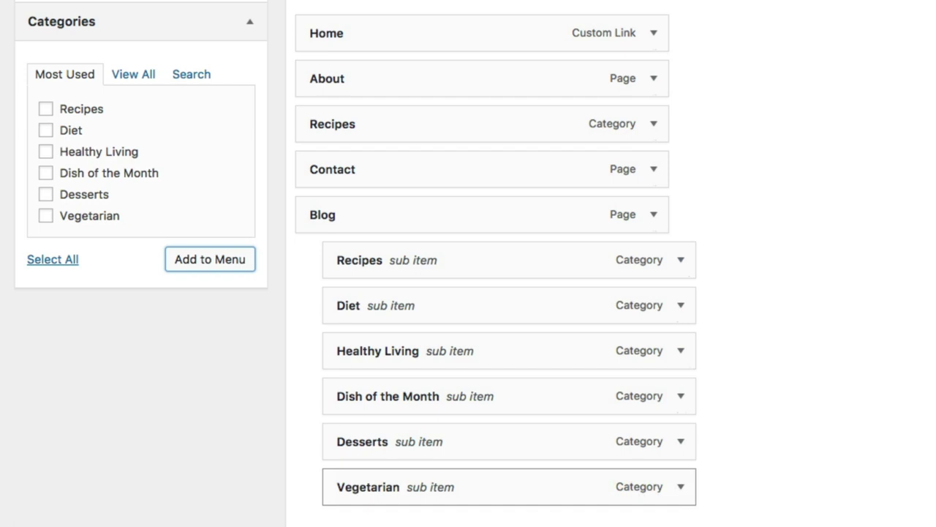
Remove the duplicate Recipes sub-item and save the menu
click(682, 262)
click(346, 420)
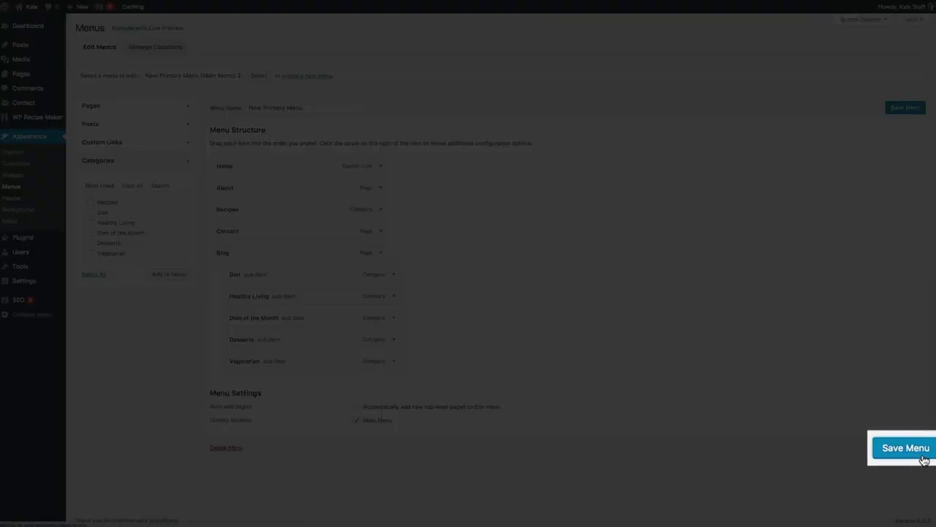
click(918, 451)
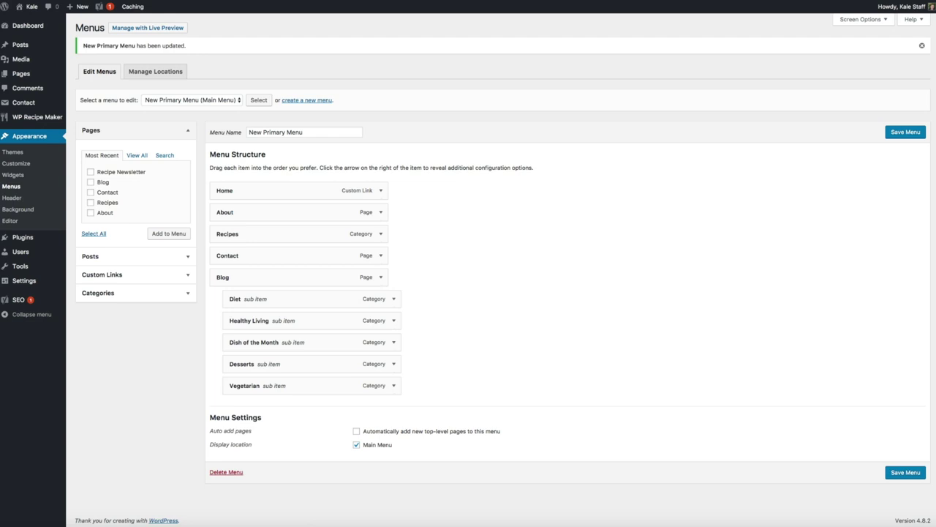
On the live site, open Recipes, then Healthy Living from the Blog dropdown, and return home
click(32, 23)
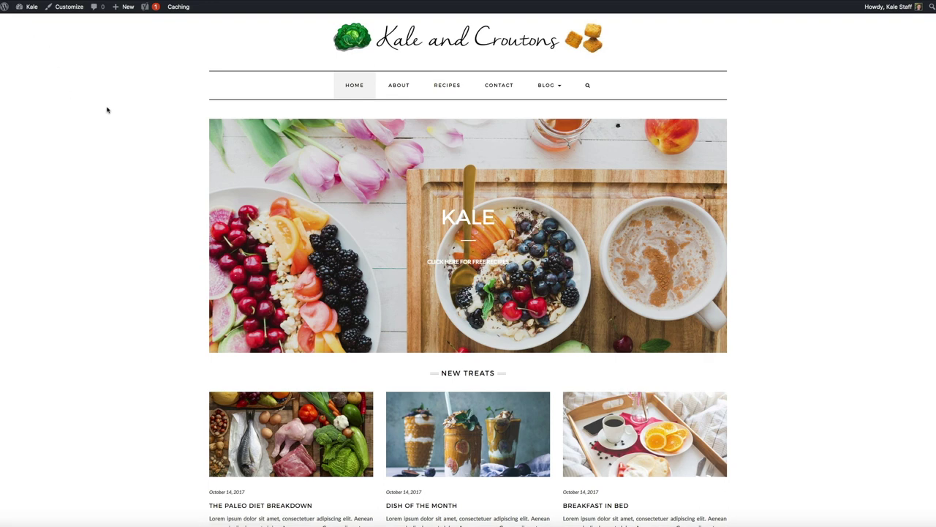
click(446, 86)
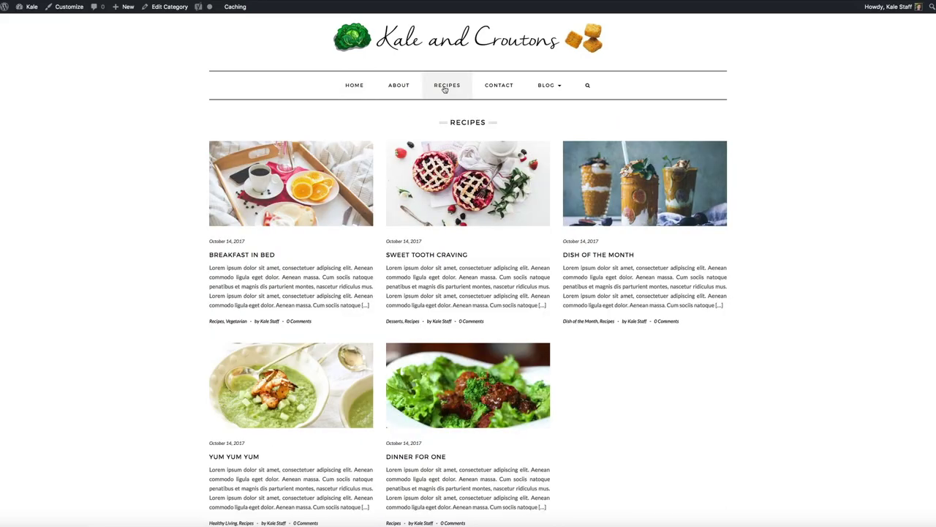
mouse_move(560, 87)
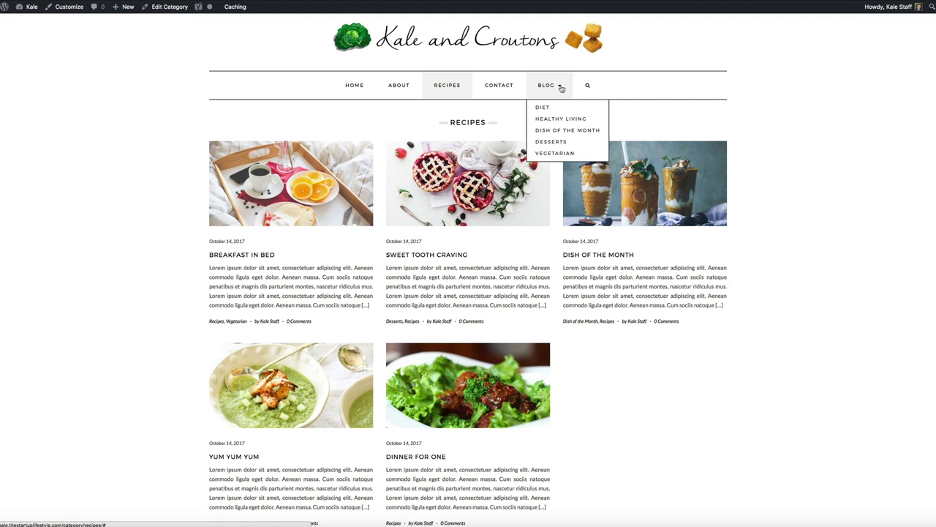
click(558, 118)
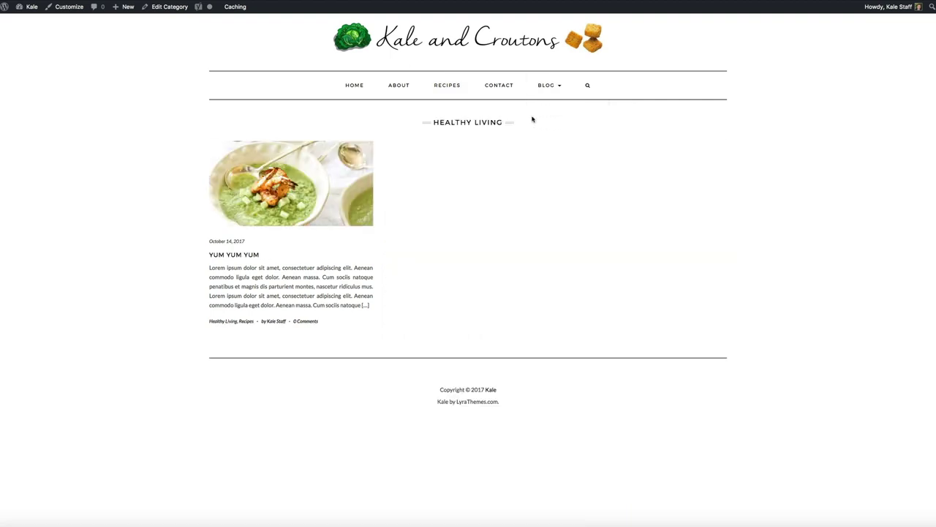
click(353, 87)
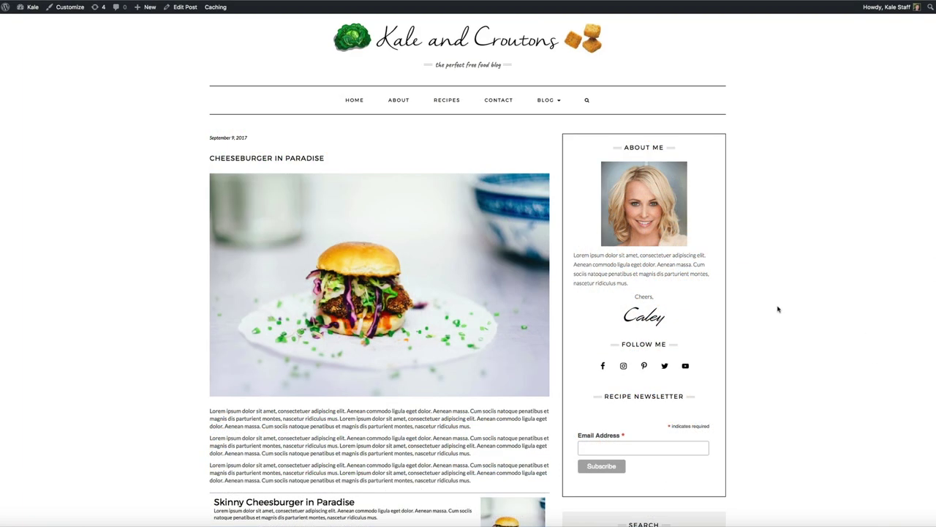
scroll(778, 309, down, 2)
scroll(778, 309, down, 5)
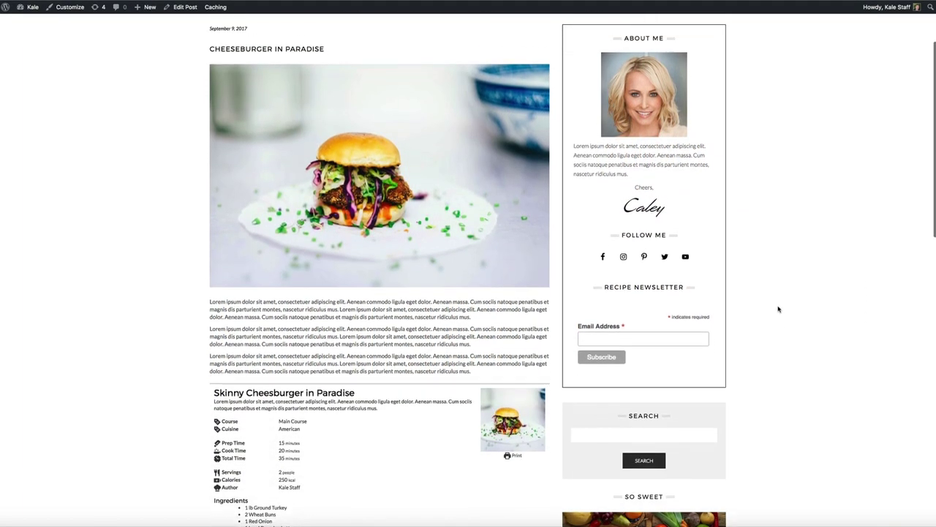
scroll(778, 309, down, 3)
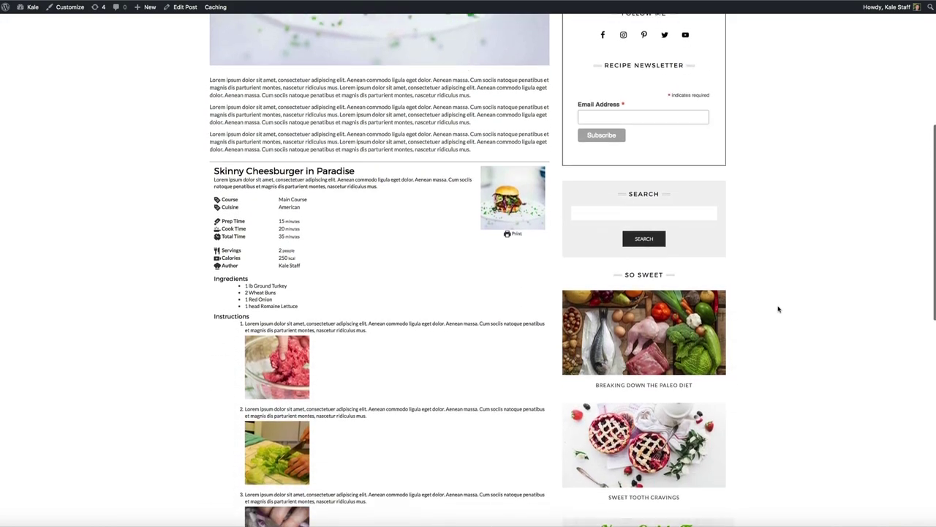
scroll(778, 309, down, 2)
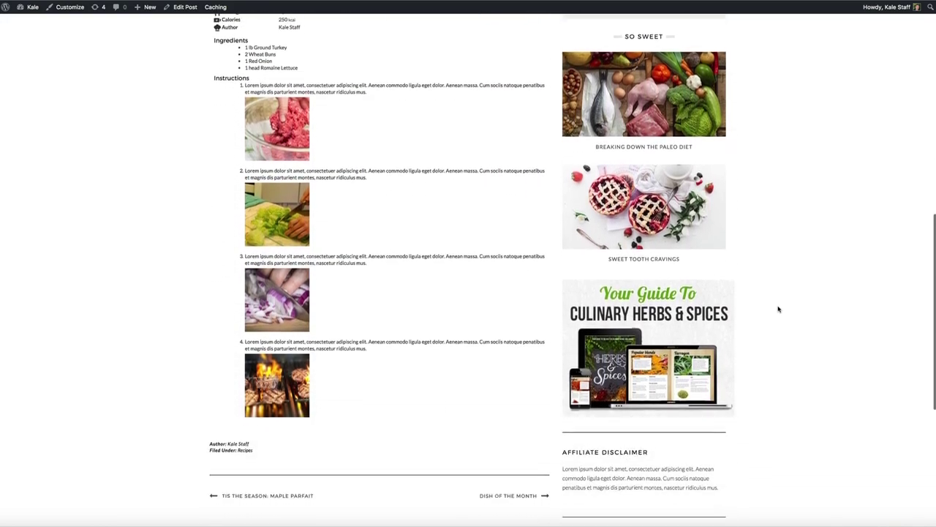
scroll(778, 309, up, 3)
scroll(778, 309, down, 1)
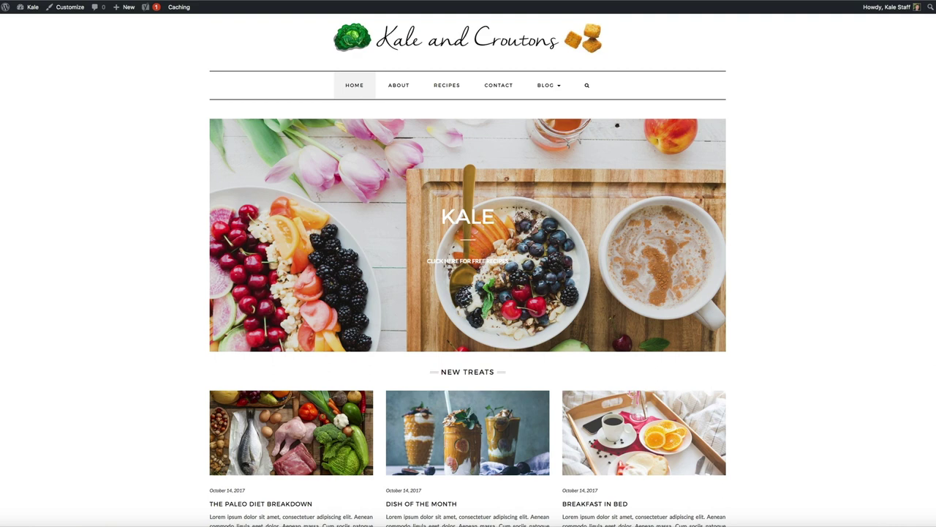
Open the Cheeseburger in Paradise post from the Recipes category and launch its editor
click(445, 85)
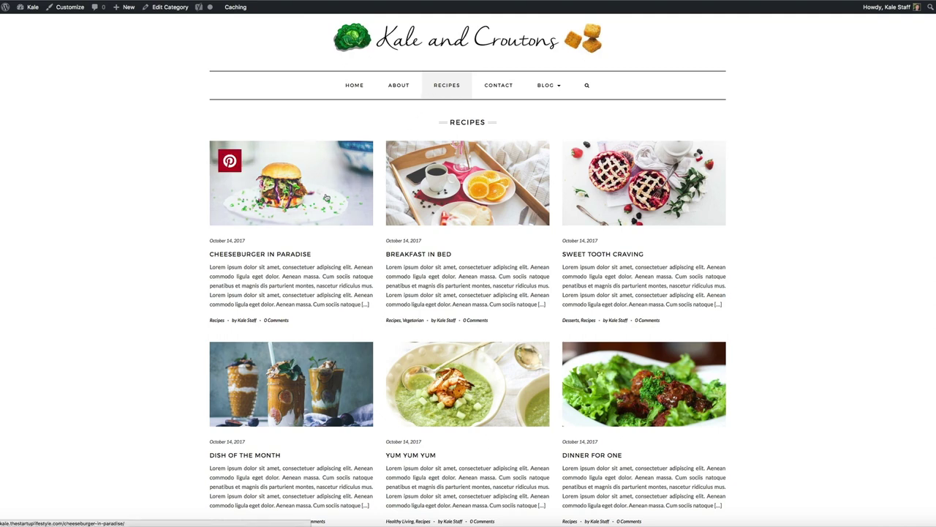
click(326, 198)
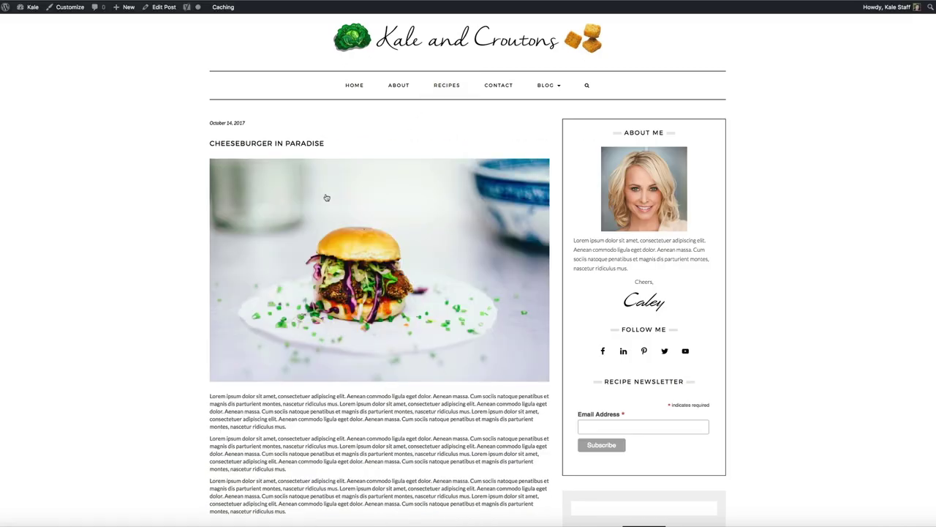
scroll(326, 198, down, 5)
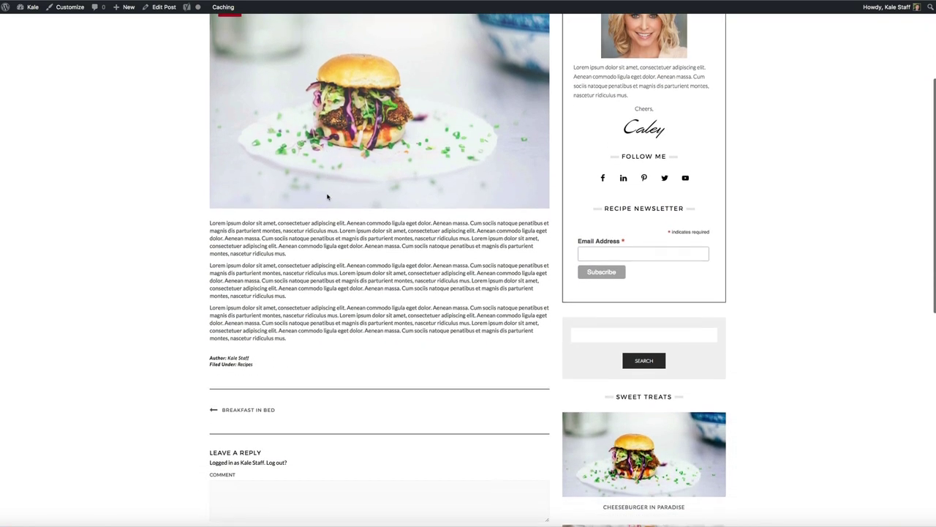
scroll(327, 197, up, 5)
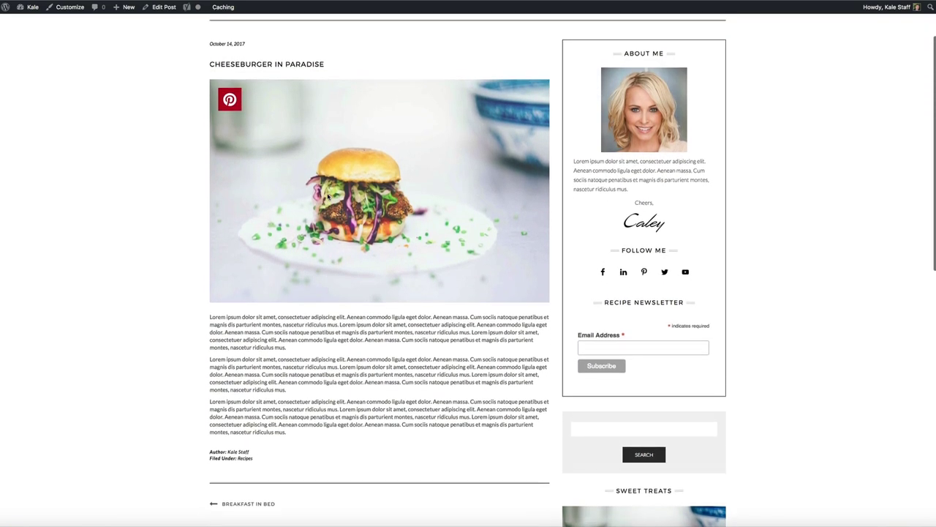
scroll(326, 196, up, 3)
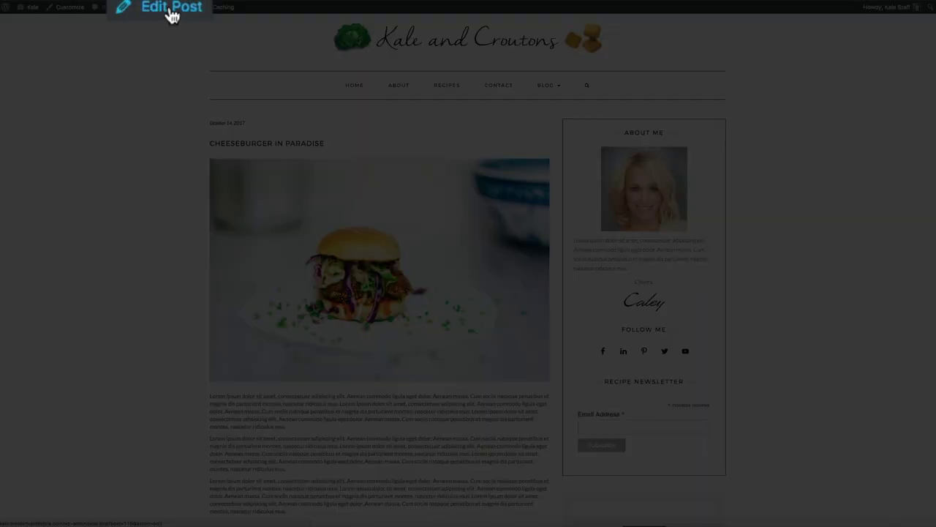
click(171, 13)
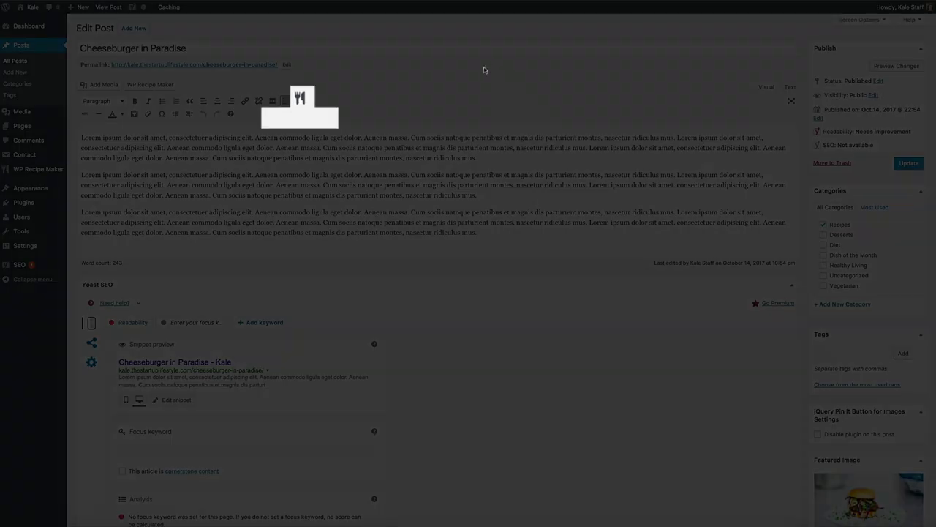
Start a new WP Recipe Maker recipe from the post editor toolbar
click(301, 100)
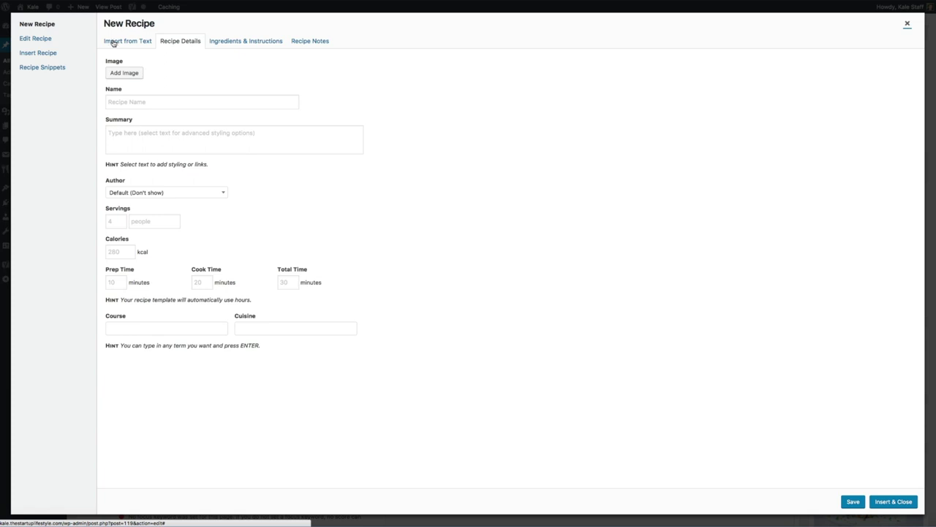
click(114, 42)
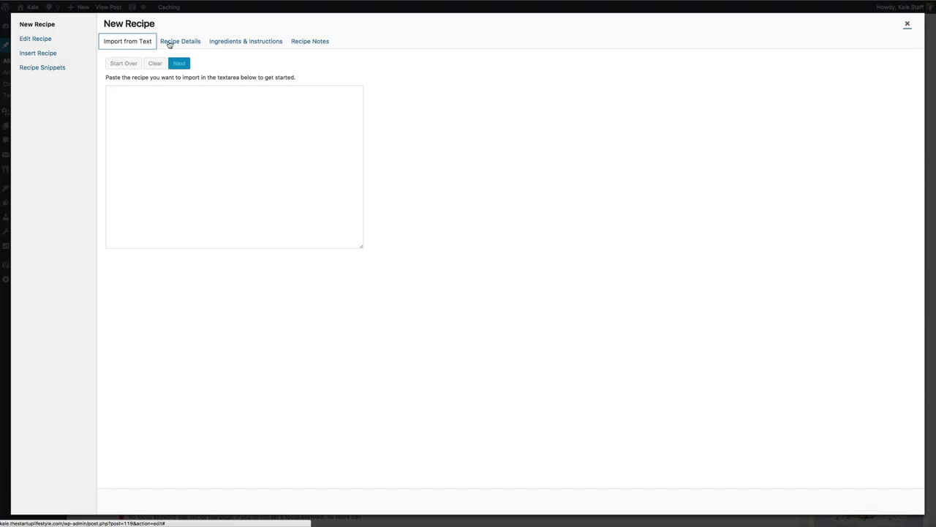
click(175, 43)
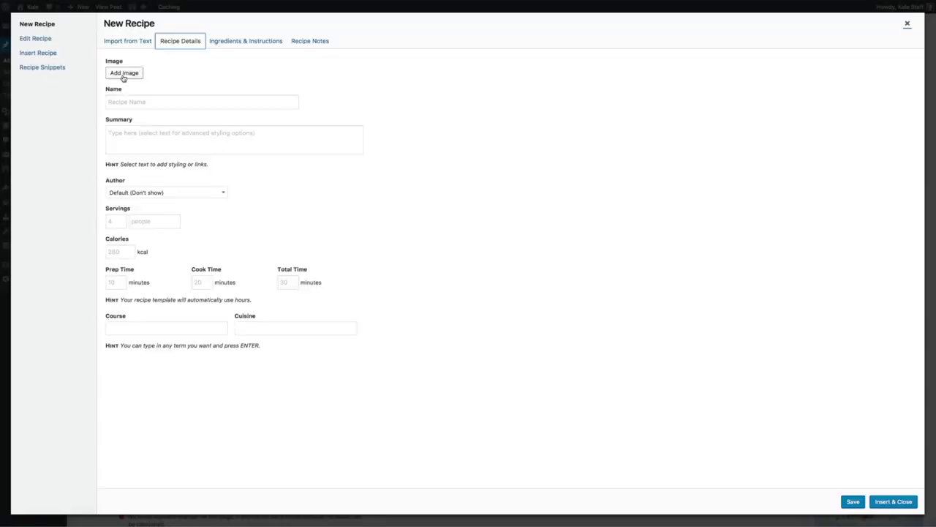
Attach the burger photo kale-blog-6.jpg from the Media Library as the recipe image
click(123, 78)
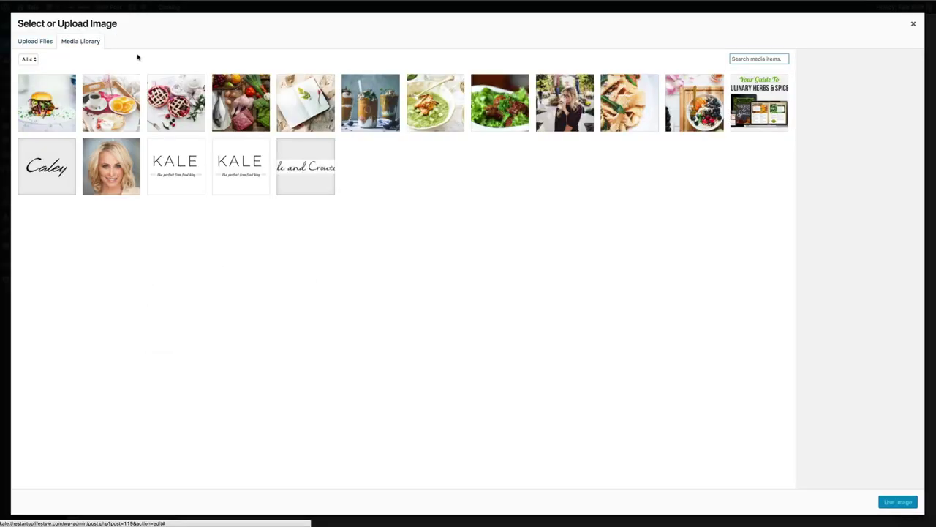
click(55, 99)
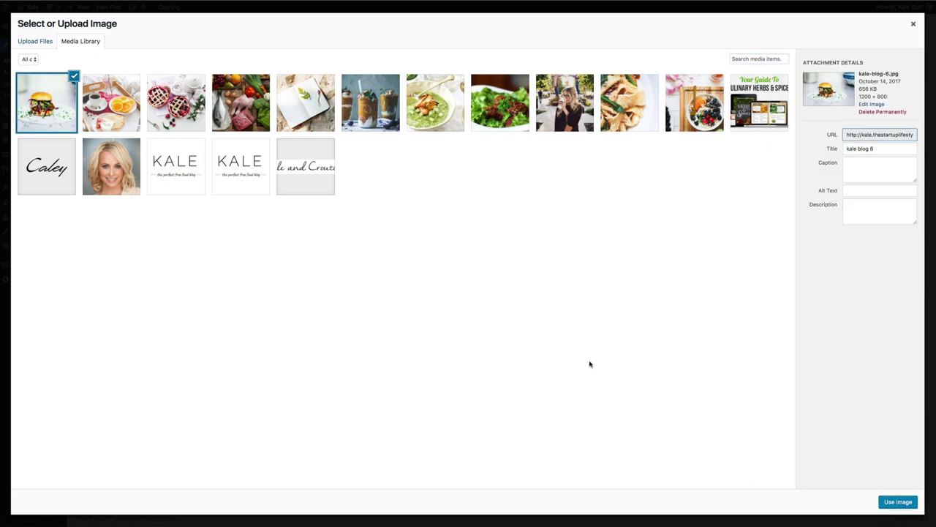
click(898, 503)
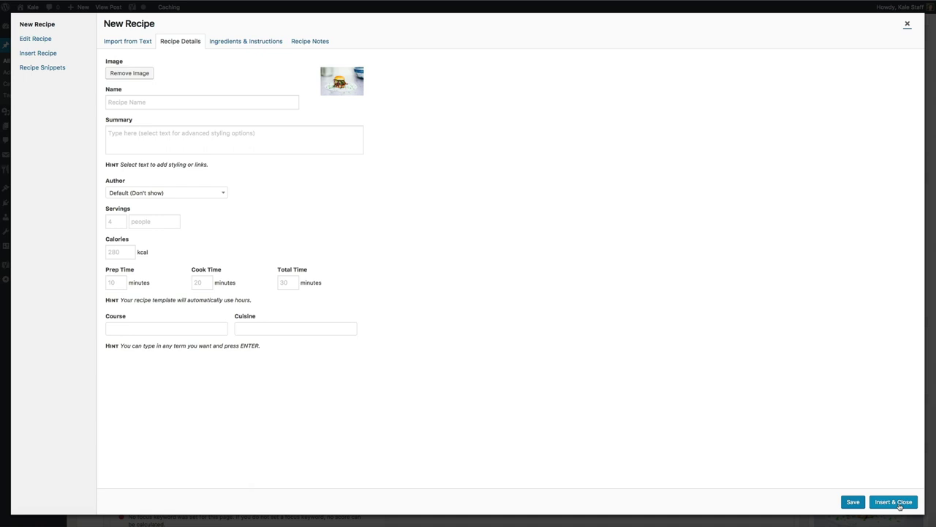
click(181, 100)
Name the recipe 'Skinny Burger in Paradise' and paste a Lorem ipsum summary
text(Skinny Burger in Paradise)
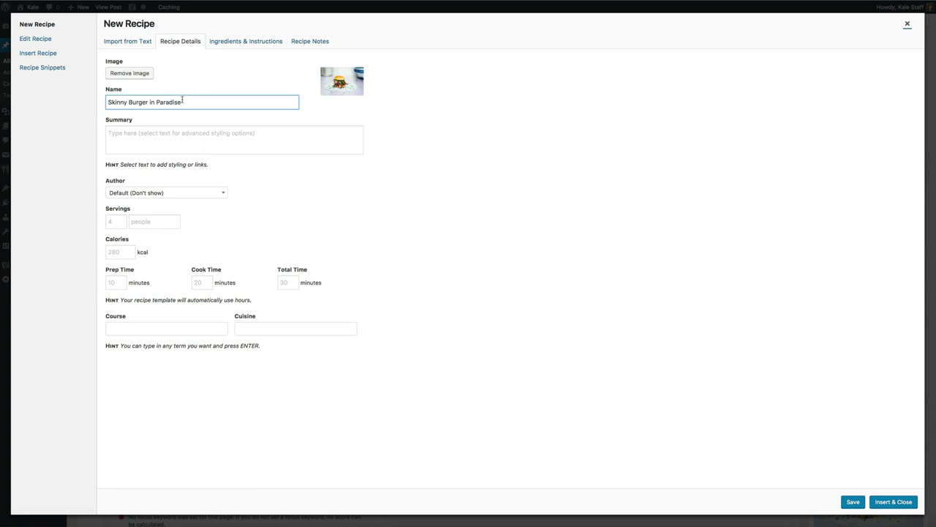
click(166, 133)
text(Lorem ipsum dolor sit amet, consectetuer adipiscing elit. Aenean commodo ligula eget dolor. Aenean massa. Cum sociis natoque penatibus et magnis dis parturient montes, nascetur ridiculus mus.)
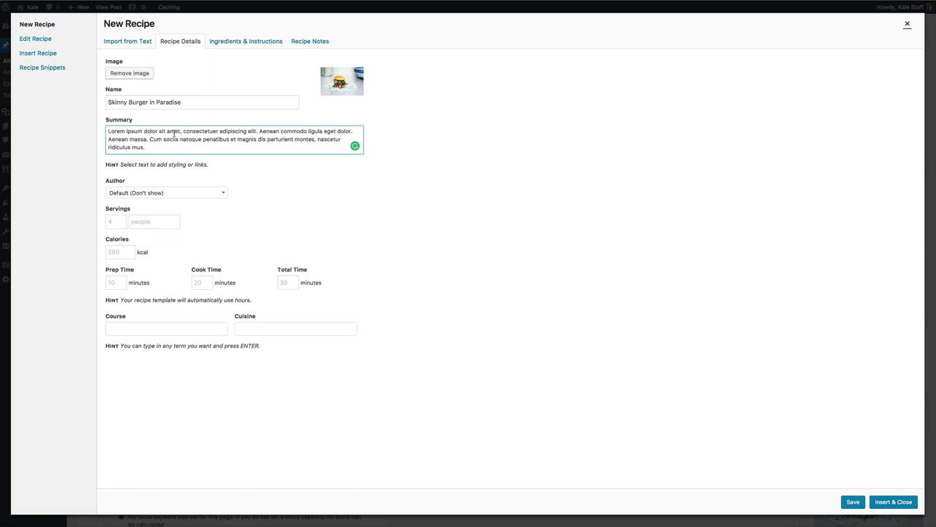
Set servings to 02 People and calories to 281
click(115, 221)
text(02)
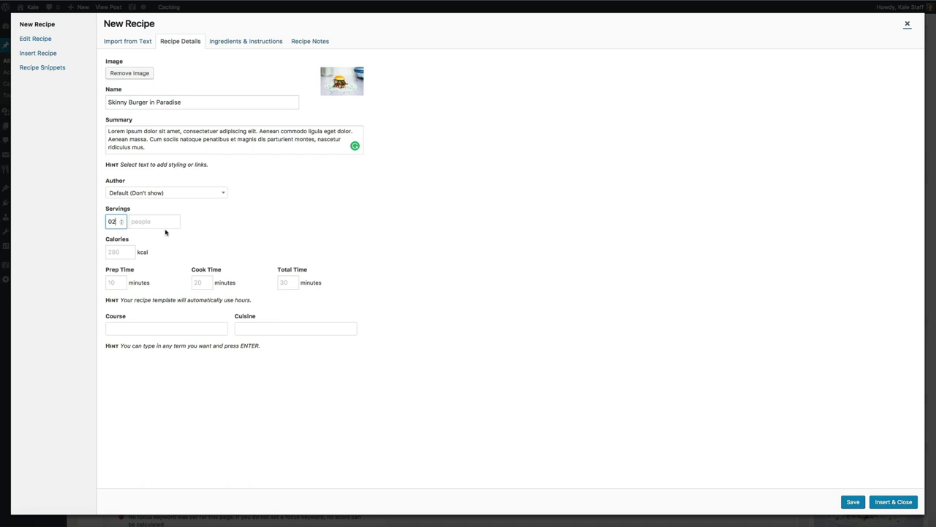
click(156, 223)
text(People)
click(128, 251)
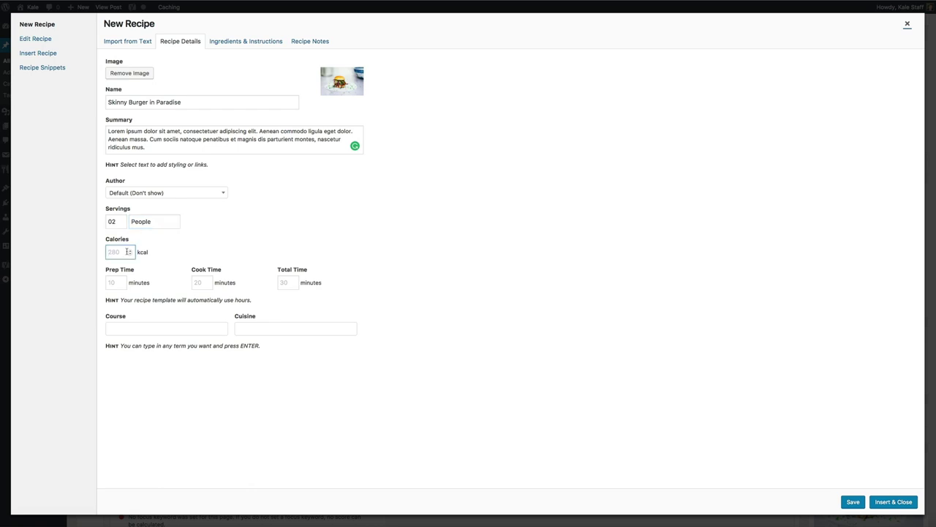
text(280)
click(129, 249)
Set prep time to 10 minutes and cook time to 15 minutes
click(121, 285)
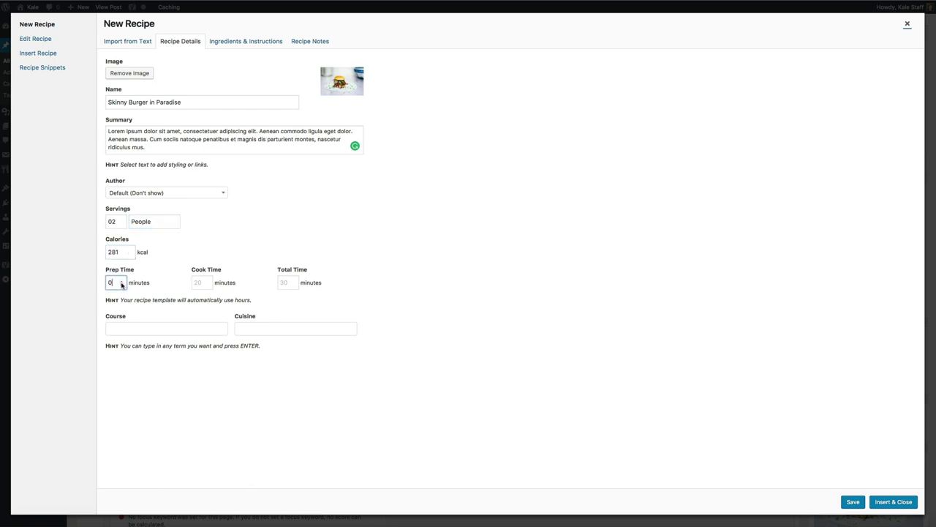
text(1)
key(BackSpace)
text(0)
key(BackSpace)
key(BackSpace)
text(6)
click(121, 282)
click(122, 283)
click(121, 283)
click(122, 283)
click(207, 283)
text(3)
click(209, 281)
click(209, 282)
click(208, 281)
click(209, 282)
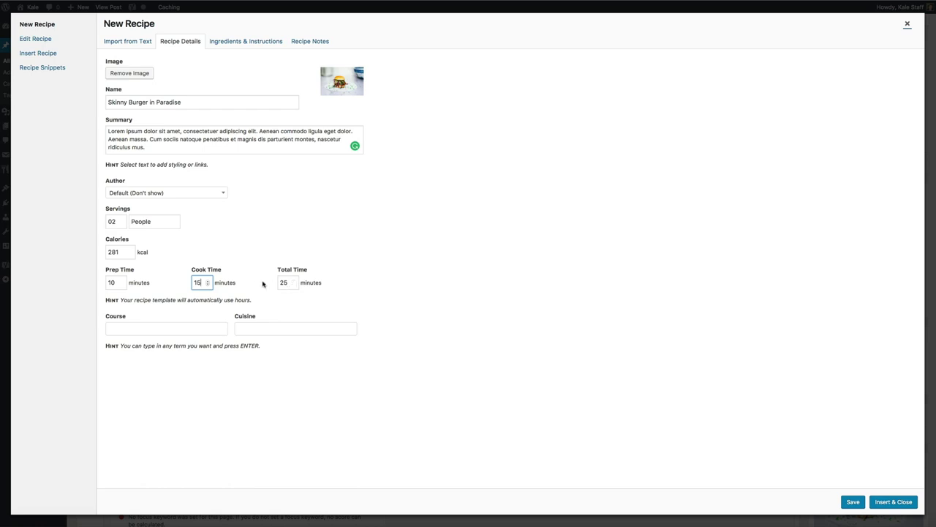
Set the course to Main Course and the cuisine to American, then go to Ingredients & Instructions
click(121, 327)
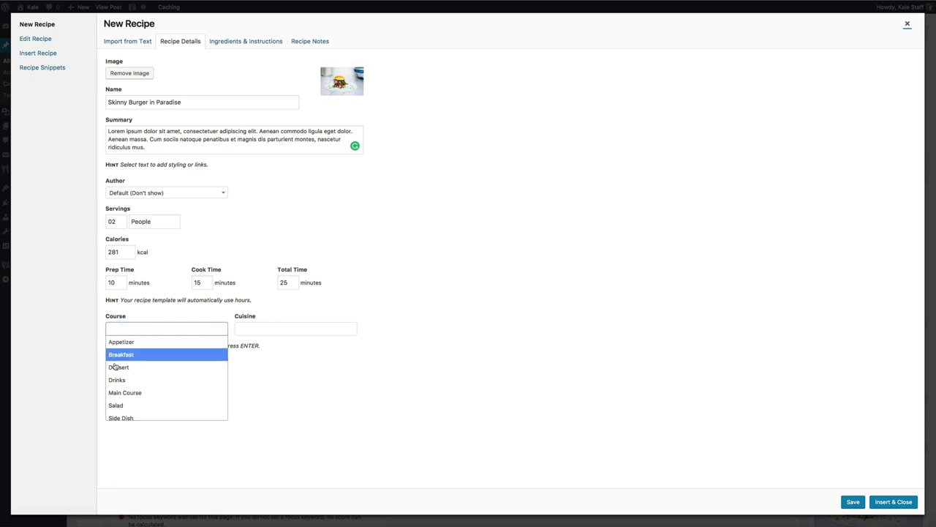
click(121, 393)
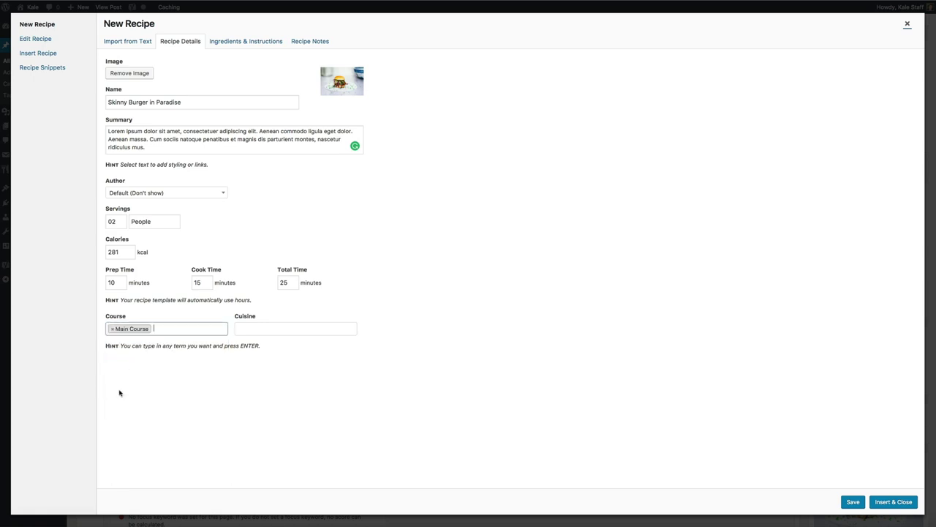
click(275, 327)
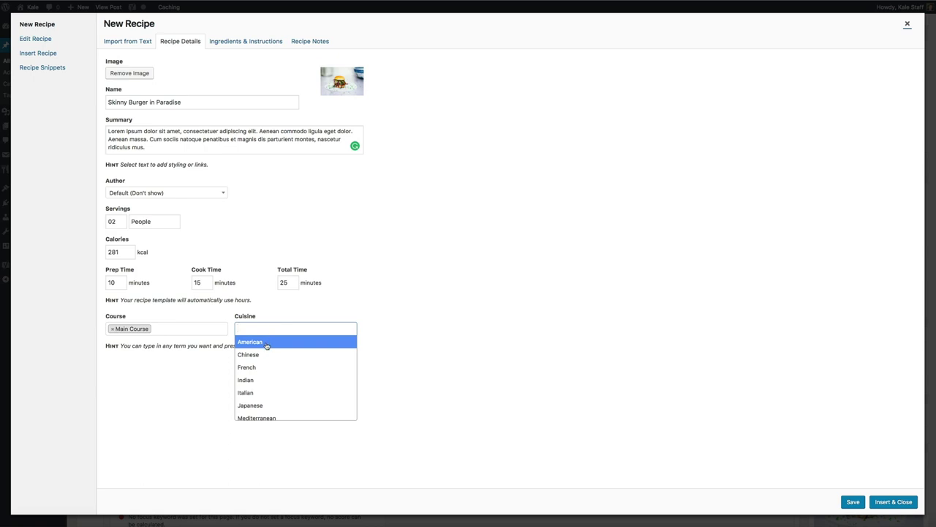
click(267, 344)
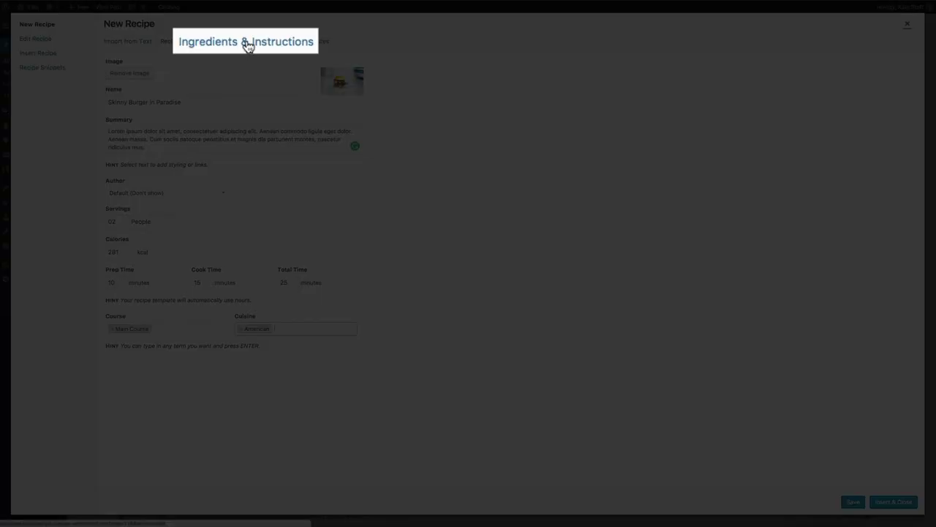
click(248, 45)
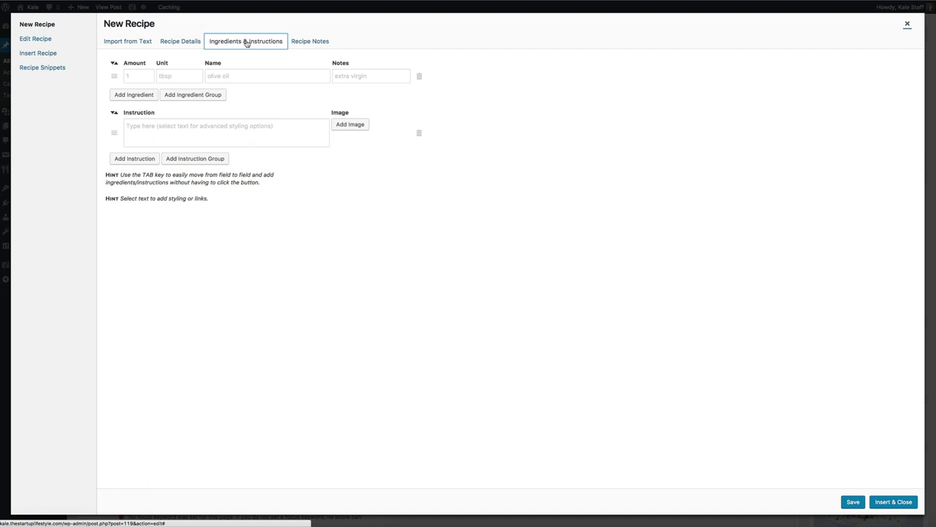
Add the ingredients 1 lb Ground Turkey and 2 Wheat Buns
click(136, 74)
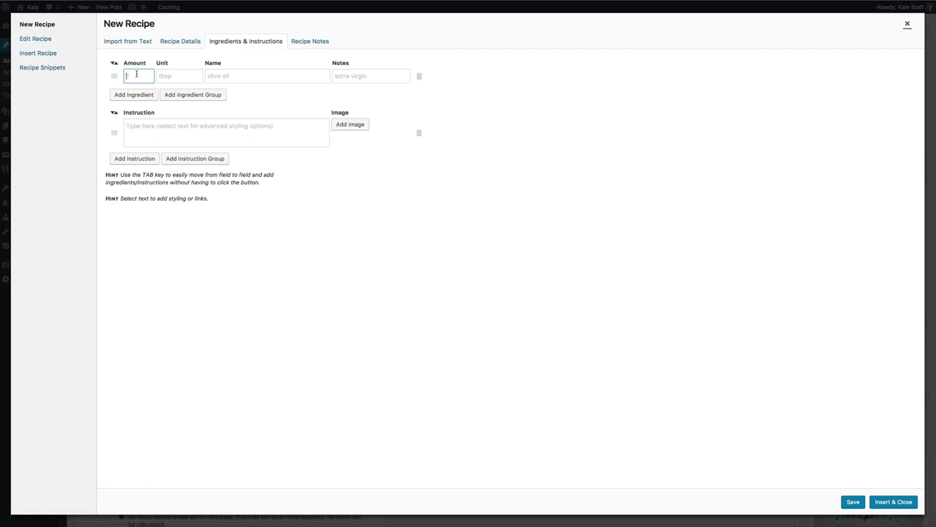
text(1)
click(175, 76)
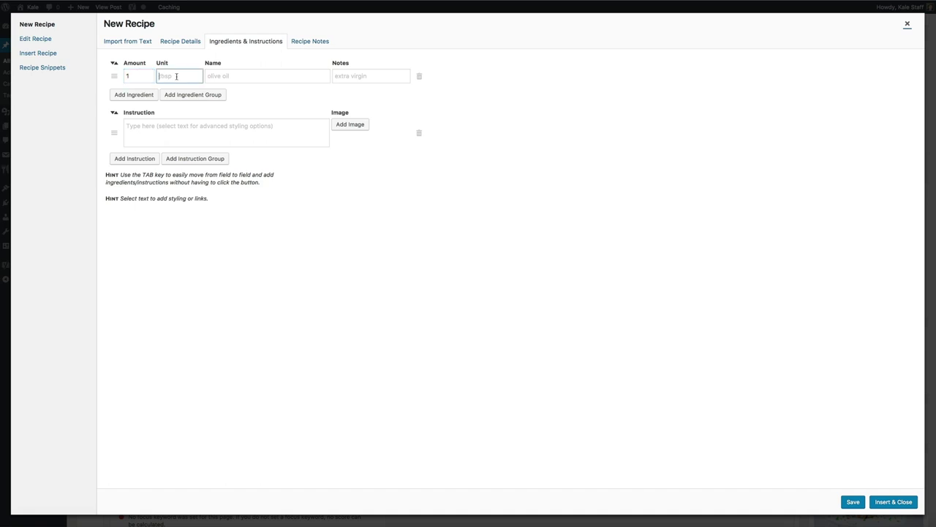
text(lb)
key(Tab)
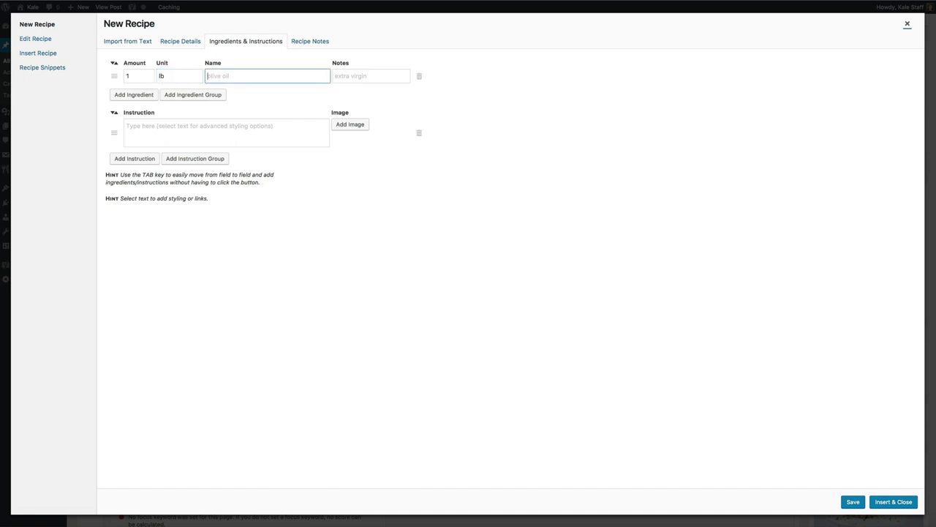
text(Ground )
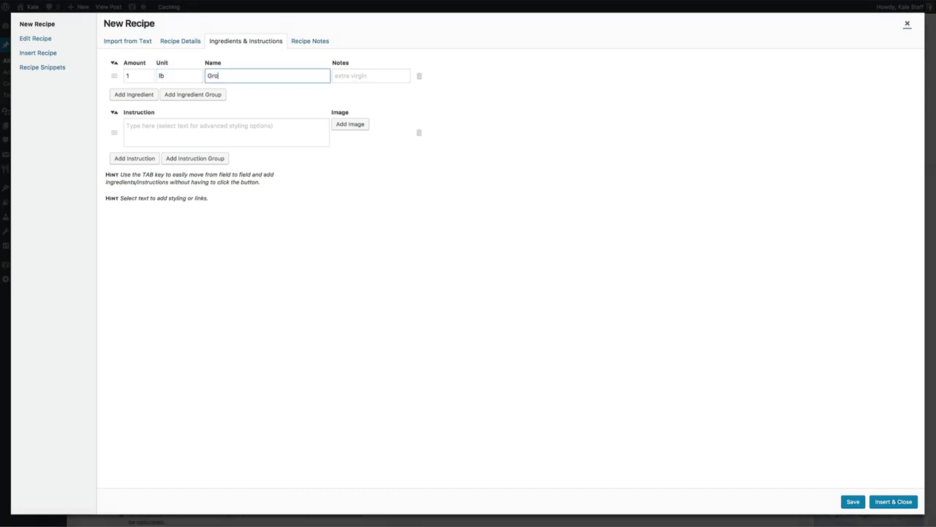
text(Turkey)
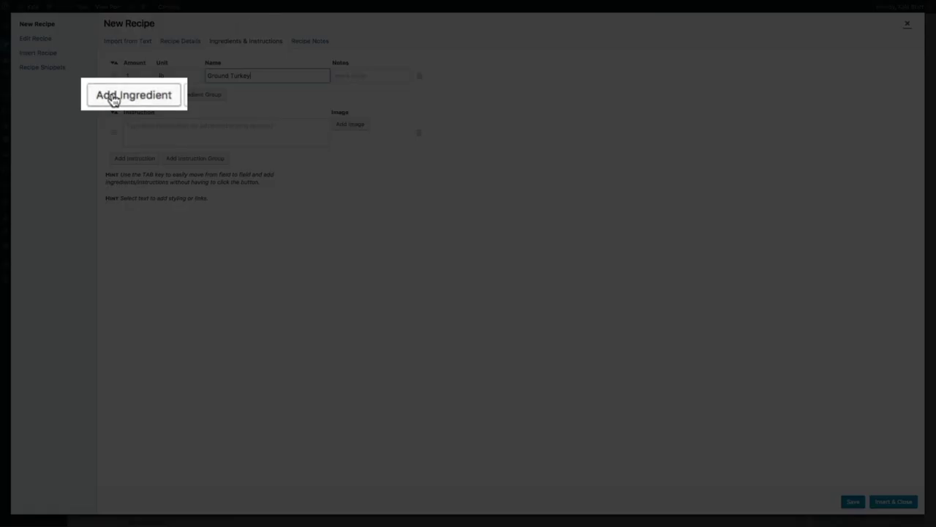
click(112, 98)
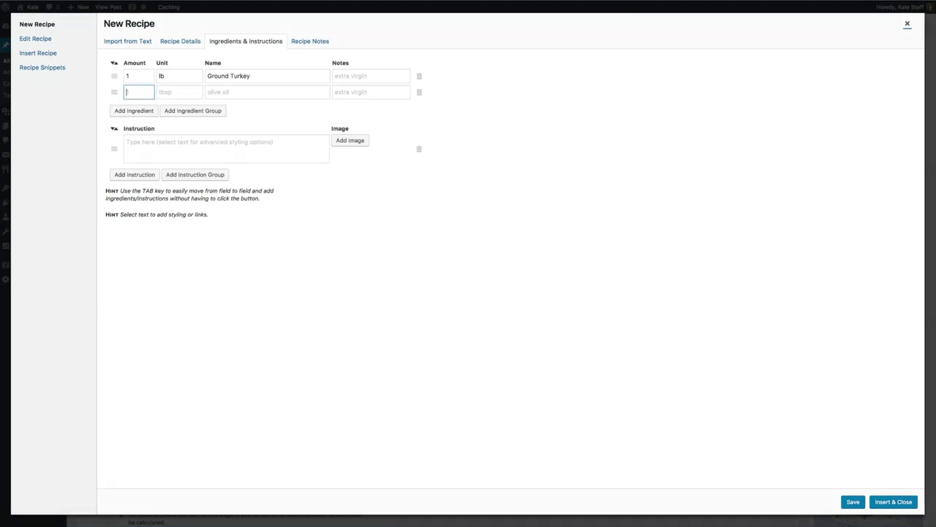
click(257, 92)
text(Wheat Buns)
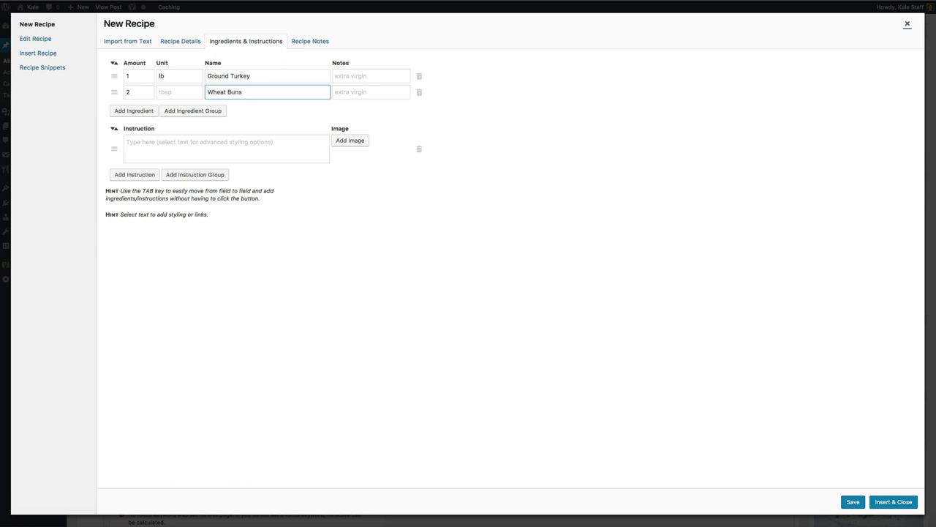
Add 1 Red Onion and 1 Head of Lettuce, then paste a Lorem ipsum first instruction
click(134, 110)
text(1)
click(207, 108)
text(Rd)
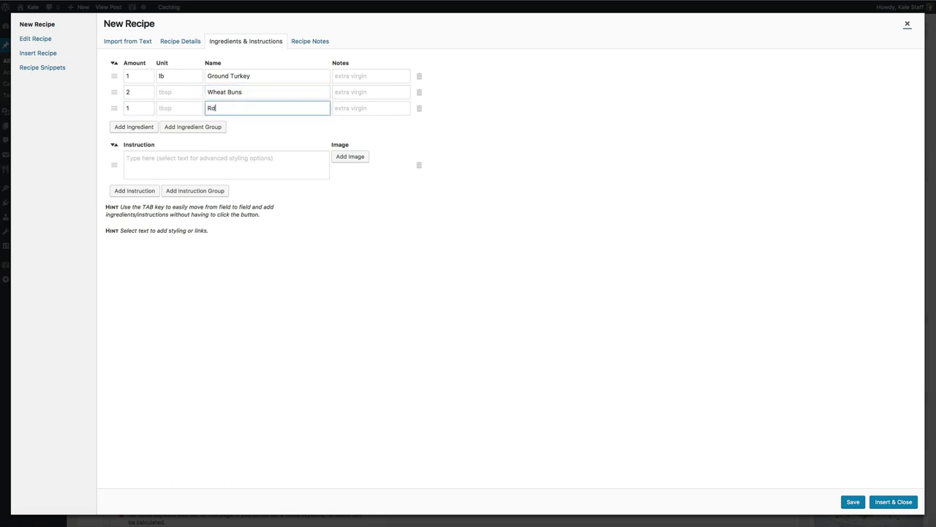
key(BackSpace)
text(ed Onion)
click(129, 128)
text(1)
click(225, 124)
text(Head of Lettuce)
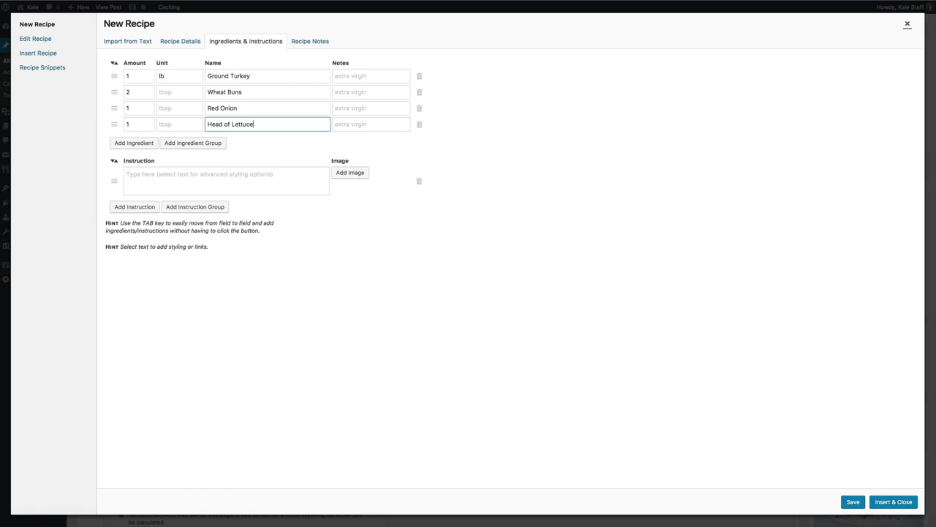
click(137, 176)
text(Lorem ipsum dolor sit amet, consectetuer adipiscing elit. Aenean commodo ligula eget dolor. Aenean massa. Cum sociis natoque penatibus et magnis dis parturient montes, nascetur ridiculus mus.)
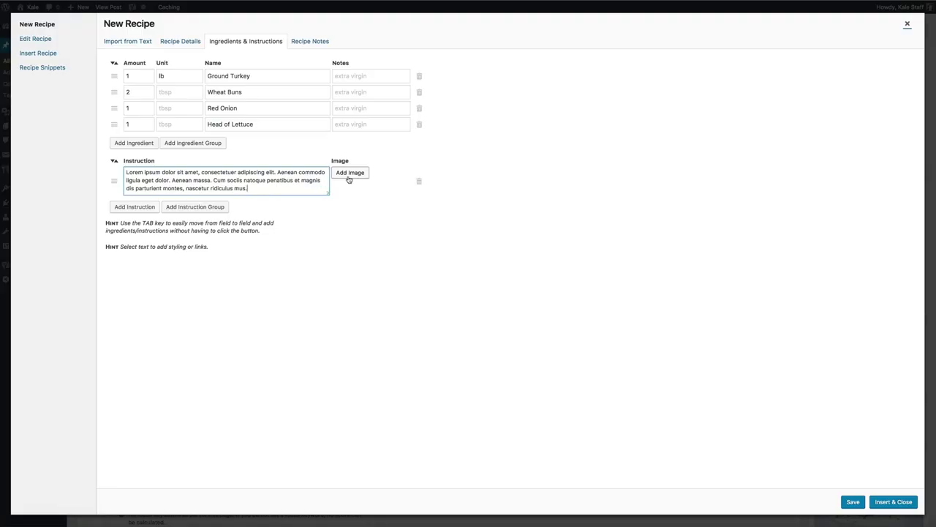
Upload a kale skinny burger image and attach it to the first instruction
click(349, 176)
click(36, 41)
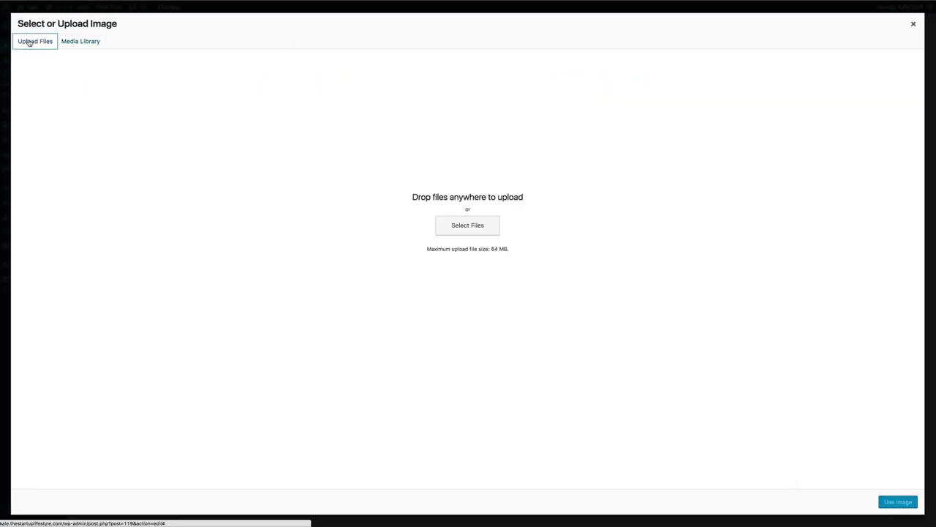
click(443, 231)
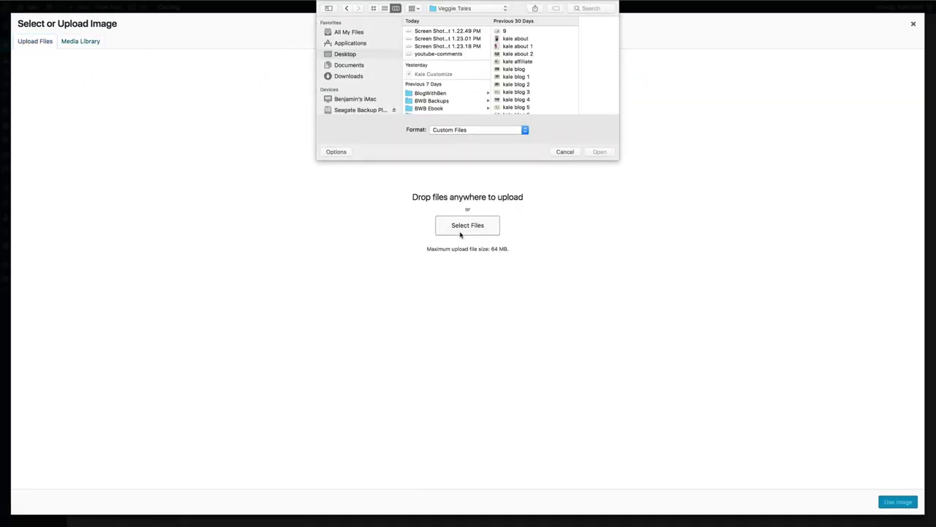
scroll(512, 84, down, 5)
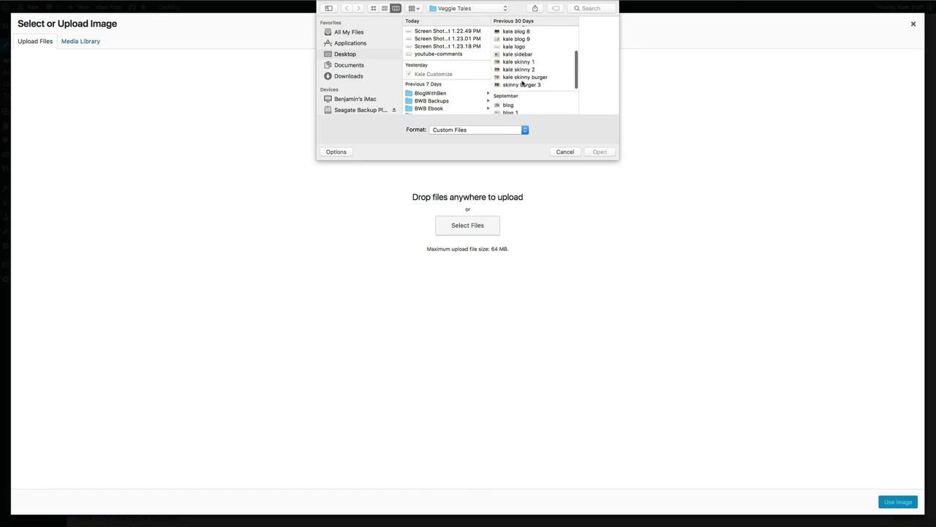
scroll(522, 83, down, 2)
scroll(521, 81, up, 3)
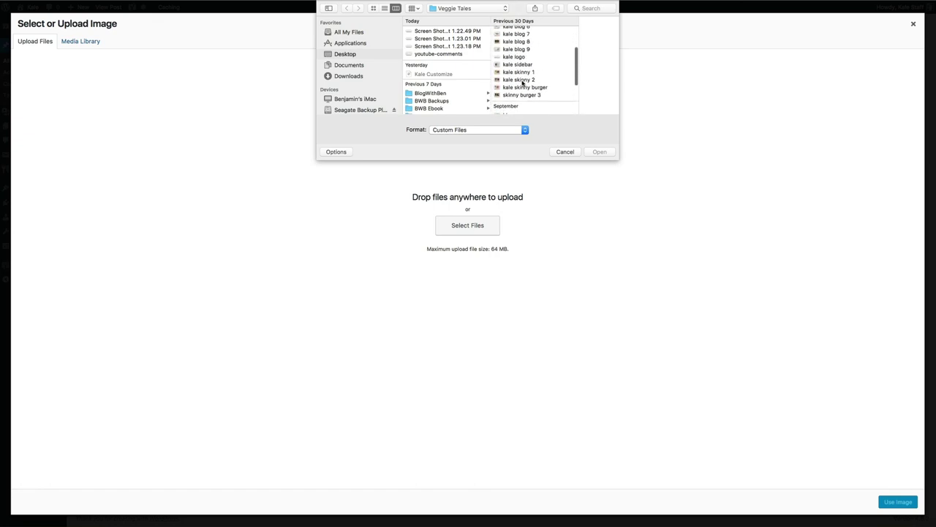
click(520, 70)
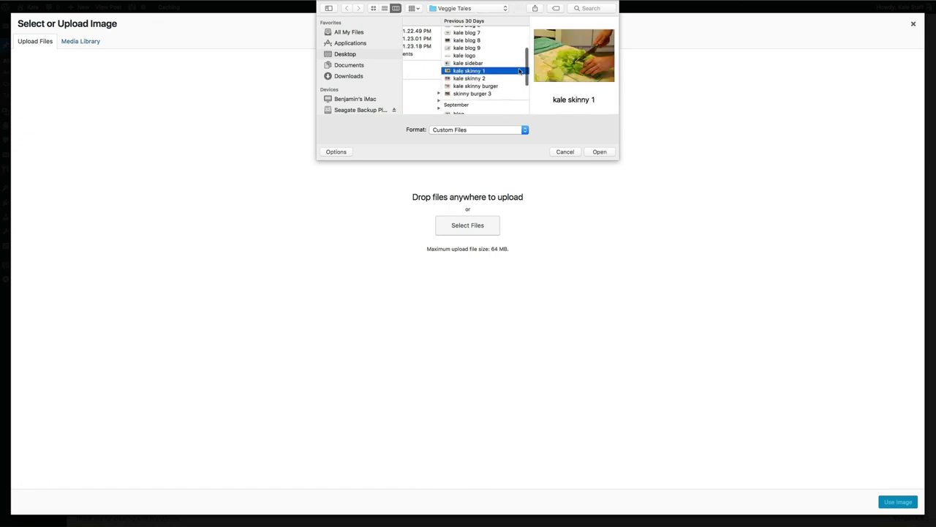
click(478, 94)
click(476, 86)
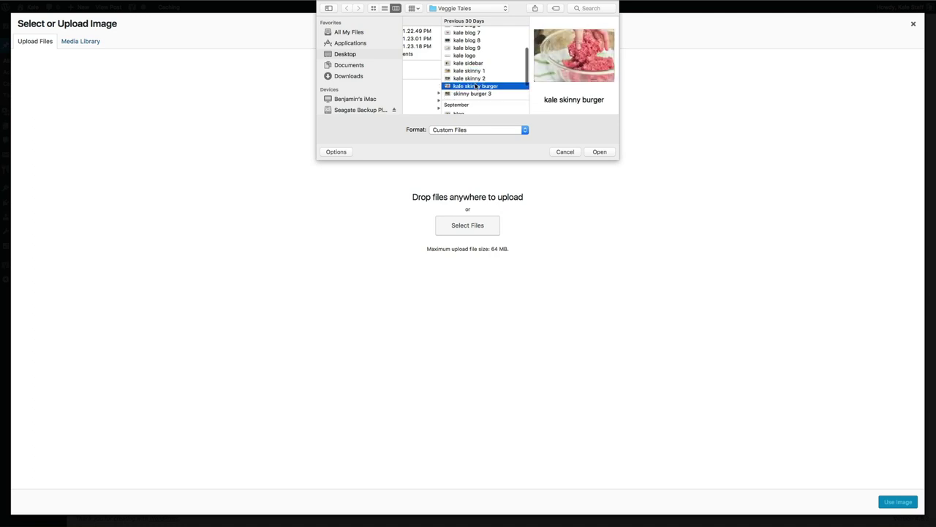
click(599, 152)
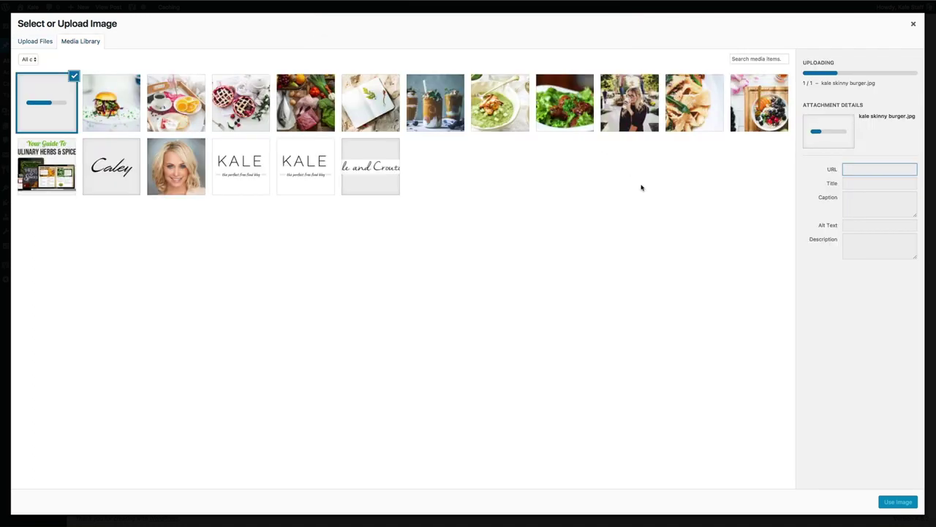
click(892, 503)
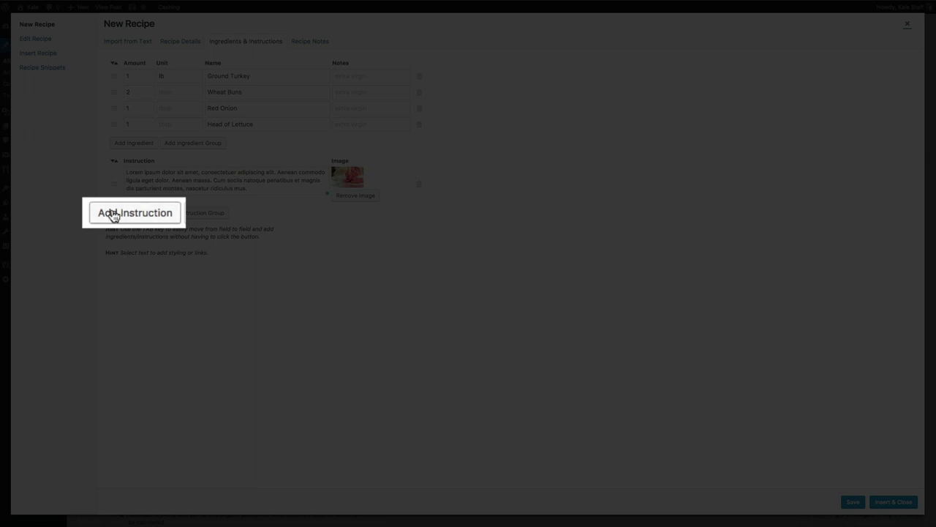
Add a second Lorem ipsum instruction with the kale skinny 1 image attached
click(113, 213)
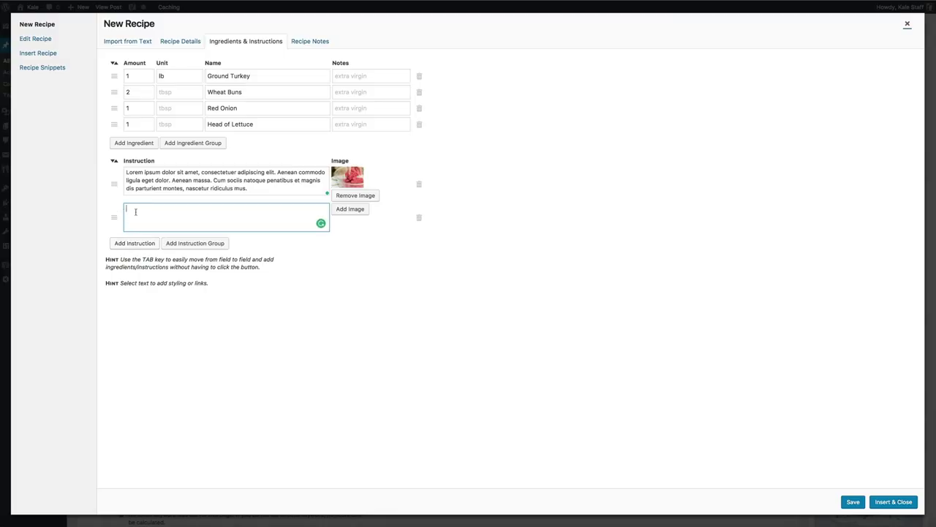
text(Lorem ipsum dolor sit amet, consectetuer adipiscing elit. Aenean commodo ligula eget dolor. Aenean massa. Cum sociis natoque penatibus et magnis dis parturient montes, nascetur ridiculus mus.)
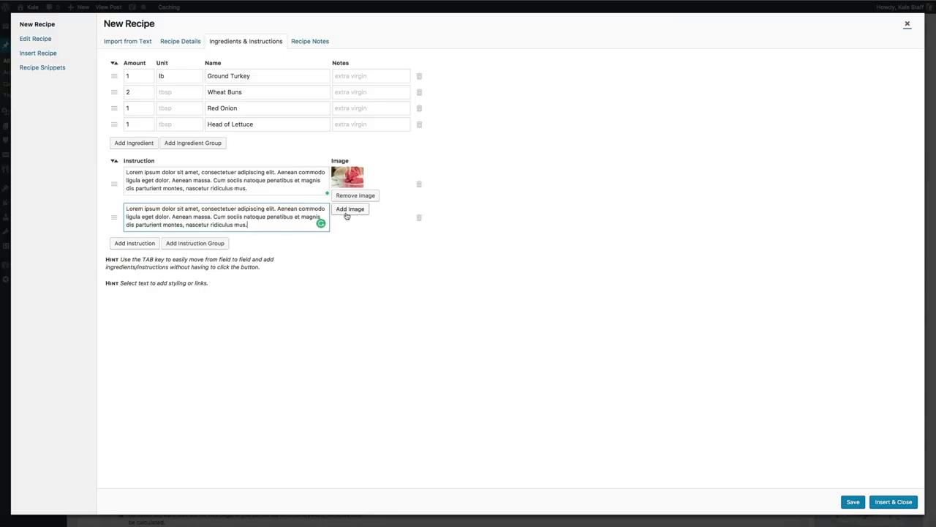
click(347, 214)
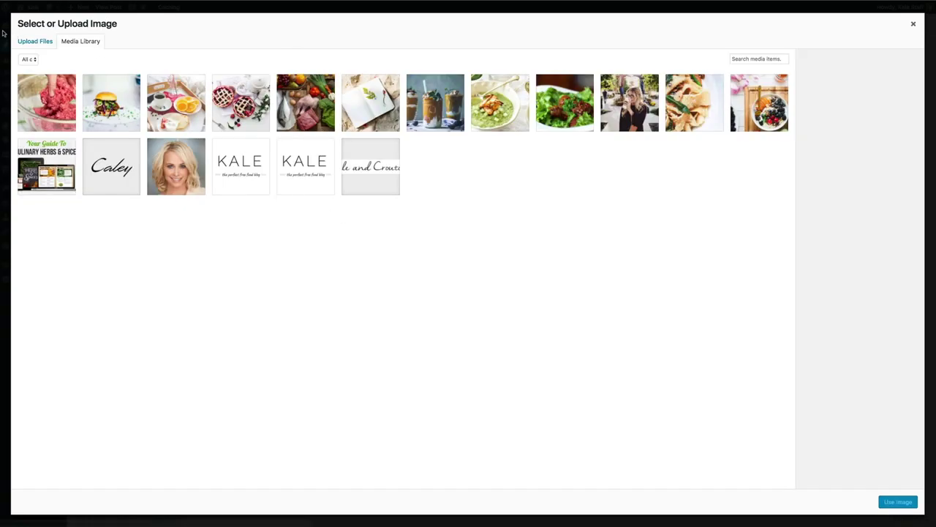
click(23, 41)
click(494, 232)
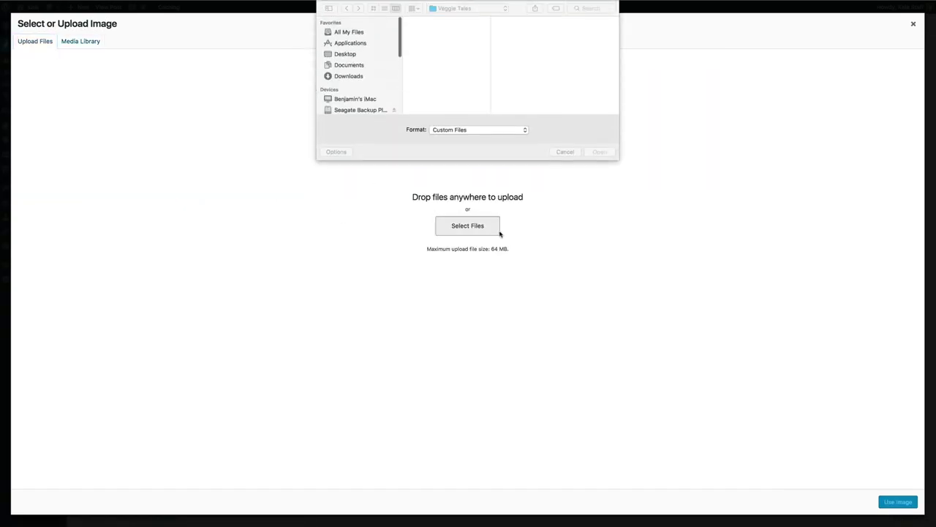
scroll(441, 71, down, 3)
scroll(442, 72, down, 3)
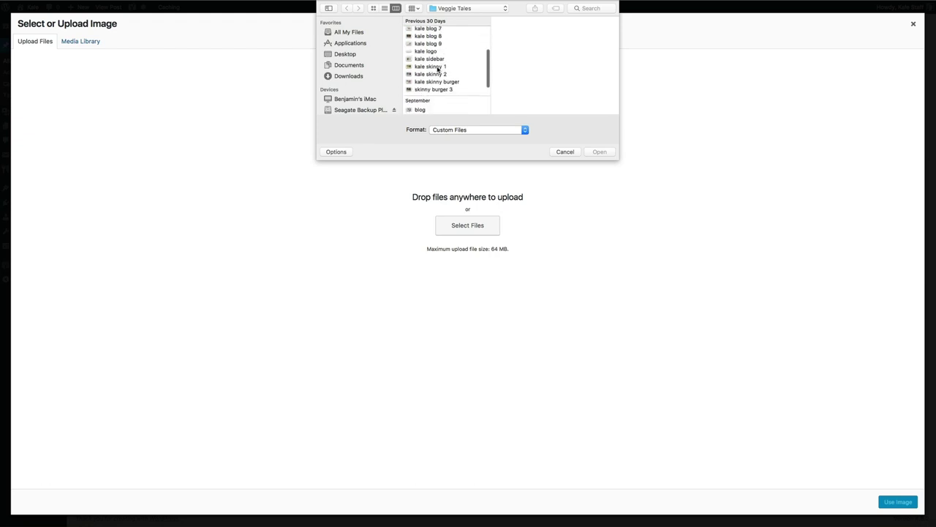
click(437, 67)
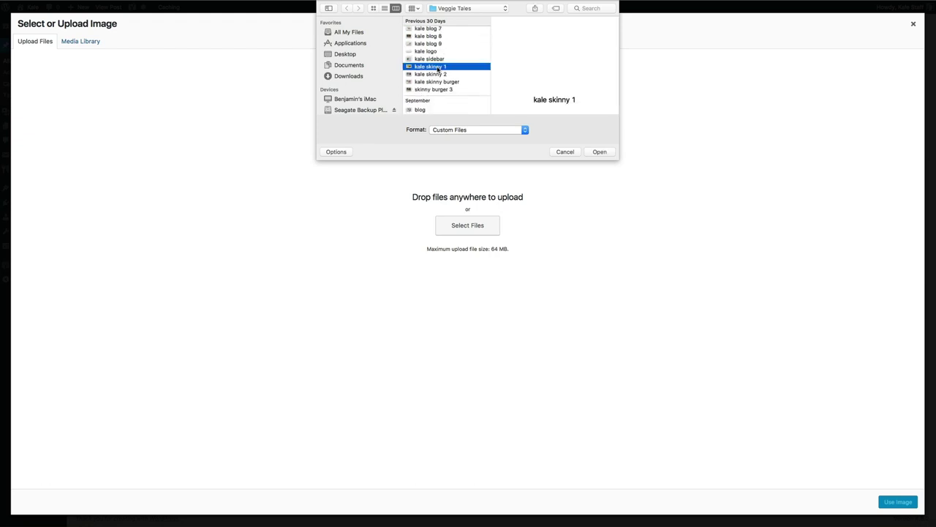
click(600, 152)
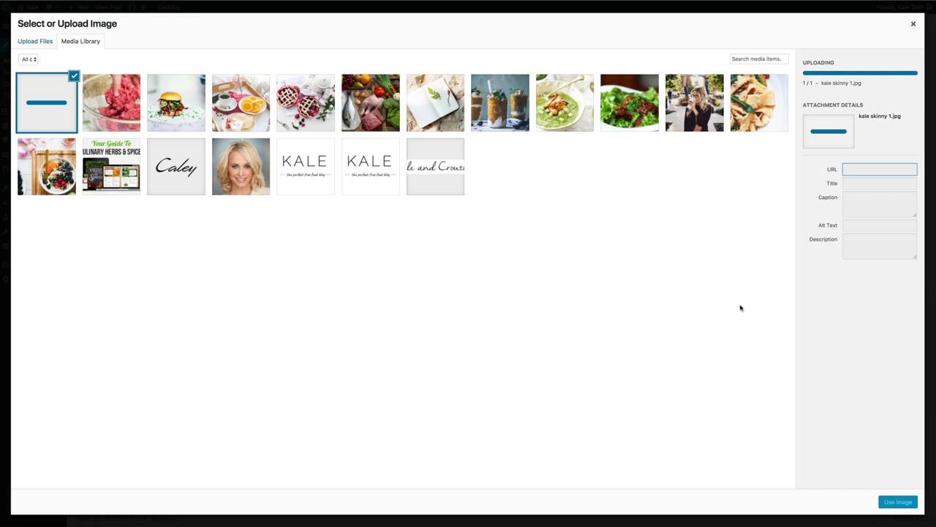
click(897, 501)
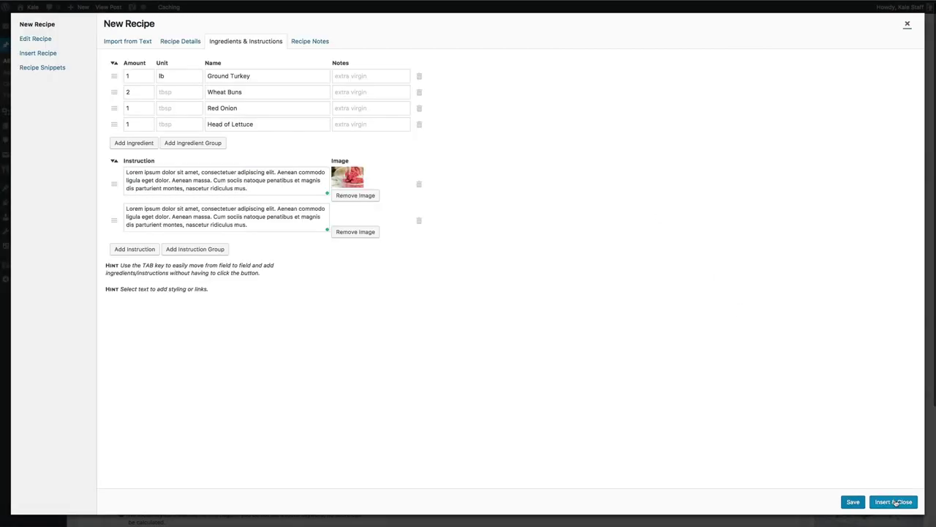
Add a third Lorem ipsum instruction with the kale skinny 2 image attached
click(131, 248)
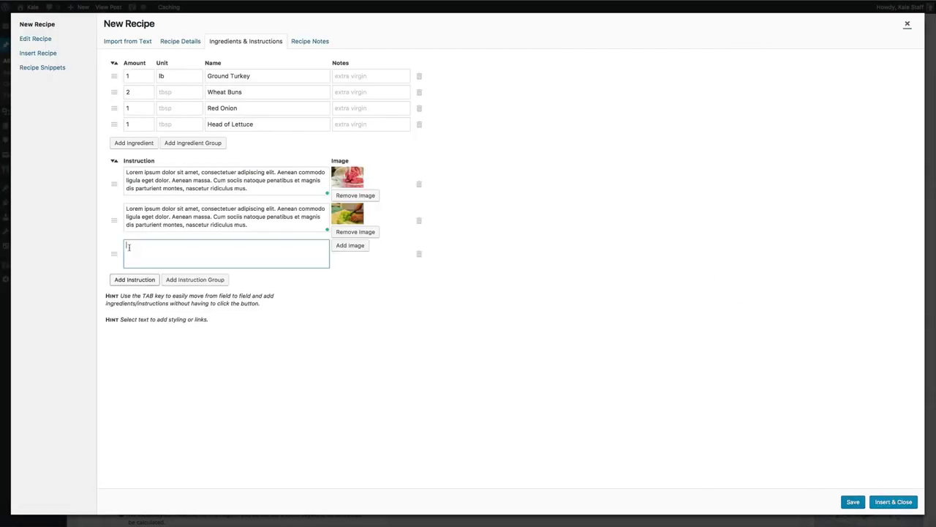
text(Lorem ipsum dolor sit amet, consectetuer adipiscing elit. Aenean commodo ligula eget dolor. Aenean massa. Cum sociis natoque penatibus et magnis dis parturient montes, nascetur ridiculus mus.)
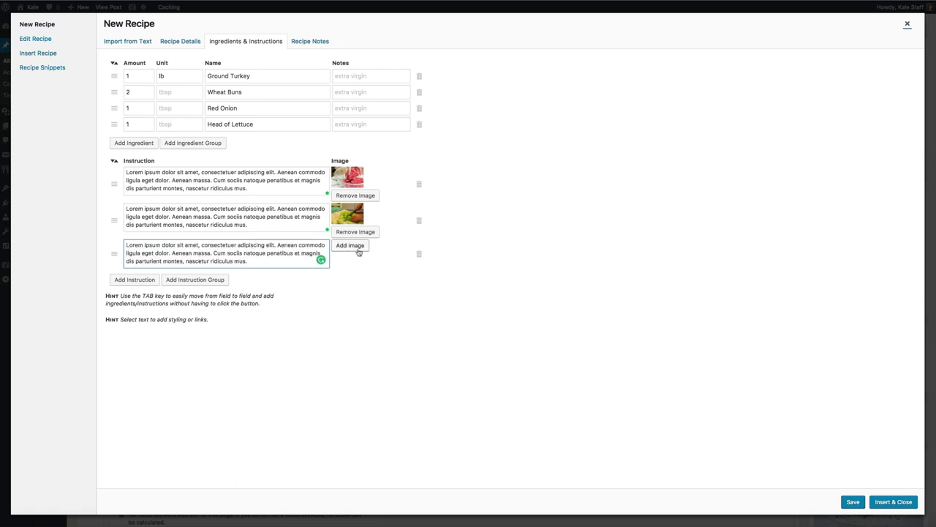
click(350, 245)
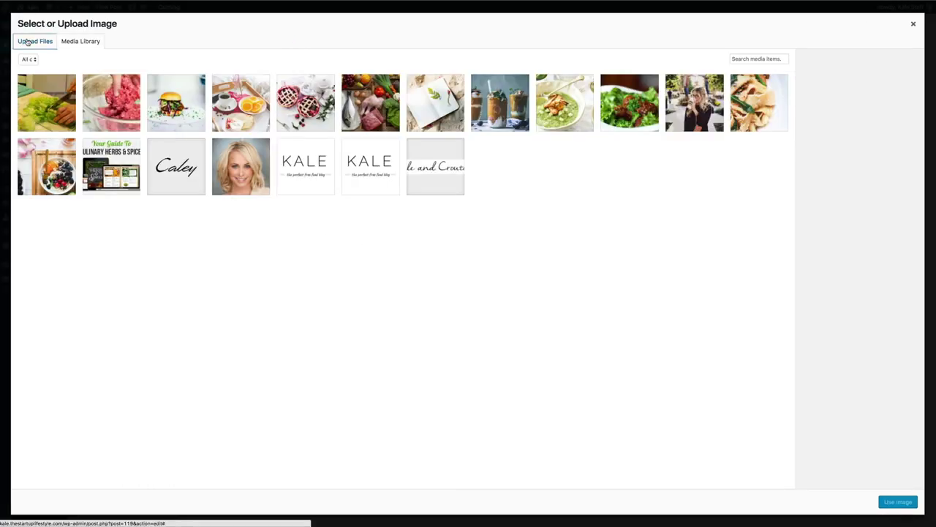
click(34, 42)
click(469, 232)
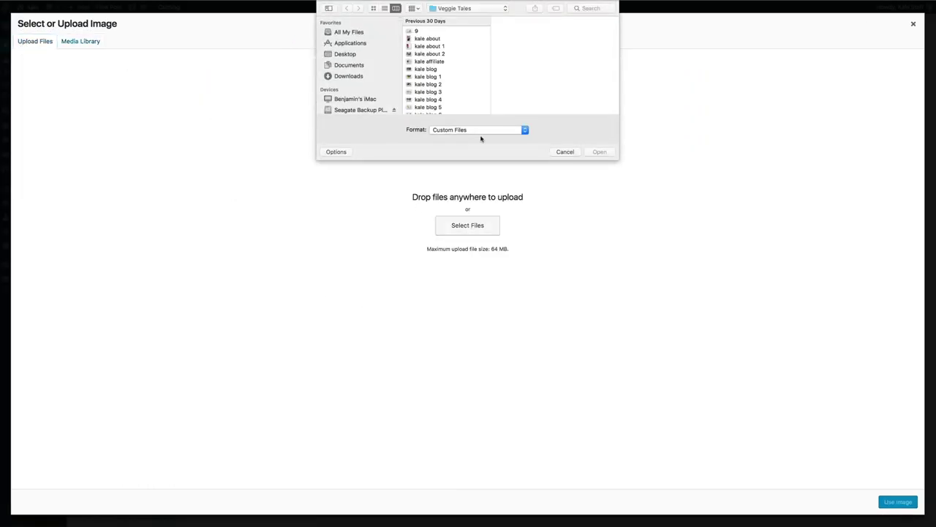
scroll(435, 81, down, 3)
click(436, 74)
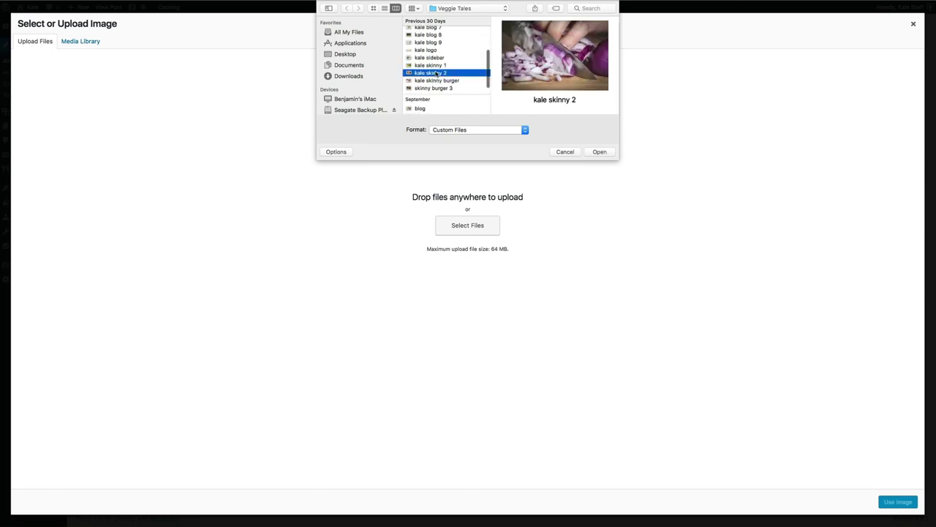
click(600, 153)
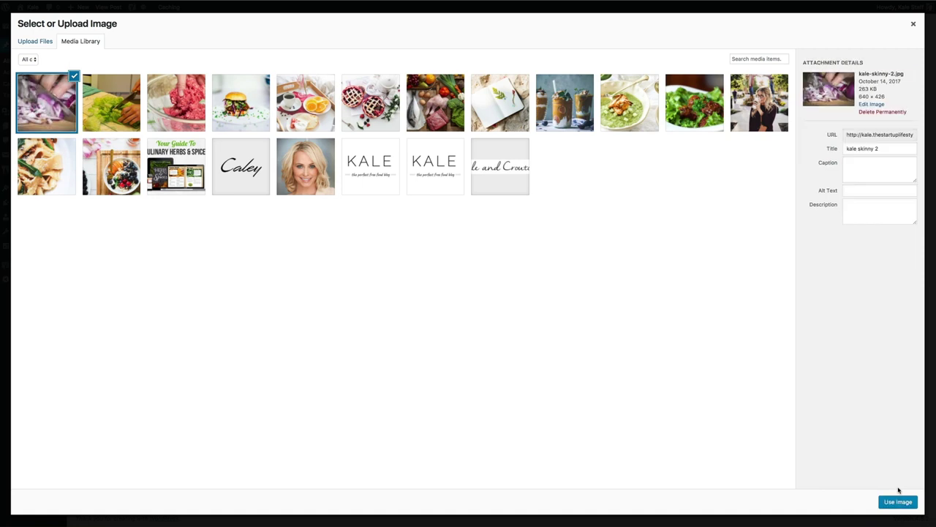
click(898, 500)
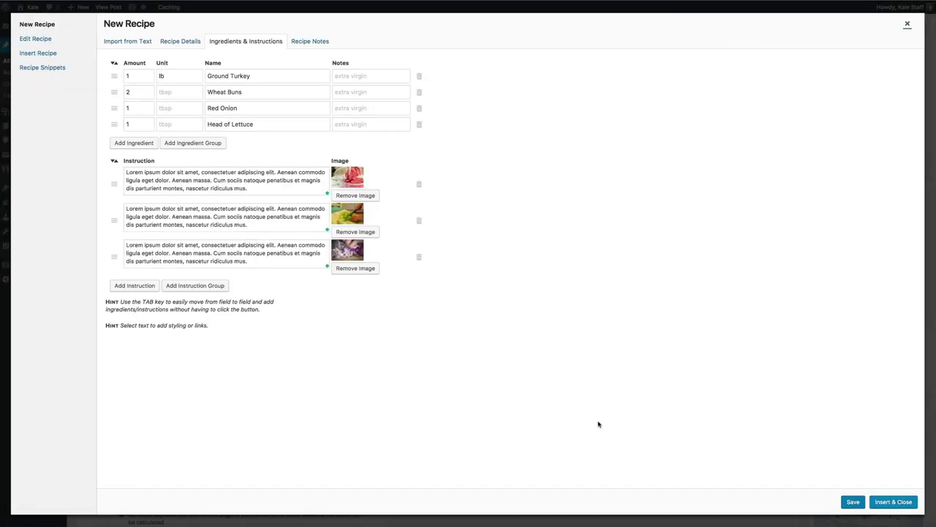
Add a fourth Lorem ipsum instruction with the skinny burger 3 grilled burger image
click(133, 286)
text(Lorem ipsum dolor sit amet, consectetuer adipiscing elit. Aenean commodo ligula eget dolor. Aenean massa. Cum sociis natoque penatibus et magnis dis parturient montes, nascetur ridiculus mus.)
click(348, 284)
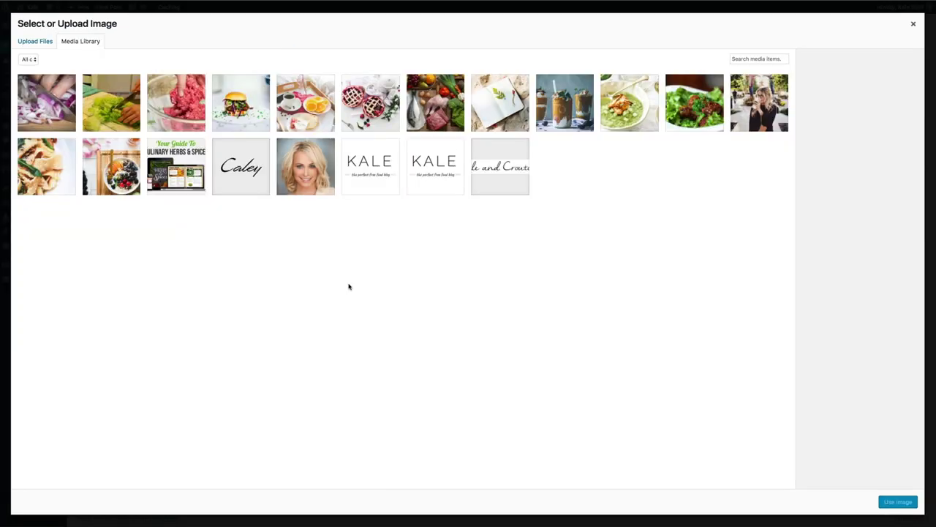
click(35, 41)
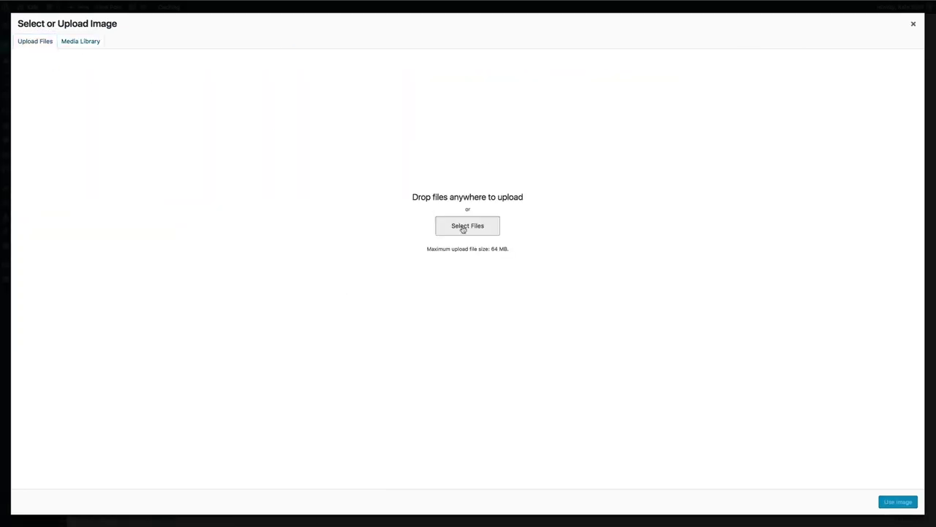
click(465, 225)
scroll(431, 87, down, 1)
scroll(431, 87, down, 3)
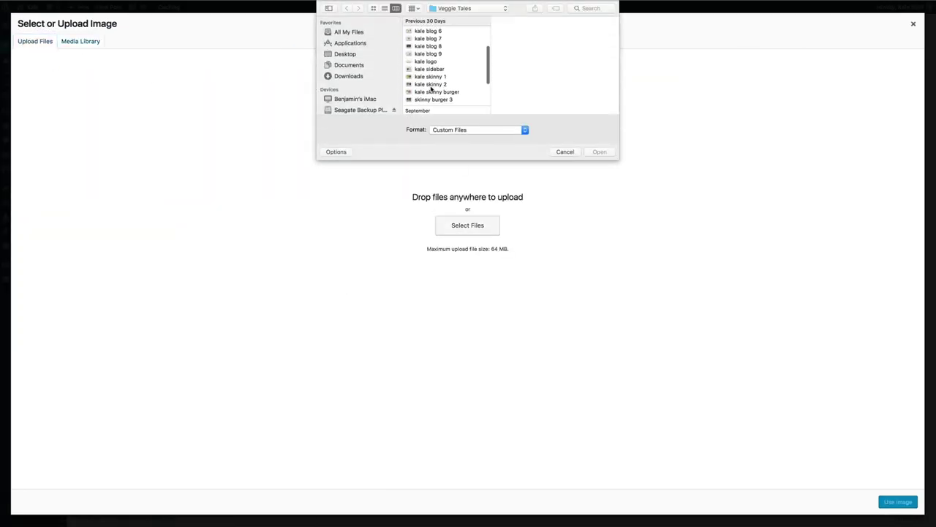
click(433, 89)
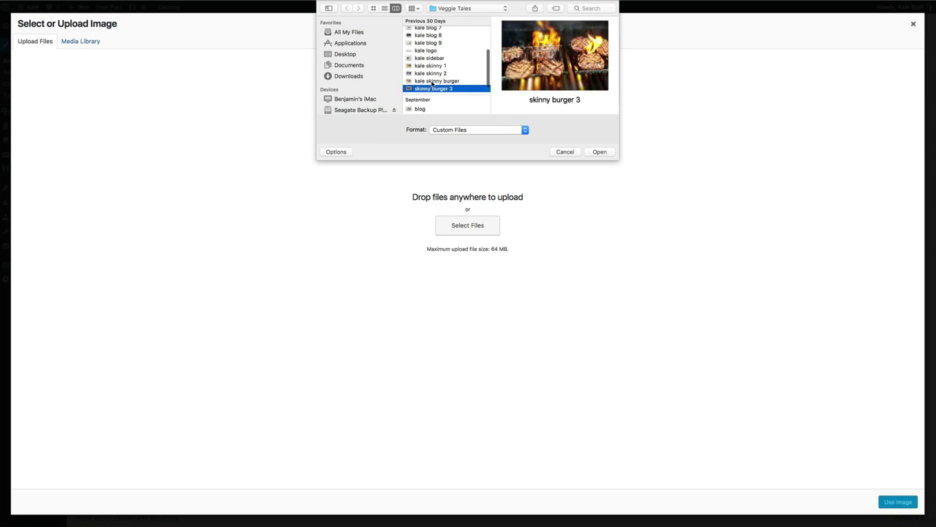
click(599, 151)
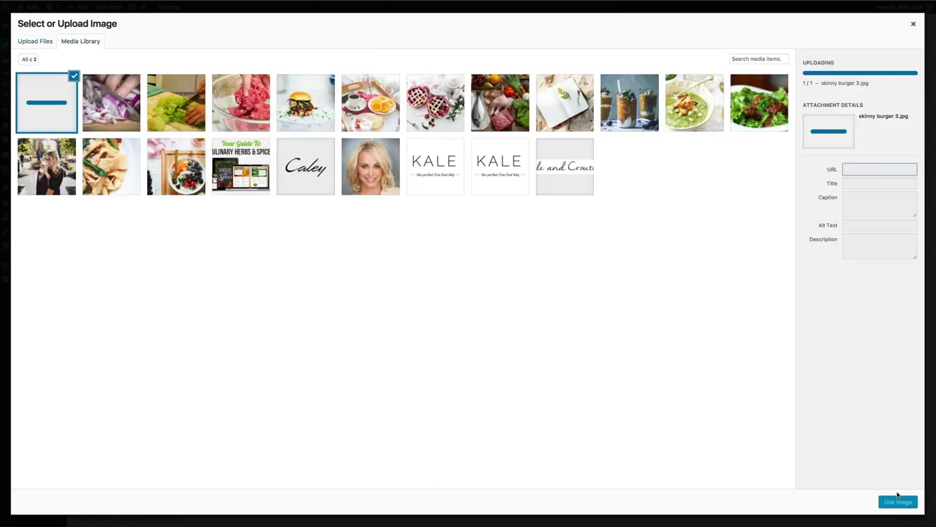
click(905, 502)
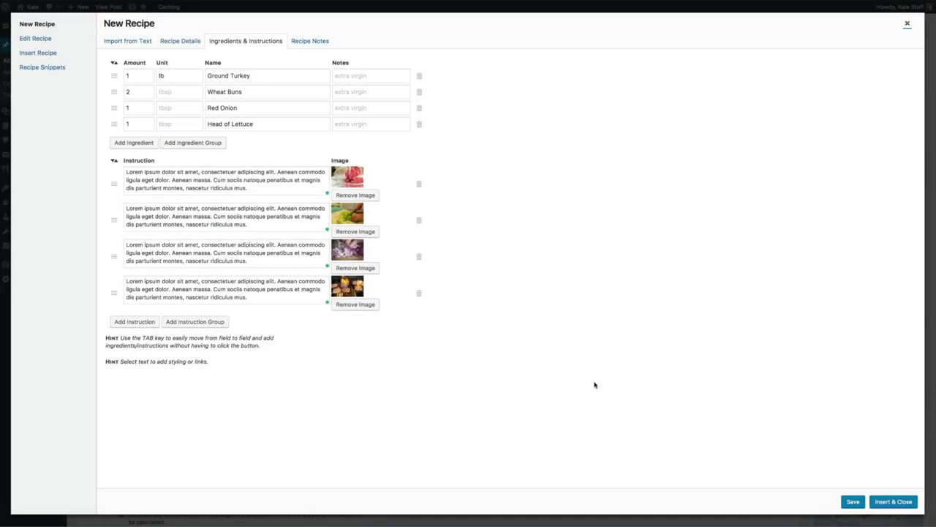
Insert the Skinny Burger in Paradise recipe card into the Cheeseburger in Paradise post
click(316, 42)
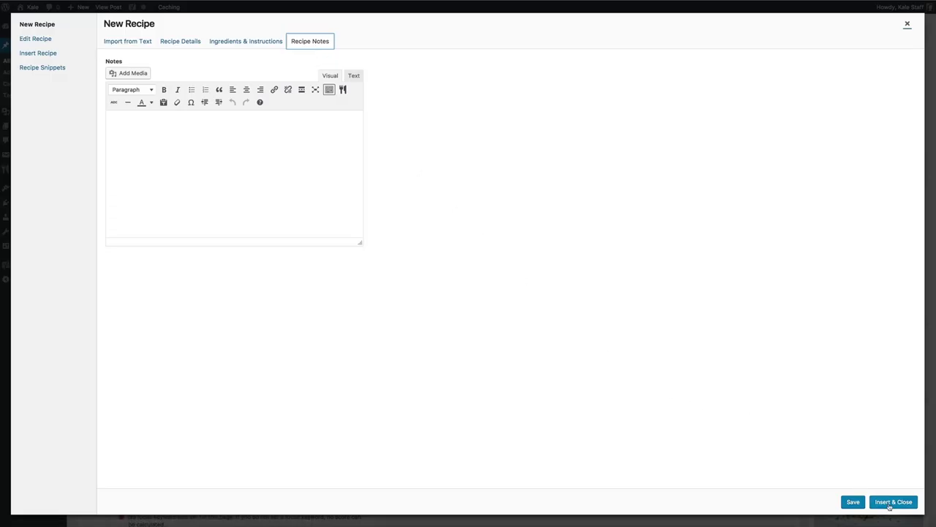
click(889, 503)
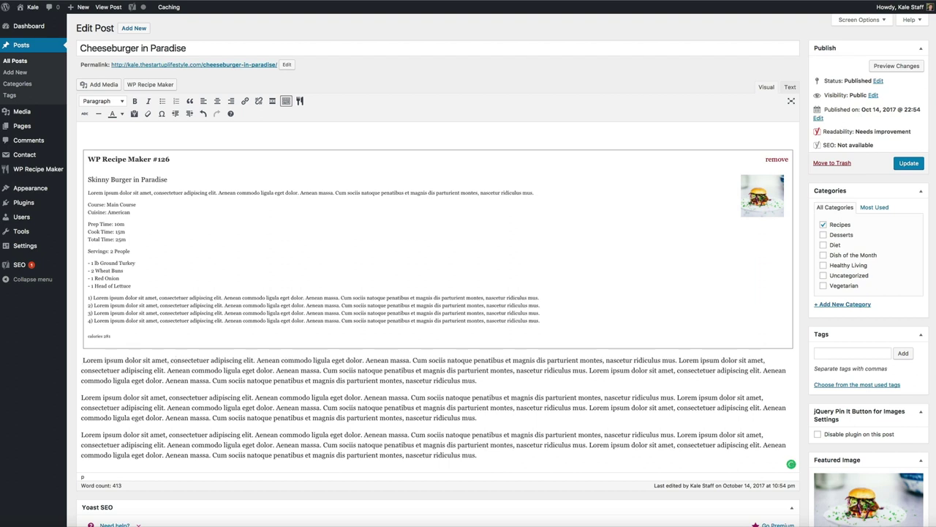
Move the three Lorem ipsum body paragraphs above the Skinny Burger in Paradise recipe card
click(285, 455)
drag(482, 466, 81, 359)
key(BackSpace)
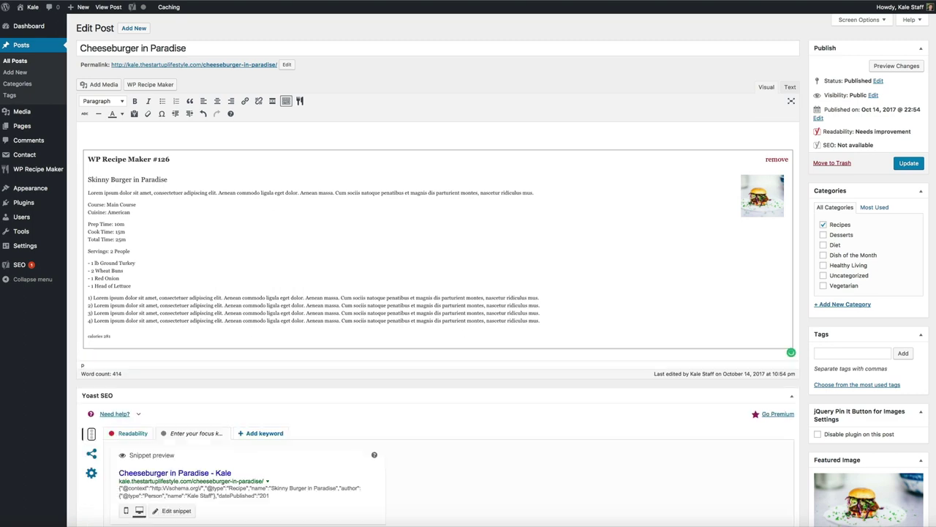
click(86, 135)
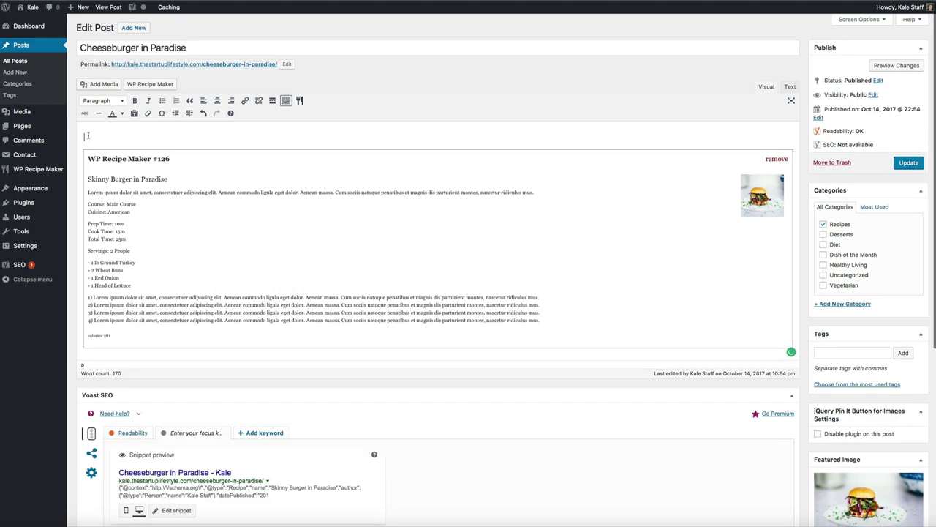
text(Lorem ipsum dolor sit amet, consectetuer adipiscing elit. Aenean commodo ligula eget dolor. Aenean massa. Cum sociis natoque penatibus et magnis dis parturient montes, nascetur ridiculus mus. Lorem ipsum dolor sit amet, consectetuer adipiscing elit. Aenean commodo ligula eget dolor. Aenean massa. Cum sociis natoque penatibus et magnis dis parturient montes, nascetur ridiculus mus. Lorem ipsum dolor sit amet, consectetuer adipiscing elit. Aenean commodo ligula eget dolor. Aenean massa. Cum sociis natoque penatibus et magnis dis parturient montes, nascetur ridiculus mus.  Lorem ipsum dolor sit amet, consectetuer adipiscing elit. Aenean commodo ligula eget dolor. Aenean massa. Cum sociis natoque penatibus et magnis dis parturient montes, nascetur ridiculus mus. Lorem ipsum dolor sit amet, consectetuer adipiscing elit. Aenean commodo ligula eget dolor. Aenean massa. Cum sociis natoque penatibus et magnis dis parturient montes, nascetur ridiculus mus. Lorem ipsum dolor sit amet, consectetuer adipiscing elit. Aenean commodo ligula eget dolor. Aenean massa. Cum sociis natoque penatibus et magnis dis parturient montes, nascetur ridiculus mus.  Lorem ipsum dolor sit amet, consectetuer adipiscing elit. Aenean commodo ligula eget dolor. Aenean massa. Cum sociis natoque penatibus et magnis dis parturient montes, nascetur ridiculus mus. Lorem ipsum dolor sit amet, consectetuer adipiscing elit. Aenean commodo ligula eget dolor. Aenean massa. Cum sociis natoque penatibus et magnis dis parturient montes, nascetur ridiculus mus. Lorem ipsum dolor sit amet, consectetuer adipiscing elit. Aenean commodo ligula eget dolor. Aenean massa. Cum sociis natoque penatibus et magnis dis parturient montes, nascetur ridiculus mus.)
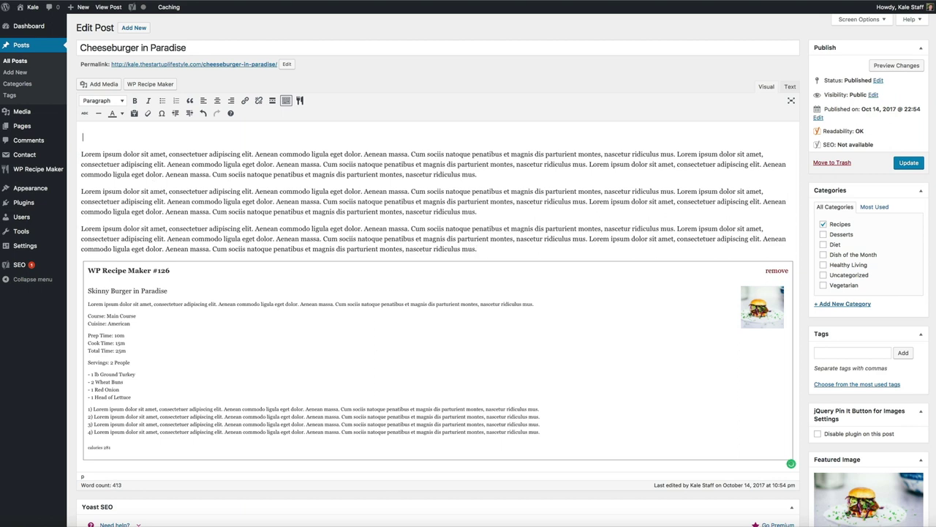
key(BackSpace)
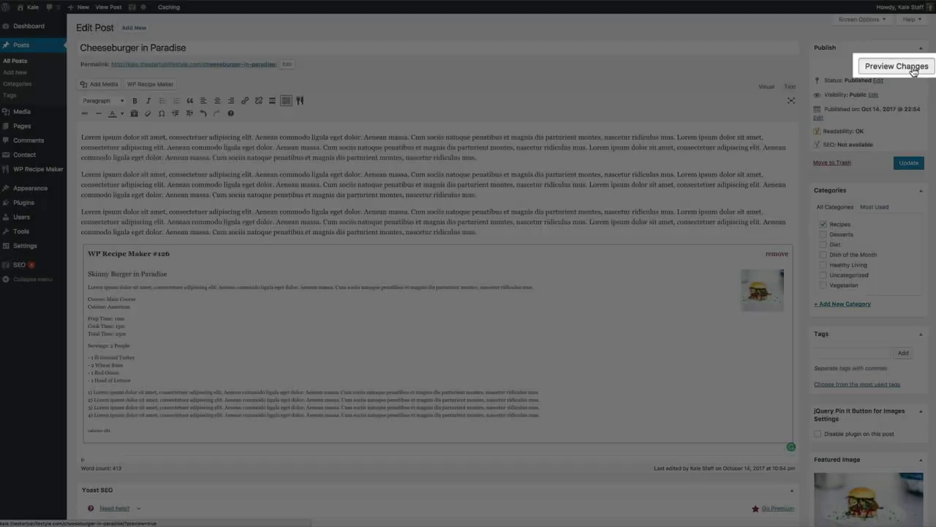
click(908, 70)
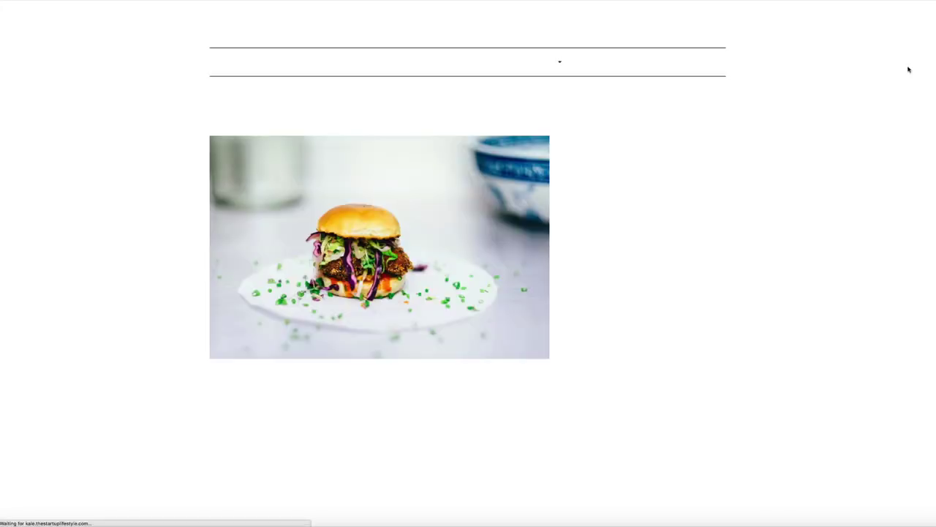
scroll(428, 274, down, 1)
scroll(428, 274, down, 5)
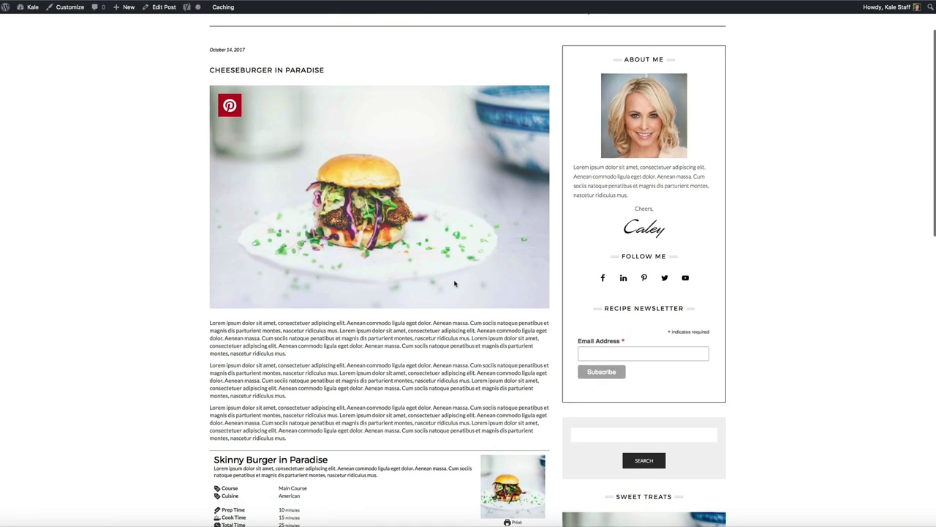
scroll(456, 284, down, 5)
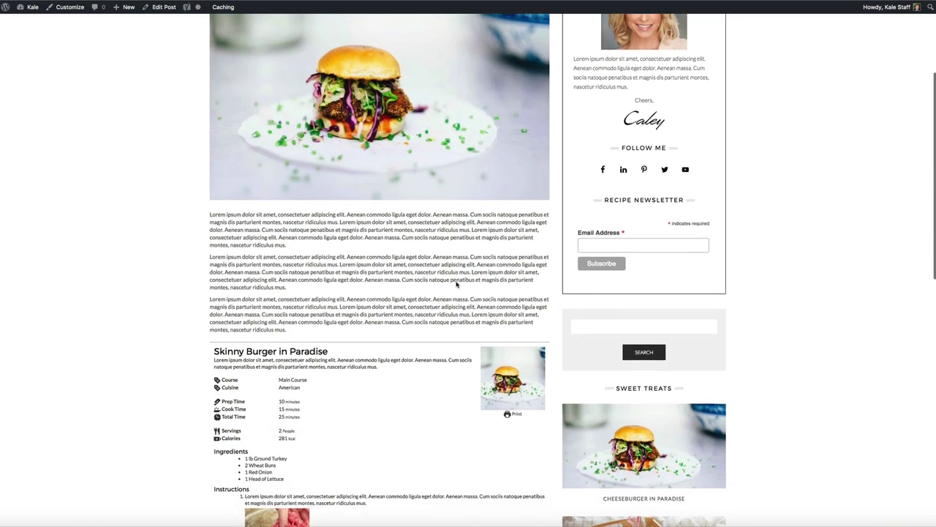
scroll(456, 283, down, 3)
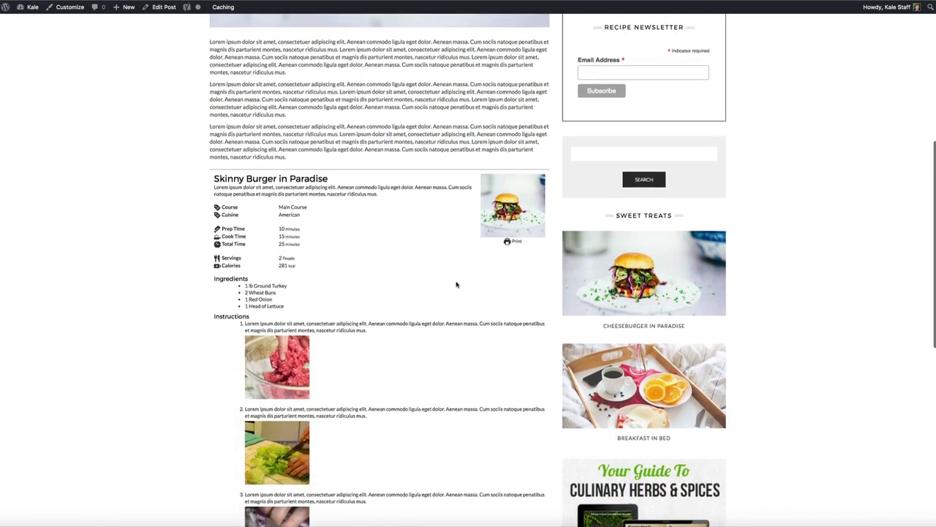
scroll(457, 284, down, 5)
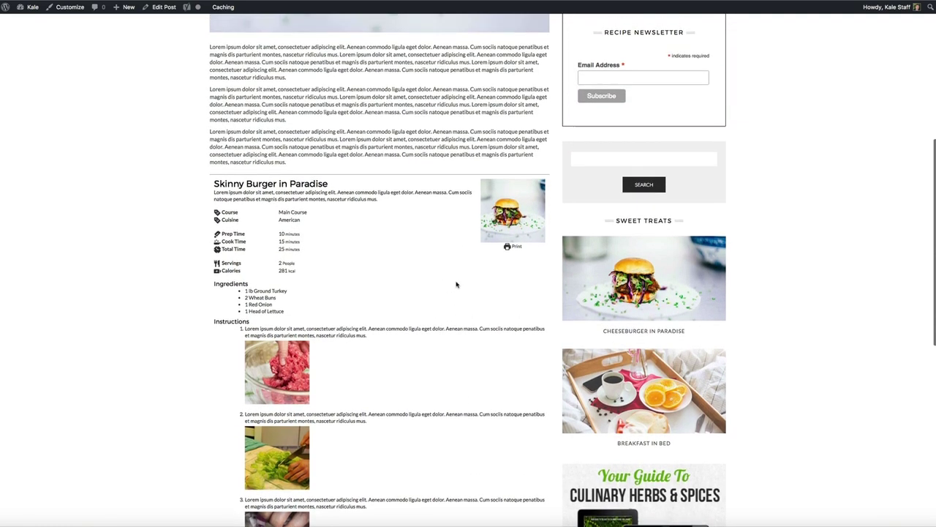
scroll(457, 283, up, 4)
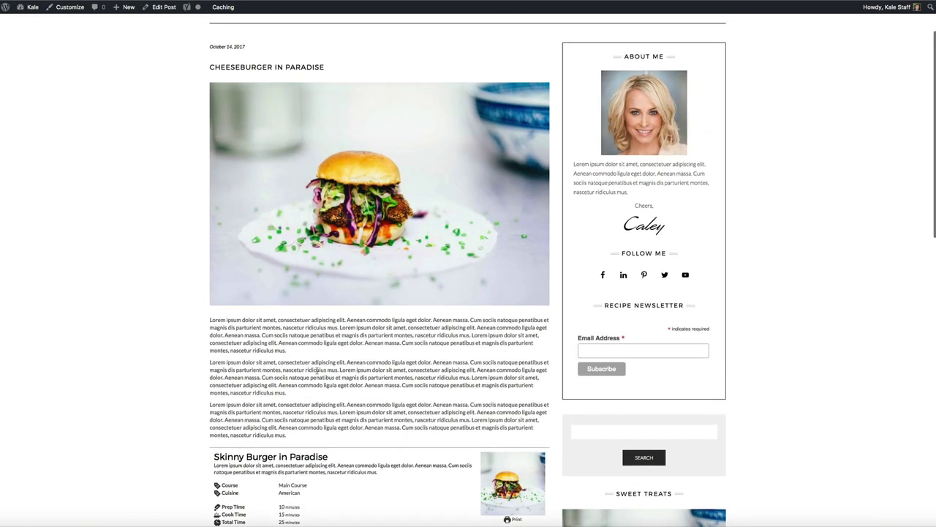
scroll(110, 388, up, 2)
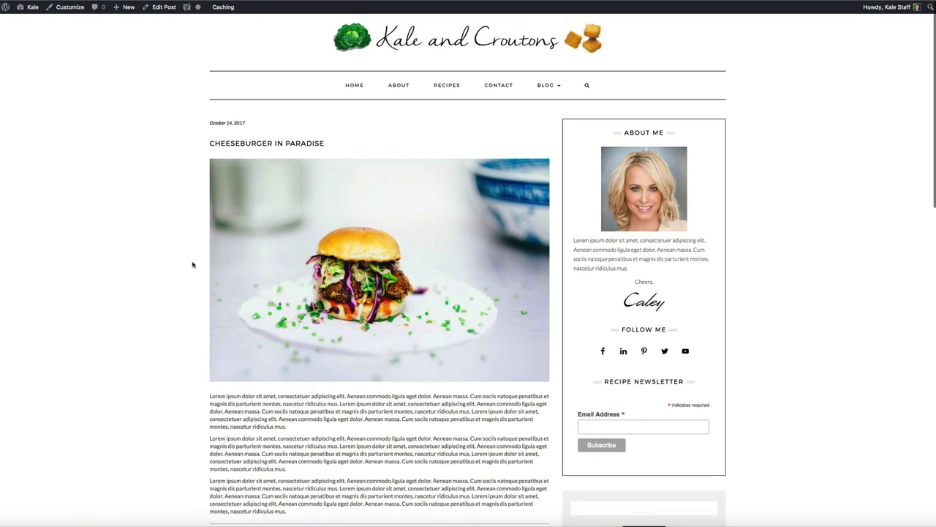
mouse_move(246, 238)
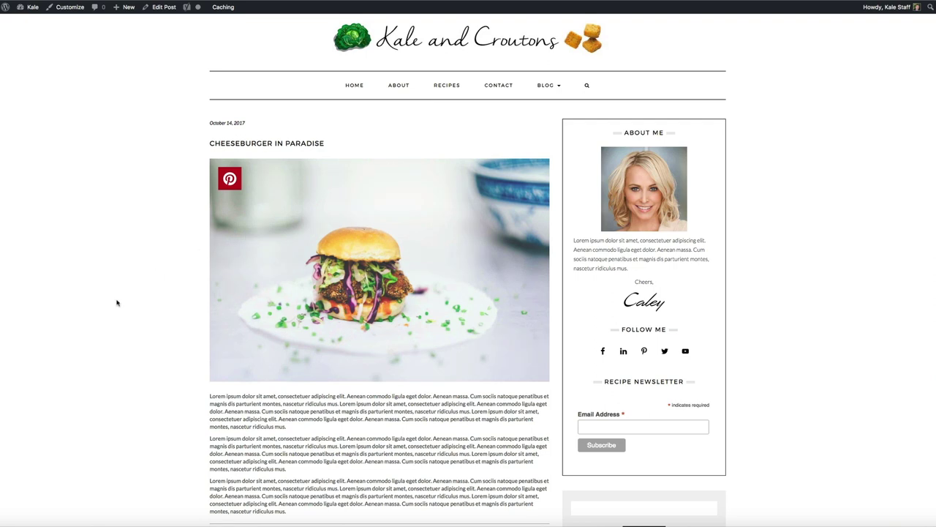
scroll(115, 314, down, 9)
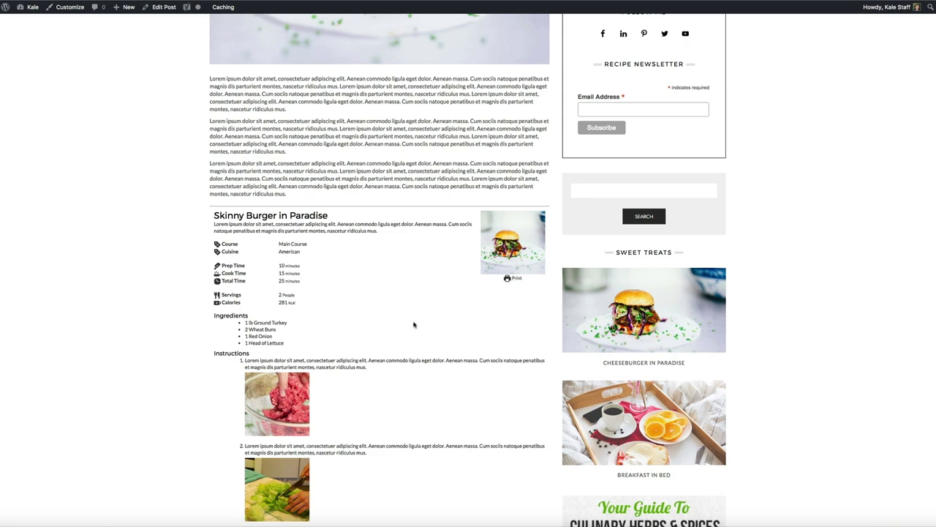
scroll(414, 324, up, 9)
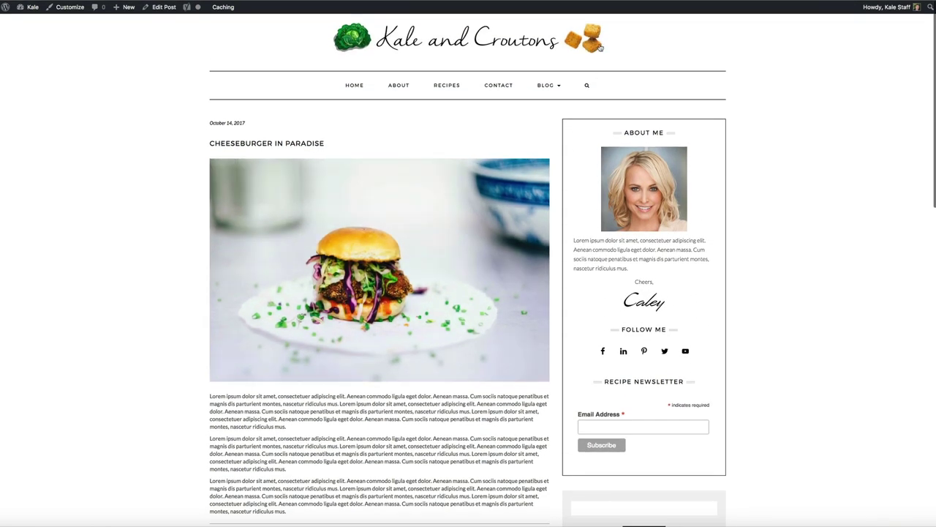
click(163, 7)
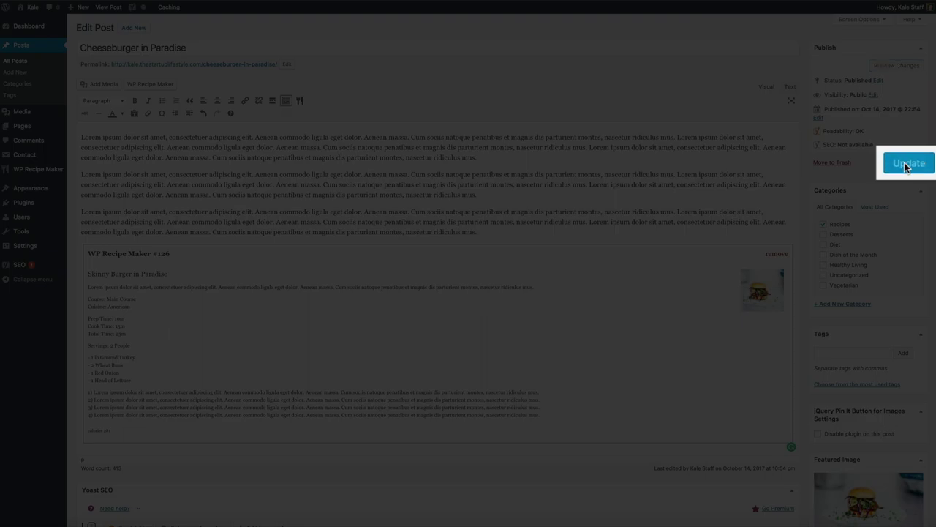
Update the Cheeseburger in Paradise post and view the Kale and Croutons homepage
click(905, 165)
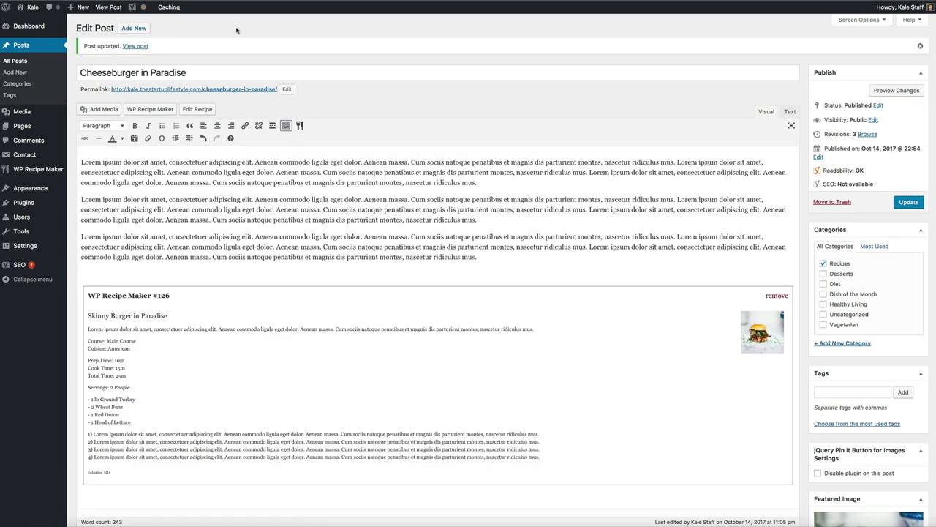
mouse_move(23, 7)
click(24, 22)
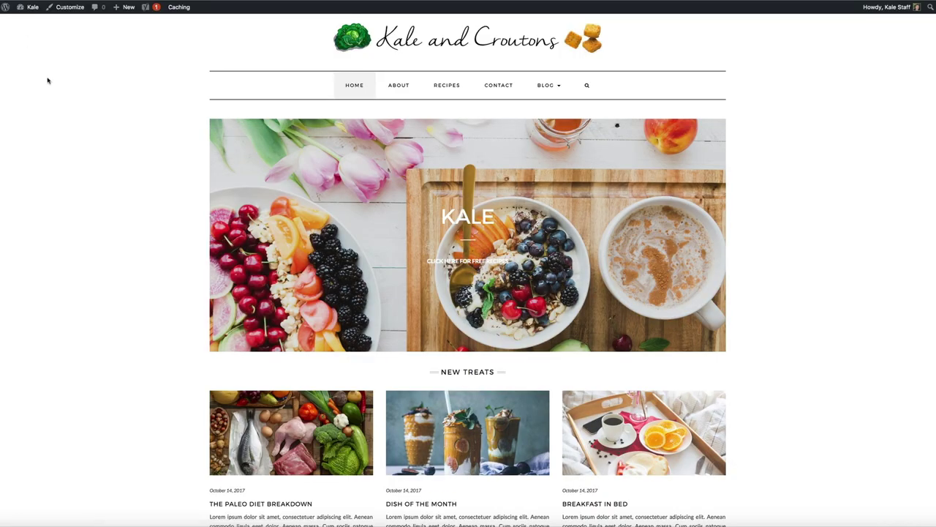
click(458, 88)
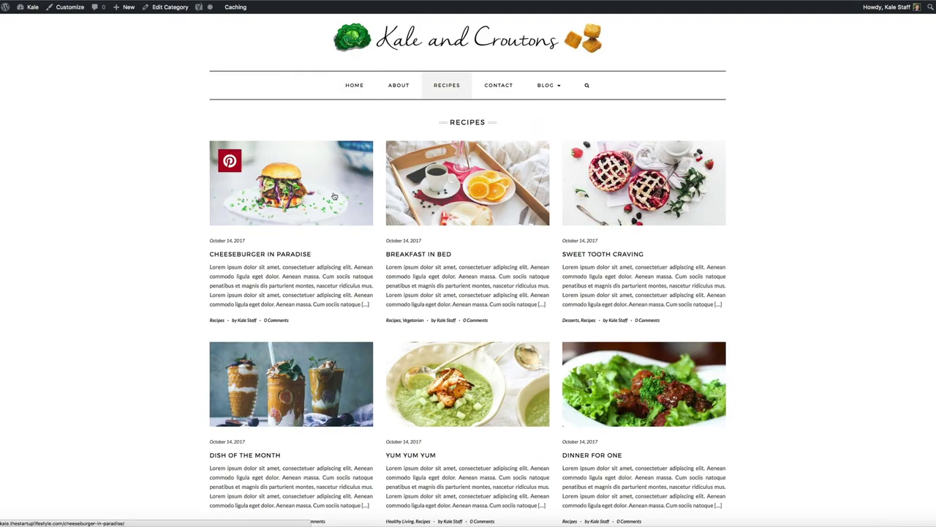
click(333, 196)
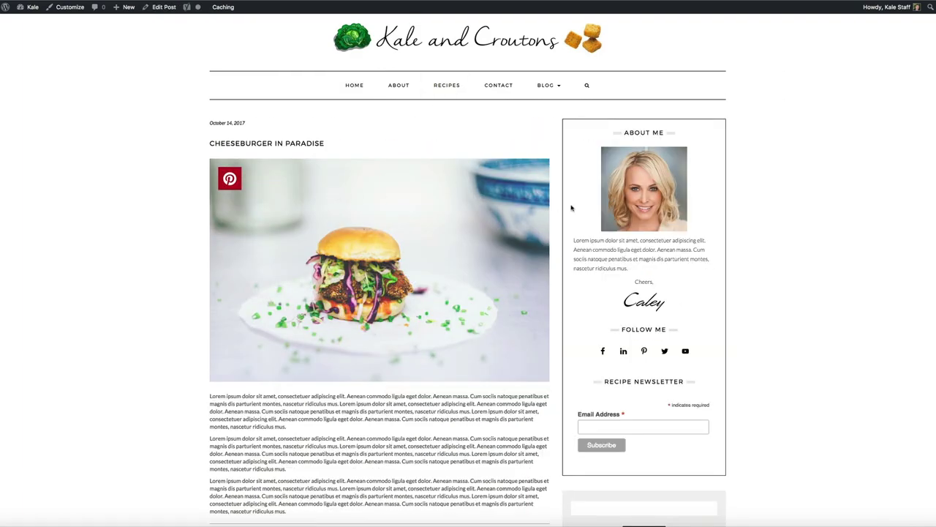
scroll(574, 210, down, 1)
scroll(574, 209, down, 5)
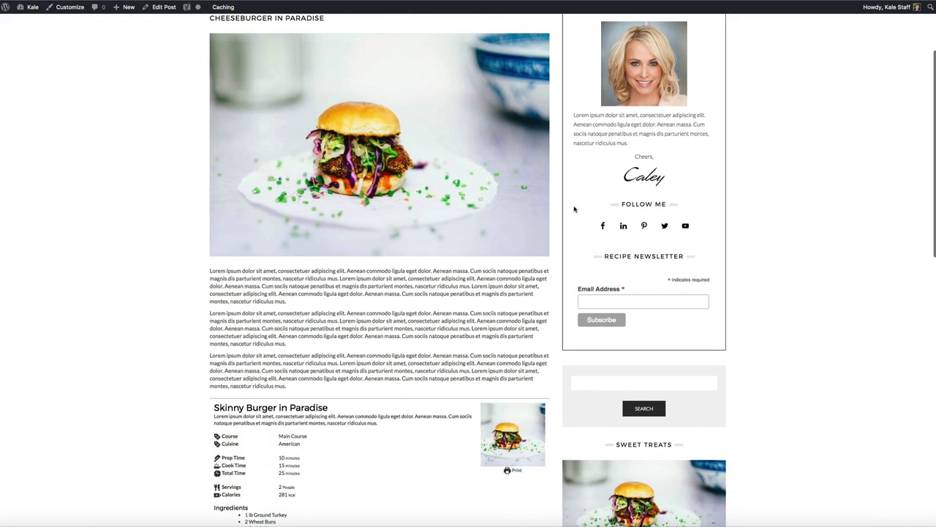
scroll(571, 210, down, 4)
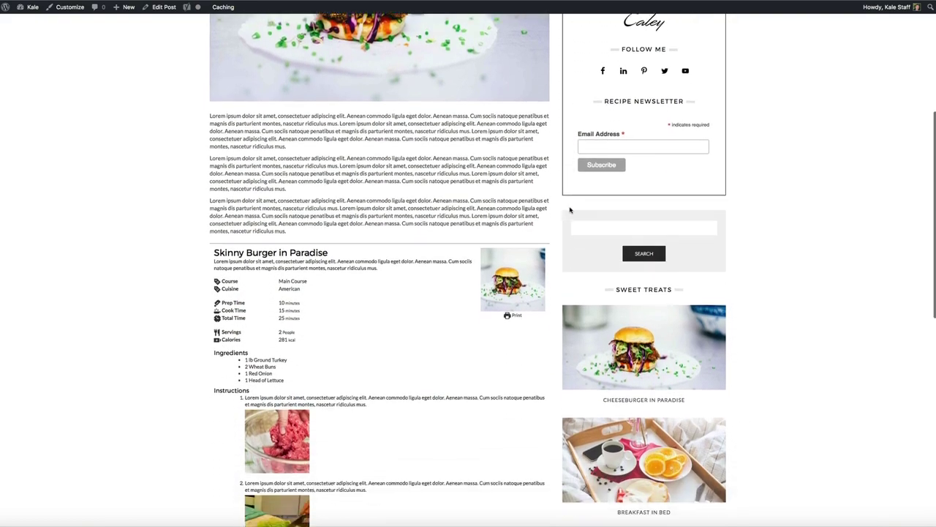
scroll(570, 210, down, 6)
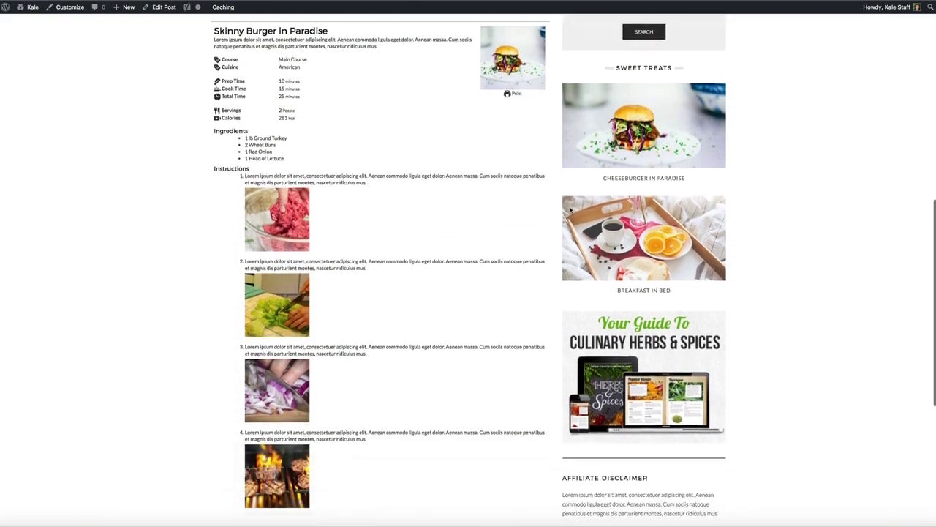
scroll(570, 210, up, 4)
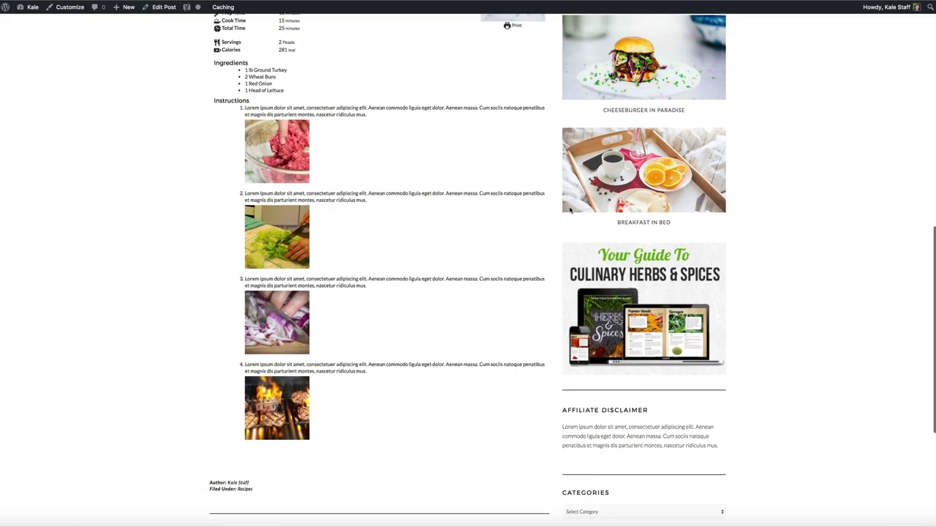
scroll(571, 210, up, 10)
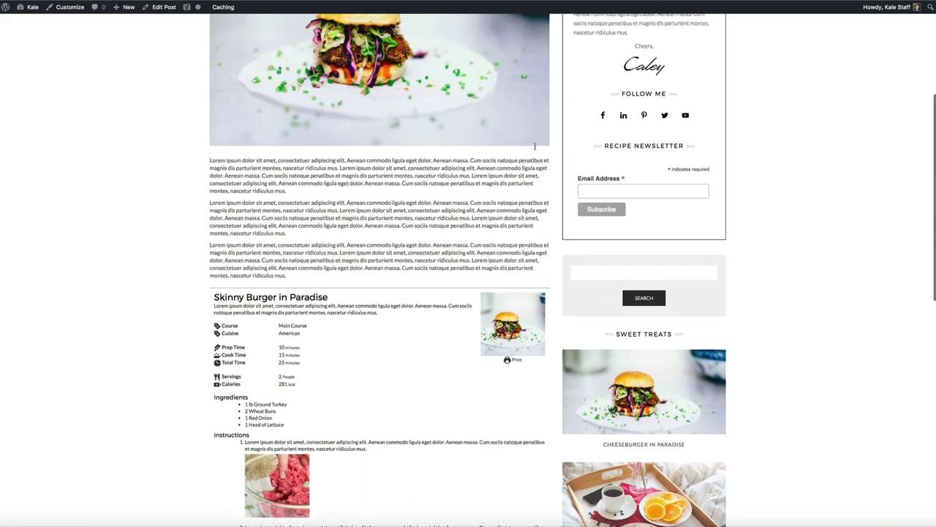
scroll(538, 142, up, 1)
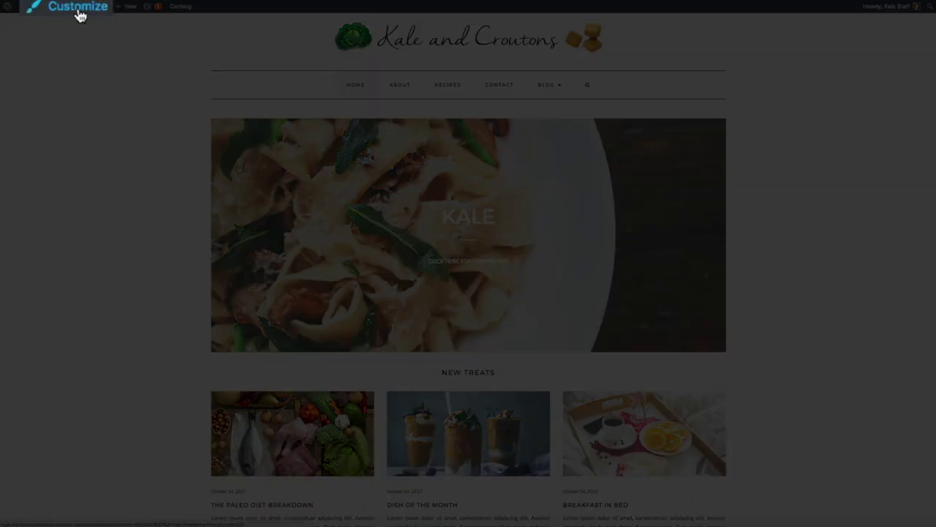
click(75, 10)
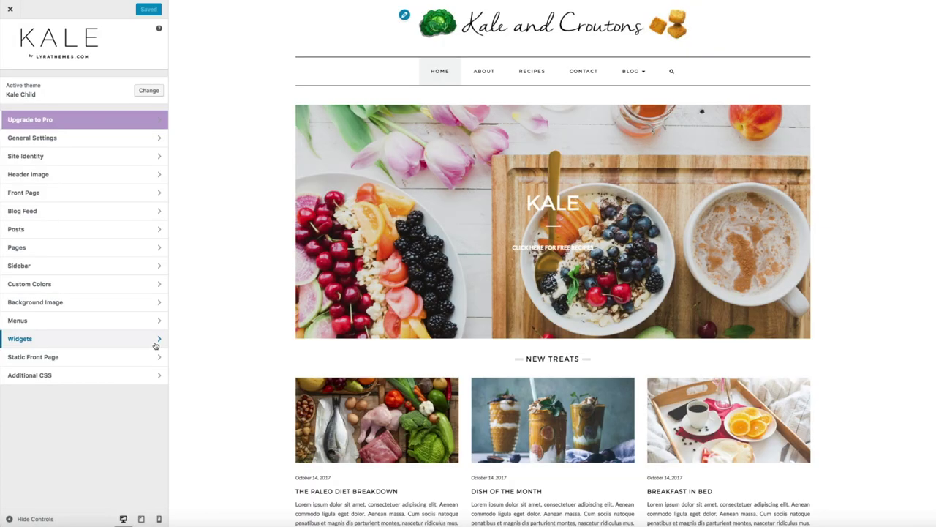
Show the Customizer widget areas and open Sidebar - Default - Bordered
click(156, 345)
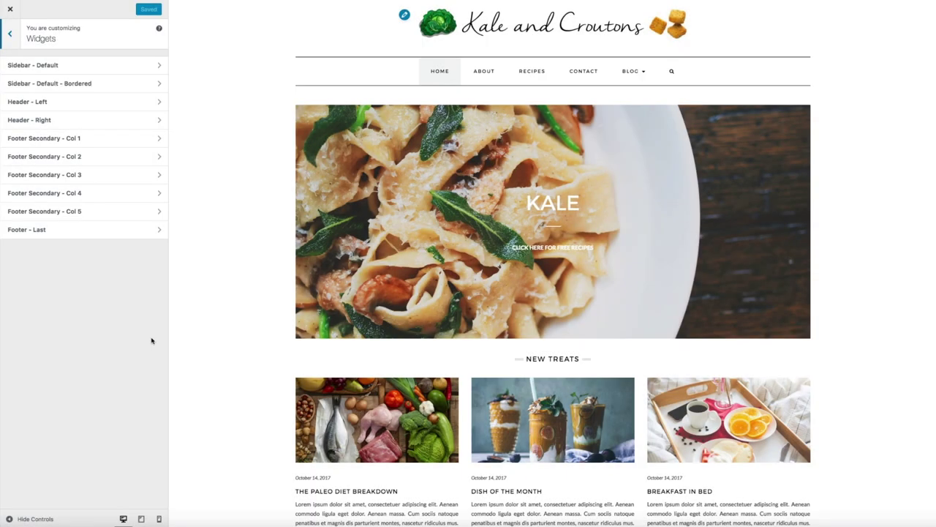
click(158, 83)
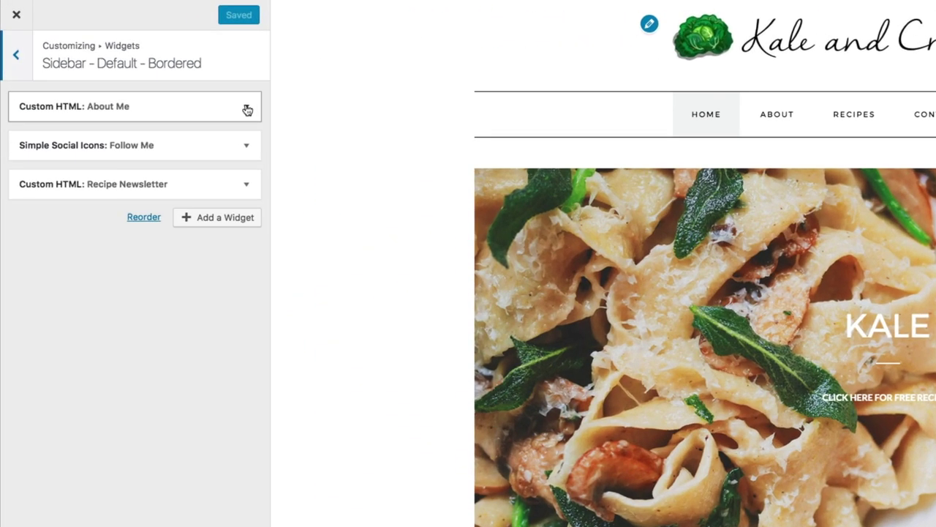
Select all the HTML content of the sidebar's About Me widget
click(154, 67)
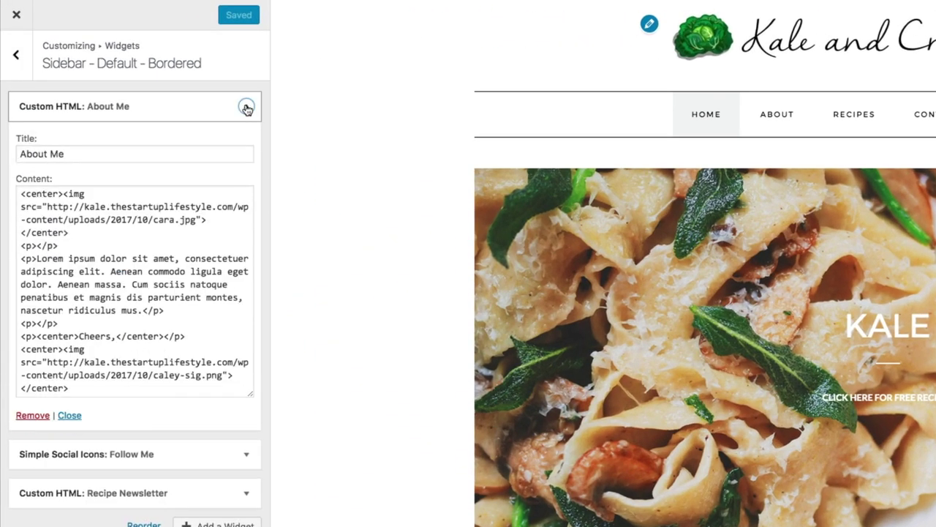
click(171, 280)
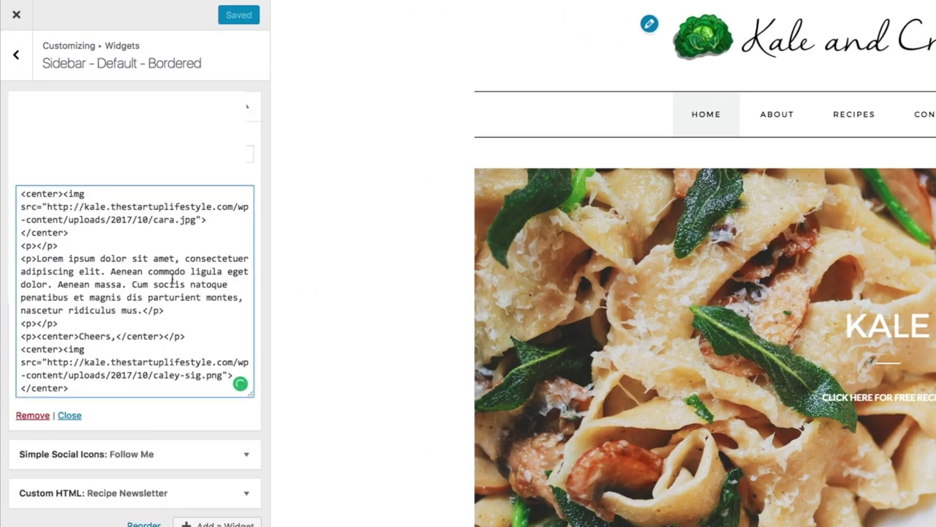
key(ctrl+a)
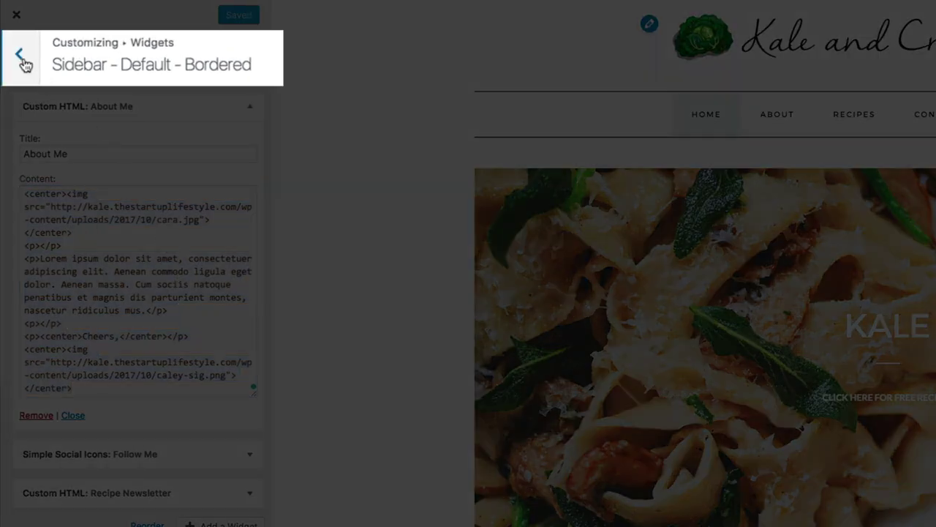
click(18, 58)
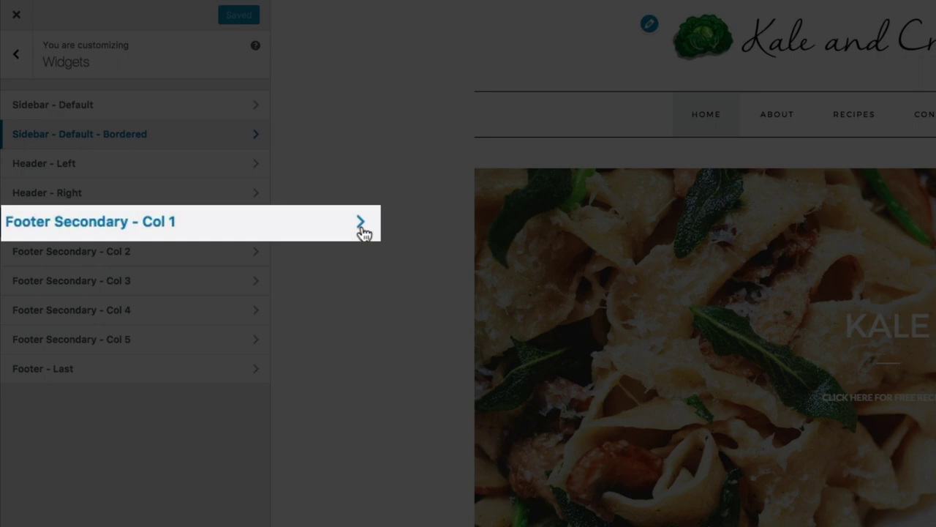
Add a Custom HTML widget titled About Me with the copied HTML to Footer Secondary - Col 1, and publish
click(255, 228)
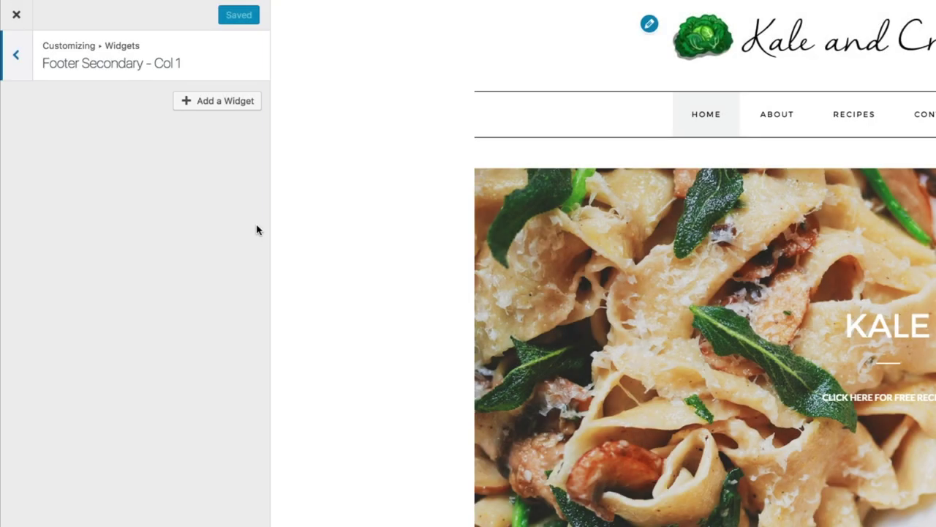
click(217, 103)
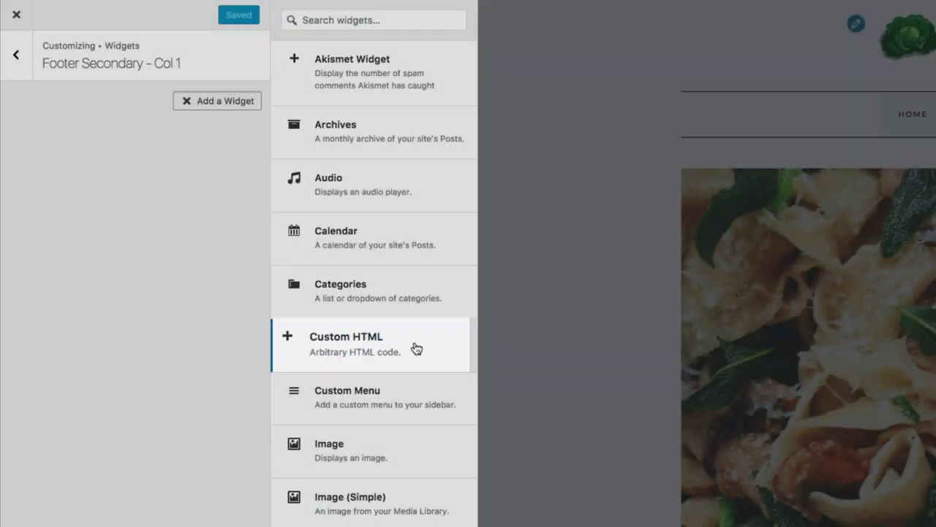
click(415, 349)
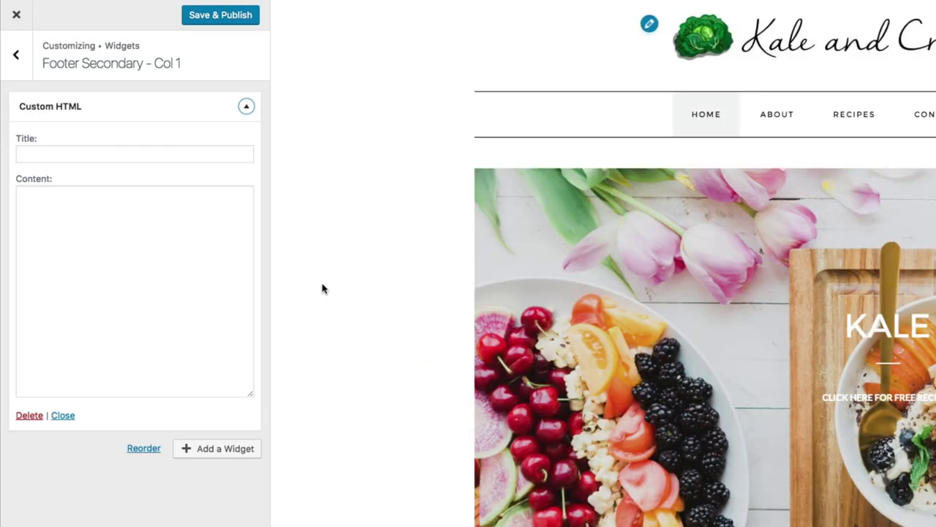
click(62, 153)
text(About Me)
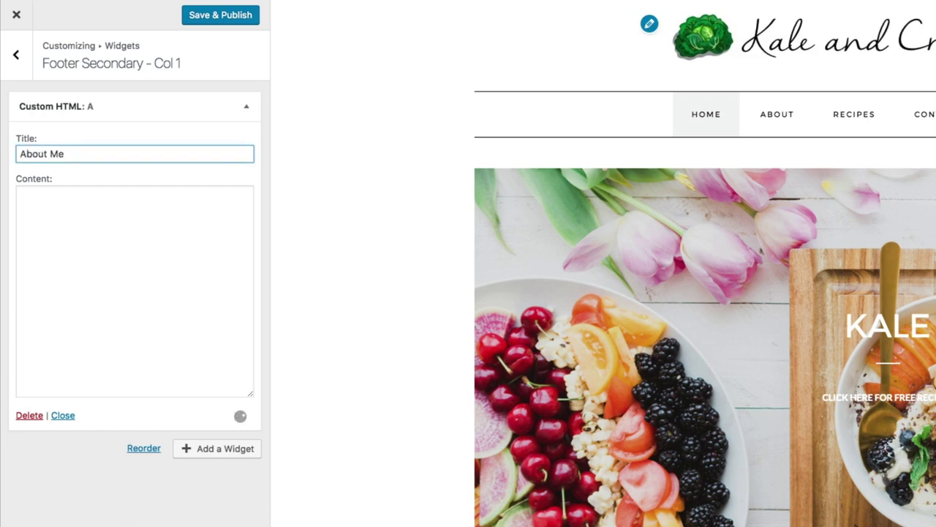
click(58, 214)
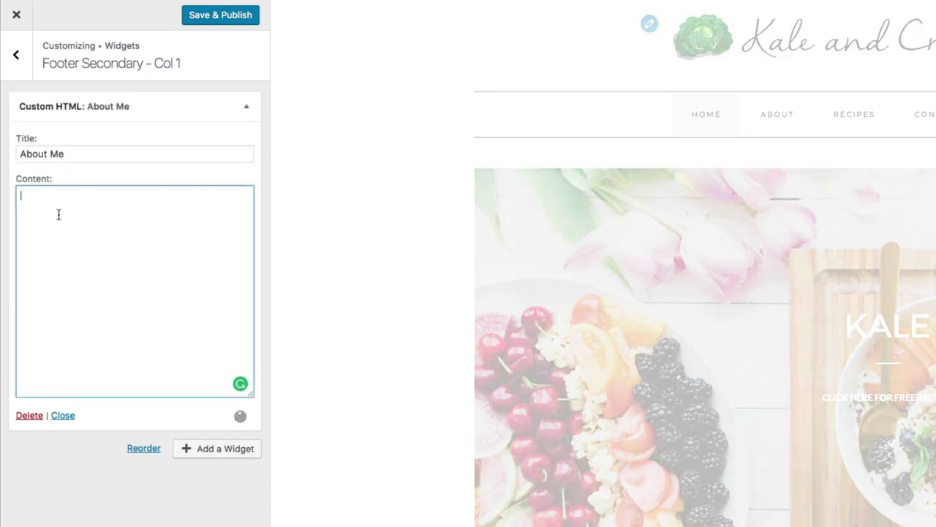
text(<center><img src="http://kale.thestartuplifestyle.com/wp-content/uploads/2017/10/cara.jpg"></center> <p></p> <p>Lorem ipsum dolor sit amet, consectetuer adipiscing elit. Aenean commodo ligula eget dolor. Aenean massa. Cum sociis natoque penatibus et magnis dis parturient montes, nascetur ridiculus mus.</p> <p></p> <p><center>Cheers,</center></p> <center><img src="http://kale.thestartuplifestyle.com/wp-content/uploads/2017/10/caley-sig.png"></center>)
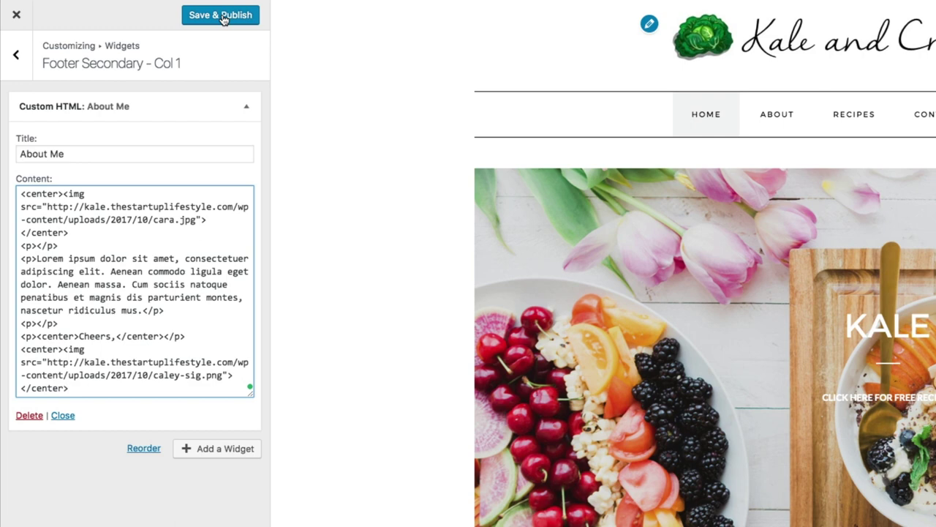
click(223, 18)
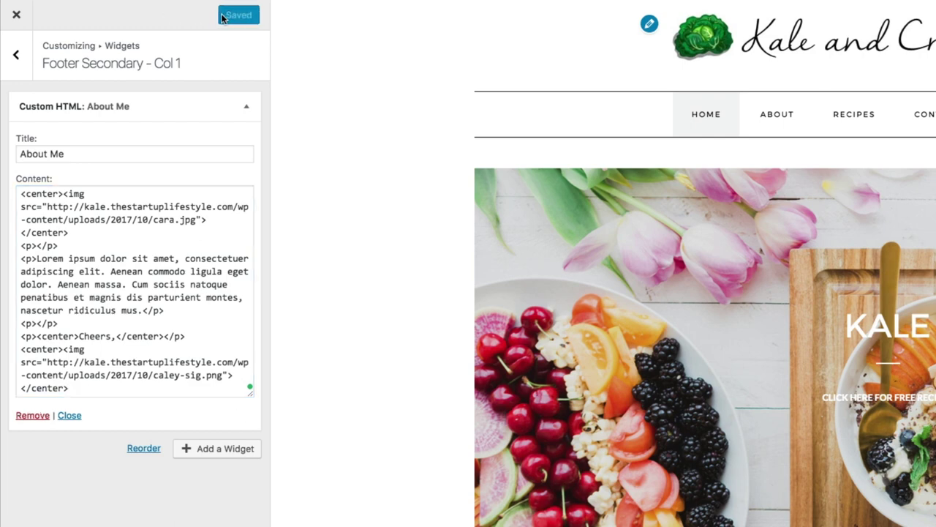
Add a Categories widget titled Categories with Show hierarchy to Footer Secondary - Col 2, and publish
click(16, 58)
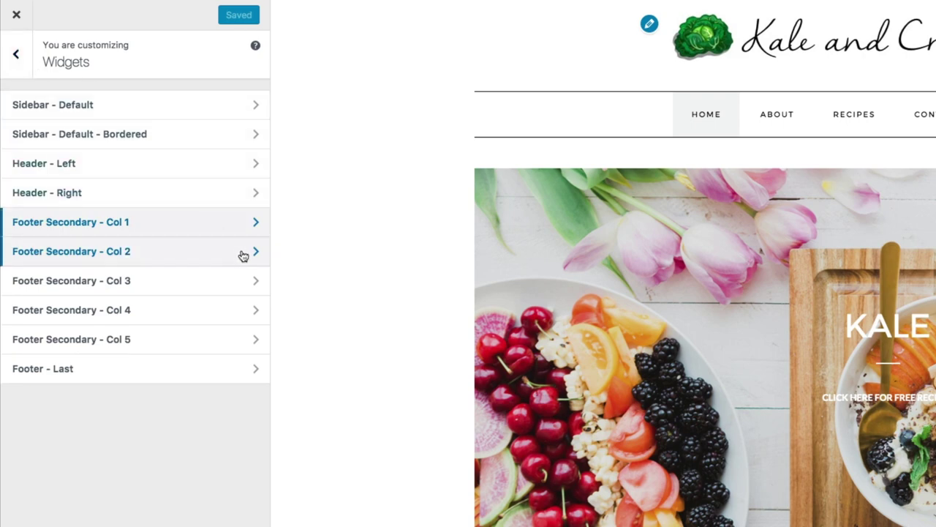
click(242, 256)
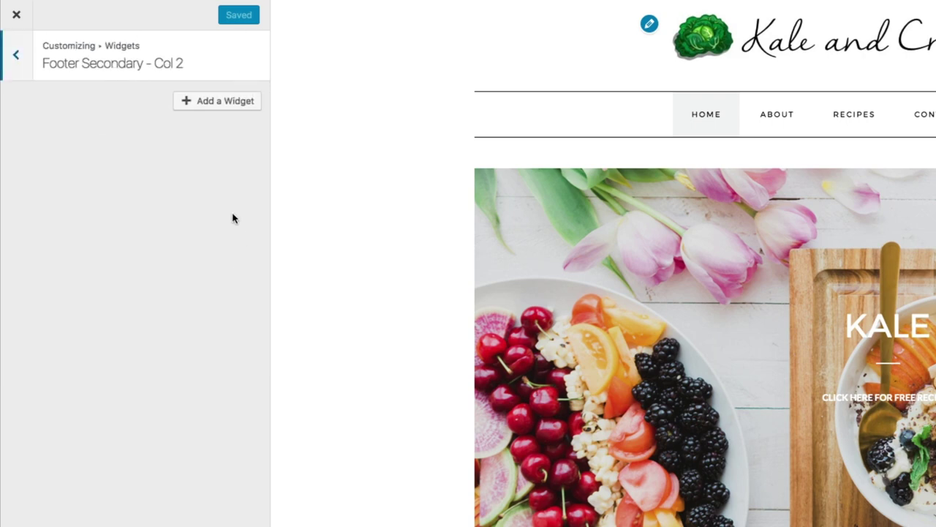
click(214, 102)
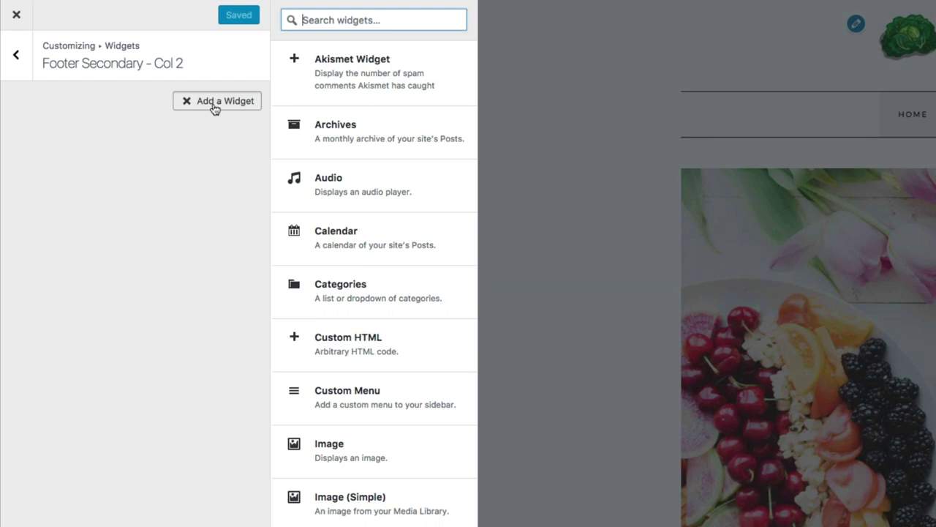
click(412, 284)
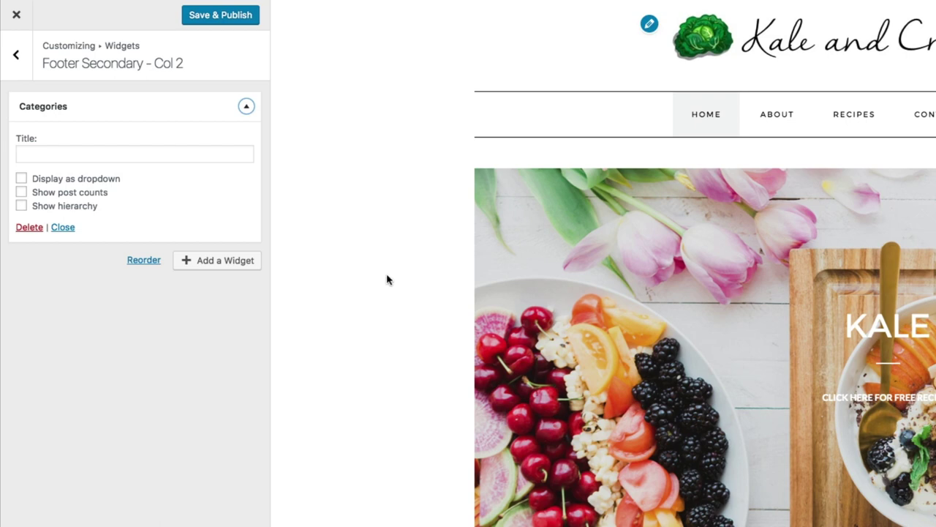
click(108, 158)
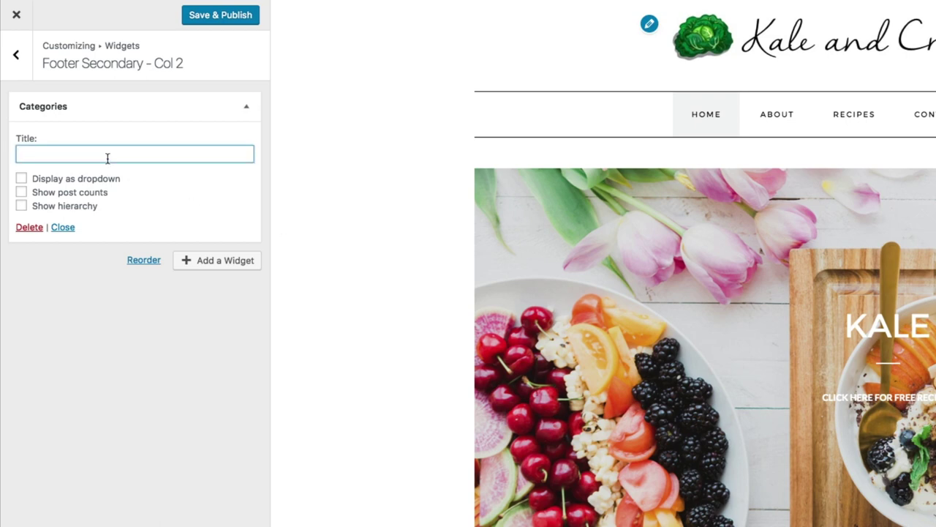
text(Categories)
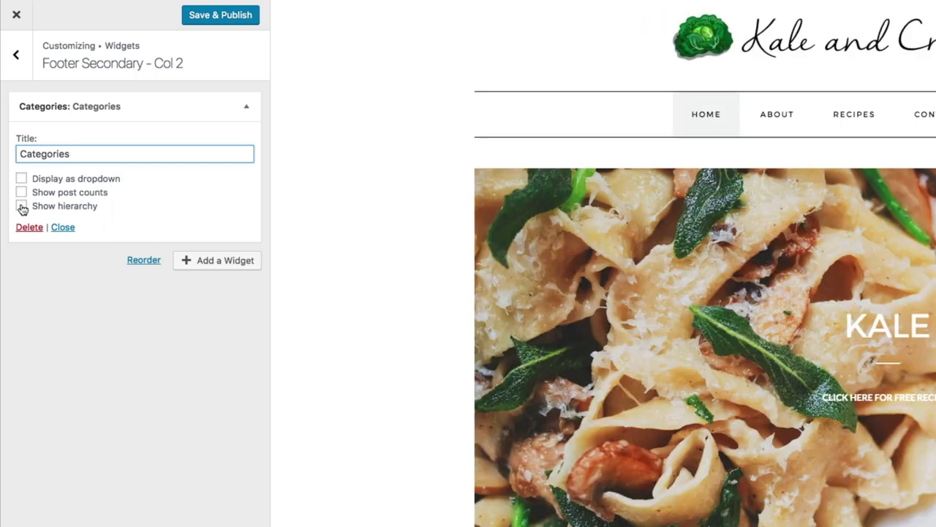
click(22, 206)
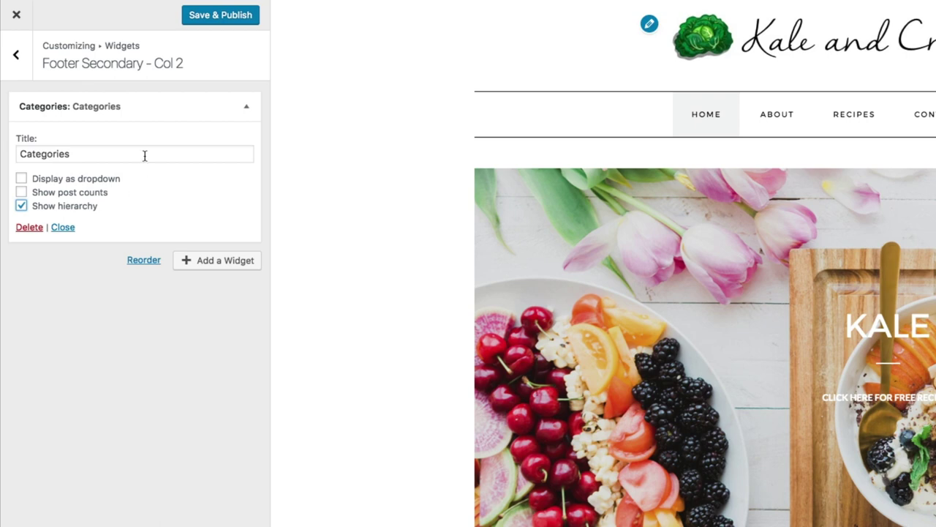
click(226, 15)
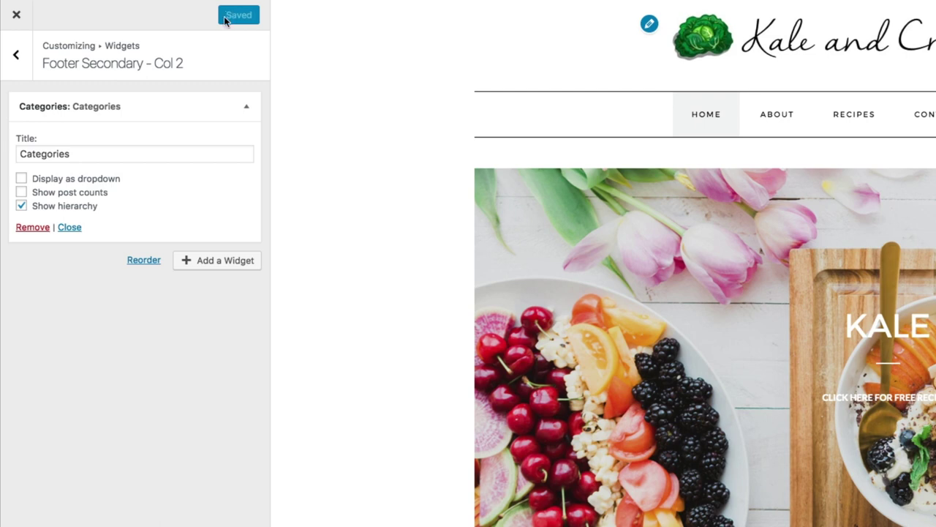
click(15, 62)
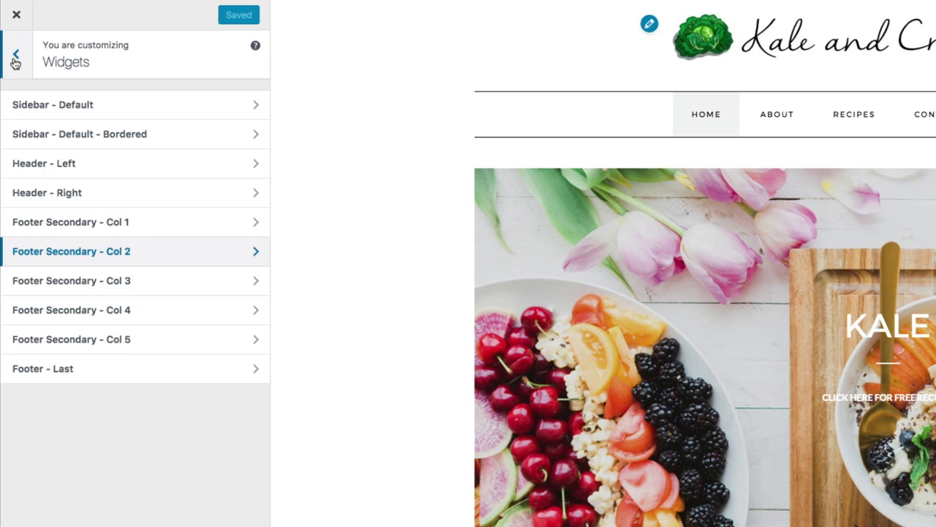
Add a Pages widget titled Pages, sorted by Page title, to Footer Secondary - Col 3, and publish
click(231, 286)
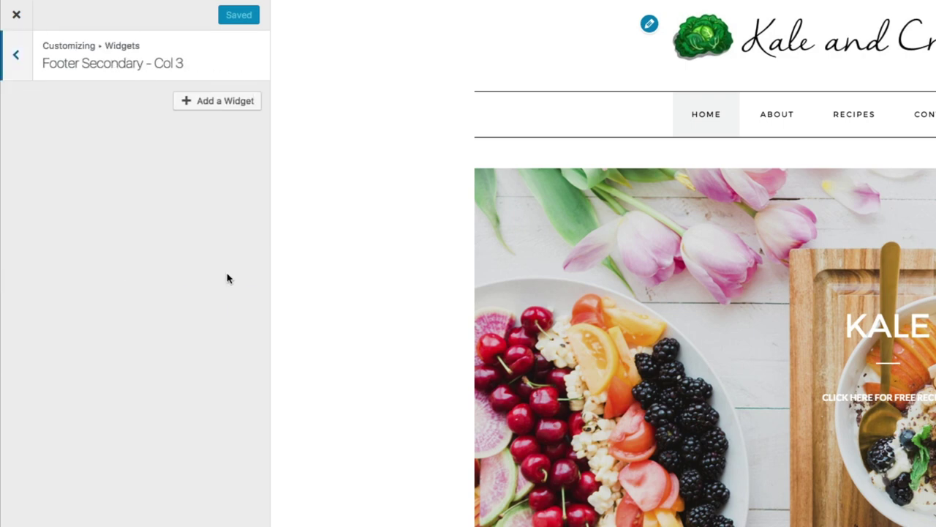
click(214, 102)
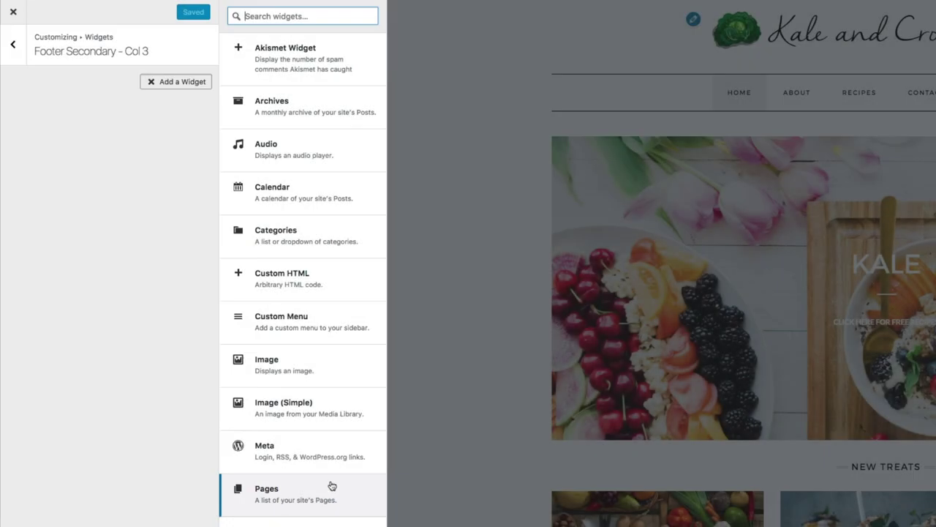
click(329, 485)
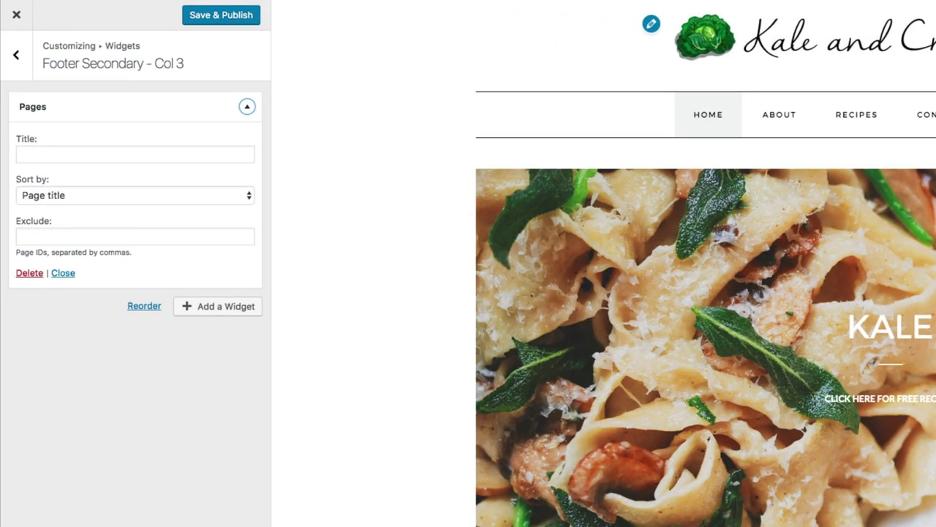
click(128, 149)
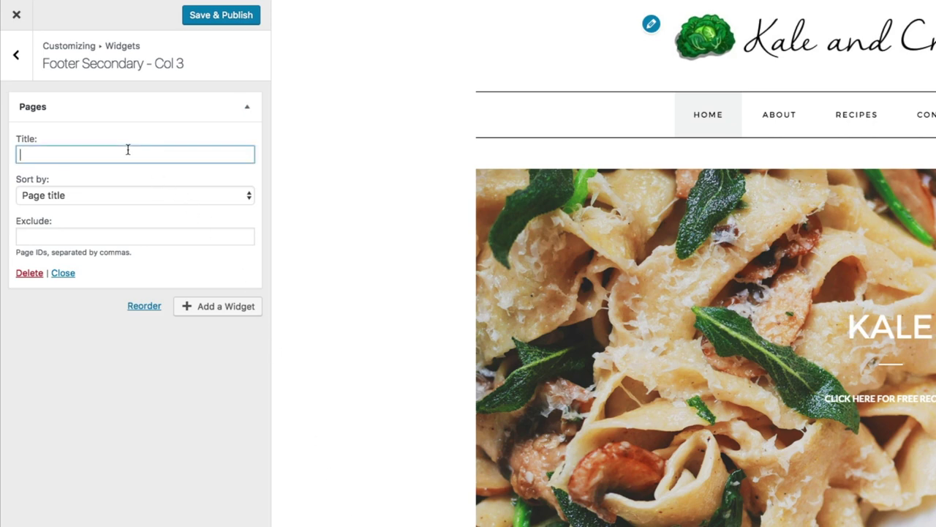
text(Pages)
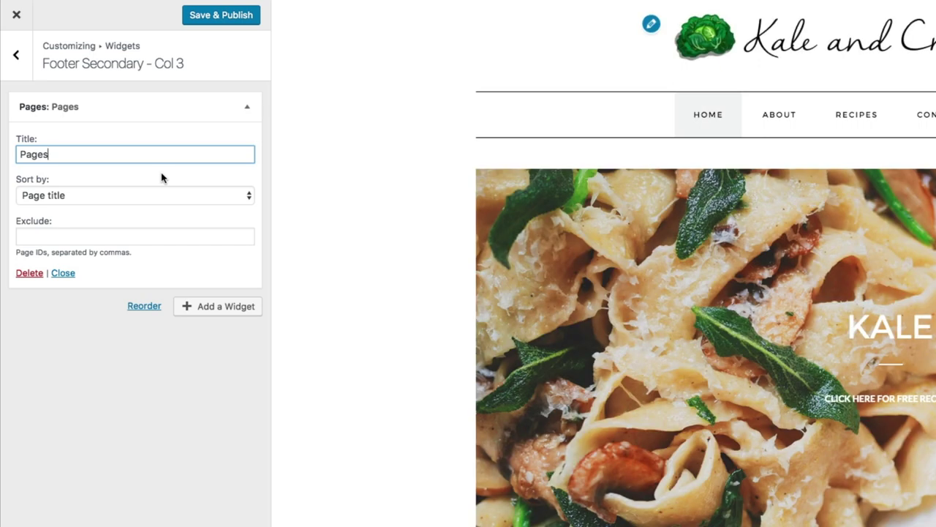
click(248, 196)
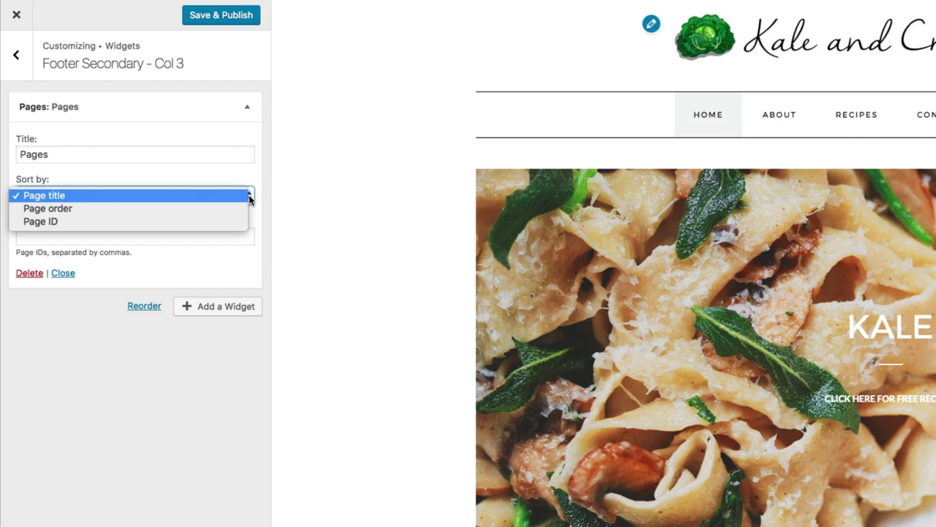
click(249, 196)
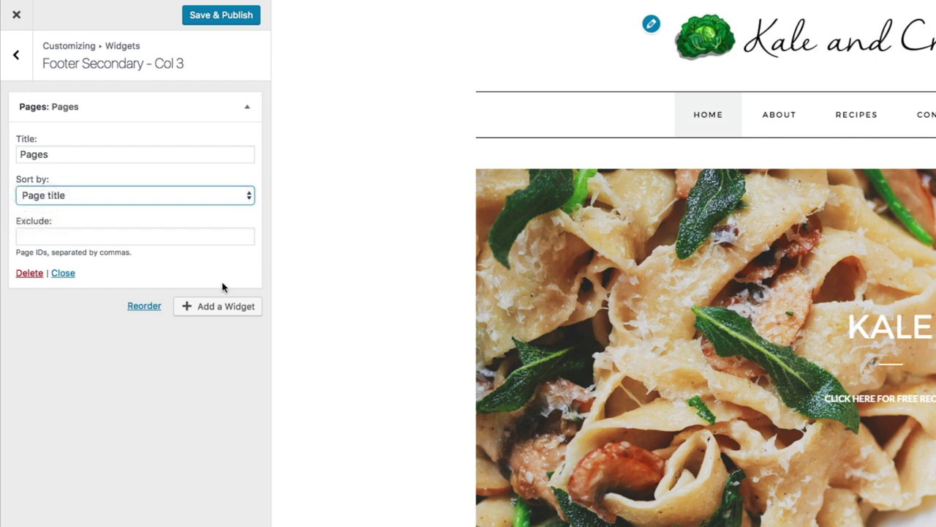
click(228, 15)
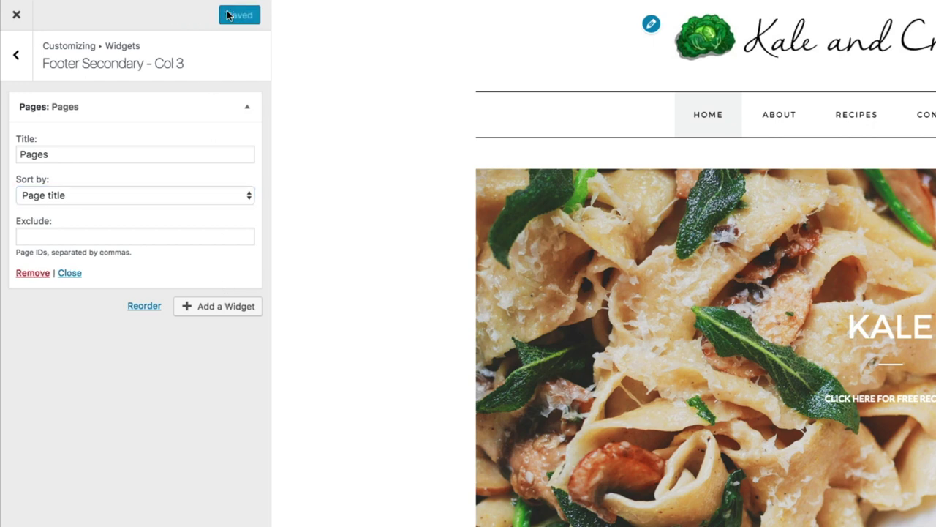
click(16, 57)
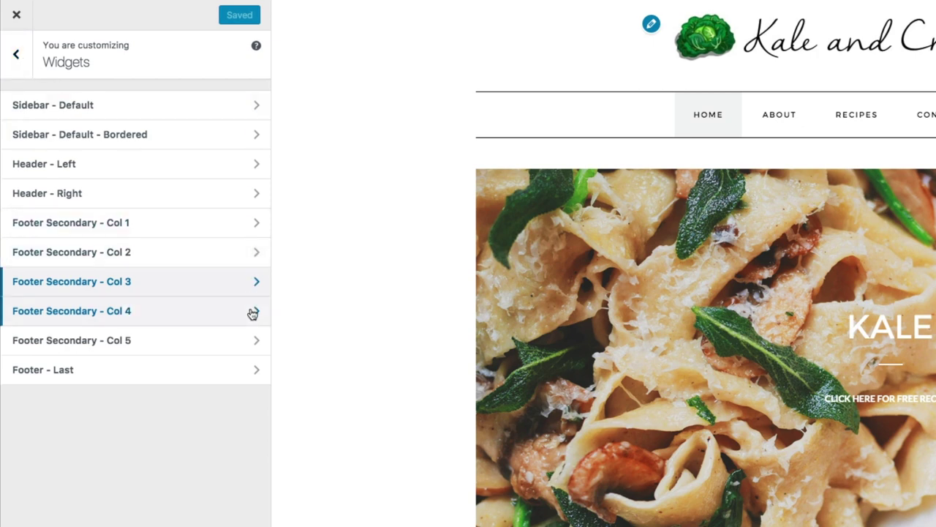
Add a Recent Posts widget titled 'Recent Posts' to Footer Secondary - Col 4 and publish it
click(252, 313)
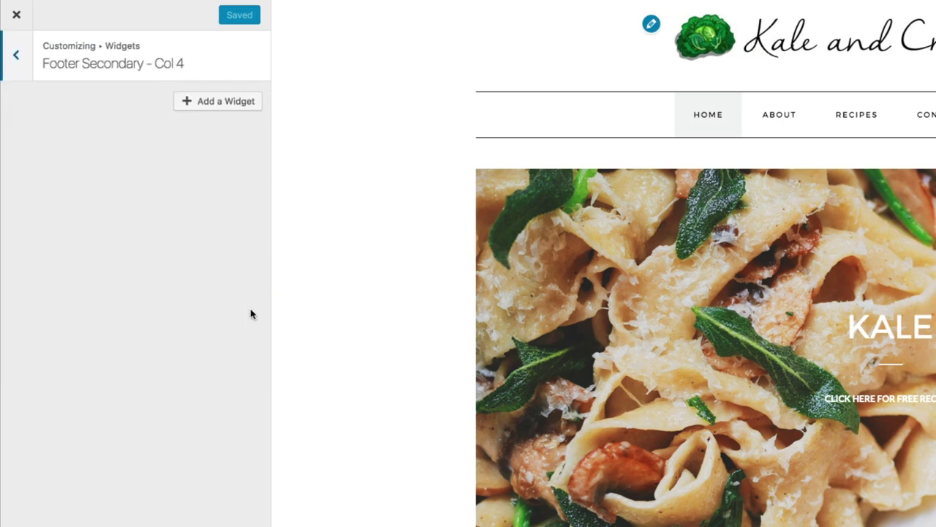
click(213, 108)
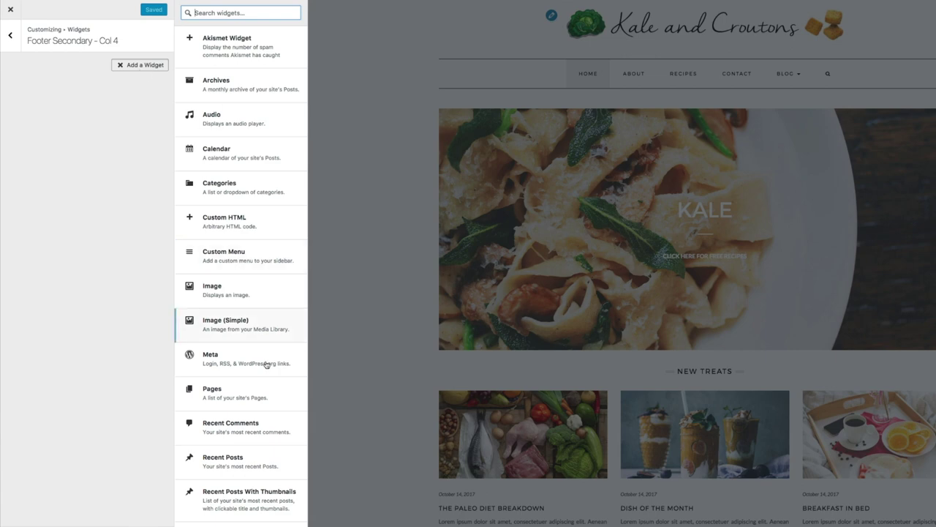
click(278, 457)
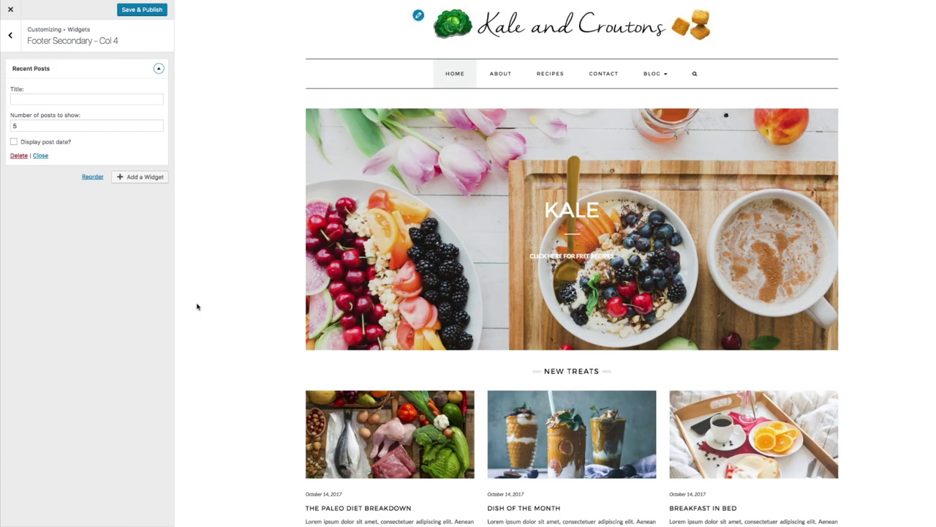
click(71, 99)
text(Recent Posts)
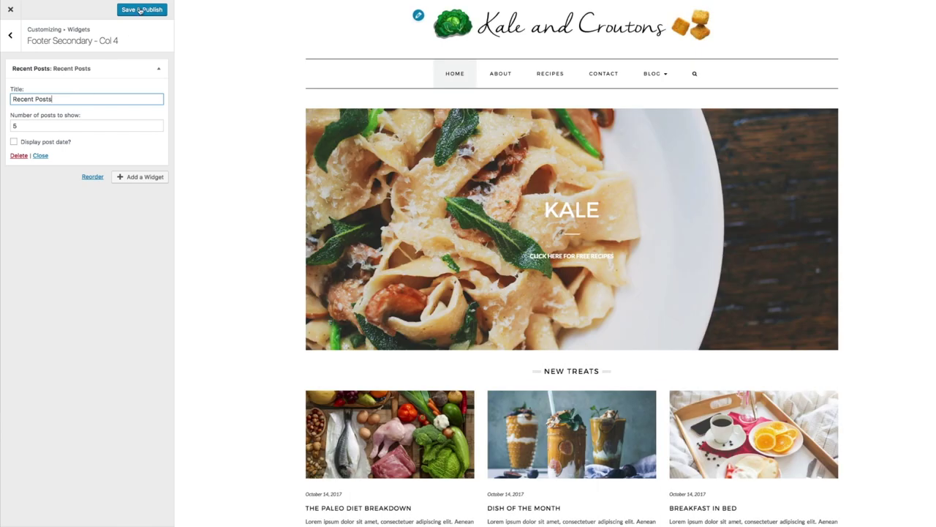
click(141, 9)
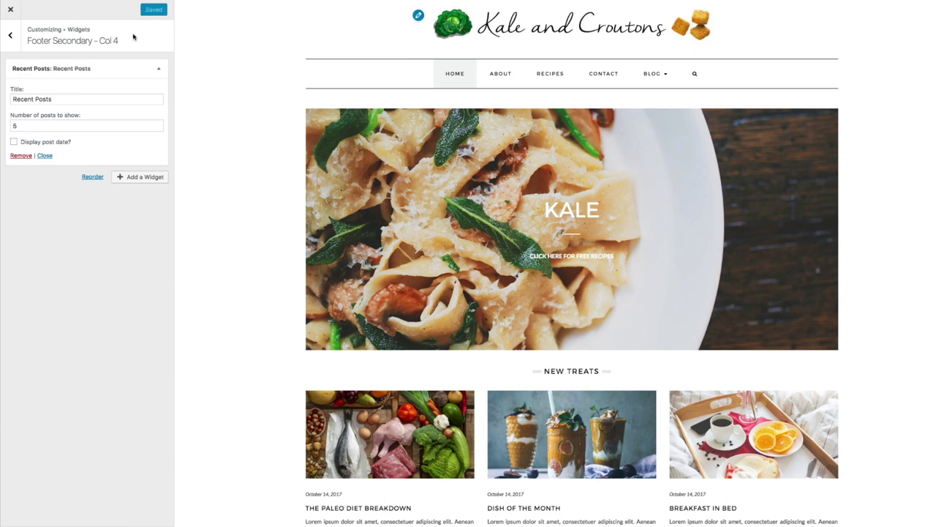
Check the preview footer's Categories, Pages and Recent Posts columns, then return to the main Customizer sections
scroll(214, 160, down, 5)
scroll(214, 160, down, 10)
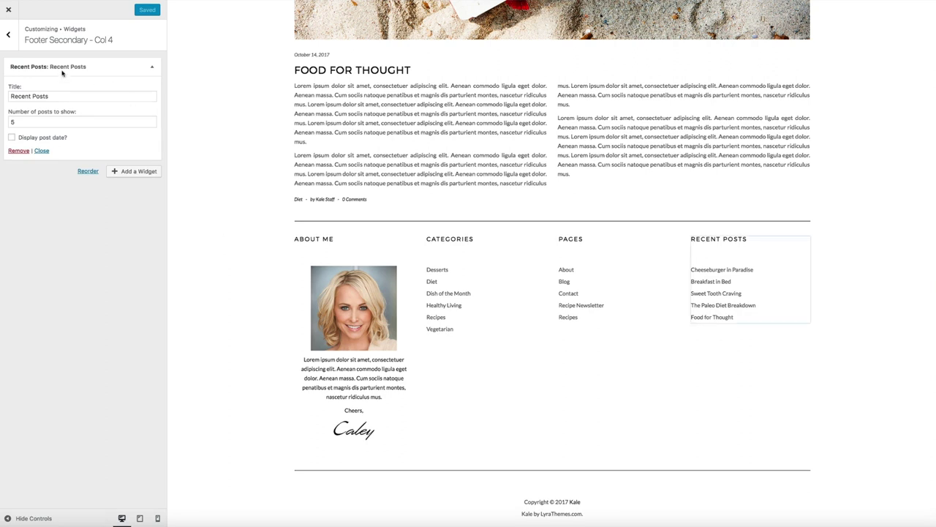
click(9, 37)
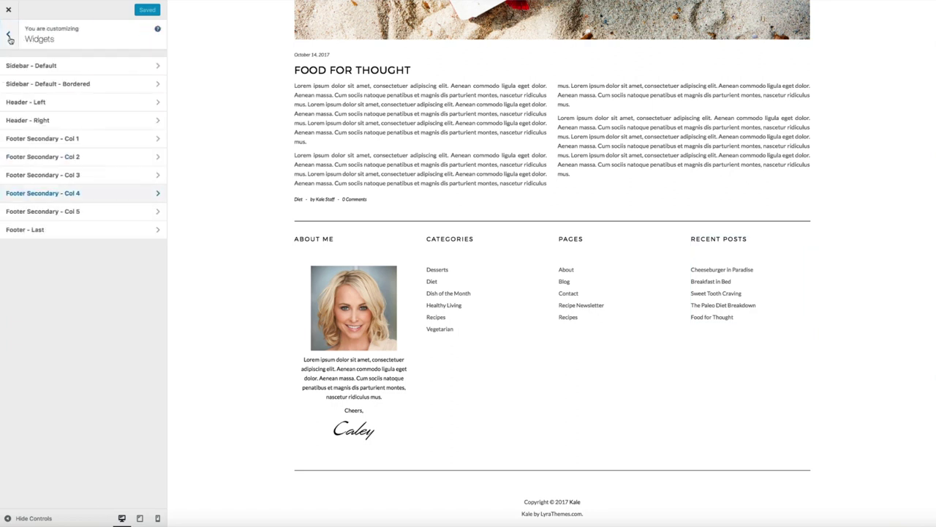
click(9, 38)
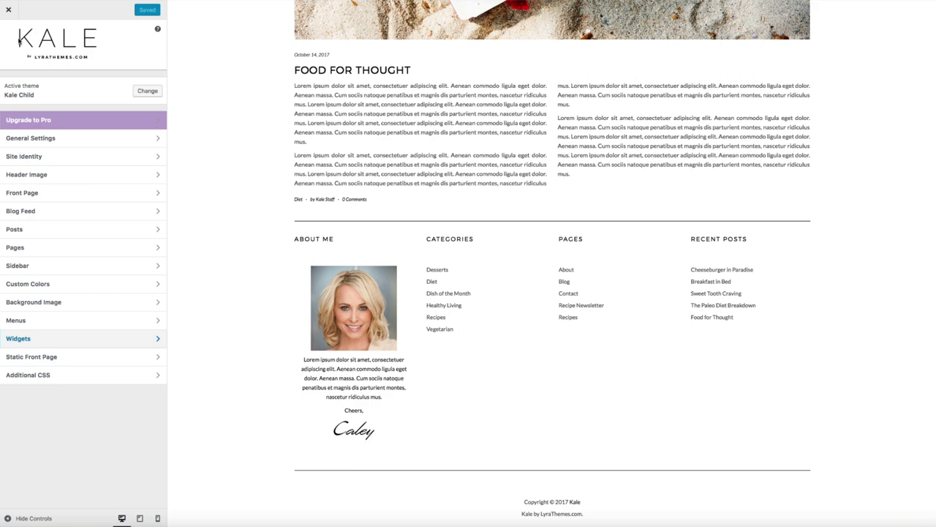
Replace Kale with Sweet Treats in the General Settings copyright text, publish, and close the Customizer
click(161, 139)
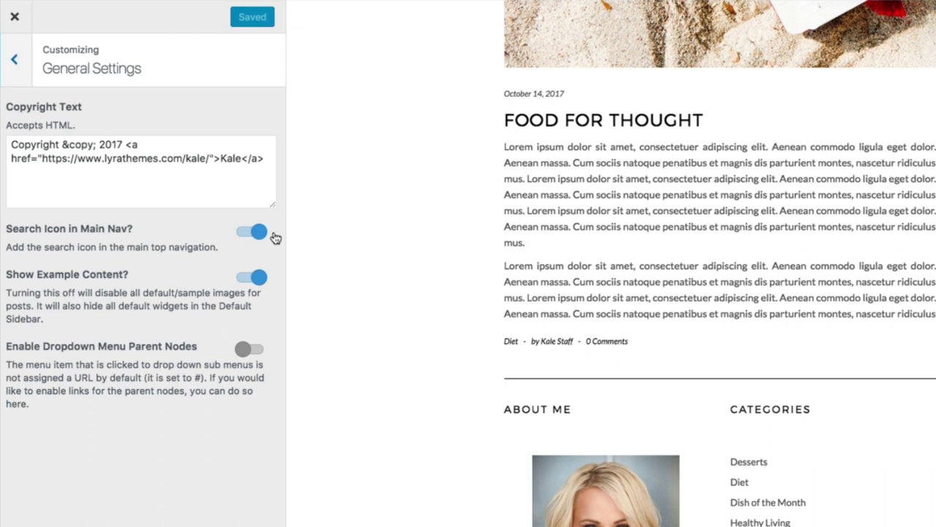
double_click(239, 159)
text(S)
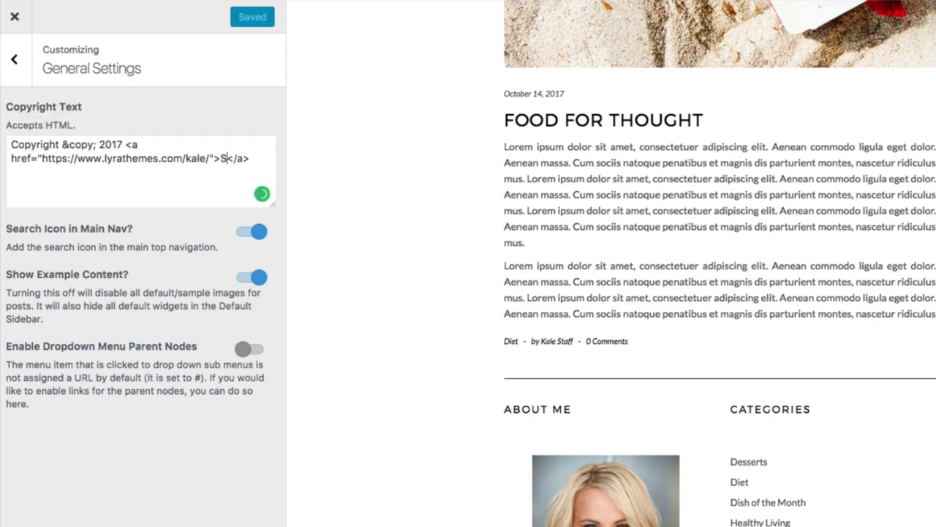
text(weet Treats)
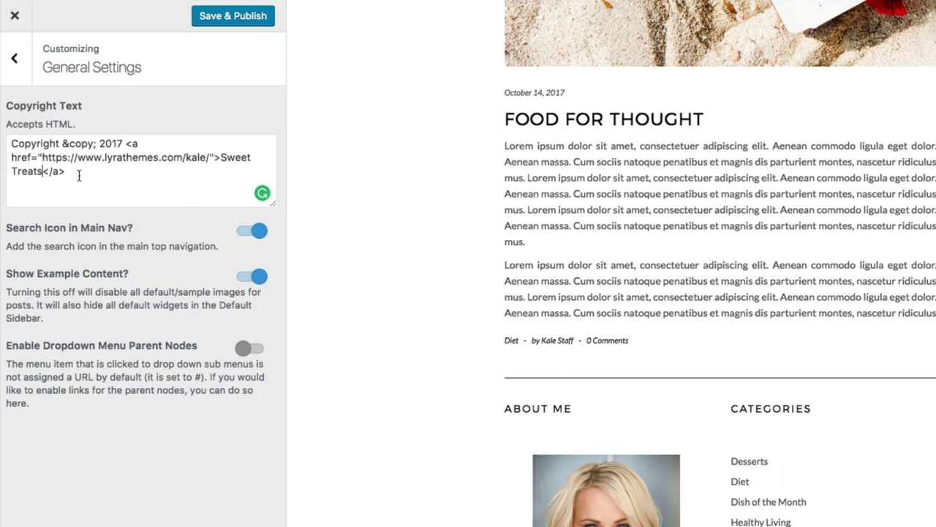
drag(42, 157, 210, 158)
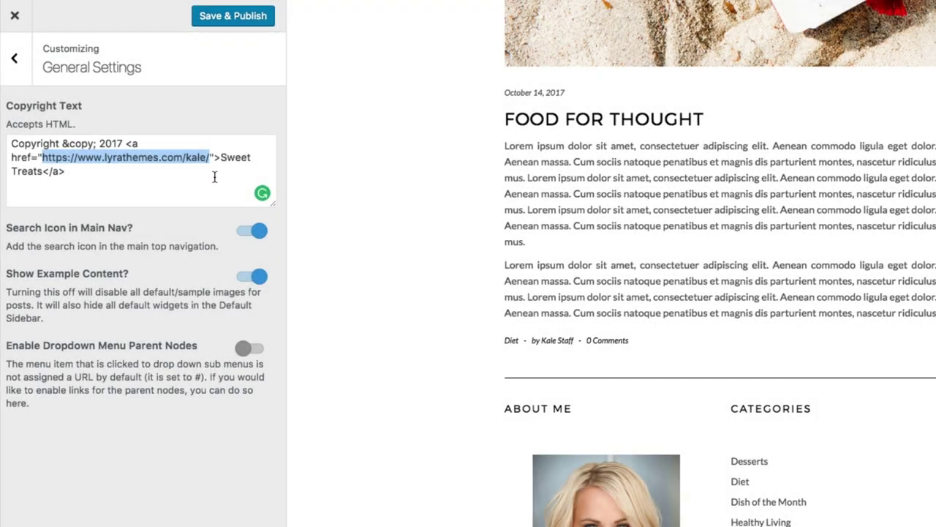
click(230, 15)
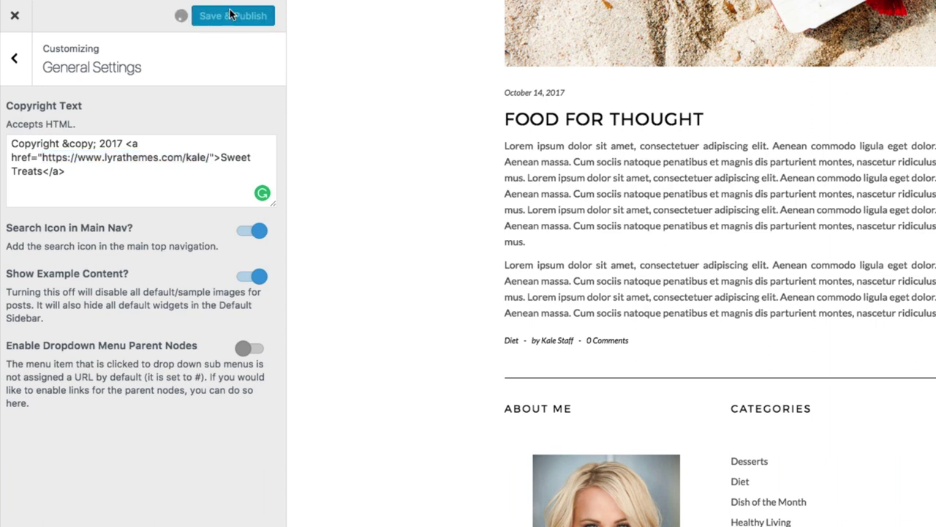
click(16, 20)
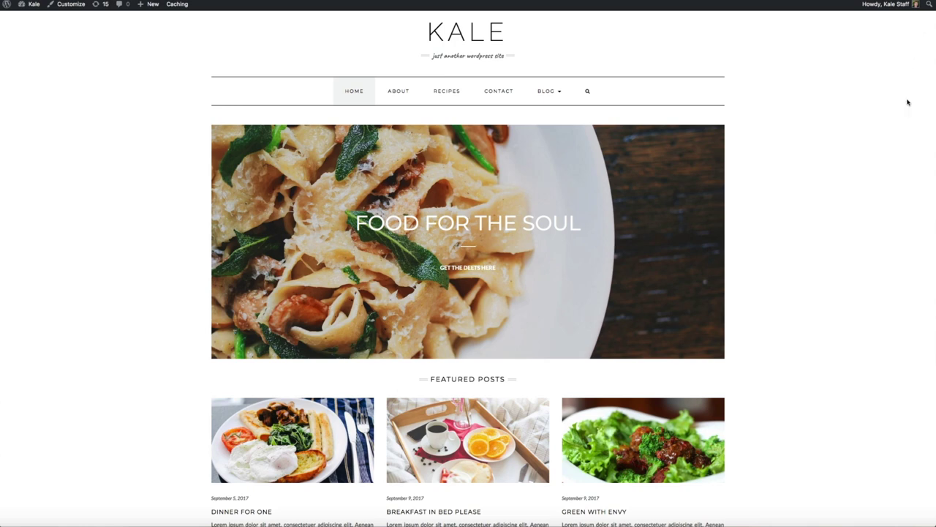
scroll(811, 152, down, 3)
scroll(811, 152, down, 7)
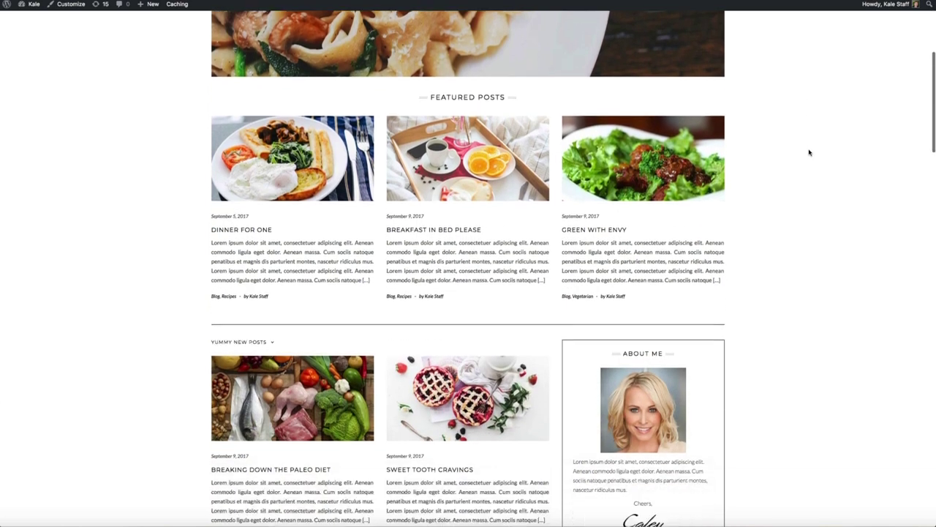
scroll(810, 152, down, 7)
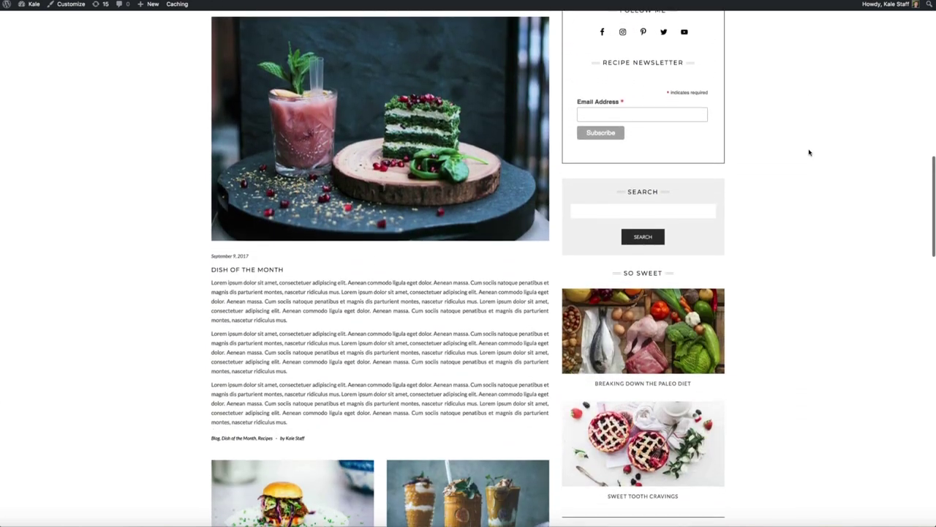
scroll(810, 152, down, 9)
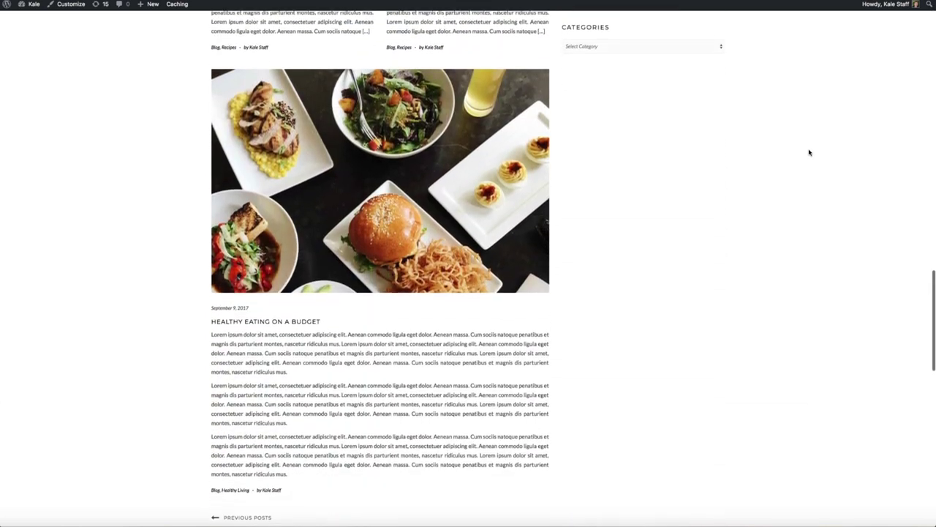
scroll(809, 152, down, 6)
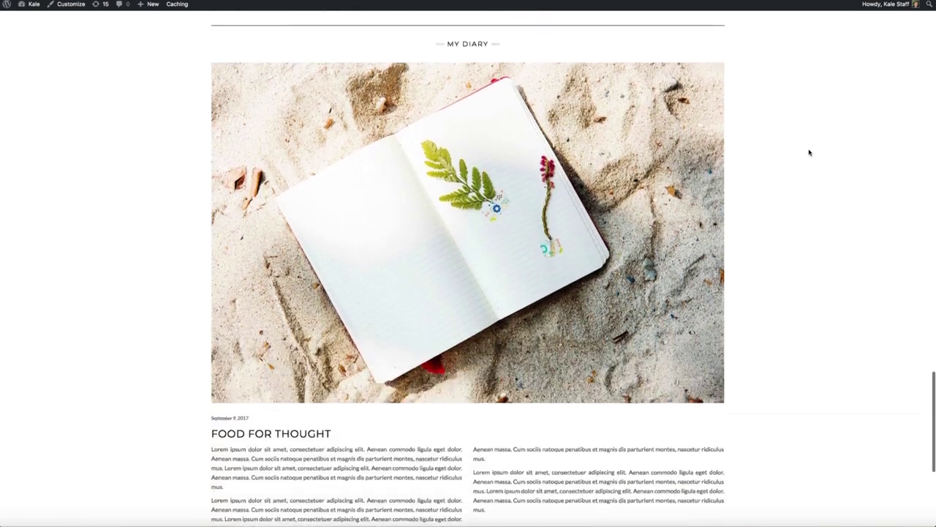
scroll(810, 152, down, 1)
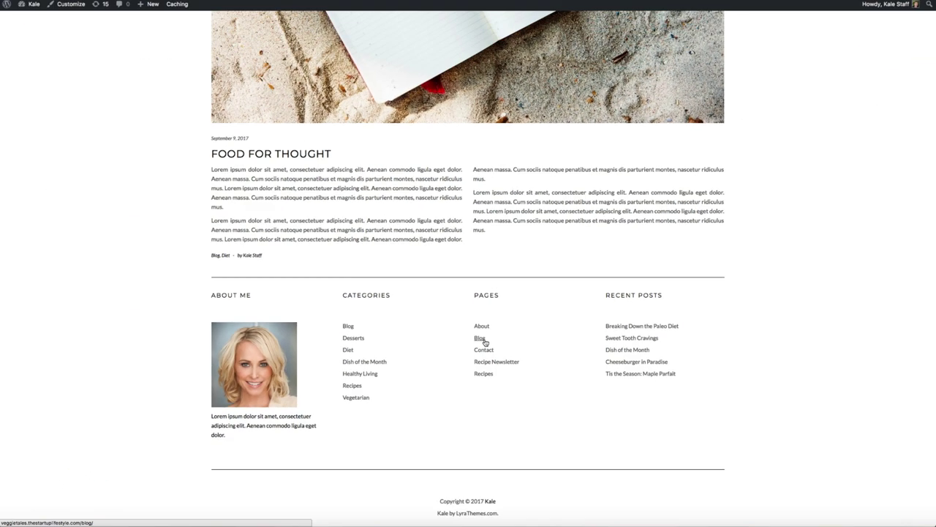
Open the Blog page from the footer's Pages widget
click(484, 341)
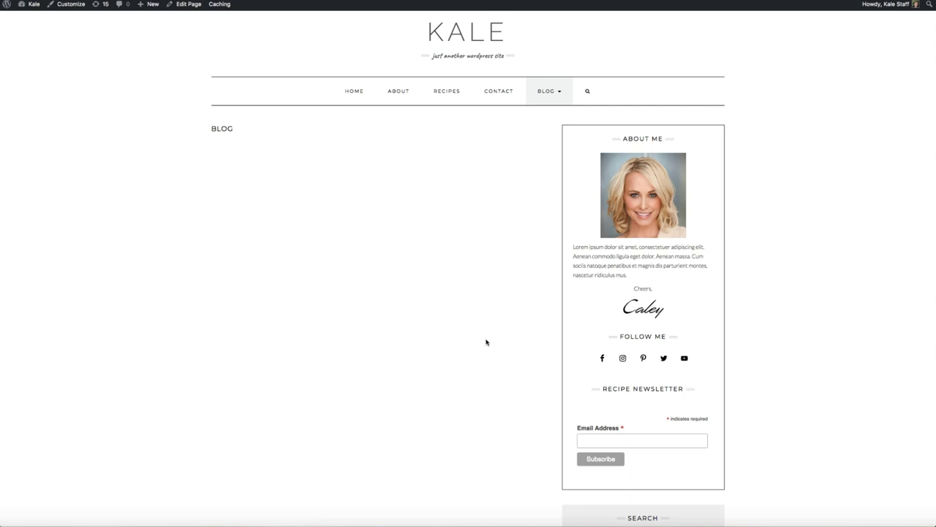
right_click(356, 272)
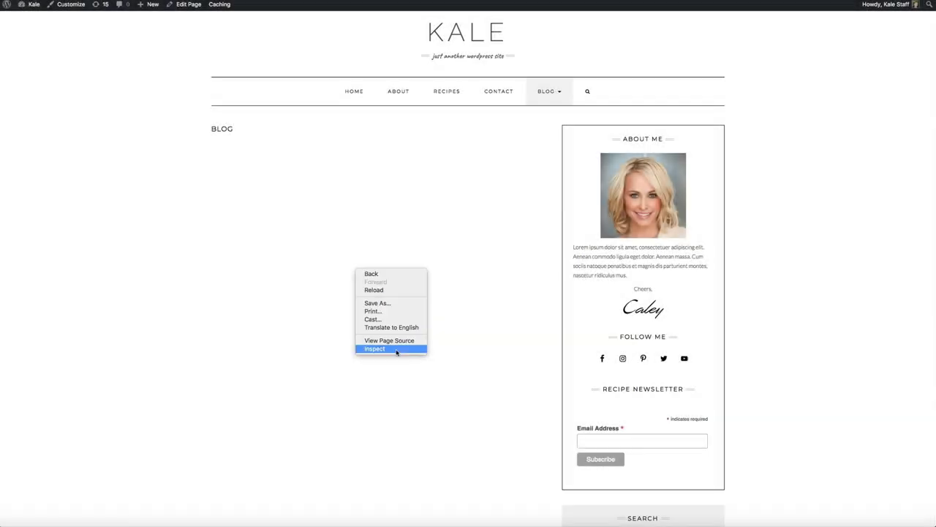
click(397, 350)
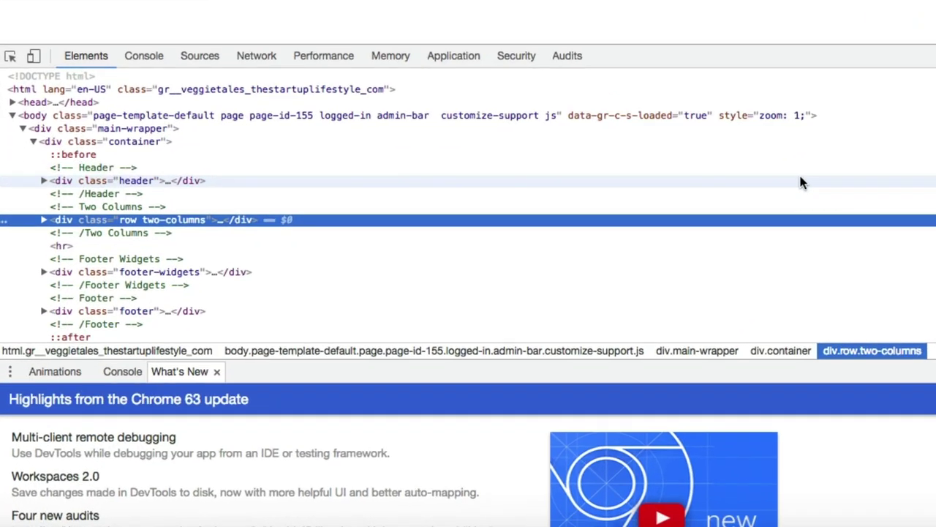
key(ctrl+f)
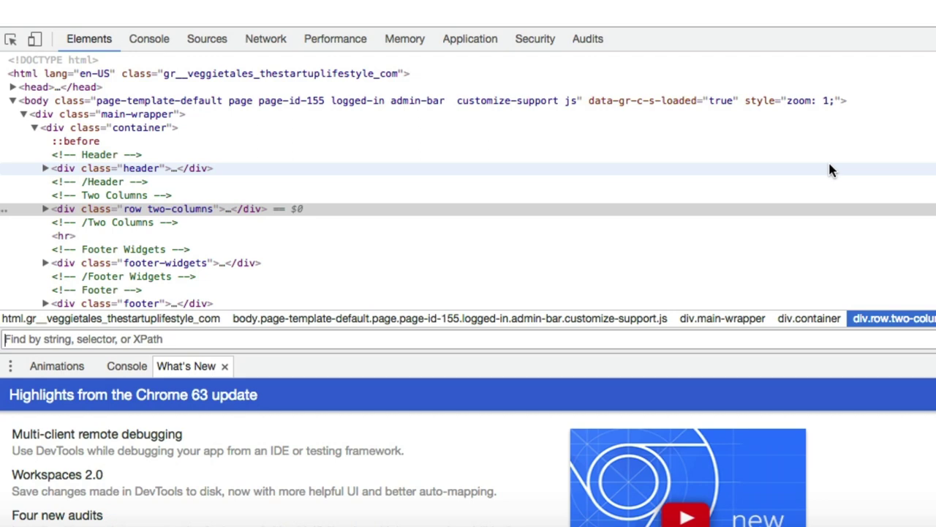
text(page)
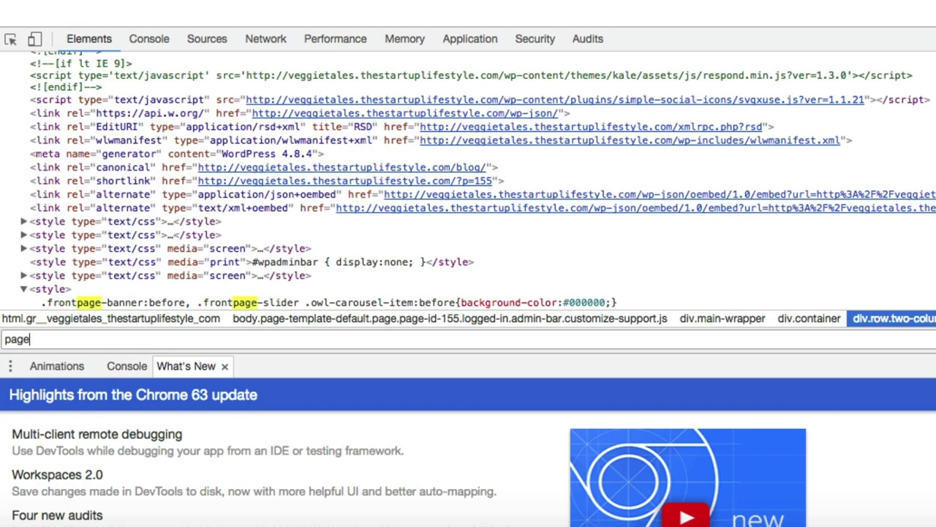
text(-id)
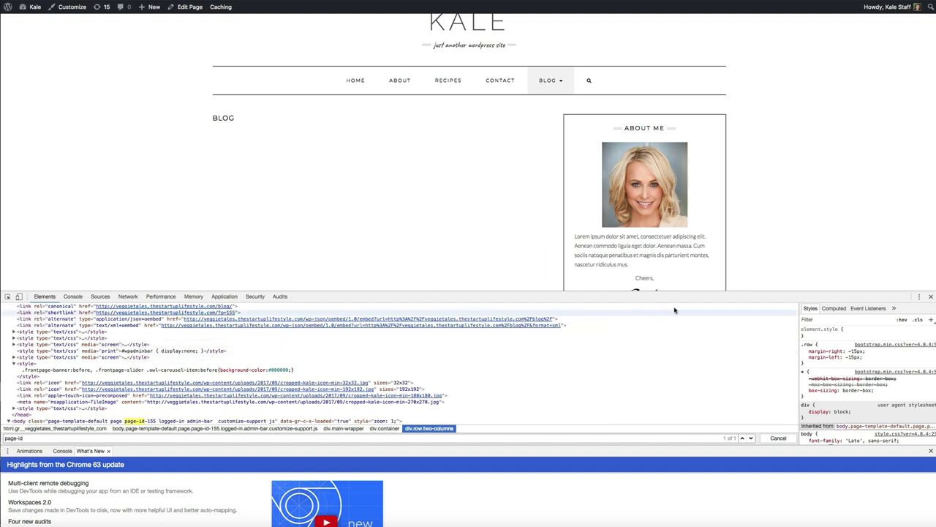
click(931, 296)
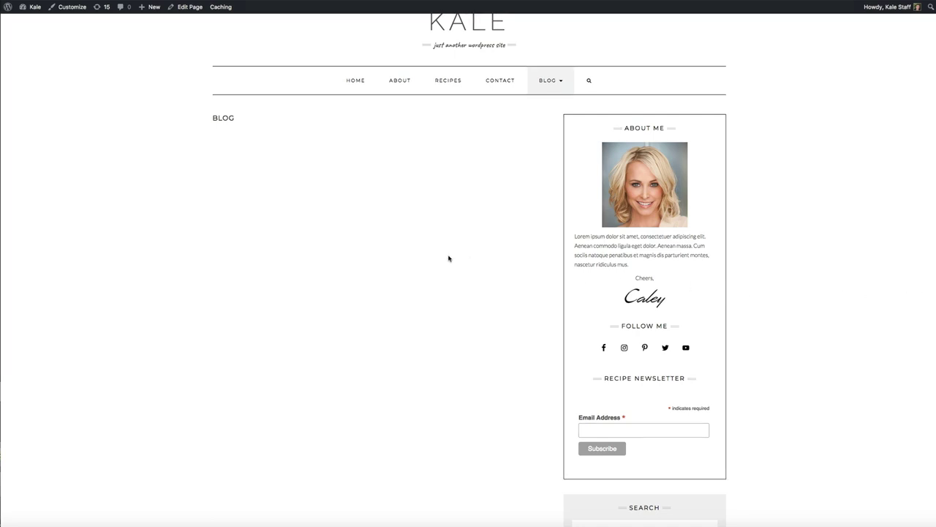
Exclude page ID 155 (Blog) in the Footer Secondary - Col 3 Pages widget and save it
mouse_move(32, 9)
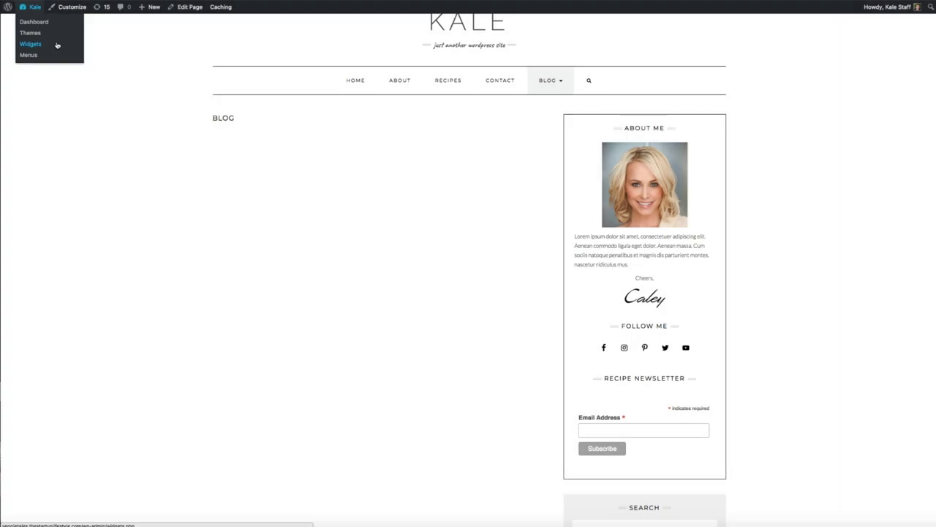
click(57, 46)
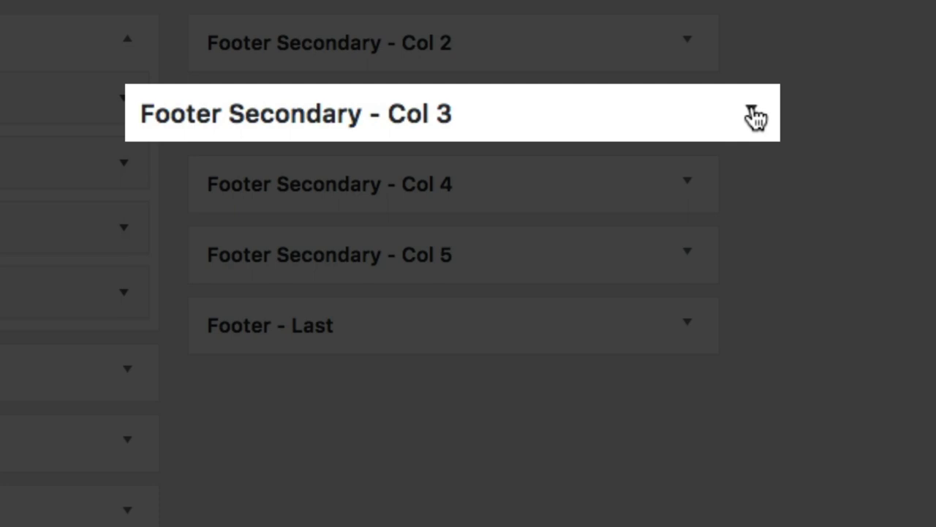
click(753, 116)
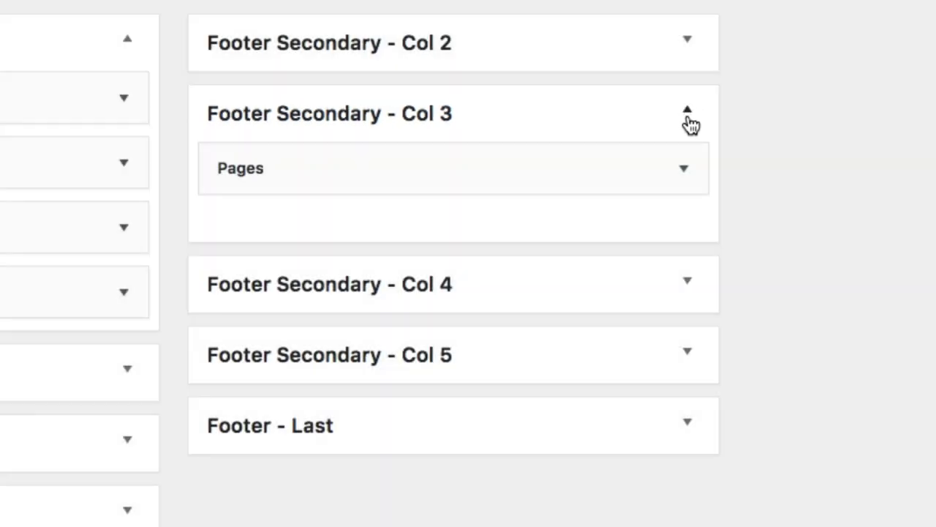
click(685, 170)
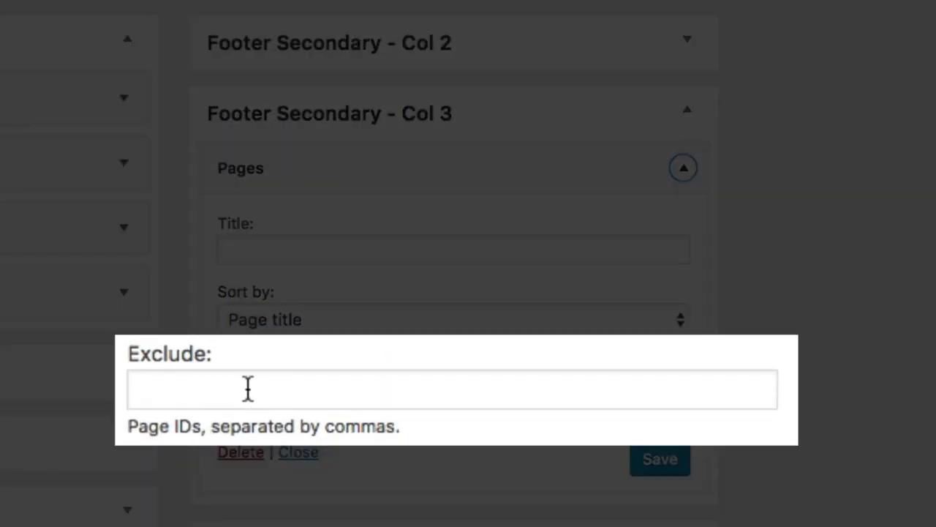
click(246, 386)
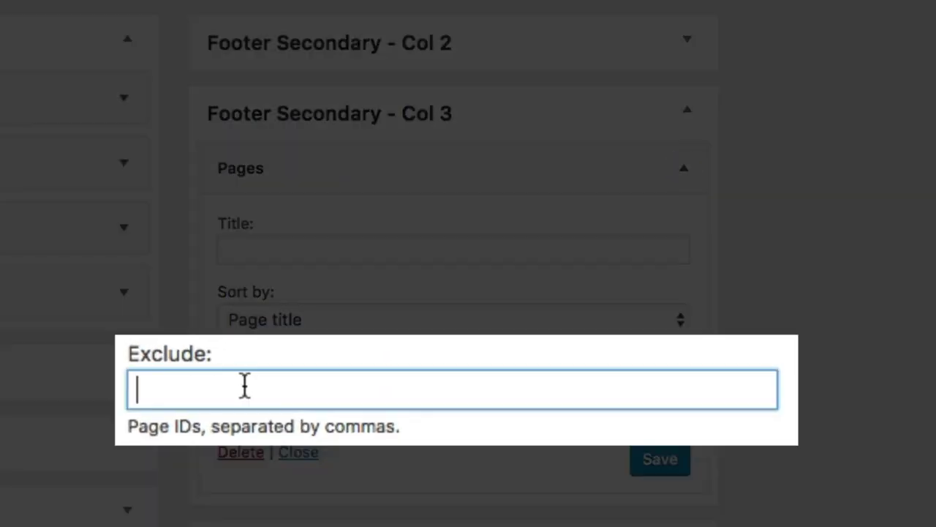
text(155)
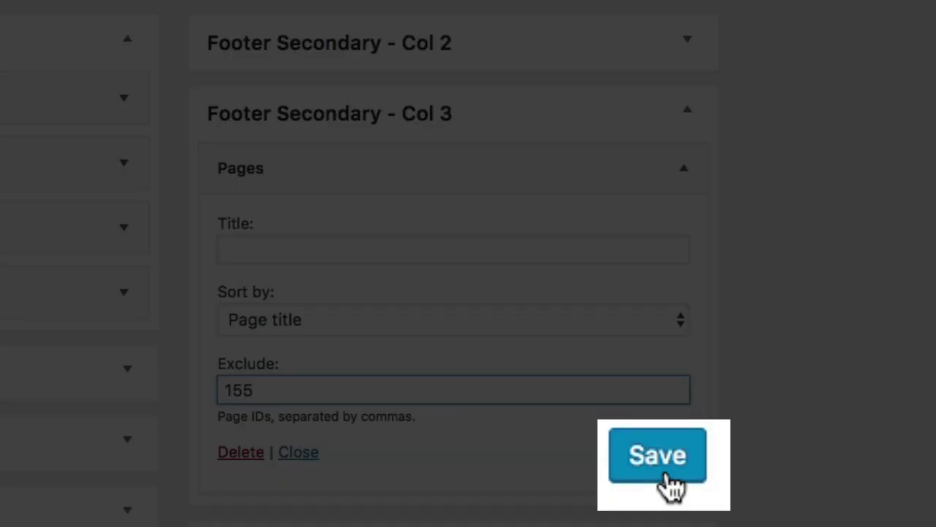
click(668, 474)
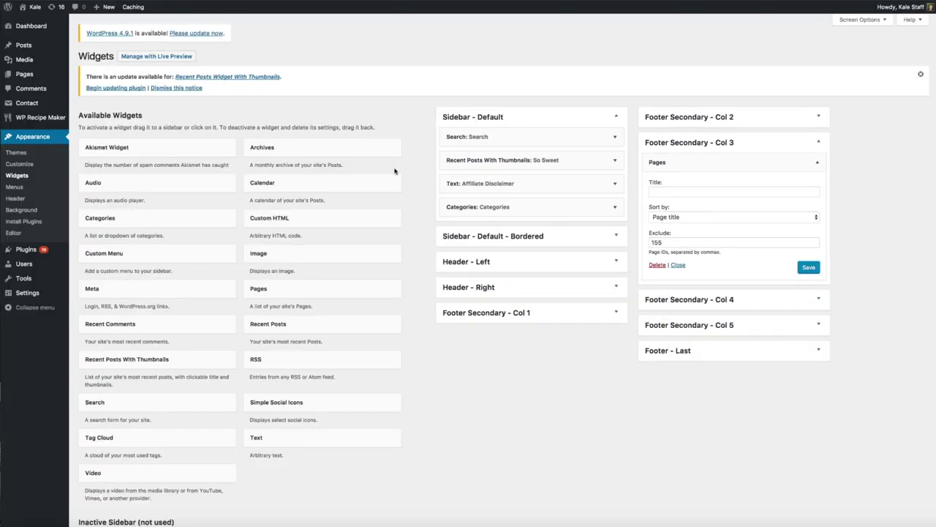
Visit the live Kale site and scroll down to check the footer
mouse_move(34, 7)
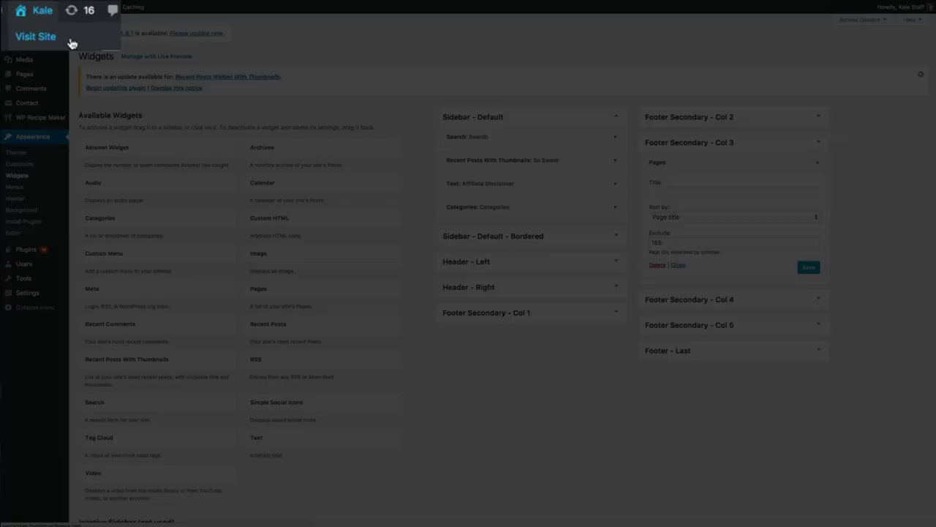
click(70, 38)
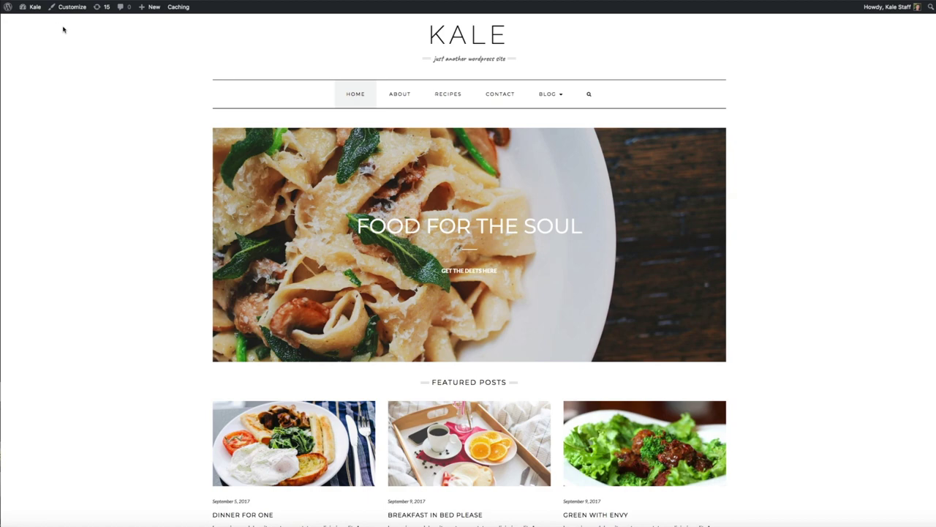
scroll(100, 61, down, 5)
scroll(100, 61, down, 15)
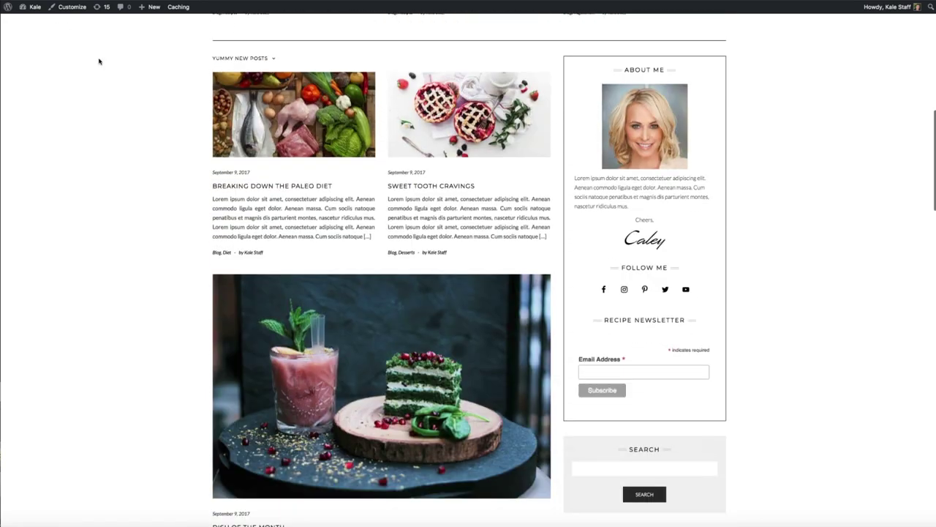
scroll(99, 61, down, 15)
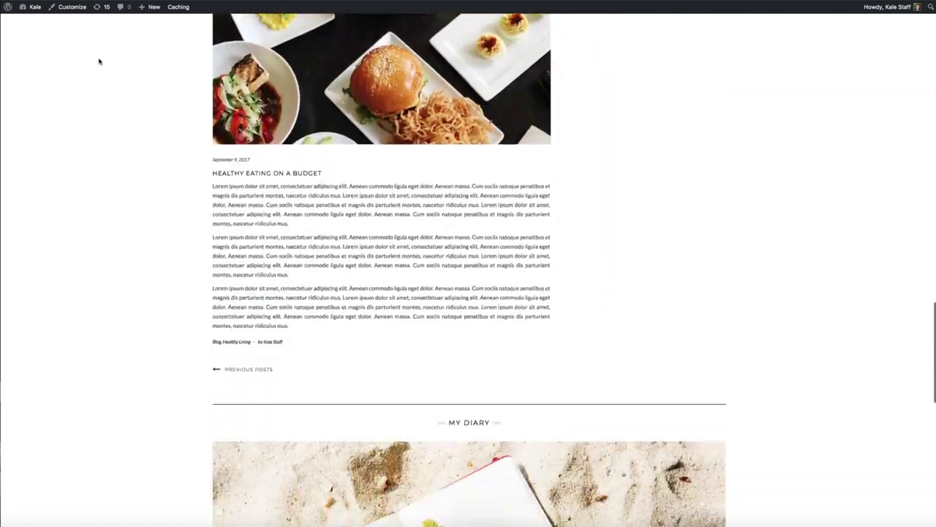
scroll(99, 61, down, 3)
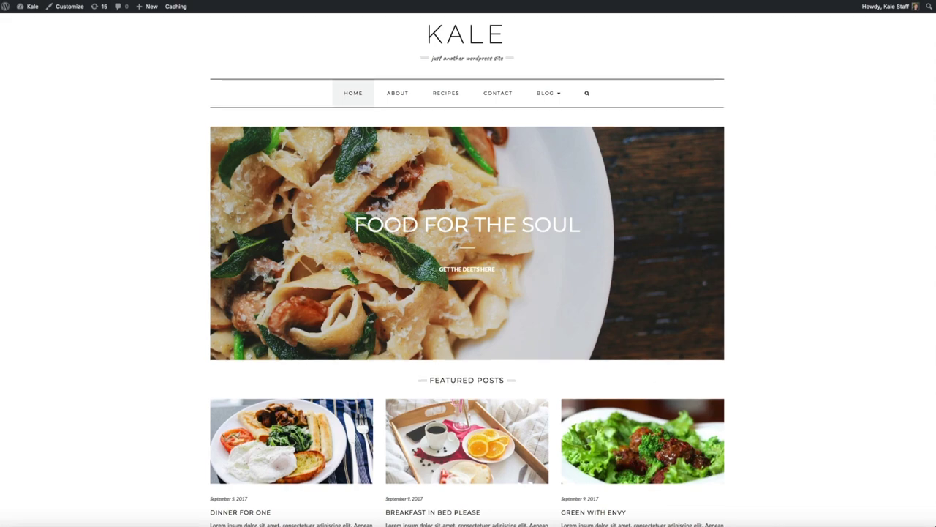
In Settings > Reading, uncheck 'Discourage search engines from indexing this site'
mouse_move(33, 7)
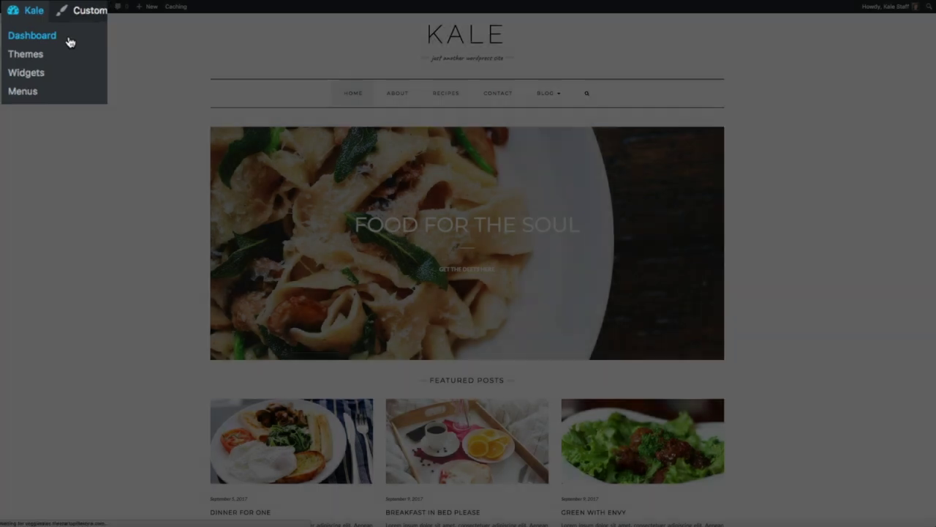
click(68, 37)
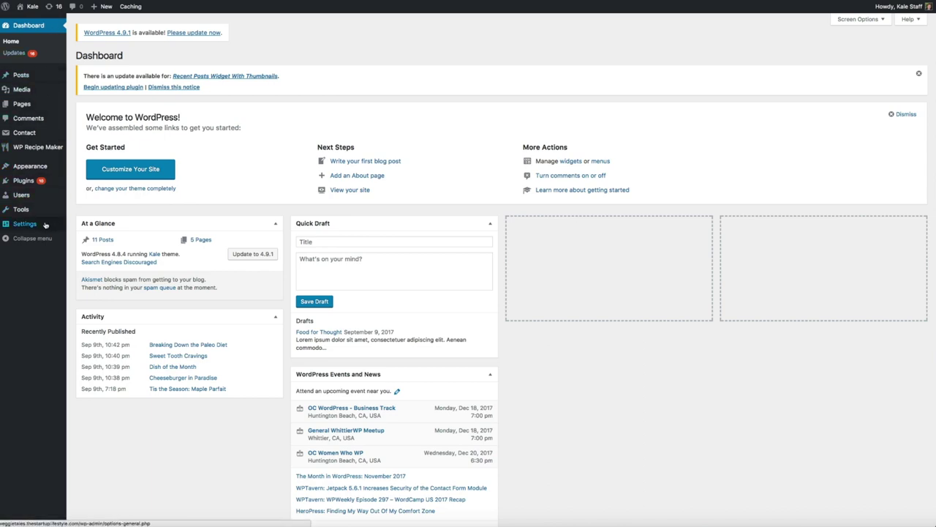
mouse_move(58, 224)
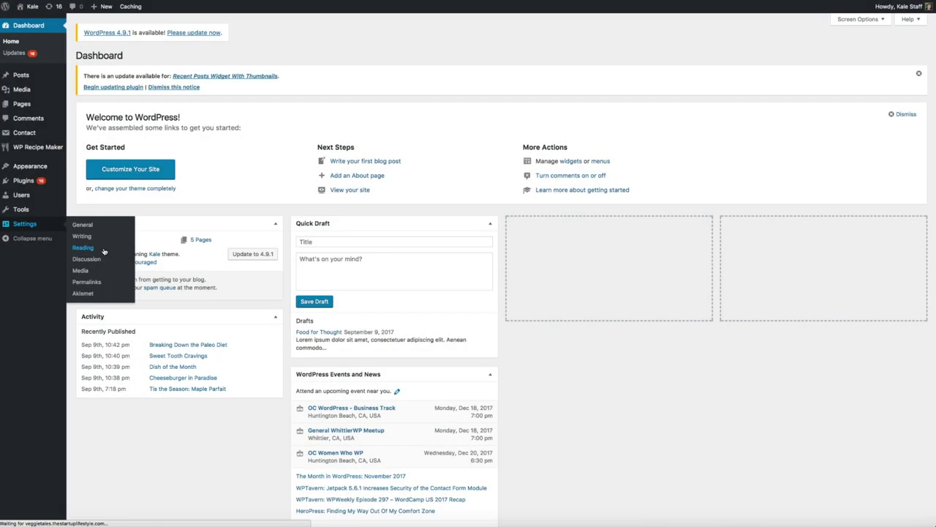
click(104, 249)
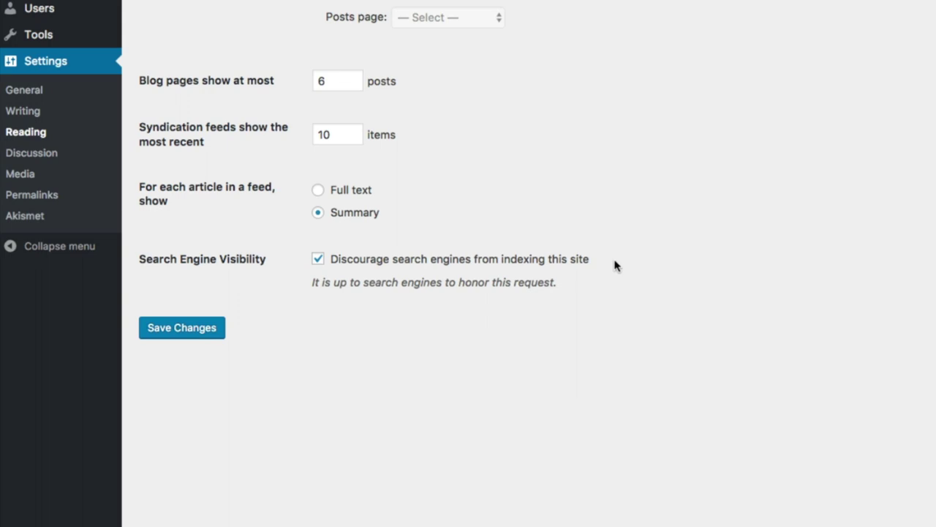
click(318, 261)
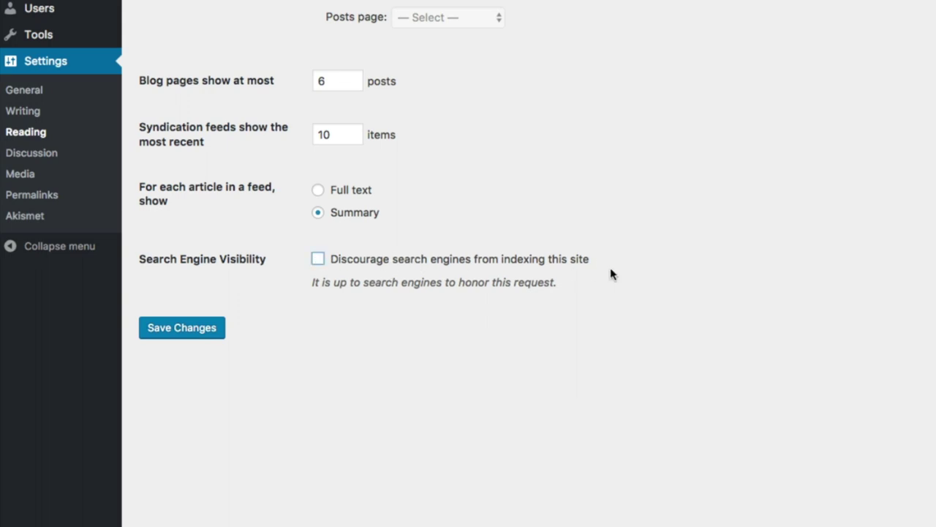